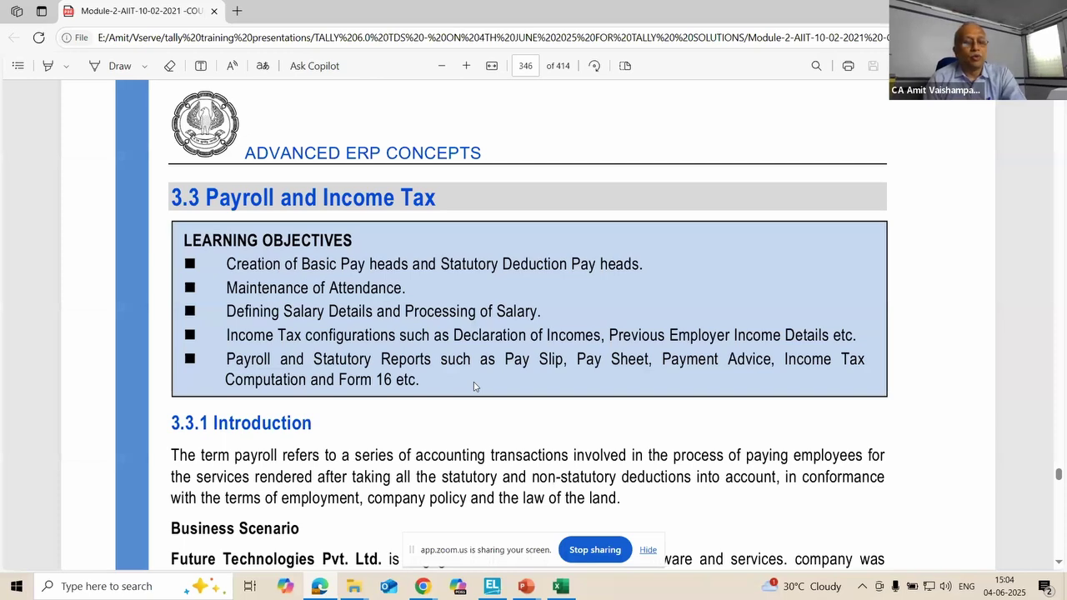
# Step: Switch to the slide show and advance to the TDS on Salary slide
pyautogui.hotkey('alt', 'Tab')
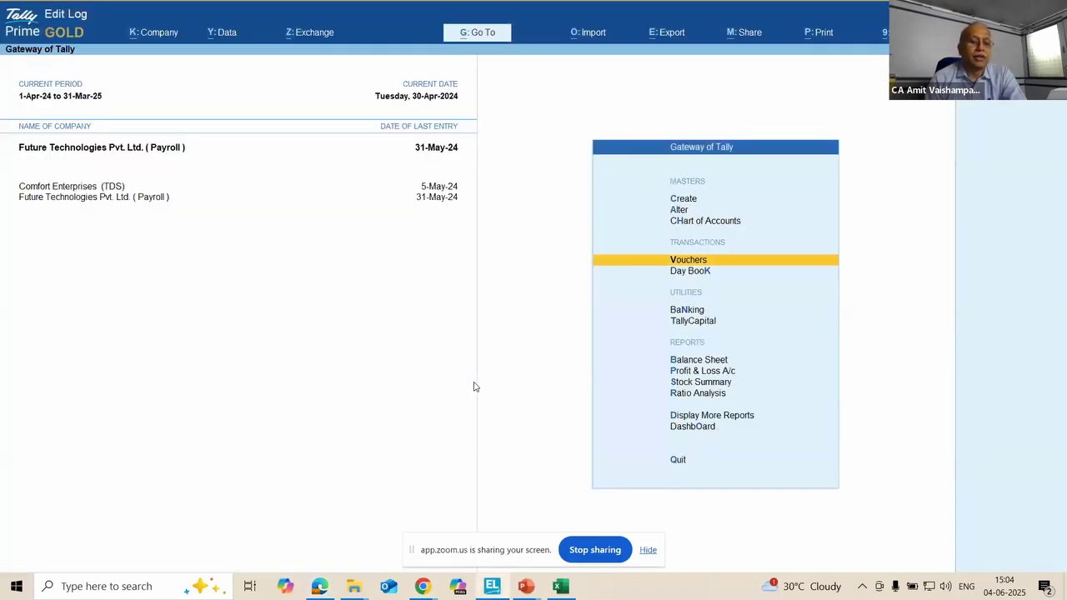
pyautogui.hotkey('alt', 'Tab')
pyautogui.hotkey('alt', 'Tab')
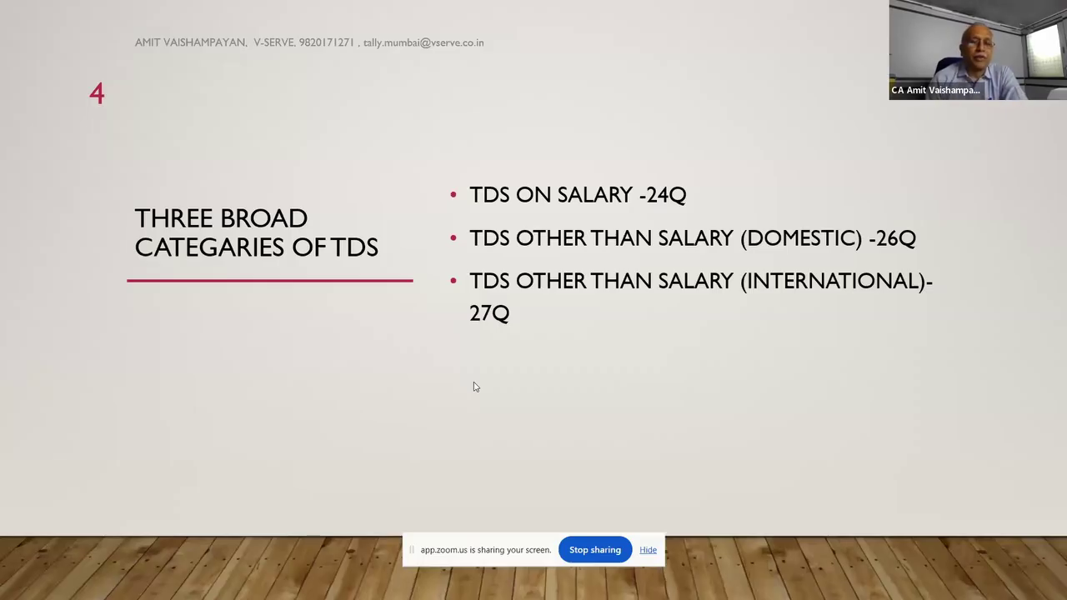
pyautogui.press('Right')
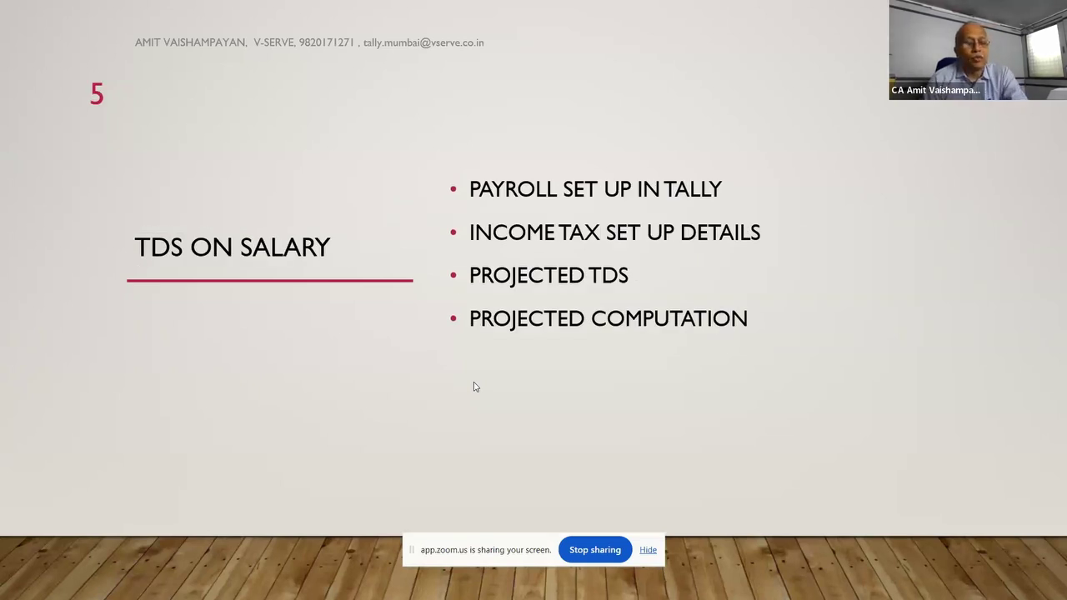
# Step: Switch to TallyPrime and check the Maintain Payroll and Enable Payroll Statutory settings in the company features of Future Technologies Pvt. Ltd. (Payroll)
pyautogui.hotkey('alt', 'Tab')
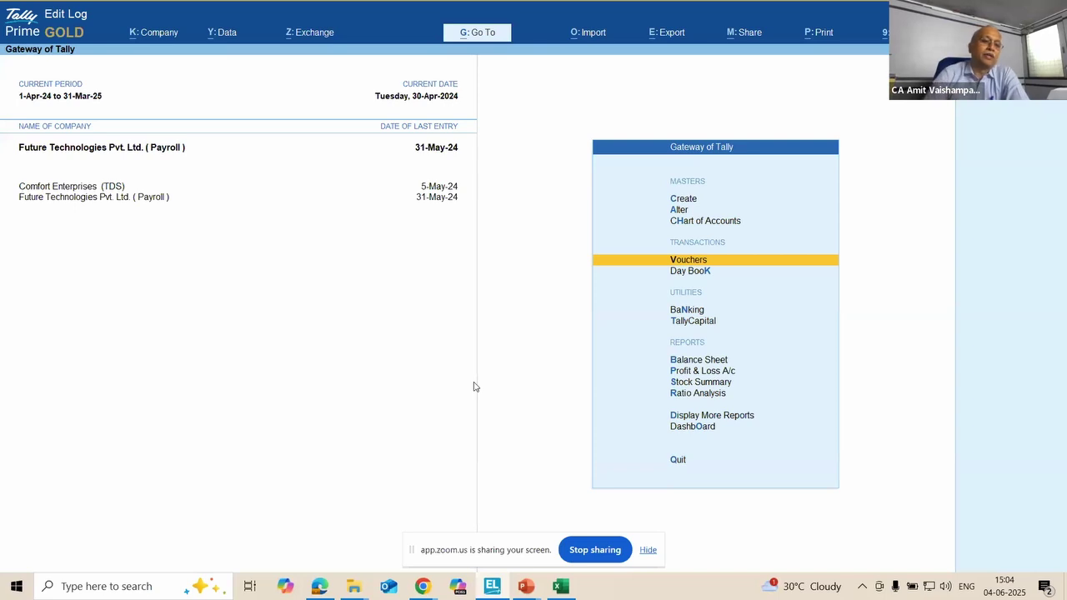
pyautogui.click(161, 35)
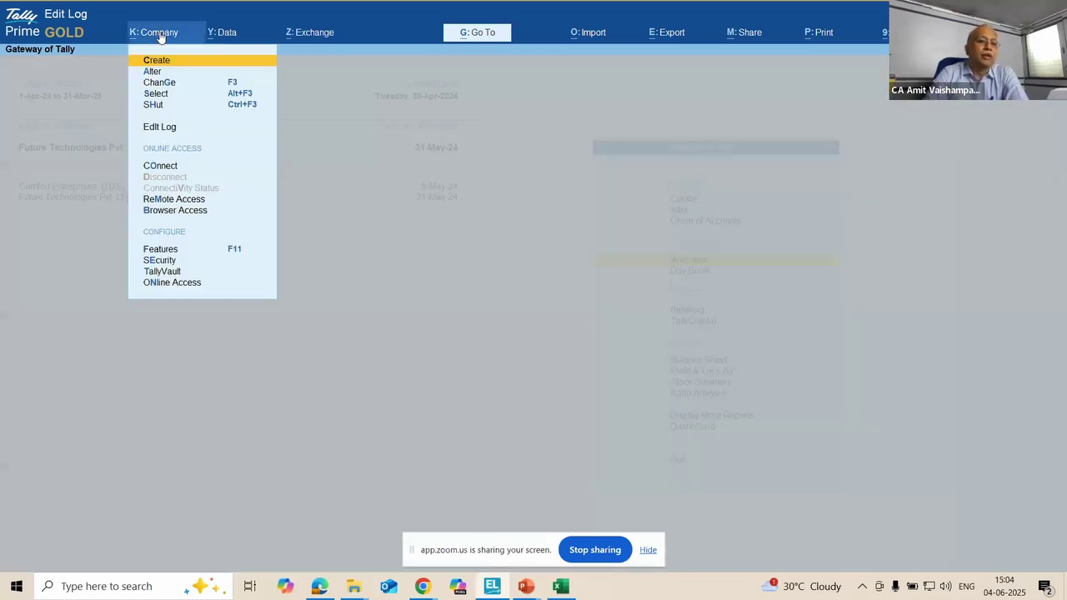
pyautogui.click(180, 251)
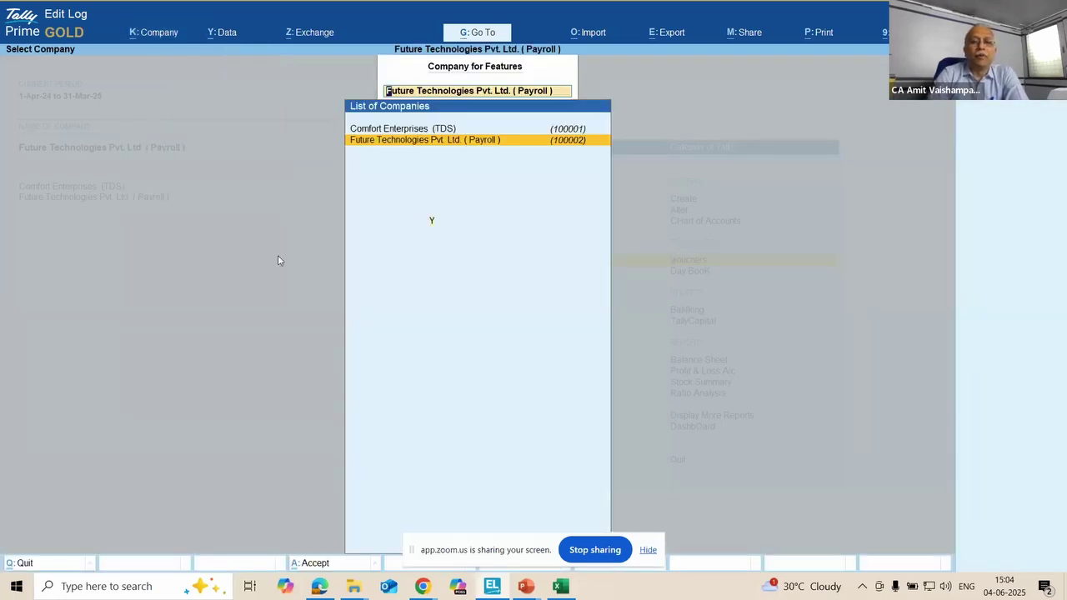
pyautogui.press('Return')
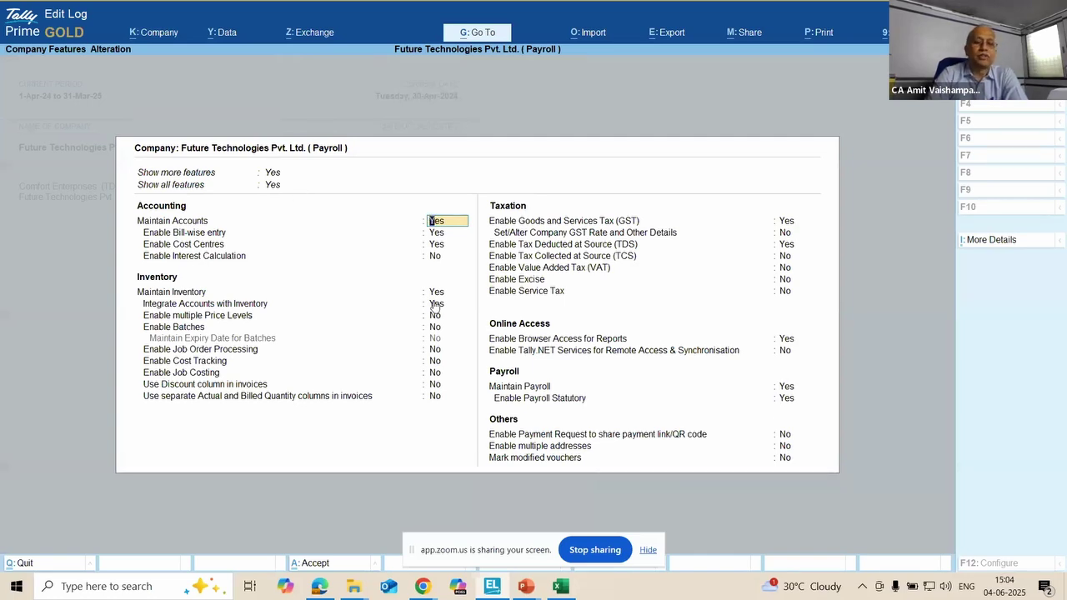
pyautogui.click(785, 389)
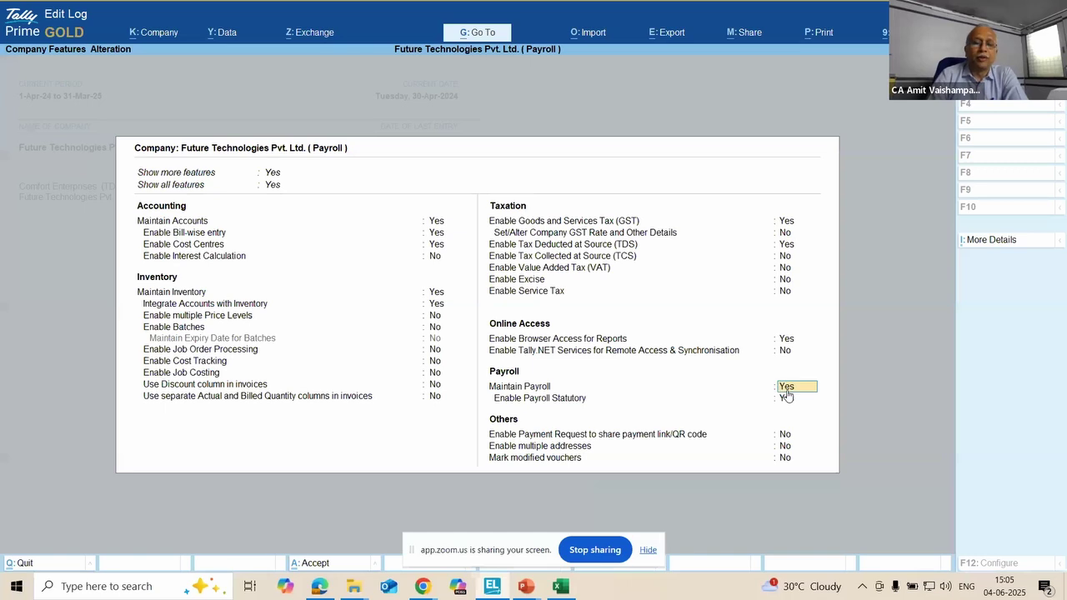
pyautogui.press('Return')
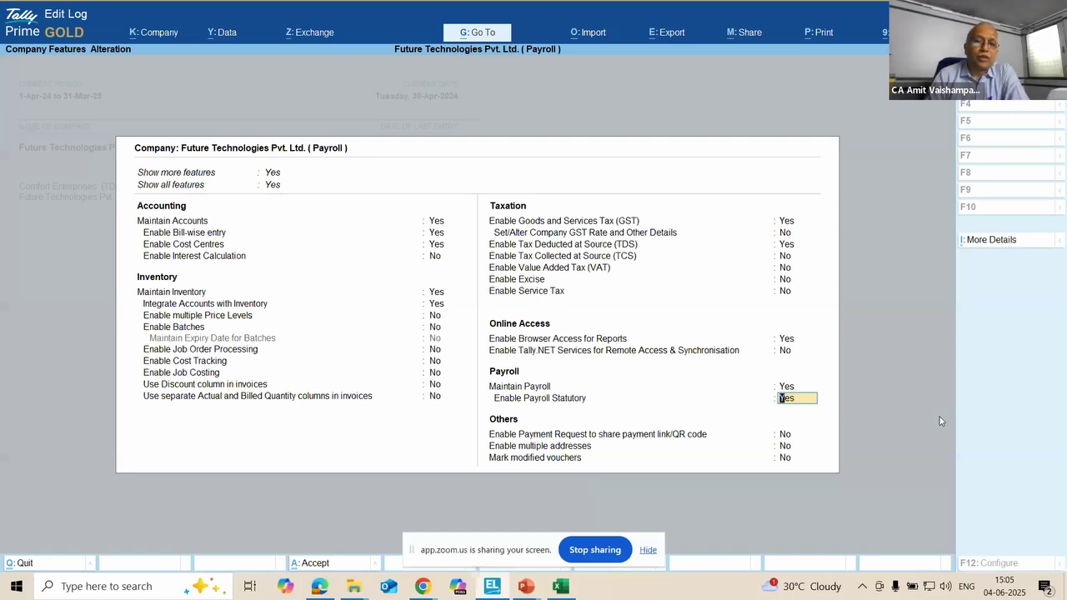
# Step: View the company's Payroll Statutory Details, and leave the company features without saving changes
pyautogui.press('Return')
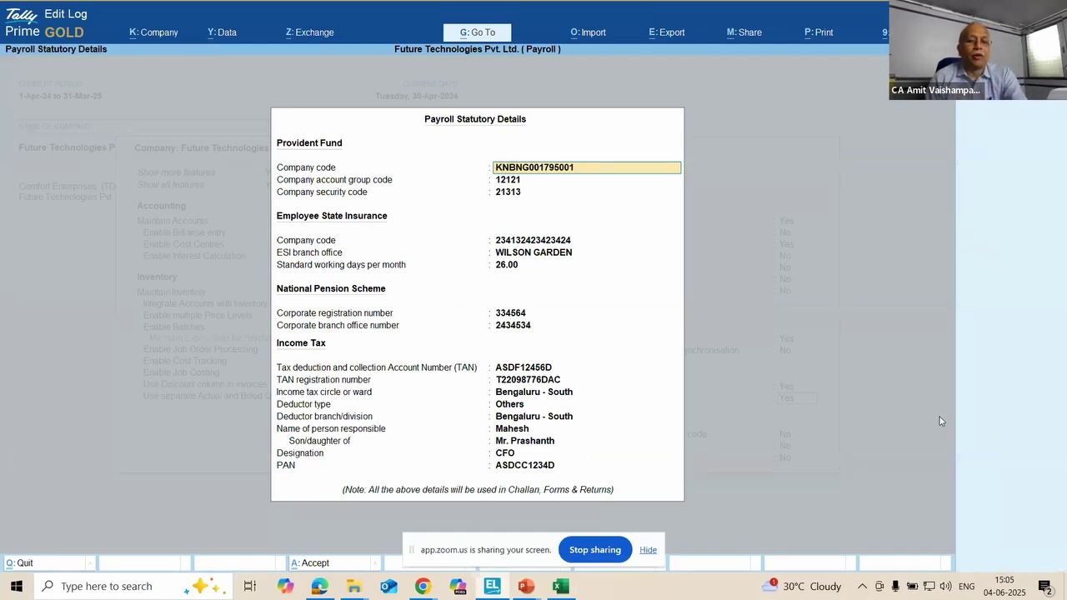
pyautogui.press('Escape')
pyautogui.press('Escape')
pyautogui.press('Return')
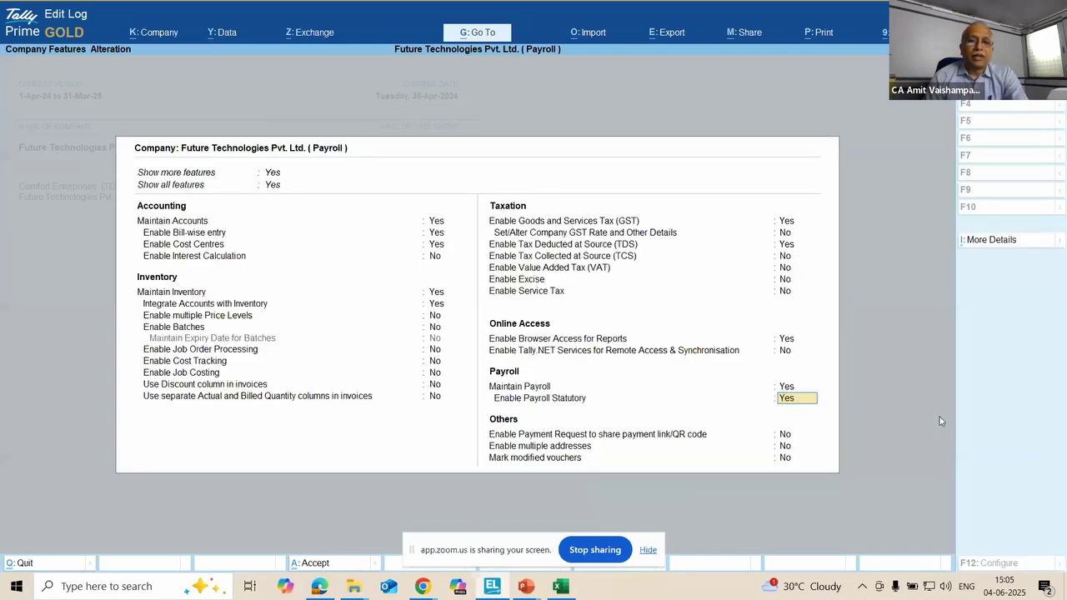
pyautogui.press('Escape')
pyautogui.press('Escape')
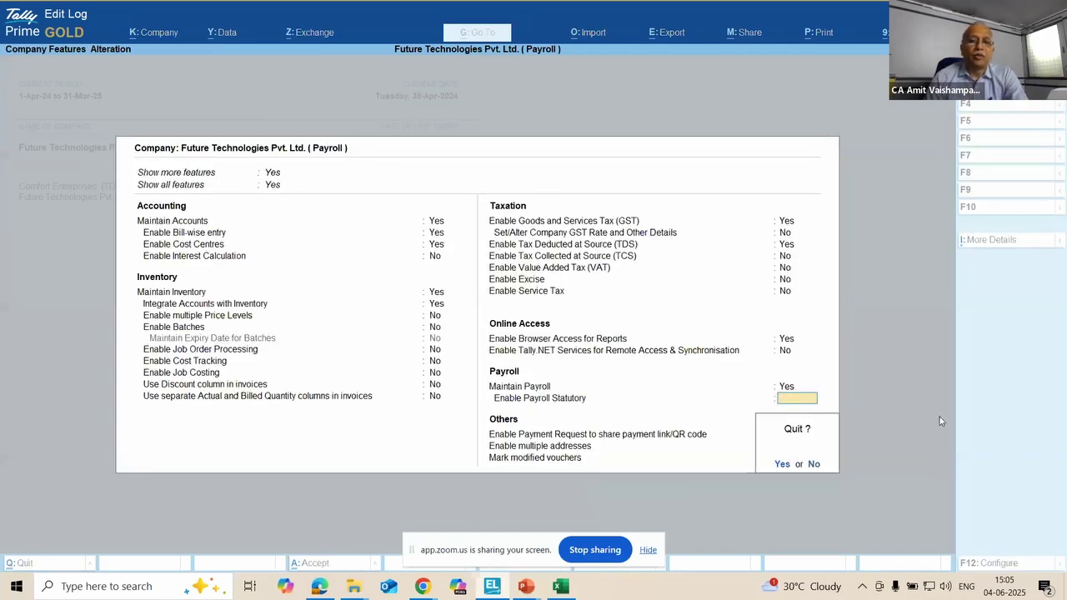
pyautogui.press('Return')
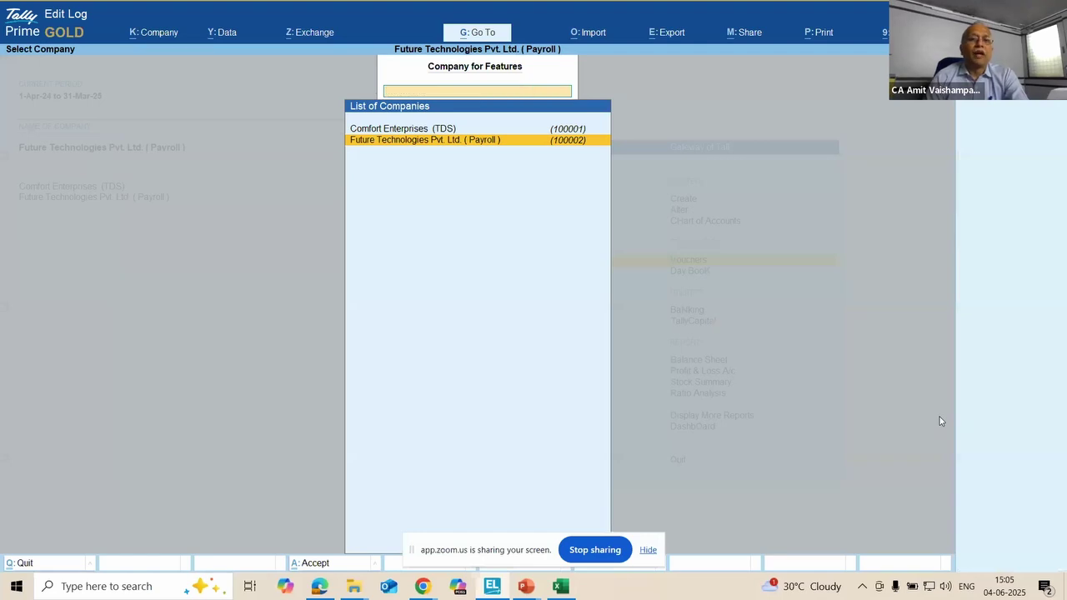
pyautogui.press('Escape')
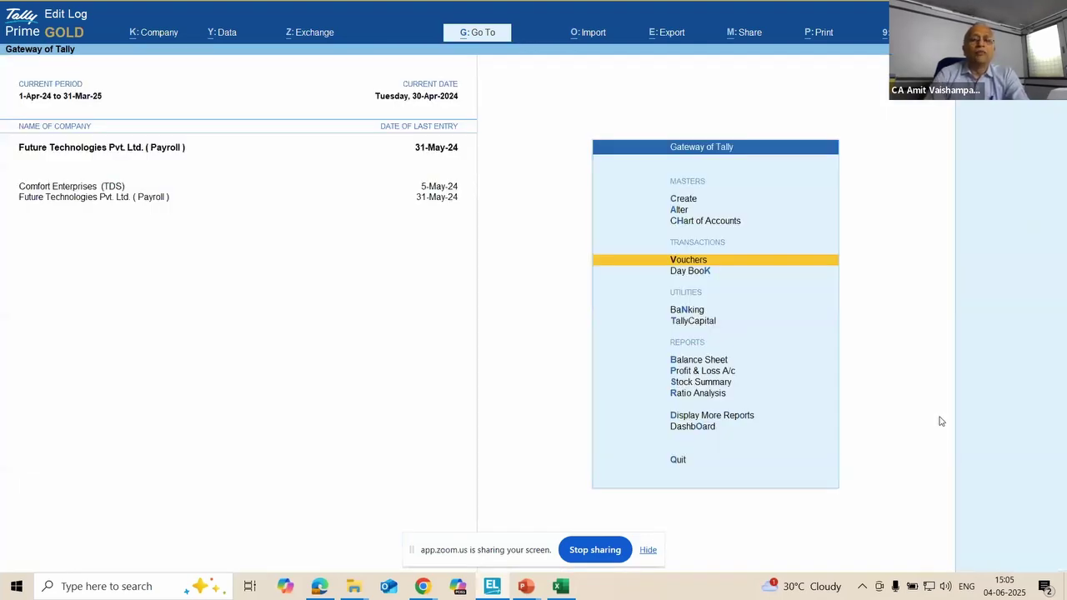
# Step: Open the list of masters for alteration and show its additional masters
pyautogui.press('Up')
pyautogui.press('Up')
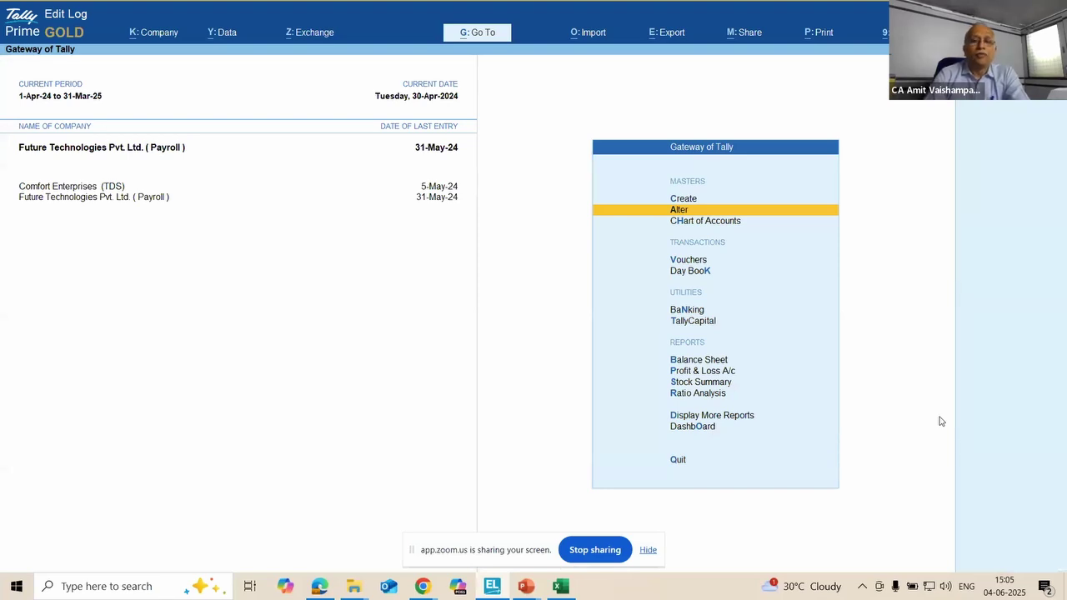
pyautogui.press('Return')
pyautogui.press('Down')
pyautogui.press('Down')
pyautogui.press('Down')
pyautogui.press('Down')
pyautogui.press('Down')
pyautogui.press('Down')
pyautogui.press('Down')
pyautogui.press('Down')
pyautogui.press('Down')
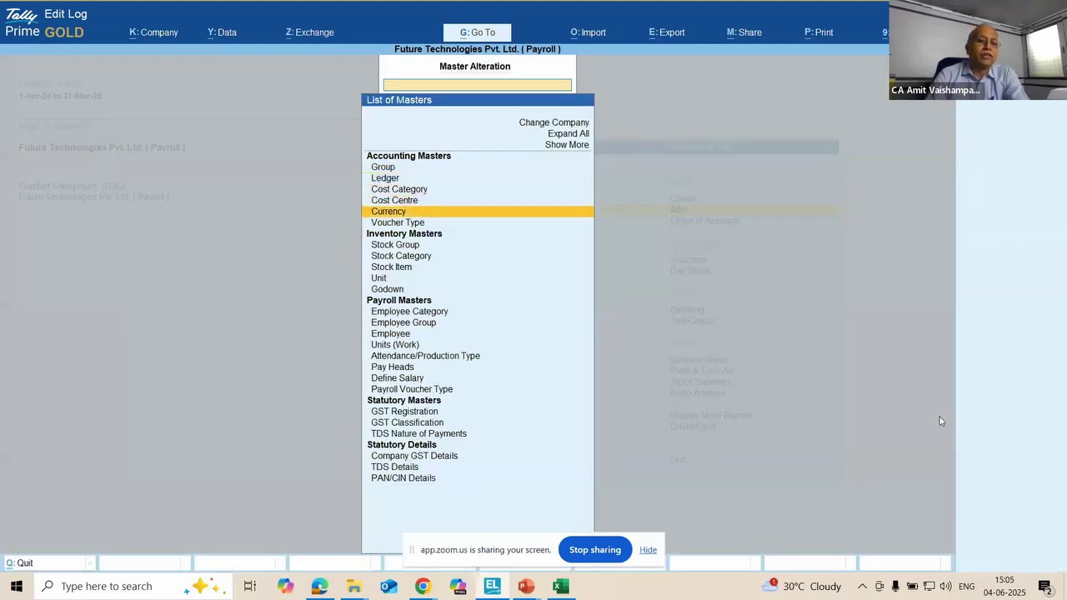
pyautogui.press('Down')
pyautogui.press('Down')
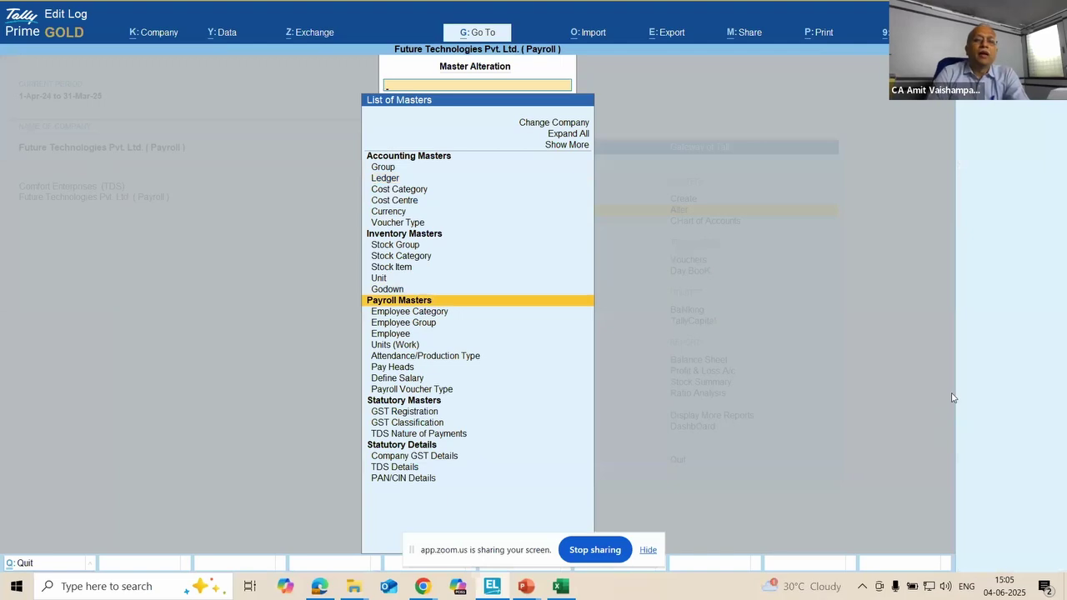
pyautogui.click(577, 147)
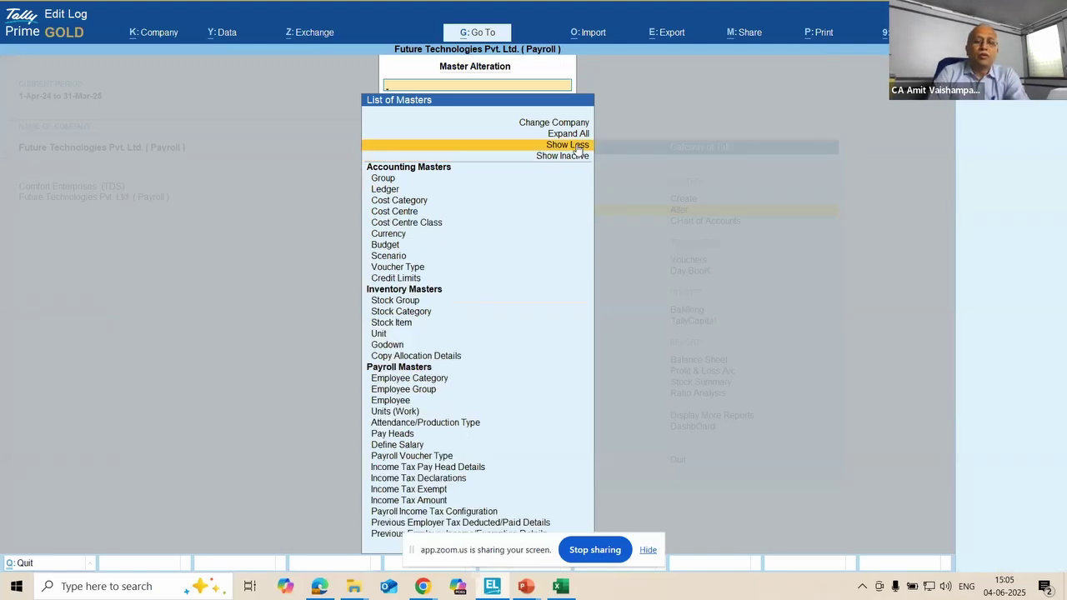
# Step: Go through the extended list of masters from the accounting masters down to GST Classification
pyautogui.press('Down')
pyautogui.press('Down')
pyautogui.press('Down')
pyautogui.press('Down')
pyautogui.press('Down')
pyautogui.press('Down')
pyautogui.press('Down')
pyautogui.press('Down')
pyautogui.press('Down')
pyautogui.press('Down')
pyautogui.press('Down')
pyautogui.press('Down')
pyautogui.press('Down')
pyautogui.press('Down')
pyautogui.press('Down')
pyautogui.press('Down')
pyautogui.press('Down')
pyautogui.press('Down')
pyautogui.press('Down')
pyautogui.press('Down')
pyautogui.press('Down')
pyautogui.press('Down')
pyautogui.press('Down')
pyautogui.press('Down')
pyautogui.press('Down')
pyautogui.press('Down')
pyautogui.press('Down')
pyautogui.press('Down')
pyautogui.press('Down')
pyautogui.press('Down')
pyautogui.press('Down')
pyautogui.press('Down')
pyautogui.press('Down')
pyautogui.press('Down')
pyautogui.press('Down')
pyautogui.press('Down')
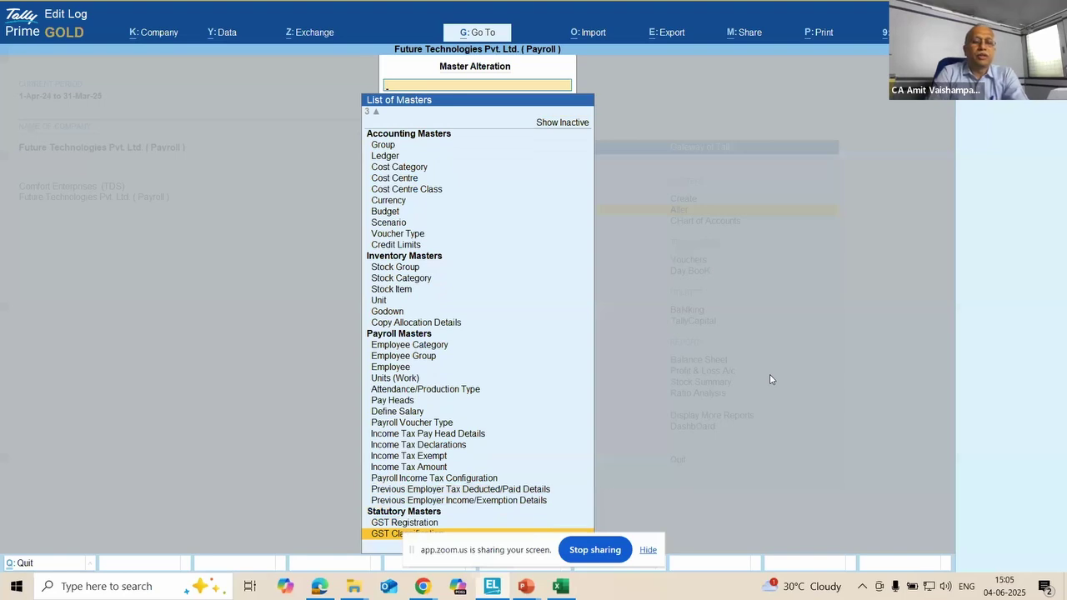
# Step: Move the screen-sharing bar clear of the masters list, and collapse and re-expand the Payroll Masters group
pyautogui.click(542, 547)
pyautogui.moveTo(541, 546); pyautogui.dragTo(802, 96)
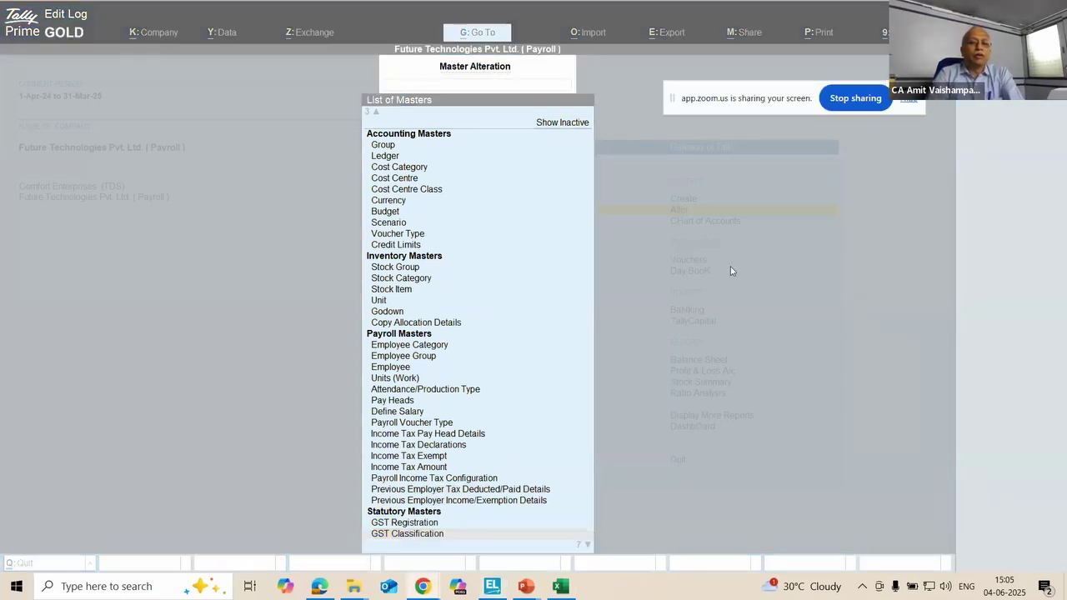
pyautogui.click(569, 336)
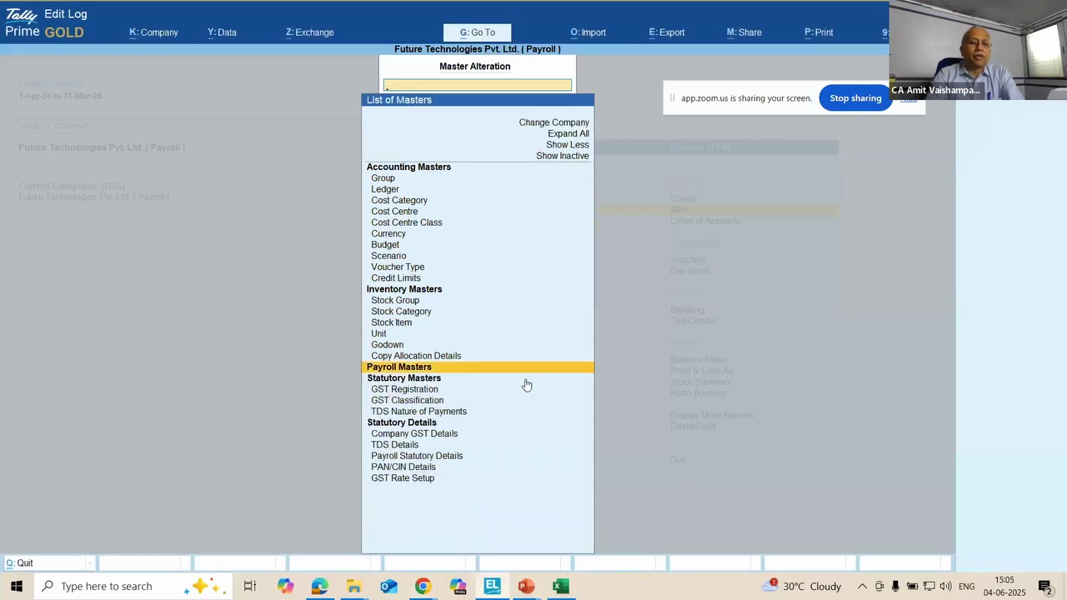
pyautogui.press('Return')
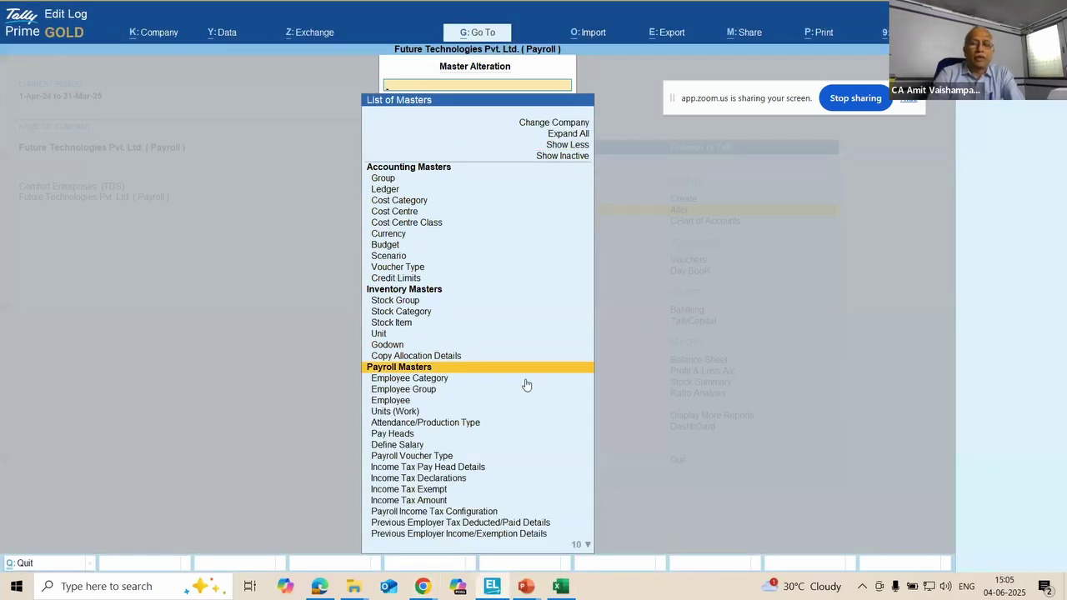
# Step: Go through the payroll masters from Employee Category to the income tax entries, including Pay Heads and Payroll Voucher Type
pyautogui.press('Down')
pyautogui.press('Down')
pyautogui.press('Down')
pyautogui.press('Down')
pyautogui.press('Down')
pyautogui.press('Down')
pyautogui.press('Down')
pyautogui.press('Down')
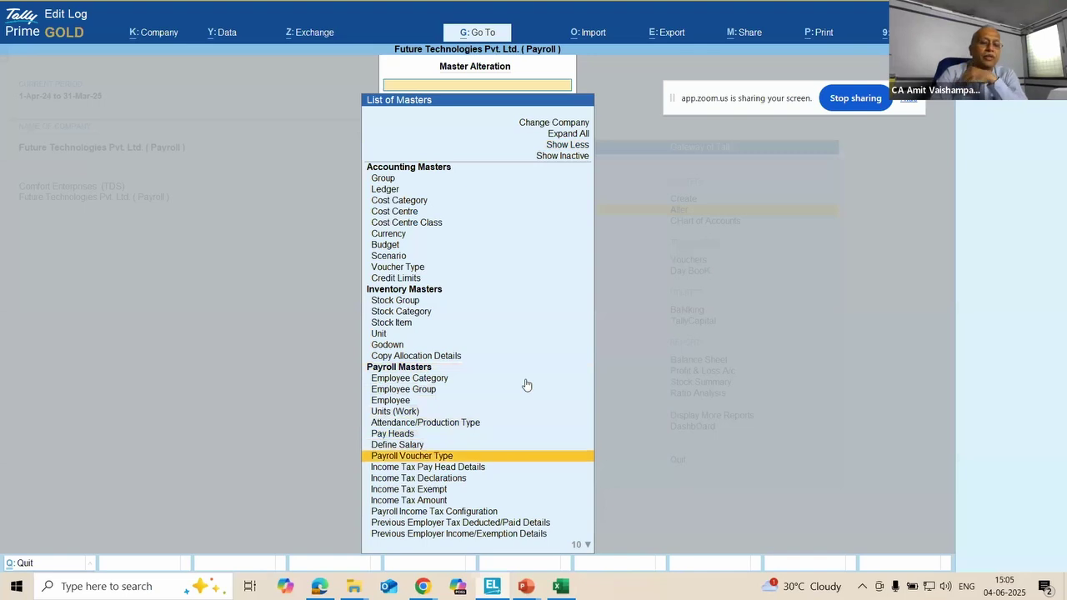
pyautogui.press('Down')
pyautogui.press('Up')
pyautogui.press('Up')
pyautogui.press('Up')
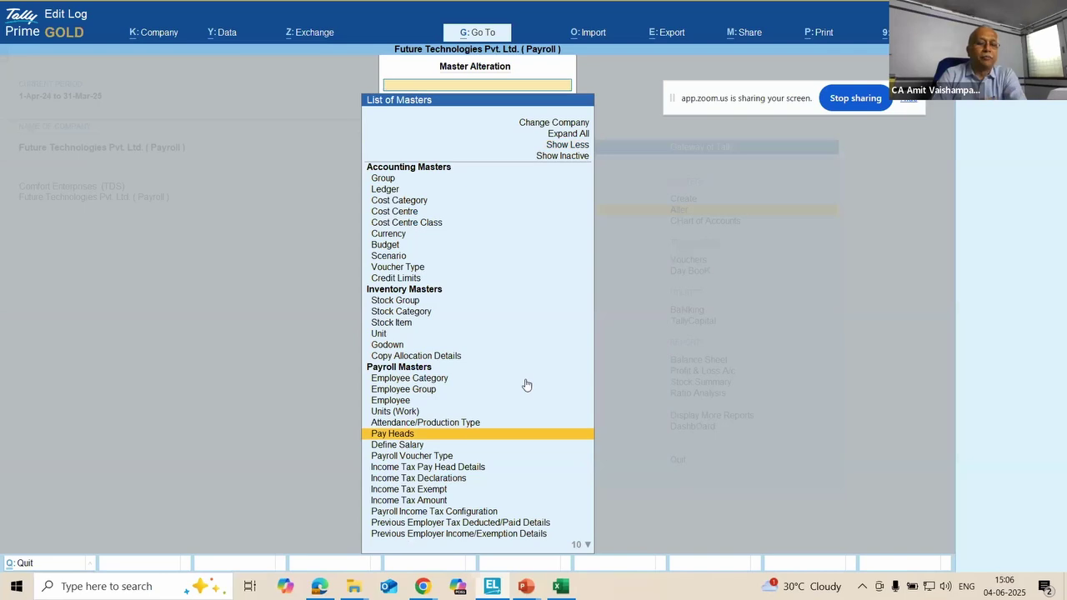
pyautogui.press('Down')
pyautogui.press('Down')
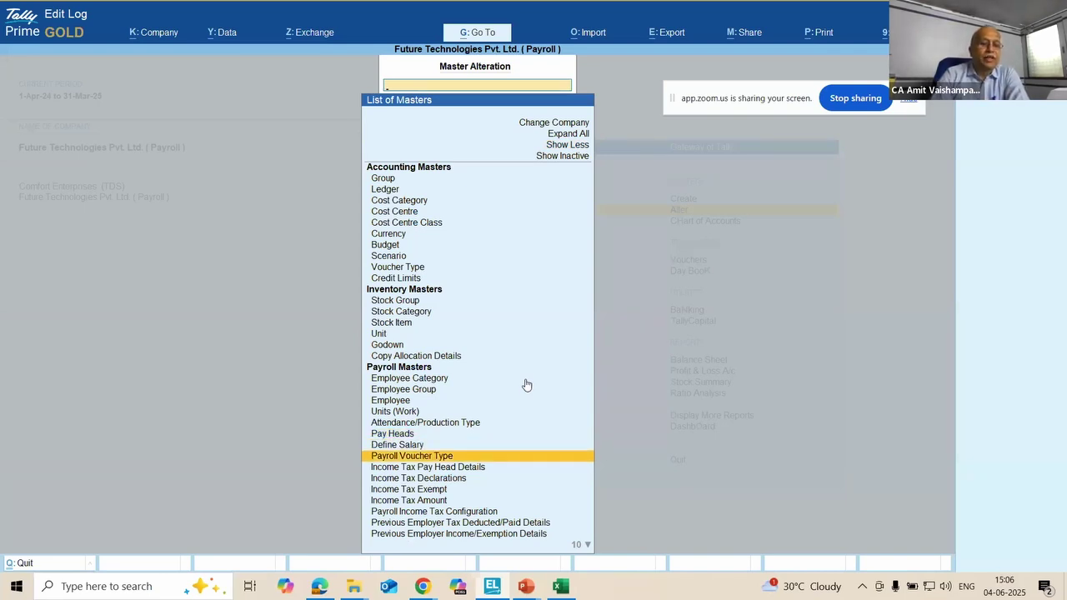
# Step: View the Income Tax Pay Head Details configuration and return to the list of masters
pyautogui.press('Down')
pyautogui.press('Return')
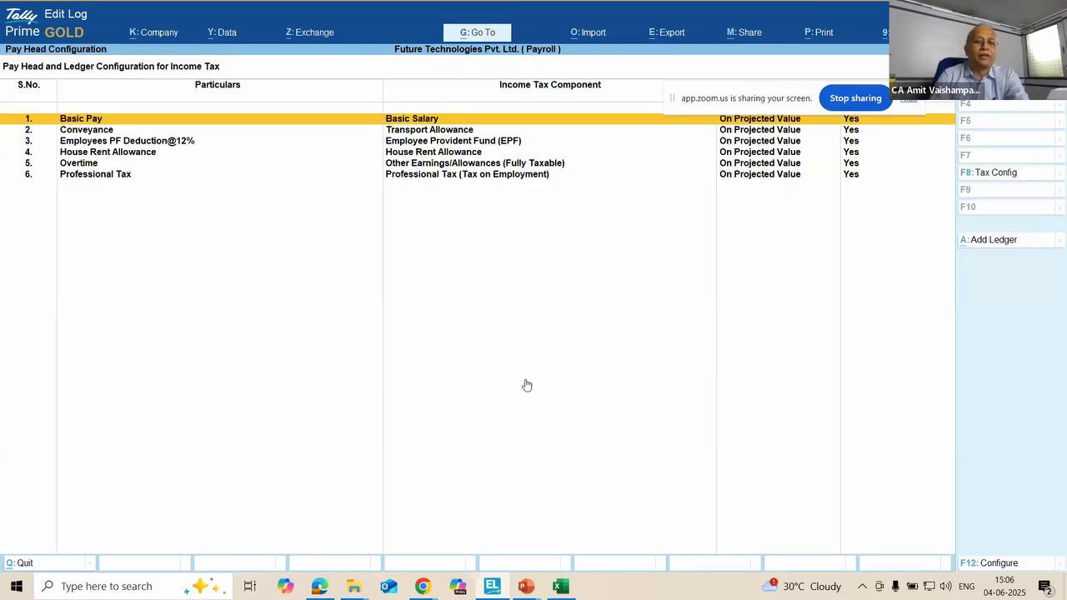
pyautogui.press('Escape')
# Step: Review the tax regime, exemption and deduction categories in Income Tax Declarations, and return to the list of masters
pyautogui.press('Down')
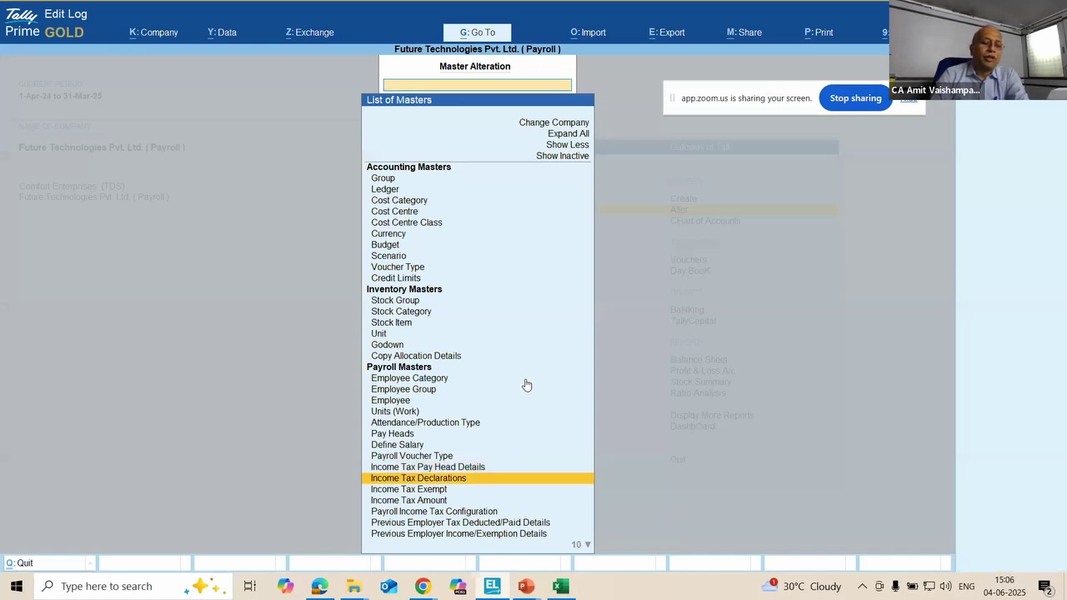
pyautogui.press('Return')
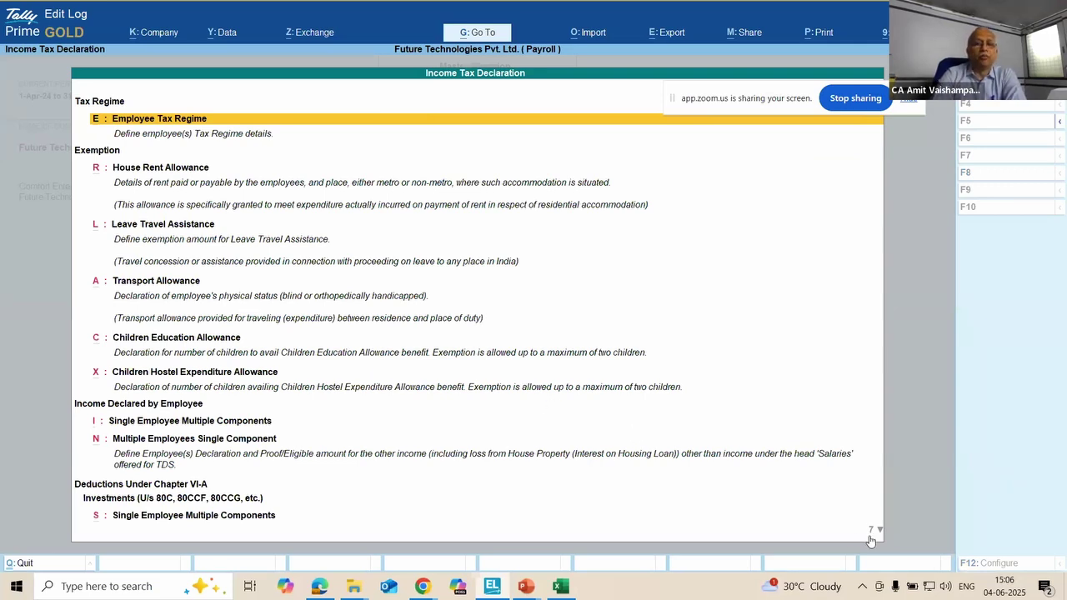
pyautogui.press('Down')
pyautogui.press('Down')
pyautogui.press('Down')
pyautogui.press('Down')
pyautogui.press('Down')
pyautogui.press('Down')
pyautogui.press('Down')
pyautogui.press('Down')
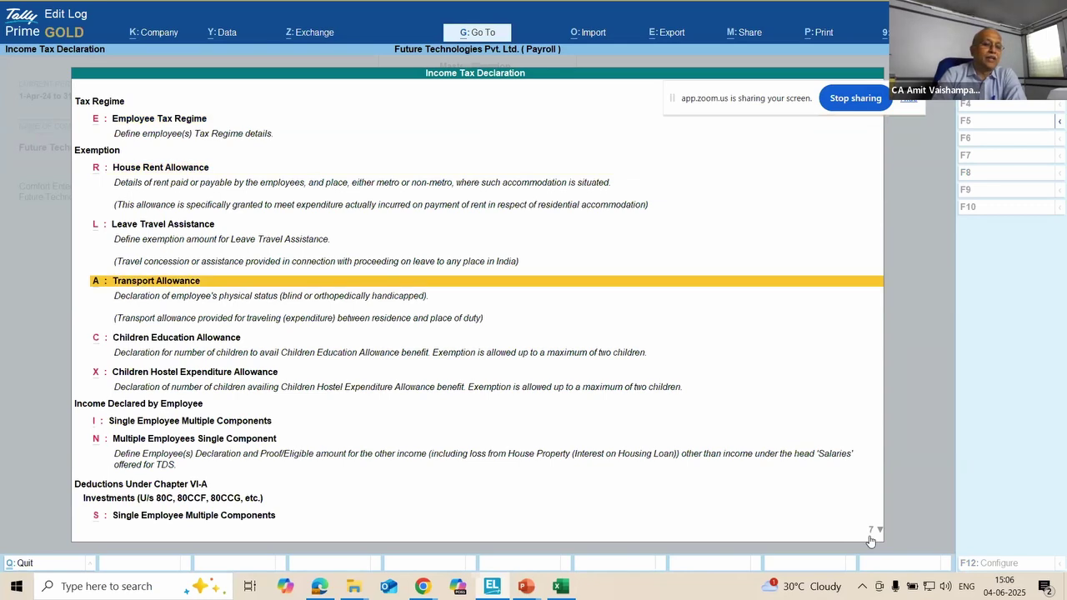
pyautogui.press('Down')
pyautogui.press('Down')
pyautogui.press('Down')
pyautogui.press('Up')
pyautogui.press('Up')
pyautogui.press('Up')
pyautogui.press('Up')
pyautogui.press('Up')
pyautogui.press('Up')
pyautogui.press('Up')
pyautogui.press('Up')
pyautogui.press('Up')
pyautogui.press('Up')
pyautogui.press('Up')
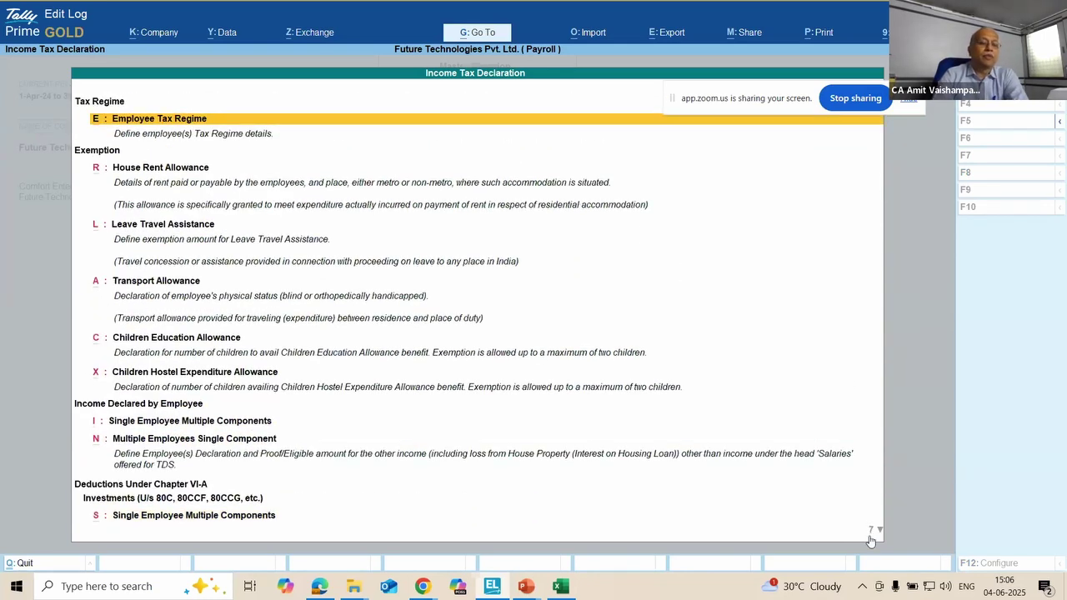
pyautogui.press('Escape')
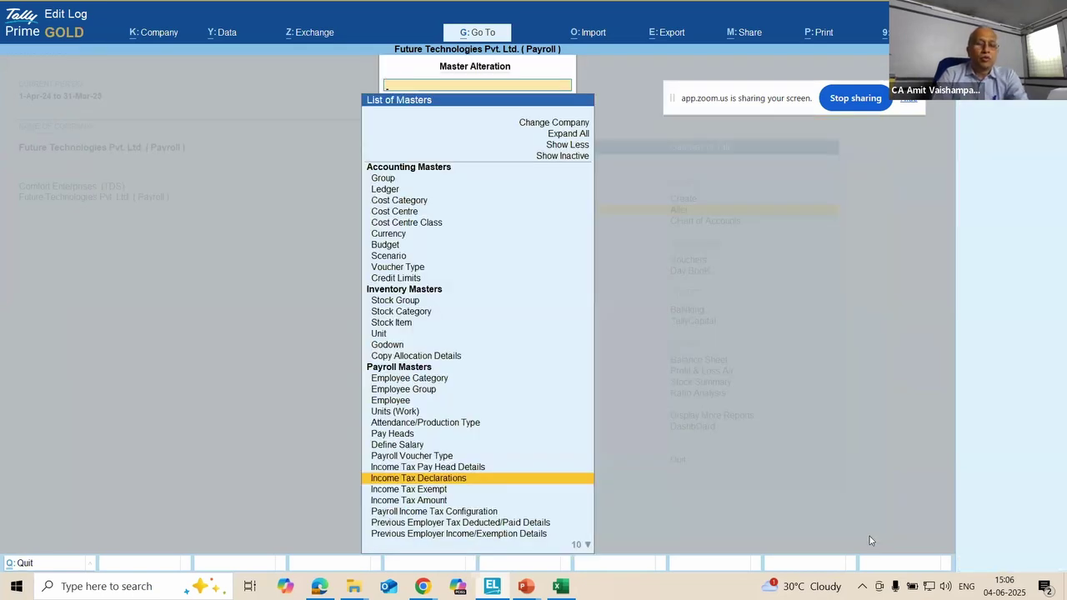
# Step: View the Income Tax Exempt override screen for the Sales Department employee and leave it without entering anything
pyautogui.press('Down')
pyautogui.press('Return')
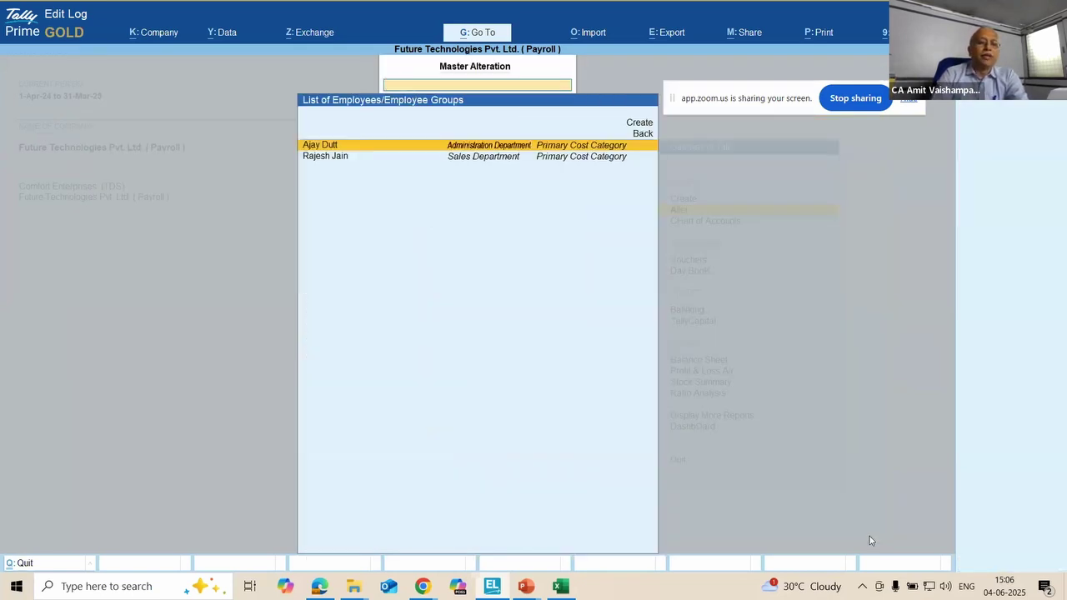
pyautogui.press('Down')
pyautogui.press('Return')
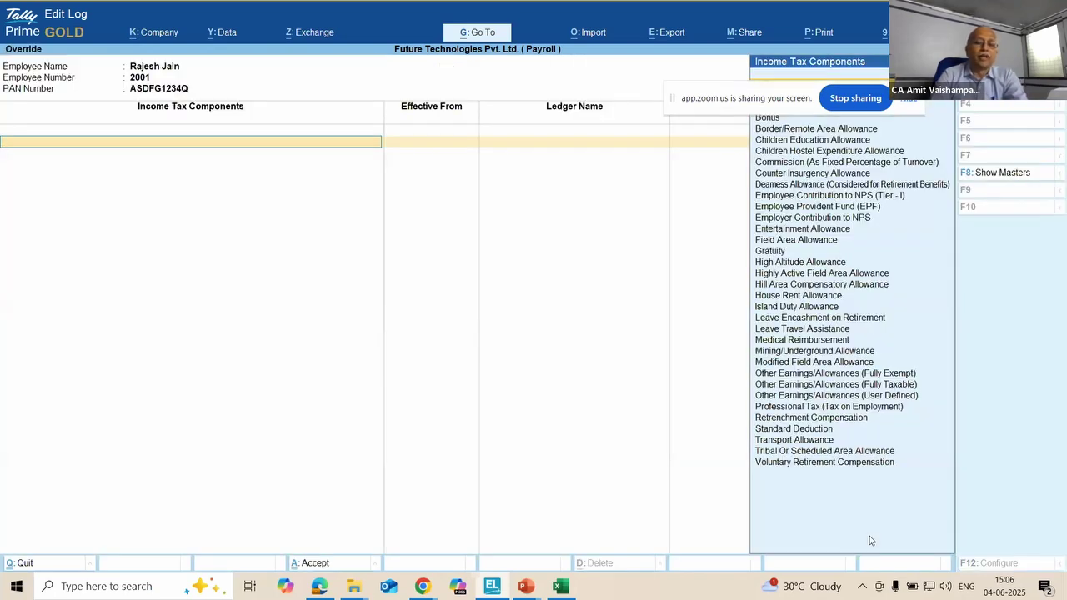
pyautogui.press('Escape')
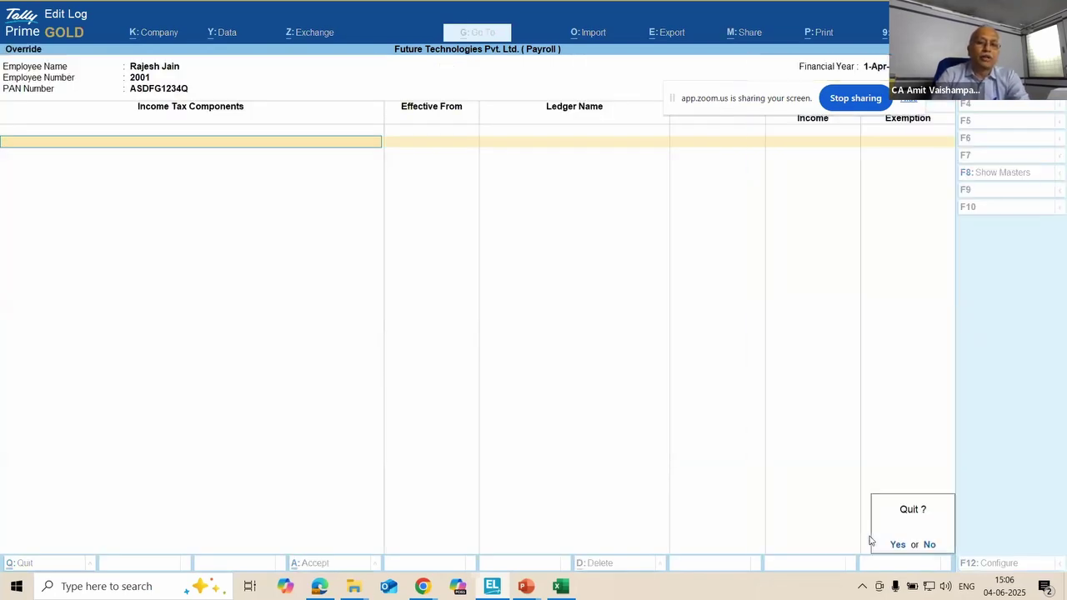
pyautogui.press('Return')
pyautogui.press('Escape')
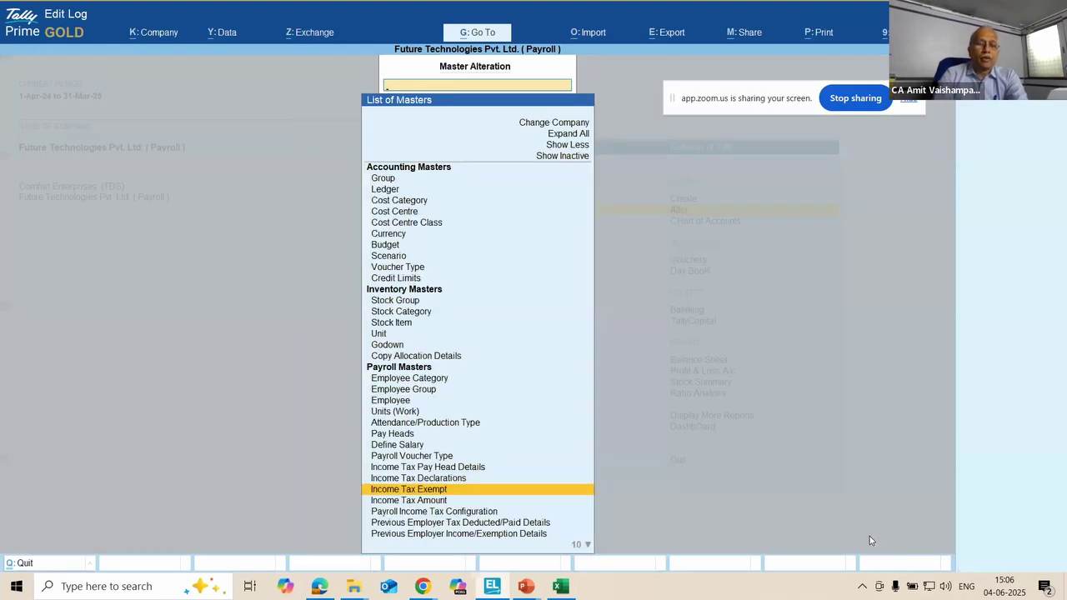
# Step: Review the Payroll Income Tax Configuration from gross salary and section 10 allowances to the tax deduction details, and return to the list of masters
pyautogui.press('Down')
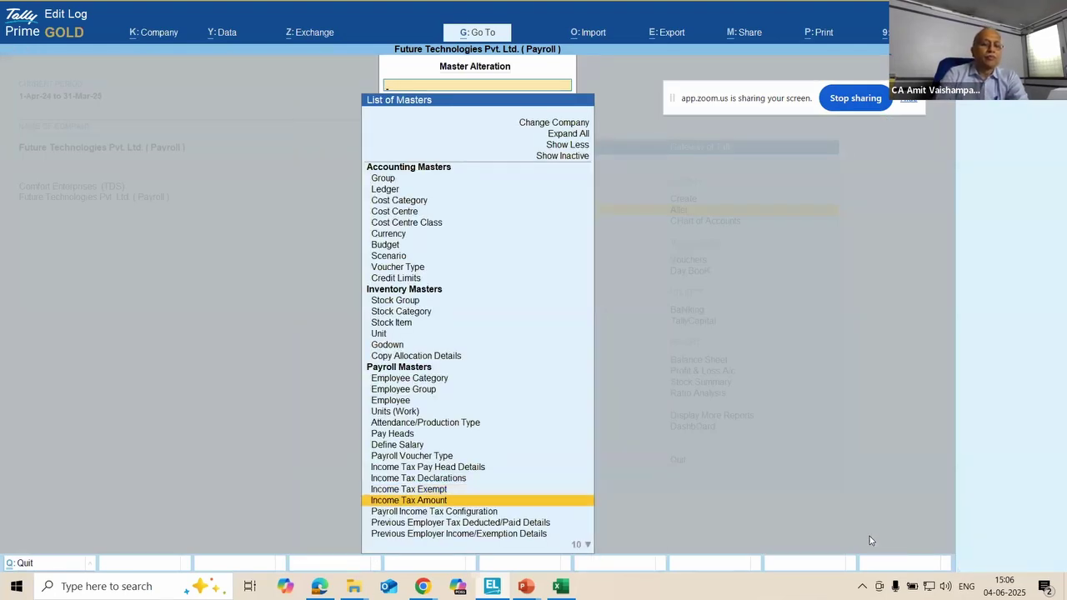
pyautogui.press('Down')
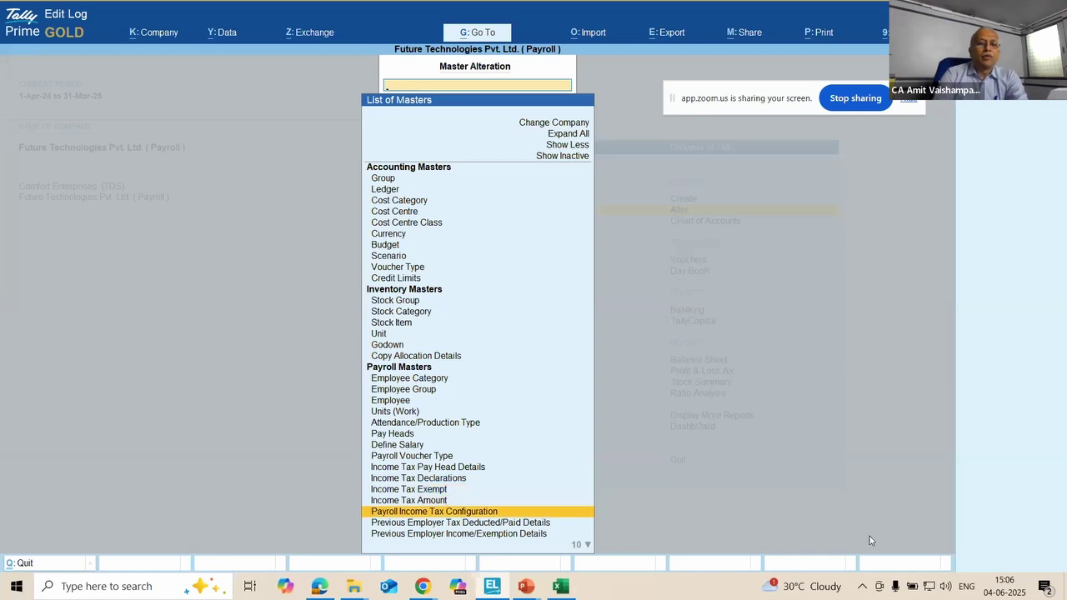
pyautogui.press('Return')
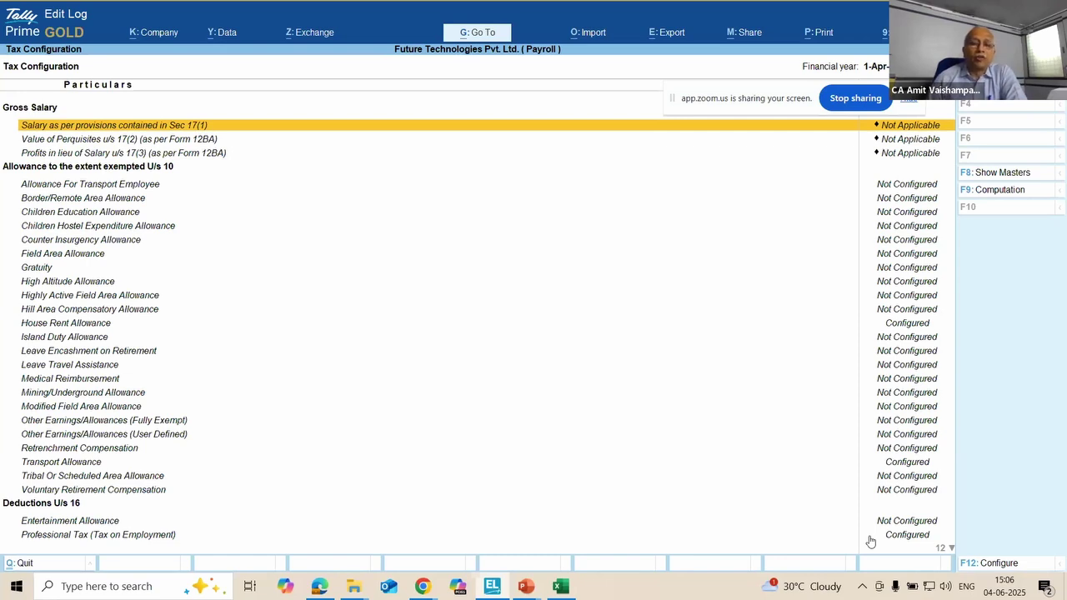
pyautogui.press('Down')
pyautogui.press('Down')
pyautogui.press('Down')
pyautogui.press('Down')
pyautogui.press('Down')
pyautogui.press('Down')
pyautogui.press('Down')
pyautogui.press('Down')
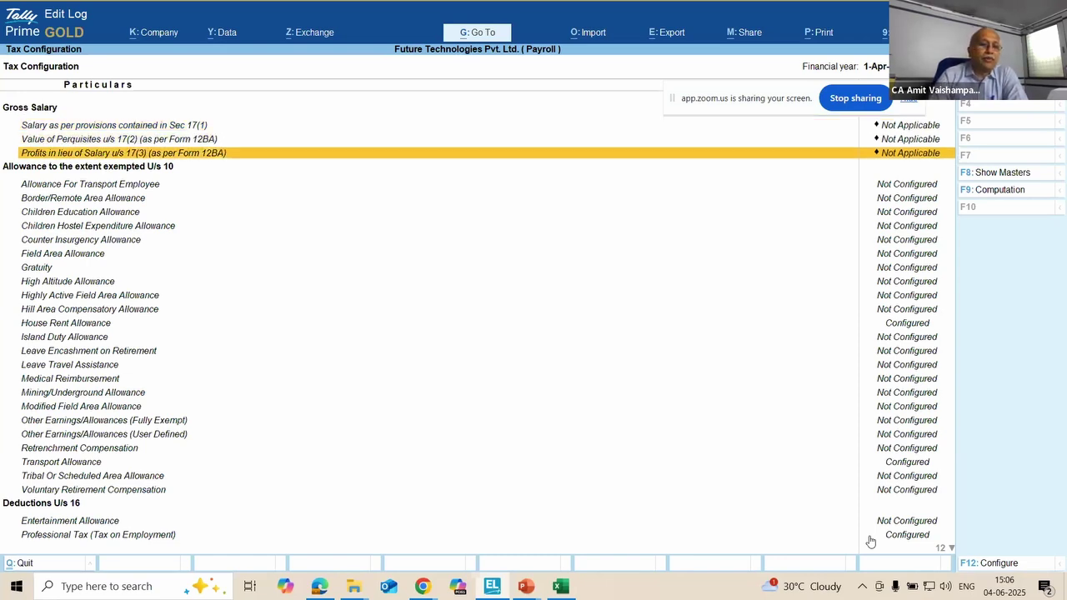
pyautogui.press('Down')
pyautogui.press('Down')
pyautogui.press('Down')
pyautogui.press('Down')
pyautogui.press('Down')
pyautogui.press('Down')
pyautogui.press('Down')
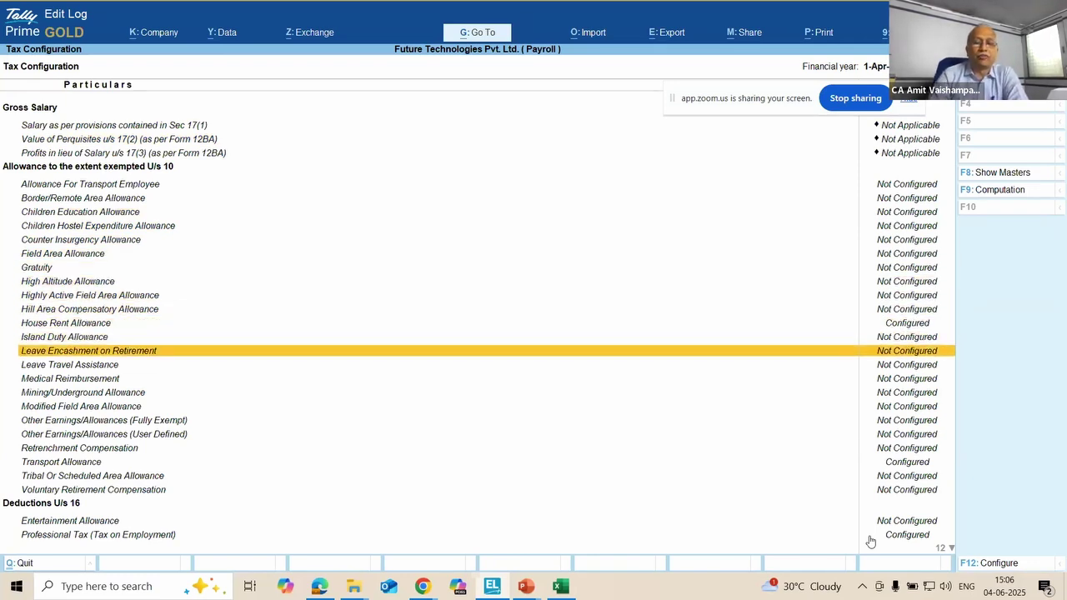
pyautogui.press('Down')
pyautogui.press('Down')
pyautogui.press('Down')
pyautogui.press('Down')
pyautogui.press('Down')
pyautogui.press('Down')
pyautogui.press('Down')
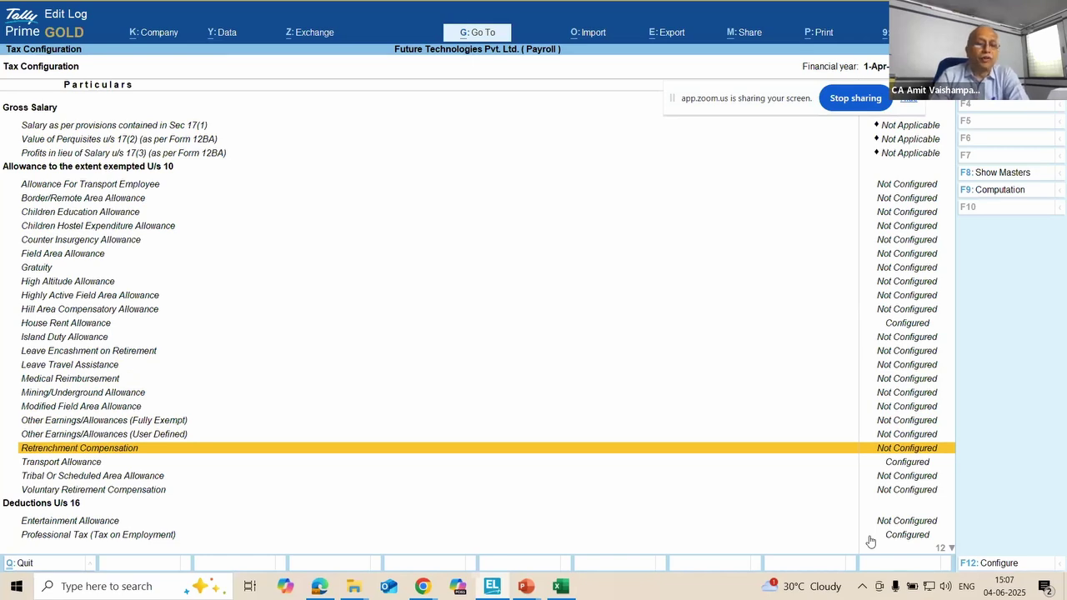
pyautogui.press('Down')
pyautogui.press('Down')
pyautogui.press('Down')
pyautogui.press('Down')
pyautogui.press('Down')
pyautogui.press('Down')
pyautogui.press('Down')
pyautogui.press('Down')
pyautogui.press('Down')
pyautogui.press('Down')
pyautogui.press('Down')
pyautogui.press('Down')
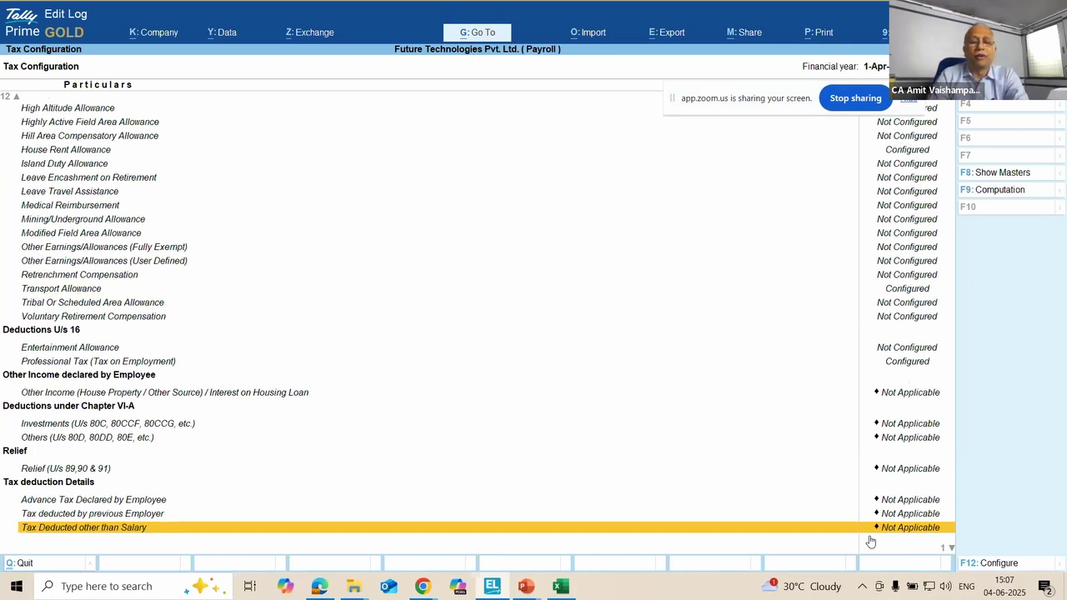
pyautogui.press('Down')
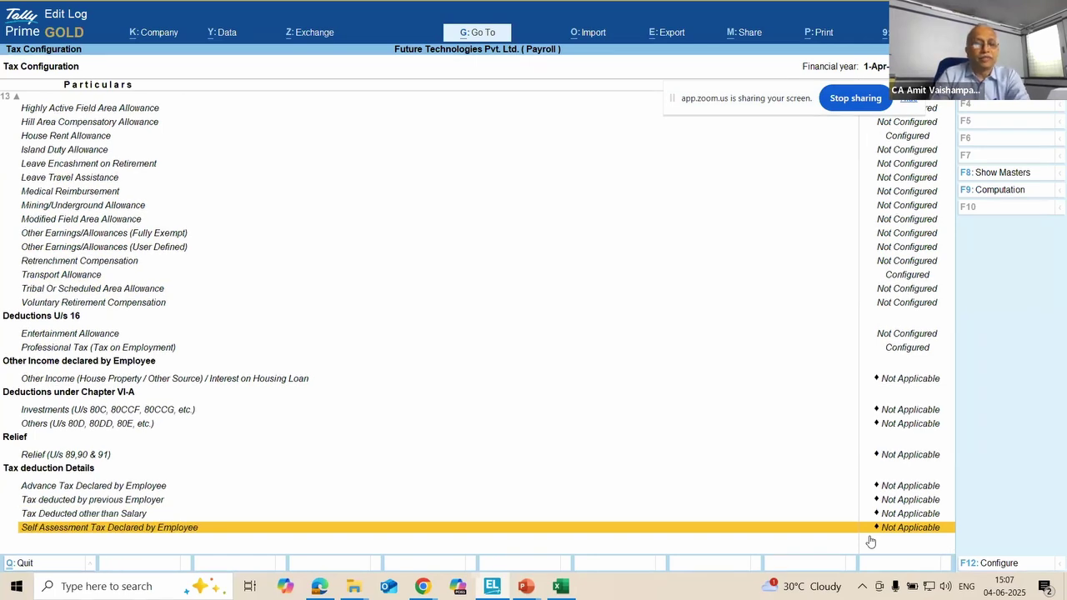
pyautogui.press('Up')
pyautogui.press('Up')
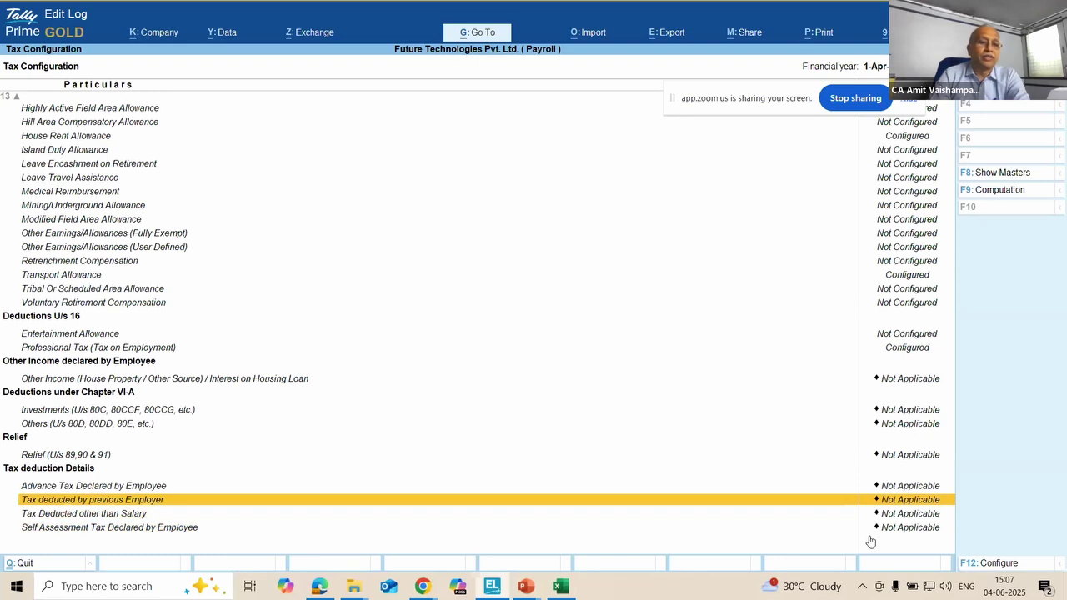
pyautogui.press('Escape')
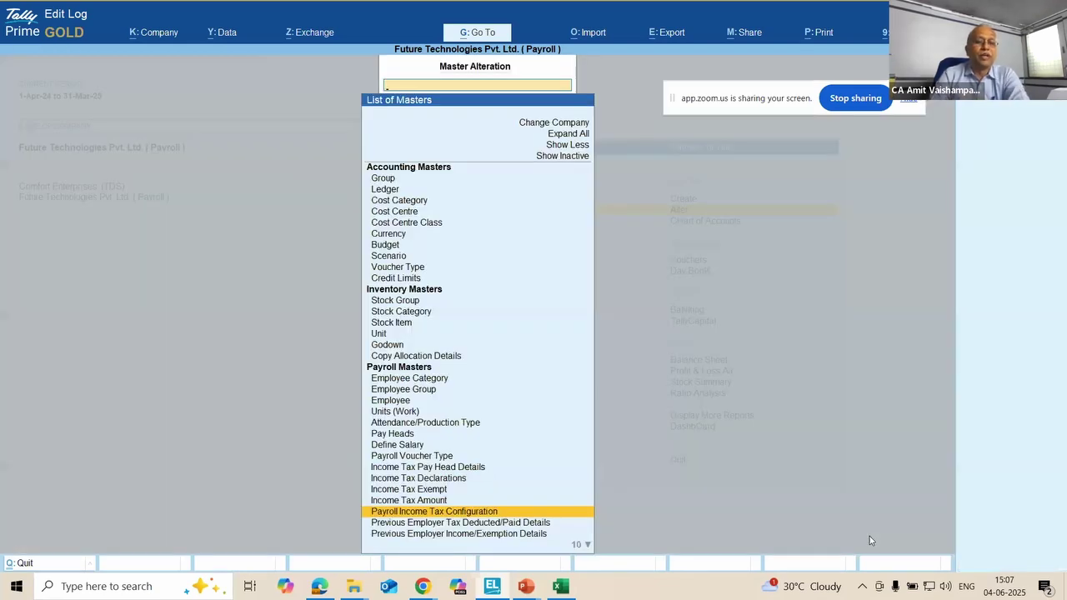
# Step: View the Previous Employer Income/Exemption Details of the Sales Department employee and return to the list of masters
pyautogui.press('Down')
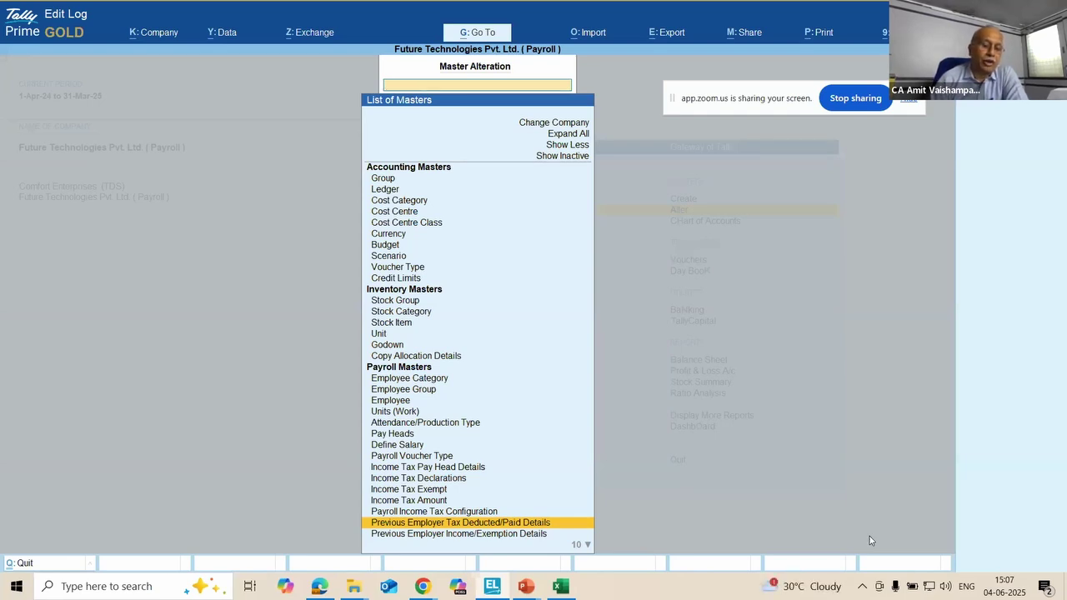
pyautogui.press('Down')
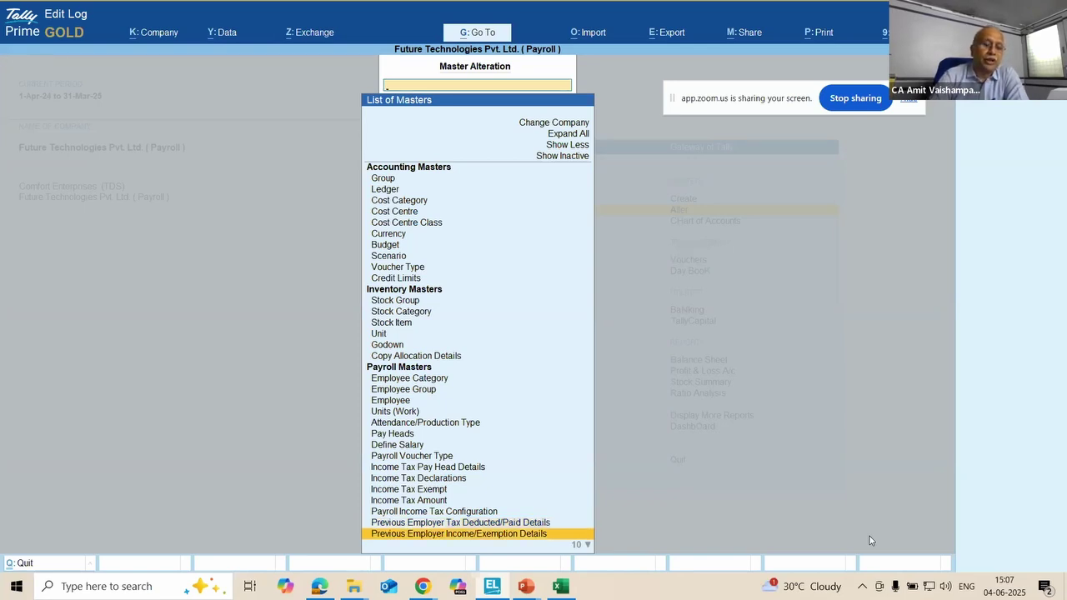
pyautogui.press('Return')
pyautogui.press('Down')
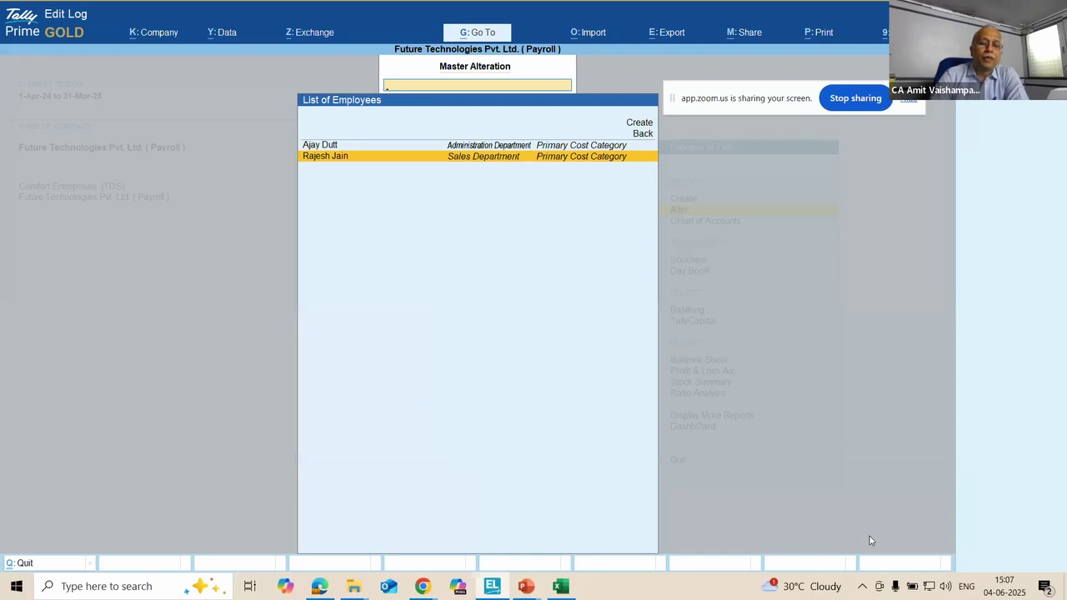
pyautogui.press('Return')
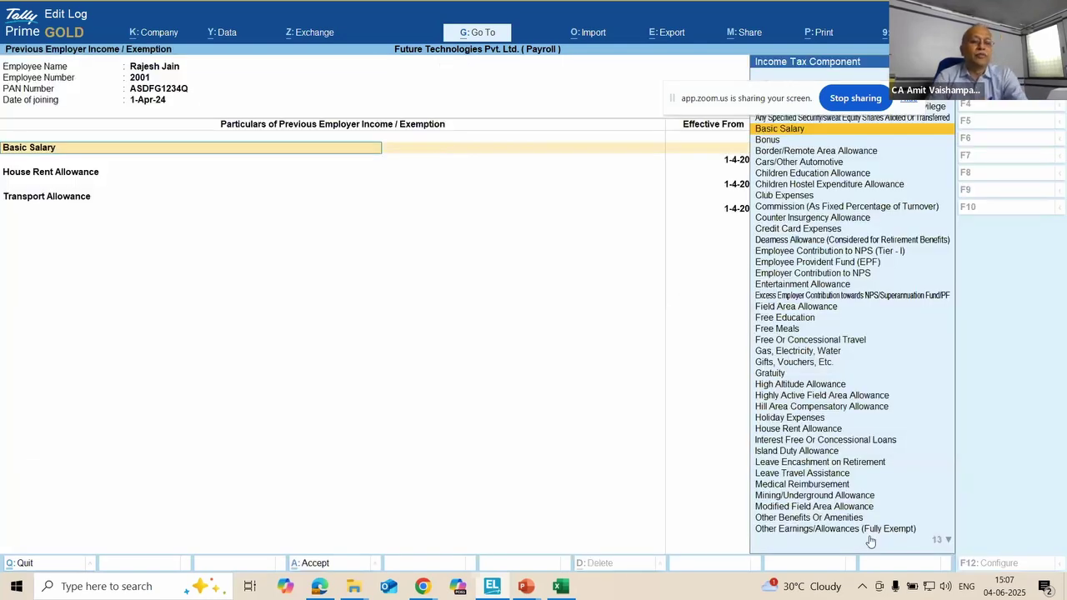
pyautogui.press('Escape')
pyautogui.press('Return')
pyautogui.press('Escape')
# Step: View the Previous Employer Tax Deducted/Paid Details of the Sales Department employee, quit without saving, and return to the Gateway of Tally
pyautogui.press('Up')
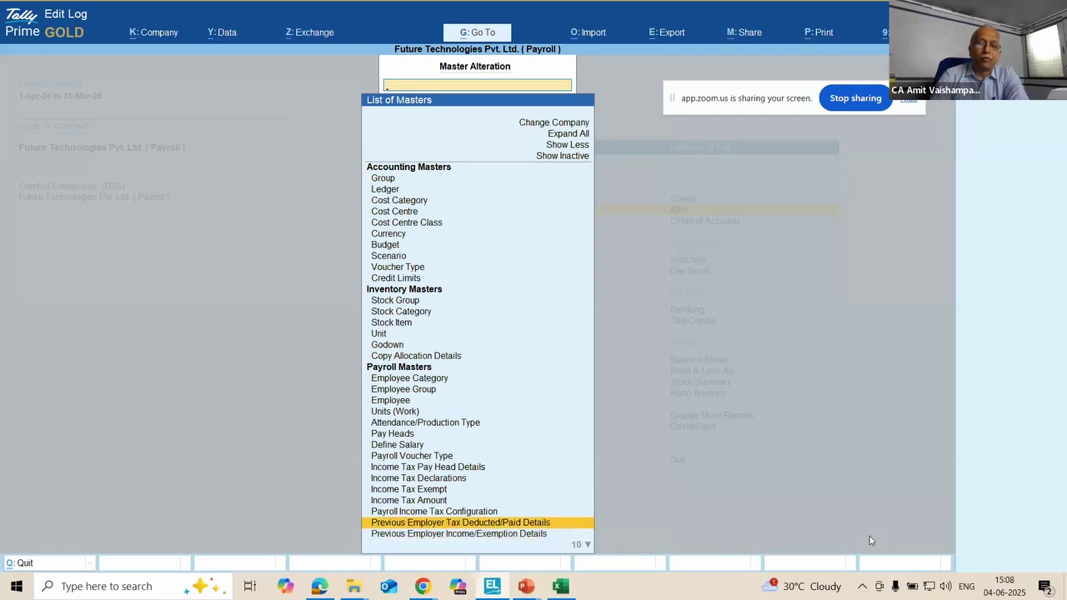
pyautogui.press('Return')
pyautogui.press('Down')
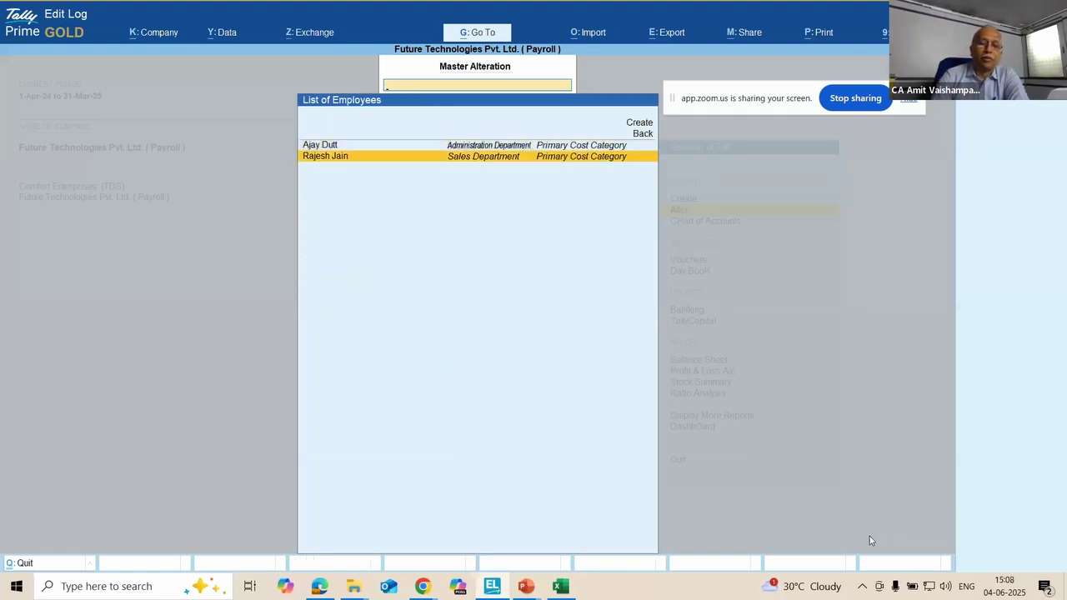
pyautogui.press('Return')
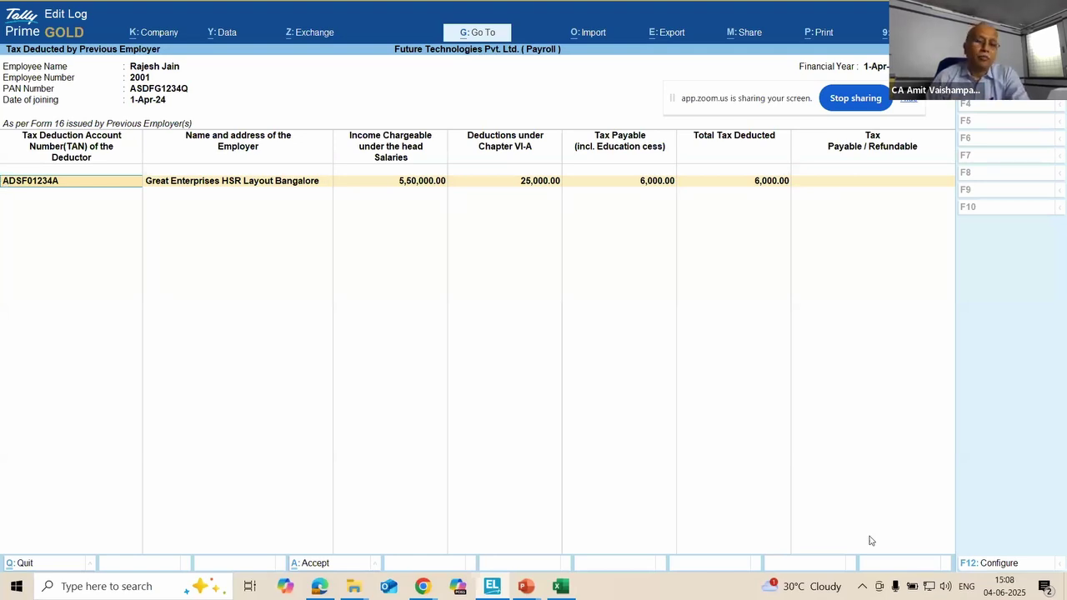
pyautogui.press('BackSpace')
pyautogui.press('Escape')
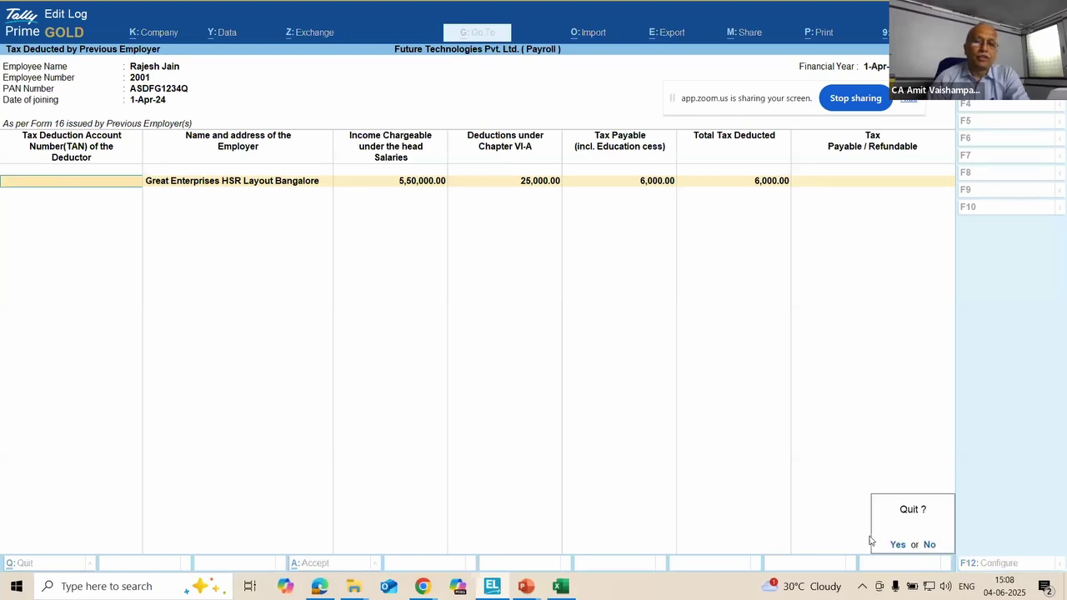
pyautogui.press('y')
pyautogui.press('Escape')
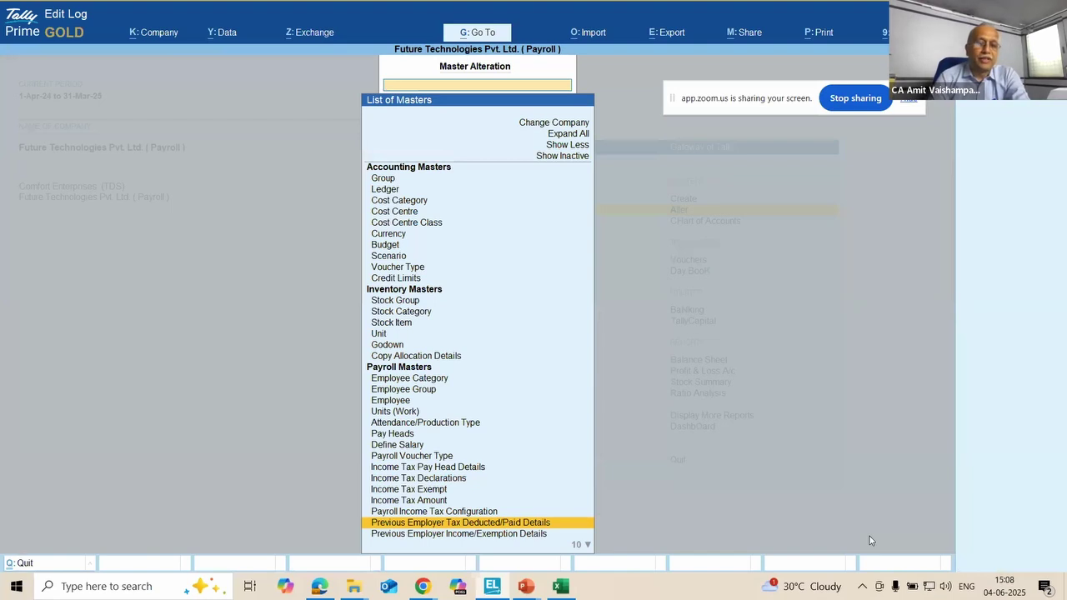
pyautogui.press('Escape')
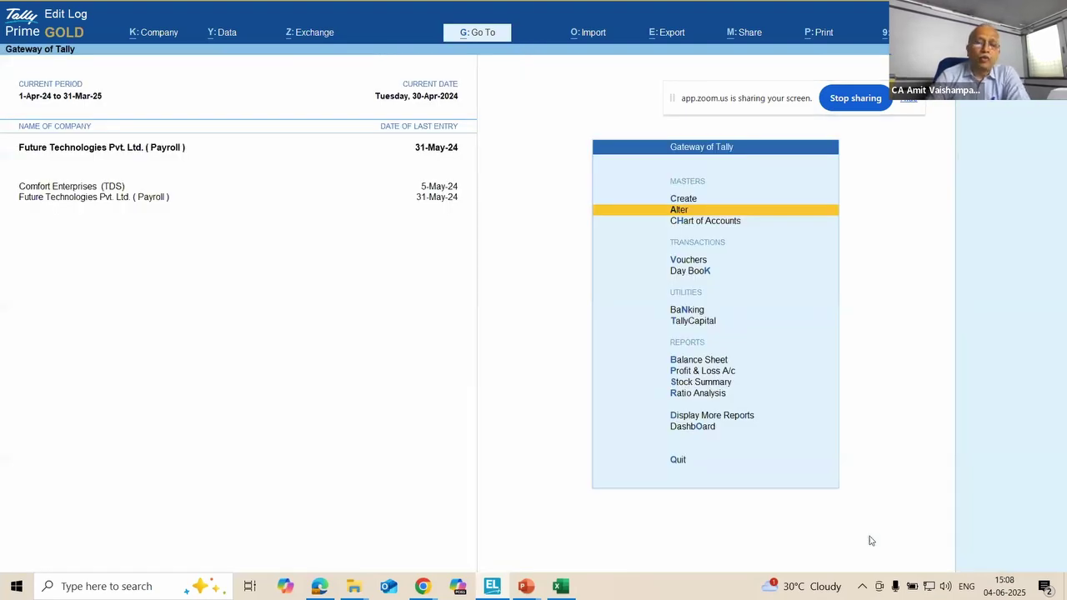
# Step: View the Attendance voucher creation screen among the payroll vouchers and leave it without entering anything
pyautogui.press('Down')
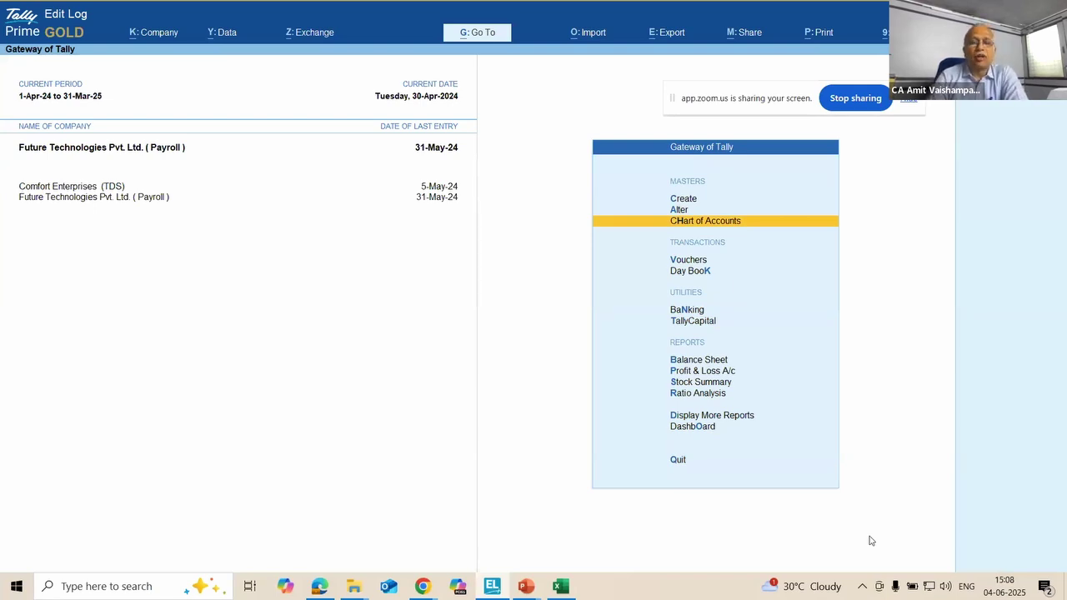
pyautogui.press('Down')
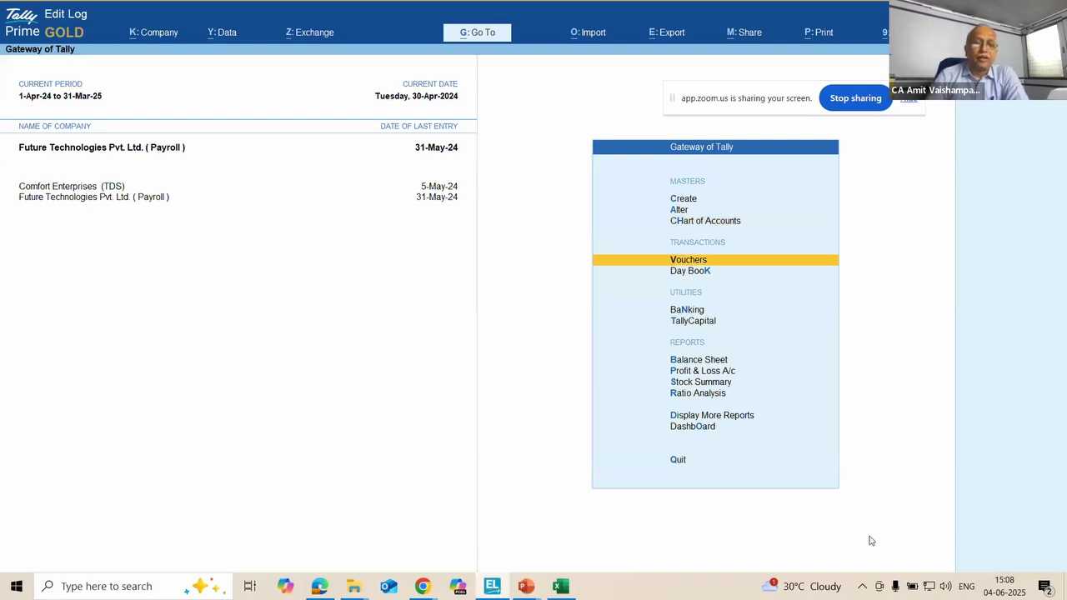
pyautogui.press('Down')
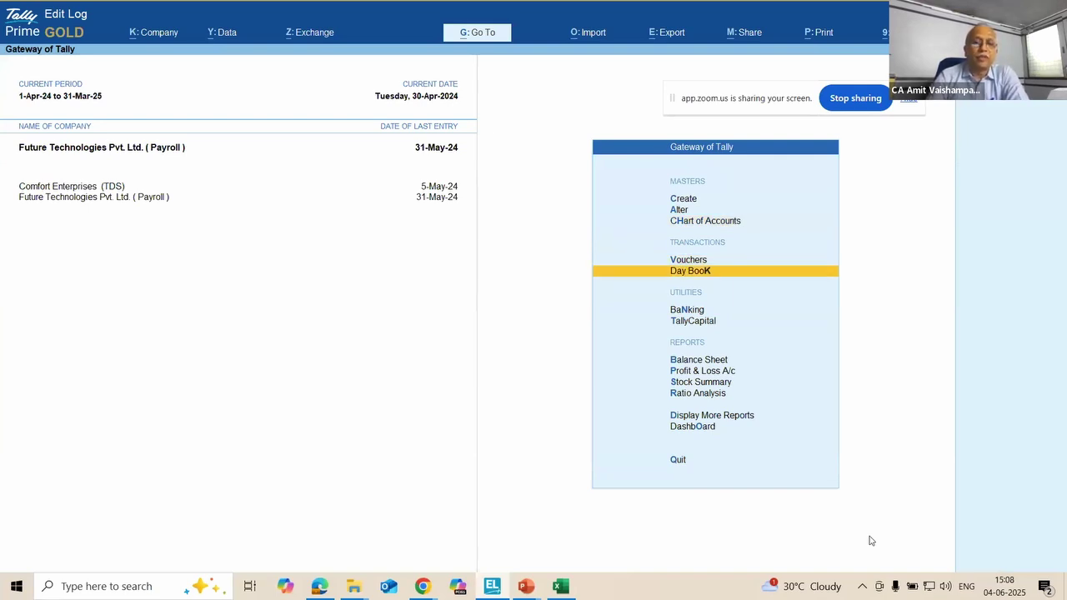
pyautogui.press('Up')
pyautogui.press('Return')
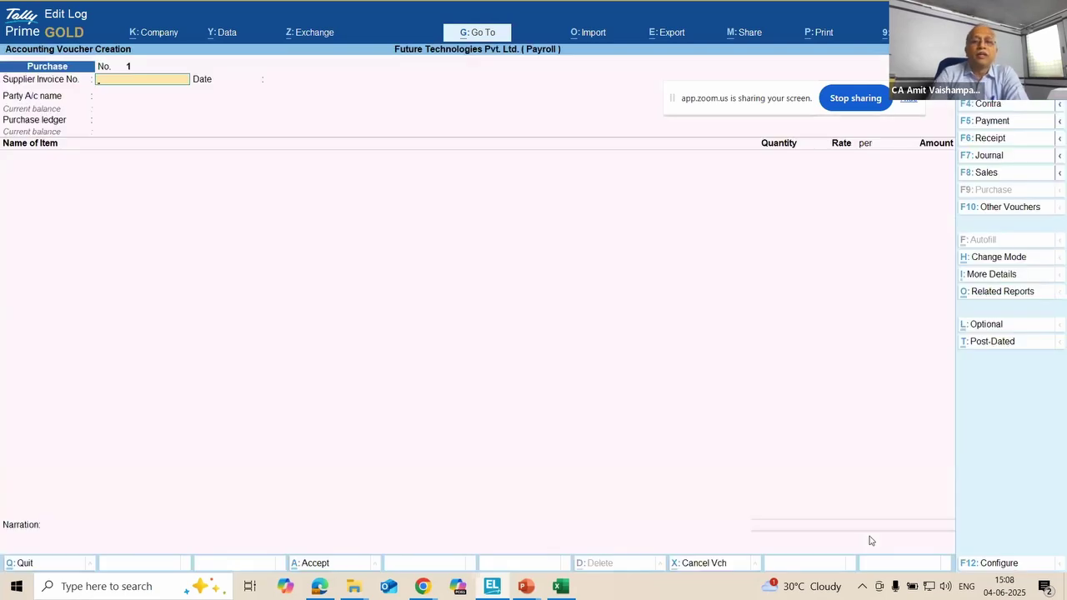
pyautogui.click(998, 211)
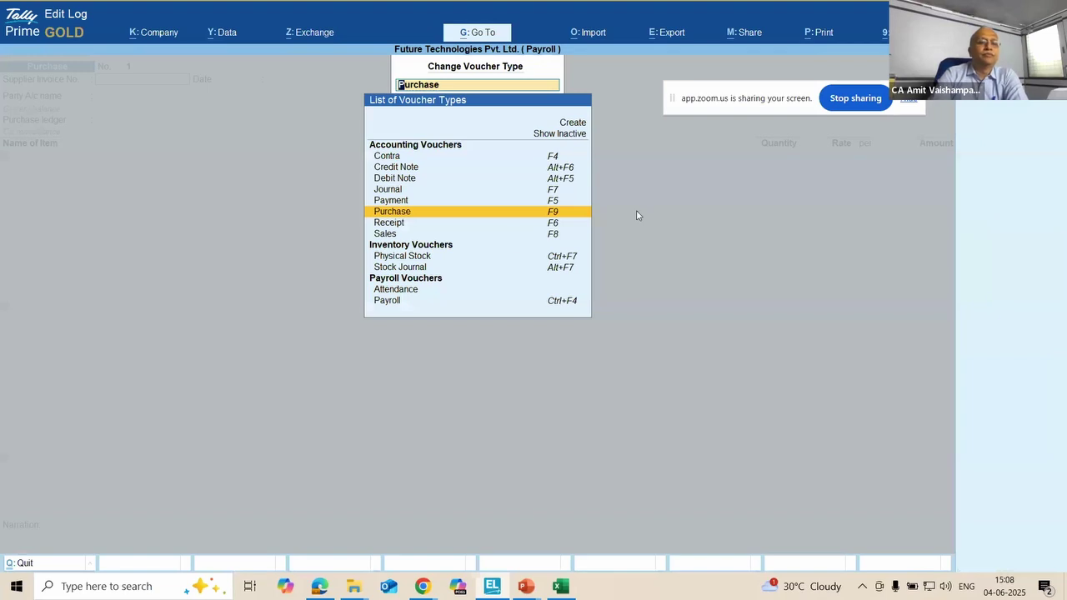
pyautogui.click(417, 294)
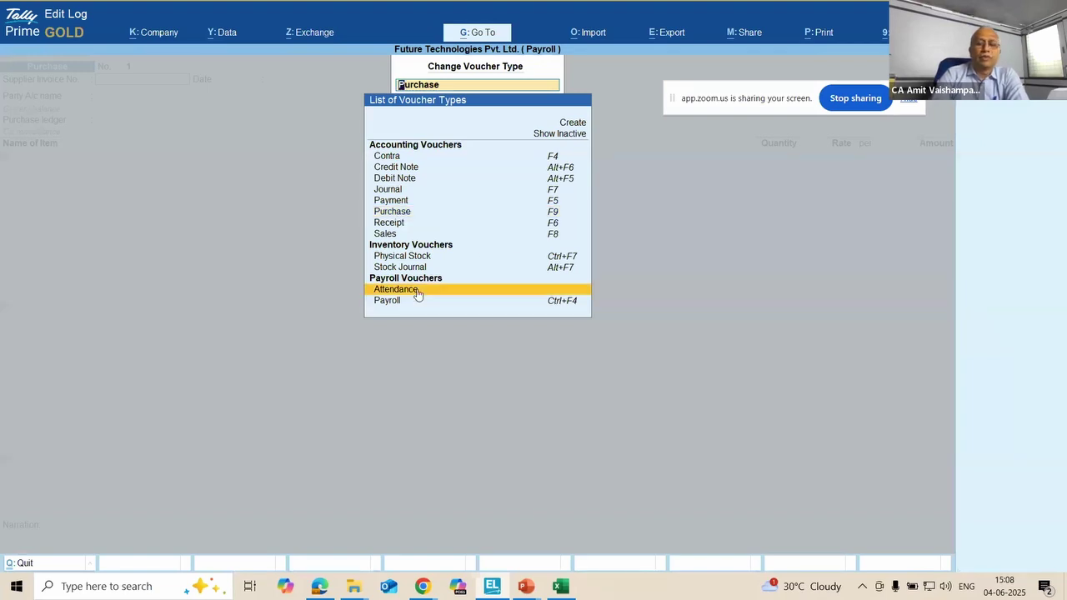
pyautogui.click(417, 293)
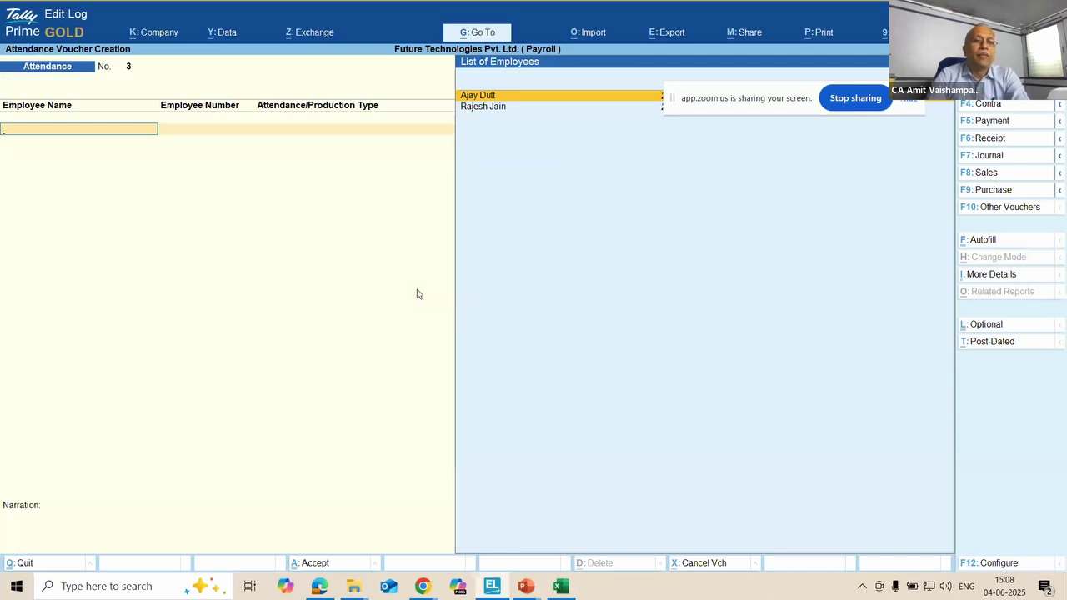
pyautogui.press('Escape')
pyautogui.press('y')
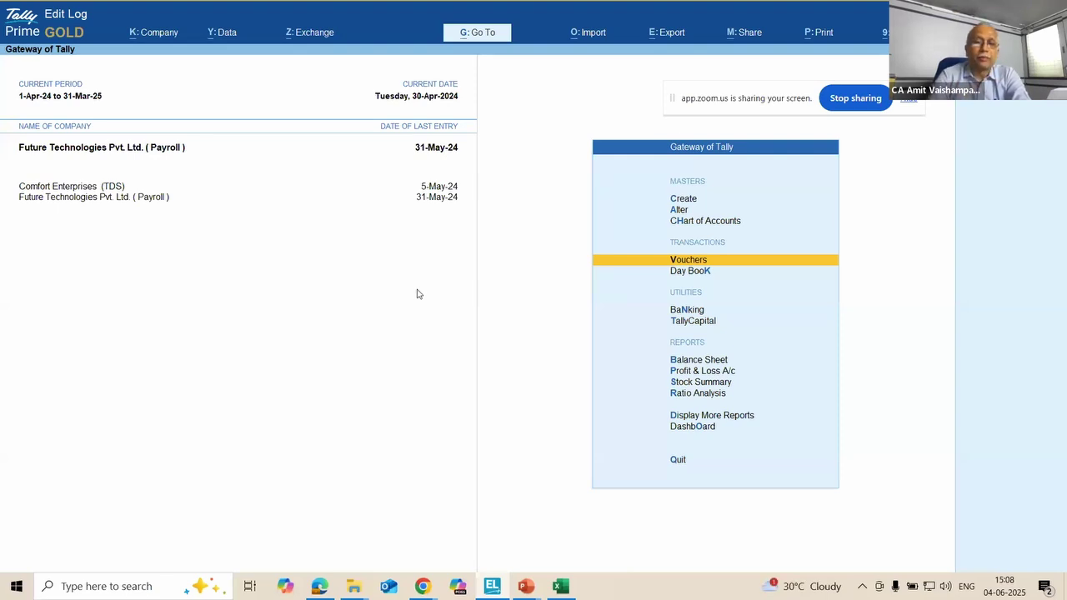
# Step: Display the Day Book with its period starting from 1-Apr-24
pyautogui.press('Down')
pyautogui.press('Return')
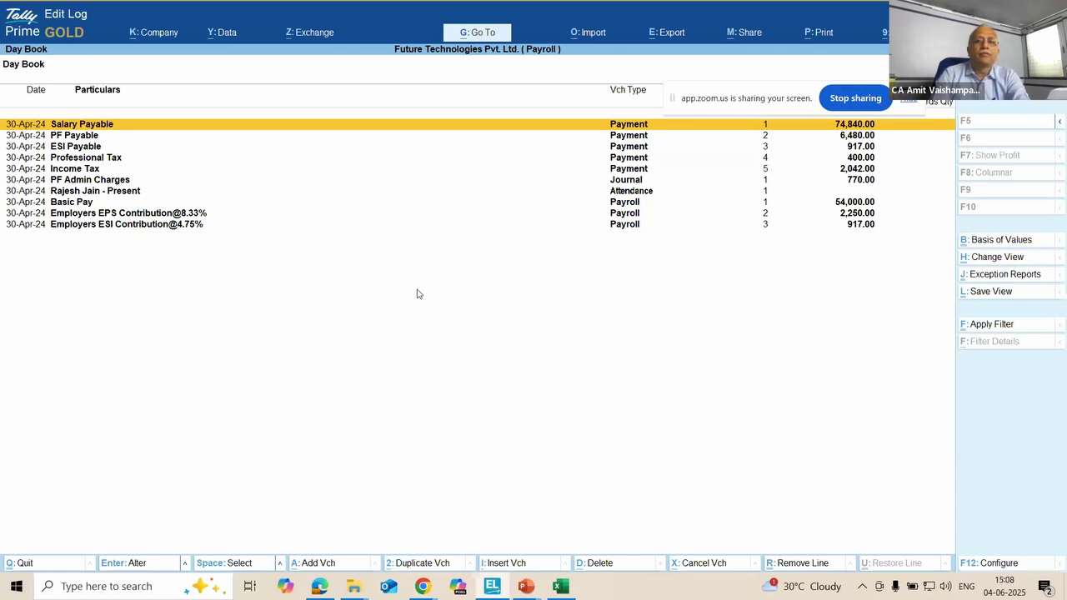
pyautogui.hotkey('alt', 'F2')
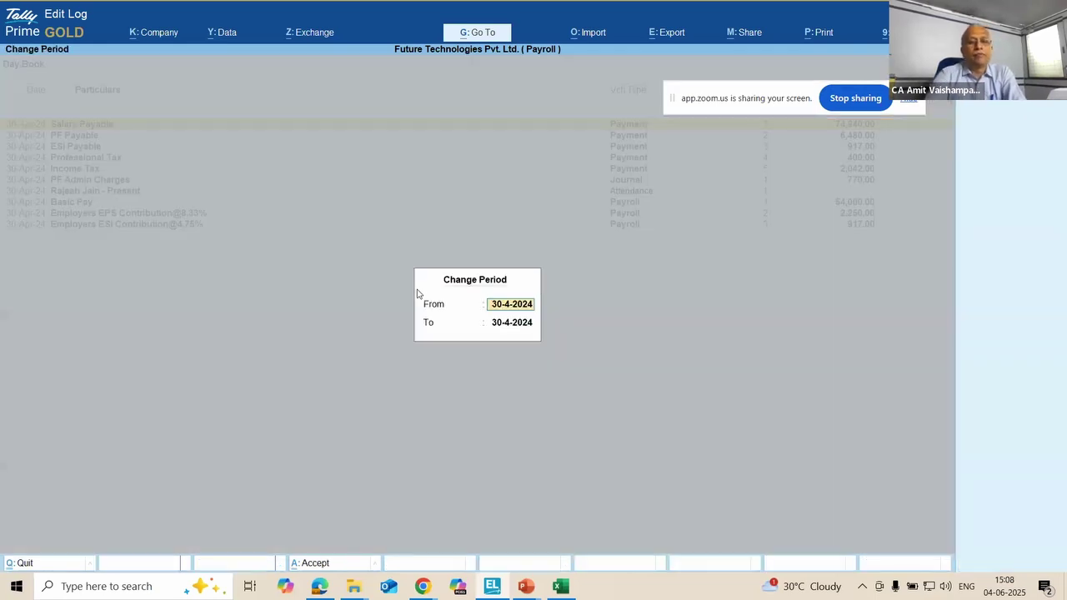
pyautogui.press('Return')
pyautogui.press('Return')
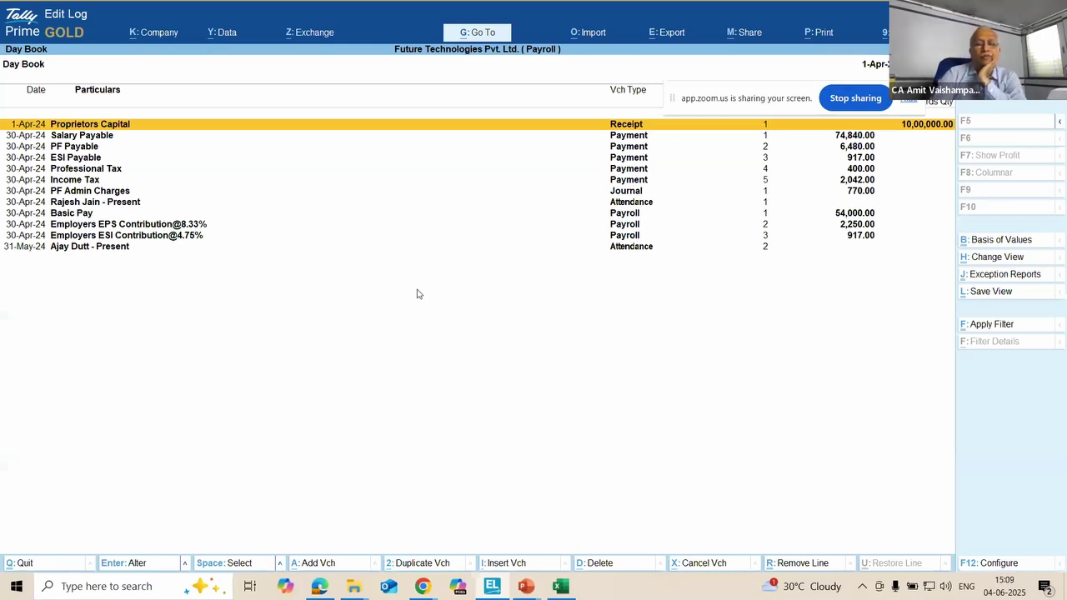
# Step: Go through the payment, attendance and payroll vouchers in the Day Book, and return to the Gateway of Tally
pyautogui.press('Down')
pyautogui.press('Down')
pyautogui.press('Down')
pyautogui.press('Down')
pyautogui.press('Down')
pyautogui.press('Down')
pyautogui.press('Down')
pyautogui.press('Down')
pyautogui.press('Down')
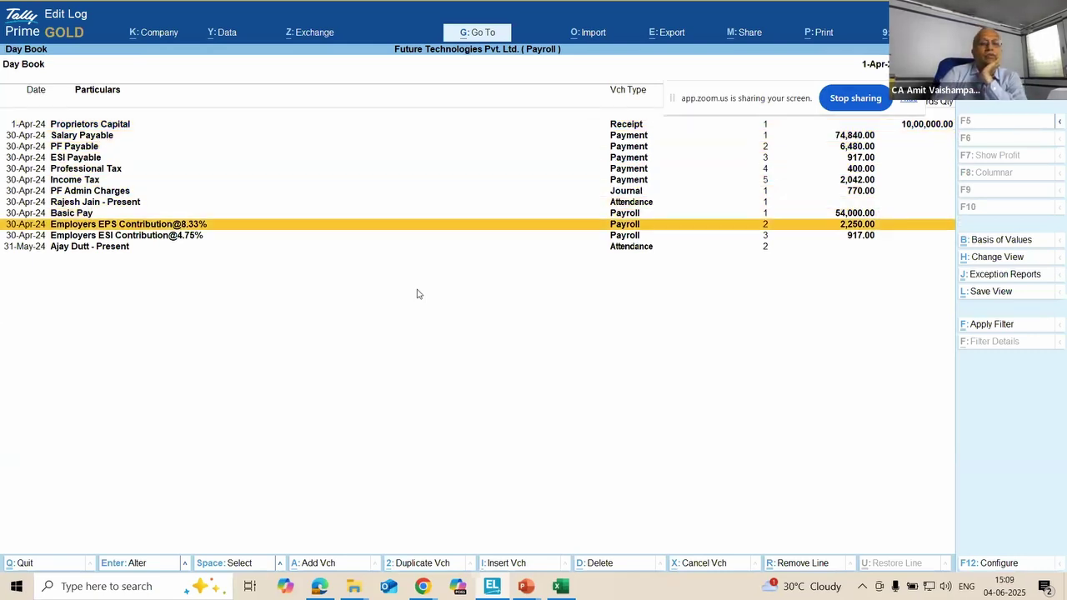
pyautogui.press('Down')
pyautogui.press('Down')
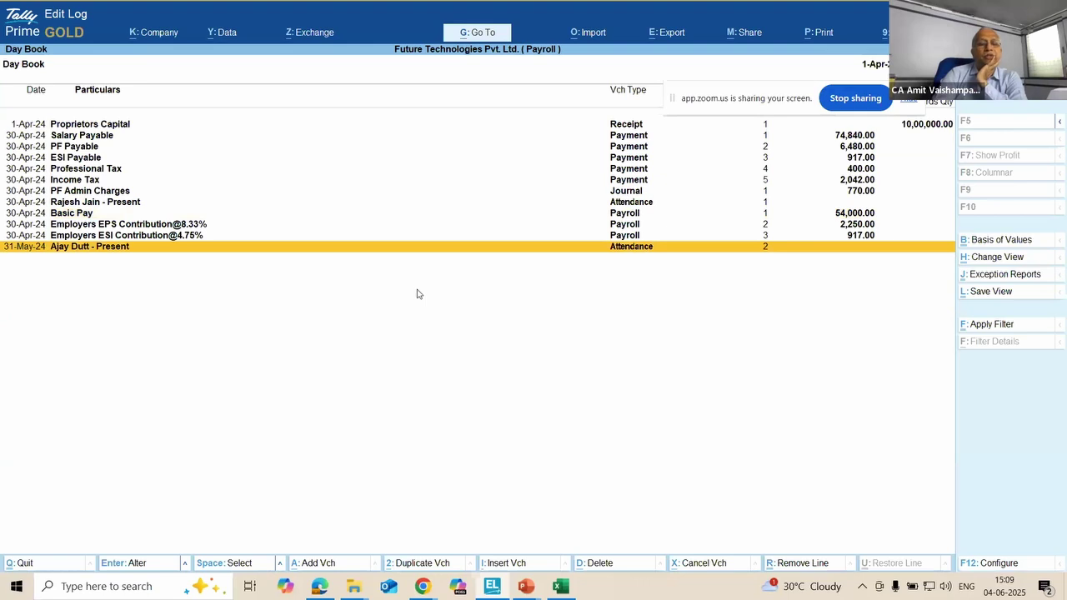
pyautogui.press('Up')
pyautogui.press('Up')
pyautogui.press('Up')
pyautogui.press('Up')
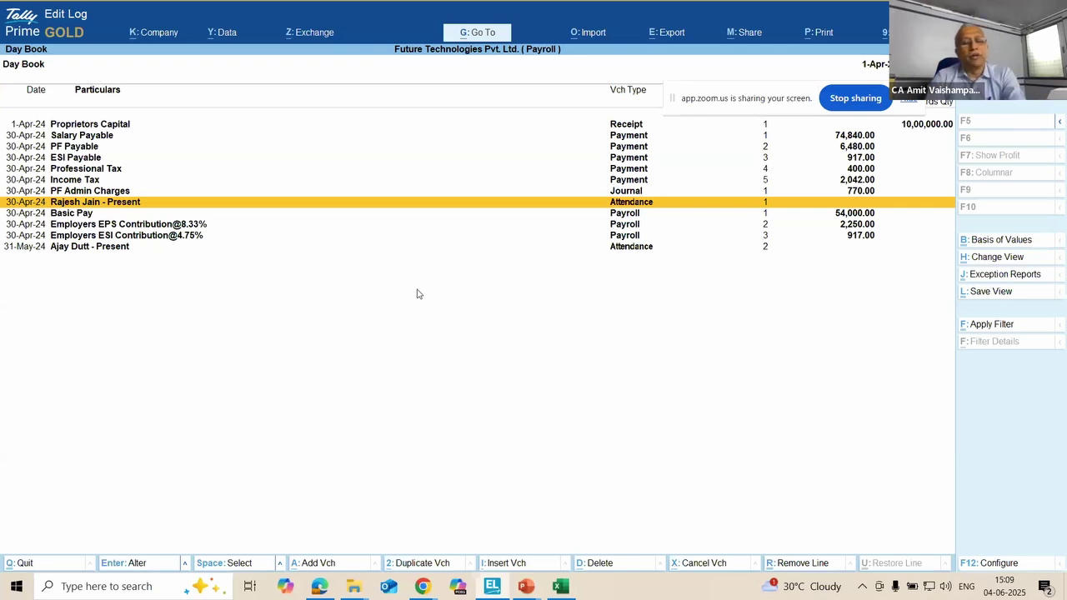
pyautogui.press('Escape')
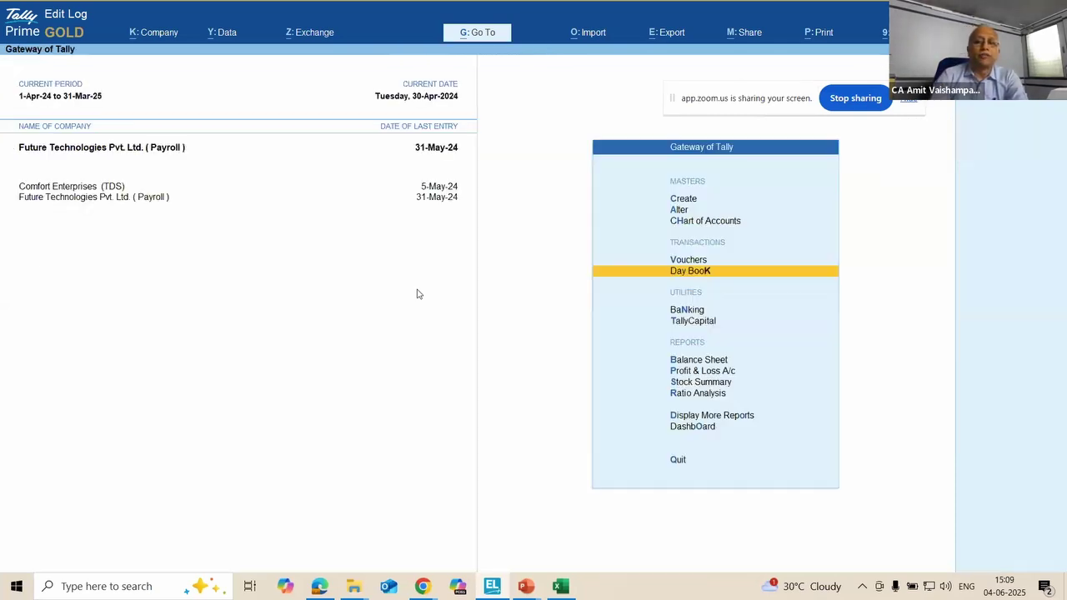
pyautogui.press('Up')
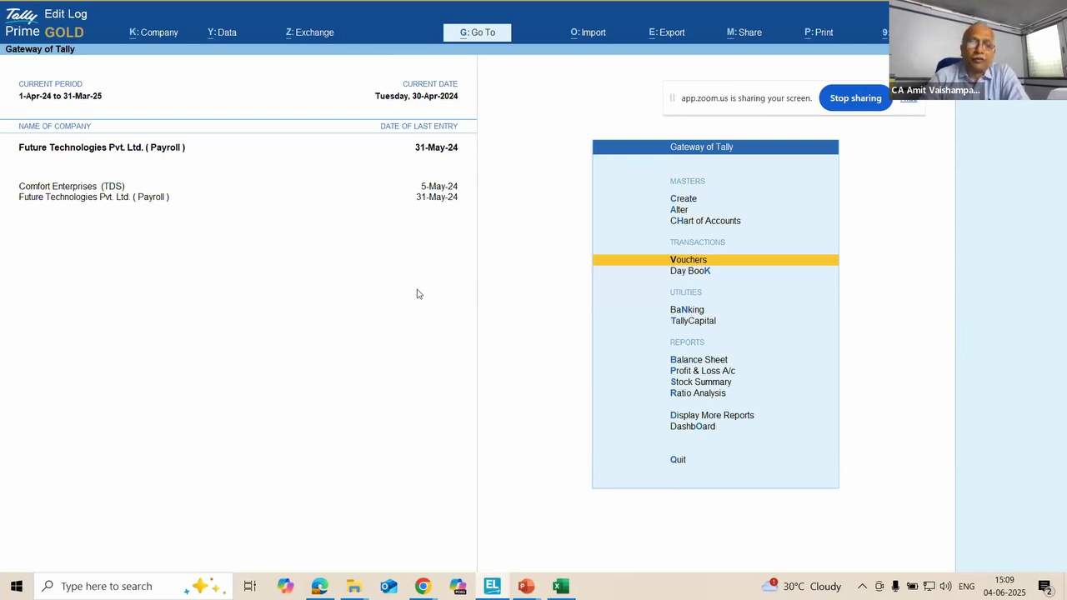
pyautogui.press('Up')
pyautogui.press('Up')
pyautogui.press('Up')
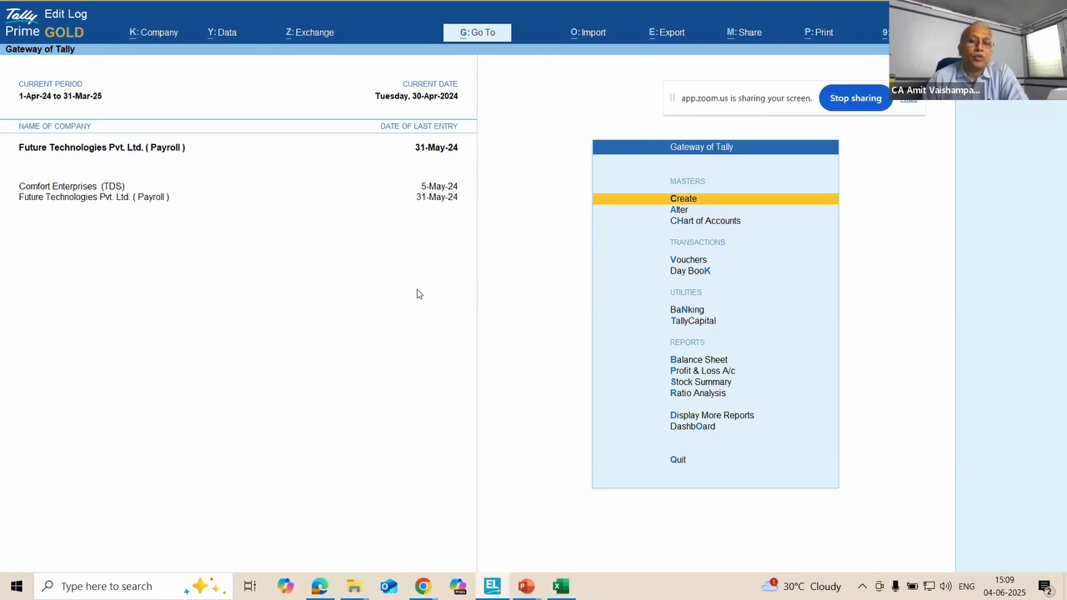
pyautogui.press('Down')
pyautogui.press('Down')
pyautogui.press('Down')
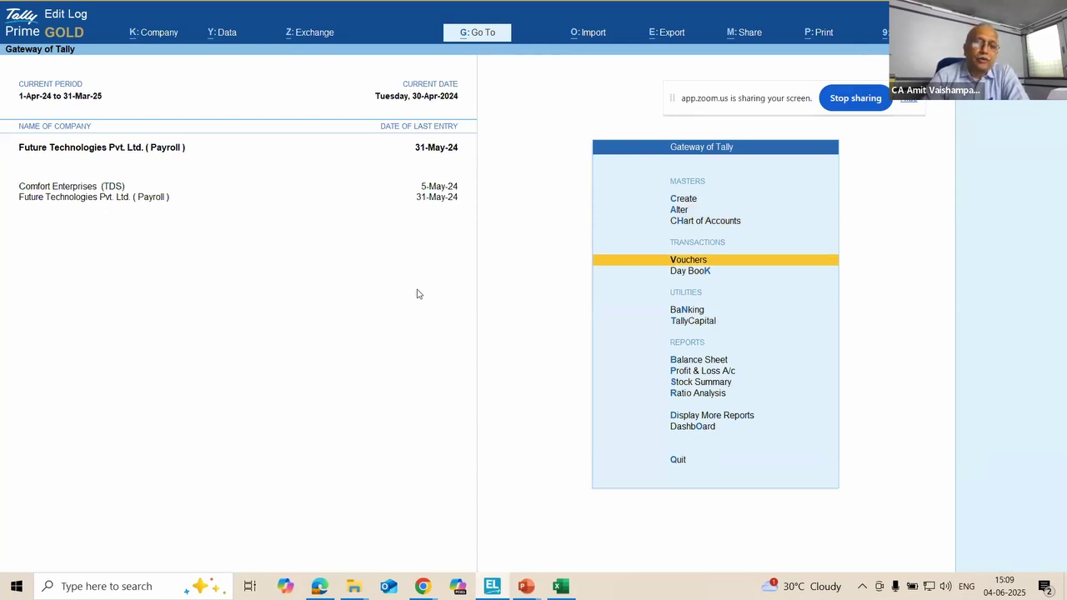
pyautogui.press('Down')
pyautogui.press('Down')
pyautogui.press('Down')
pyautogui.press('Down')
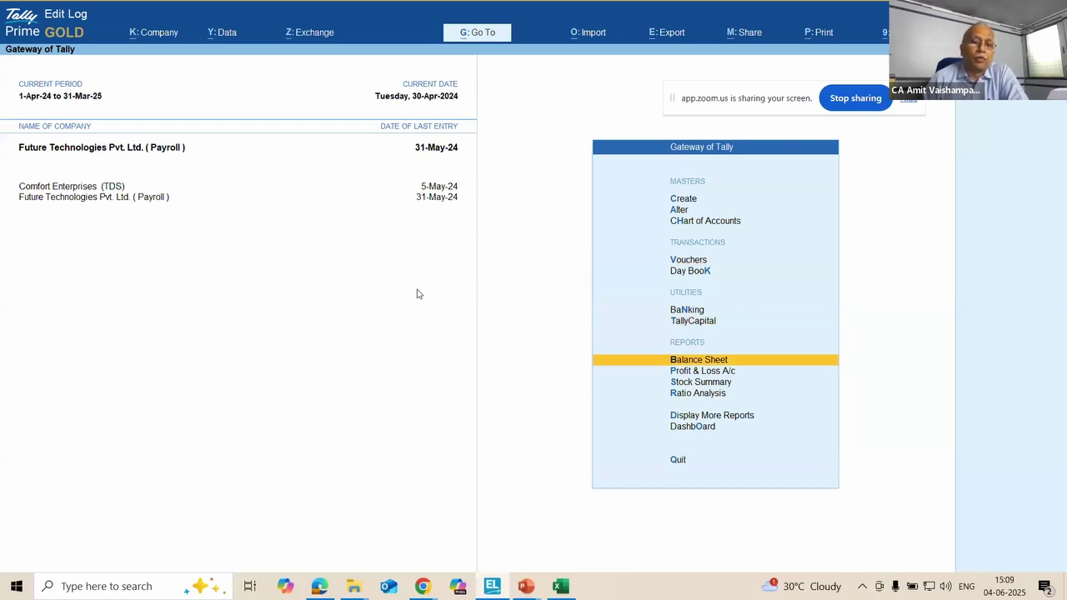
pyautogui.press('Down')
pyautogui.press('Down')
pyautogui.press('Down')
pyautogui.press('Down')
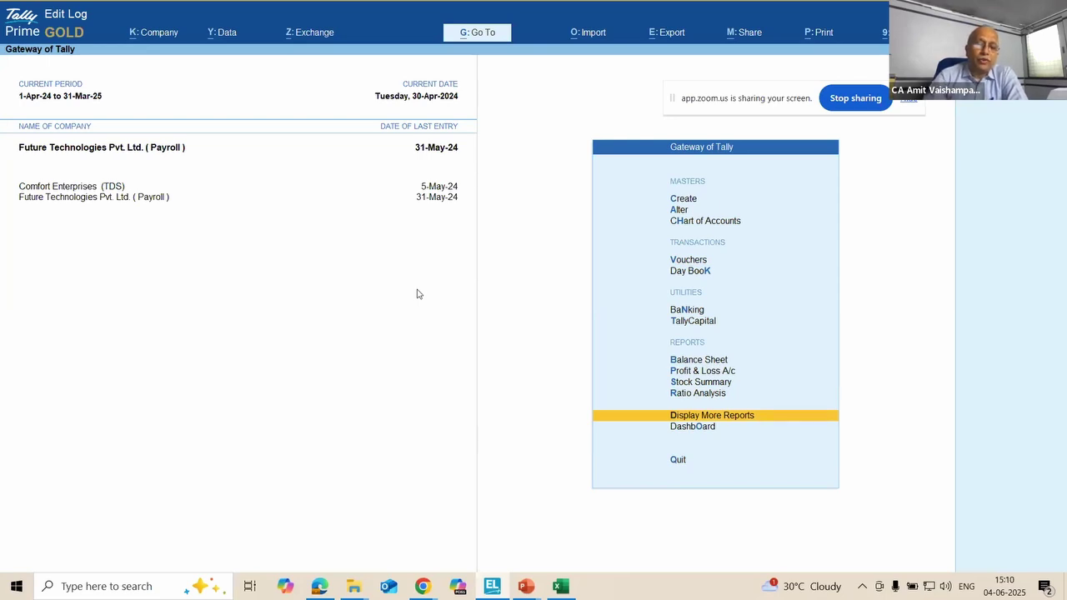
pyautogui.press('Up')
pyautogui.press('Up')
pyautogui.press('Up')
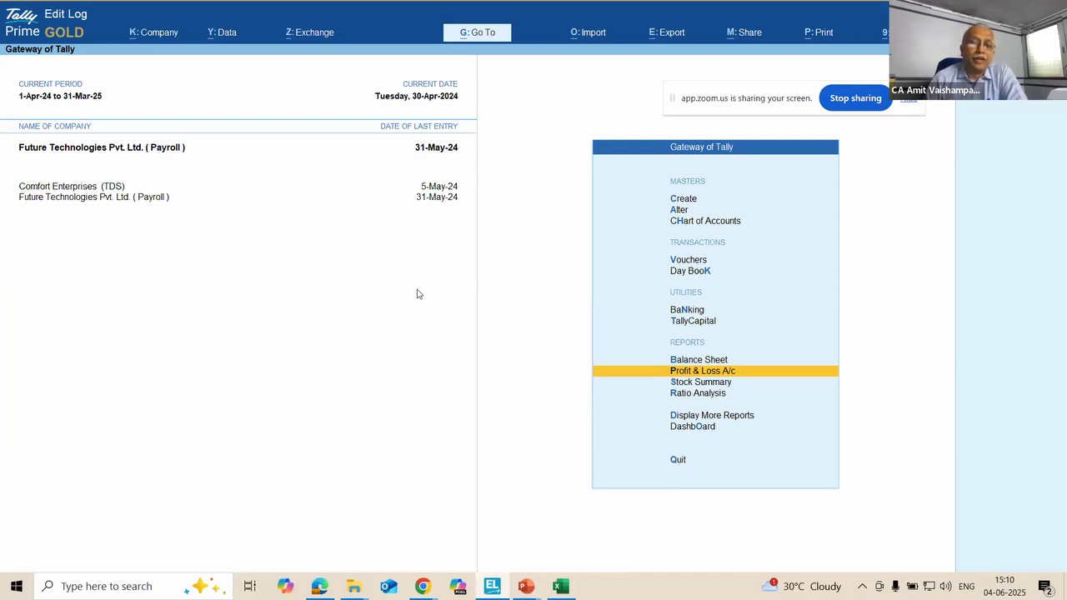
# Step: Start a new Payroll voucher and set its voucher date to 31-5
pyautogui.press('Up')
pyautogui.press('Up')
pyautogui.press('Up')
pyautogui.press('Up')
pyautogui.press('Up')
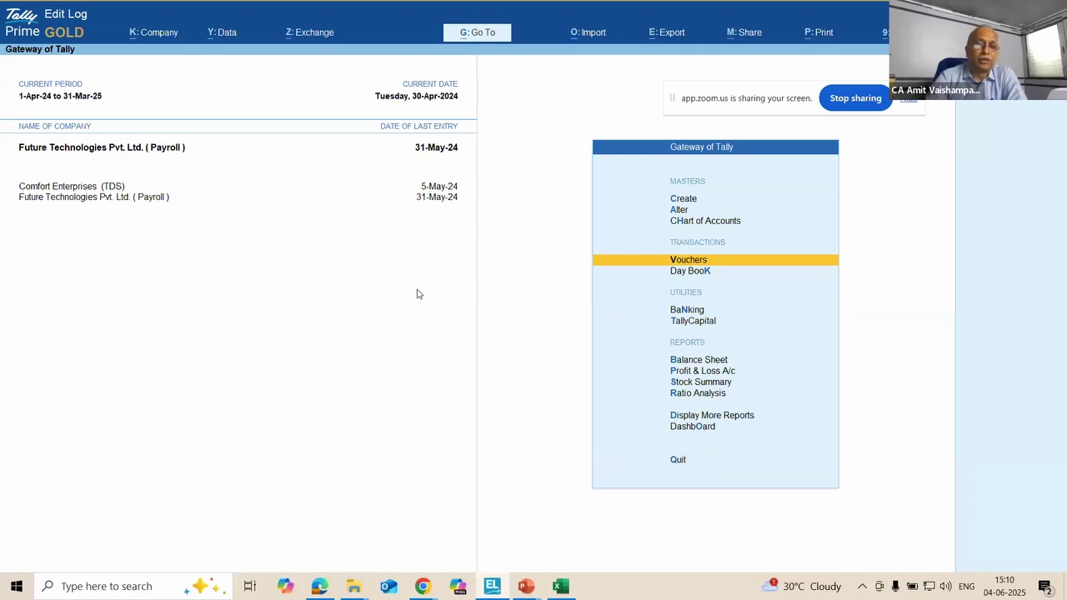
pyautogui.press('Return')
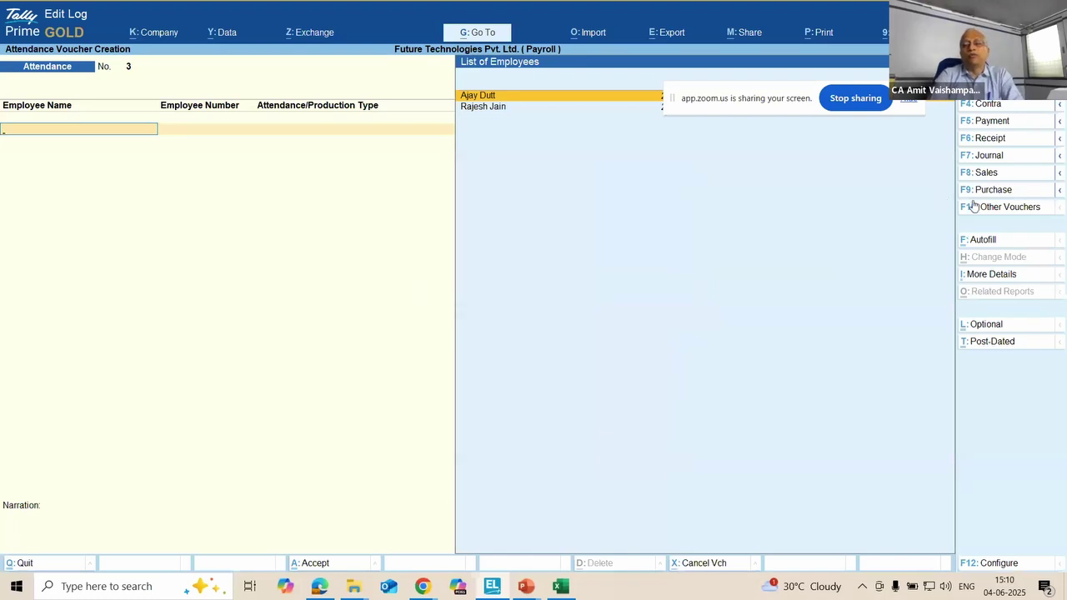
pyautogui.click(1010, 209)
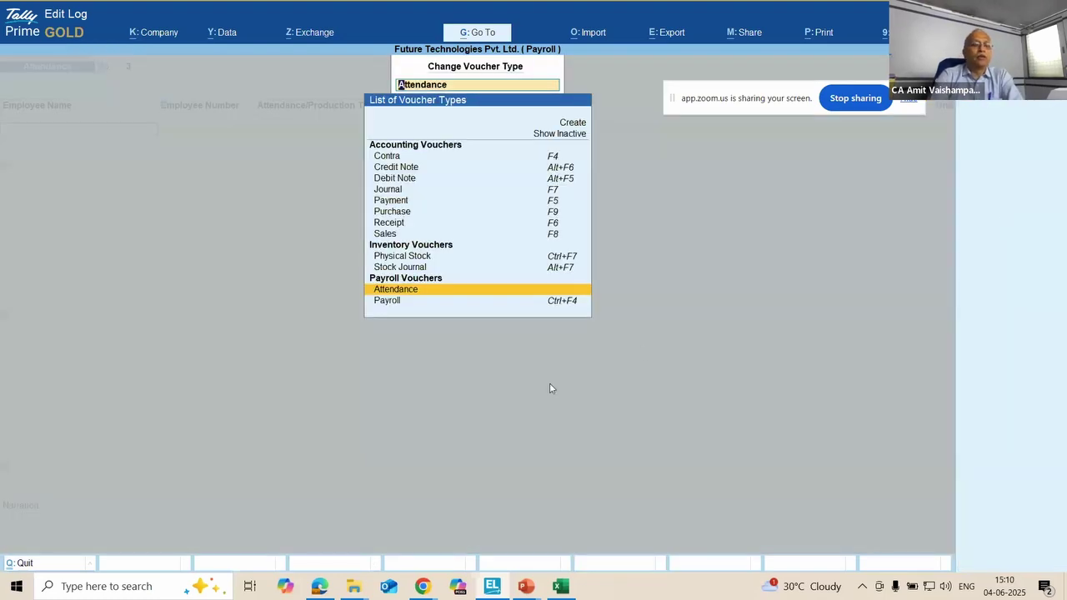
pyautogui.click(398, 302)
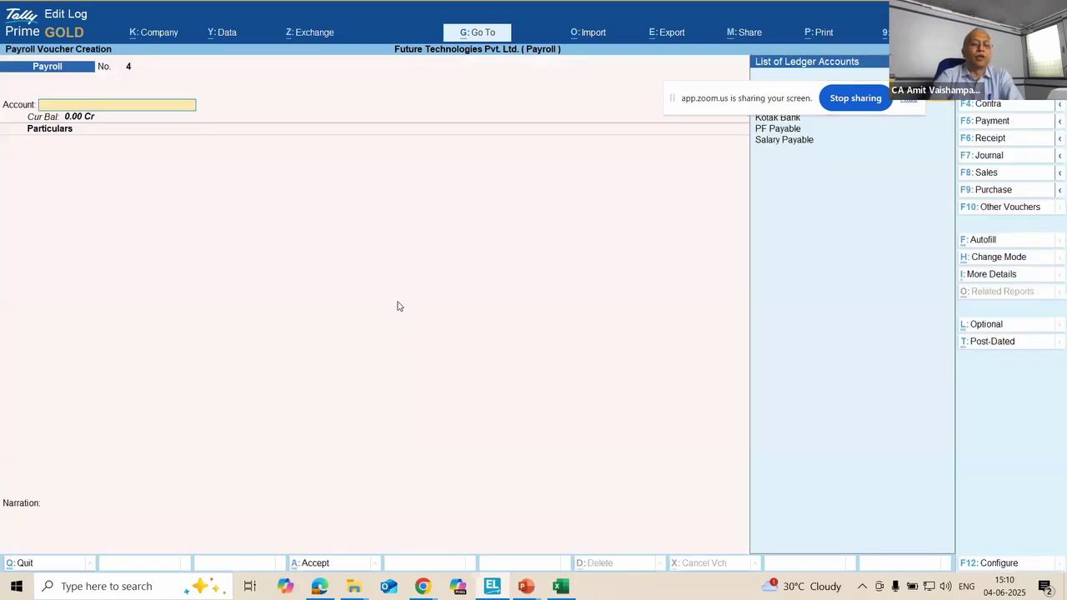
pyautogui.press('F2')
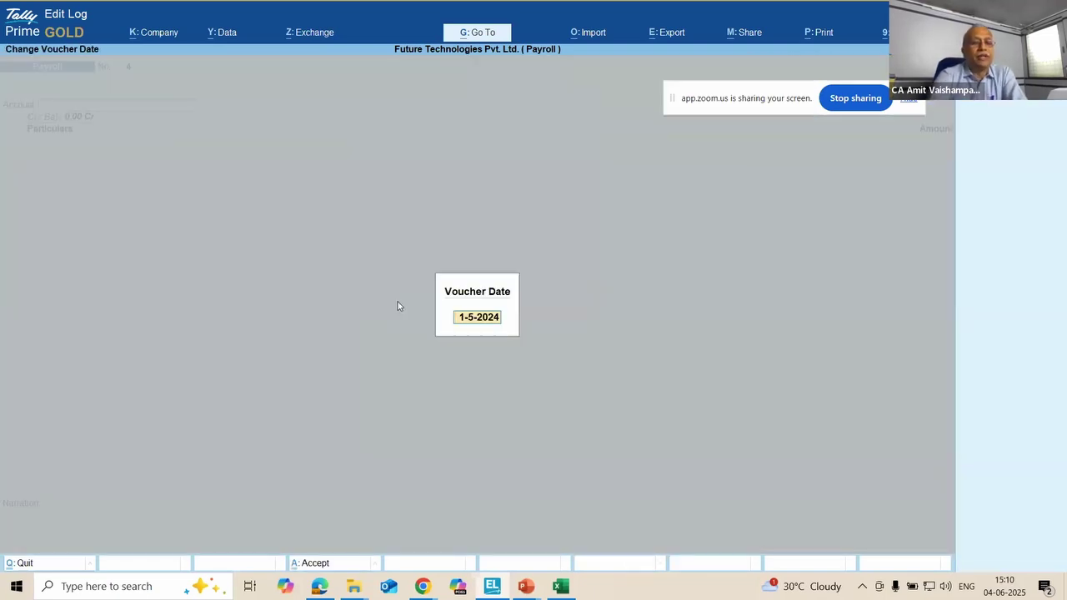
pyautogui.write('3')
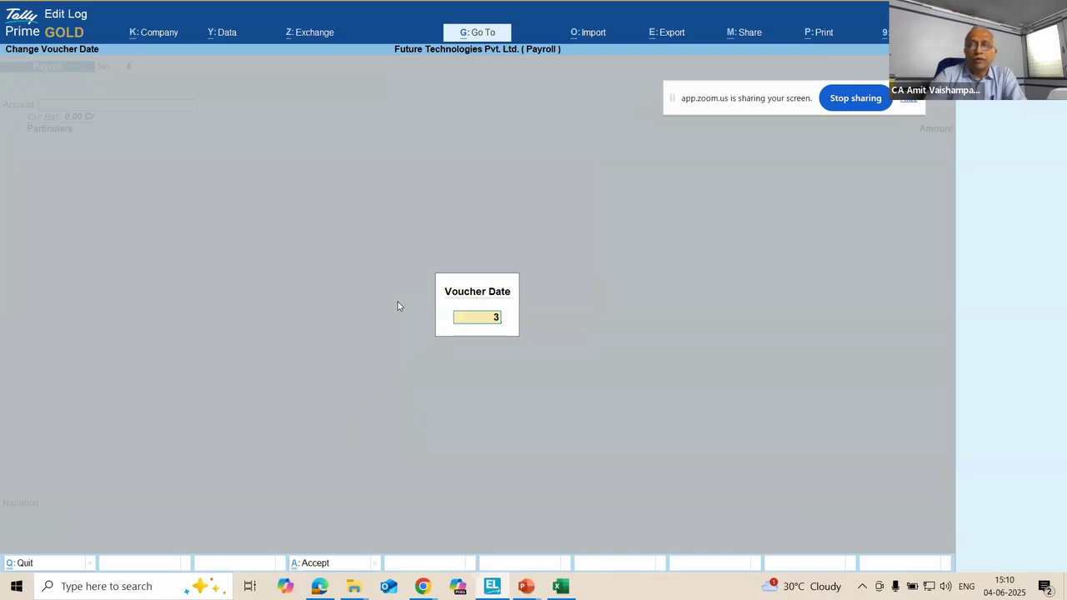
pyautogui.write('1-5')
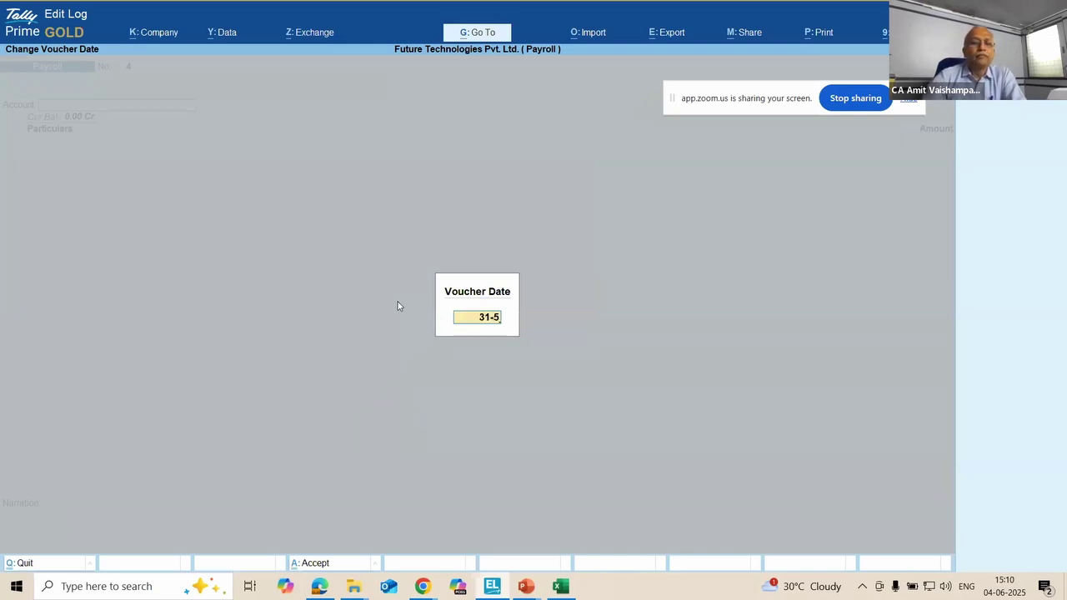
pyautogui.press('Return')
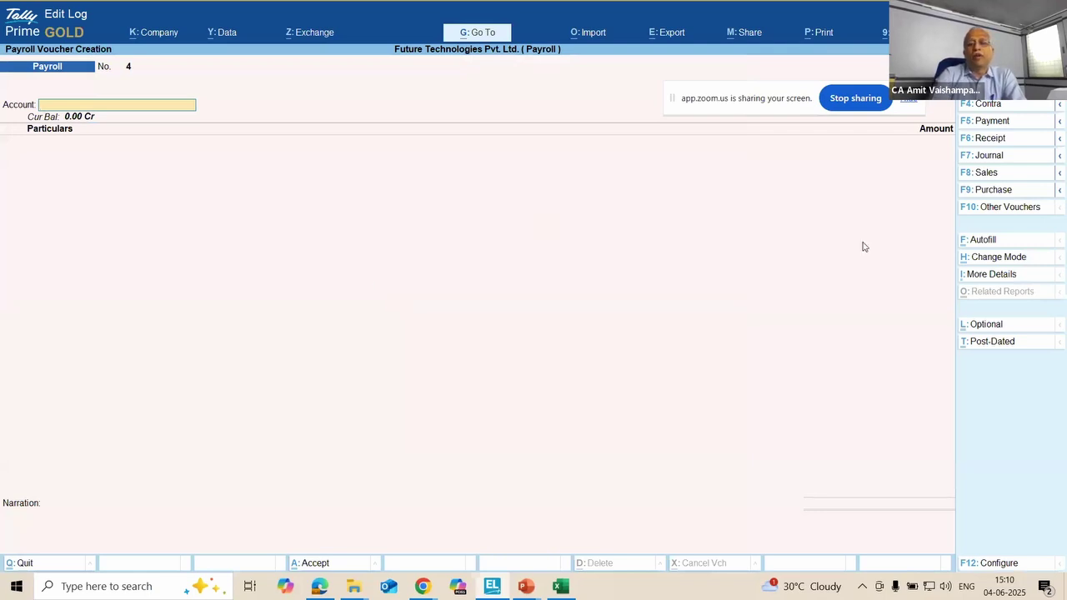
# Step: Begin a Payroll Autofill in the voucher, processing Salary with income tax computed on the Declared Value
pyautogui.click(980, 241)
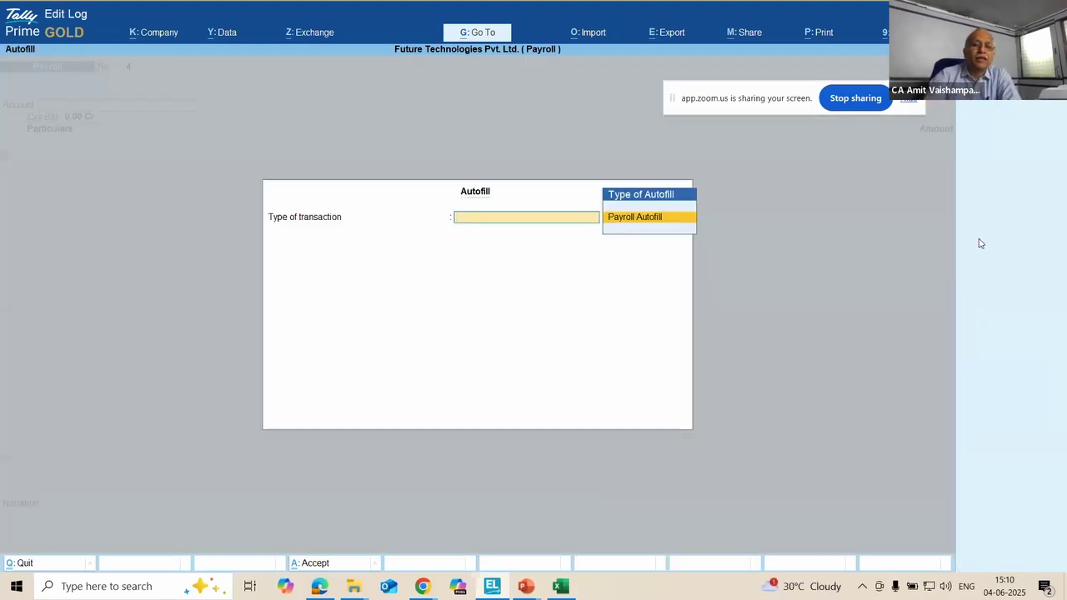
pyautogui.press('Return')
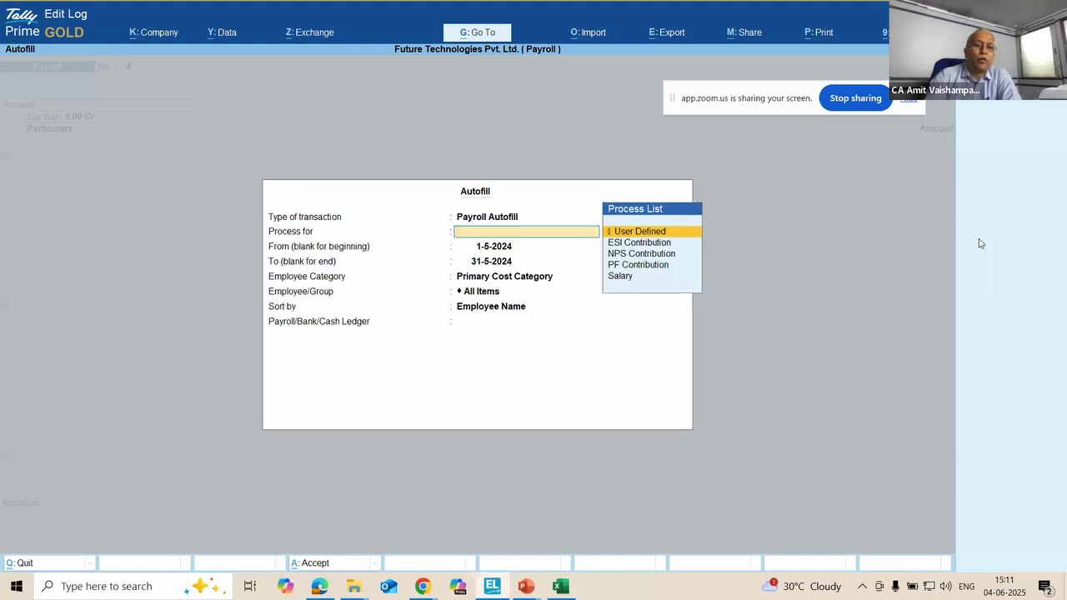
pyautogui.press('Down')
pyautogui.press('Down')
pyautogui.press('Down')
pyautogui.press('Down')
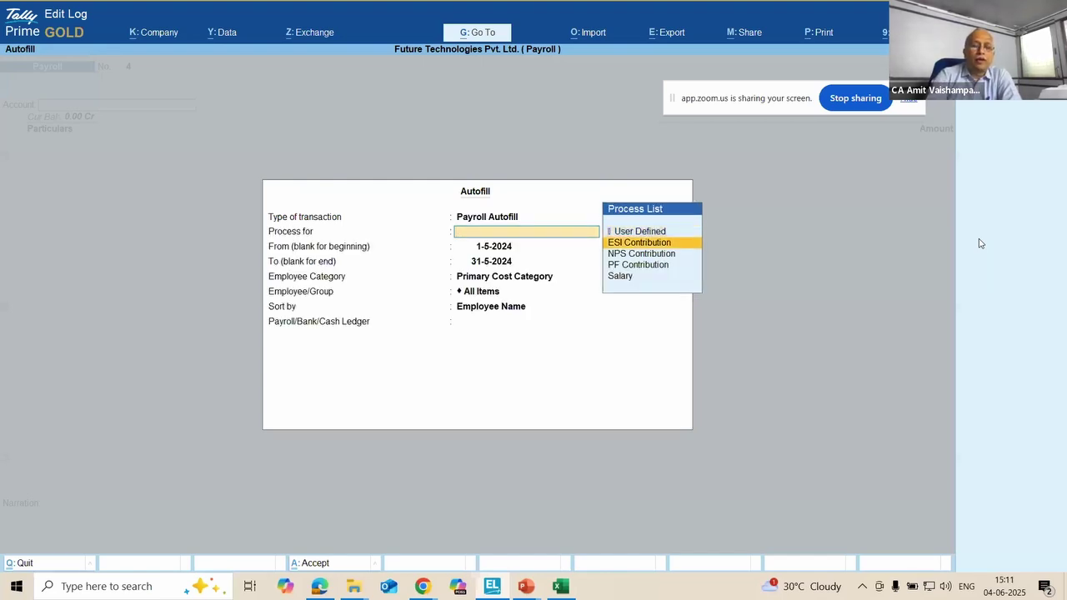
pyautogui.press('Return')
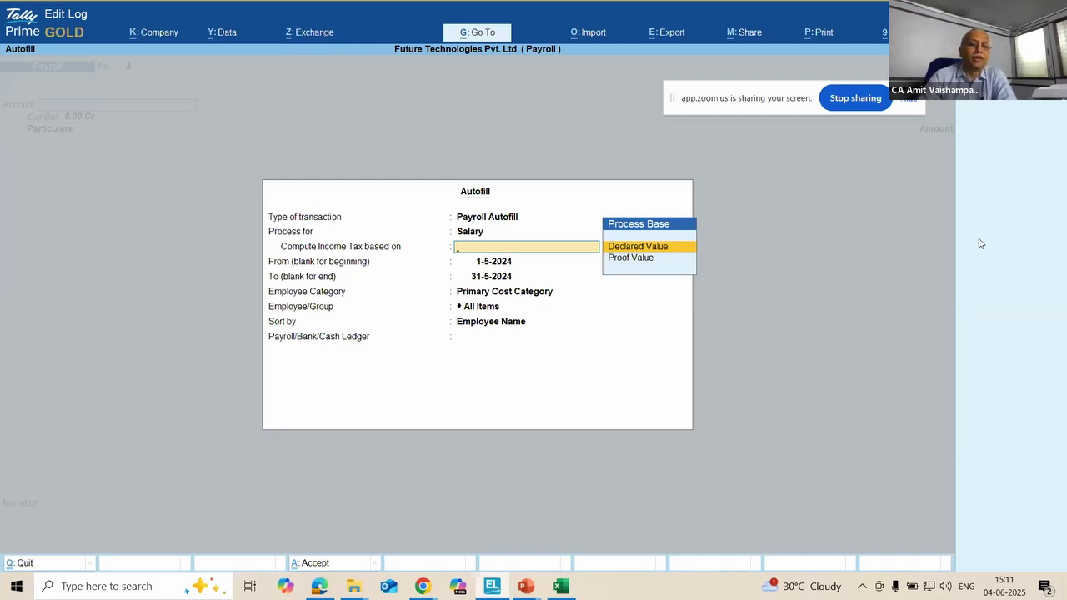
pyautogui.press('Return')
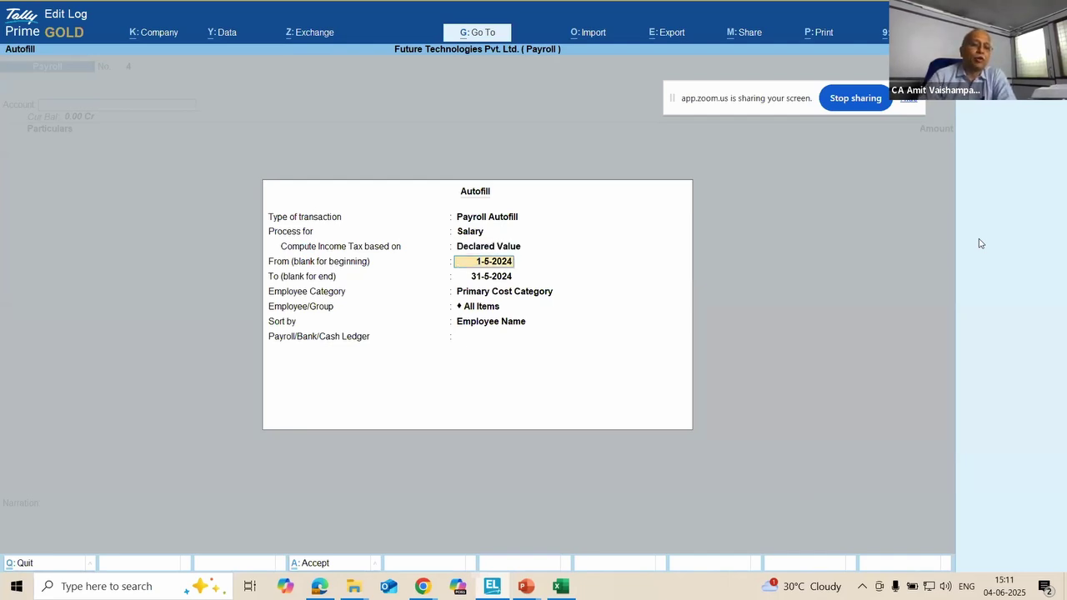
# Step: Autofill the voucher for 1-5-2024 to 31-5-2024, Primary Cost Category, All Items, sorted by Employee Name, using the Salary Payable ledger
pyautogui.press('Return')
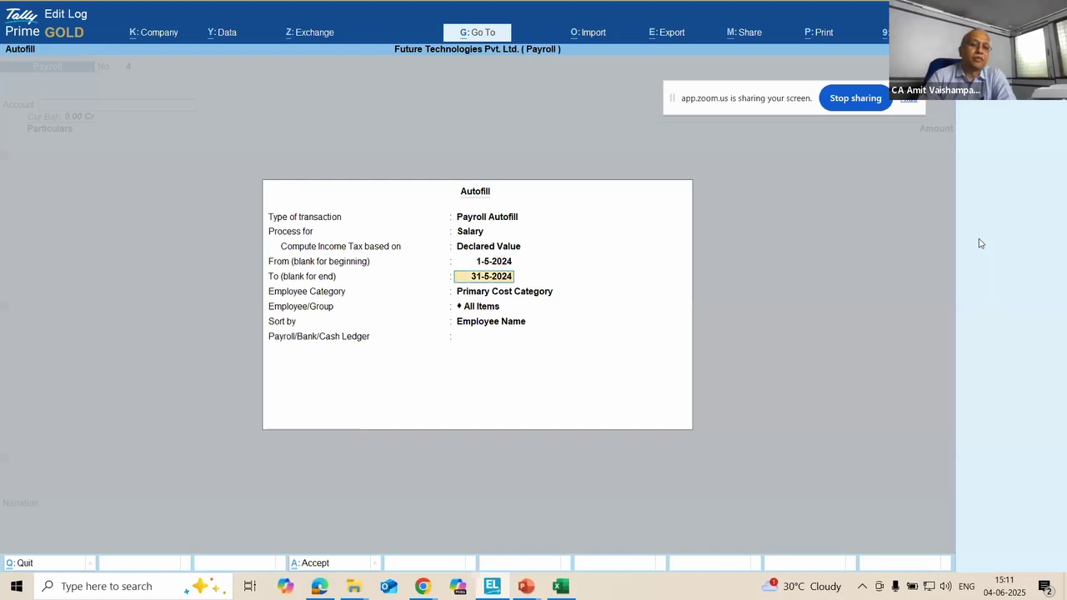
pyautogui.press('Return')
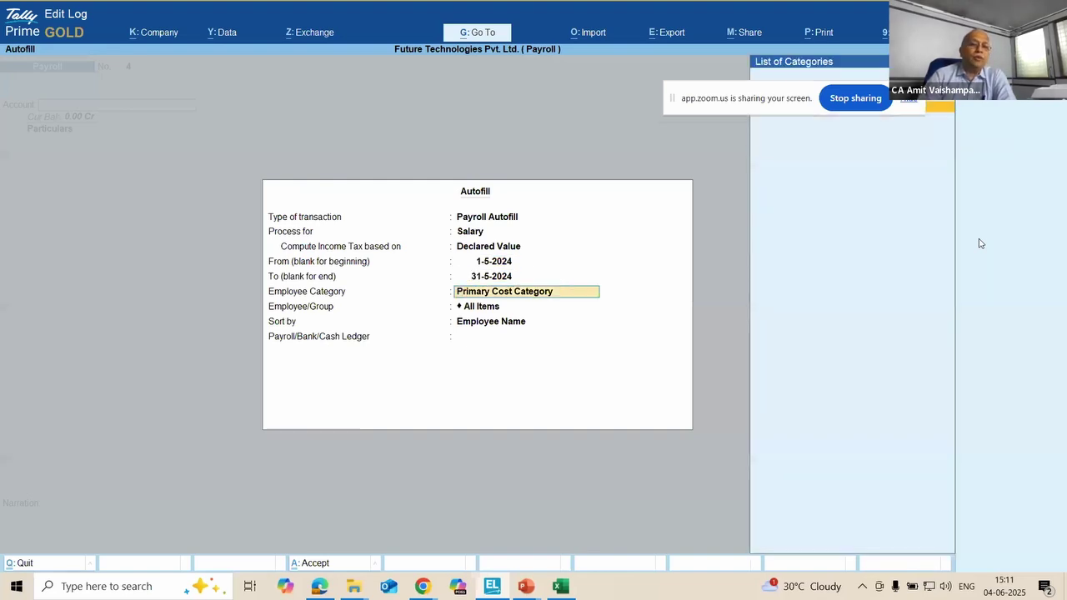
pyautogui.press('Return')
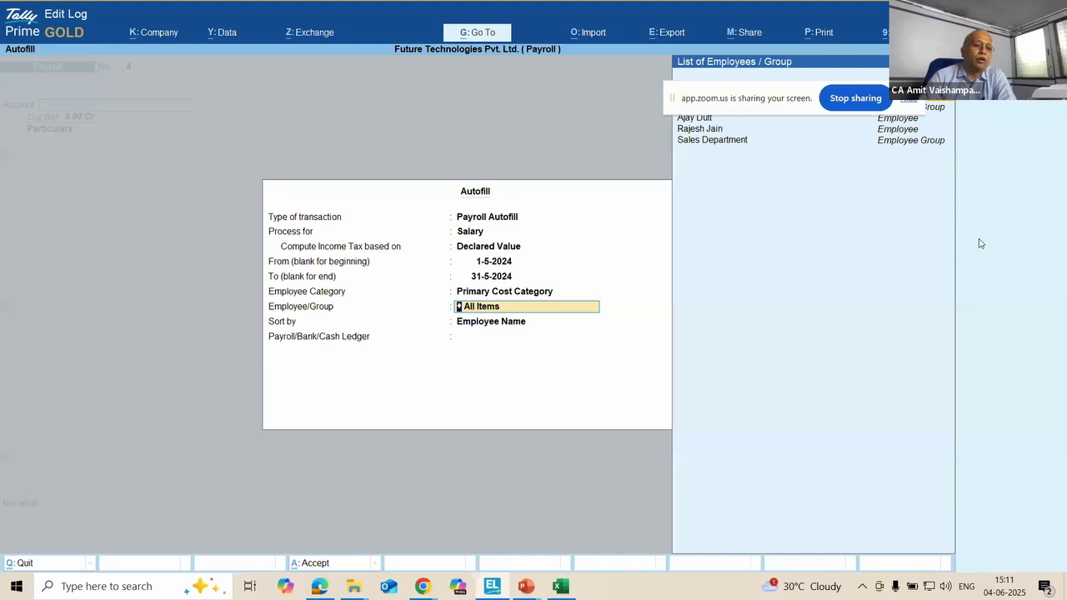
pyautogui.press('Return')
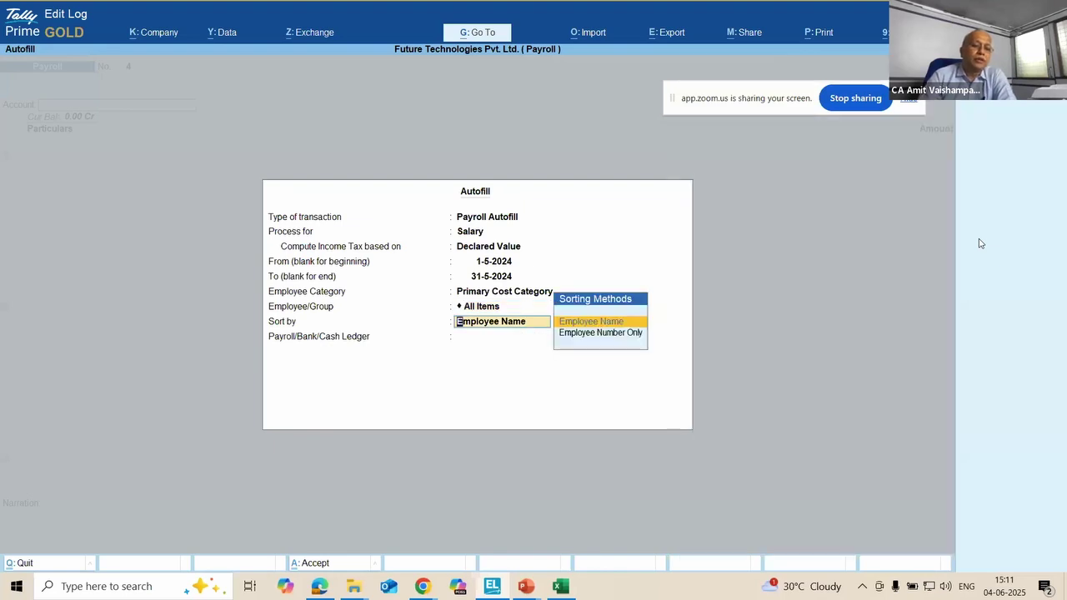
pyautogui.press('Return')
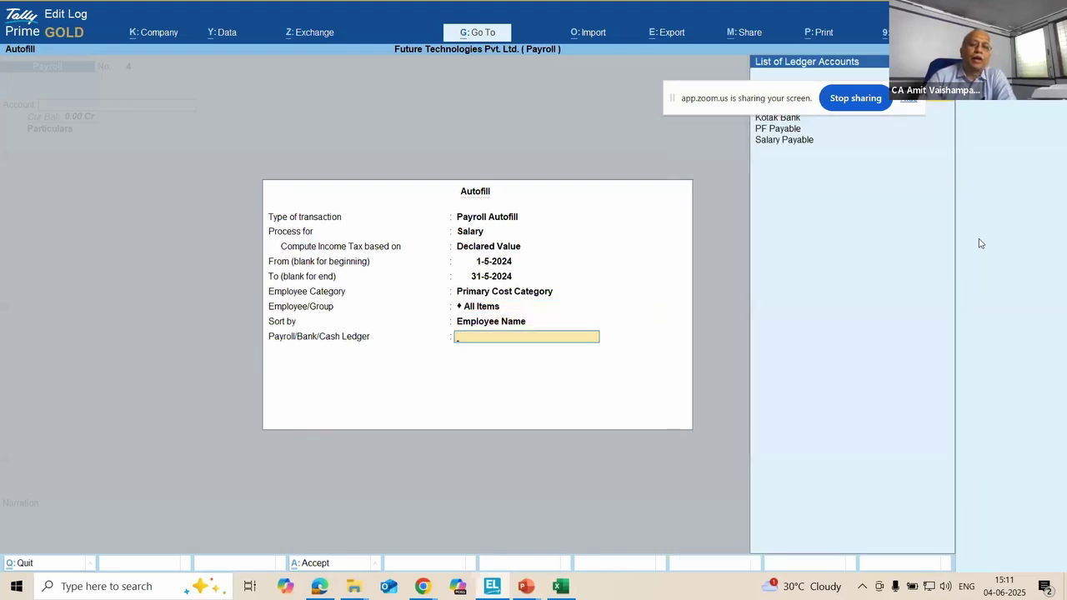
pyautogui.press('Down')
pyautogui.press('Down')
pyautogui.press('Down')
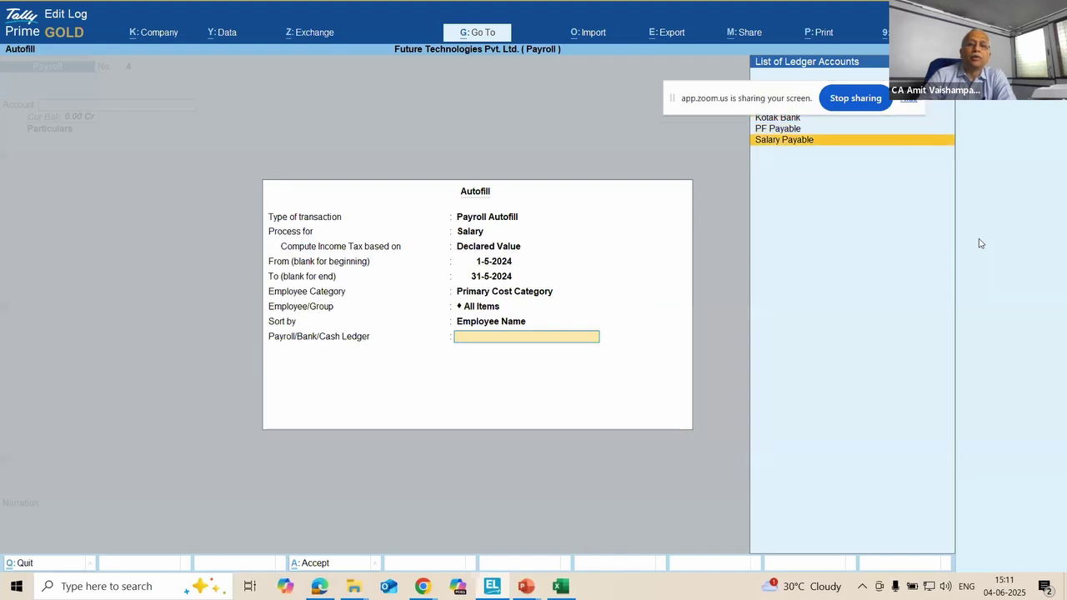
pyautogui.moveTo(784, 92); pyautogui.dragTo(480, 489)
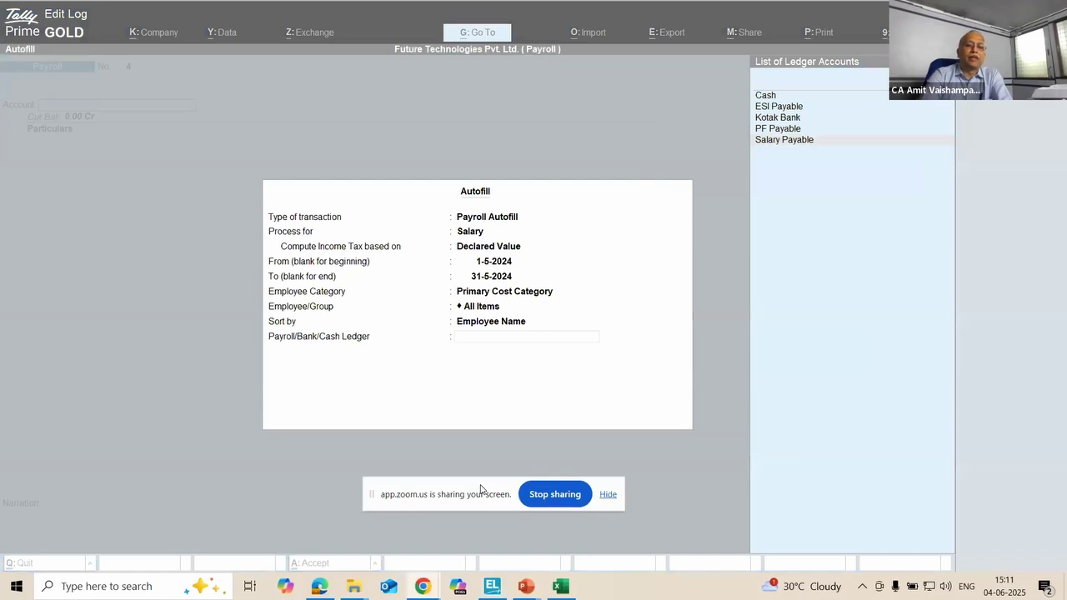
pyautogui.click(778, 140)
pyautogui.click(778, 140)
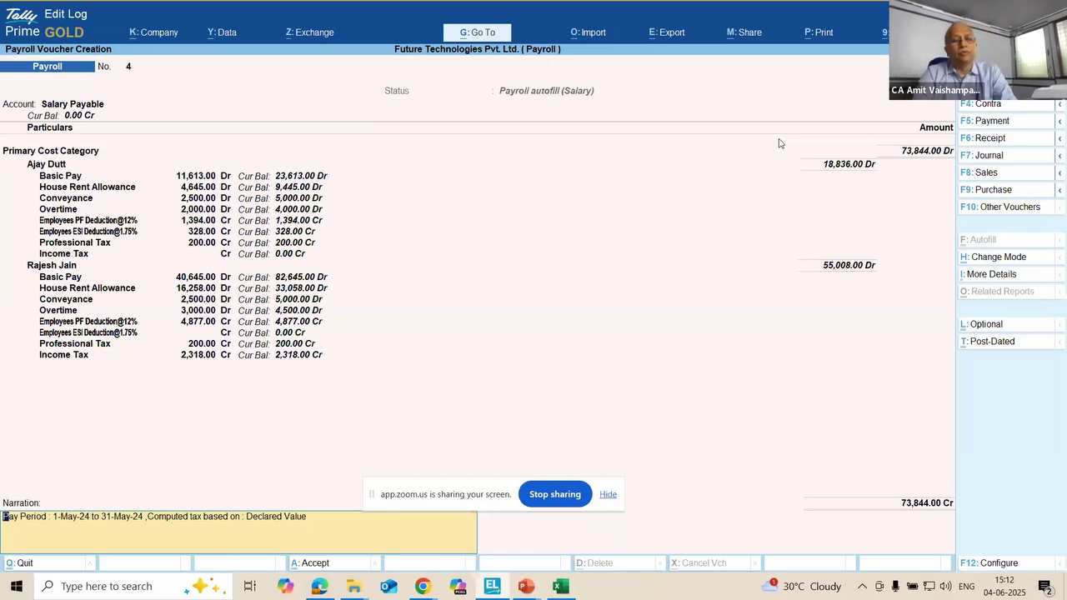
# Step: Switch to Chrome and search Google in a new tab for "no of transaction on nse on 5th june 2024"
pyautogui.click(423, 587)
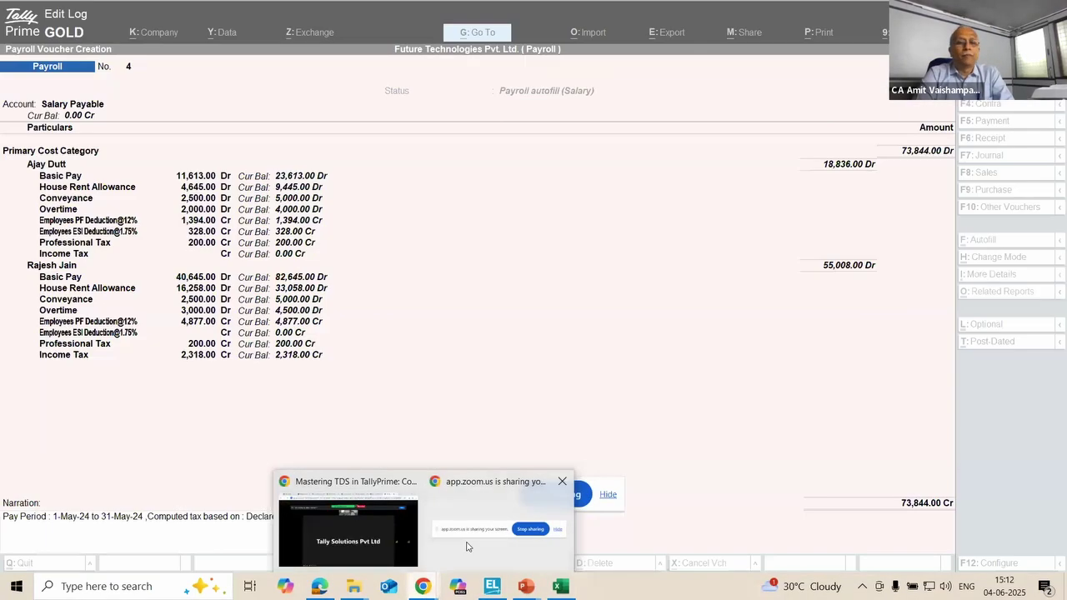
pyautogui.click(395, 535)
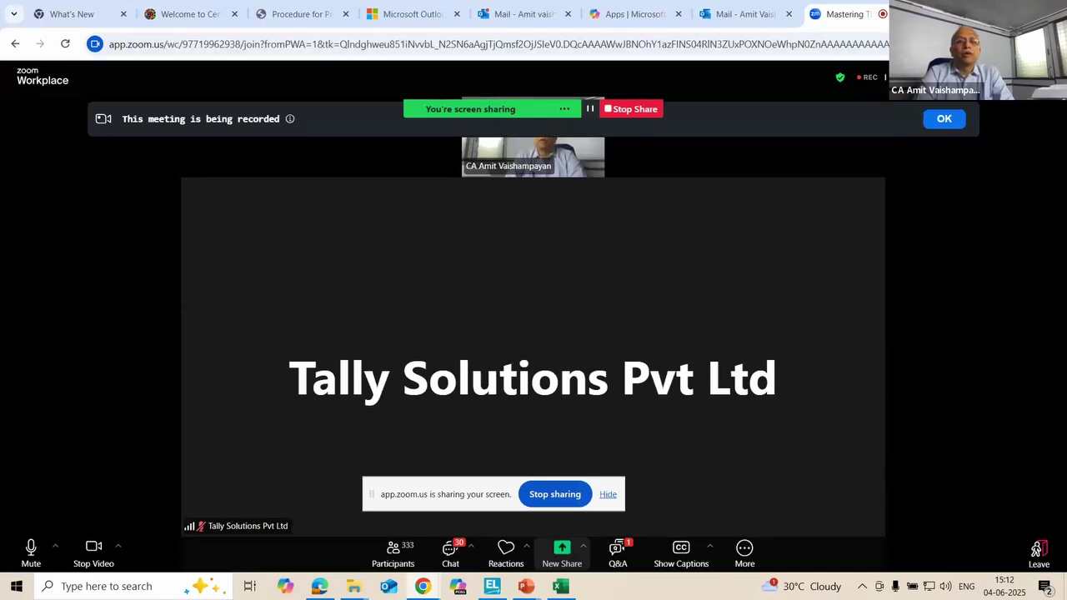
pyautogui.hotkey('ctrl', 't')
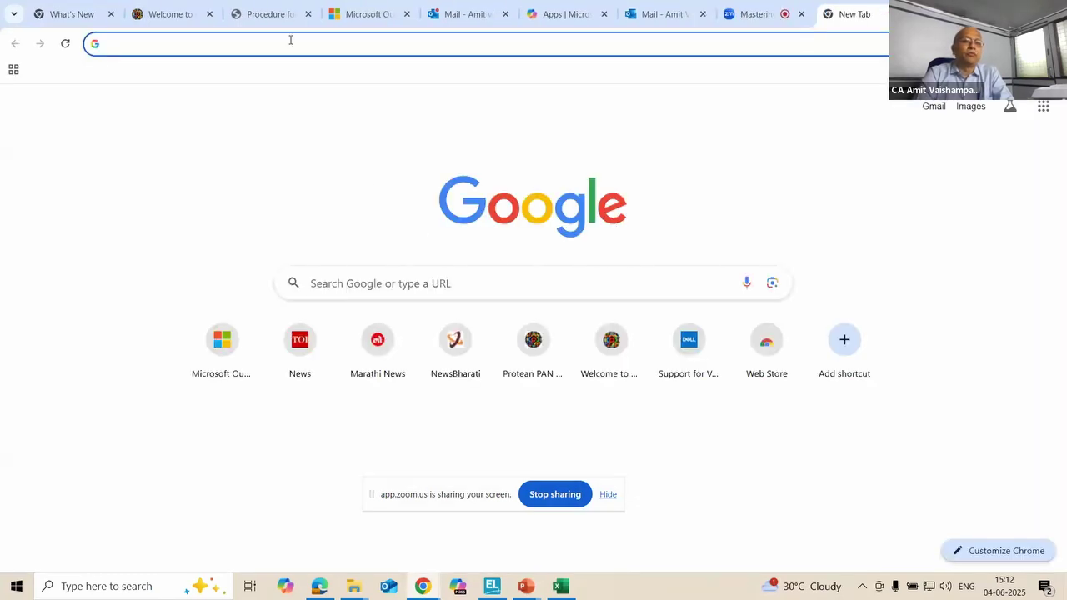
pyautogui.click(290, 42)
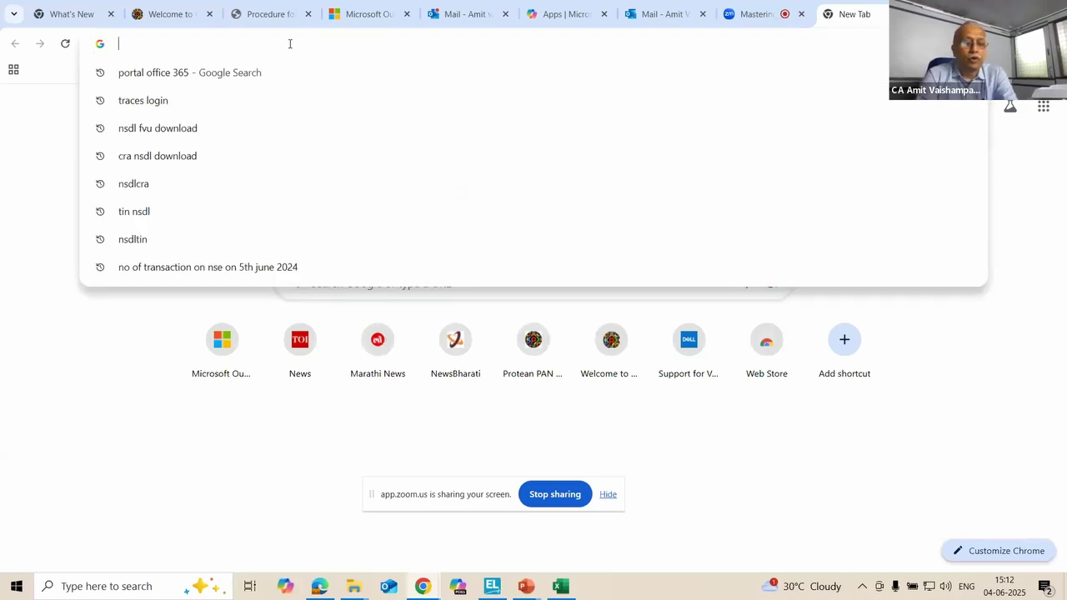
pyautogui.write('NO OF TRANSACTION on nse on 5th june 2024')
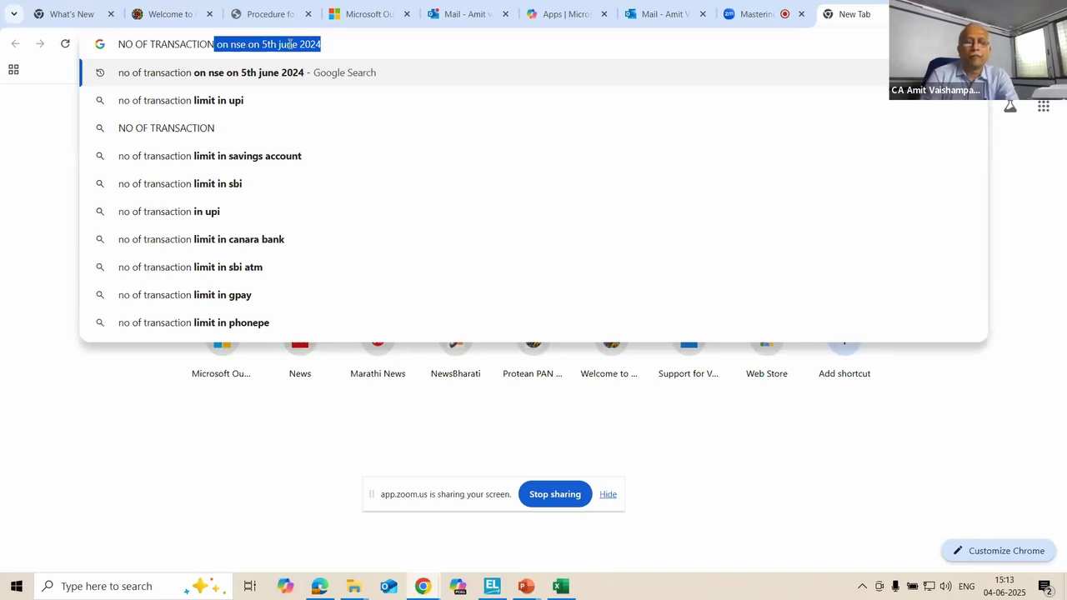
pyautogui.press('Right')
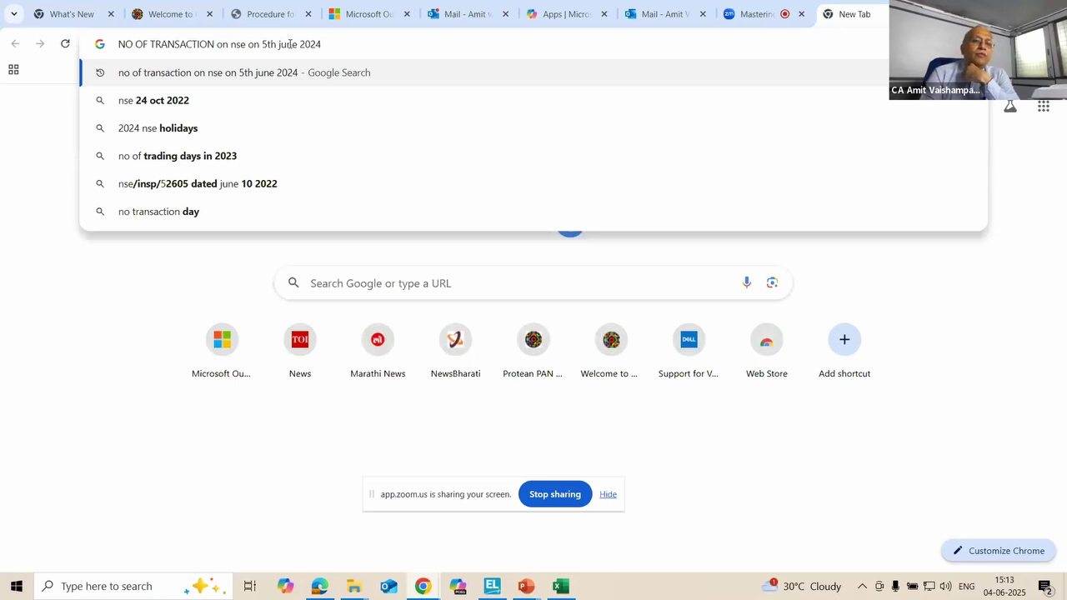
pyautogui.press('Return')
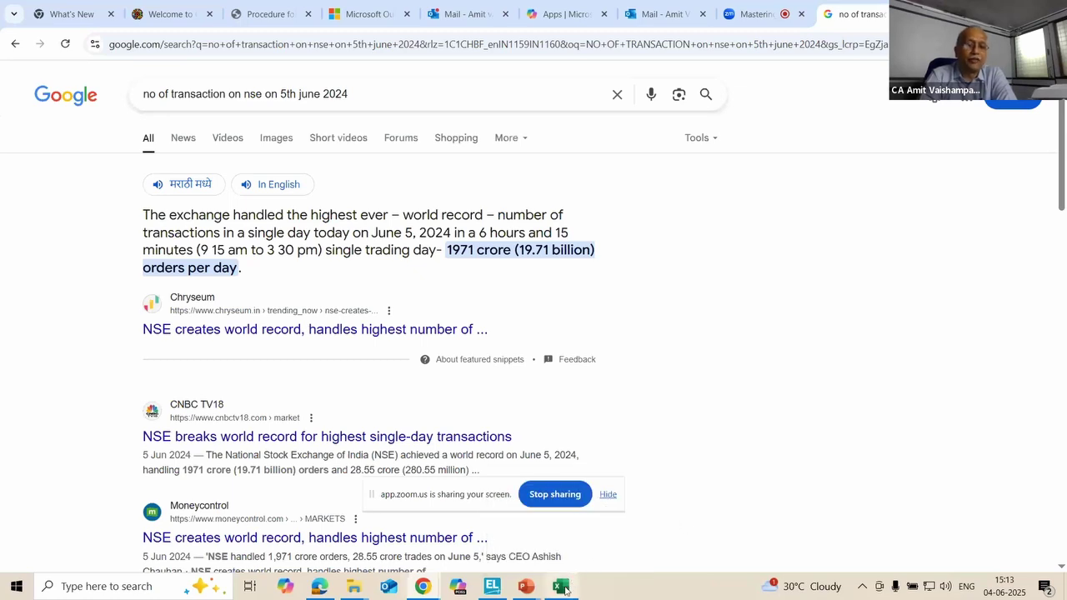
# Step: Switch to the calculations workbook in Excel and examine the formula in cell B6
pyautogui.moveTo(564, 590)
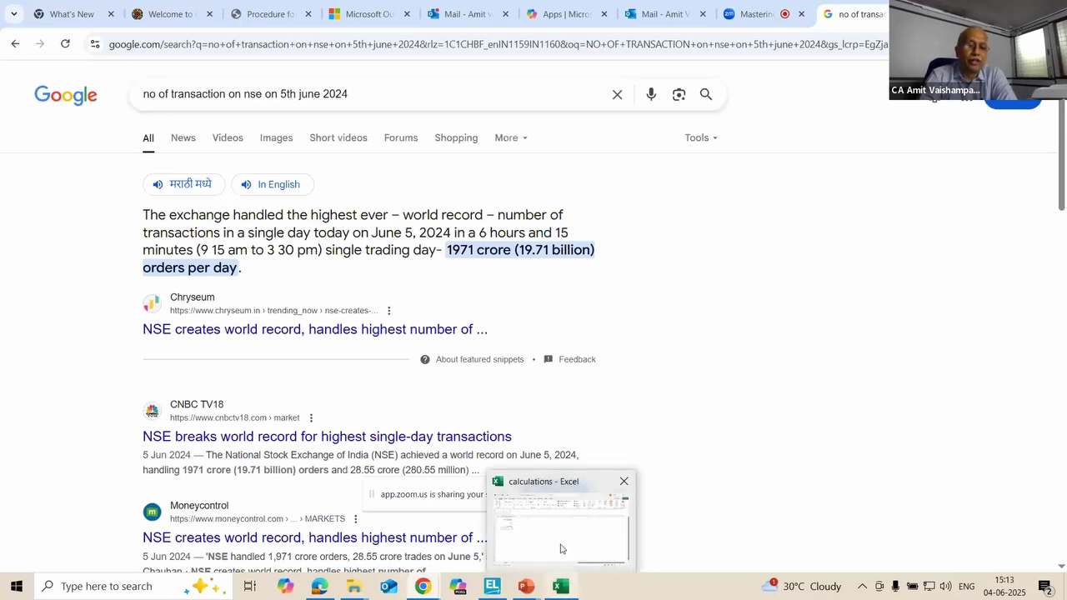
pyautogui.click(562, 550)
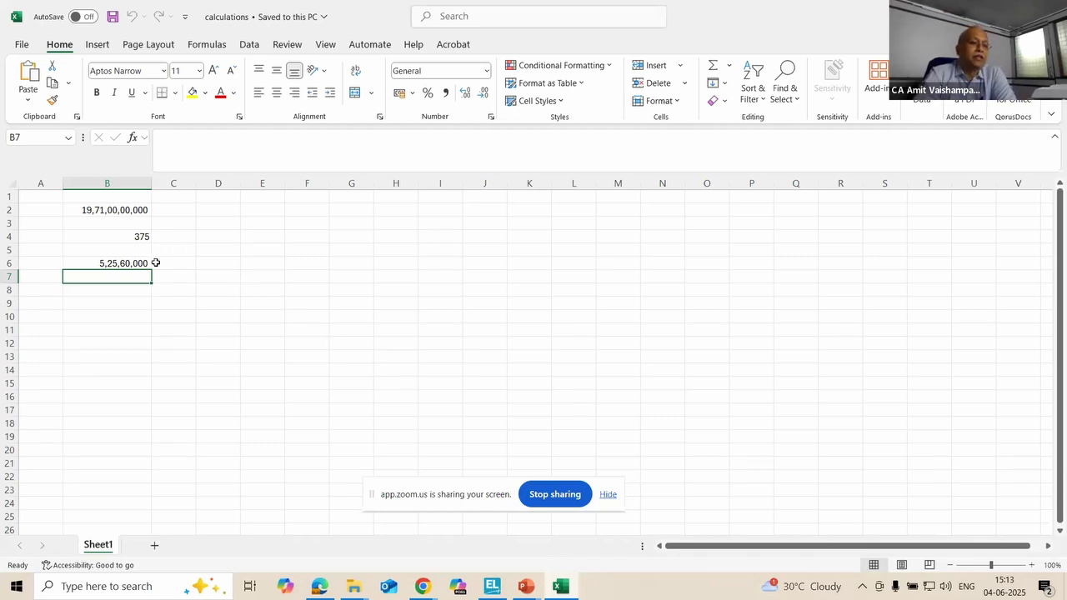
pyautogui.click(126, 263)
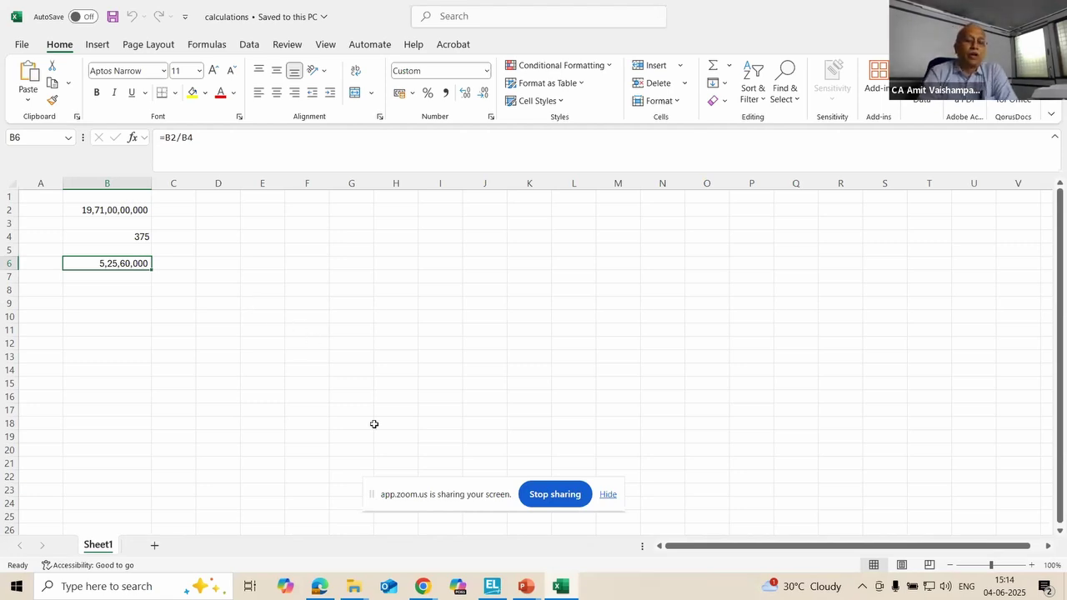
# Step: Switch back to TallyPrime and accept the autofilled May 2024 salary voucher with its pay-period narration
pyautogui.moveTo(498, 582)
pyautogui.click(495, 552)
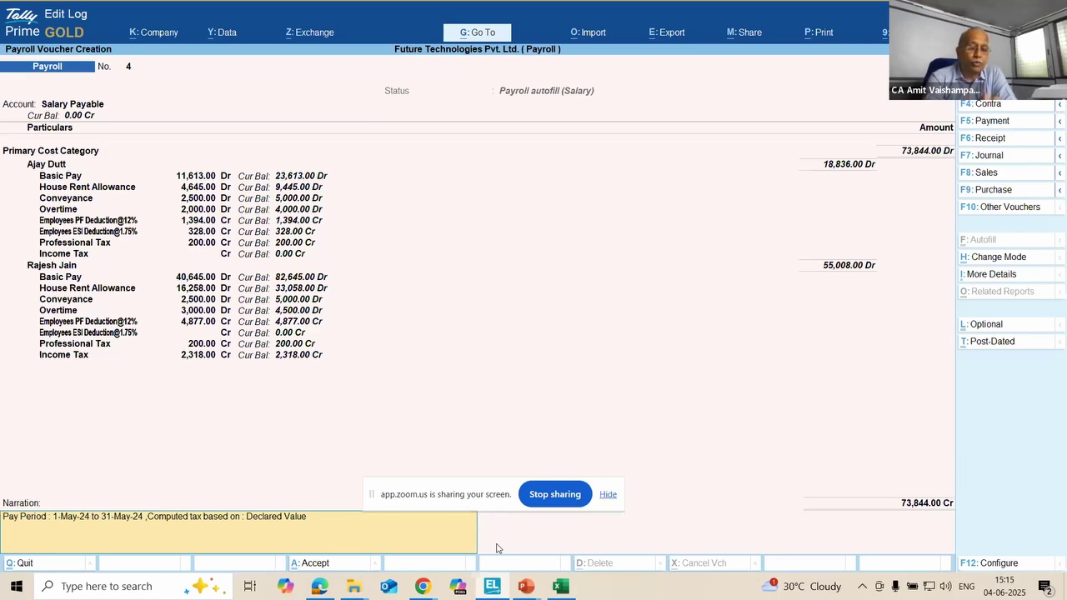
pyautogui.press('Return')
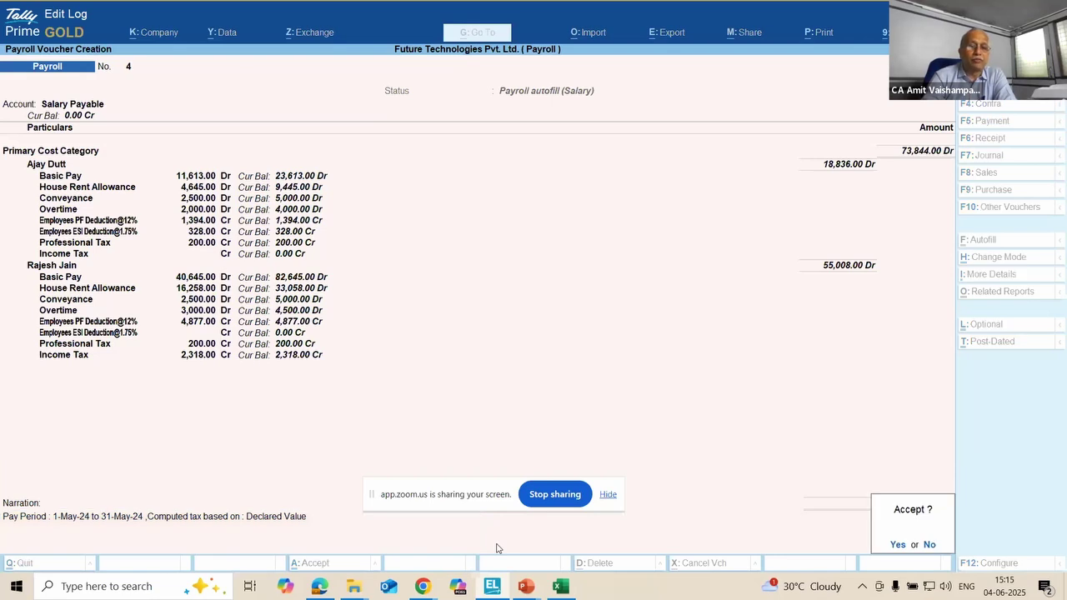
pyautogui.press('Return')
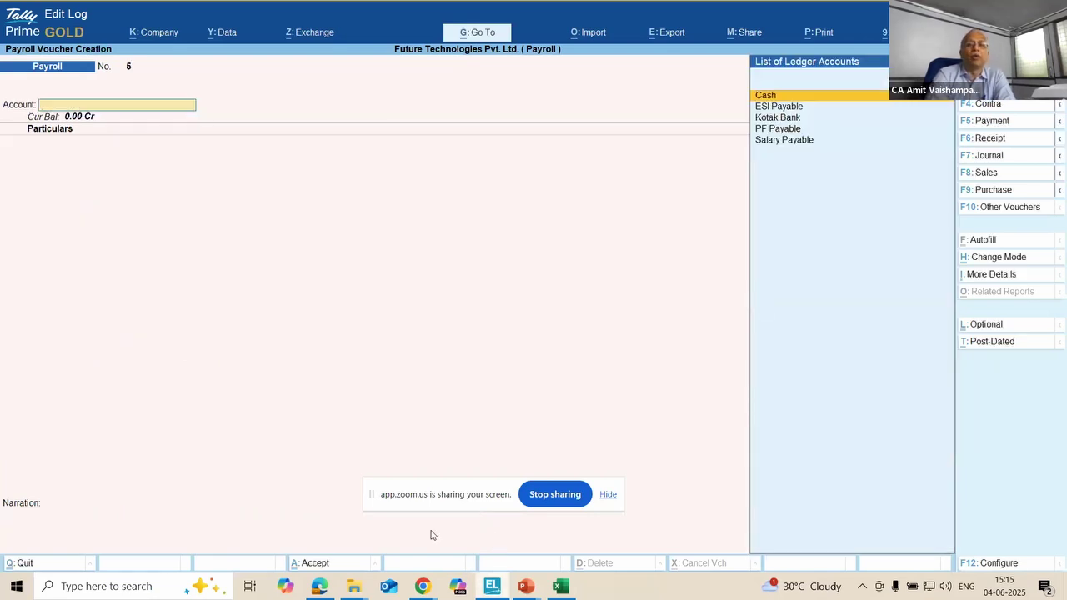
# Step: Begin a Payroll Autofill in the new Payroll voucher, processing PF Contribution
pyautogui.click(782, 131)
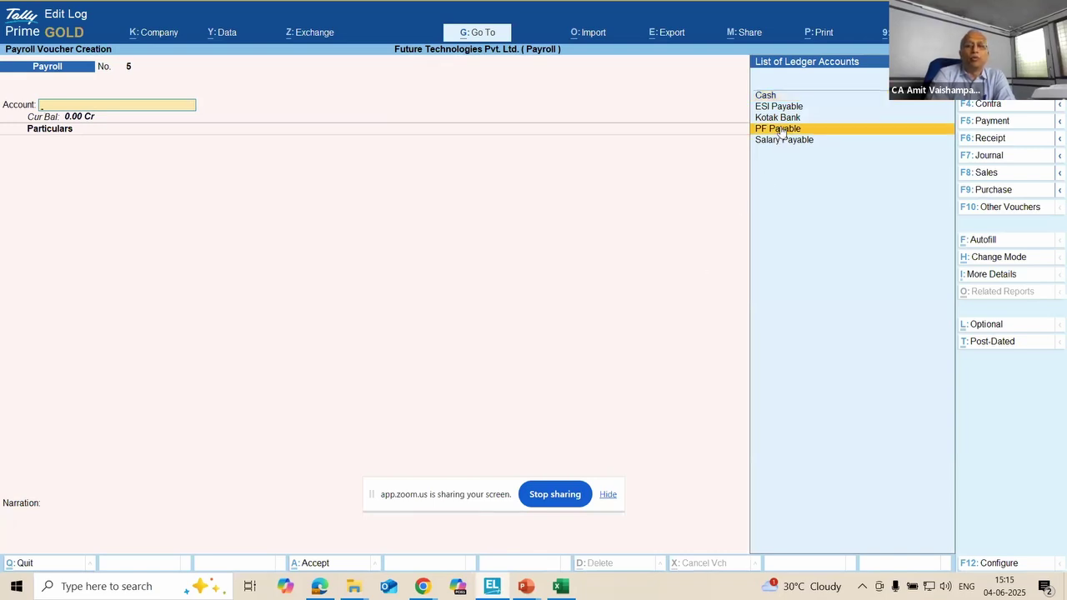
pyautogui.click(983, 242)
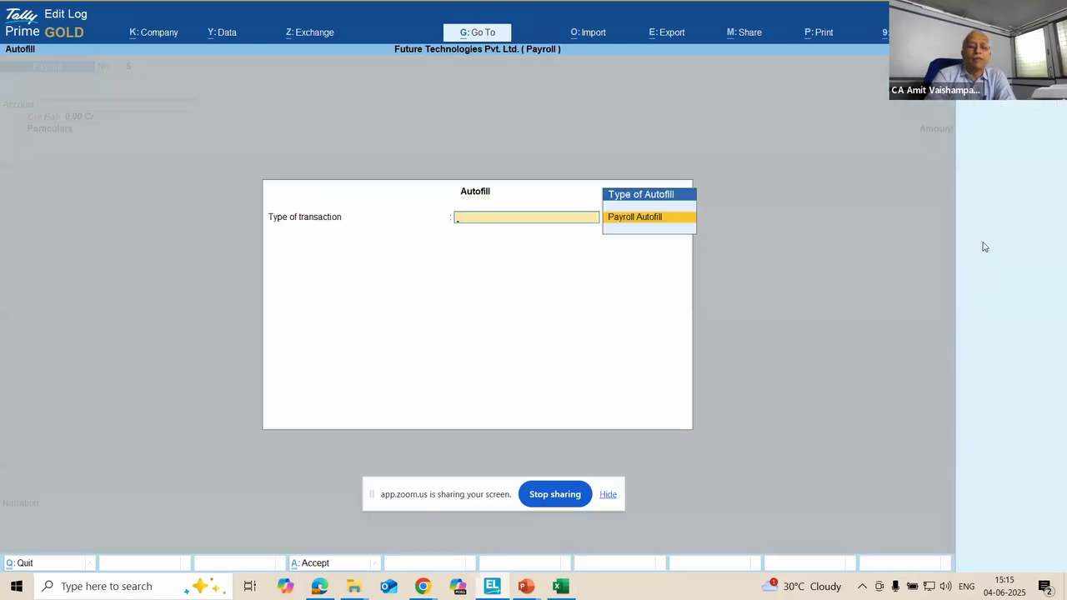
pyautogui.press('Return')
pyautogui.press('Down')
pyautogui.press('Down')
pyautogui.press('Down')
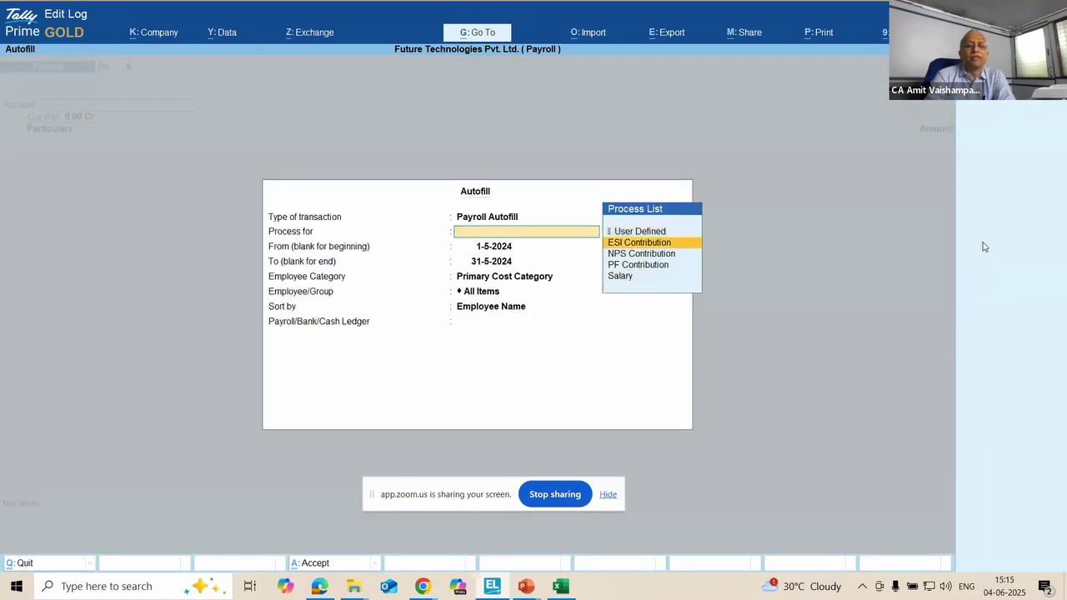
pyautogui.press('Return')
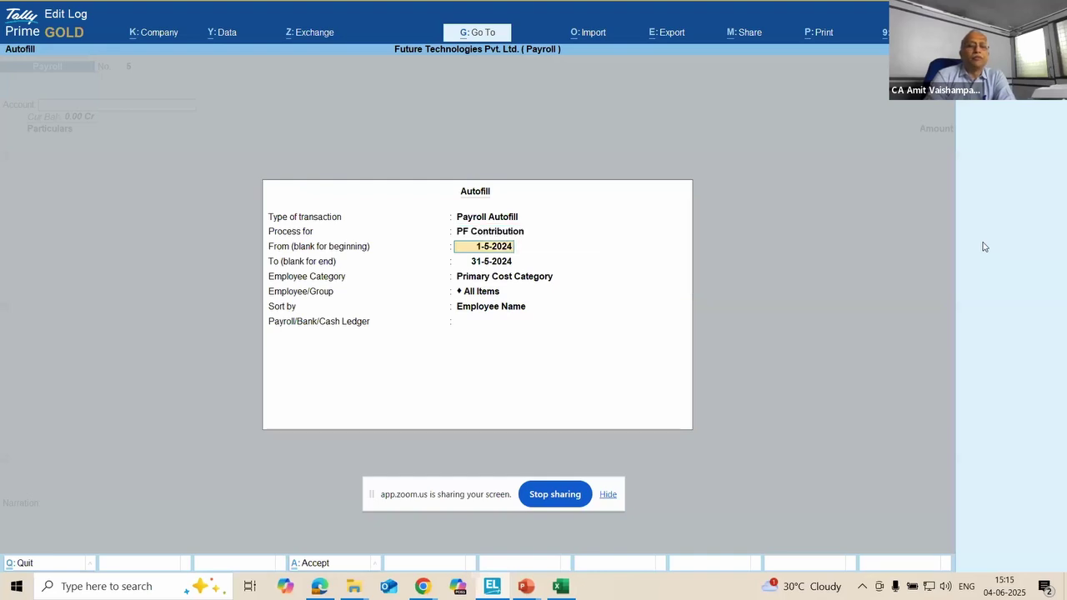
# Step: Autofill PF contributions for 1-5-2024 to 31-5-2024, Primary Cost Category, All Items, sorted by Employee Name, with the PF Payable ledger, and accept the voucher
pyautogui.press('Return')
pyautogui.press('Return')
pyautogui.press('Return')
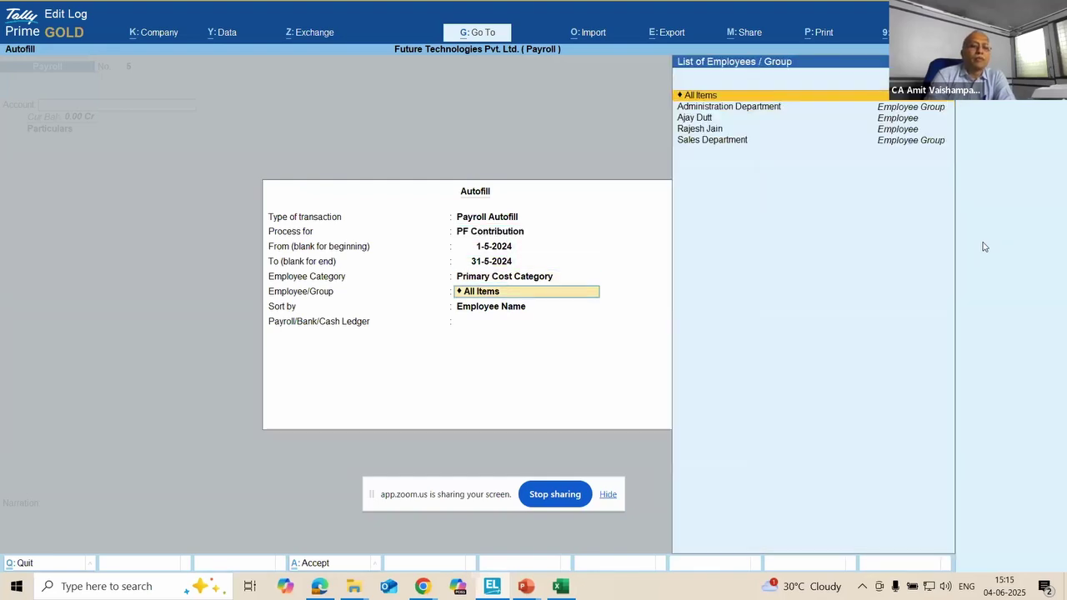
pyautogui.press('Return')
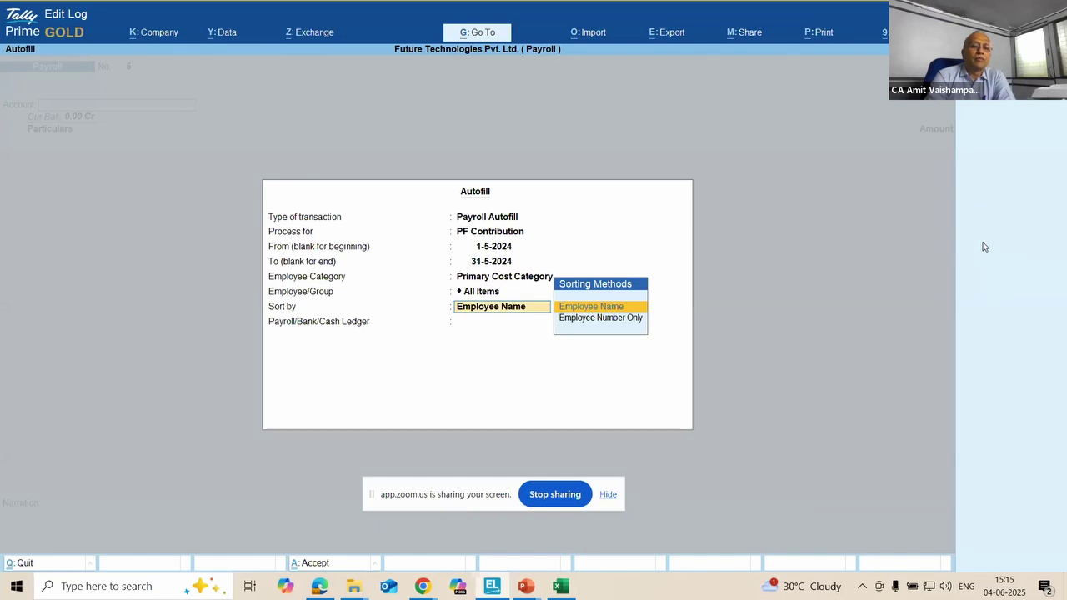
pyautogui.press('Return')
pyautogui.press('Down')
pyautogui.press('Down')
pyautogui.press('Down')
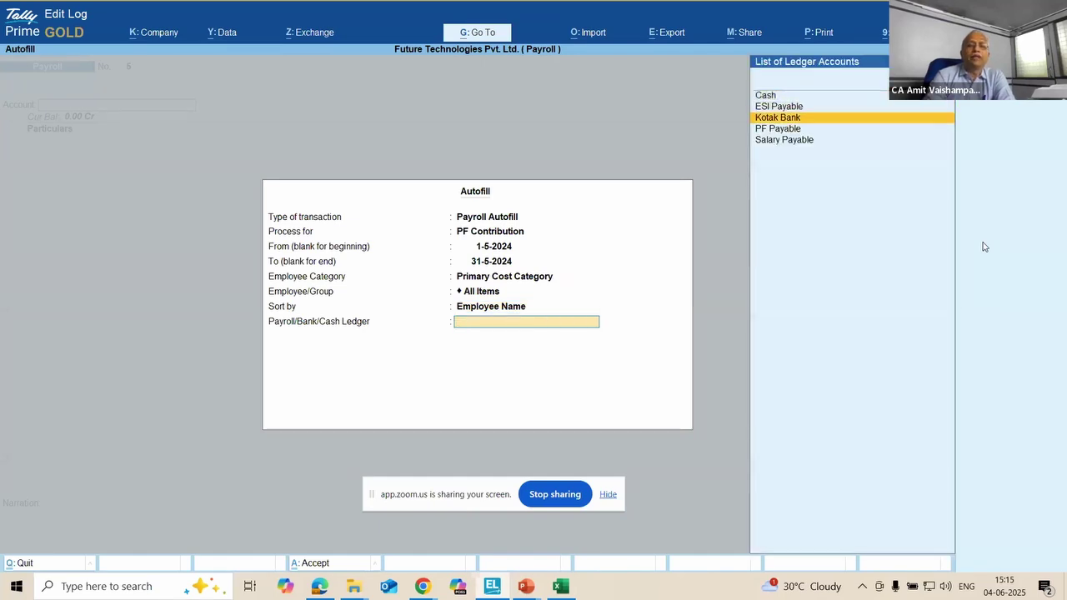
pyautogui.press('Return')
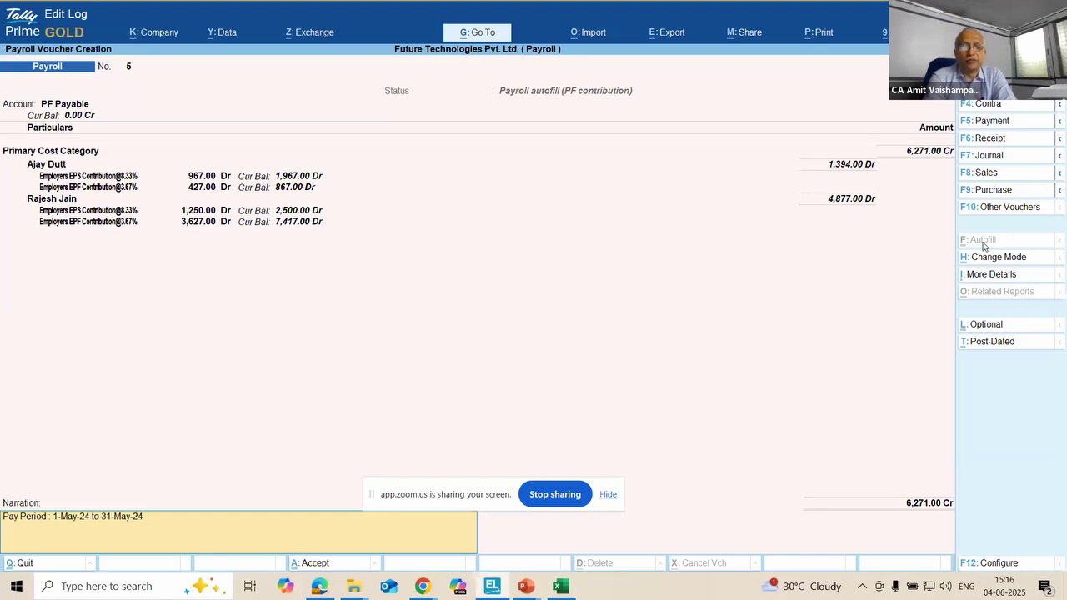
pyautogui.press('Return')
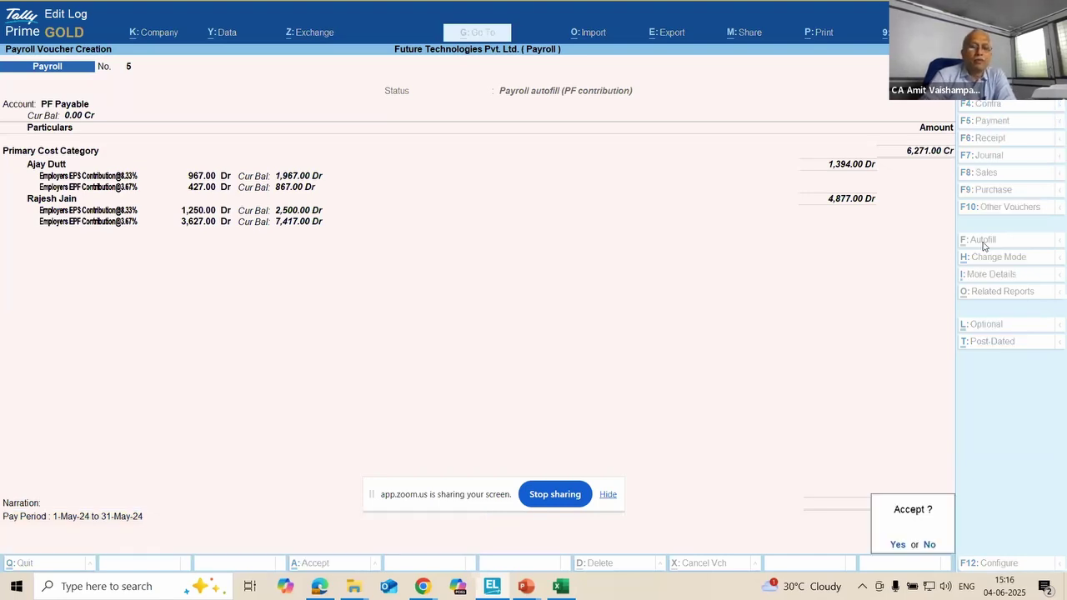
pyautogui.press('Return')
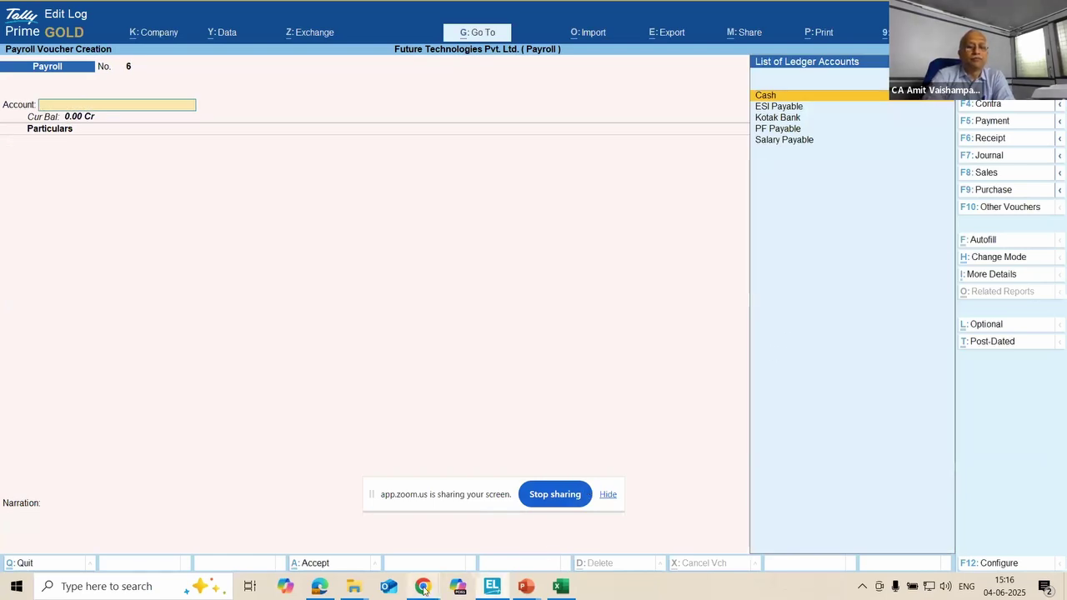
# Step: Switch to the Zoom meeting tab in Chrome and dismiss the meeting recording notice
pyautogui.moveTo(423, 589)
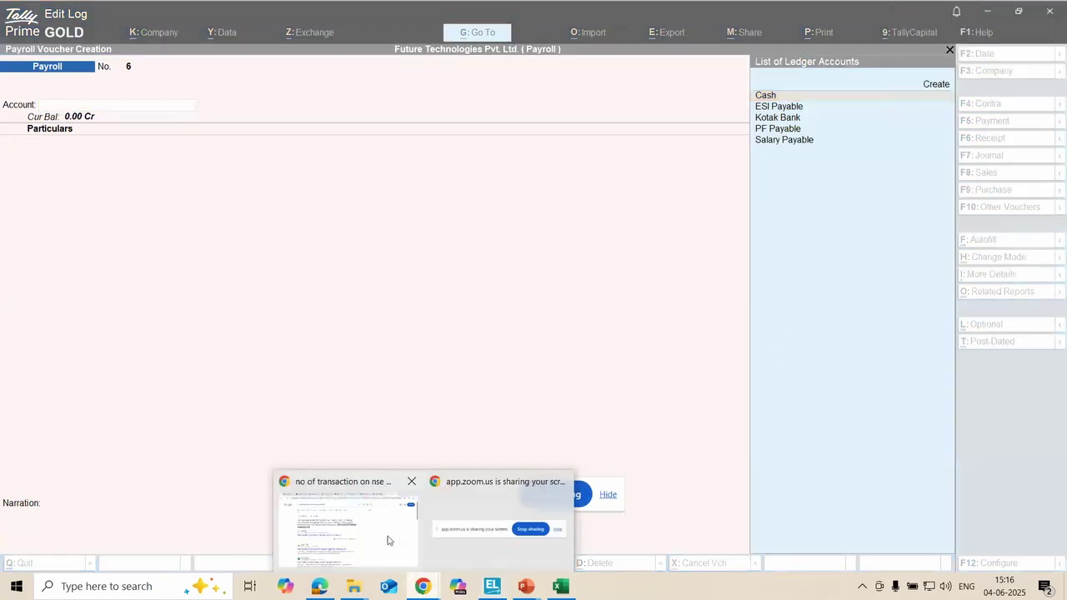
pyautogui.moveTo(388, 540)
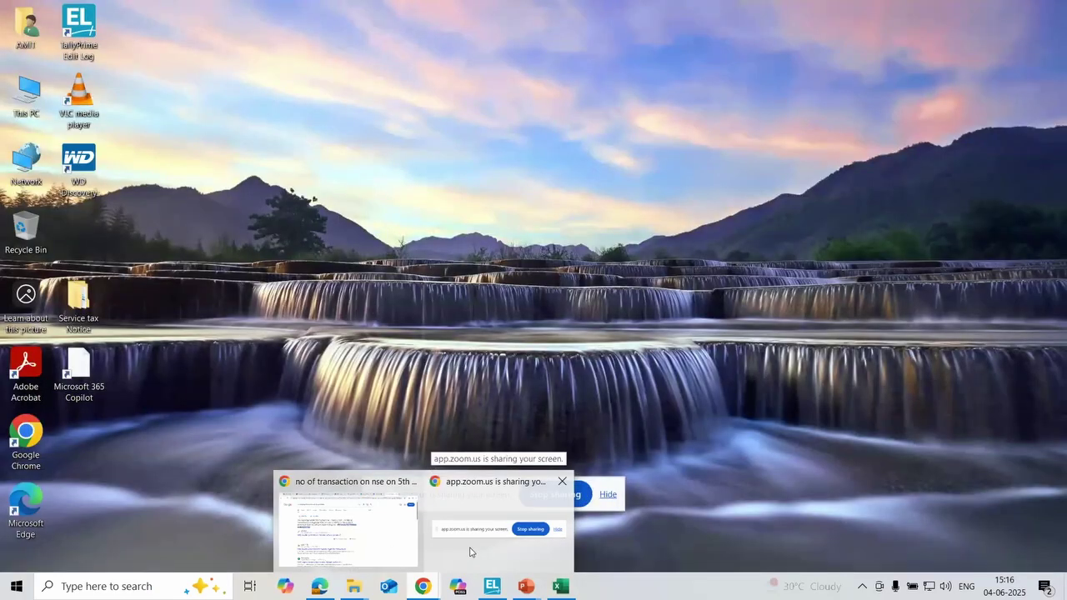
pyautogui.click(469, 550)
pyautogui.moveTo(423, 586)
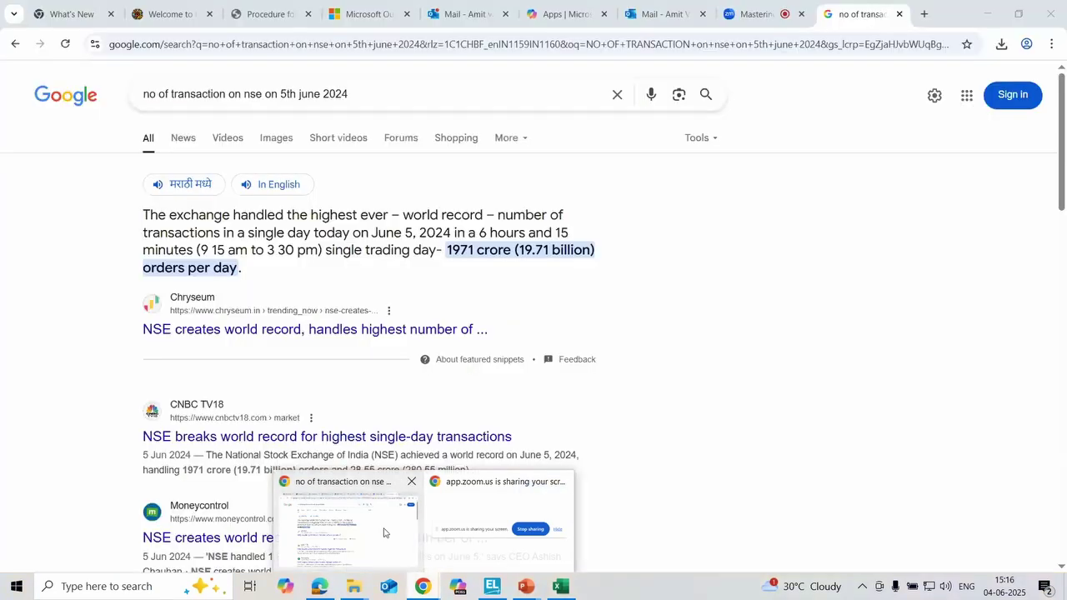
pyautogui.click(385, 531)
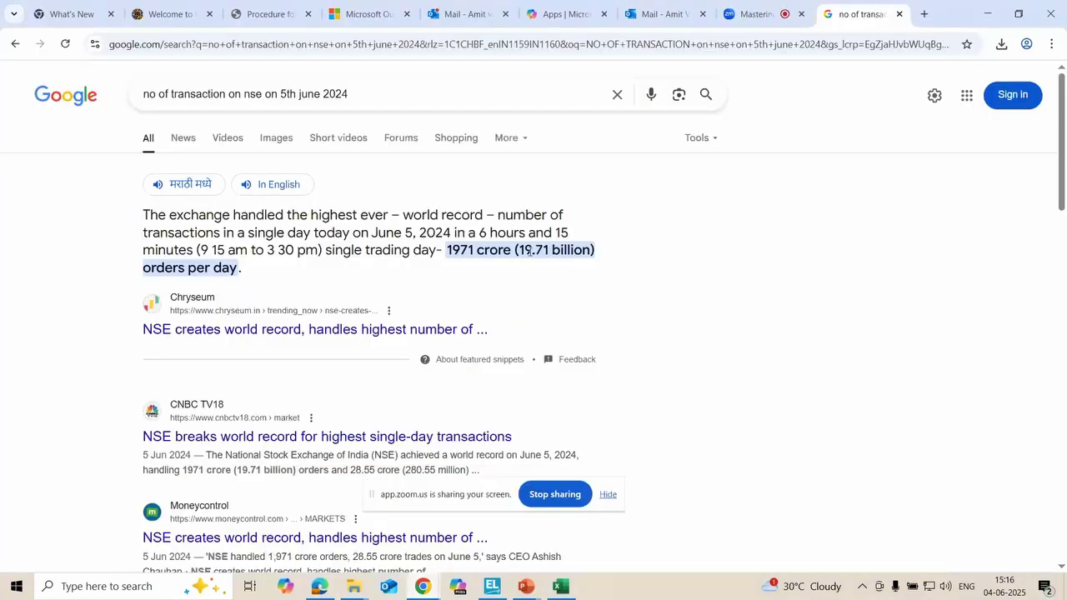
pyautogui.click(755, 14)
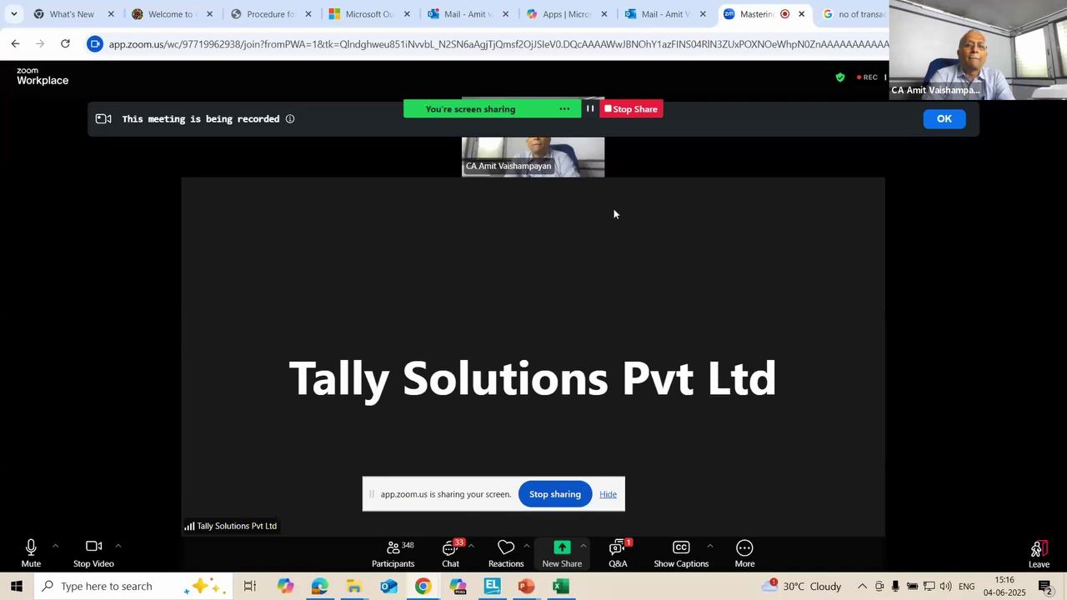
pyautogui.click(941, 122)
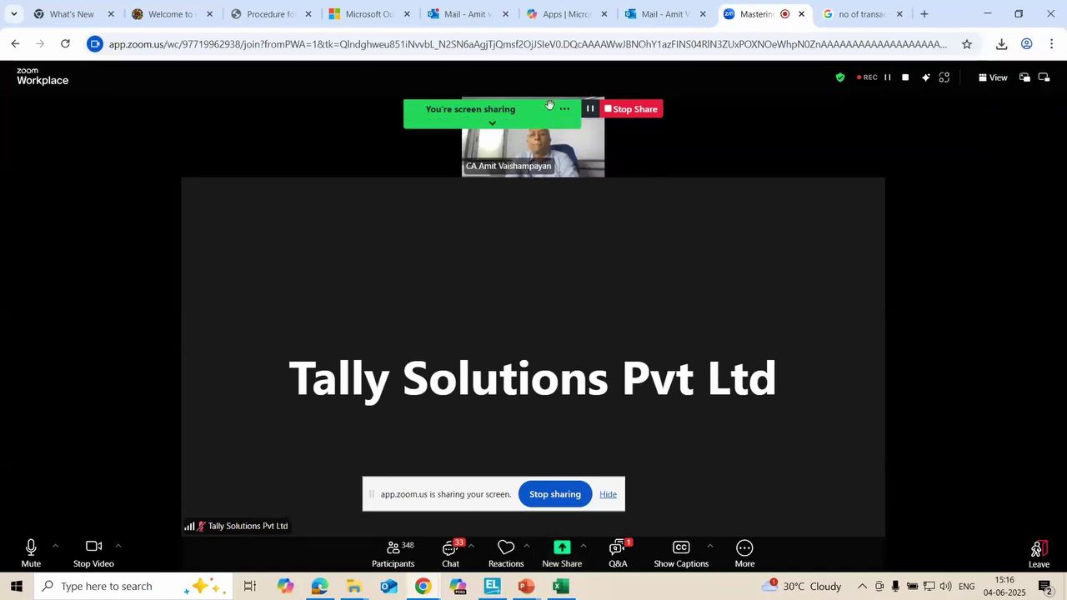
# Step: Hide the browser's screen-sharing notice and move Zoom's collapsed sharing bar down beside the Leave control
pyautogui.moveTo(549, 104); pyautogui.dragTo(849, 486)
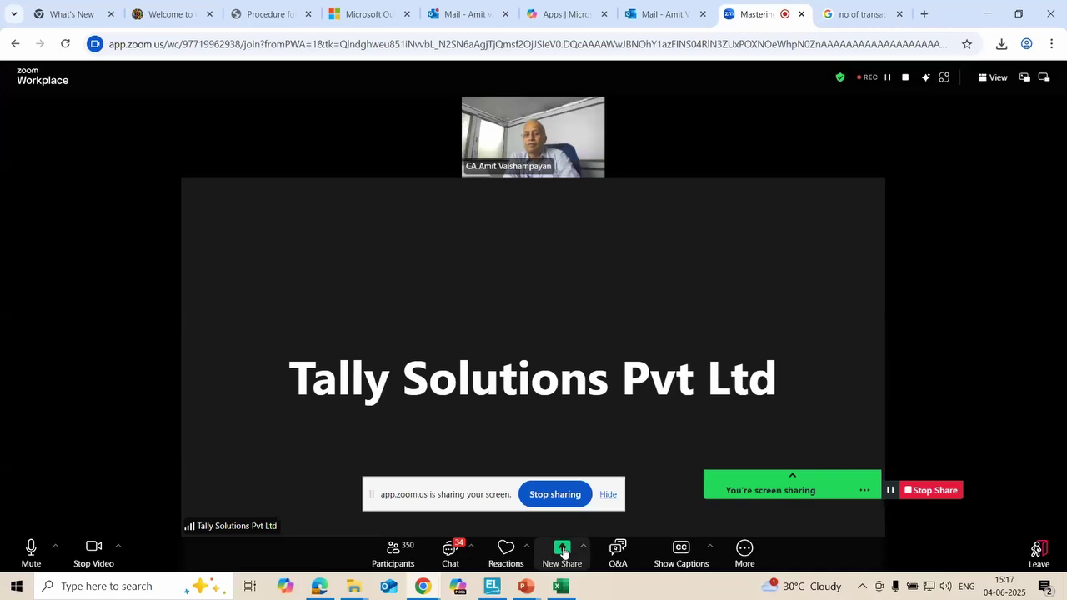
pyautogui.click(610, 495)
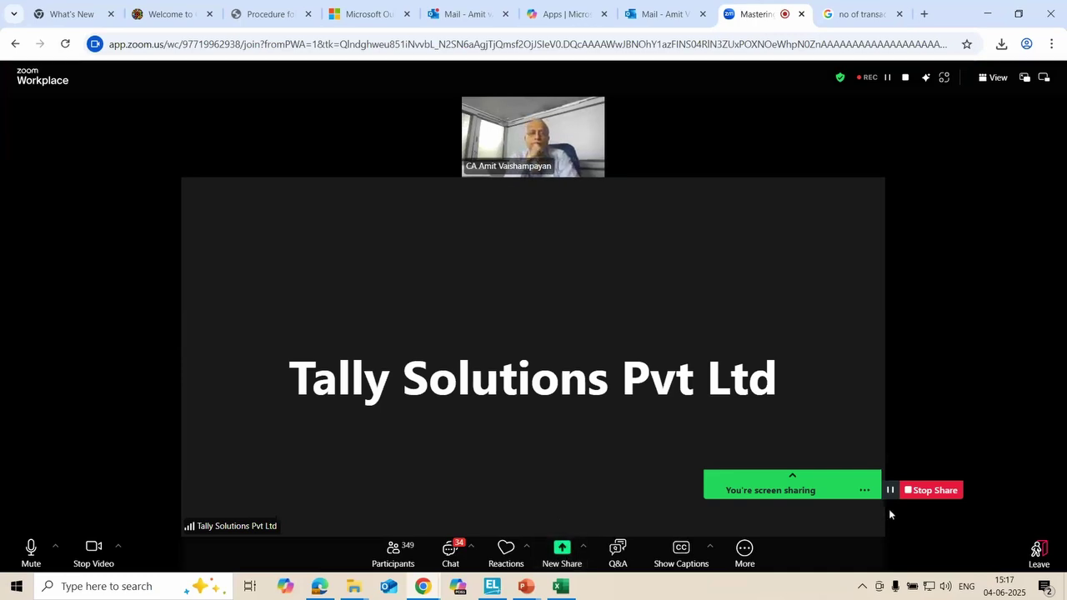
pyautogui.click(792, 482)
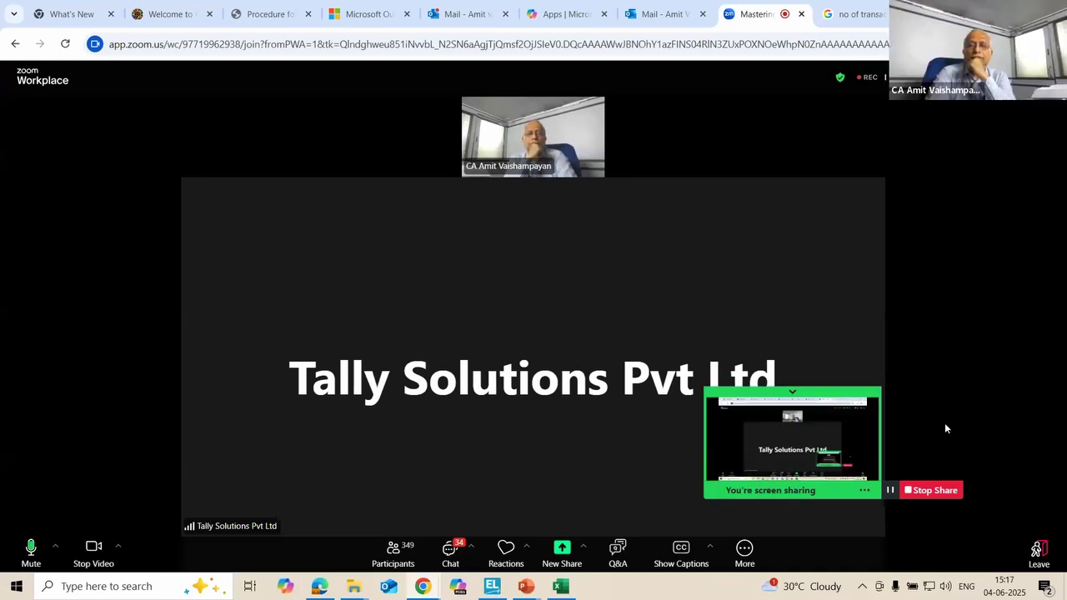
pyautogui.click(794, 396)
pyautogui.moveTo(864, 485); pyautogui.dragTo(958, 558)
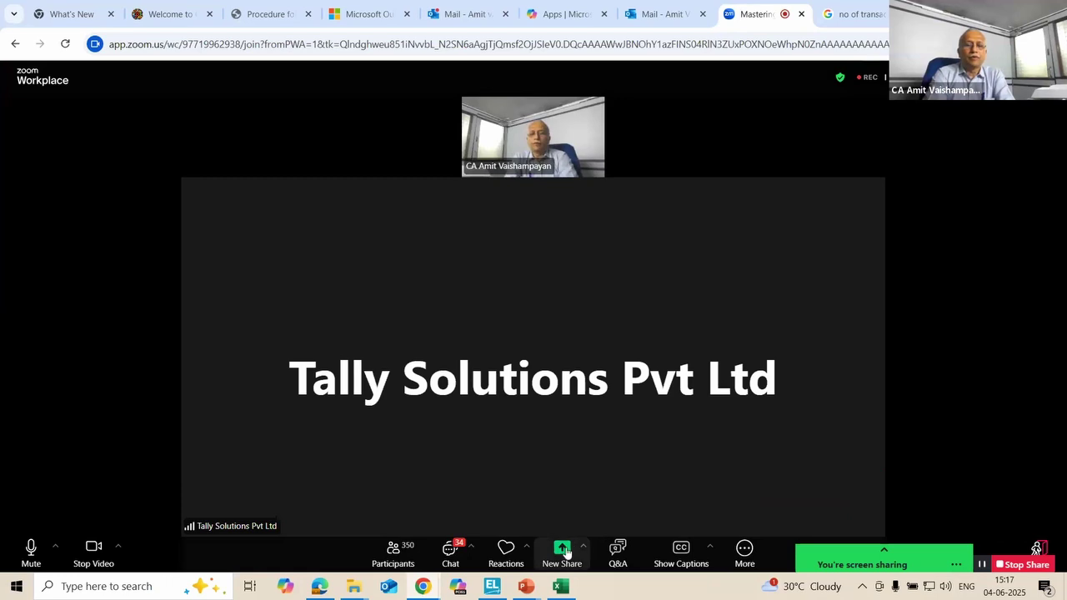
# Step: Switch back to TallyPrime and quit the blank Payroll voucher to return to the Gateway of Tally
pyautogui.click(493, 594)
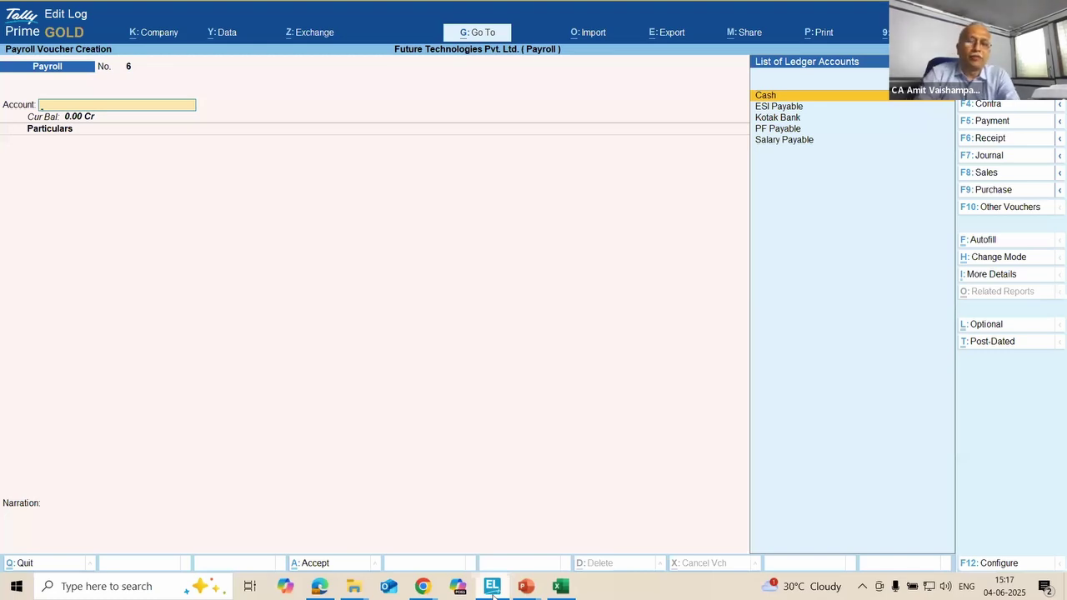
pyautogui.press('Escape')
pyautogui.press('y')
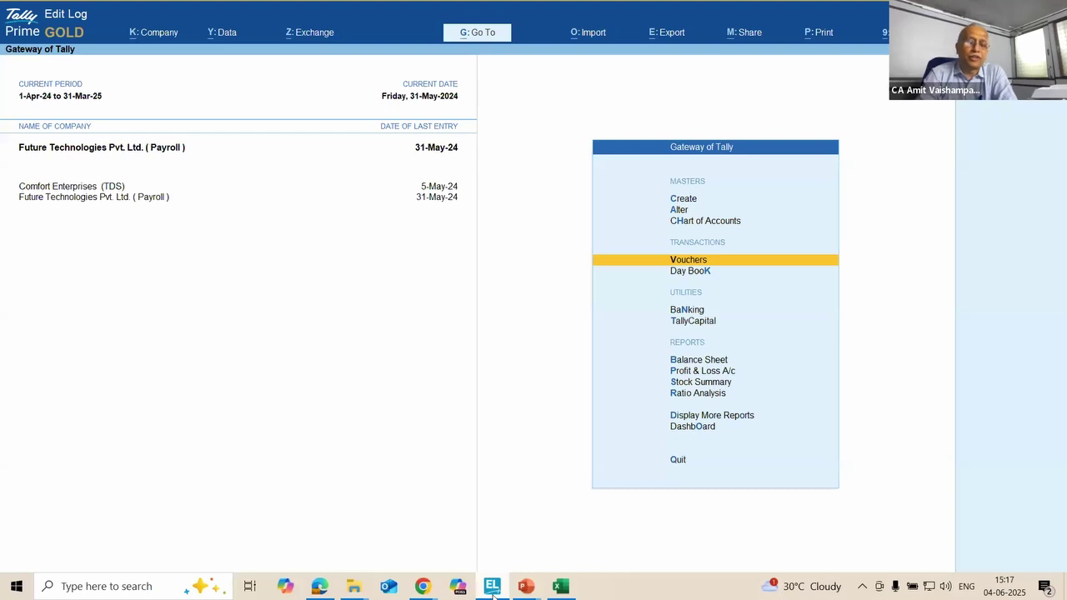
# Step: Open Display More Reports from the Gateway of Tally
pyautogui.press('Down')
pyautogui.press('Down')
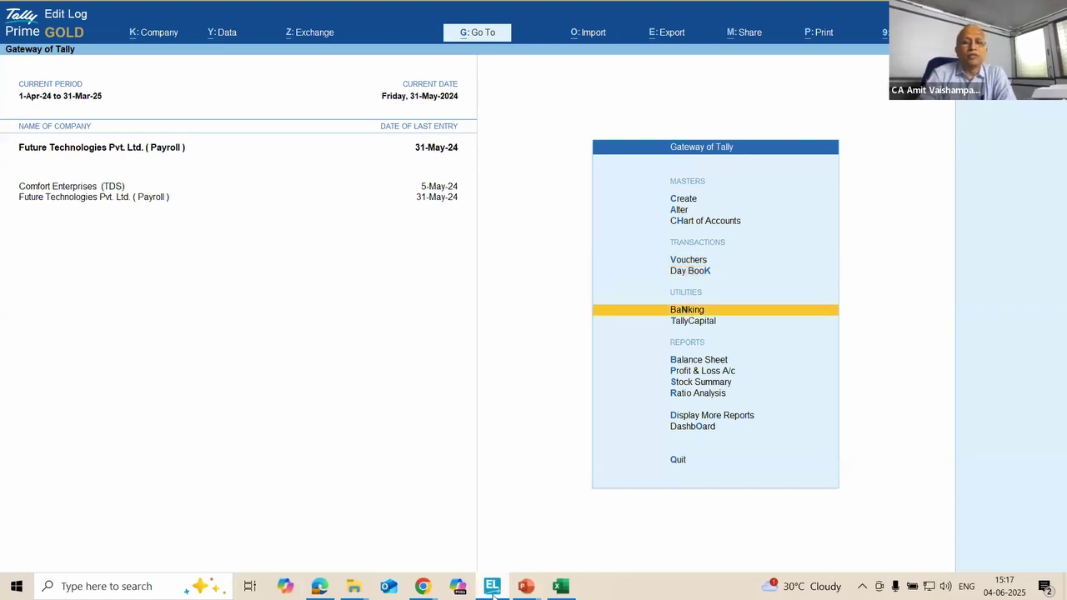
pyautogui.press('Down')
pyautogui.press('Down')
pyautogui.press('Down')
pyautogui.press('Down')
pyautogui.press('Down')
pyautogui.press('Down')
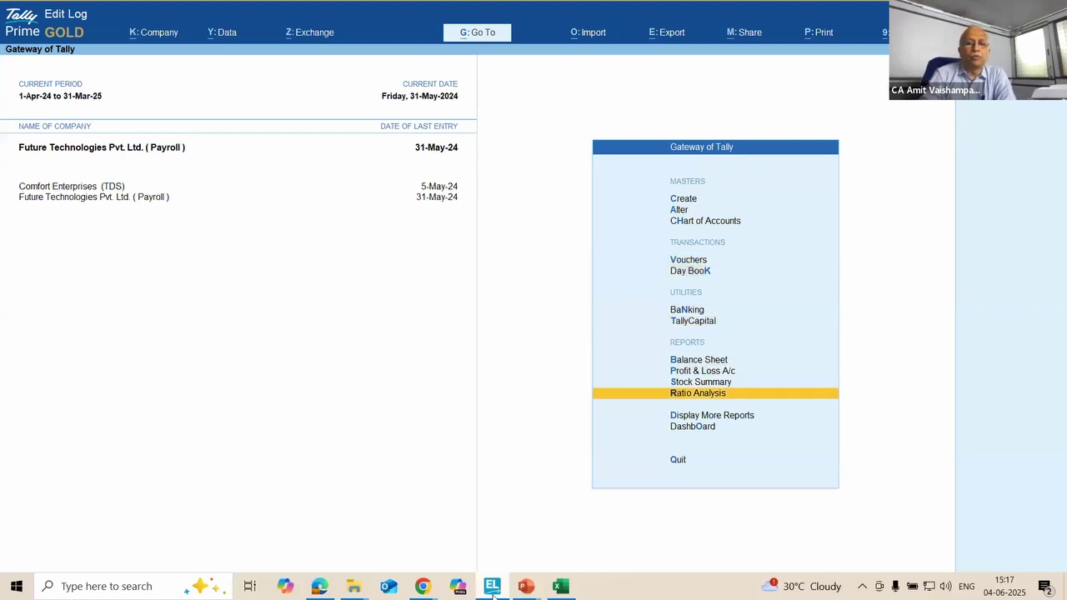
pyautogui.press('Return')
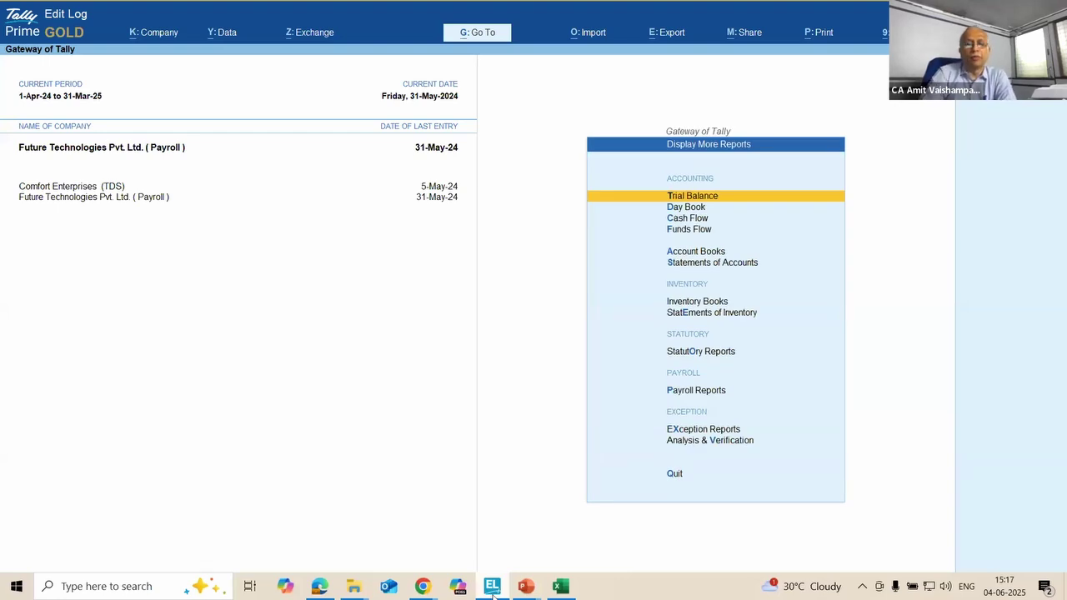
# Step: Open the Payroll Reports from the list of additional reports
pyautogui.press('Down')
pyautogui.press('Down')
pyautogui.press('Down')
pyautogui.press('Down')
pyautogui.press('Down')
pyautogui.press('Down')
pyautogui.press('Down')
pyautogui.press('Down')
pyautogui.press('Down')
pyautogui.press('Down')
pyautogui.press('Up')
pyautogui.press('Return')
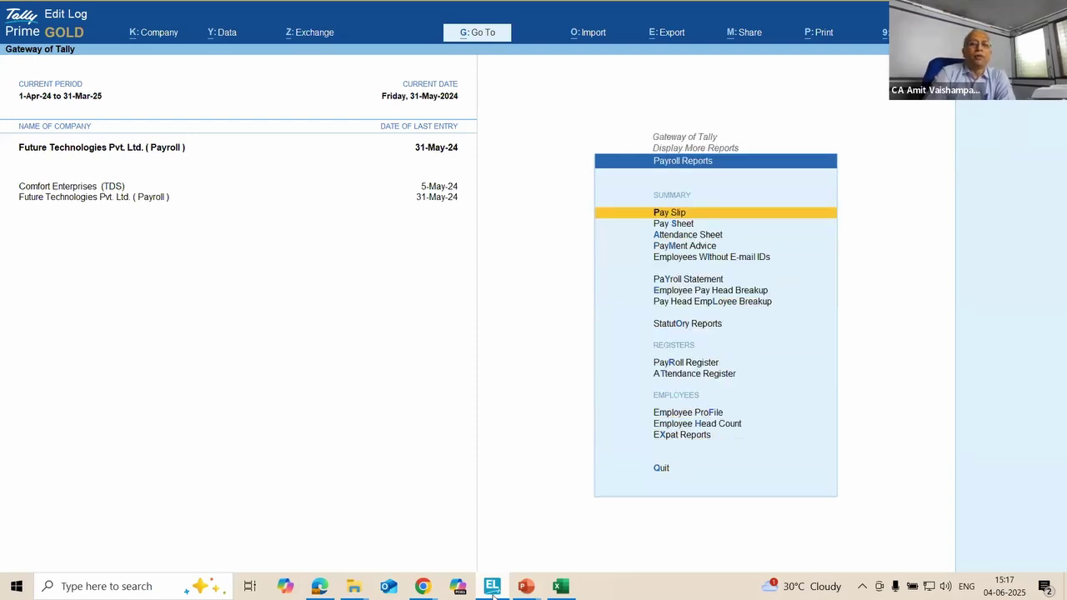
pyautogui.press('Return')
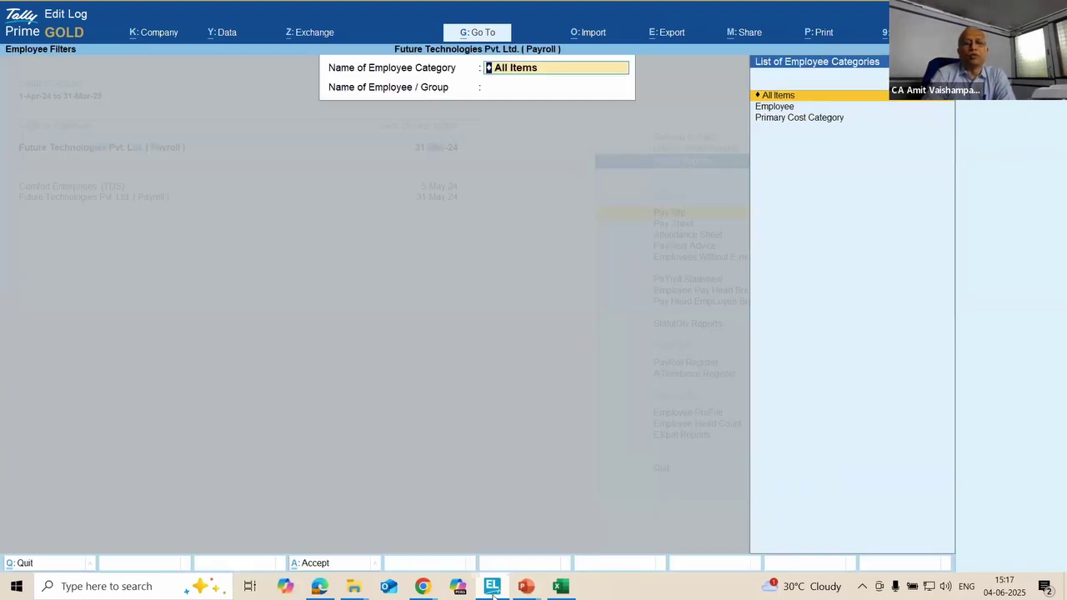
pyautogui.press('Down')
pyautogui.press('Return')
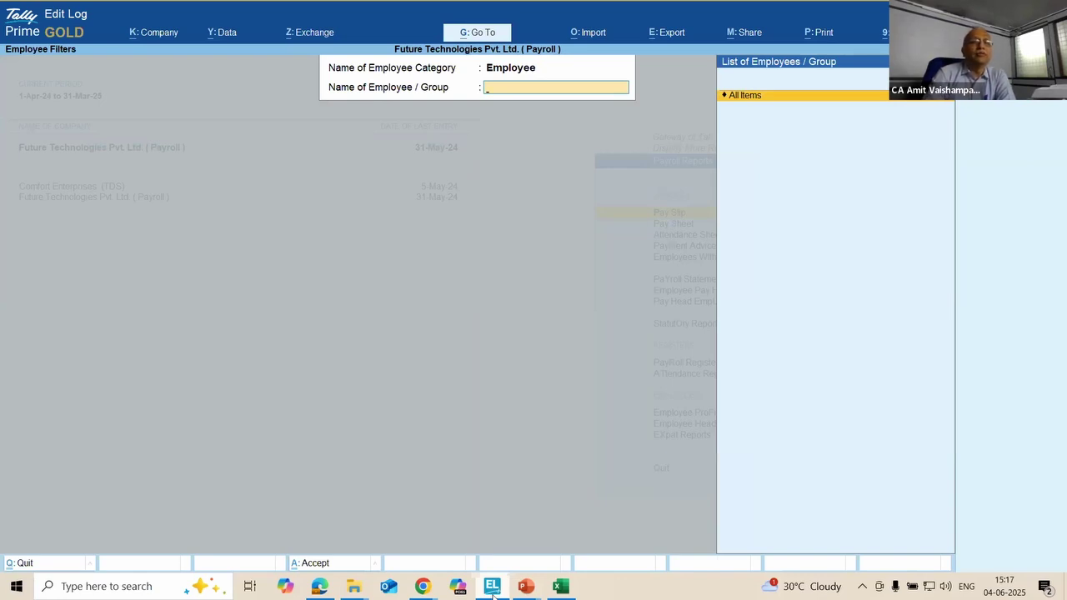
pyautogui.press('BackSpace')
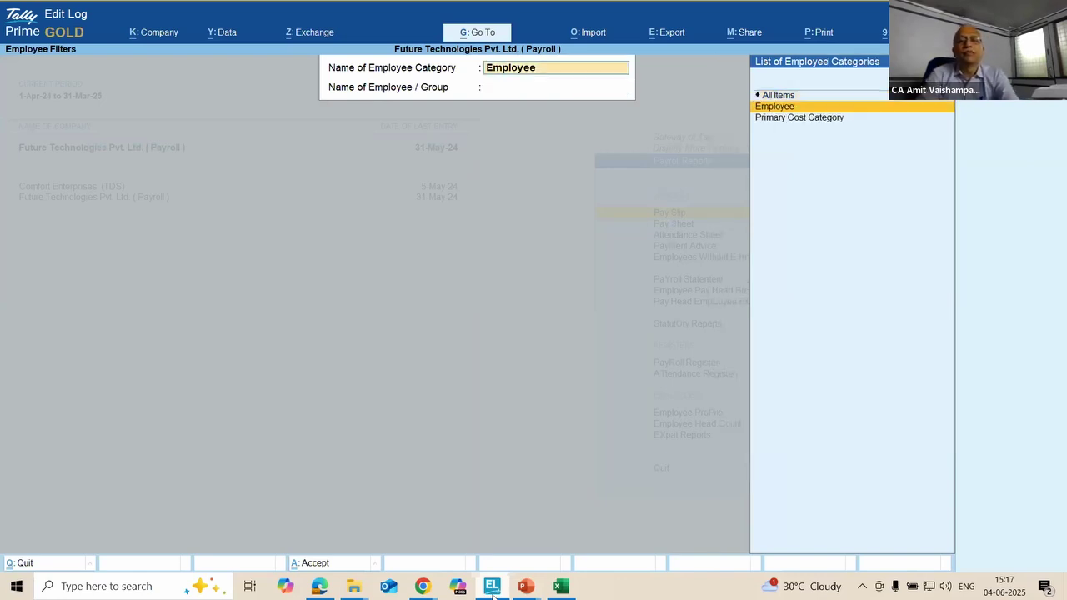
pyautogui.press('Up')
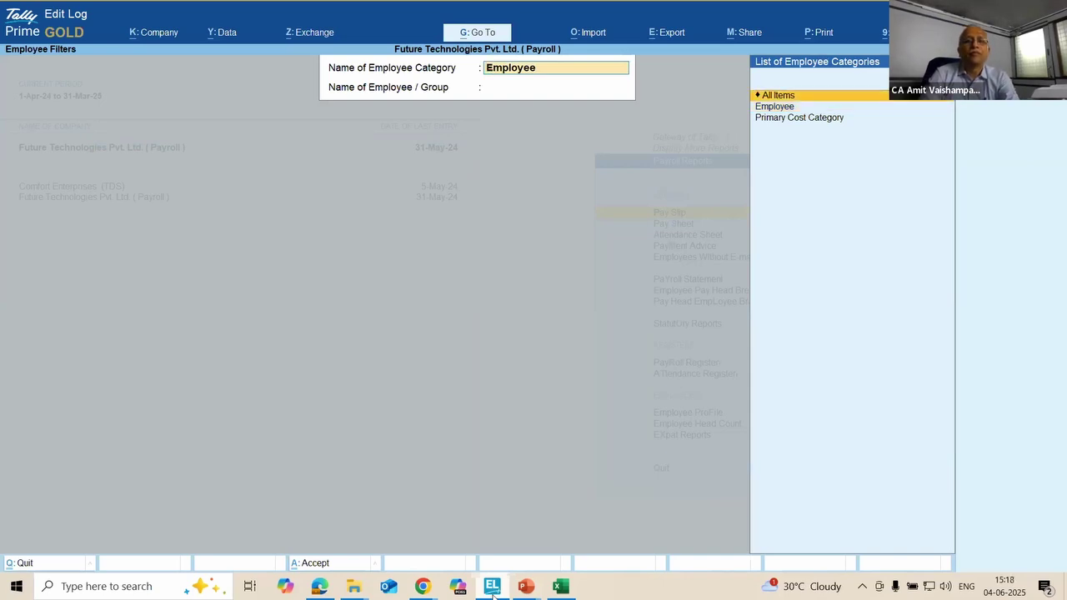
pyautogui.press('Escape')
pyautogui.press('Escape')
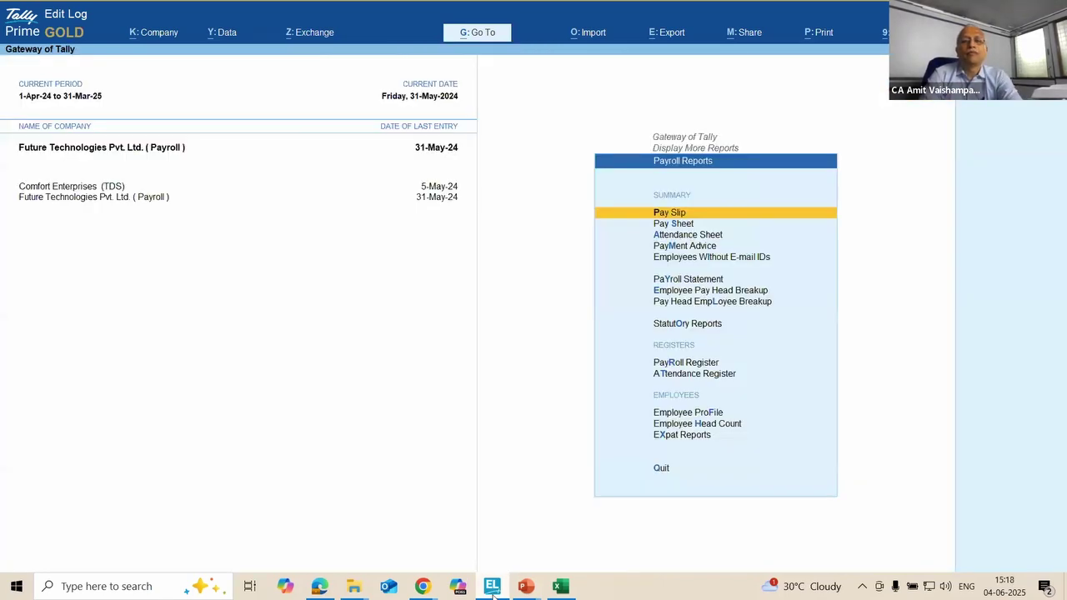
# Step: Try to view the pay slips for the Employee category, and return to the Payroll Reports
pyautogui.press('Return')
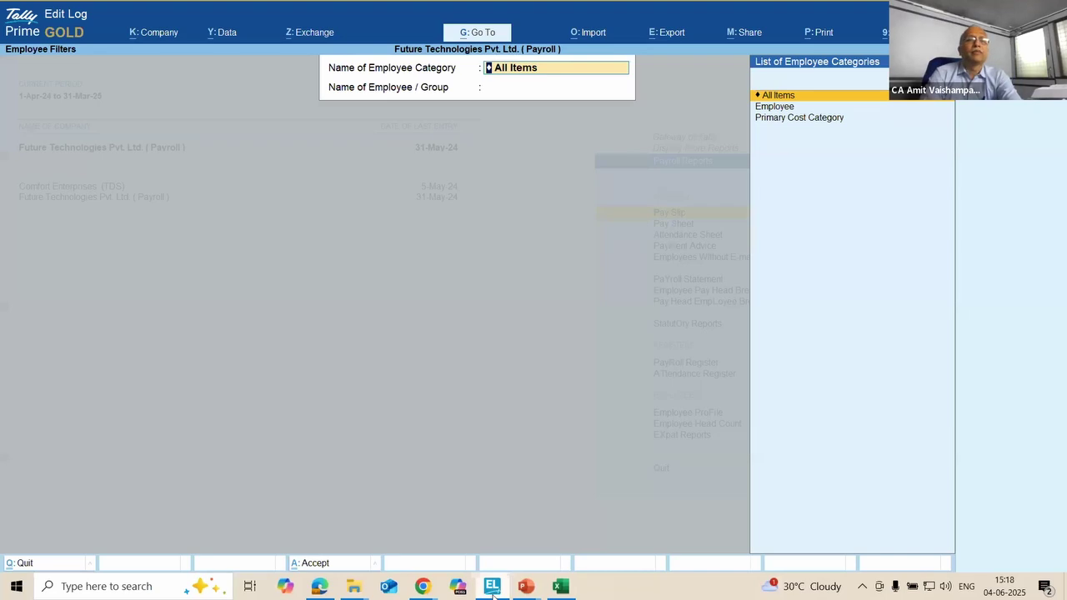
pyautogui.press('Down')
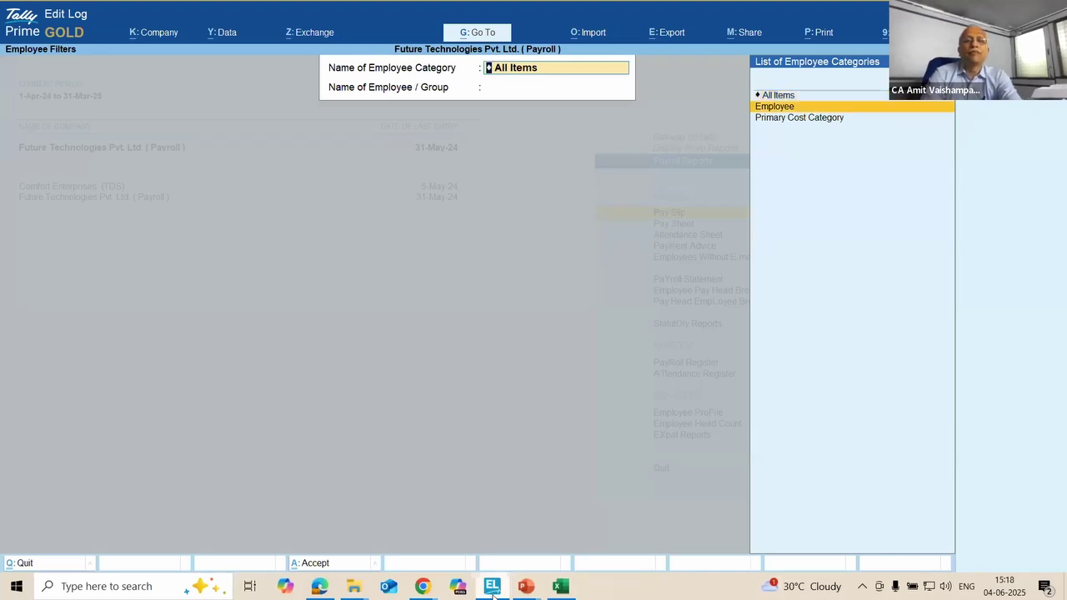
pyautogui.press('Return')
pyautogui.press('Return')
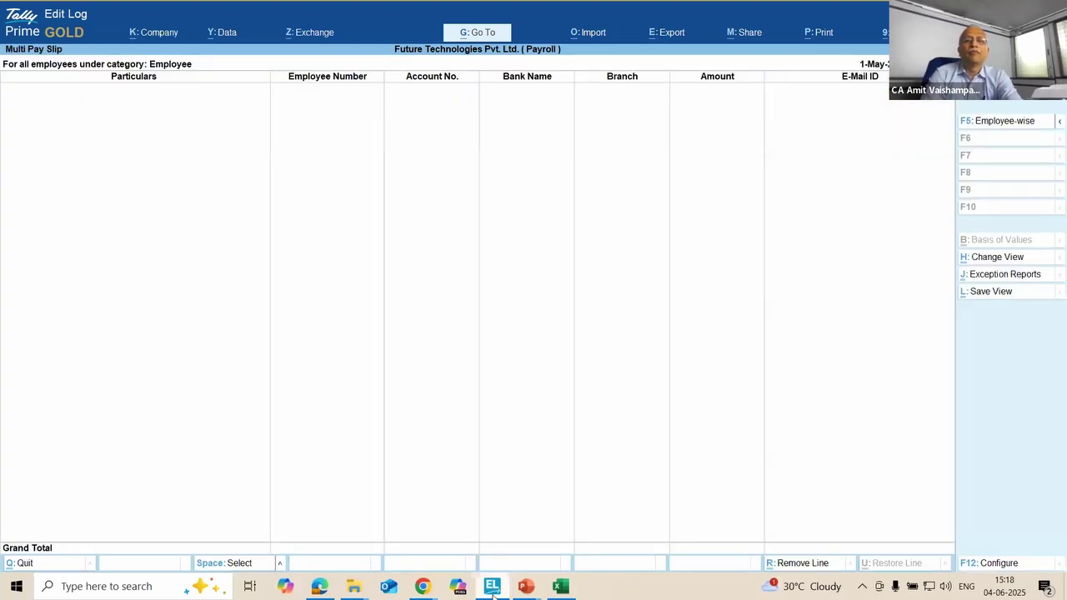
pyautogui.press('Escape')
pyautogui.press('Escape')
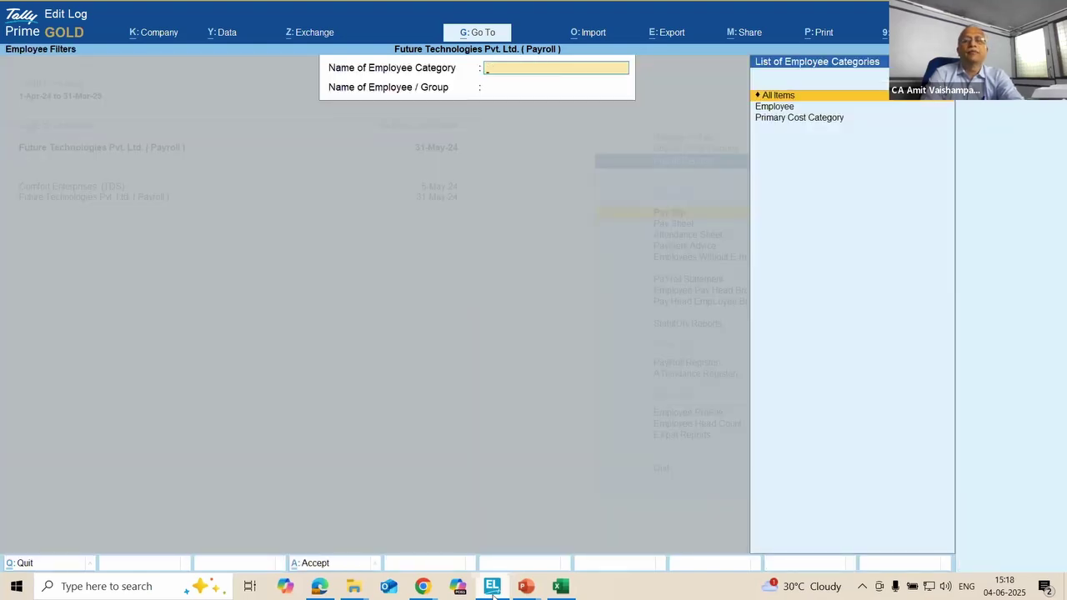
pyautogui.press('Escape')
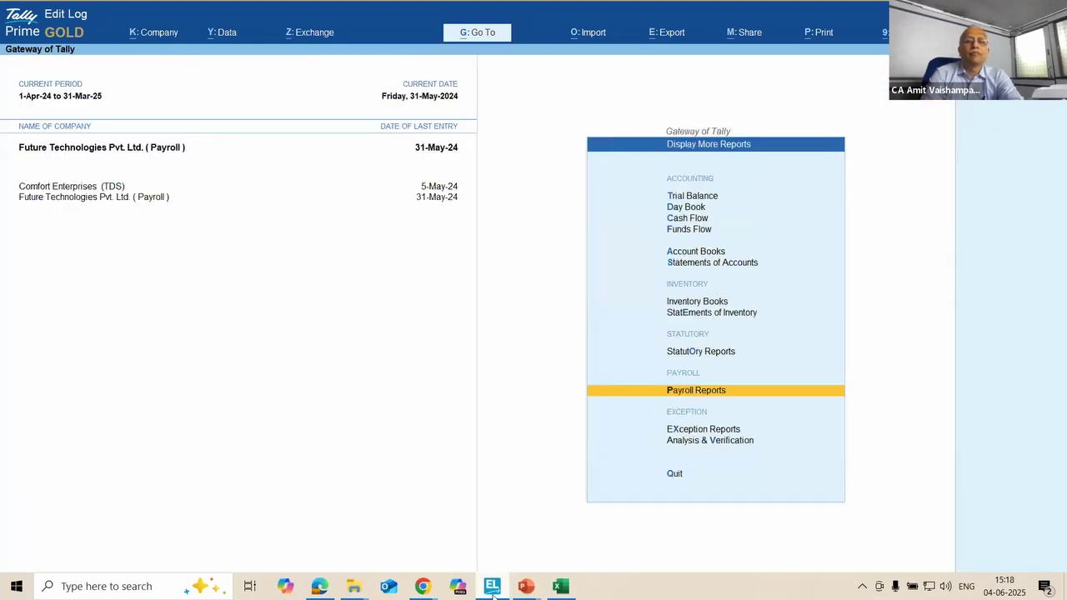
pyautogui.press('Return')
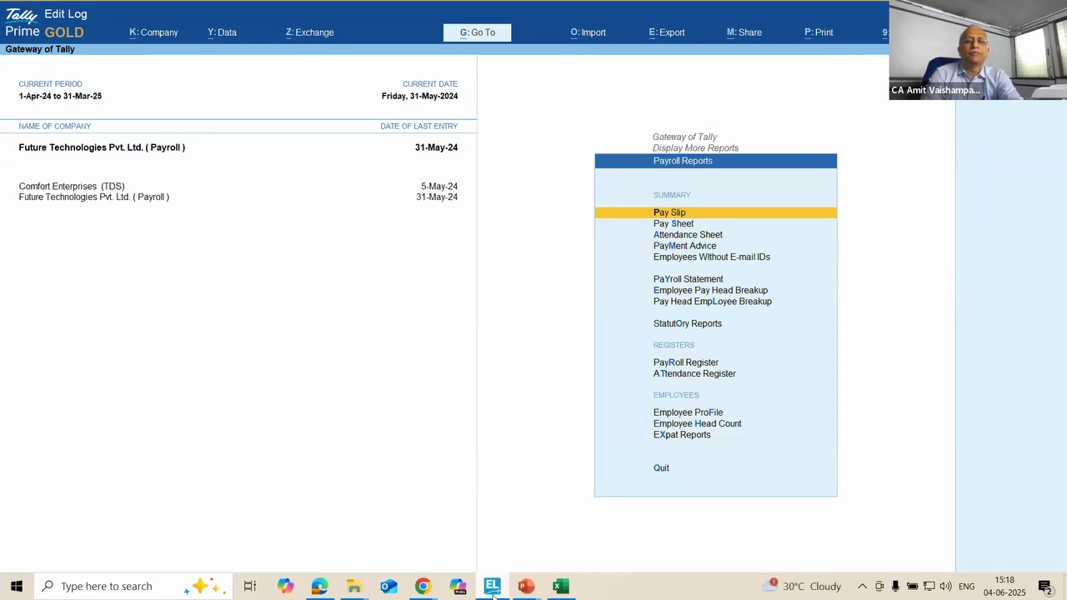
# Step: View the May-2024 pay slip of the Sales Manager with the category filter set to All Items, and close it
pyautogui.press('Return')
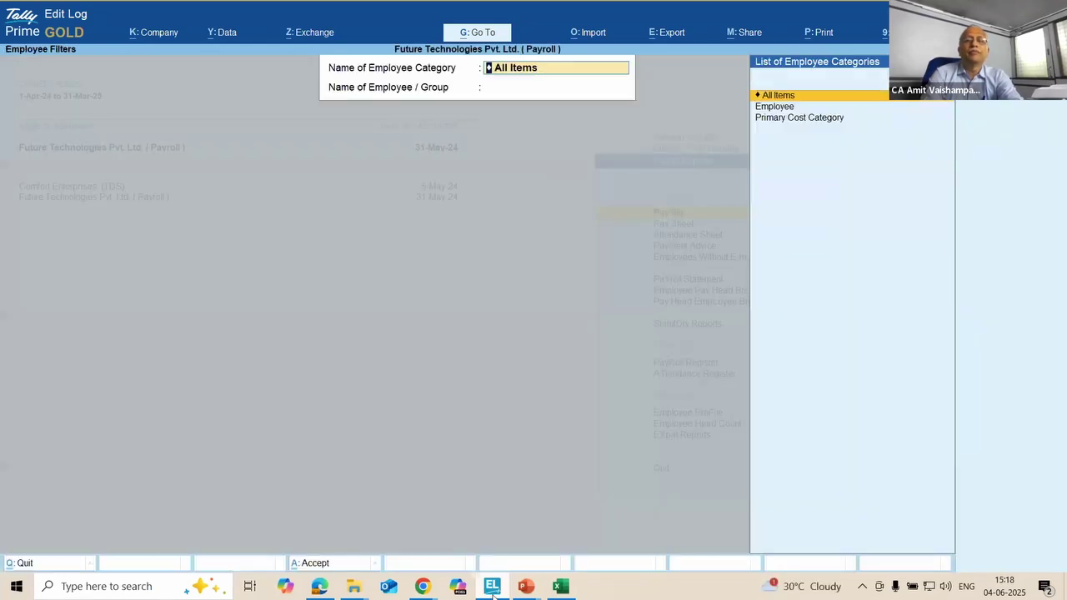
pyautogui.press('Return')
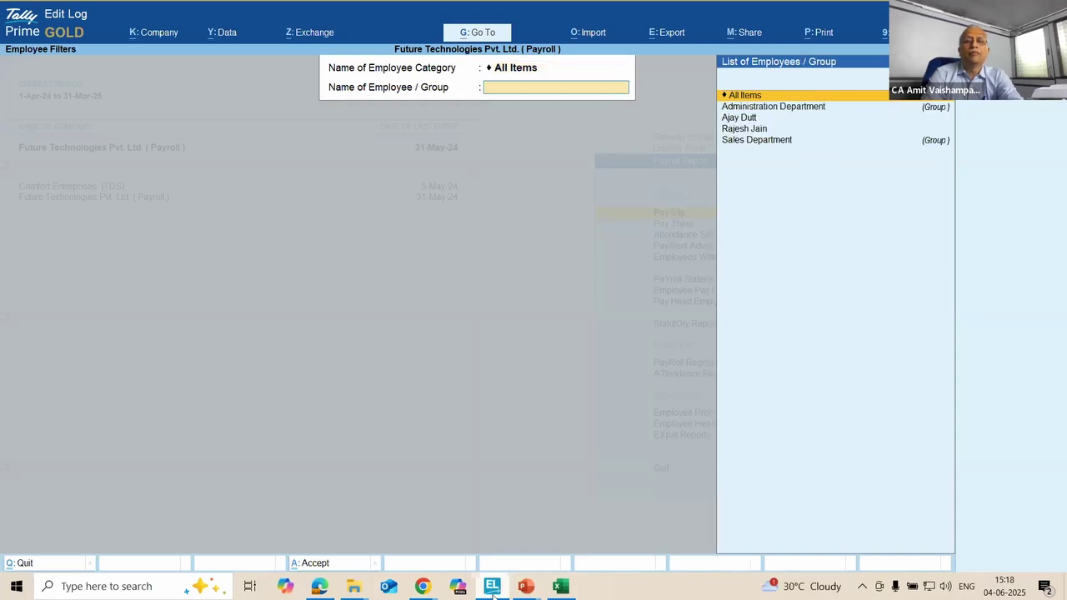
pyautogui.press('Down')
pyautogui.press('Down')
pyautogui.press('Down')
pyautogui.press('Return')
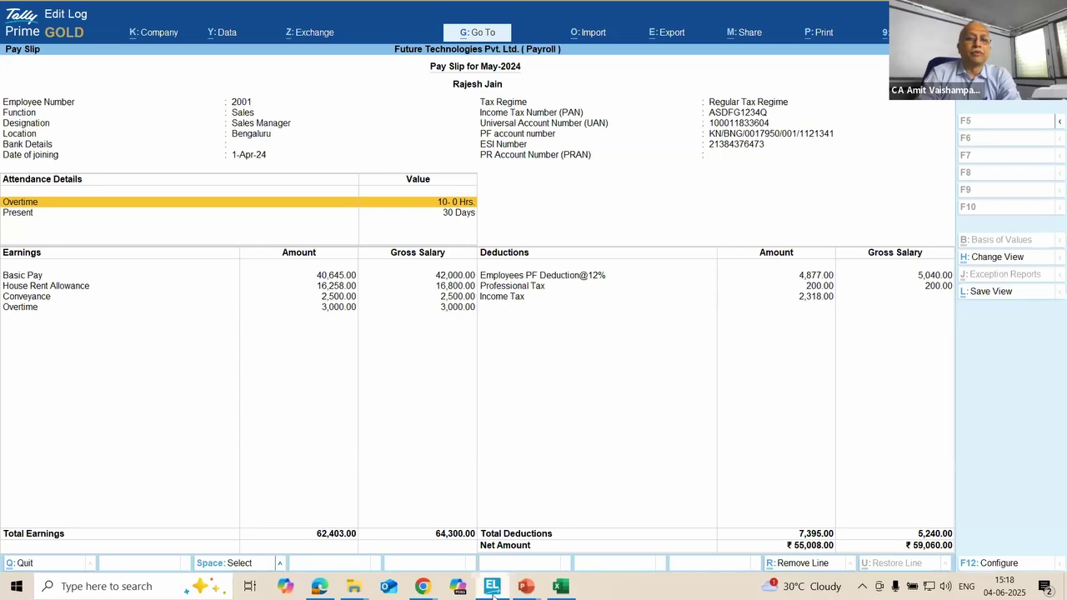
pyautogui.press('Escape')
pyautogui.press('Escape')
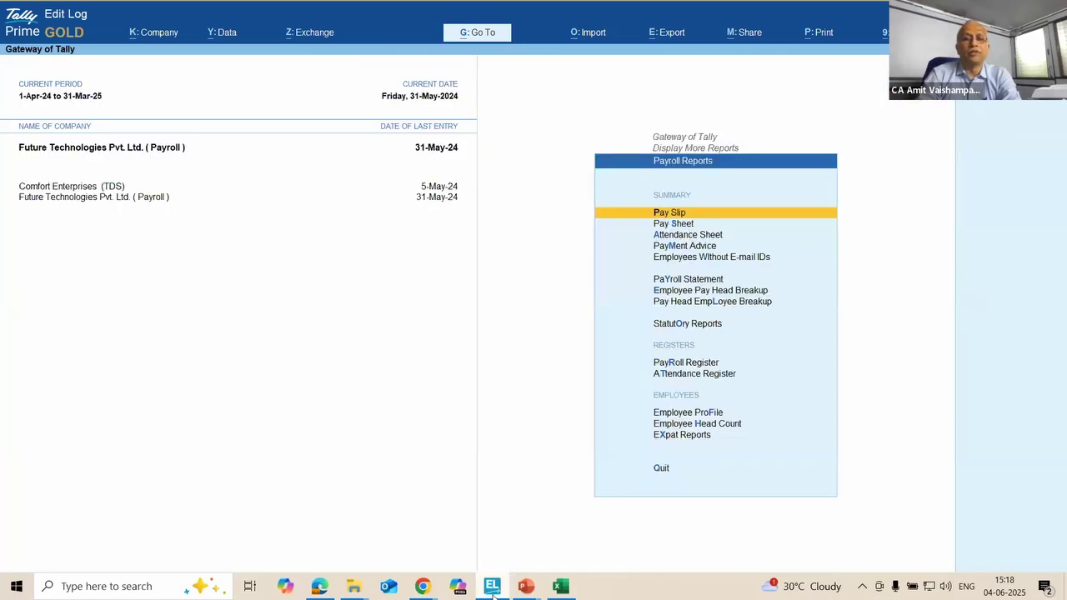
# Step: Open the Statutory Reports within the Payroll Reports
pyautogui.press('Down')
pyautogui.press('Down')
pyautogui.press('Down')
pyautogui.press('Down')
pyautogui.press('Down')
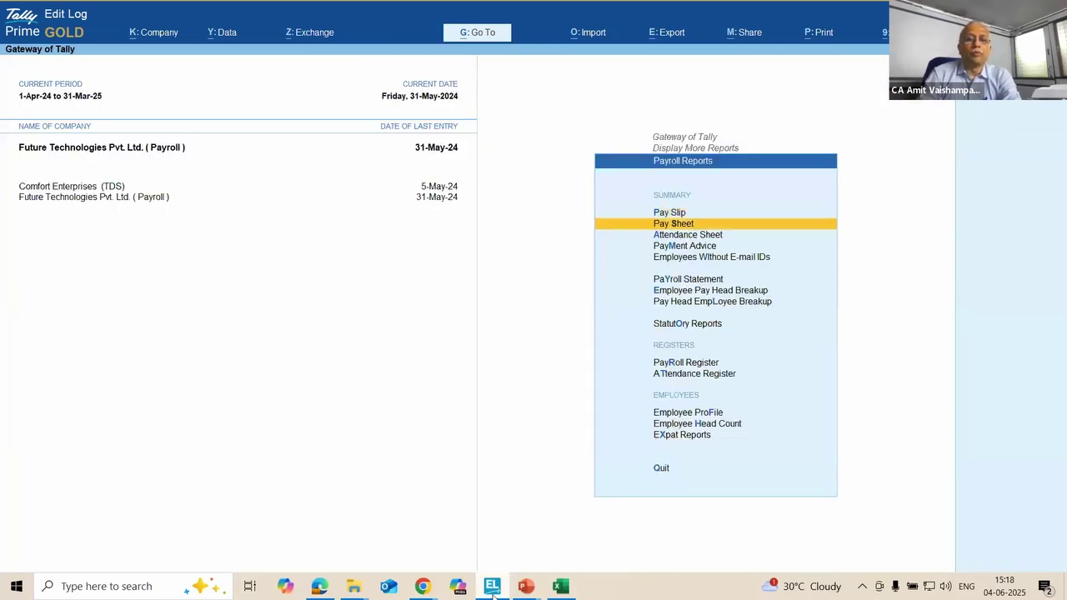
pyautogui.press('Down')
pyautogui.press('Down')
pyautogui.press('Down')
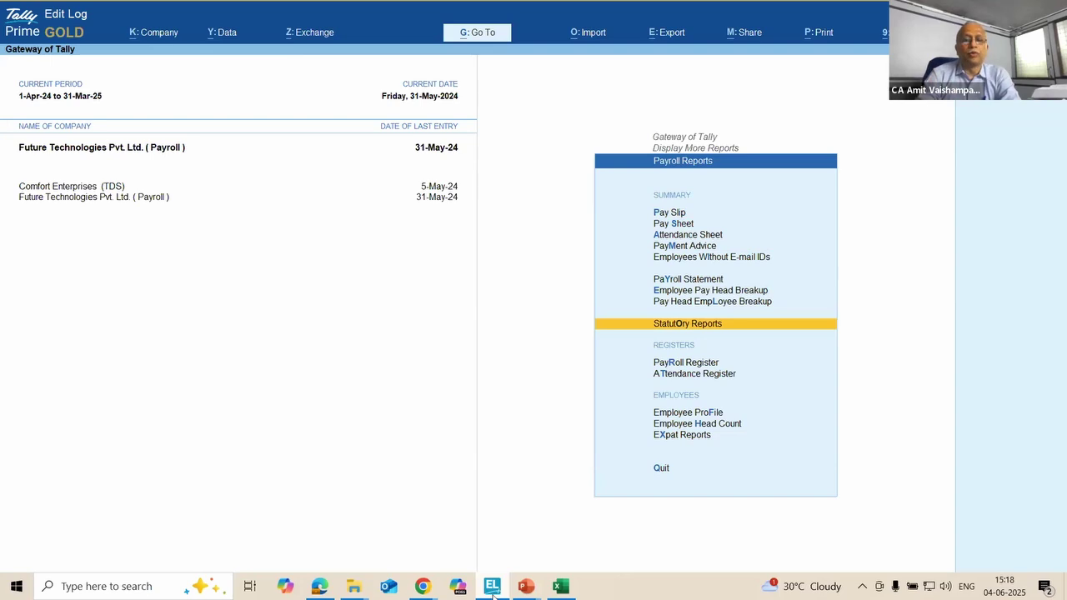
pyautogui.press('Return')
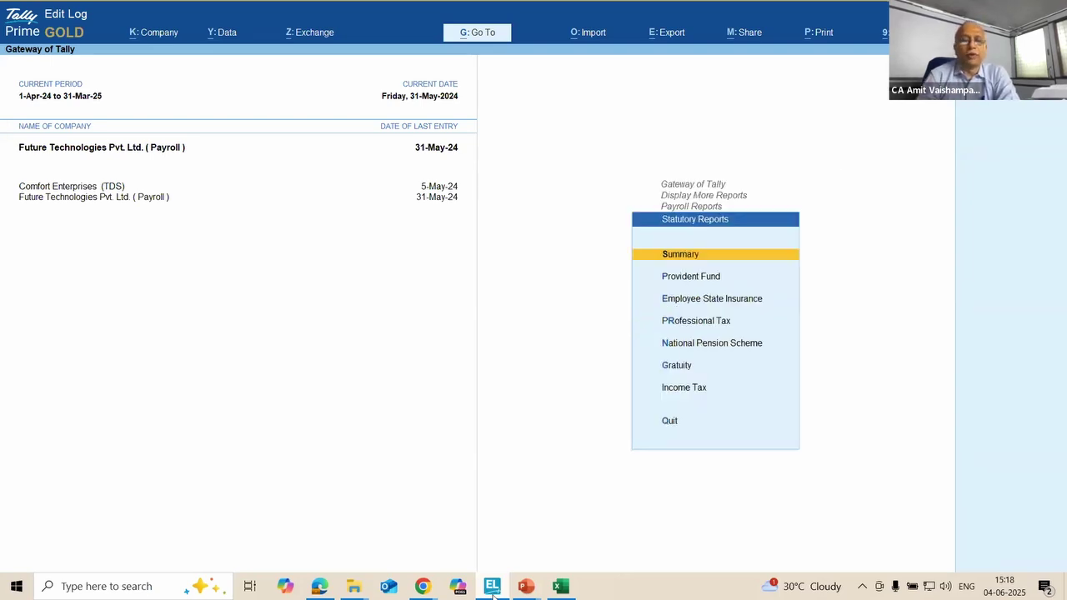
# Step: Open the Income Tax Computation report for the Sales Department employee
pyautogui.press('Down')
pyautogui.press('Down')
pyautogui.press('Down')
pyautogui.press('Down')
pyautogui.press('Down')
pyautogui.press('Down')
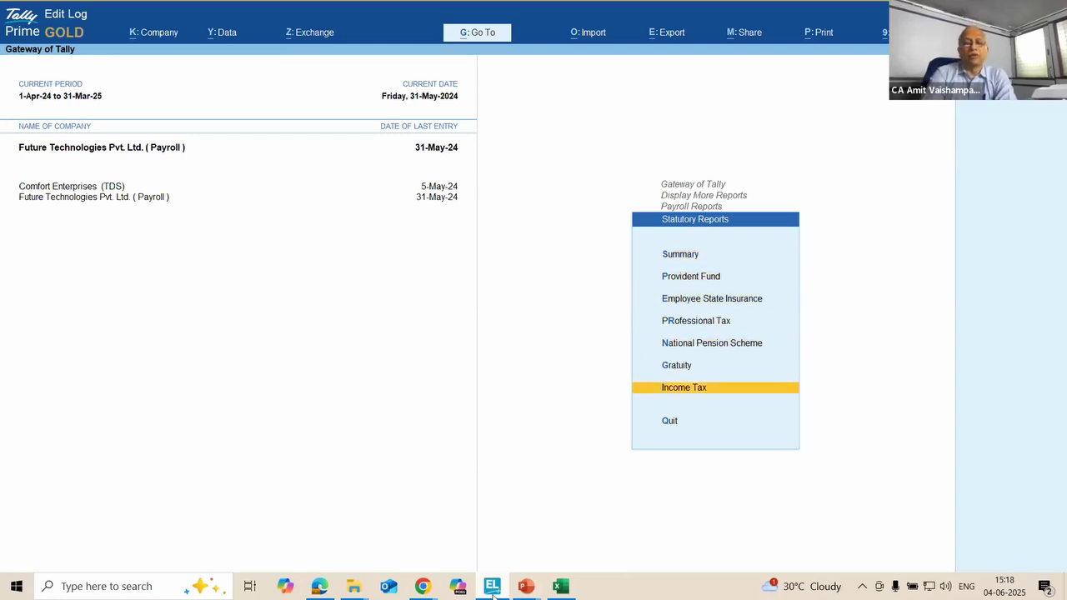
pyautogui.press('Return')
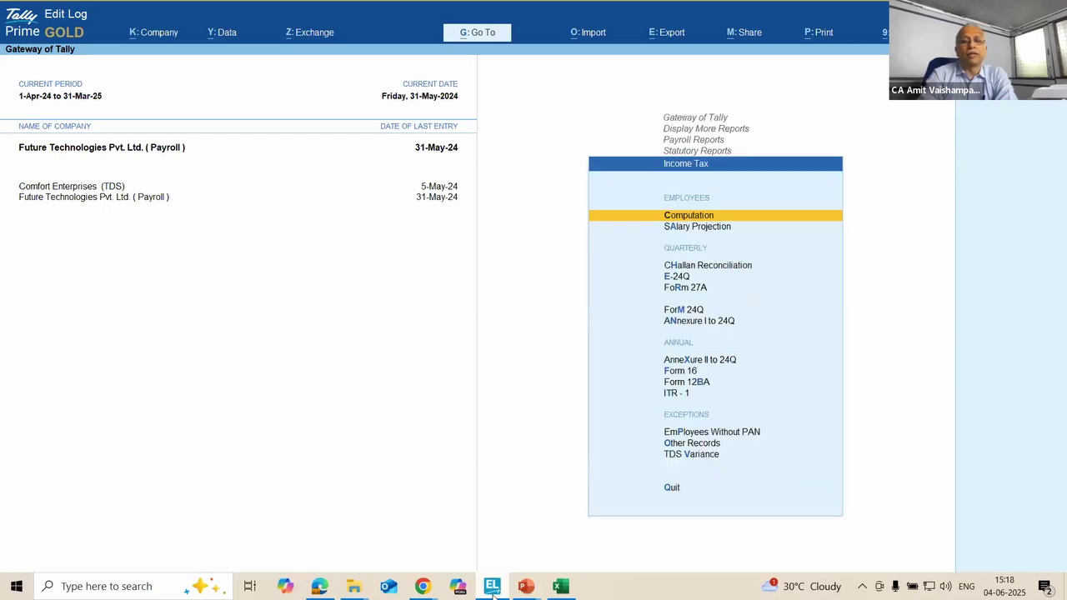
pyautogui.press('Return')
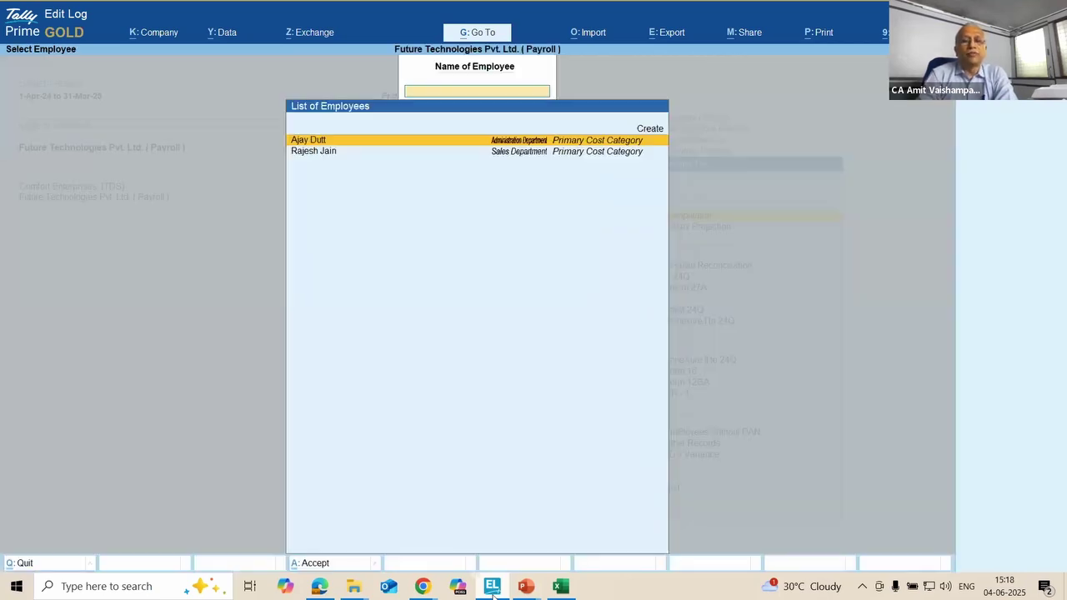
pyautogui.press('Down')
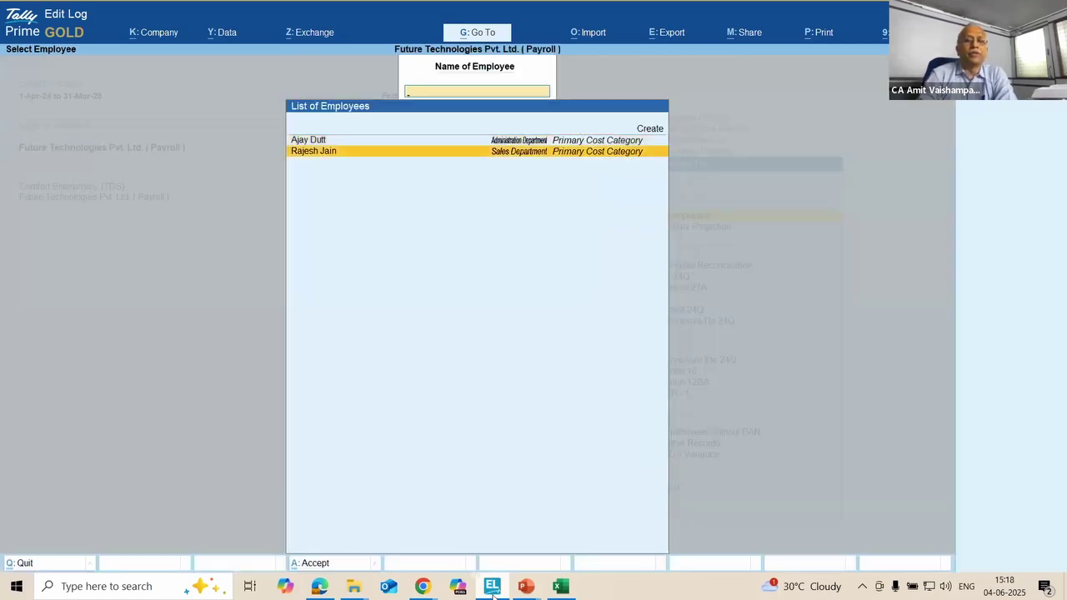
pyautogui.press('Return')
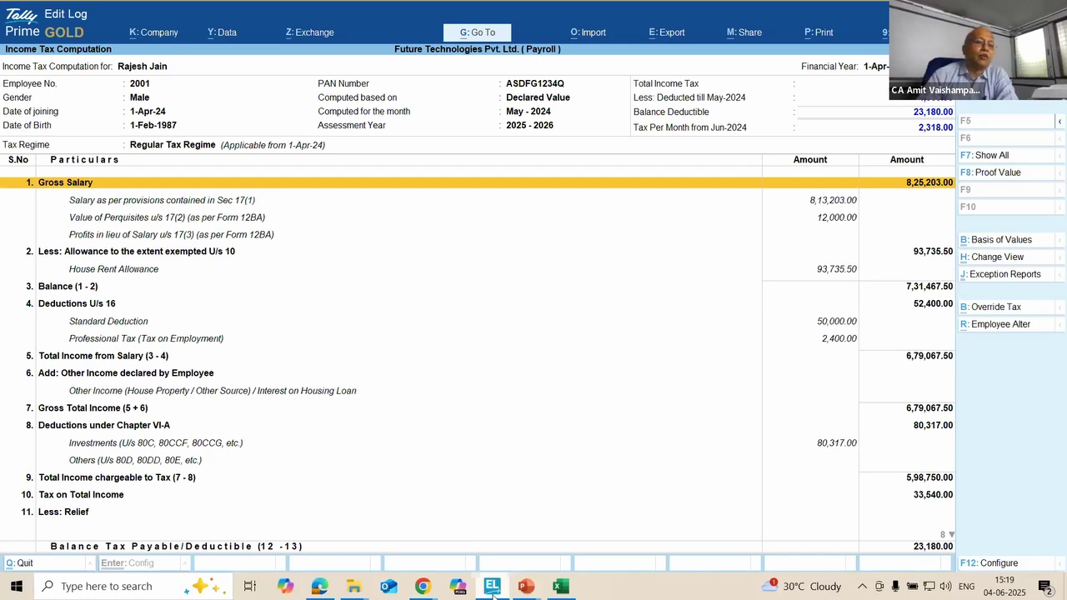
# Step: Examine the month-wise gross salary projection behind the Sec 17(1) salary line, and return to the computation
pyautogui.press('Down')
pyautogui.press('Return')
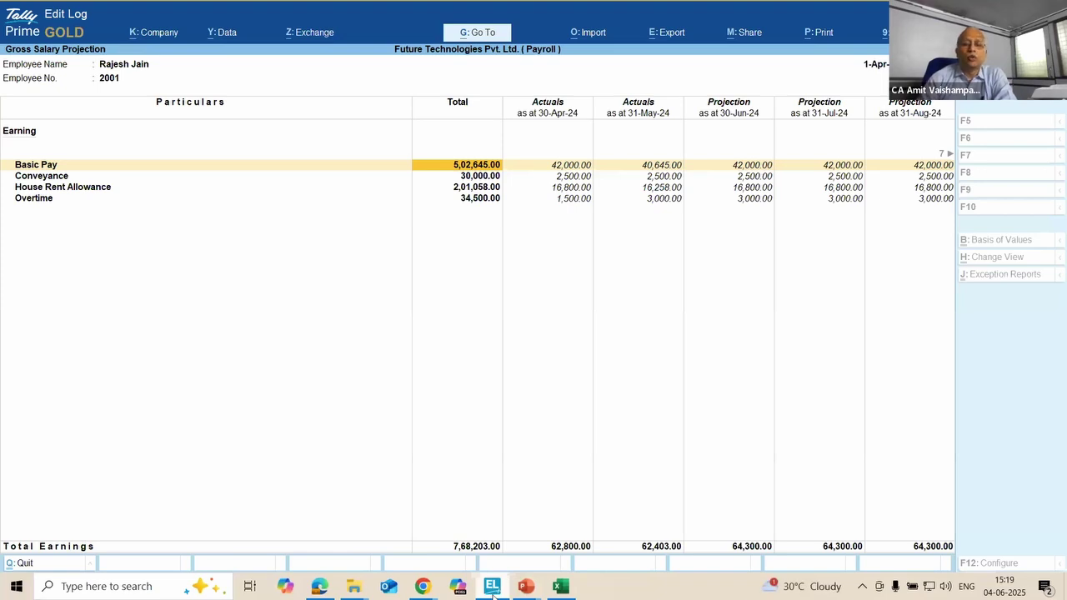
pyautogui.press('Right')
pyautogui.press('Right')
pyautogui.press('Left')
pyautogui.press('Right')
pyautogui.press('Right')
pyautogui.press('Right')
pyautogui.press('Right')
pyautogui.press('Right')
pyautogui.press('Right')
pyautogui.press('Right')
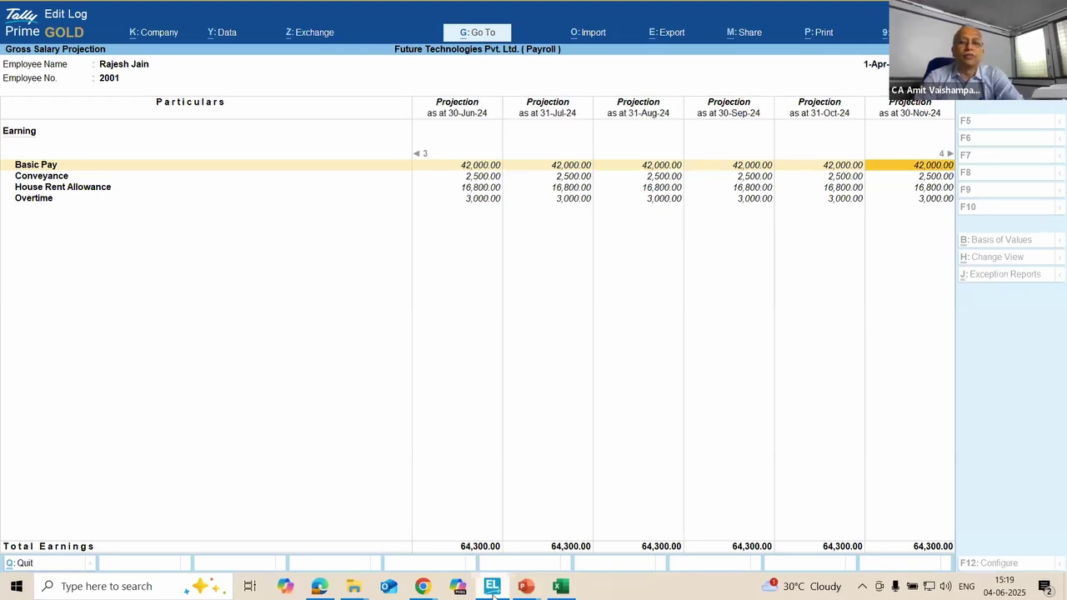
pyautogui.press('Escape')
# Step: Go through the computation's perquisites, exempt allowance, Section 16 deduction and other income lines
pyautogui.press('Down')
pyautogui.press('Down')
pyautogui.press('Down')
pyautogui.press('Down')
pyautogui.press('Down')
pyautogui.press('Down')
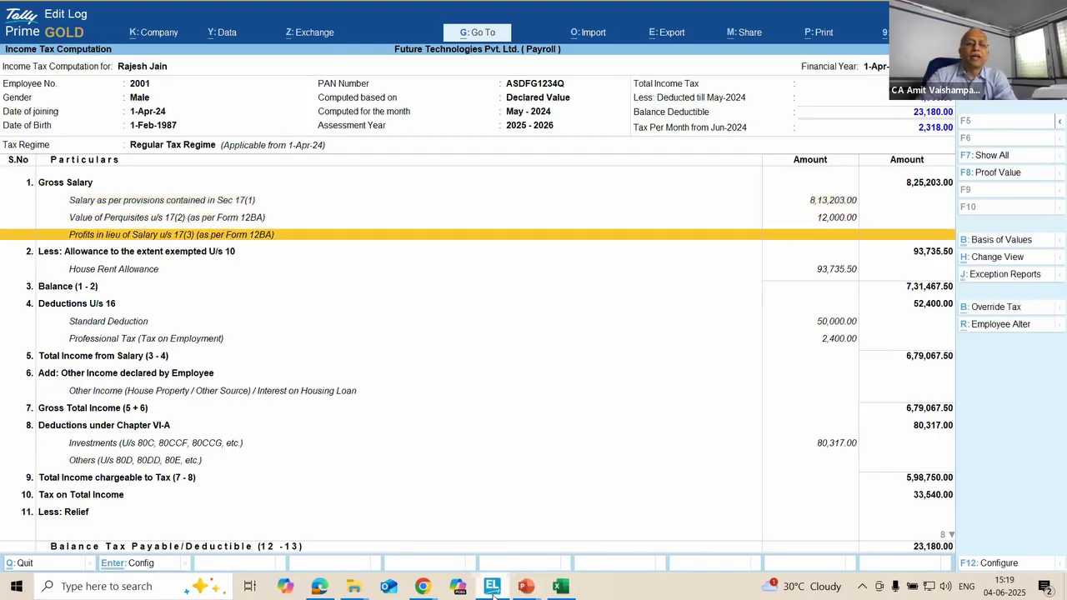
pyautogui.press('Down')
pyautogui.press('Down')
pyautogui.press('Down')
pyautogui.press('Down')
pyautogui.press('Down')
pyautogui.press('Down')
pyautogui.press('Down')
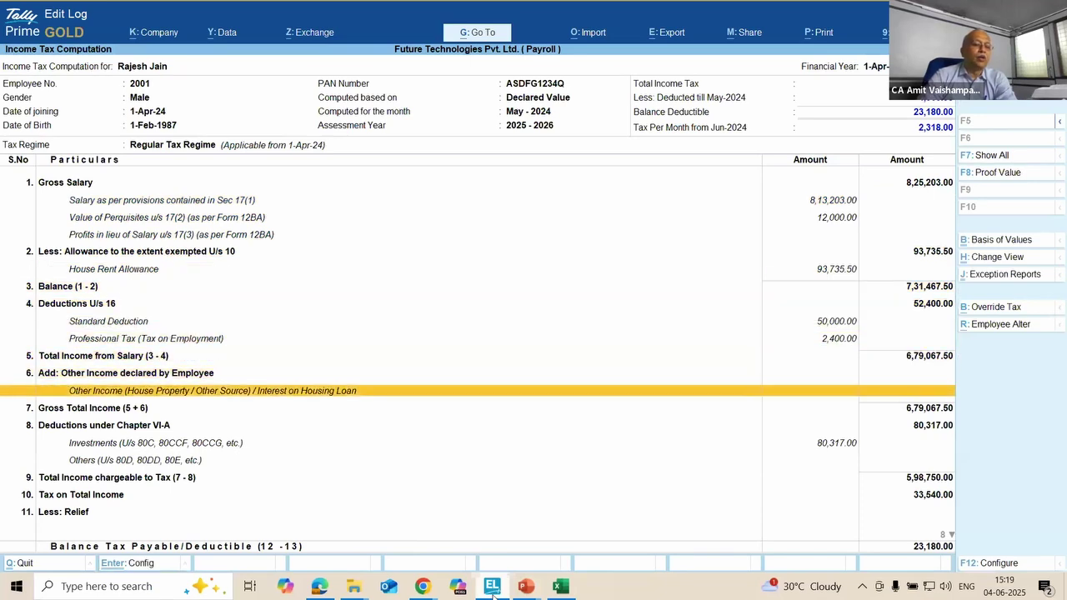
# Step: Examine the slab-wise calculation behind Tax on Total Income, and return to the computation
pyautogui.press('Down')
pyautogui.press('Down')
pyautogui.press('Down')
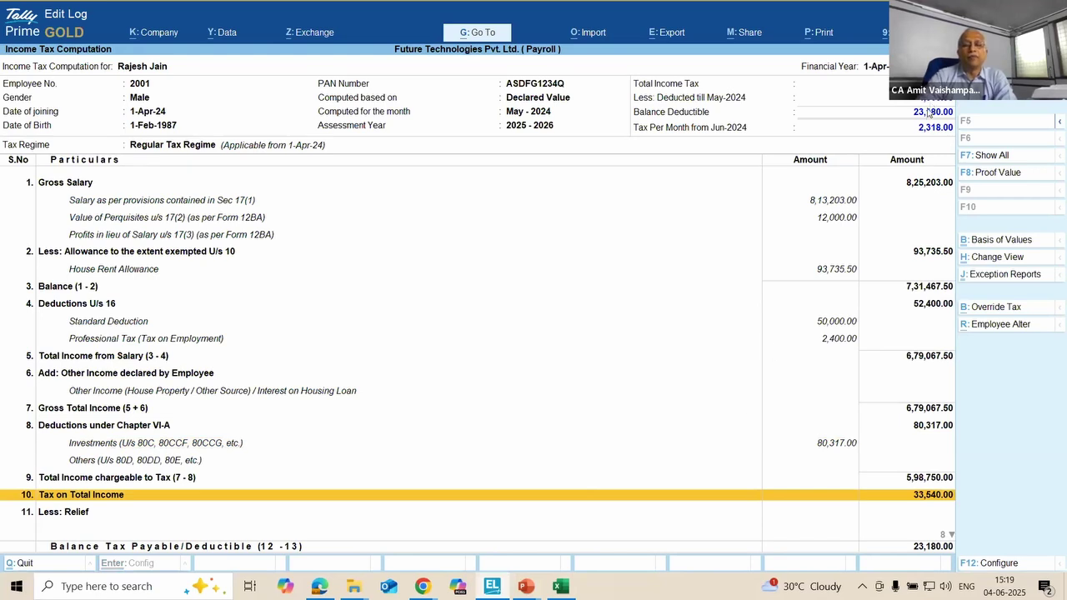
pyautogui.press('Return')
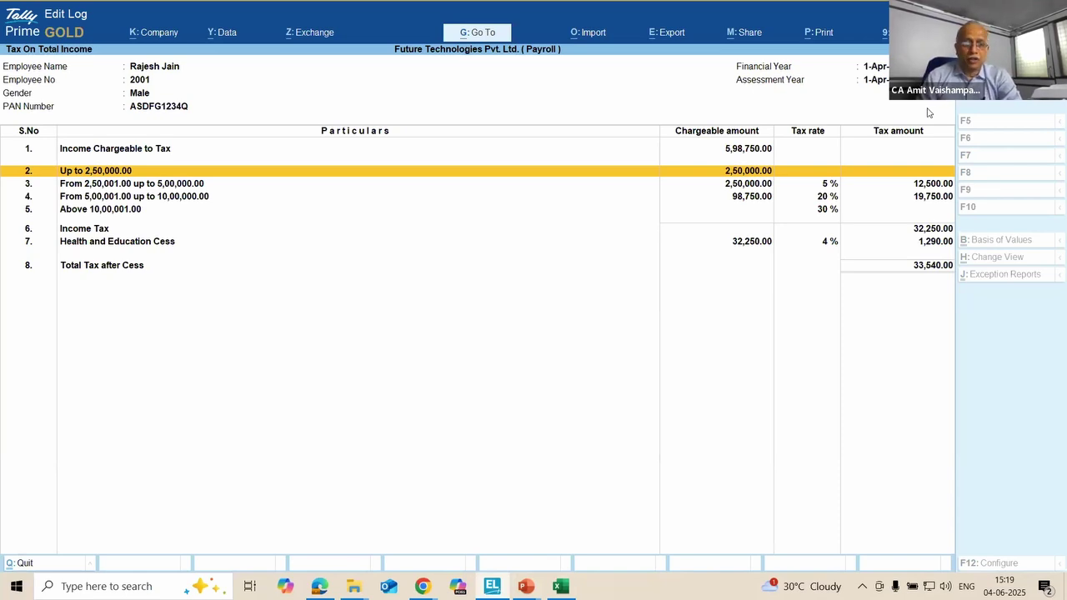
pyautogui.press('Escape')
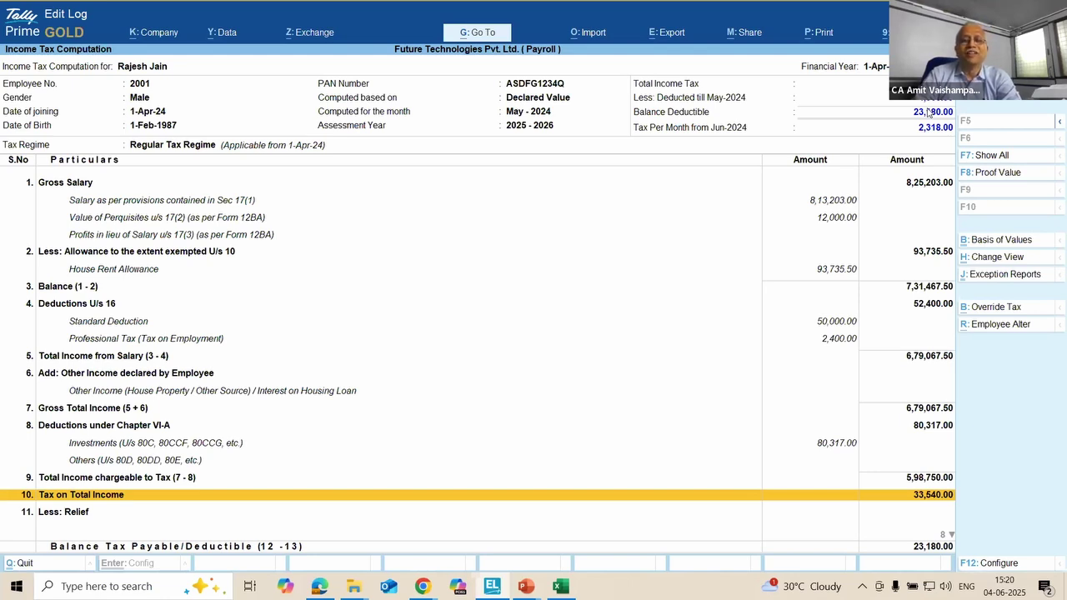
# Step: Review the Less: Tax Deducted entries of the computation, and return to the Income Tax reports
pyautogui.press('Down')
pyautogui.press('Down')
pyautogui.press('Down')
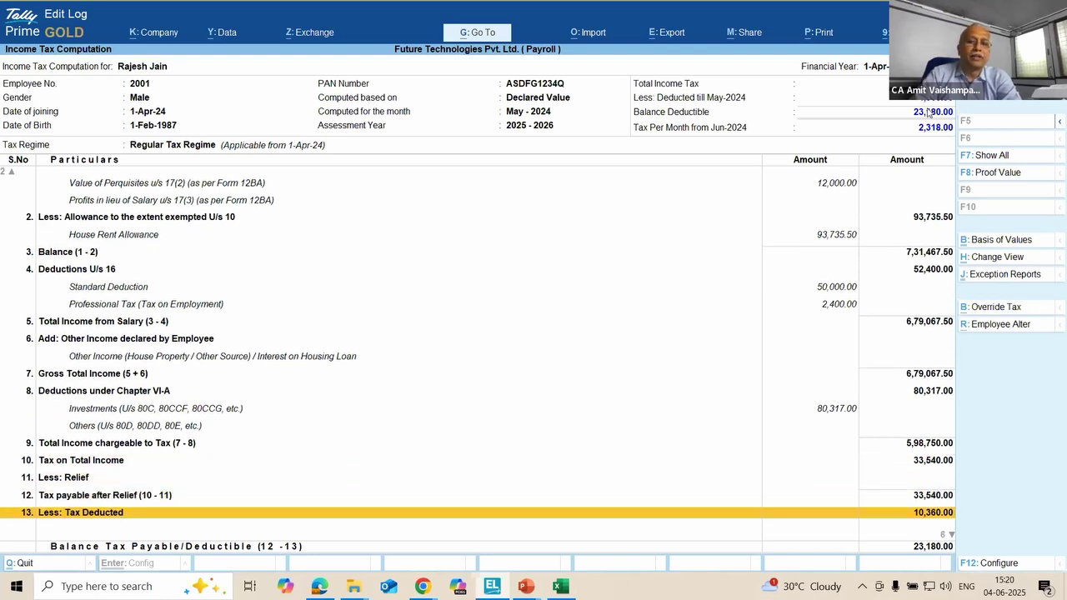
pyautogui.press('Down')
pyautogui.press('Down')
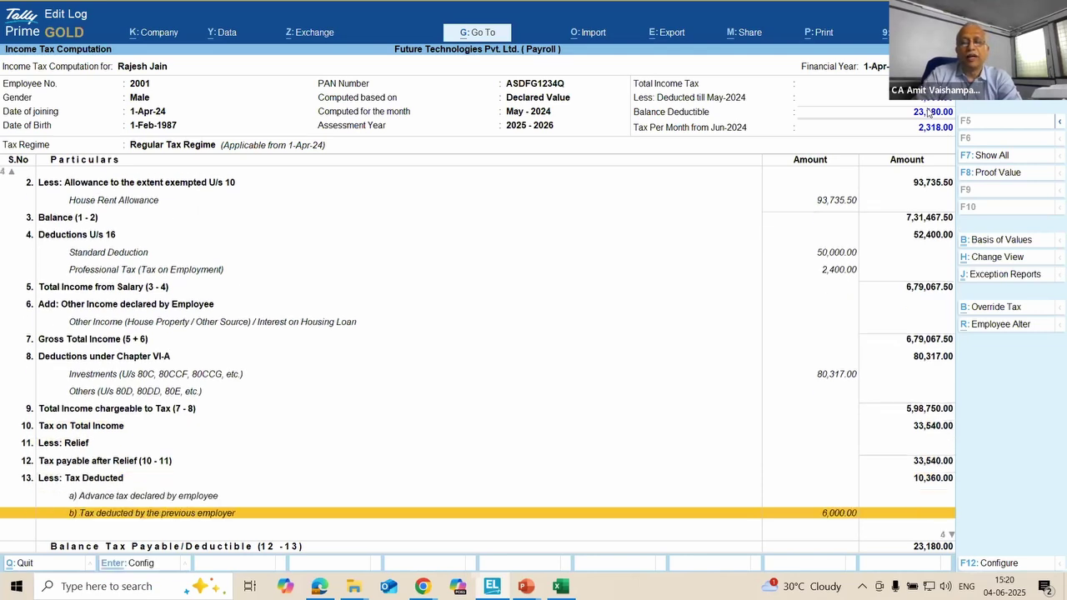
pyautogui.press('Down')
pyautogui.press('Down')
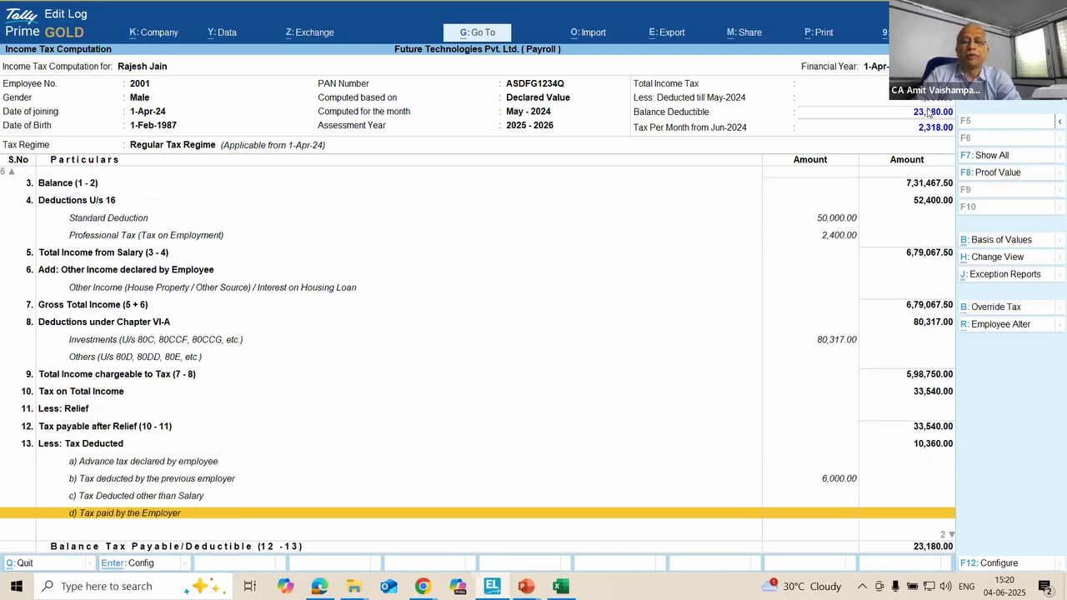
pyautogui.press('Down')
pyautogui.press('Escape')
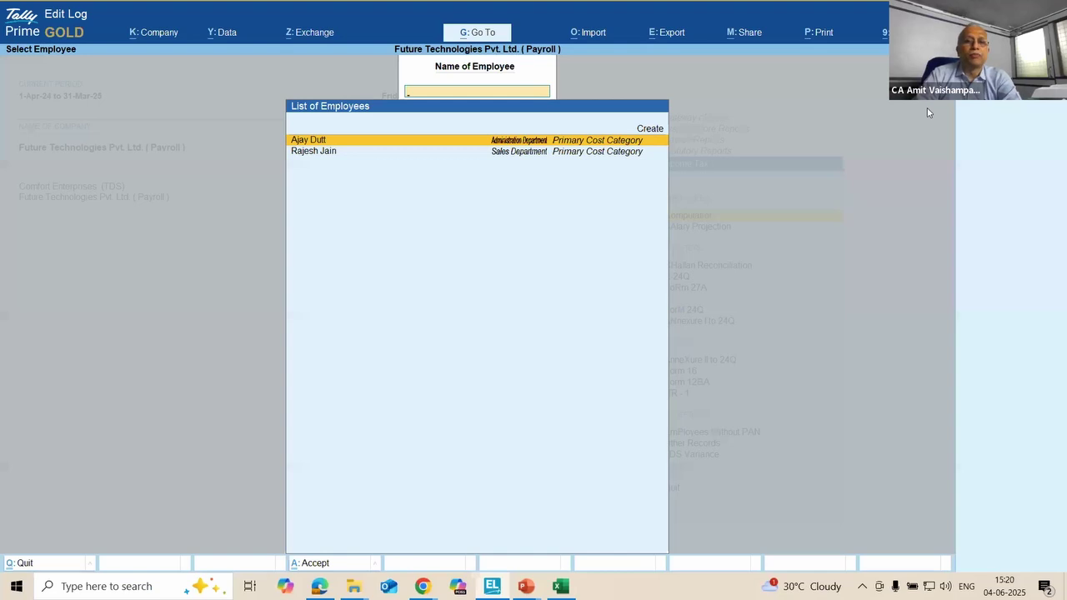
pyautogui.press('Escape')
# Step: Go through the quarterly Income Tax report options: Challan Reconciliation, E-24Q and Form 27A
pyautogui.press('Down')
pyautogui.press('Down')
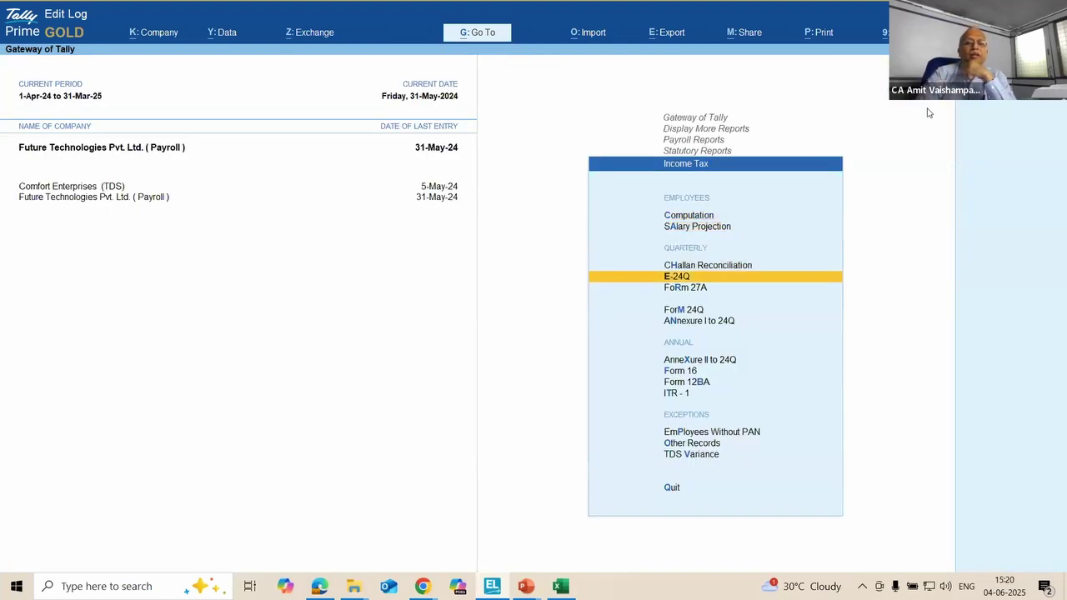
pyautogui.press('Down')
pyautogui.press('Down')
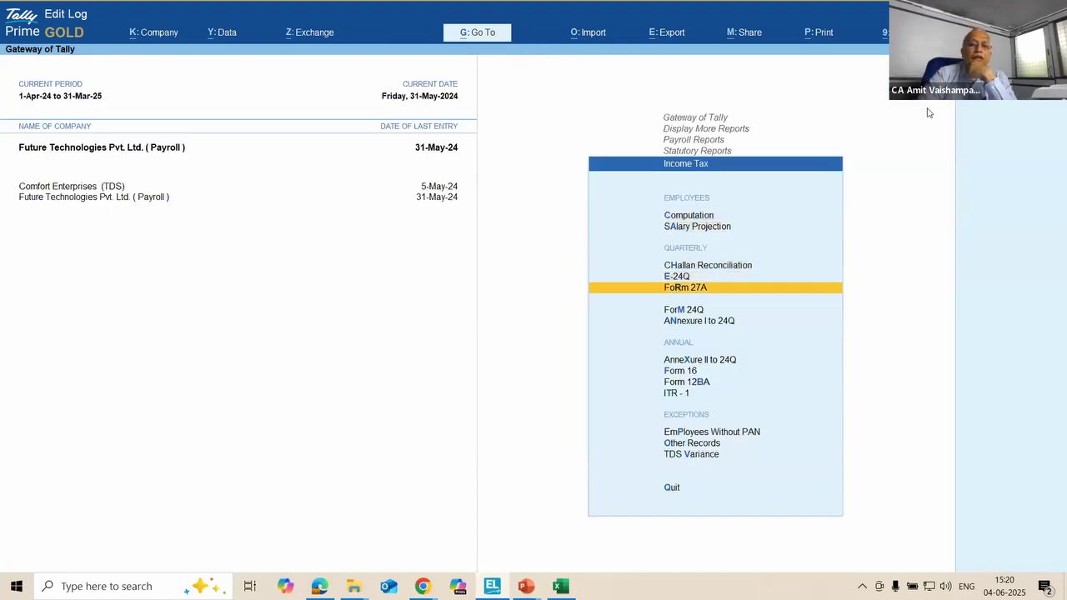
pyautogui.press('Up')
pyautogui.press('Up')
pyautogui.press('Up')
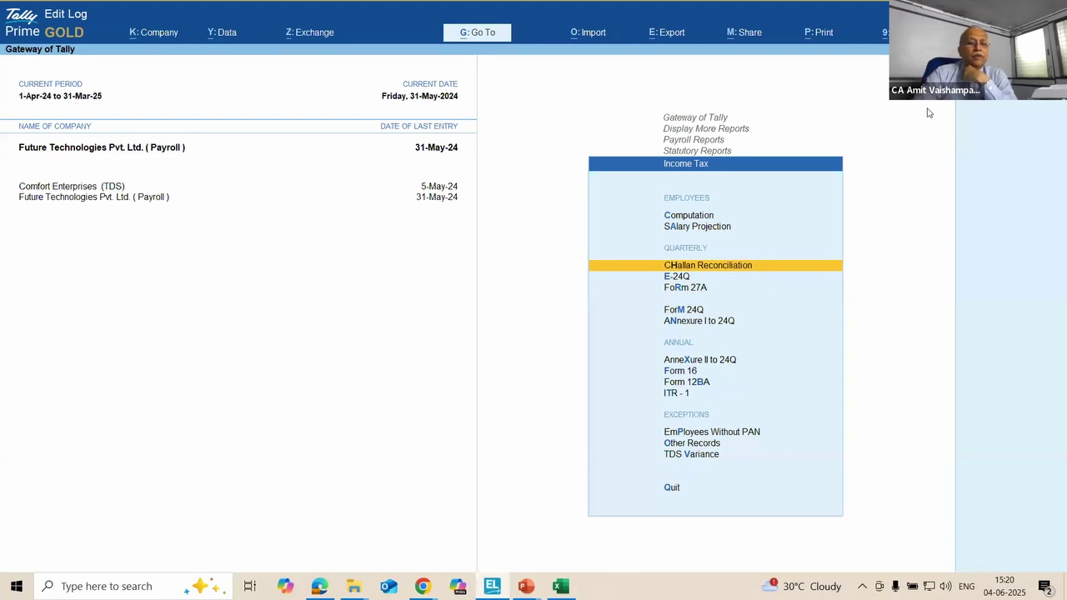
# Step: Switch to the PowerPoint slide show to review the TDS on Salary slide, and return to TallyPrime
pyautogui.hotkey('alt', 'Tab')
pyautogui.hotkey('alt', 'Tab')
pyautogui.hotkey('alt', 'Tab')
pyautogui.hotkey('alt', 'Tab')
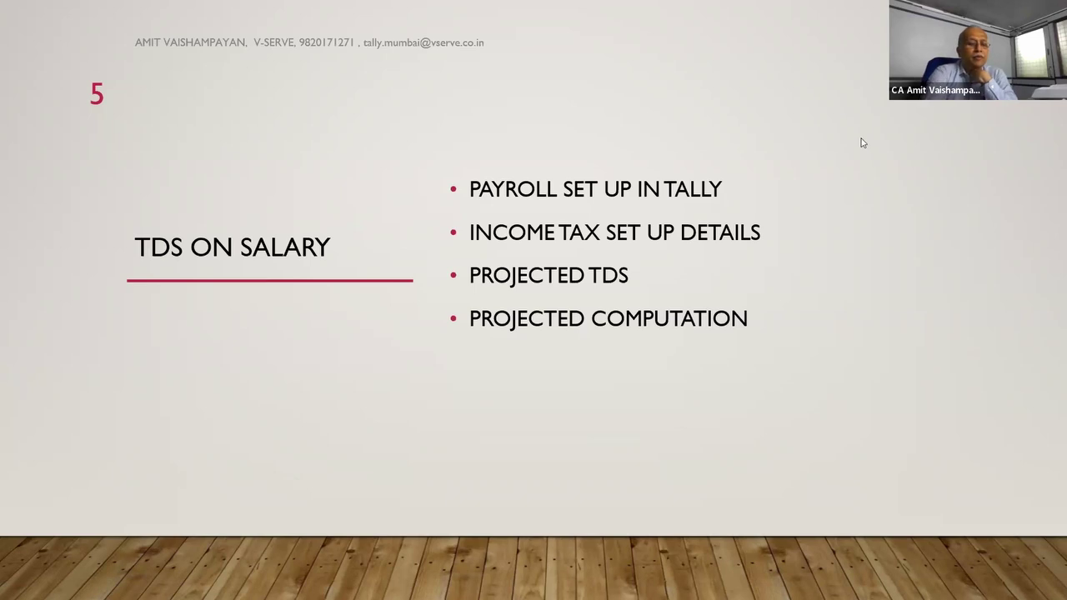
pyautogui.hotkey('alt', 'Tab')
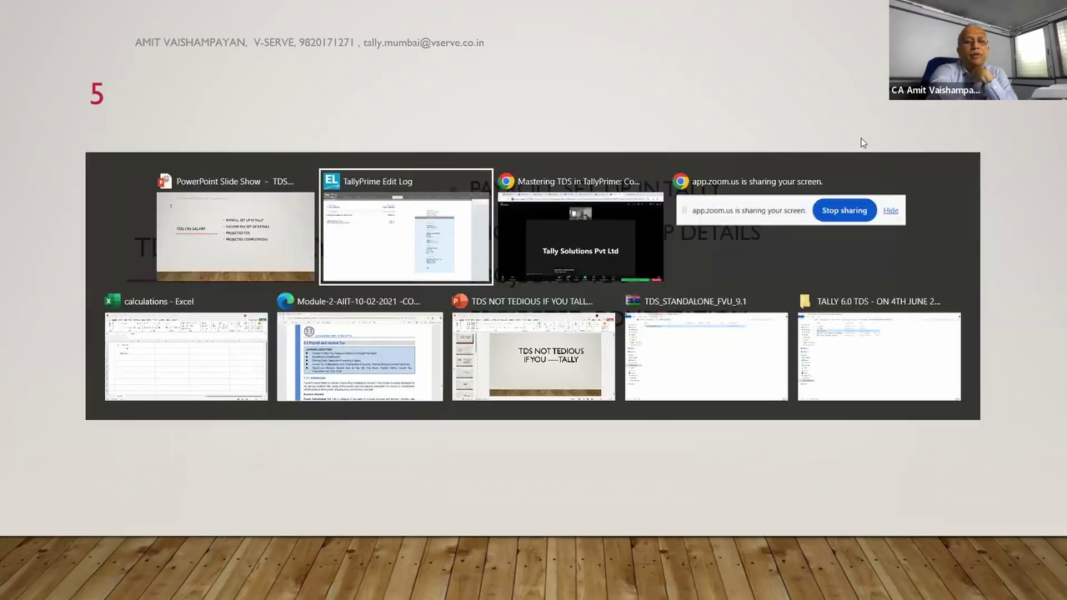
pyautogui.hotkey('alt', 'Tab')
pyautogui.hotkey('alt', 'Tab')
pyautogui.hotkey('alt', 'Tab')
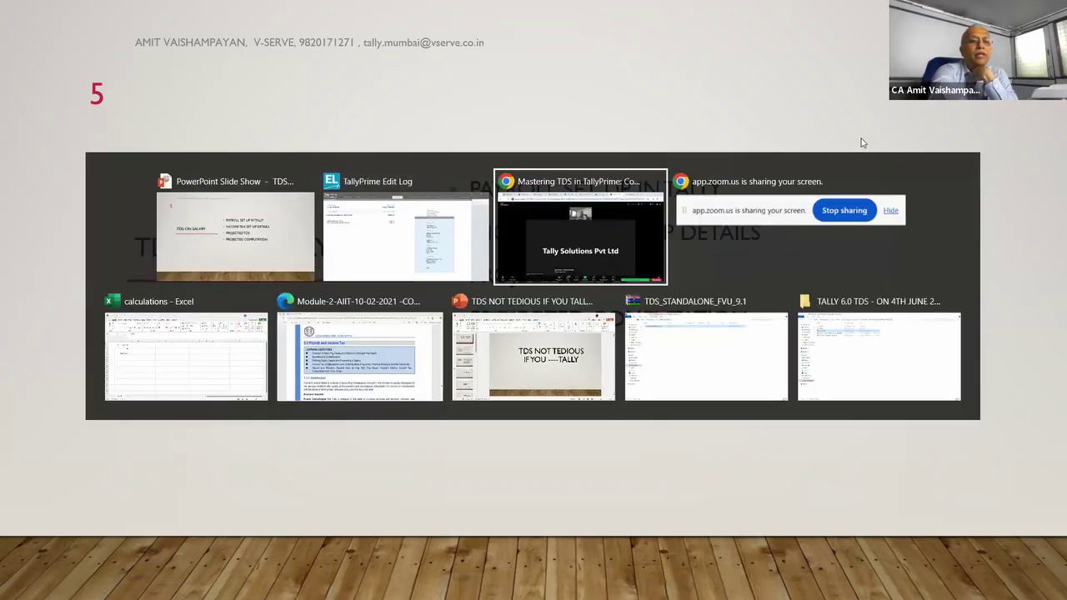
pyautogui.hotkey('alt', 'Tab')
pyautogui.hotkey('alt', 'Tab')
pyautogui.hotkey('alt', 'Tab')
pyautogui.hotkey('alt', 'Tab')
pyautogui.hotkey('alt', 'Tab')
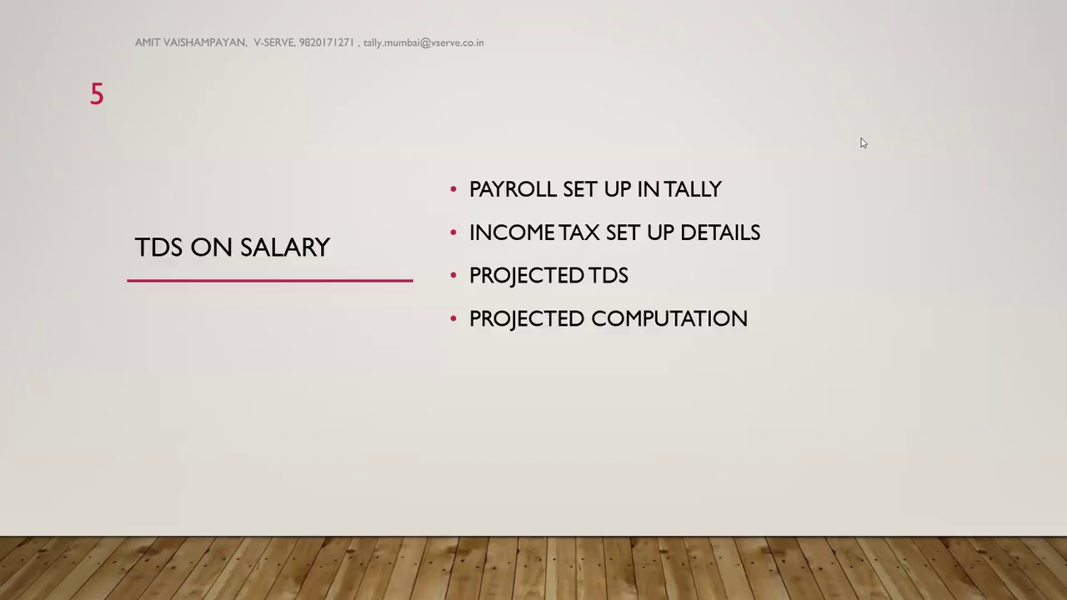
pyautogui.hotkey('alt', 'Tab')
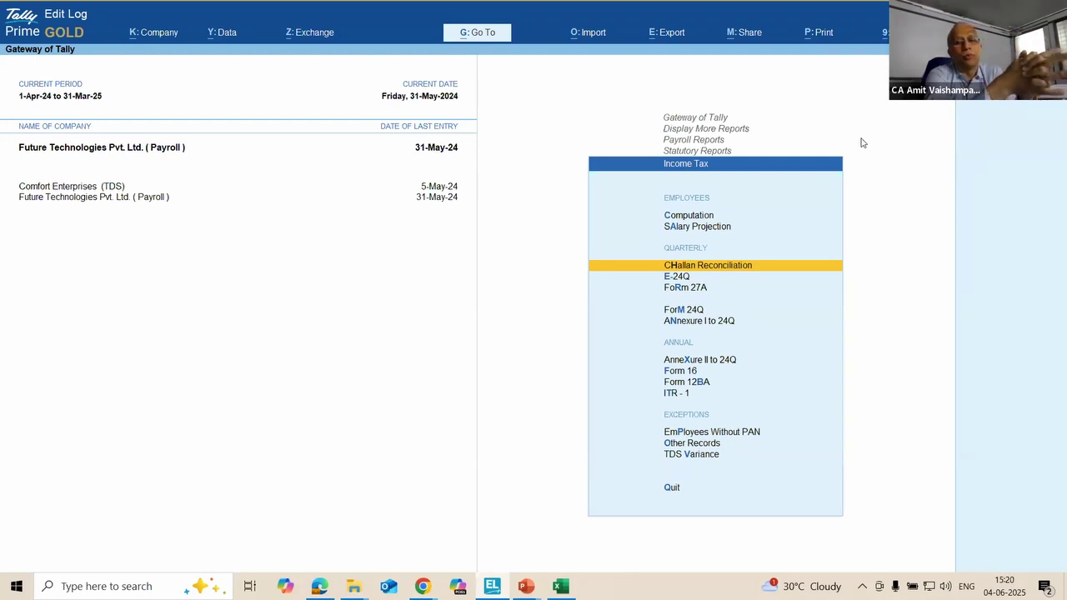
# Step: Leave the Income Tax and payroll reports and return to the Create option of the Gateway of Tally
pyautogui.press('Escape')
pyautogui.press('Escape')
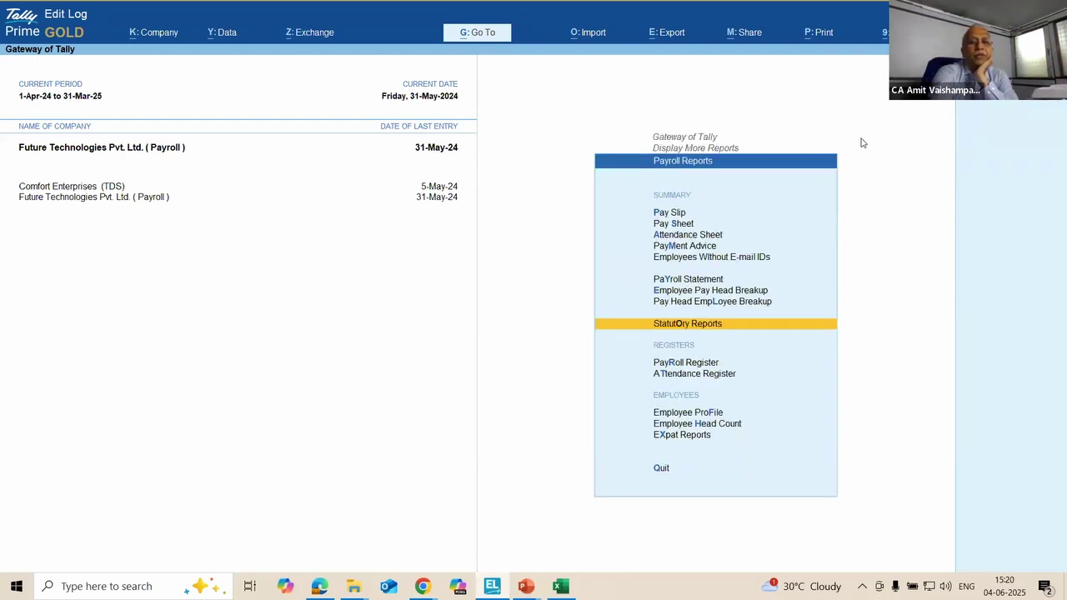
pyautogui.press('Escape')
pyautogui.press('Escape')
pyautogui.press('Up')
pyautogui.press('Up')
pyautogui.press('Up')
pyautogui.press('Up')
pyautogui.press('Up')
pyautogui.press('Up')
pyautogui.press('Up')
pyautogui.press('Up')
pyautogui.press('Up')
pyautogui.press('Up')
pyautogui.press('Up')
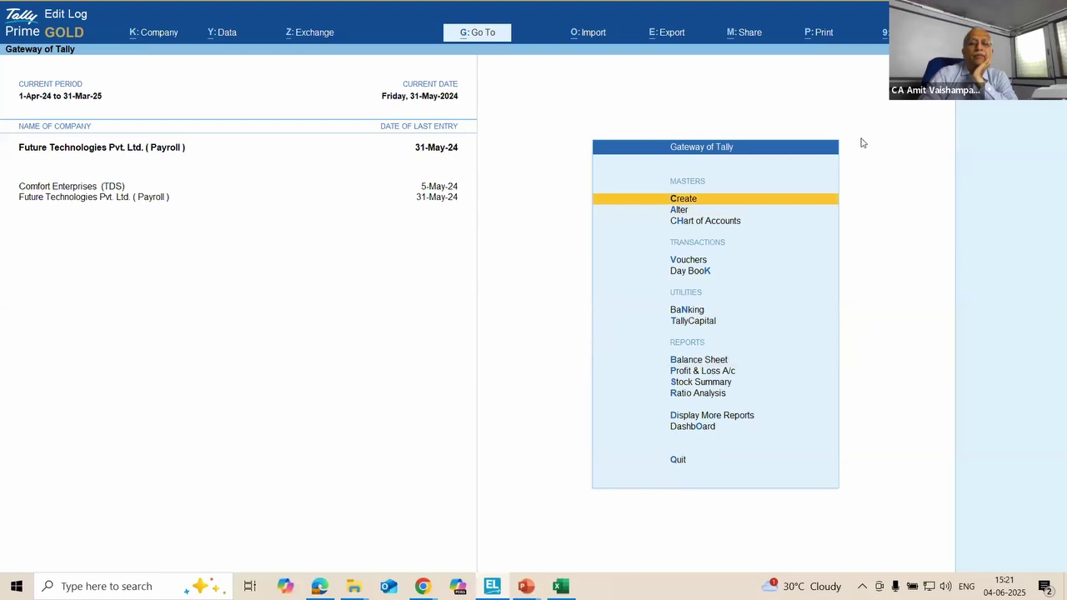
# Step: View the blank Pay Head creation form among the payroll masters, and quit it without creating a pay head
pyautogui.press('Return')
pyautogui.press('Down')
pyautogui.press('Down')
pyautogui.press('Down')
pyautogui.press('Down')
pyautogui.press('Down')
pyautogui.press('Down')
pyautogui.press('Down')
pyautogui.press('Down')
pyautogui.press('Down')
pyautogui.press('Down')
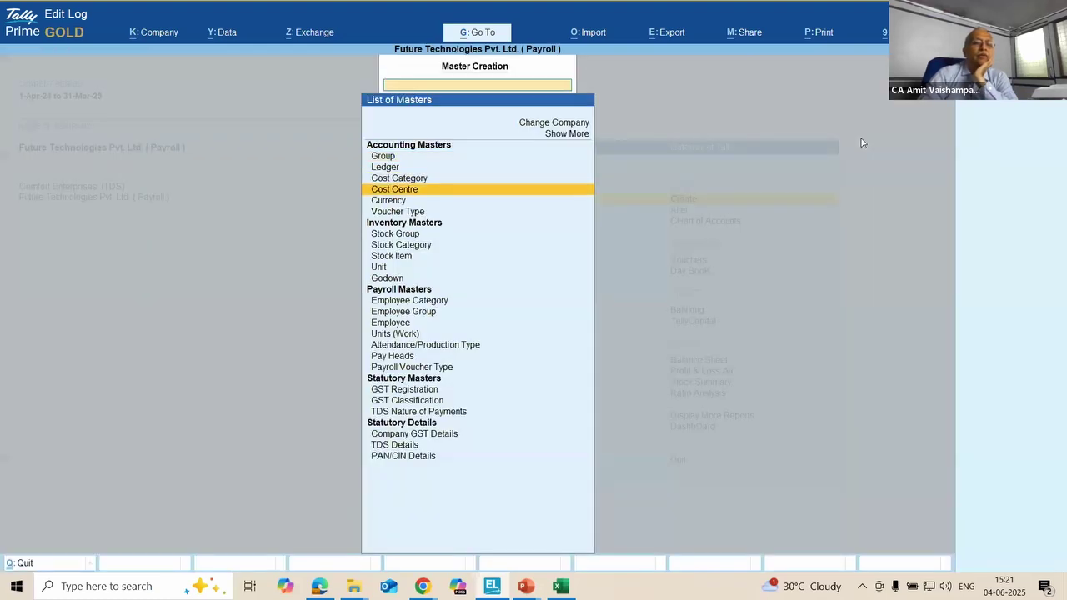
pyautogui.press('Down')
pyautogui.press('Down')
pyautogui.press('Down')
pyautogui.press('Down')
pyautogui.press('Down')
pyautogui.press('Down')
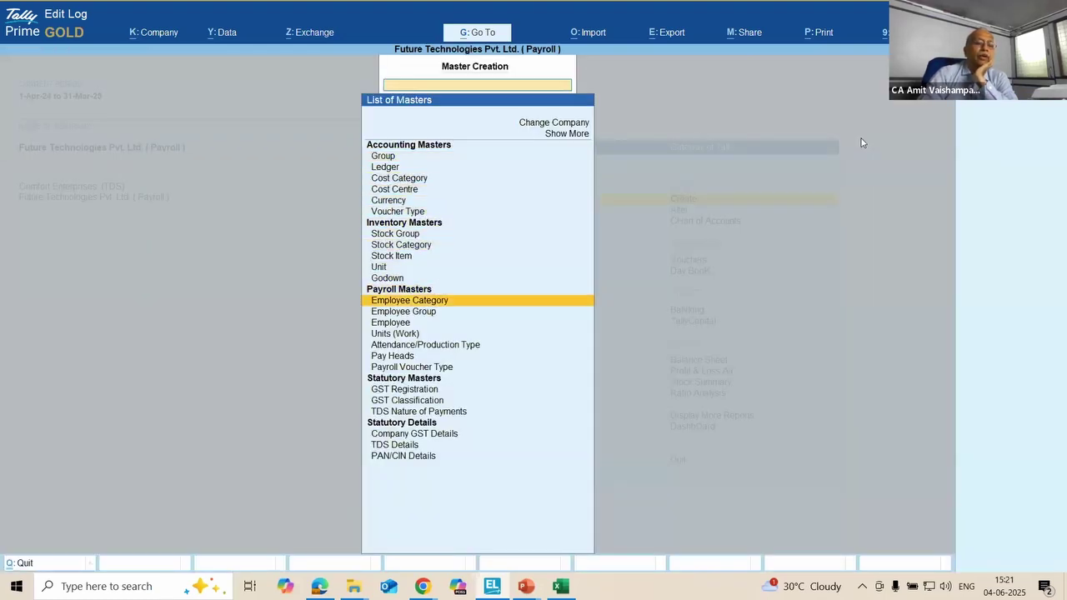
pyautogui.press('Return')
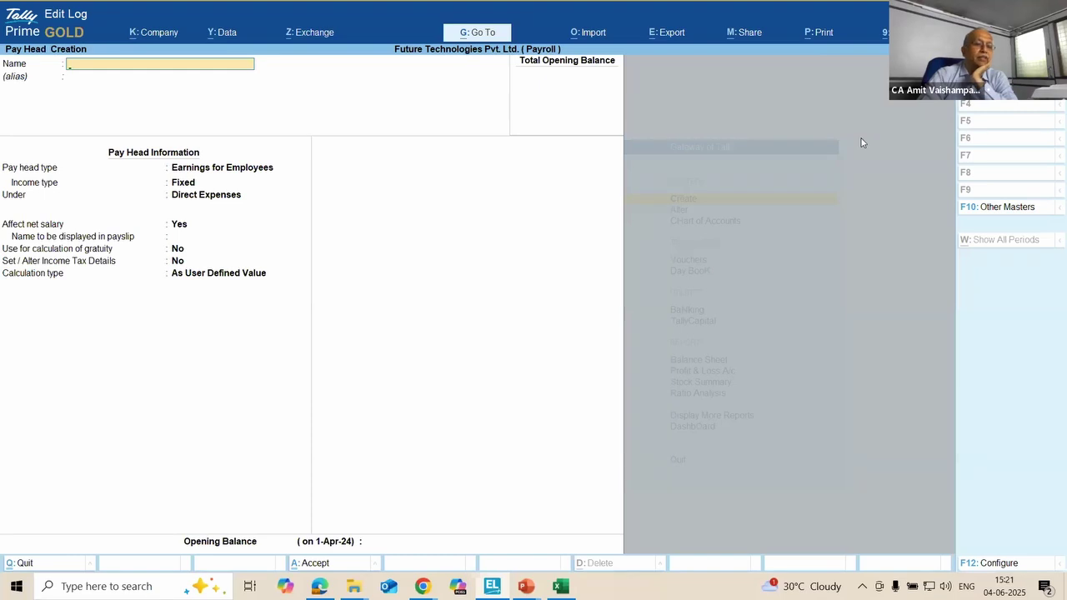
pyautogui.press('Escape')
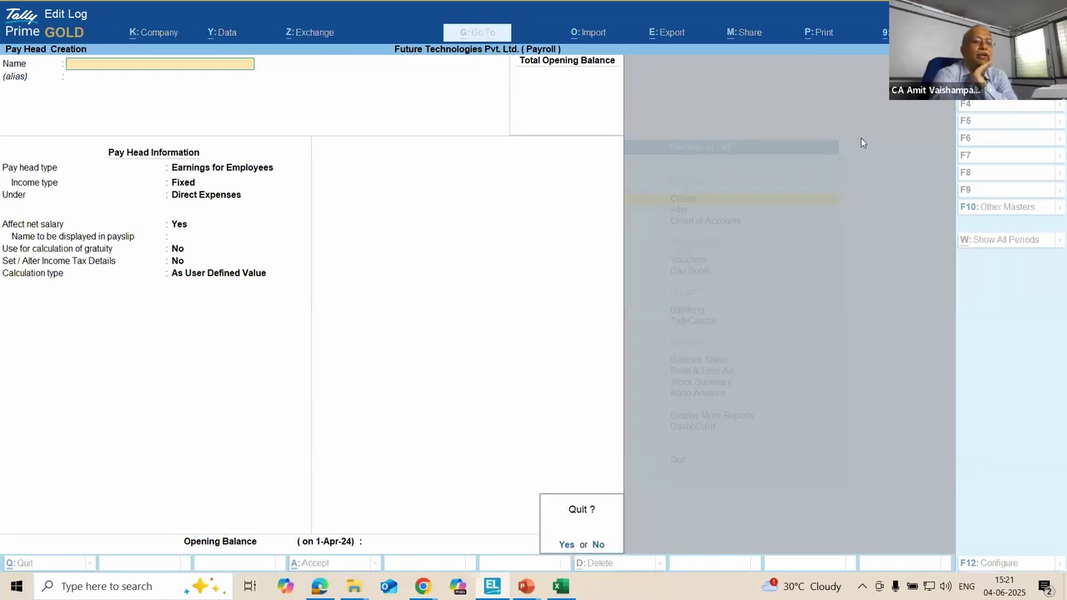
pyautogui.press('y')
pyautogui.press('Escape')
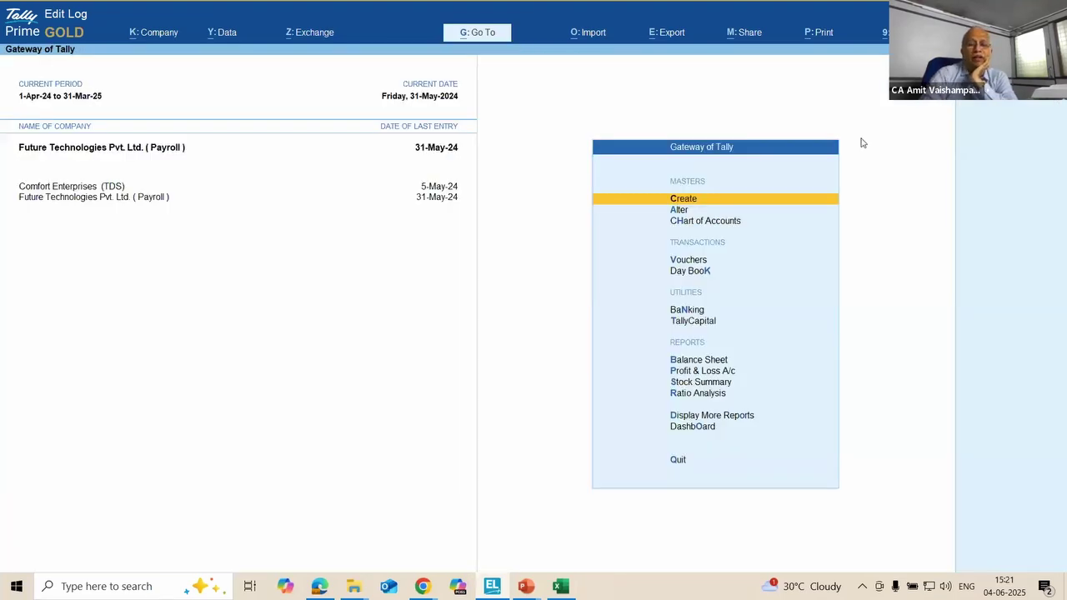
# Step: Examine the company's ledgers in the Chart of Accounts in Ledger View, and return to the Gateway of Tally
pyautogui.press('Down')
pyautogui.press('Down')
pyautogui.press('Return')
pyautogui.press('Down')
pyautogui.press('Down')
pyautogui.press('Down')
pyautogui.press('Up')
pyautogui.press('Up')
pyautogui.press('Up')
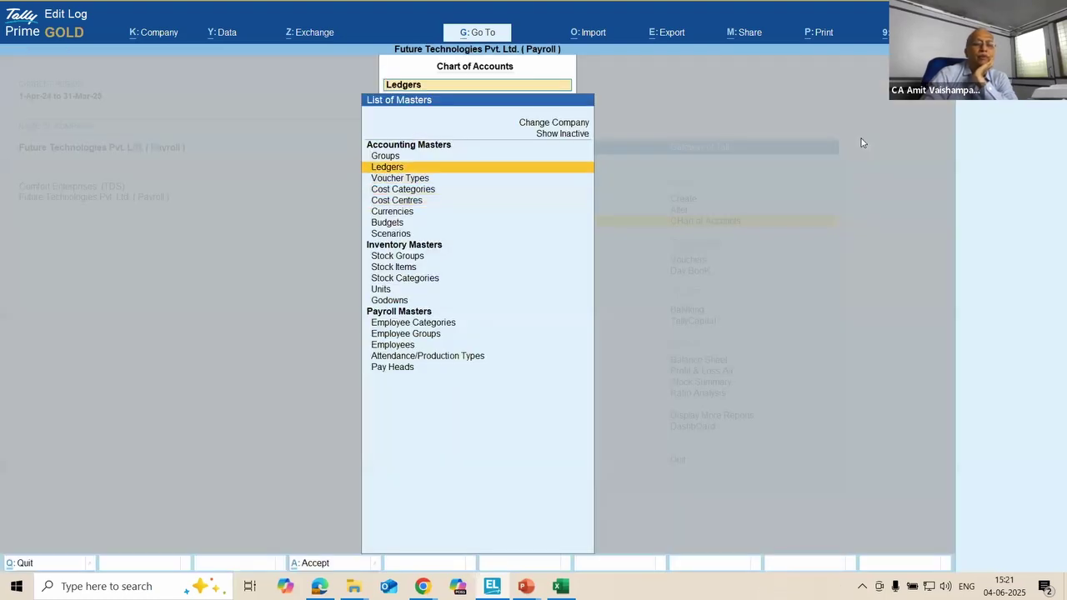
pyautogui.press('Return')
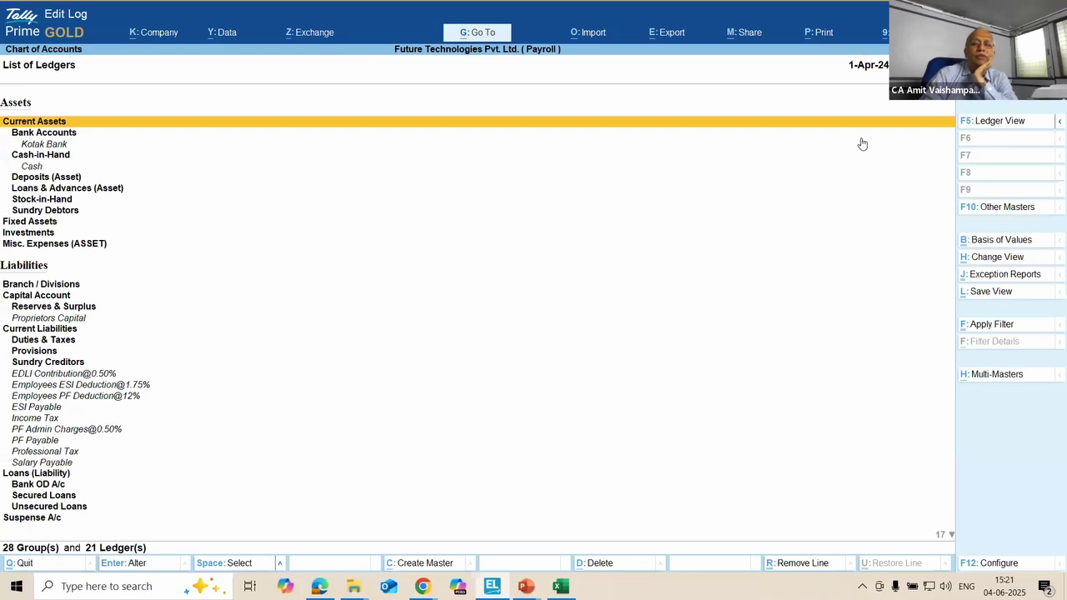
pyautogui.click(1003, 125)
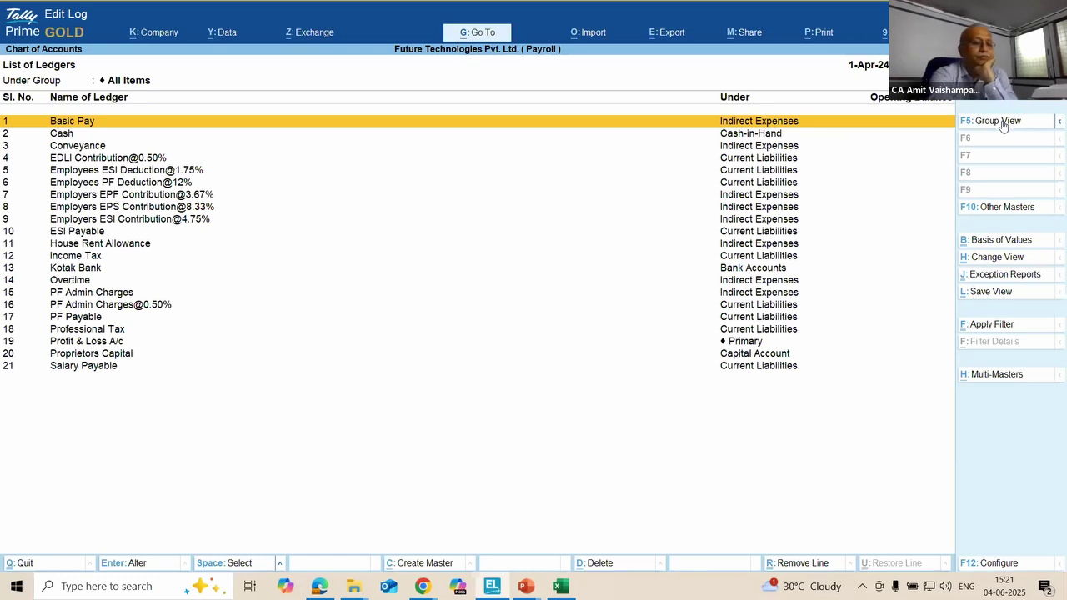
pyautogui.press('Escape')
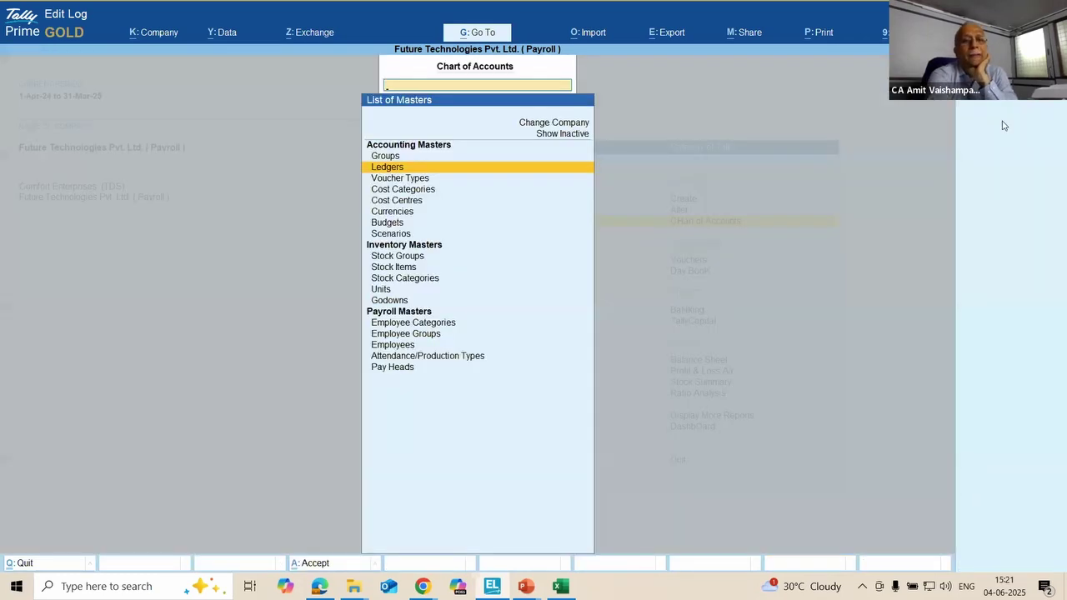
pyautogui.press('Escape')
pyautogui.press('Escape')
pyautogui.press('Escape')
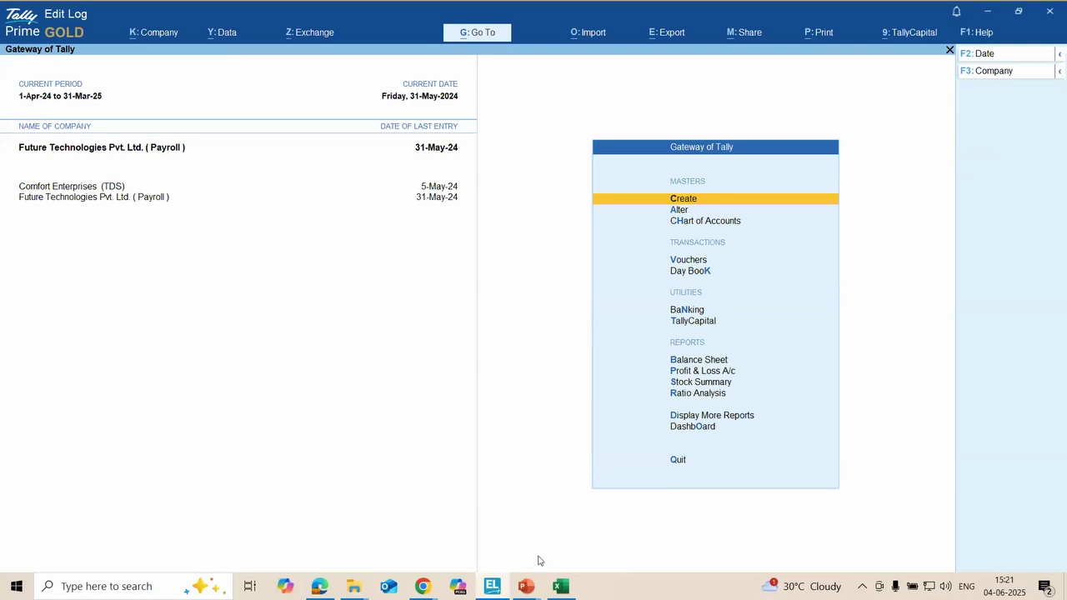
# Step: Advance the PowerPoint slide show to Enable TDS in Tally, and make Comfort Enterprises (TDS) the active company in TallyPrime
pyautogui.hotkey('alt', 'Tab')
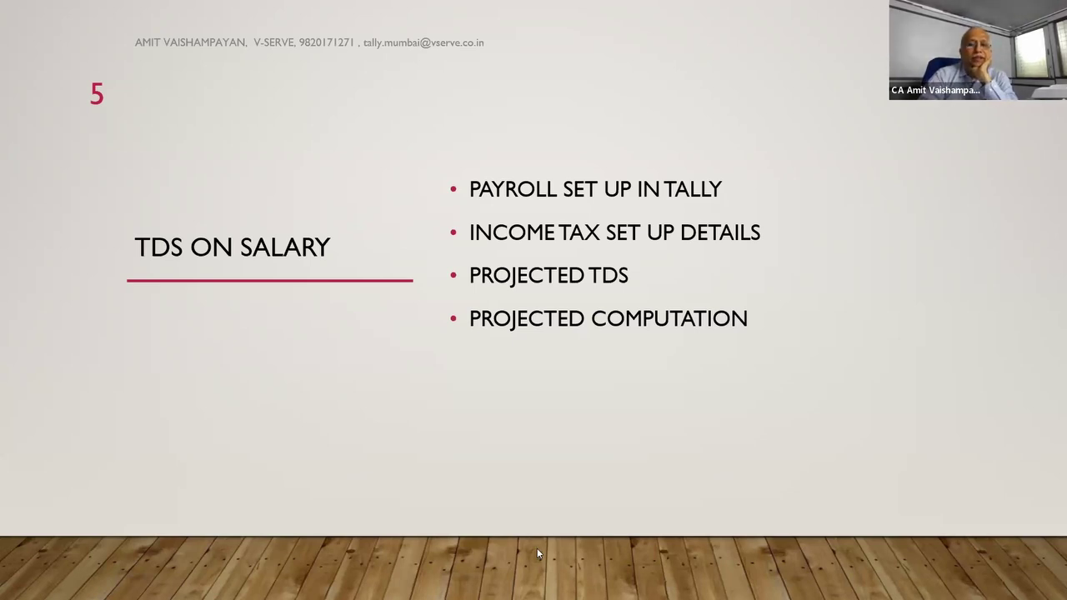
pyautogui.press('Right')
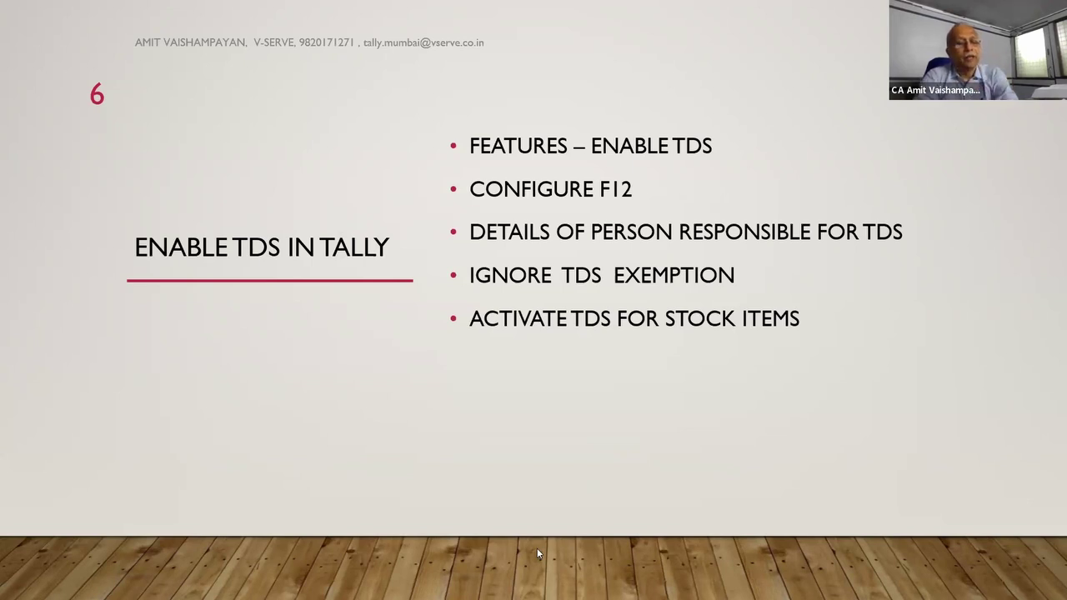
pyautogui.hotkey('alt', 'Tab')
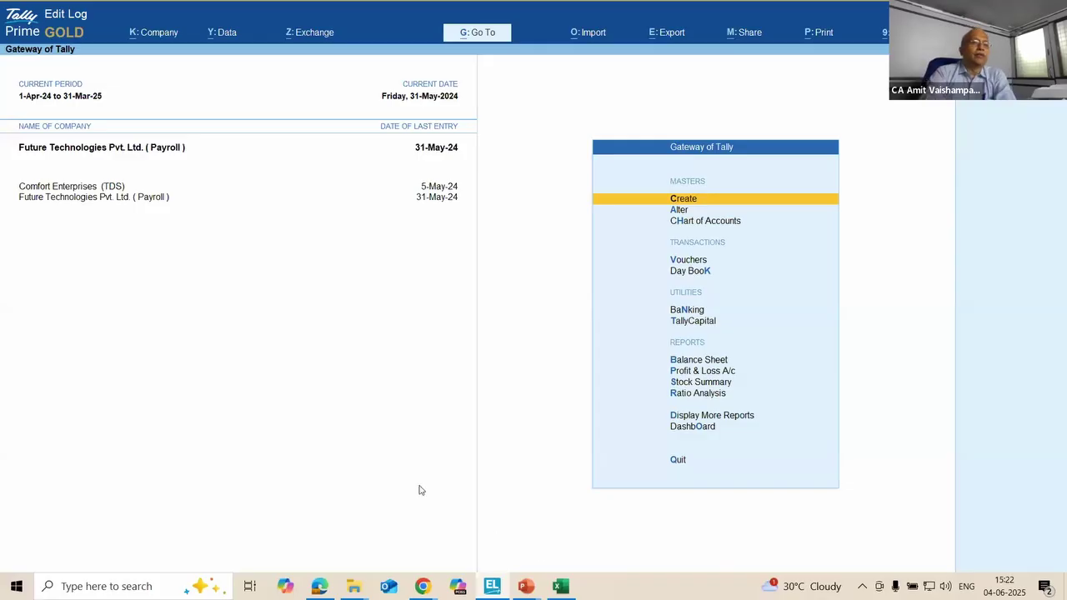
pyautogui.click(97, 187)
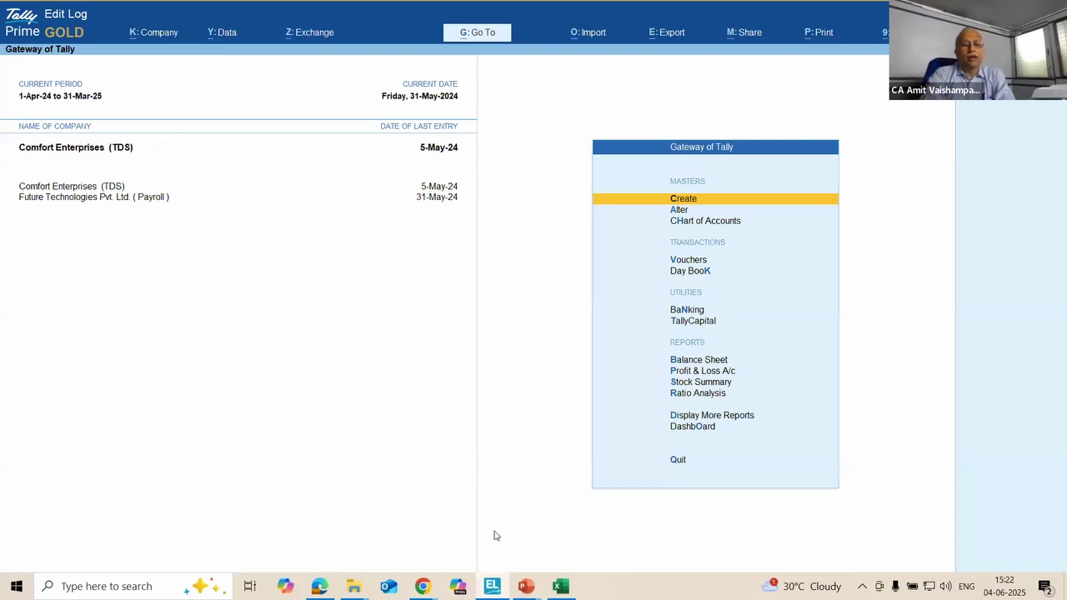
# Step: Switch to the Module-2 AIIT PDF in Microsoft Edge and go to page 309
pyautogui.click(320, 587)
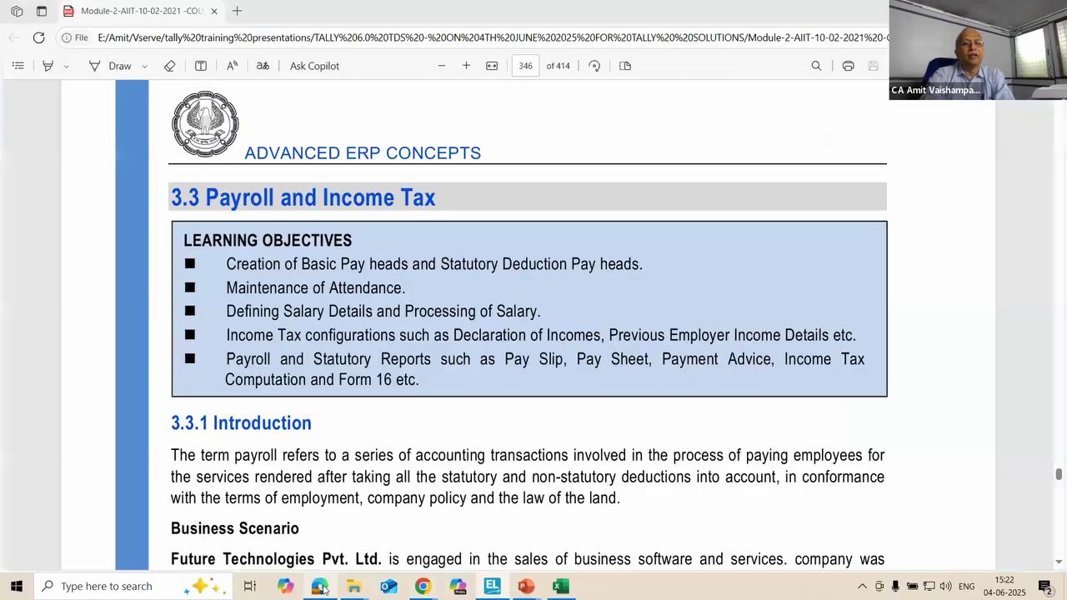
pyautogui.click(532, 66)
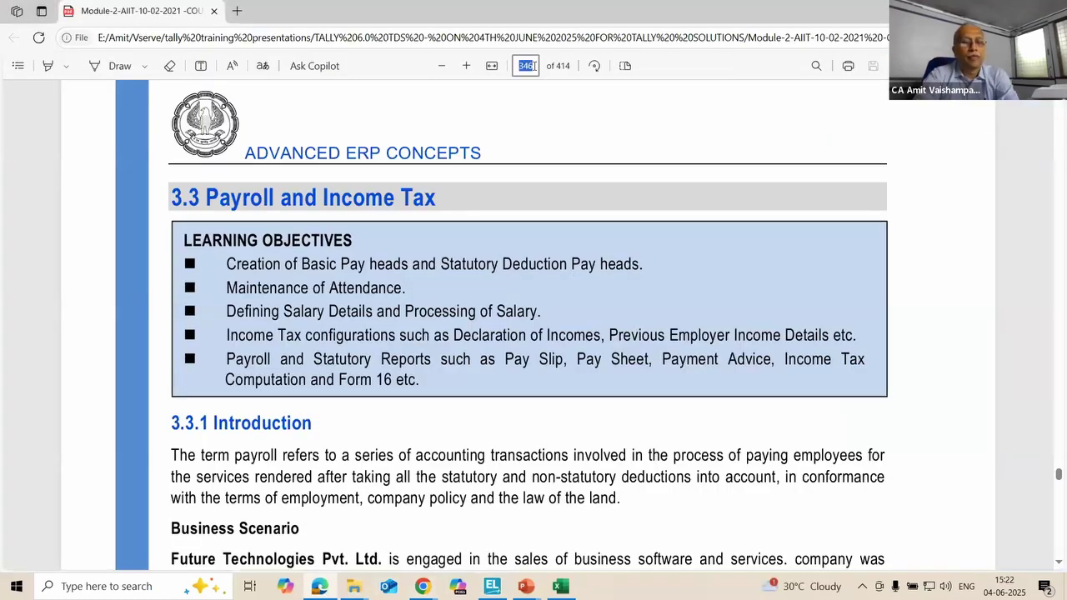
pyautogui.write('309')
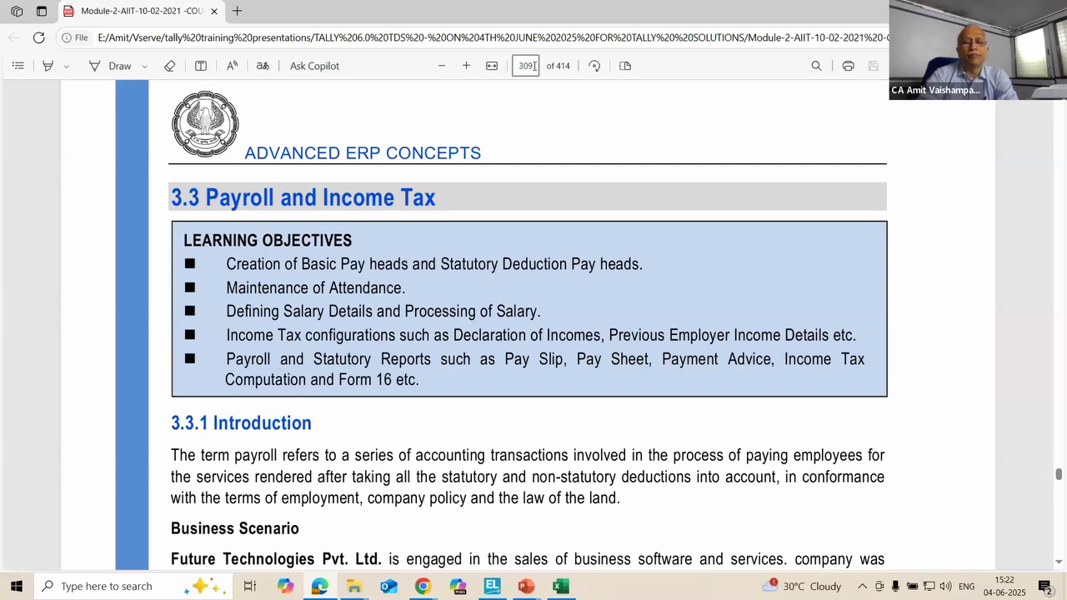
pyautogui.press('Return')
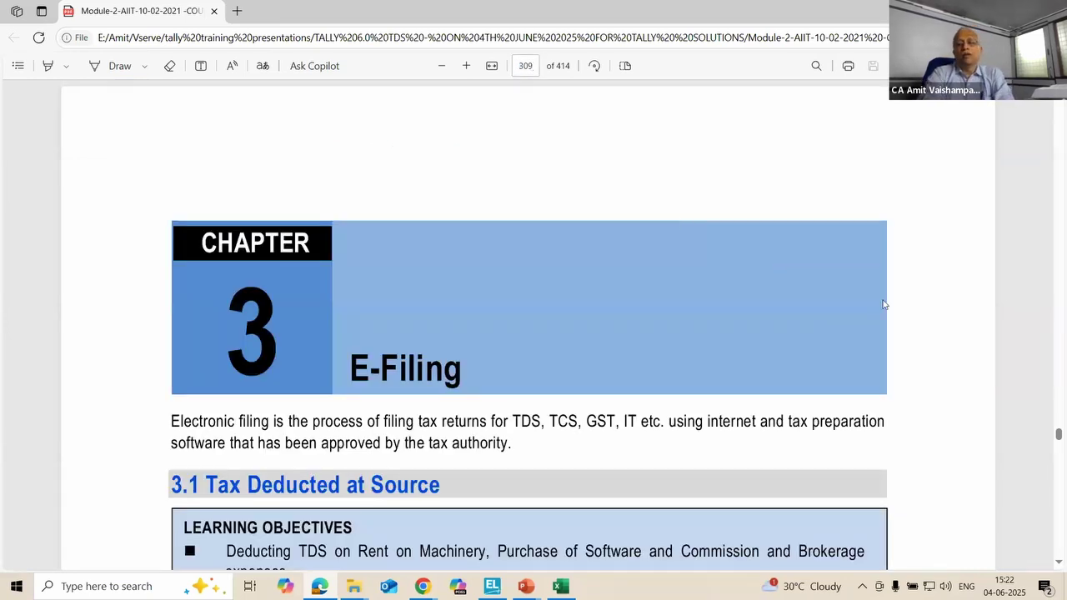
# Step: Read section 3.1 Tax Deducted at Source, covering its learning objectives, introduction and Setting up TDS in Tally
pyautogui.click(1060, 565)
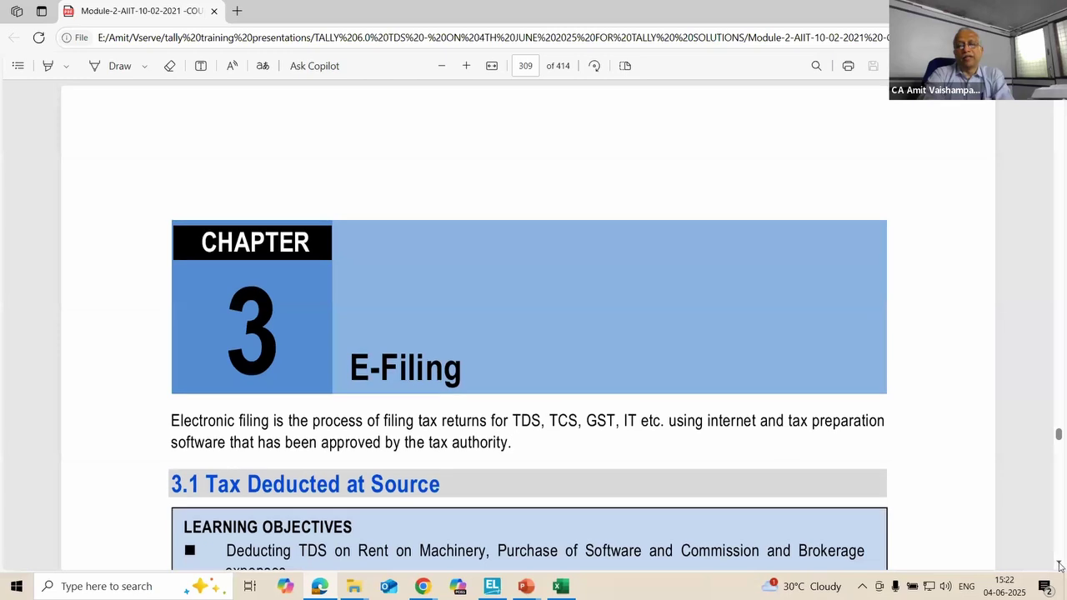
pyautogui.click(1059, 566)
pyautogui.click(1060, 566)
pyautogui.click(1059, 565)
pyautogui.click(1060, 565)
pyautogui.click(1060, 565)
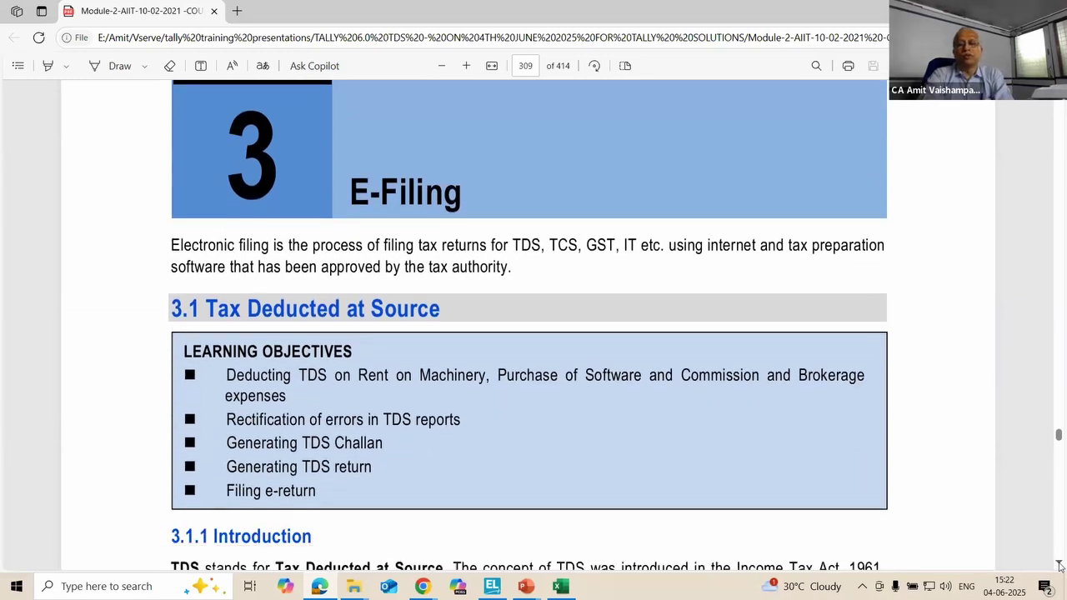
pyautogui.click(1060, 565)
pyautogui.click(1059, 565)
pyautogui.click(1060, 565)
pyautogui.click(1060, 566)
pyautogui.click(1059, 566)
pyautogui.click(1060, 565)
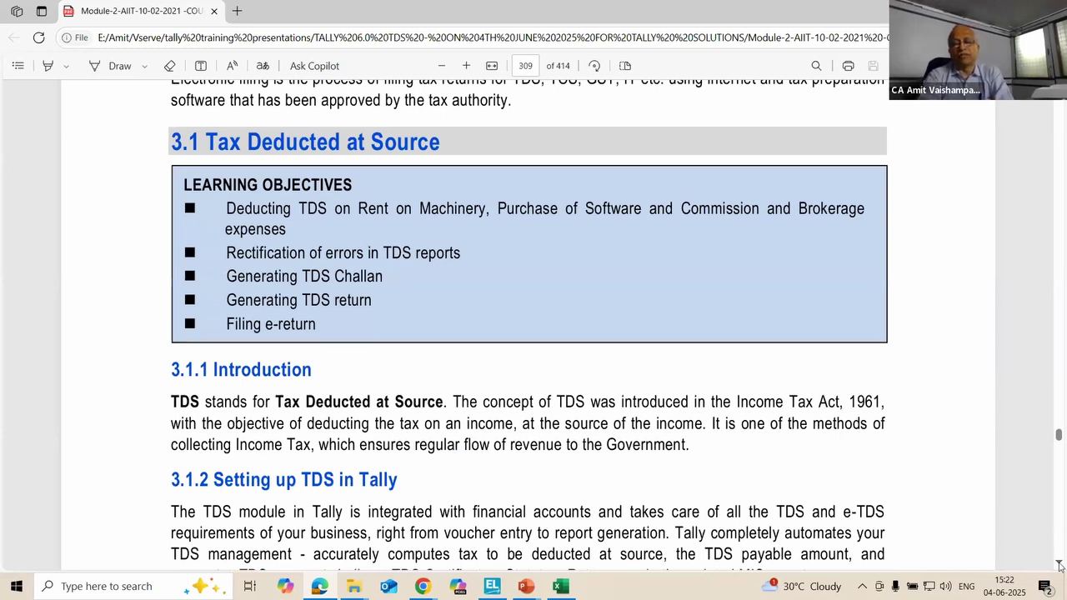
pyautogui.click(1059, 565)
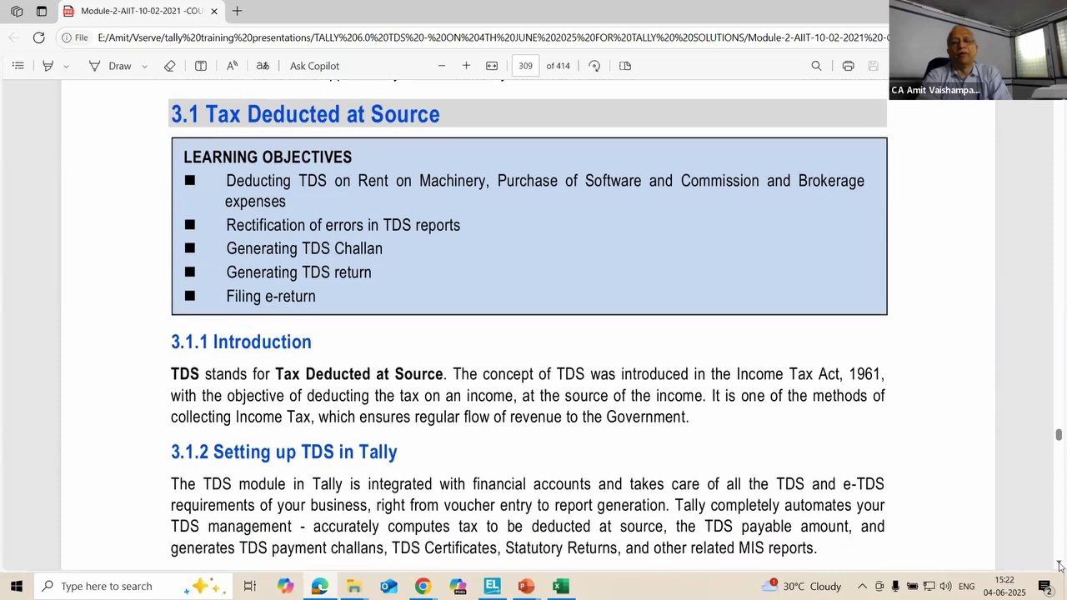
pyautogui.click(1060, 566)
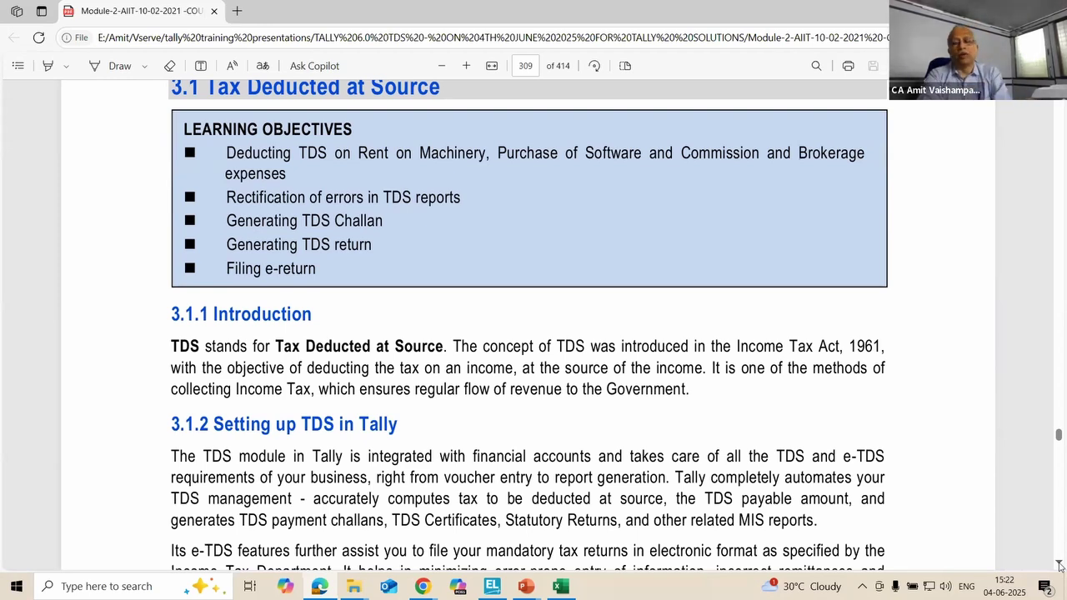
pyautogui.click(1060, 566)
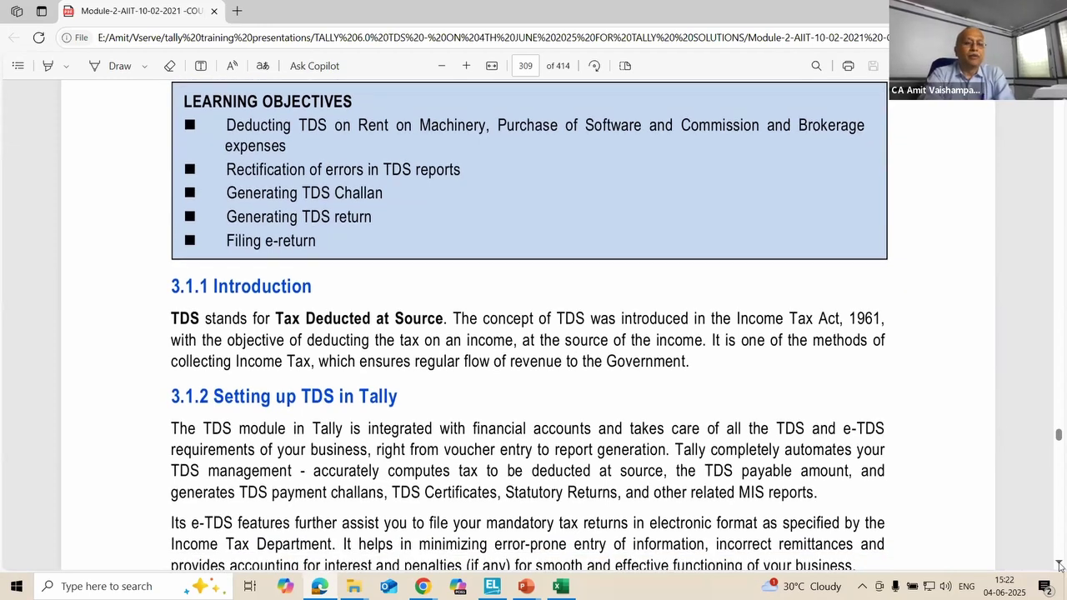
pyautogui.click(1061, 566)
pyautogui.click(1061, 567)
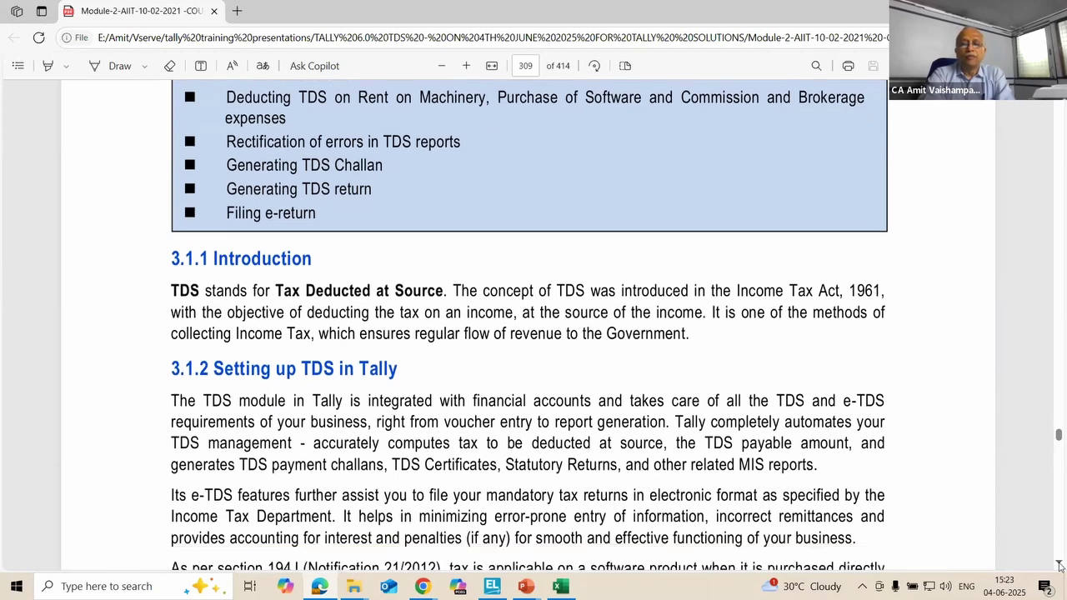
# Step: Read on through the section 194J software purchase rule to the Comfort Enterprises business scenario on pages 309 and 310
pyautogui.click(1061, 566)
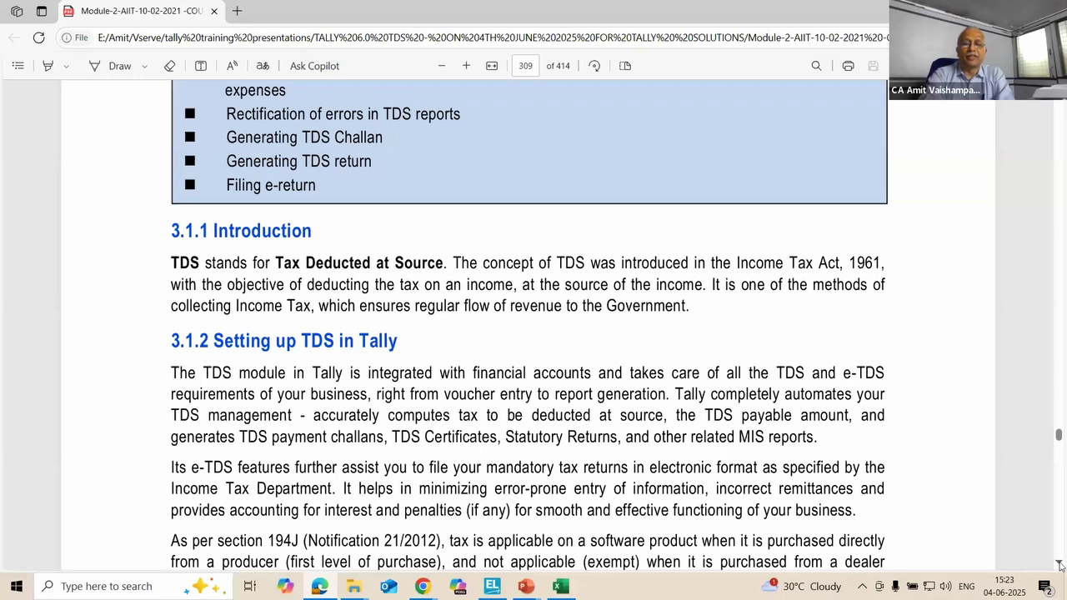
pyautogui.click(1061, 566)
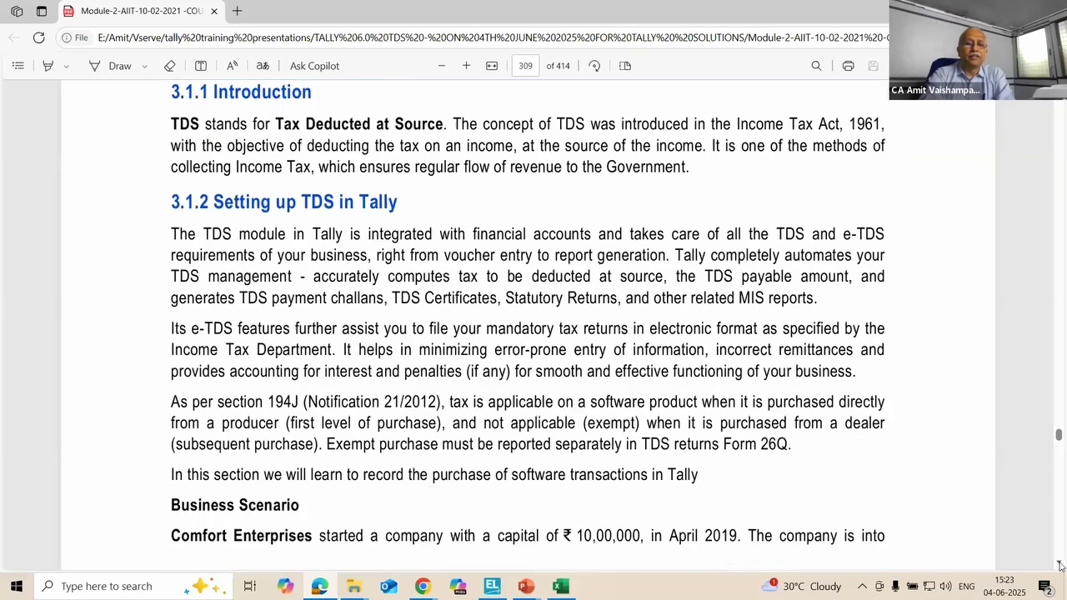
pyautogui.click(1060, 566)
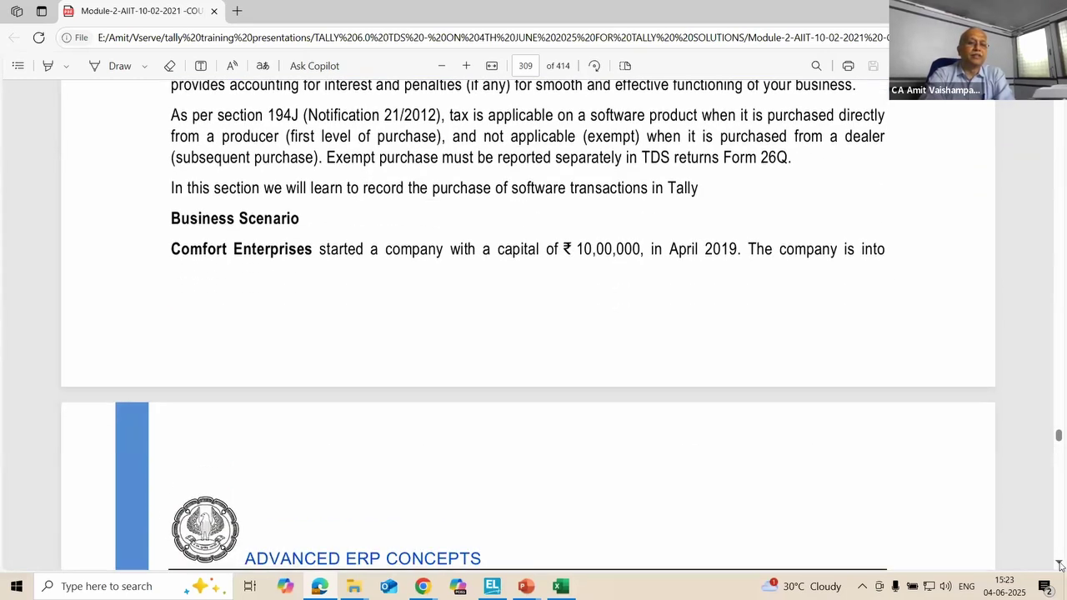
pyautogui.click(1060, 566)
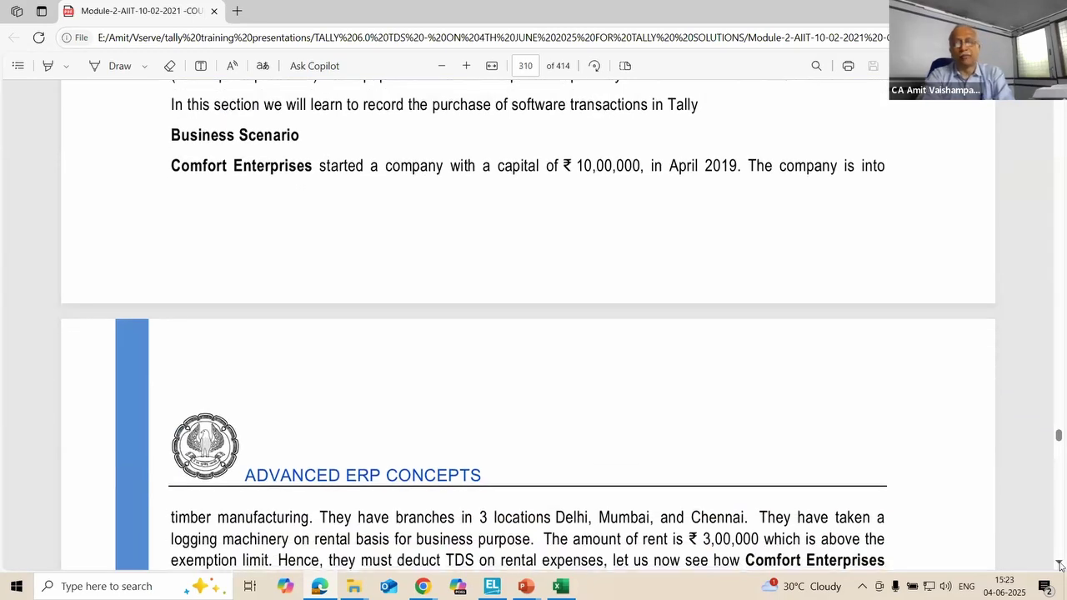
# Step: Switch to TallyPrime and check the Enable Tax Deducted at Source (TDS) setting in Comfort Enterprises (TDS)'s company features, leaving without saving
pyautogui.hotkey('alt', 'Tab')
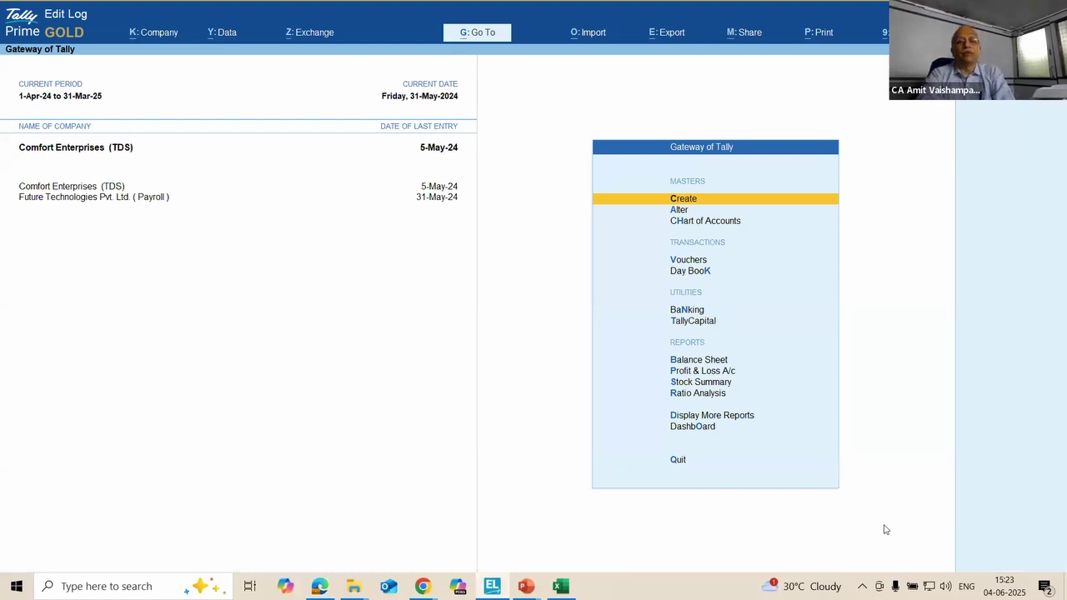
pyautogui.click(156, 34)
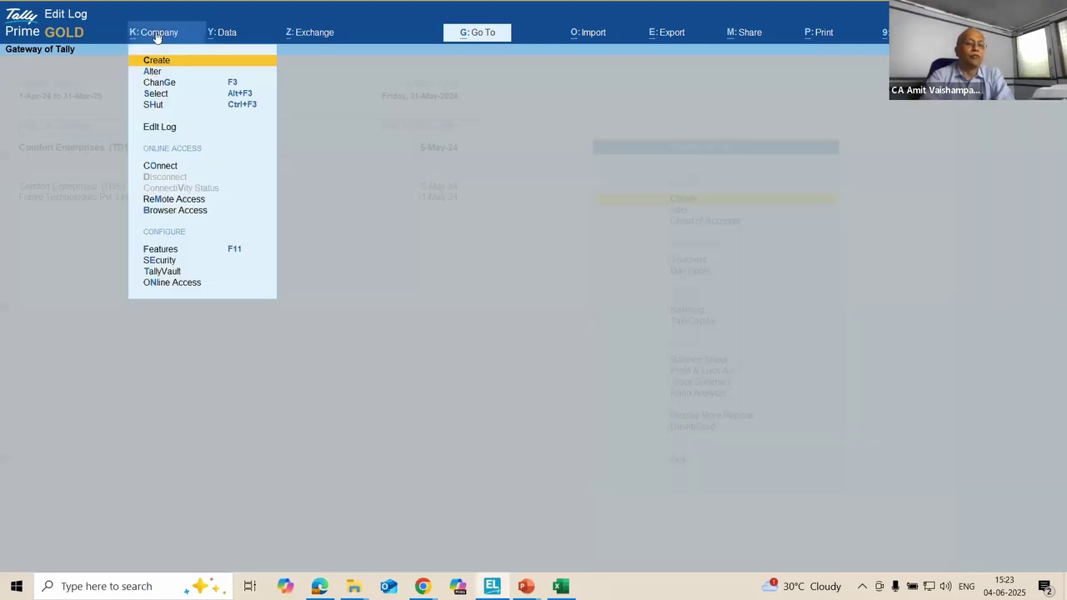
pyautogui.press('Down')
pyautogui.press('Down')
pyautogui.press('Down')
pyautogui.press('Down')
pyautogui.press('Down')
pyautogui.press('Down')
pyautogui.press('Down')
pyautogui.press('Down')
pyautogui.press('Down')
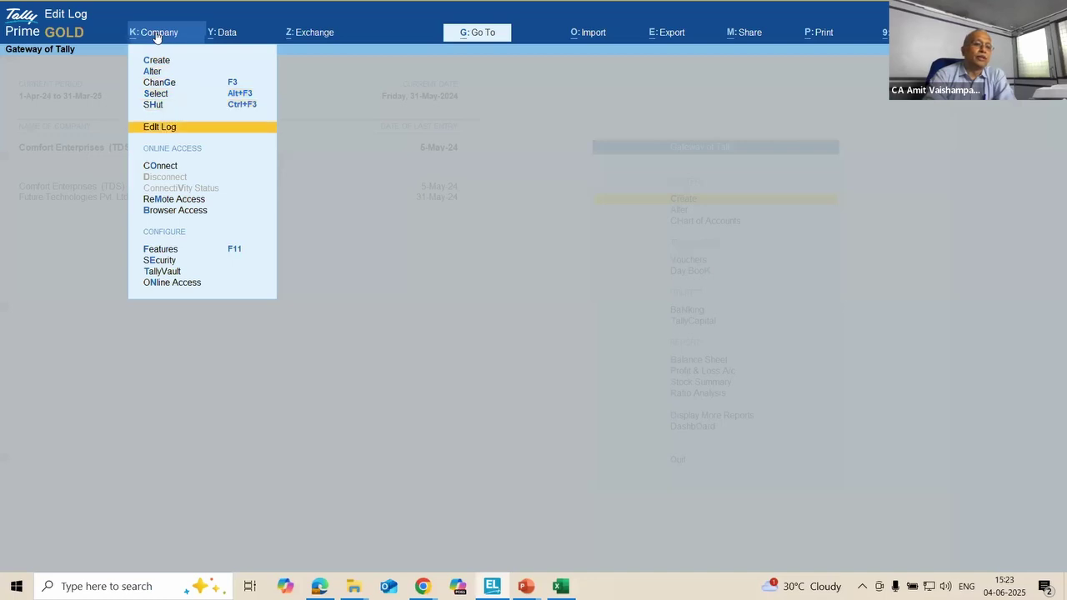
pyautogui.press('Return')
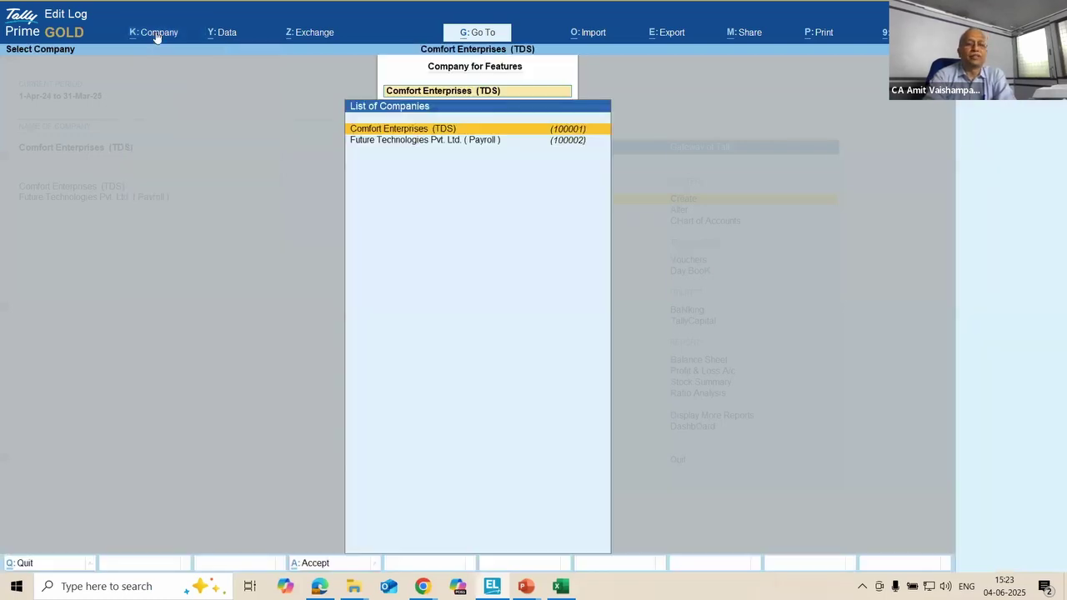
pyautogui.press('Return')
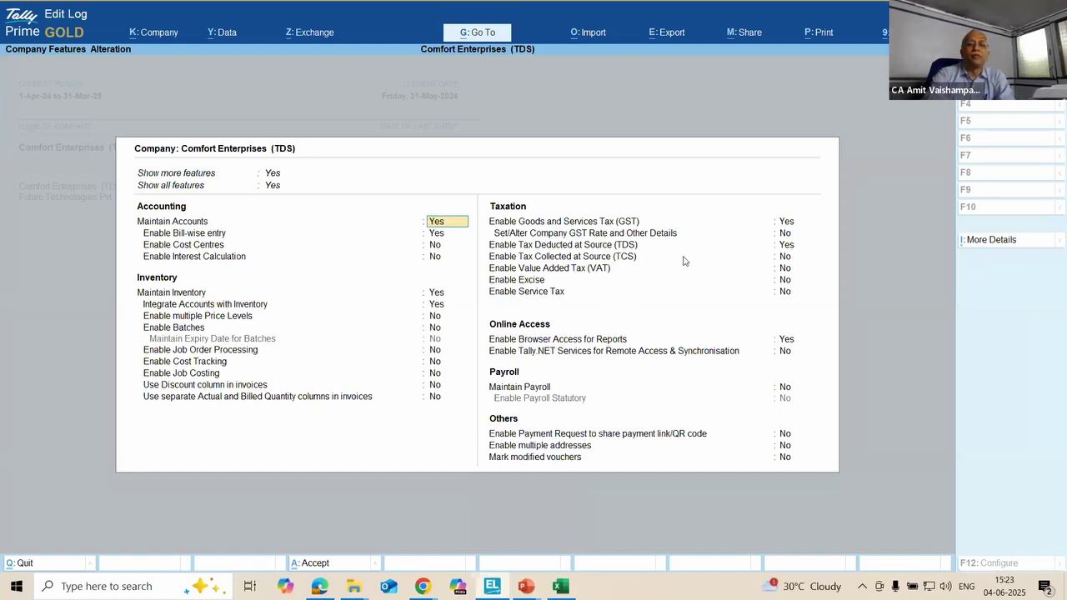
pyautogui.click(784, 245)
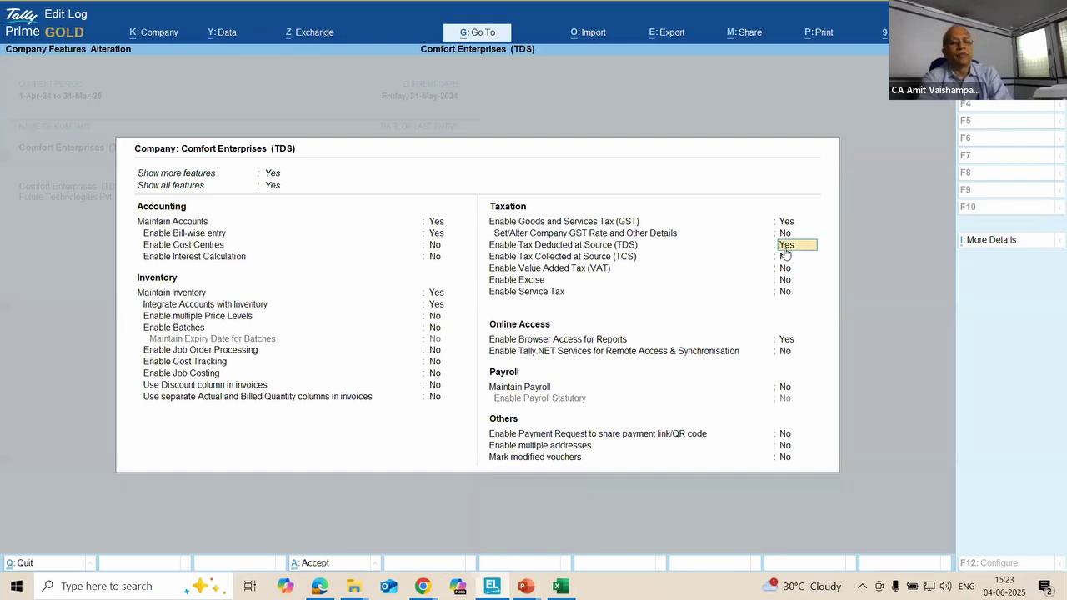
pyautogui.press('BackSpace')
pyautogui.press('Escape')
pyautogui.press('y')
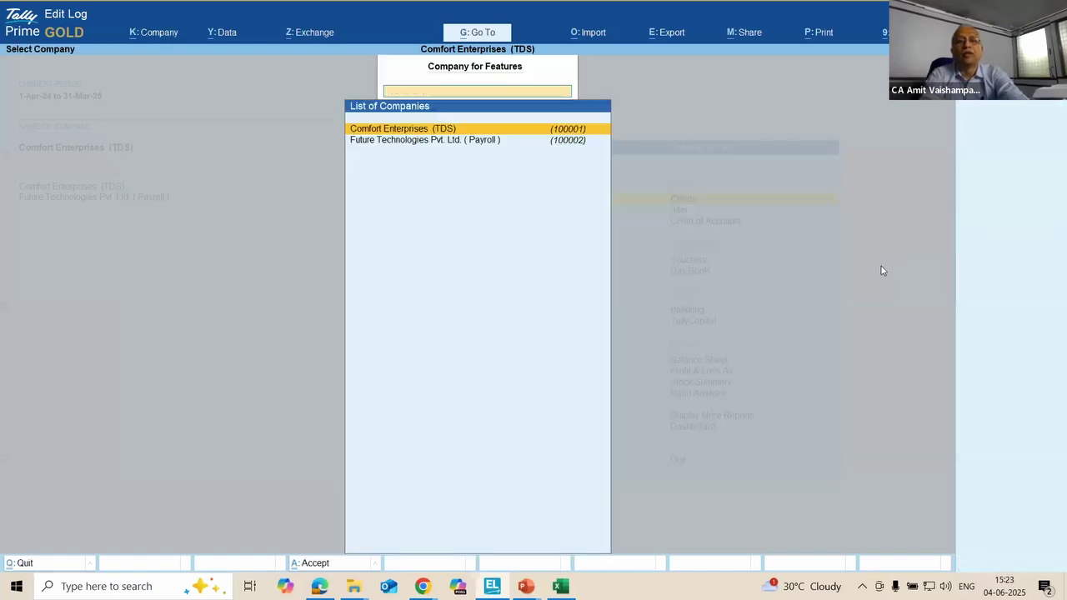
pyautogui.press('Escape')
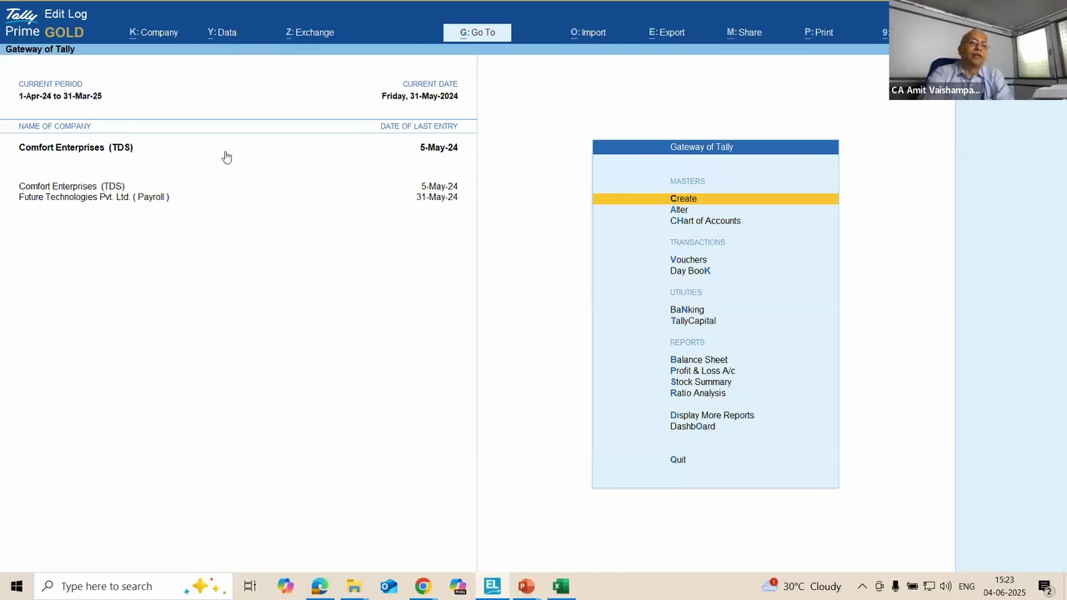
# Step: View the license information, and check the Release entry in TallyPrime's About details
pyautogui.click(65, 36)
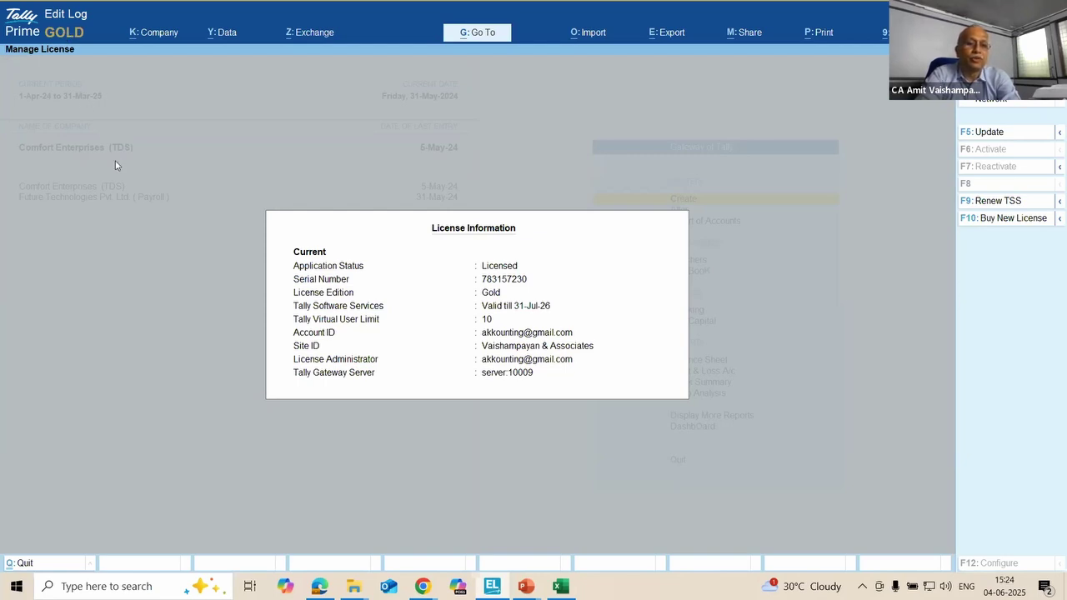
pyautogui.press('Escape')
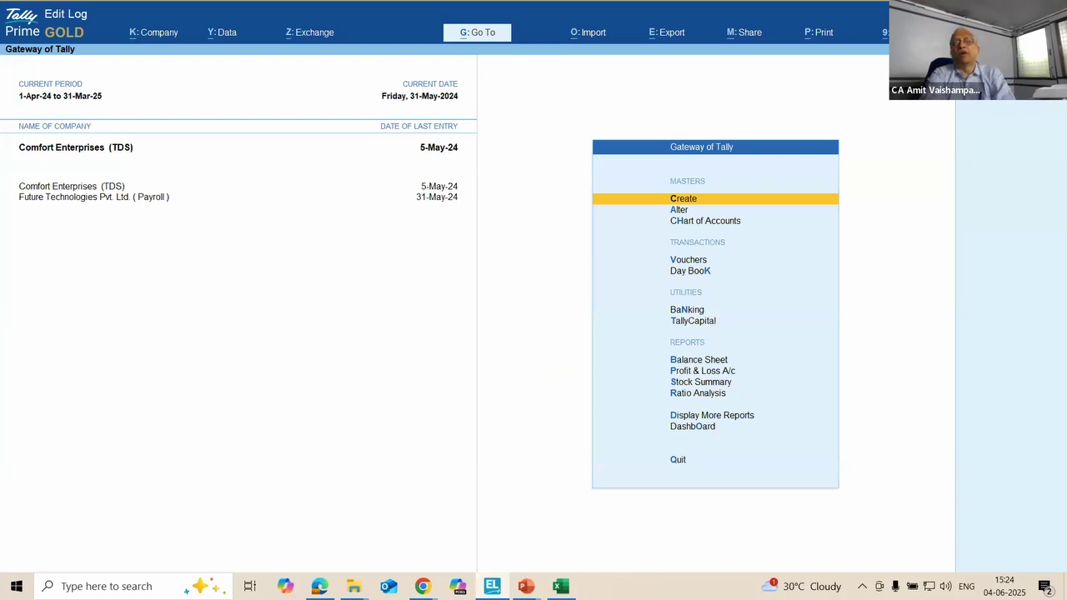
pyautogui.press('F1')
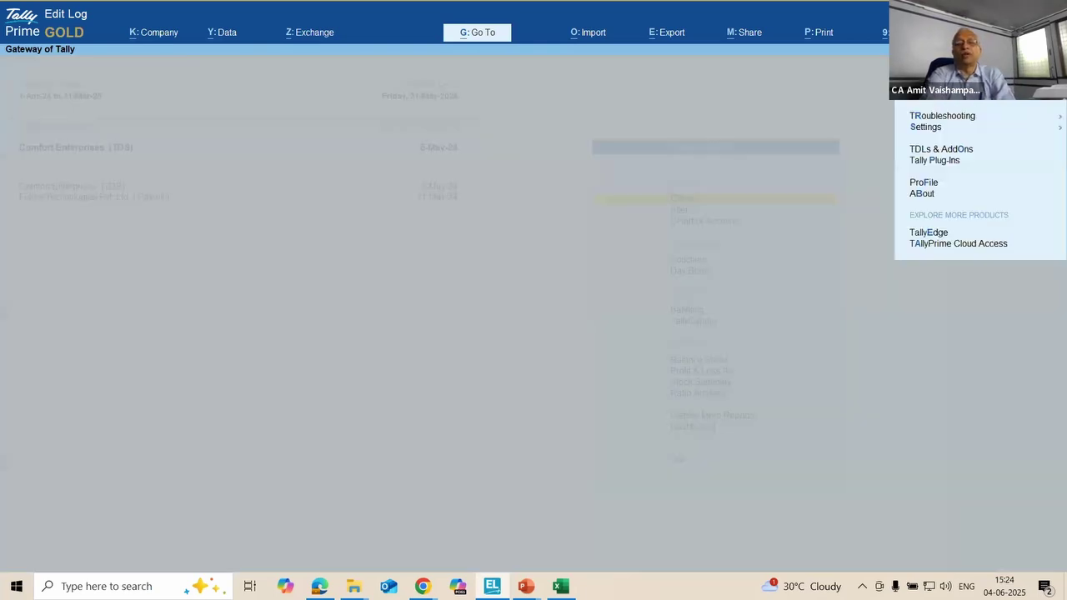
pyautogui.click(922, 194)
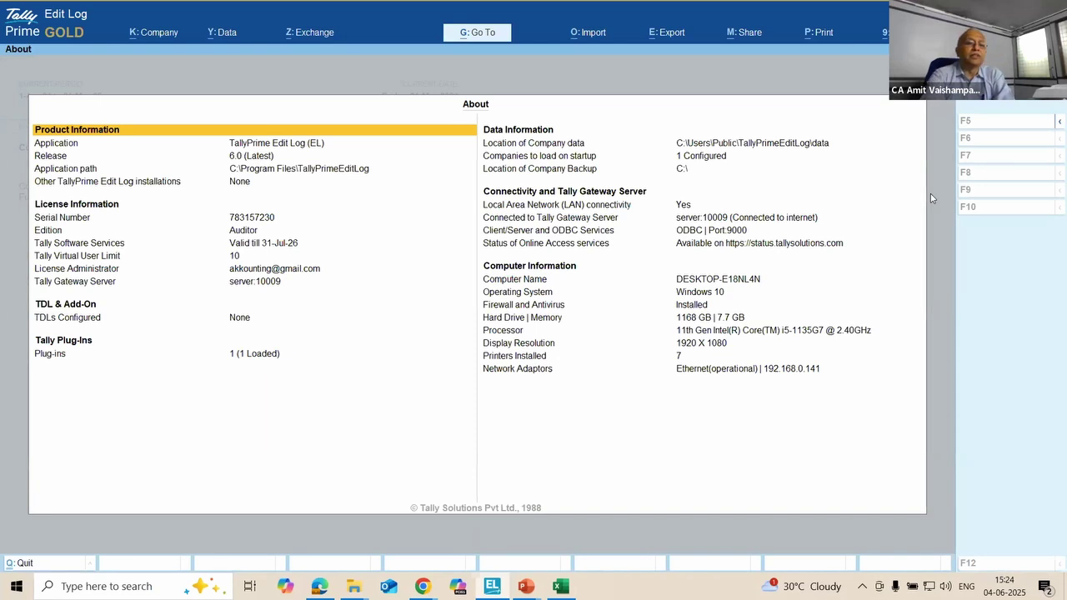
pyautogui.press('Down')
pyautogui.press('Down')
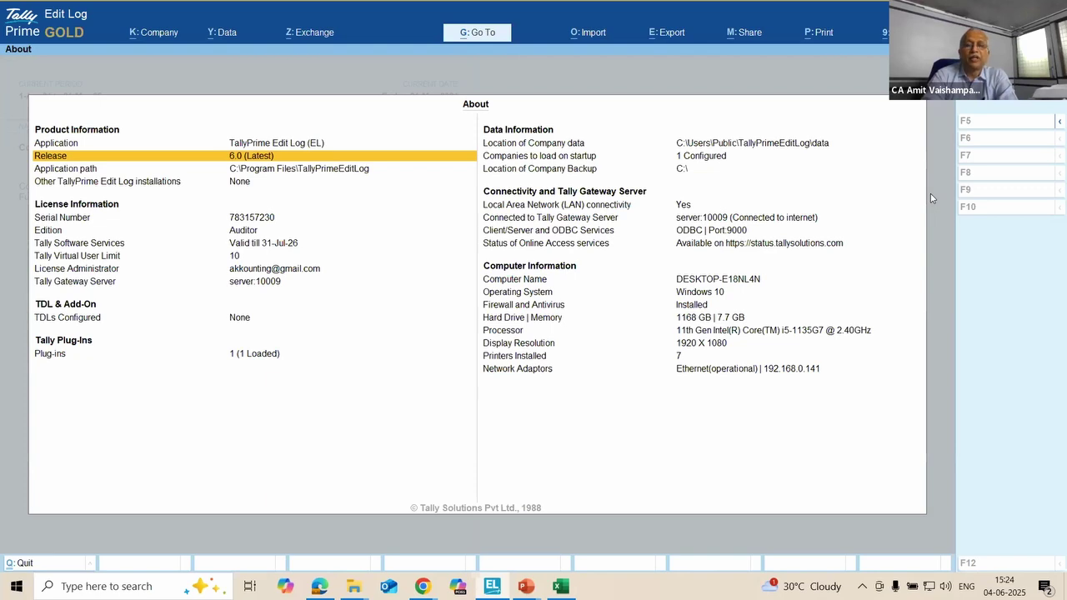
# Step: Open the web page for Status of Online Access services from the About details
pyautogui.press('Right')
pyautogui.press('Down')
pyautogui.press('Down')
pyautogui.press('Down')
pyautogui.press('Down')
pyautogui.press('Down')
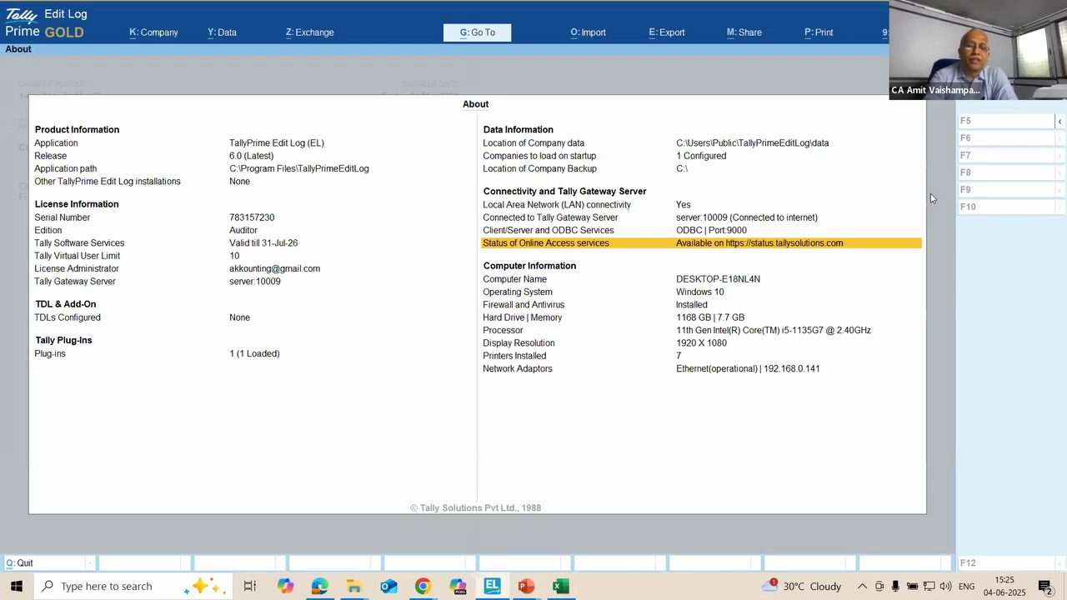
pyautogui.press('Return')
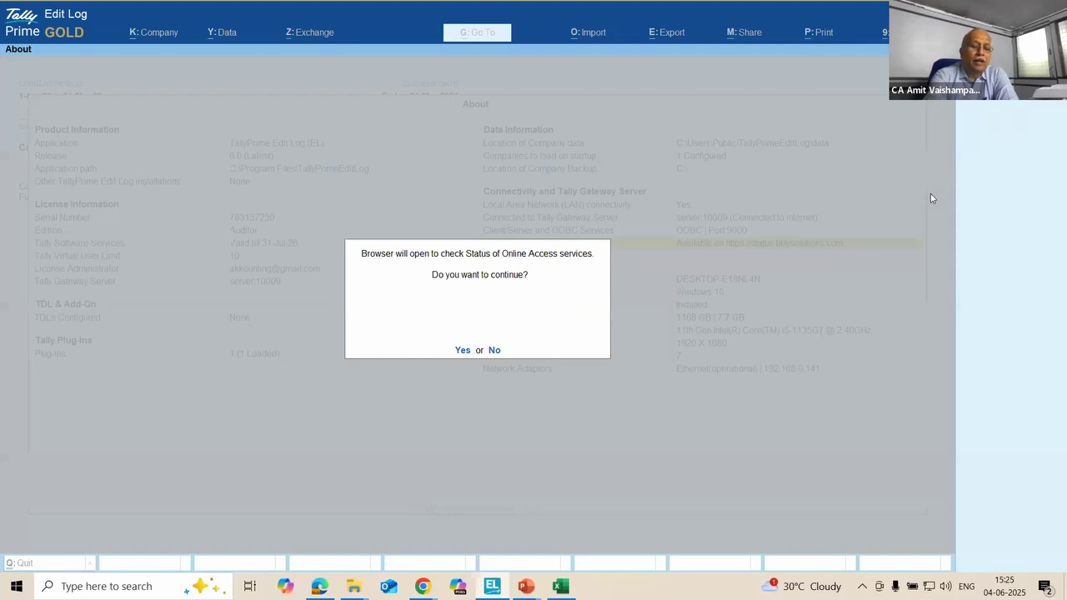
pyautogui.press('y')
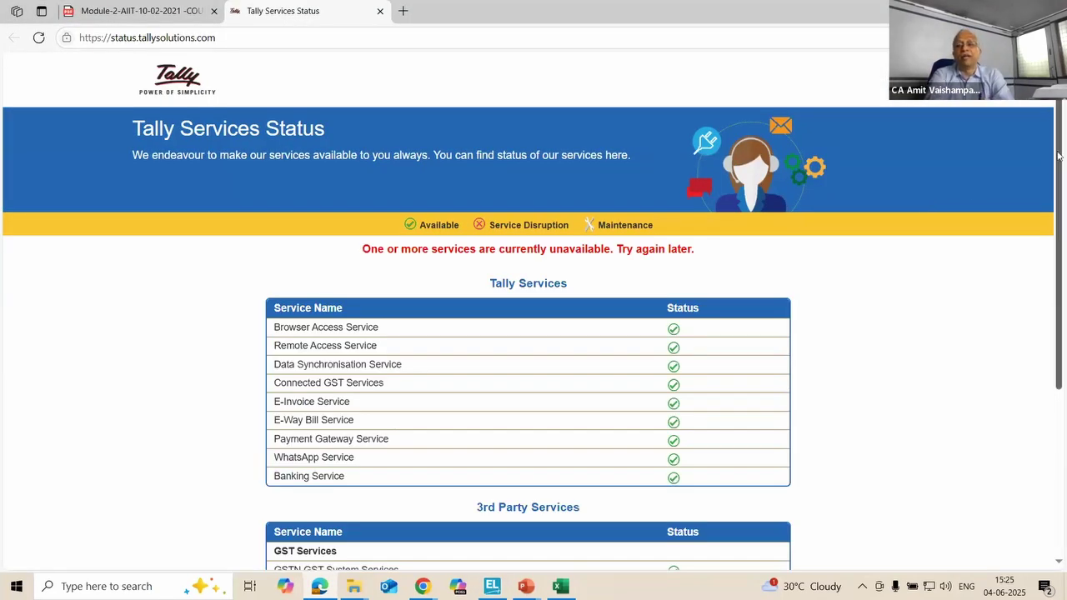
# Step: Examine the Tally Services and 3rd Party Services status tables, and return to the Gateway of Tally in TallyPrime
pyautogui.scroll(-2, 1057, 166)
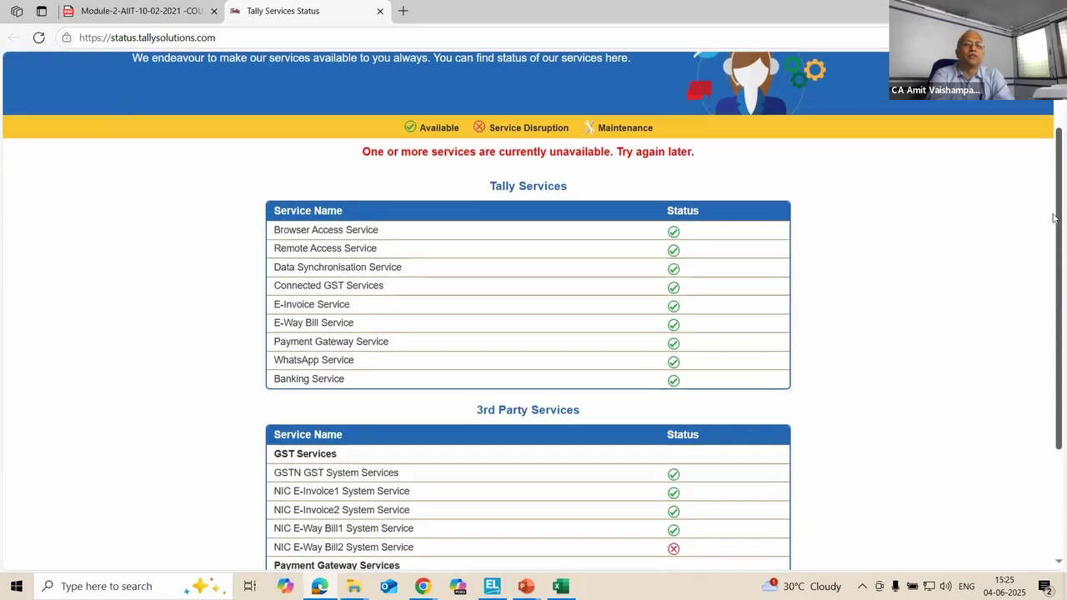
pyautogui.scroll(2, 1049, 240)
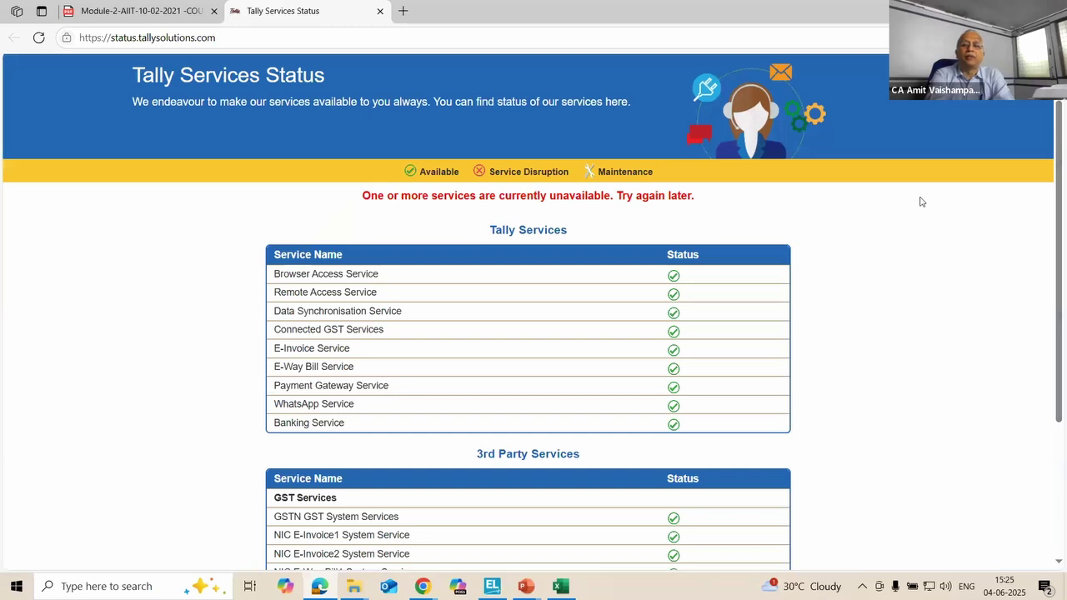
pyautogui.moveTo(1060, 170); pyautogui.dragTo(1045, 311)
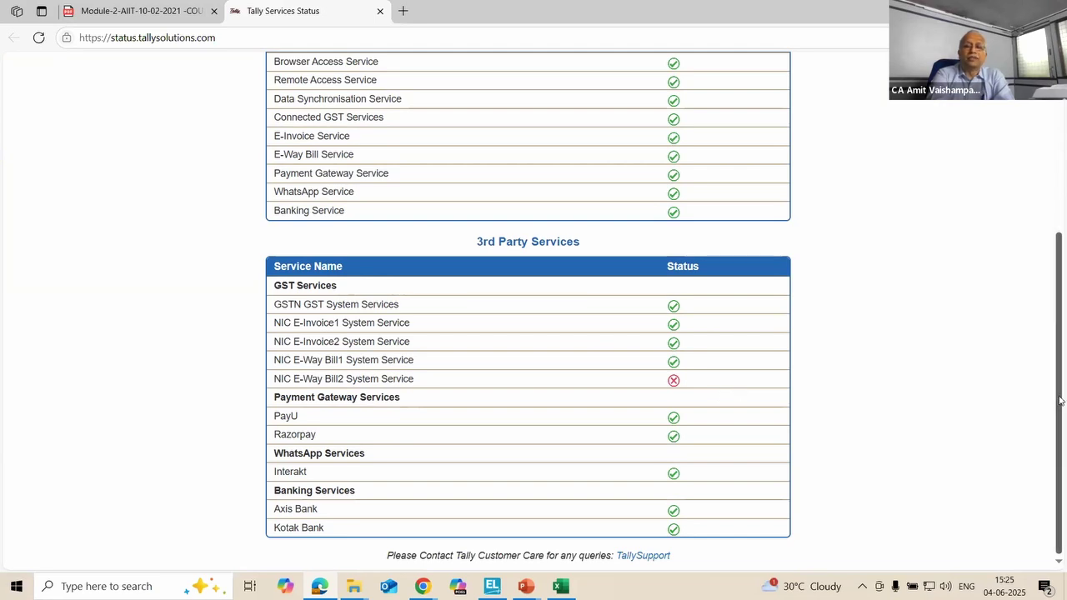
pyautogui.moveTo(1059, 401); pyautogui.dragTo(1058, 236)
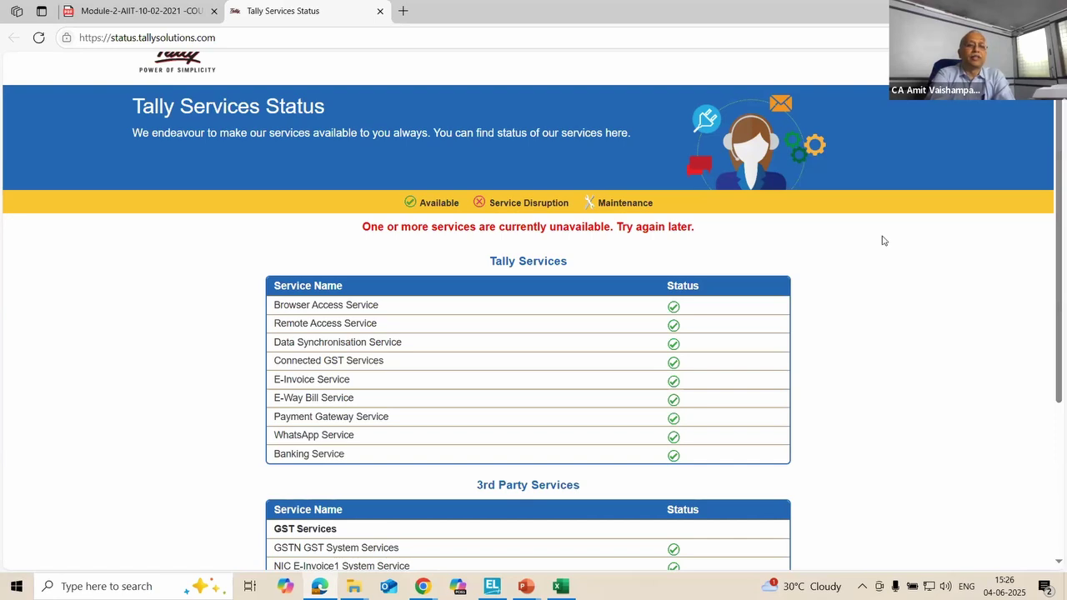
pyautogui.click(497, 592)
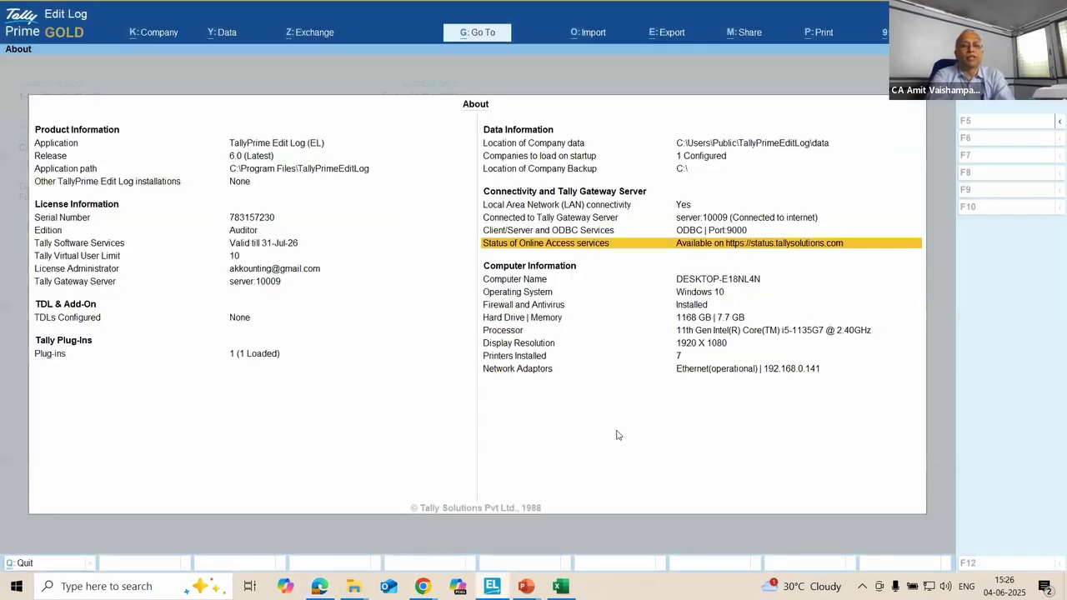
pyautogui.press('Escape')
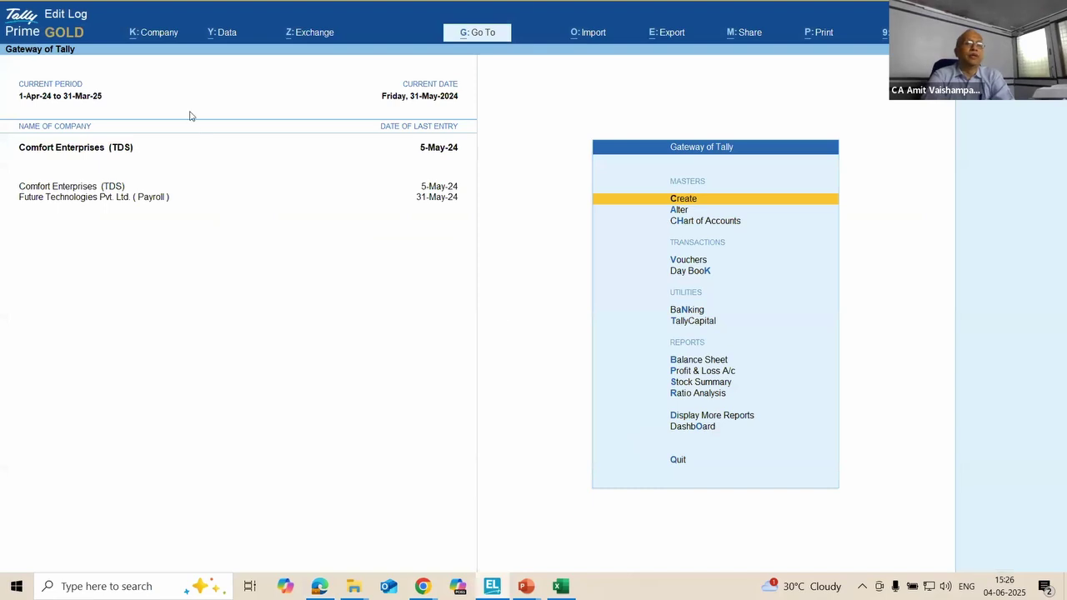
# Step: Open the Company TDS Deductor Details from the Enable Tax Deducted at Source (TDS) feature of Comfort Enterprises (TDS)
pyautogui.click(158, 38)
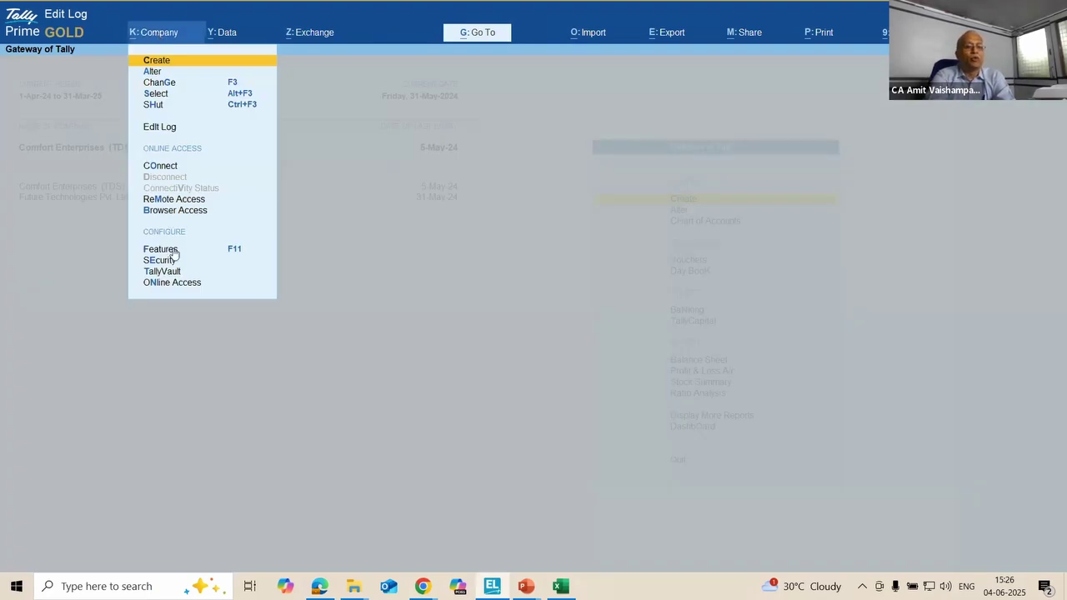
pyautogui.click(161, 249)
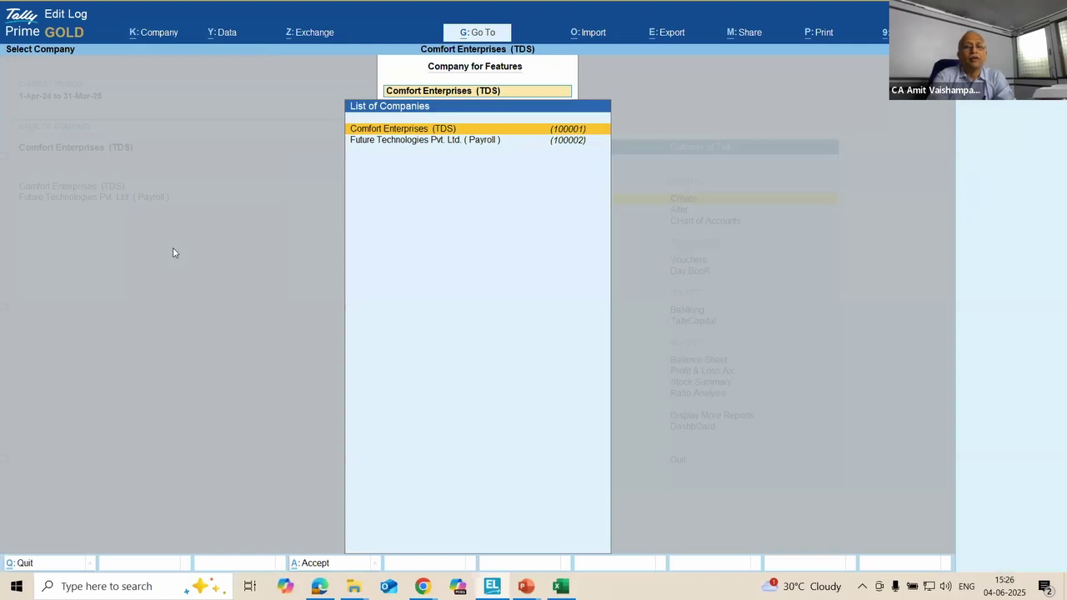
pyautogui.press('Return')
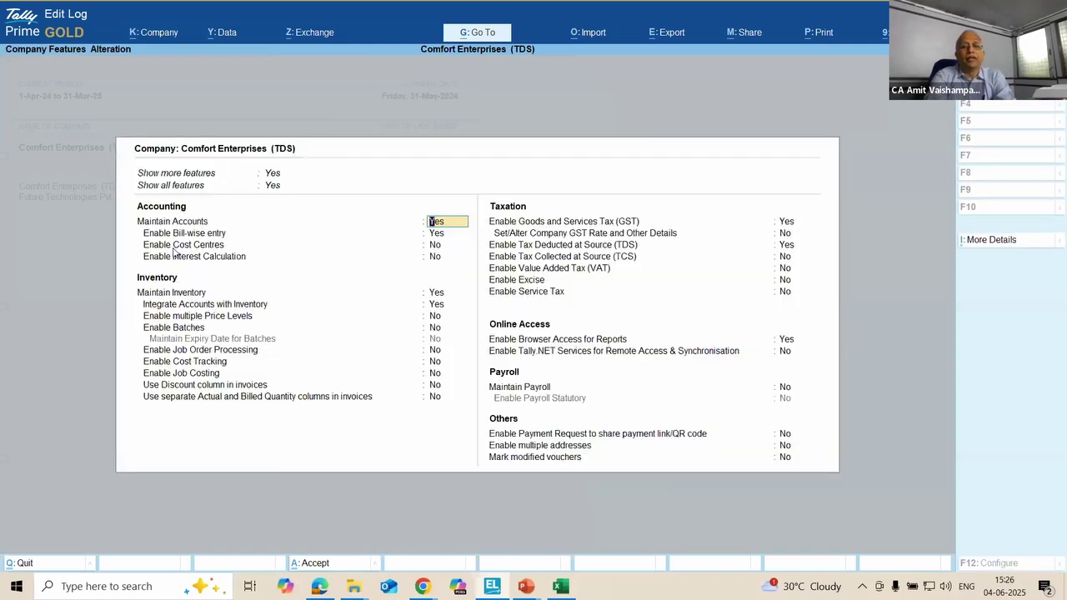
pyautogui.click(793, 249)
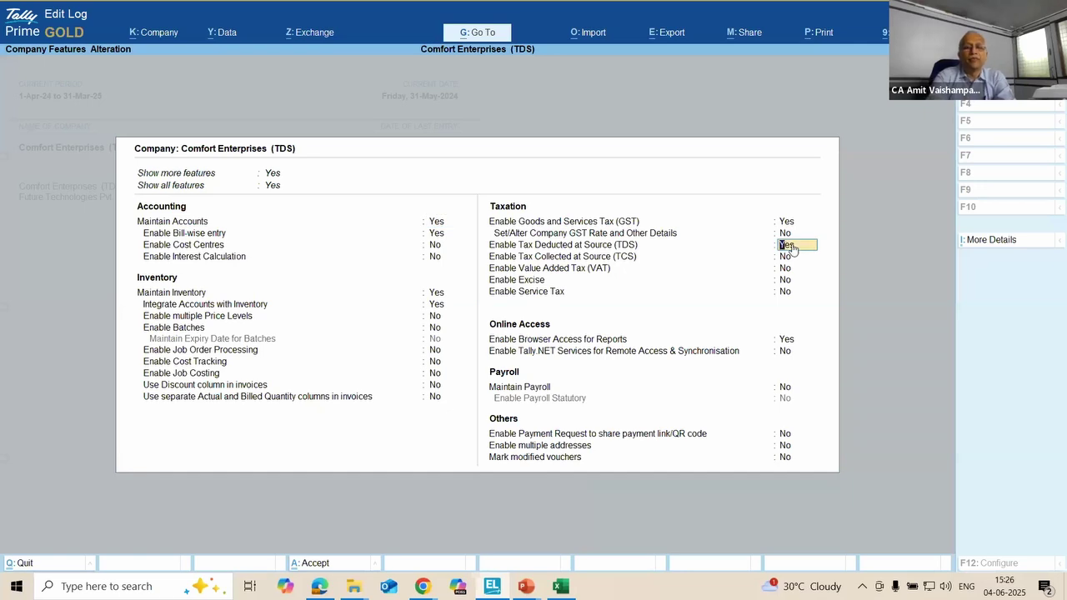
pyautogui.press('Return')
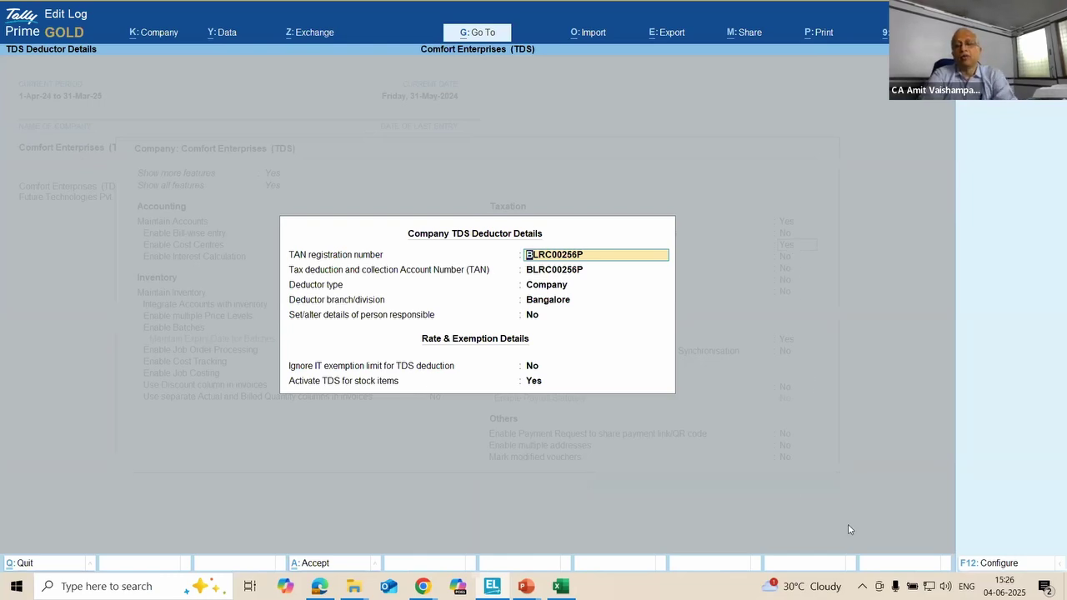
# Step: Configure the deductor details to show all deductor types, enable surcharge and cess details for TDS, and provide alternate contact details
pyautogui.click(997, 564)
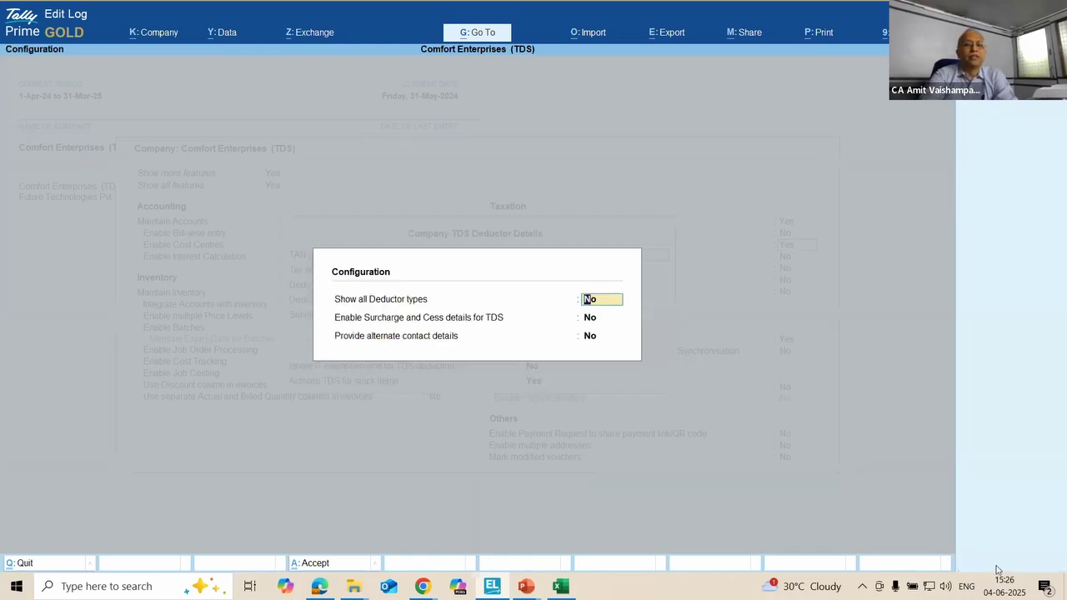
pyautogui.write('y')
pyautogui.press('Return')
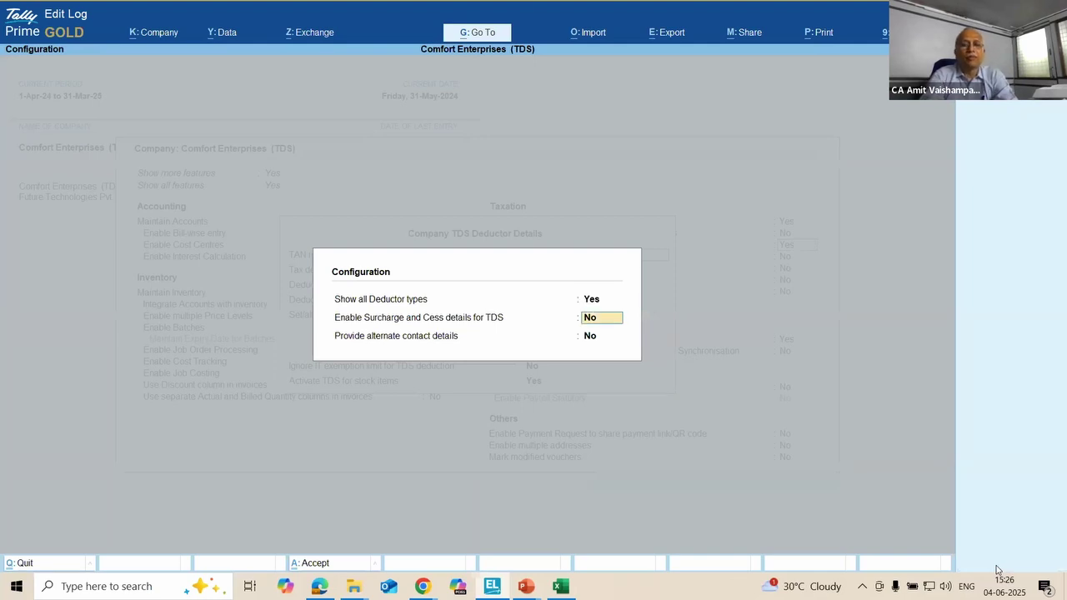
pyautogui.write('y')
pyautogui.press('Return')
pyautogui.write('y')
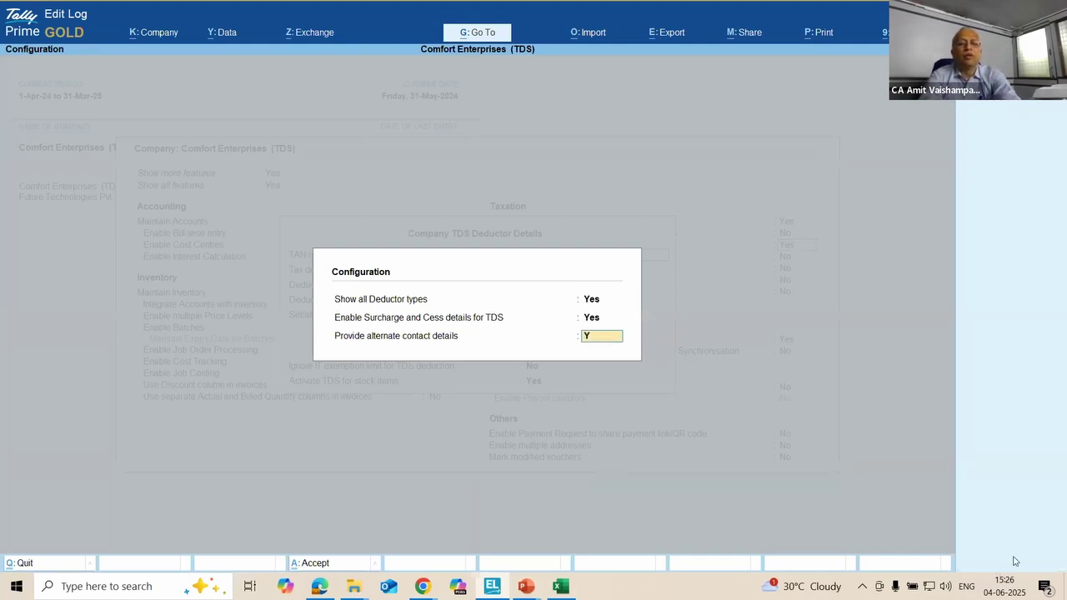
pyautogui.press('Return')
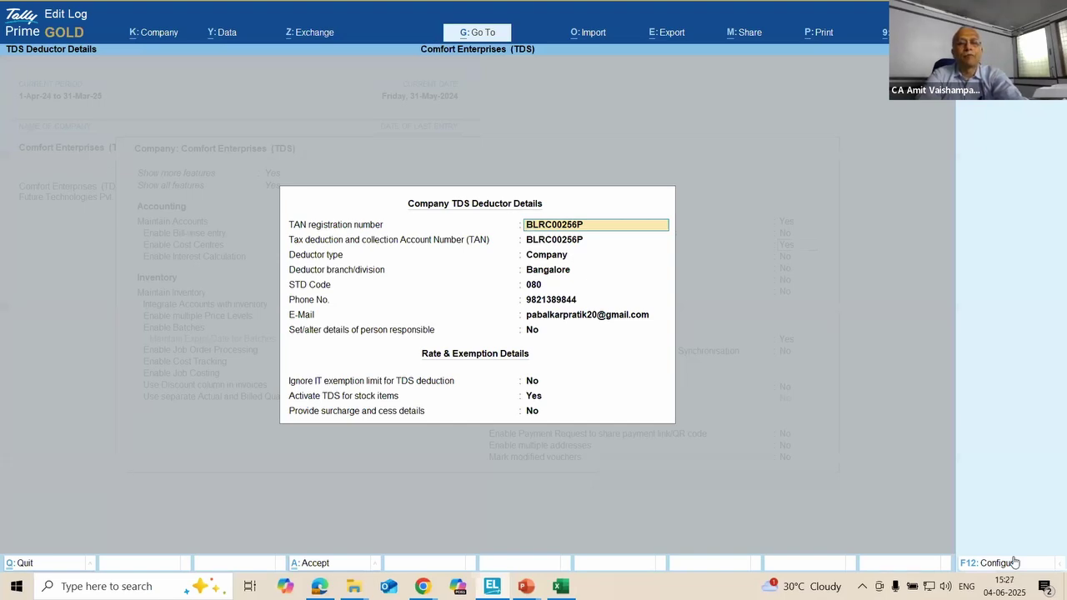
# Step: Close the Company TDS Deductor Details and the company features of Comfort Enterprises (TDS), returning to the Gateway of Tally
pyautogui.press('Escape')
pyautogui.press('Escape')
pyautogui.press('y')
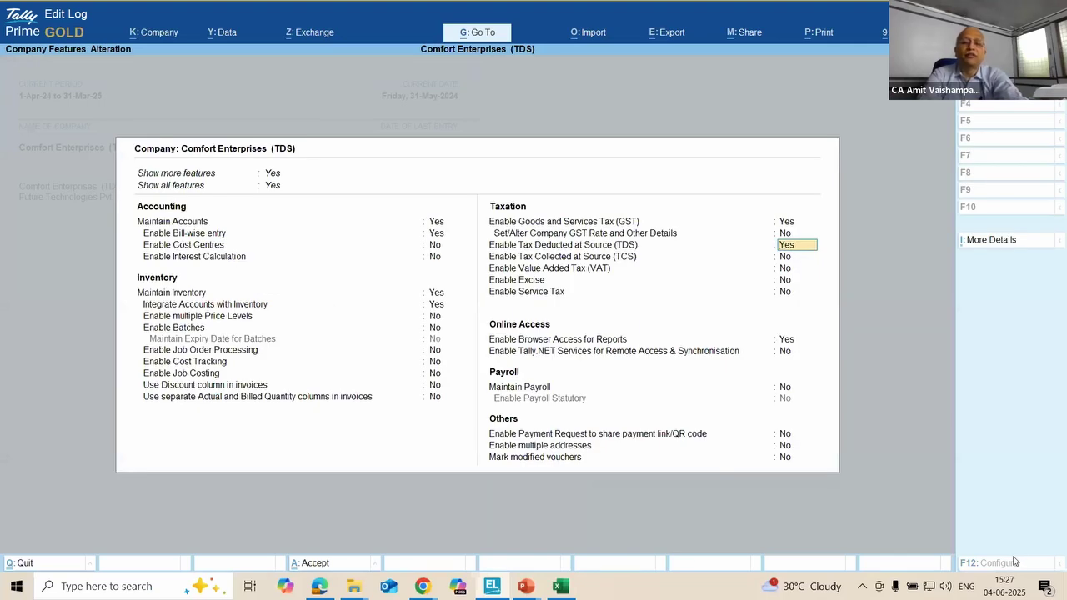
pyautogui.press('BackSpace')
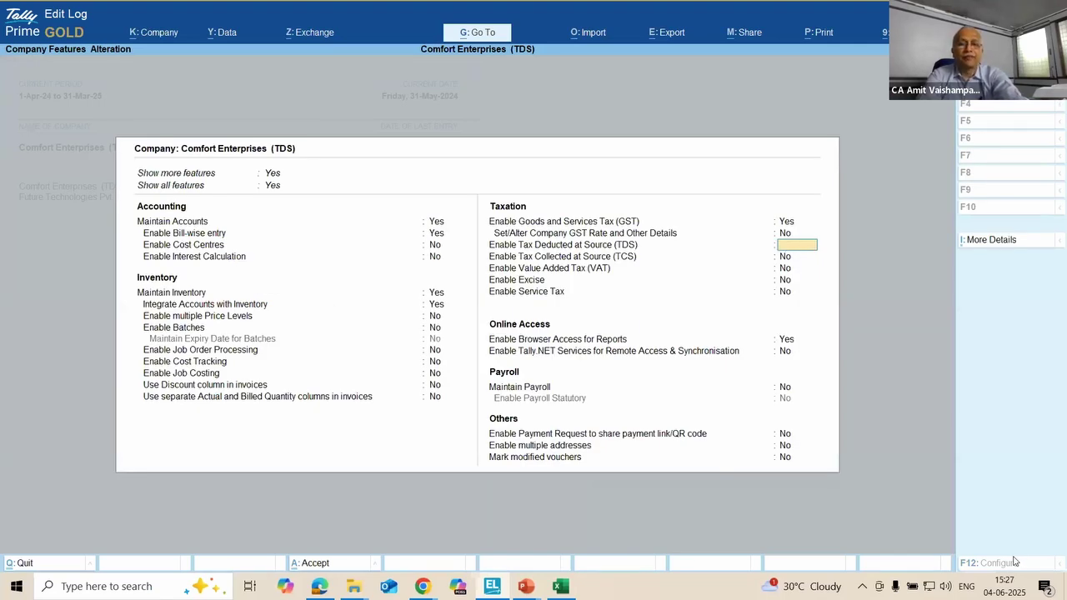
pyautogui.press('Escape')
pyautogui.press('BackSpace')
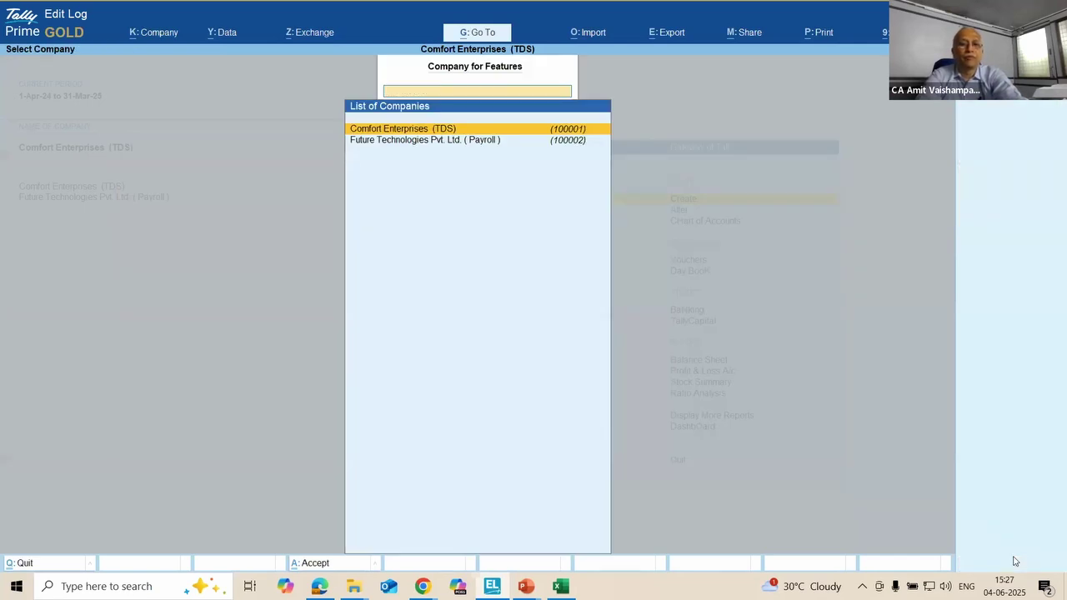
pyautogui.press('Escape')
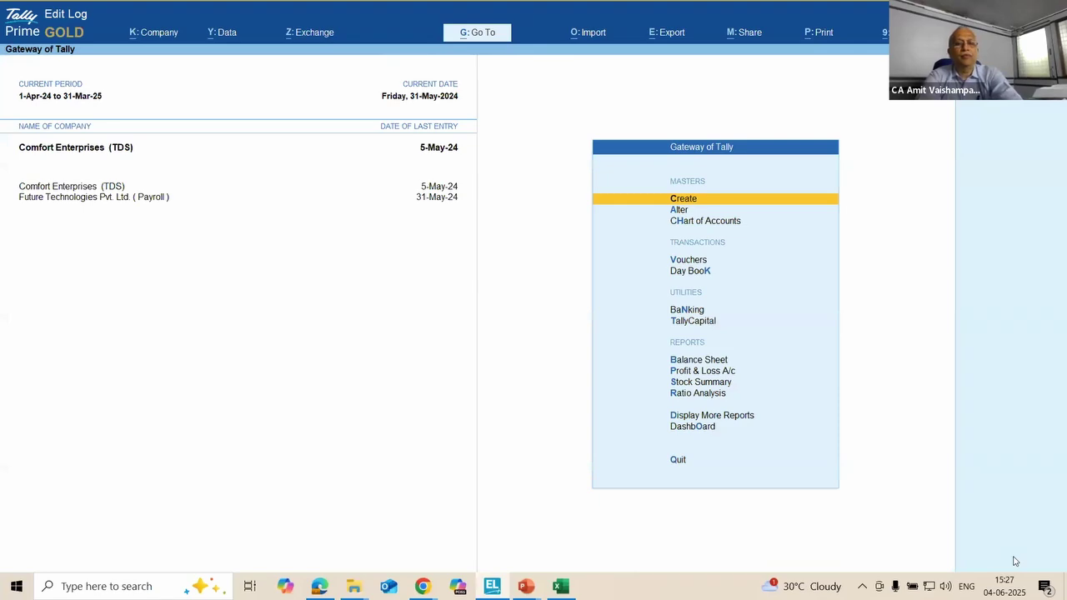
# Step: Switch to the PowerPoint slide show and advance to the slide on Tally – TDS Nature of Payments
pyautogui.hotkey('alt', 'Tab')
pyautogui.hotkey('alt', 'Tab')
pyautogui.hotkey('alt', 'Tab')
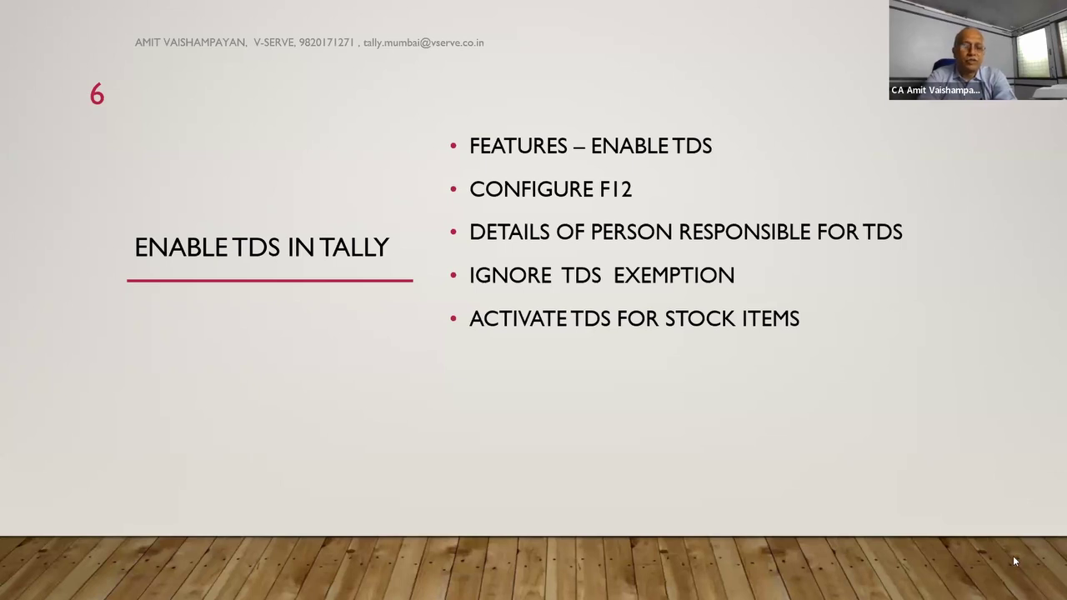
pyautogui.press('Right')
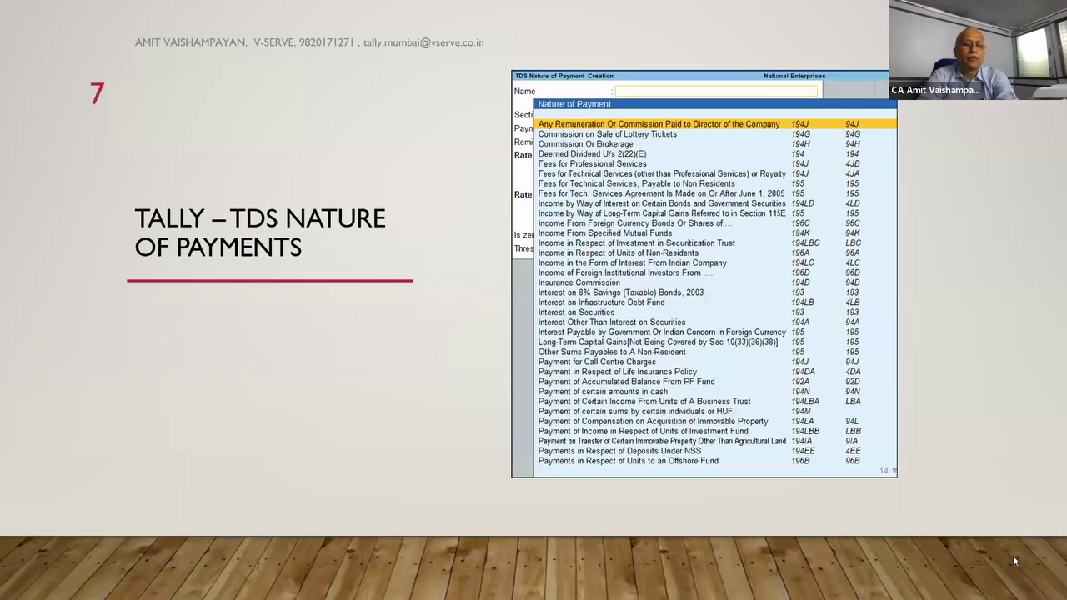
# Step: Switch back to TallyPrime, start creating a TDS Nature of Payments master, and display the helper list of predefined natures of payment
pyautogui.hotkey('alt', 'Tab')
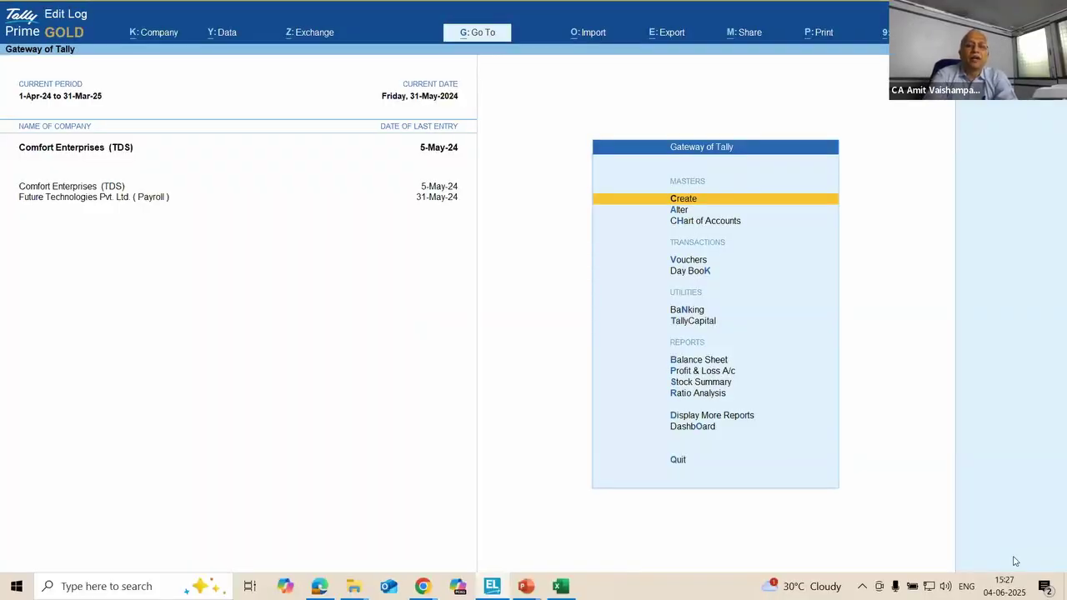
pyautogui.press('Return')
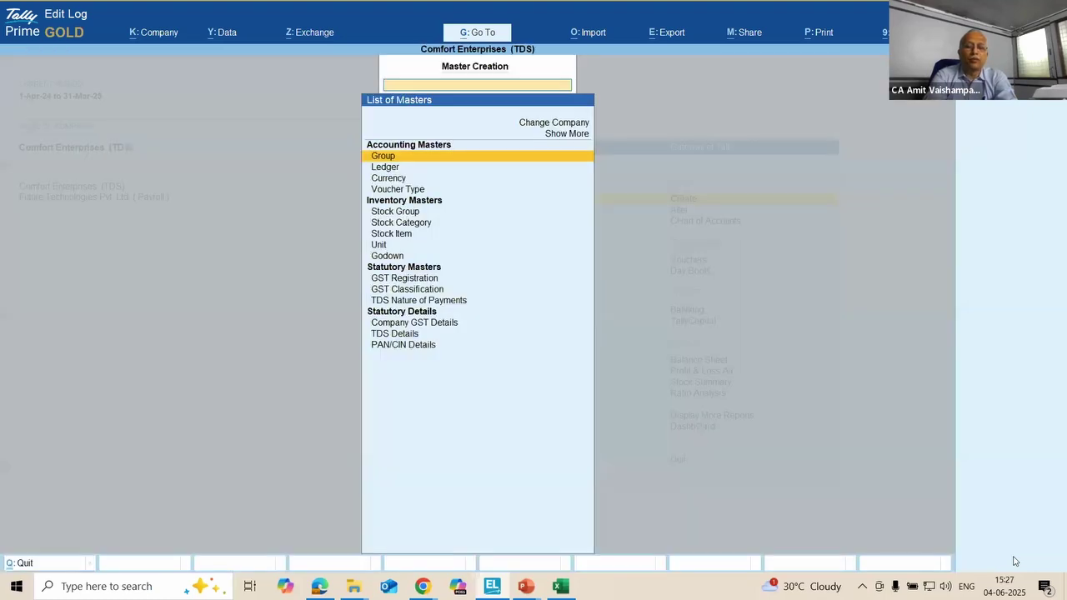
pyautogui.press('Down')
pyautogui.press('Down')
pyautogui.press('Down')
pyautogui.press('Down')
pyautogui.press('Down')
pyautogui.press('Down')
pyautogui.press('Down')
pyautogui.press('Down')
pyautogui.press('Down')
pyautogui.press('Down')
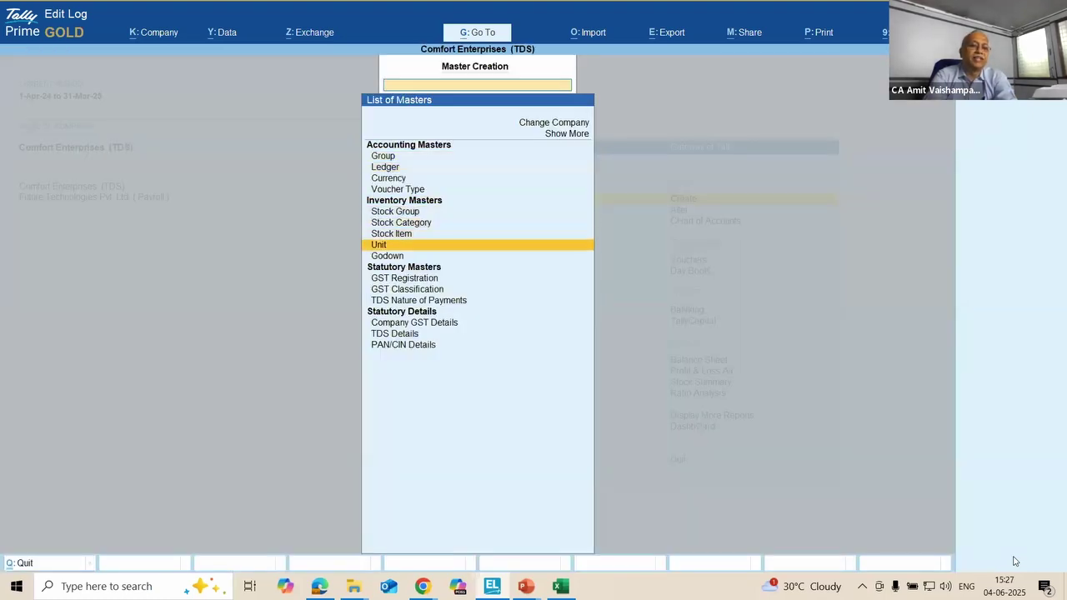
pyautogui.press('Down')
pyautogui.press('Down')
pyautogui.press('Down')
pyautogui.press('Return')
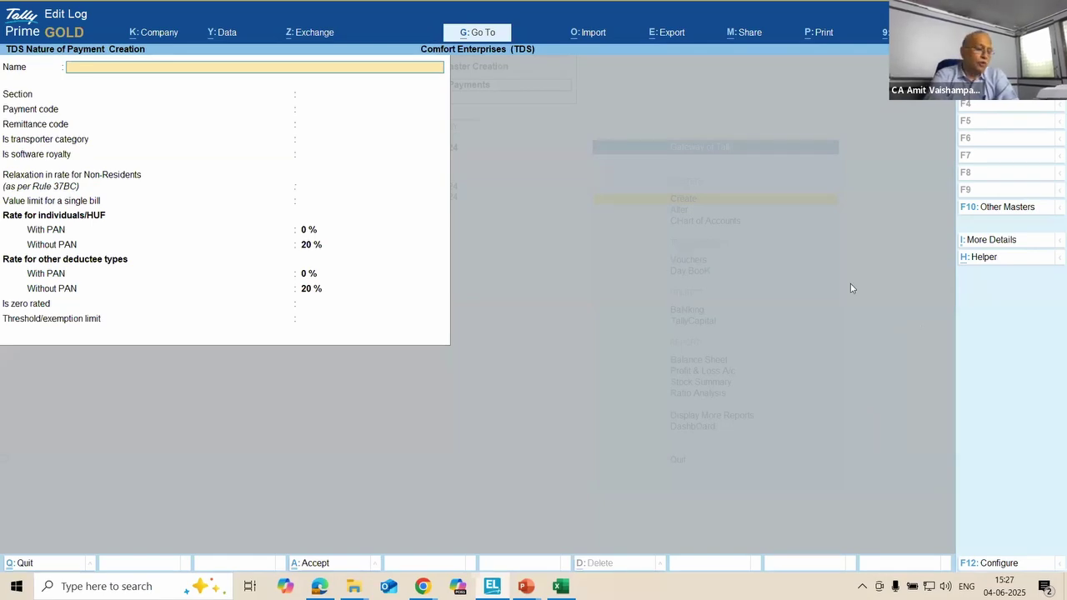
pyautogui.click(984, 258)
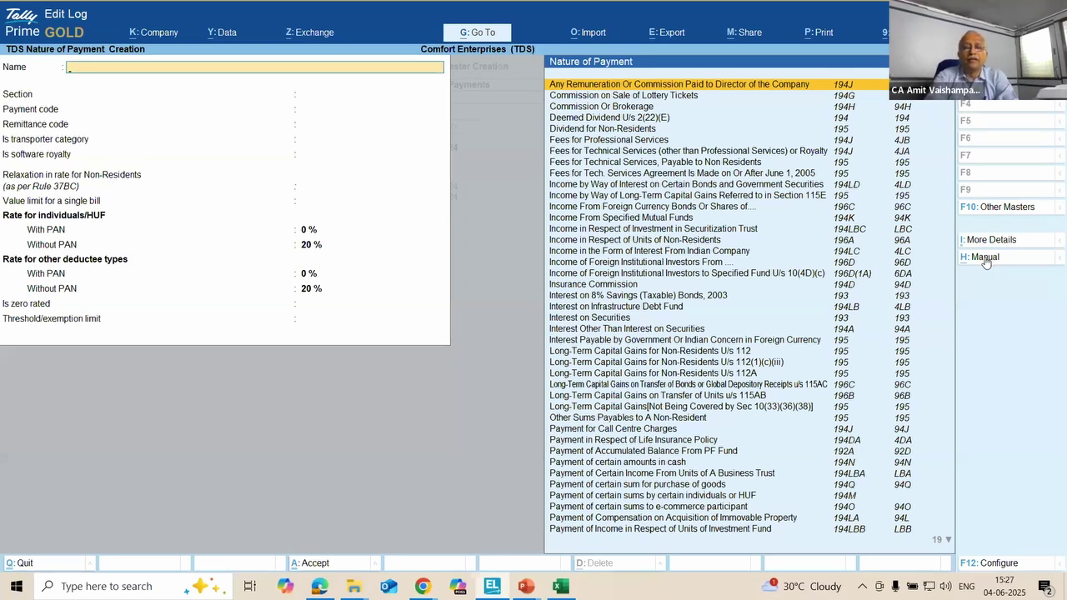
# Step: Look through the whole Nature of Payment list with its sections and payment codes, and return to its first entry
pyautogui.press('Down')
pyautogui.press('Down')
pyautogui.press('Down')
pyautogui.press('Down')
pyautogui.press('Down')
pyautogui.press('Down')
pyautogui.press('Down')
pyautogui.press('Down')
pyautogui.press('Down')
pyautogui.press('Down')
pyautogui.press('Down')
pyautogui.press('Down')
pyautogui.press('Down')
pyautogui.press('Down')
pyautogui.press('Down')
pyautogui.press('Down')
pyautogui.press('Down')
pyautogui.press('Down')
pyautogui.press('Down')
pyautogui.press('Down')
pyautogui.press('Down')
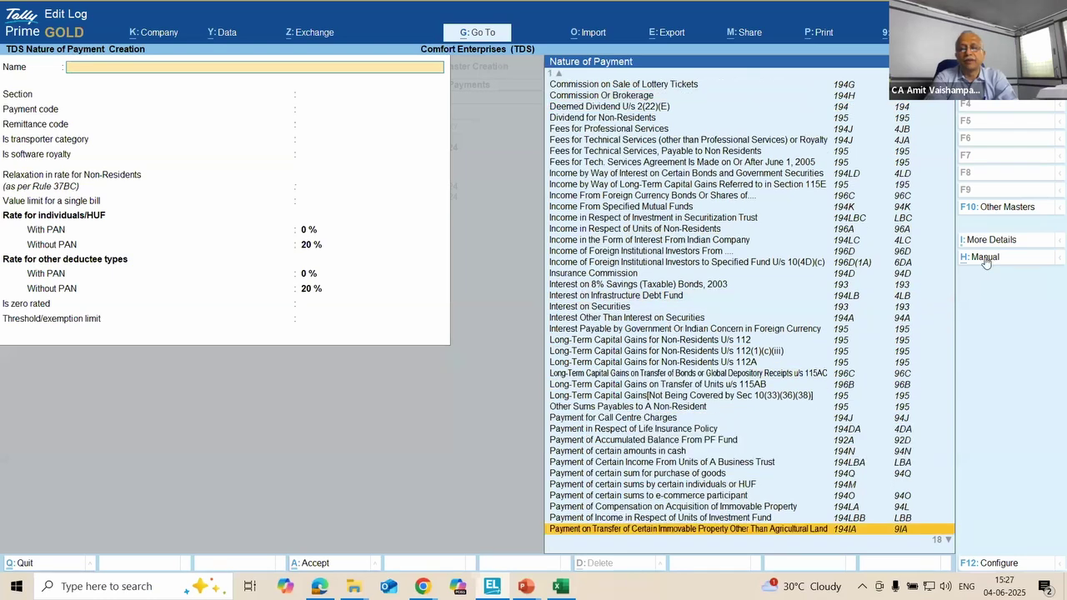
pyautogui.press('Down')
pyautogui.press('Down')
pyautogui.press('Down')
pyautogui.press('Down')
pyautogui.press('Down')
pyautogui.press('Down')
pyautogui.press('Down')
pyautogui.press('Down')
pyautogui.press('Down')
pyautogui.press('Down')
pyautogui.press('Down')
pyautogui.press('Down')
pyautogui.press('Down')
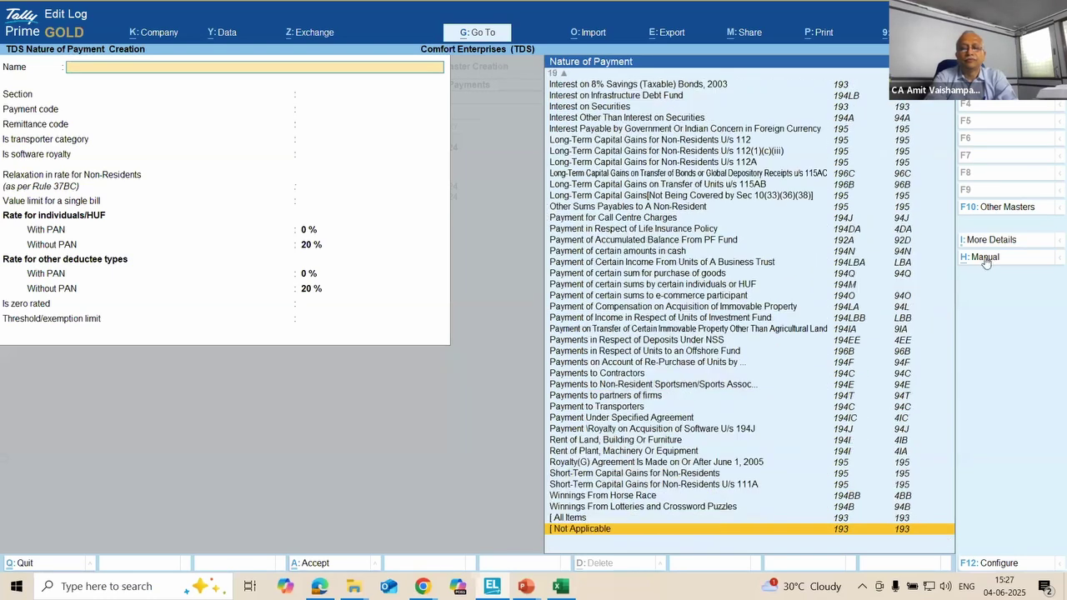
pyautogui.press('Up')
pyautogui.press('Up')
pyautogui.press('Up')
pyautogui.press('Up')
pyautogui.press('Up')
pyautogui.press('Up')
pyautogui.press('Up')
pyautogui.press('Up')
pyautogui.press('Up')
pyautogui.press('Up')
pyautogui.press('Up')
pyautogui.press('Up')
pyautogui.press('Up')
pyautogui.press('Up')
pyautogui.press('Up')
pyautogui.press('Up')
pyautogui.press('Up')
pyautogui.press('Up')
pyautogui.press('Up')
pyautogui.press('Up')
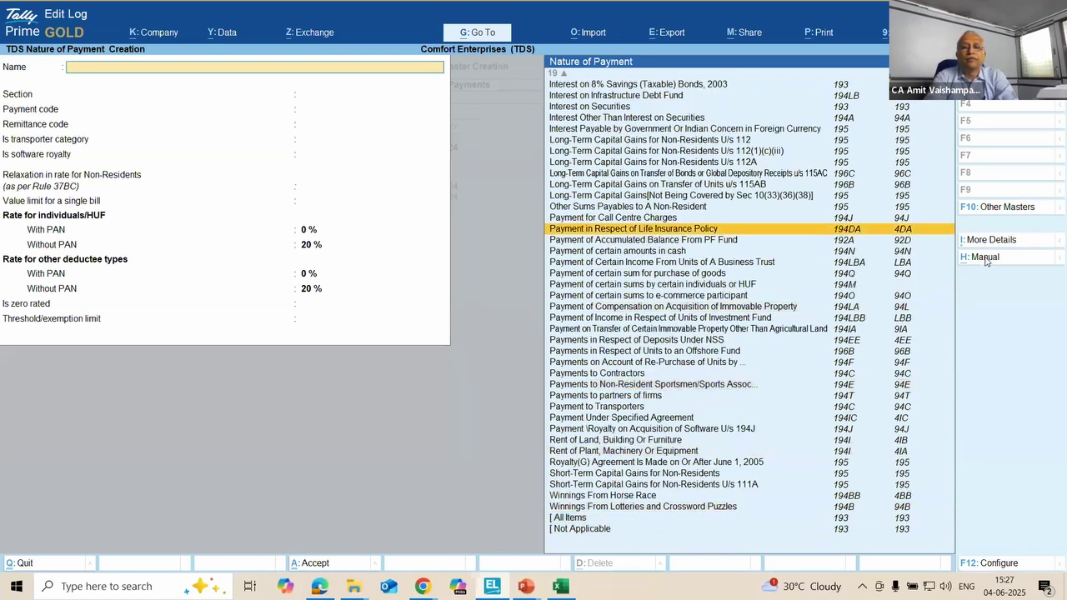
pyautogui.press('Up')
pyautogui.press('Up')
pyautogui.press('Up')
pyautogui.press('Up')
pyautogui.press('Up')
pyautogui.press('Up')
pyautogui.press('Up')
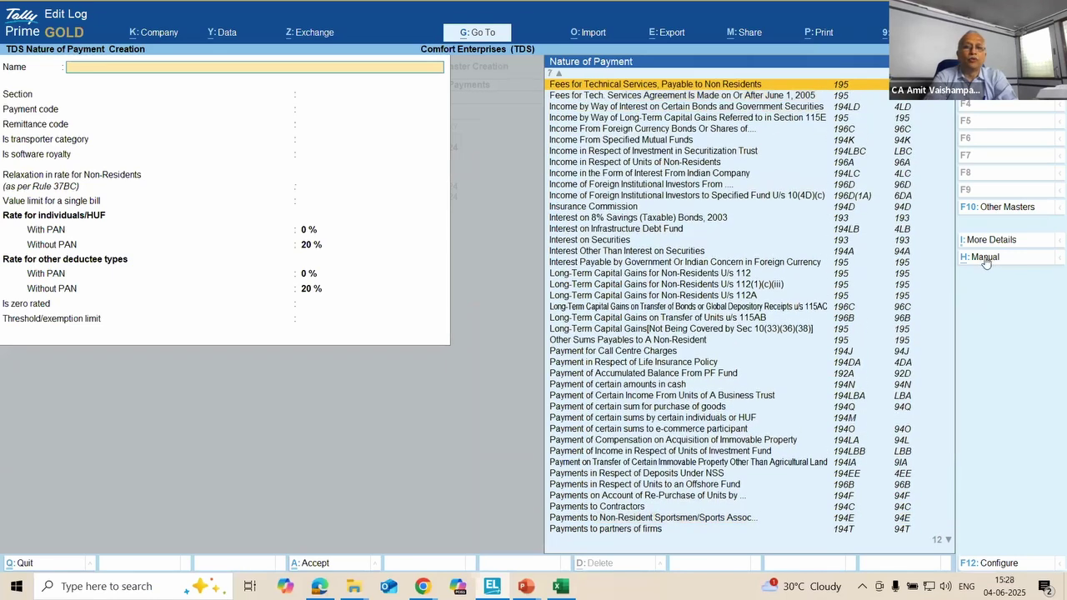
pyautogui.press('Up')
pyautogui.press('Up')
pyautogui.press('Up')
pyautogui.press('Up')
pyautogui.press('Up')
pyautogui.press('Up')
pyautogui.press('Up')
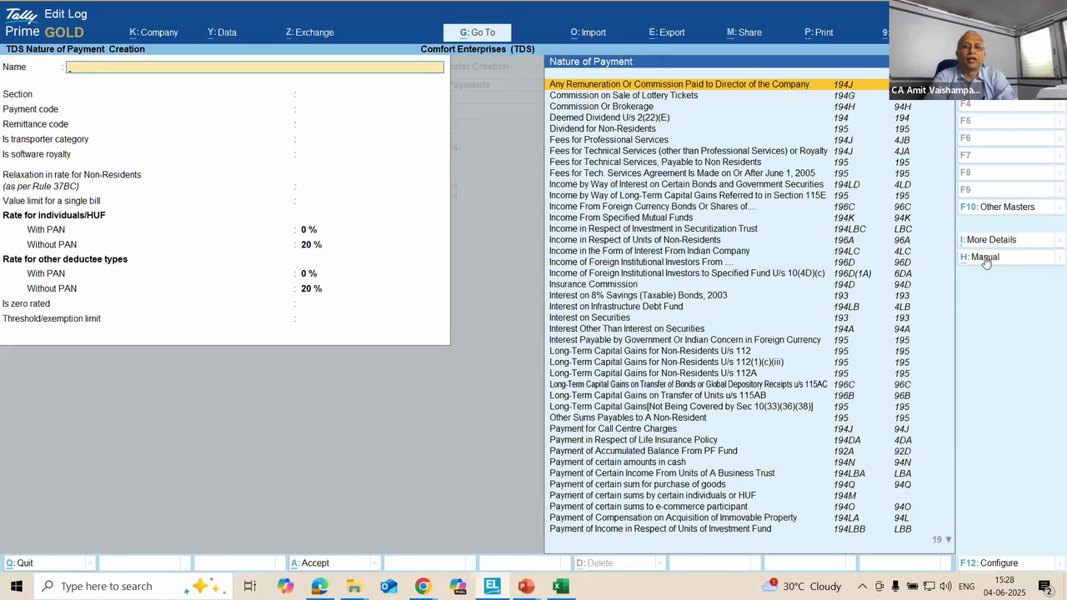
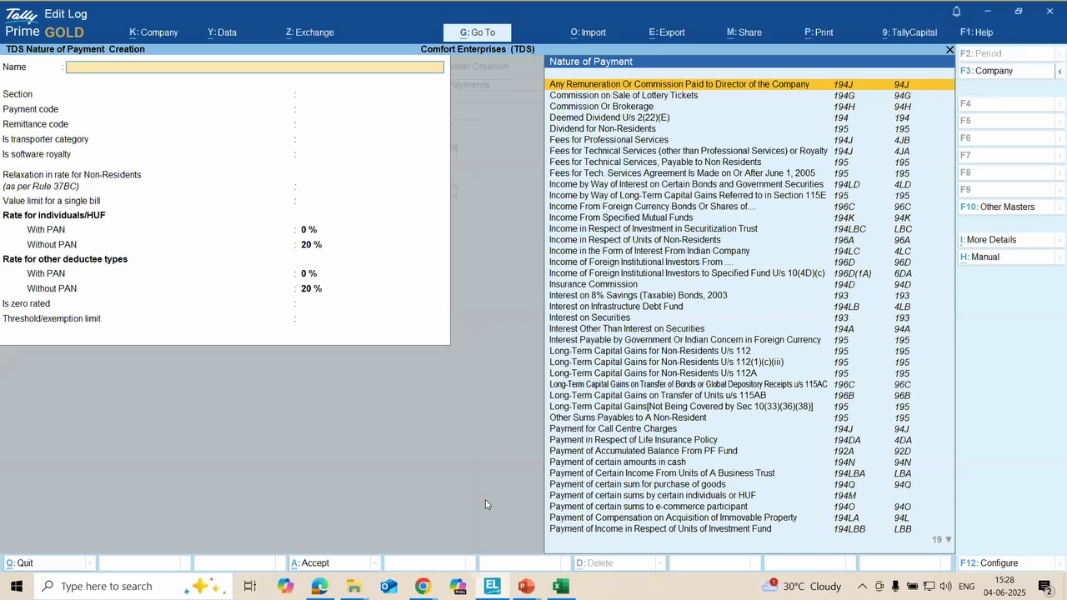
# Step: Examine the predefined natures of payment one by one, from Commission Or Brokerage through Rent of Plant, Machinery Or Equipment to the final entry
pyautogui.press('Down')
pyautogui.press('Down')
pyautogui.press('Down')
pyautogui.press('Down')
pyautogui.press('Down')
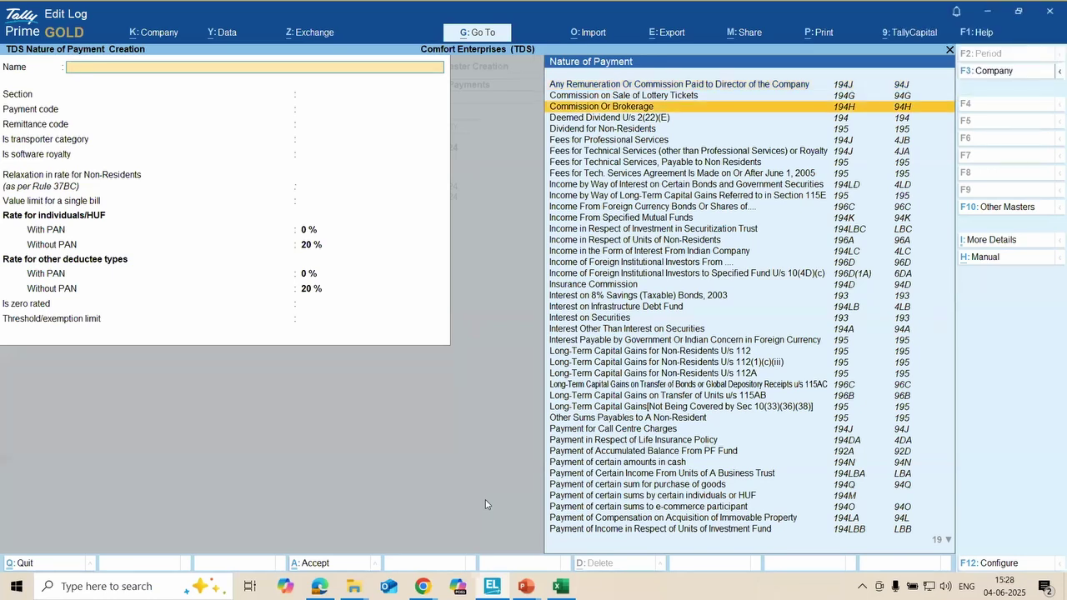
pyautogui.press('Down')
pyautogui.press('Down')
pyautogui.press('Down')
pyautogui.press('Down')
pyautogui.press('Down')
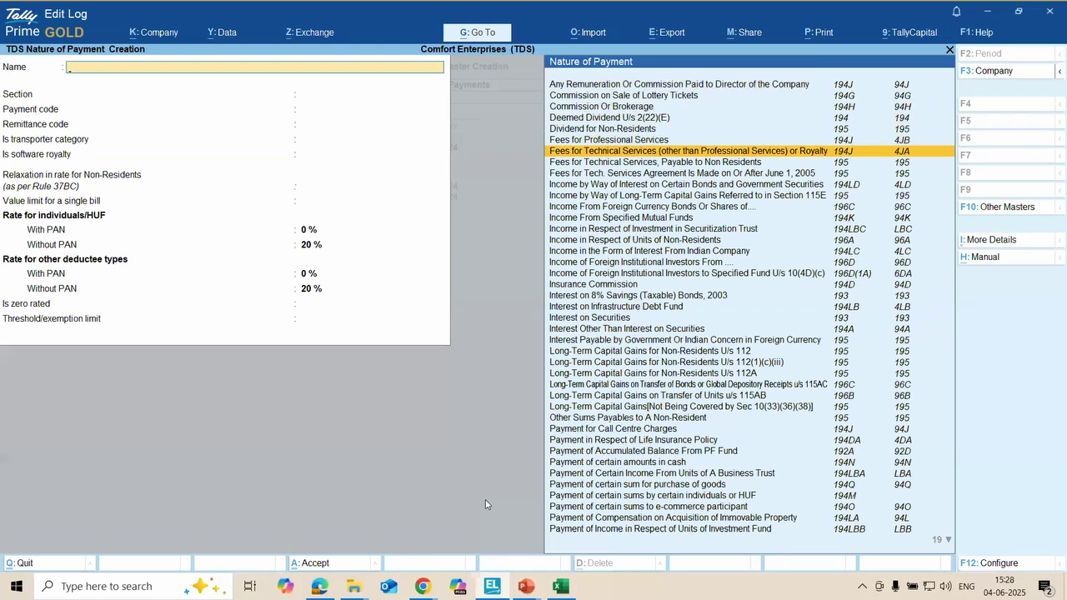
pyautogui.press('Down')
pyautogui.press('Down')
pyautogui.press('Down')
pyautogui.press('Down')
pyautogui.press('Down')
pyautogui.press('Down')
pyautogui.press('Down')
pyautogui.press('Down')
pyautogui.press('Down')
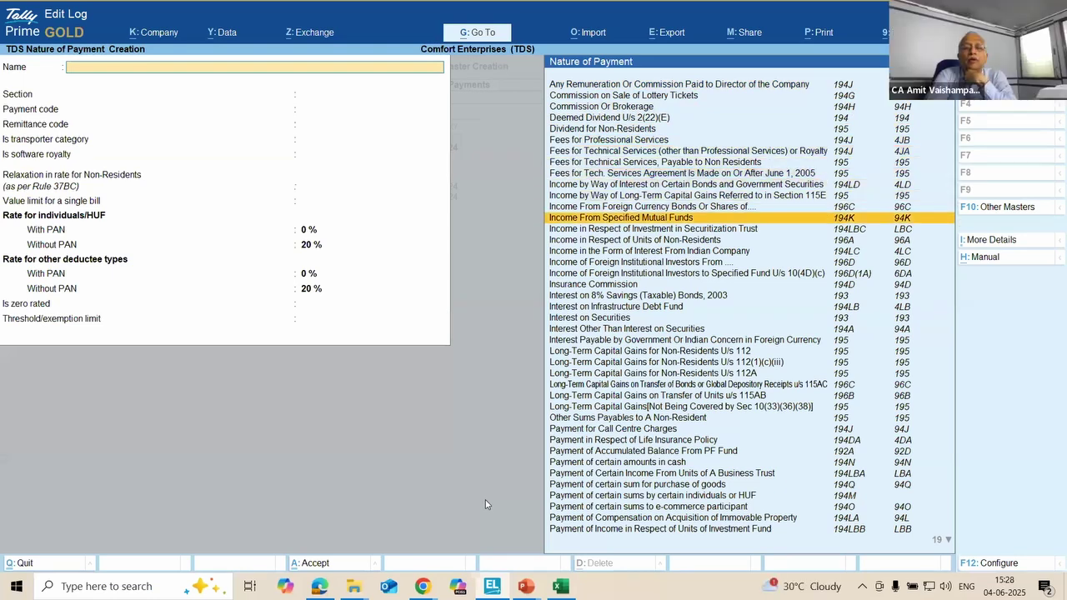
pyautogui.press('Down')
pyautogui.press('Down')
pyautogui.press('Down')
pyautogui.press('Down')
pyautogui.press('Down')
pyautogui.press('Down')
pyautogui.press('Down')
pyautogui.press('Down')
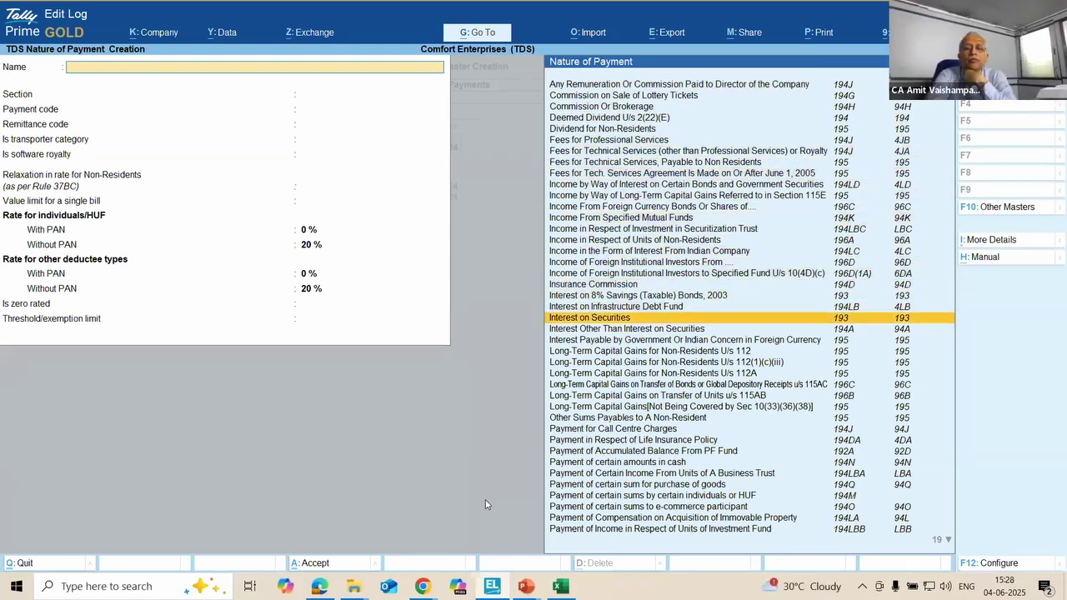
pyautogui.press('Down')
pyautogui.press('Down')
pyautogui.press('Down')
pyautogui.press('Down')
pyautogui.press('Down')
pyautogui.press('Down')
pyautogui.press('Down')
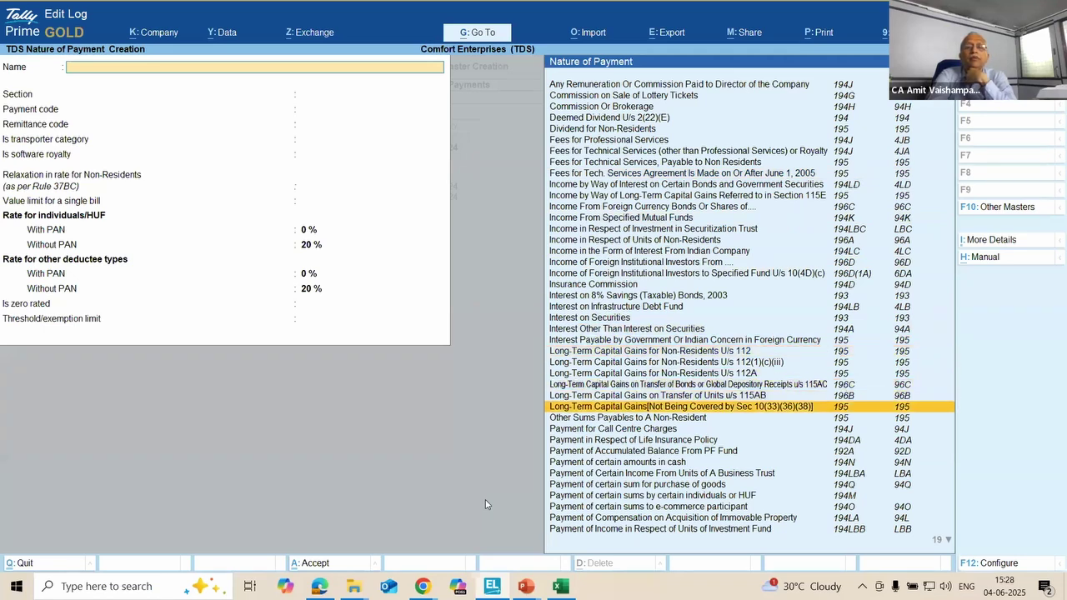
pyautogui.press('Down')
pyautogui.press('Down')
pyautogui.press('Down')
pyautogui.press('Down')
pyautogui.press('Down')
pyautogui.press('Down')
pyautogui.press('Down')
pyautogui.press('Down')
pyautogui.press('Down')
pyautogui.press('Down')
pyautogui.press('Down')
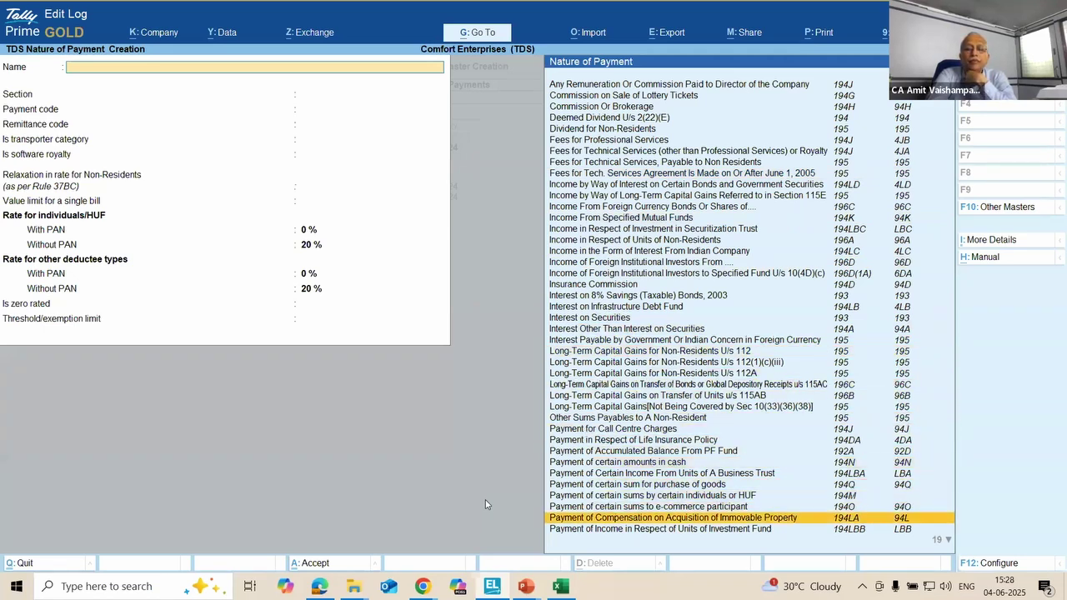
pyautogui.press('Down')
pyautogui.press('Down')
pyautogui.press('Down')
pyautogui.press('Down')
pyautogui.press('Down')
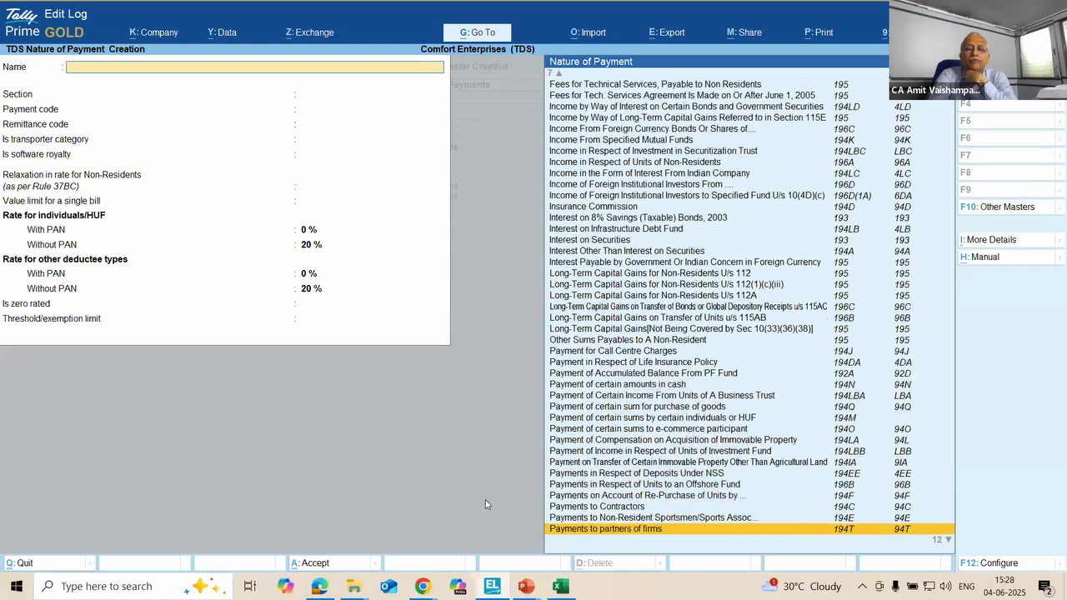
pyautogui.press('Down')
pyautogui.press('Down')
pyautogui.press('Down')
pyautogui.press('Down')
pyautogui.press('Down')
pyautogui.press('Down')
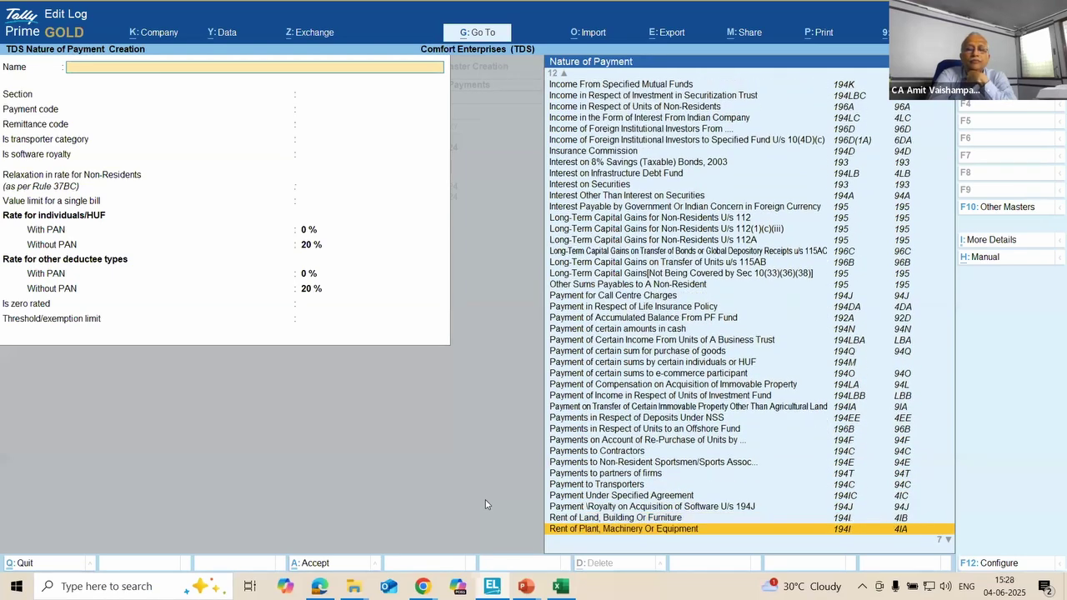
pyautogui.press('Down')
pyautogui.press('Down')
pyautogui.press('Down')
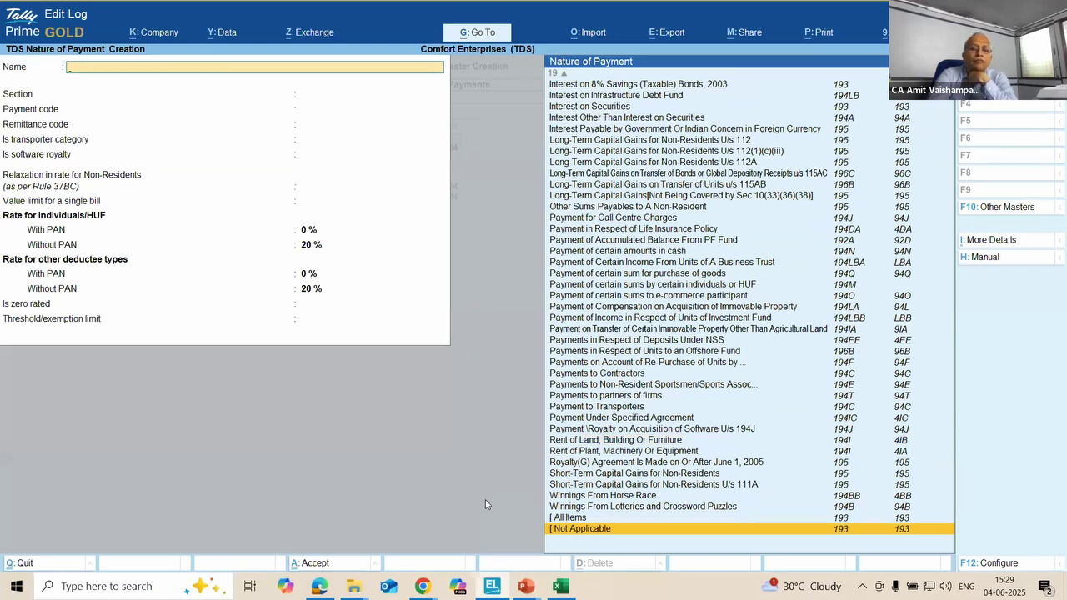
# Step: Look back through the predefined natures of payment from the final entry up to Any Remuneration Or Commission Paid to Director of the Company
pyautogui.press('Up')
pyautogui.press('Up')
pyautogui.press('Up')
pyautogui.press('Up')
pyautogui.press('Up')
pyautogui.press('Up')
pyautogui.press('Up')
pyautogui.press('Up')
pyautogui.press('Up')
pyautogui.press('Up')
pyautogui.press('Up')
pyautogui.press('Up')
pyautogui.press('Up')
pyautogui.press('Up')
pyautogui.press('Up')
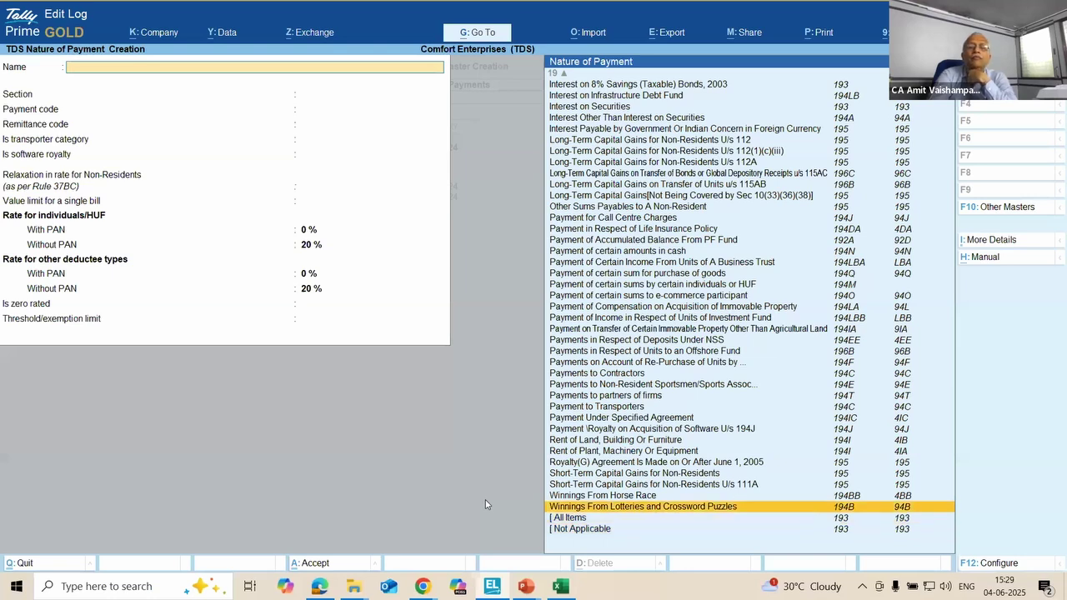
pyautogui.press('Up')
pyautogui.press('Up')
pyautogui.press('Up')
pyautogui.press('Up')
pyautogui.press('Up')
pyautogui.press('Up')
pyautogui.press('Up')
pyautogui.press('Up')
pyautogui.press('Up')
pyautogui.press('Up')
pyautogui.press('Up')
pyautogui.press('Up')
pyautogui.press('Up')
pyautogui.press('Up')
pyautogui.press('Up')
pyautogui.press('Up')
pyautogui.press('Up')
pyautogui.press('Up')
pyautogui.press('Up')
pyautogui.press('Up')
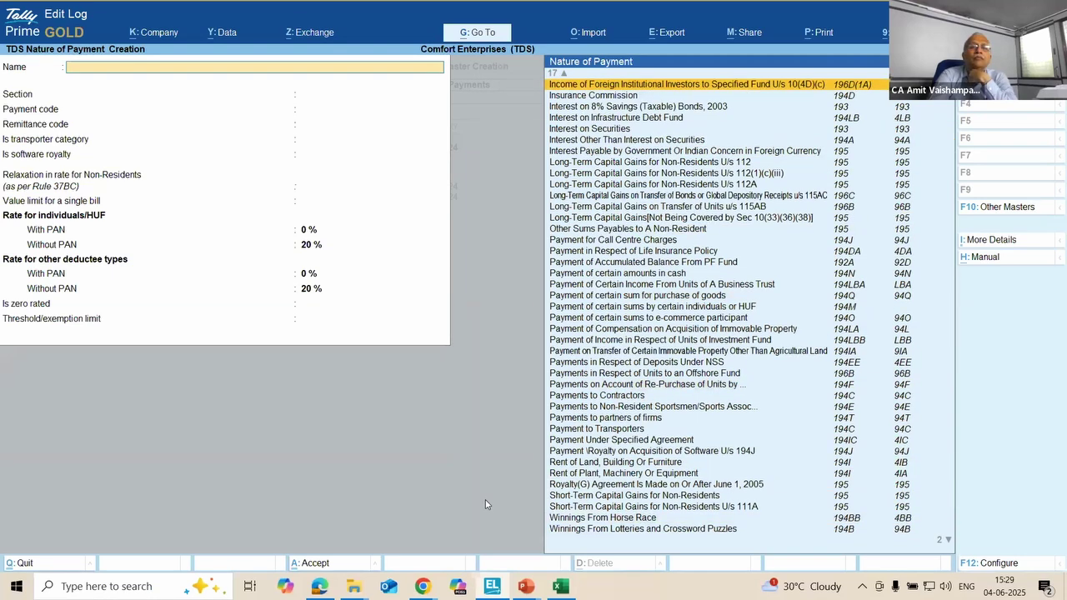
pyautogui.press('Up')
pyautogui.press('Up')
pyautogui.press('Up')
pyautogui.press('Up')
pyautogui.press('Up')
pyautogui.press('Up')
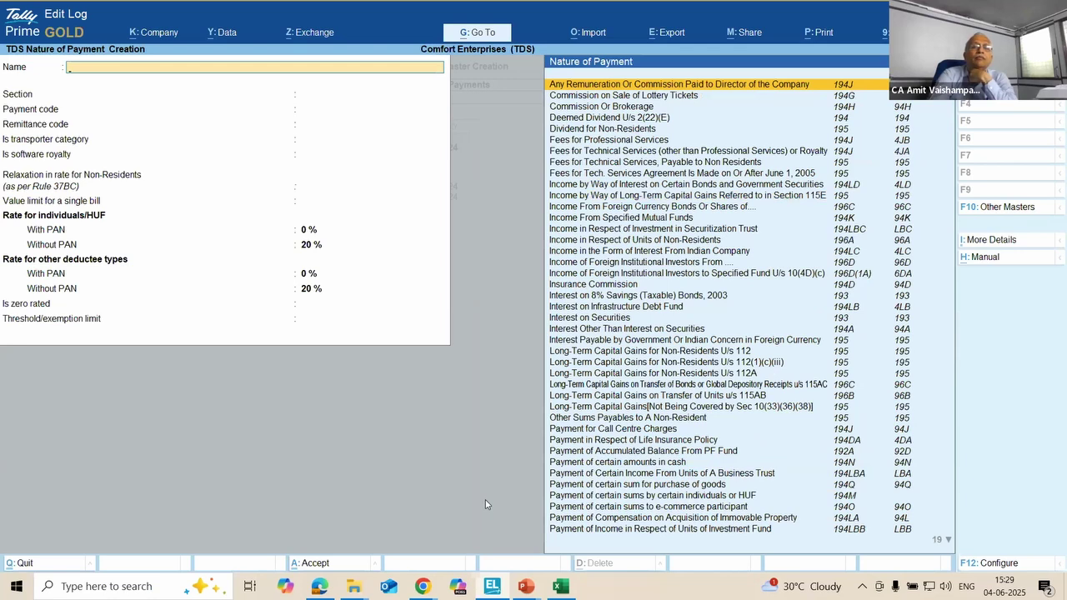
# Step: Examine the Nature of Payment list with its sections and payment codes from Commission Or Brokerage down to Not Applicable
pyautogui.press('Down')
pyautogui.press('Down')
pyautogui.press('Down')
pyautogui.press('Down')
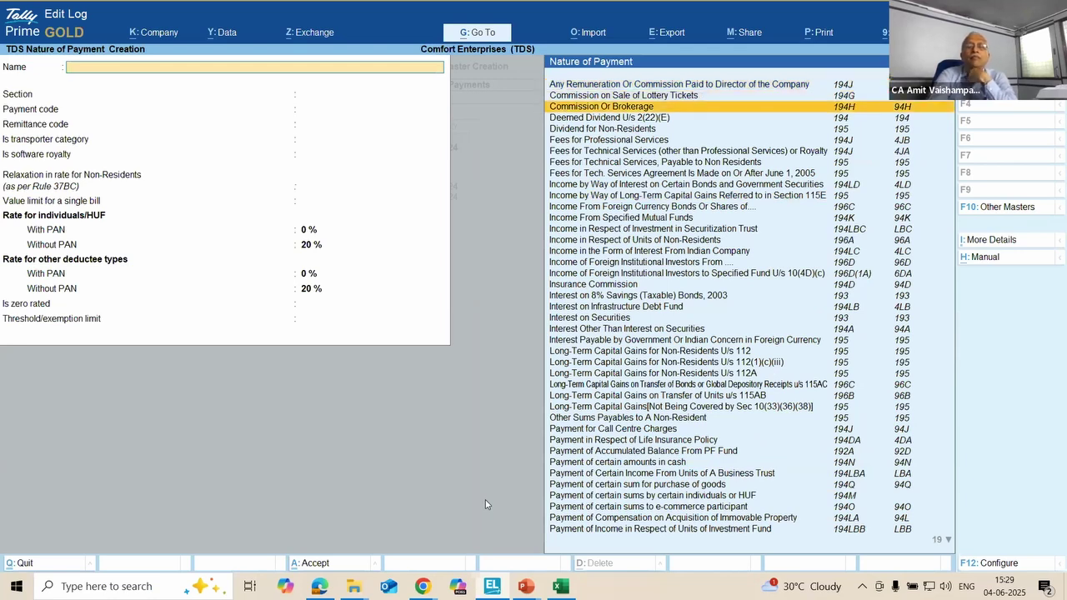
pyautogui.press('Down')
pyautogui.press('Down')
pyautogui.press('Down')
pyautogui.press('Down')
pyautogui.press('Down')
pyautogui.press('Down')
pyautogui.press('Down')
pyautogui.press('Down')
pyautogui.press('Down')
pyautogui.press('Down')
pyautogui.press('Down')
pyautogui.press('Down')
pyautogui.press('Down')
pyautogui.press('Down')
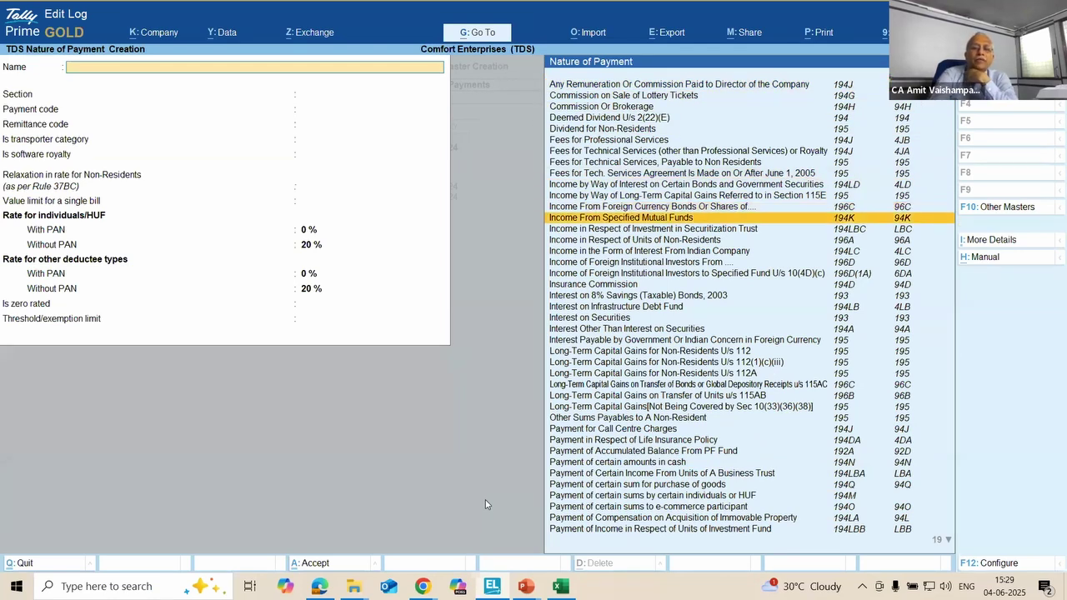
pyautogui.press('Down')
pyautogui.press('Down')
pyautogui.press('Down')
pyautogui.press('Down')
pyautogui.press('Down')
pyautogui.press('Down')
pyautogui.press('Down')
pyautogui.press('Down')
pyautogui.press('Down')
pyautogui.press('Down')
pyautogui.press('Down')
pyautogui.press('Down')
pyautogui.press('Down')
pyautogui.press('Down')
pyautogui.press('Down')
pyautogui.press('Down')
pyautogui.press('Down')
pyautogui.press('Down')
pyautogui.press('Down')
pyautogui.press('Down')
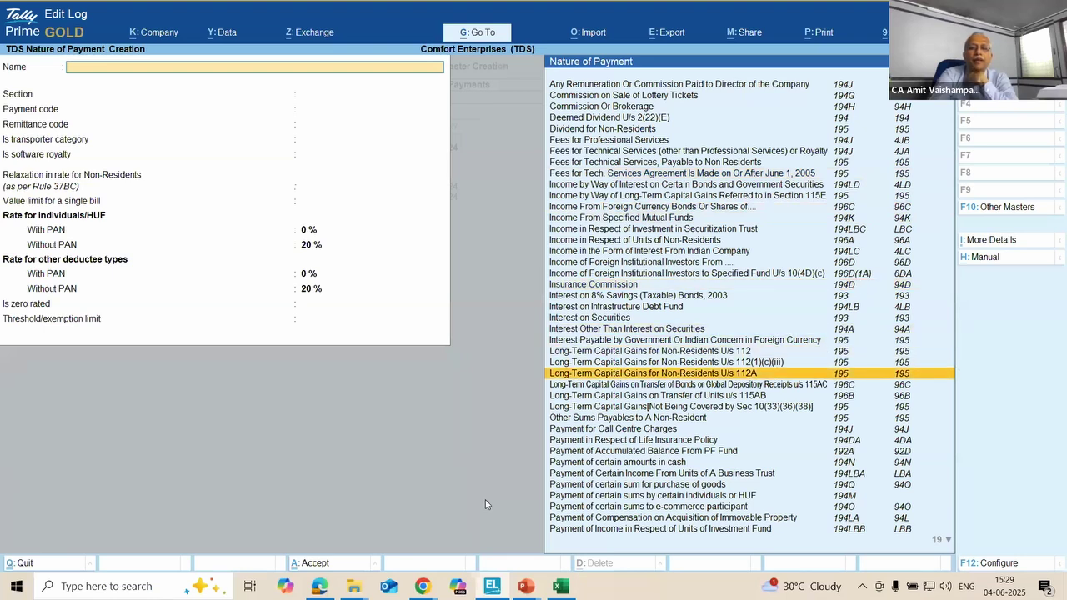
pyautogui.press('Down')
pyautogui.press('Down')
pyautogui.press('Down')
pyautogui.press('Down')
pyautogui.press('Down')
pyautogui.press('Down')
pyautogui.press('Down')
pyautogui.press('Down')
pyautogui.press('Down')
pyautogui.press('Down')
pyautogui.press('Down')
pyautogui.press('Down')
pyautogui.press('Down')
pyautogui.press('Down')
pyautogui.press('Down')
pyautogui.press('Down')
pyautogui.press('Down')
pyautogui.press('Down')
pyautogui.press('Down')
pyautogui.press('Down')
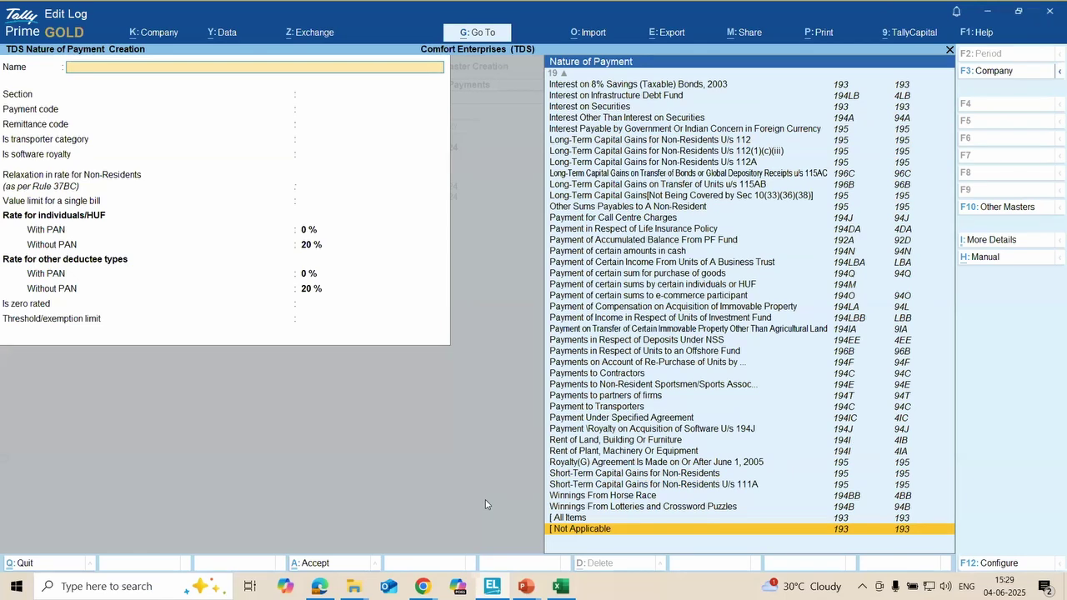
# Step: Examine the lower part of the Nature of Payment list upward to Payment of certain sums to e-commerce participant
pyautogui.press('Up')
pyautogui.press('Up')
pyautogui.press('Up')
pyautogui.press('Up')
pyautogui.press('Up')
pyautogui.press('Up')
pyautogui.press('Up')
pyautogui.press('Up')
pyautogui.press('Up')
pyautogui.press('Up')
pyautogui.press('Up')
pyautogui.press('Up')
pyautogui.press('Up')
pyautogui.press('Up')
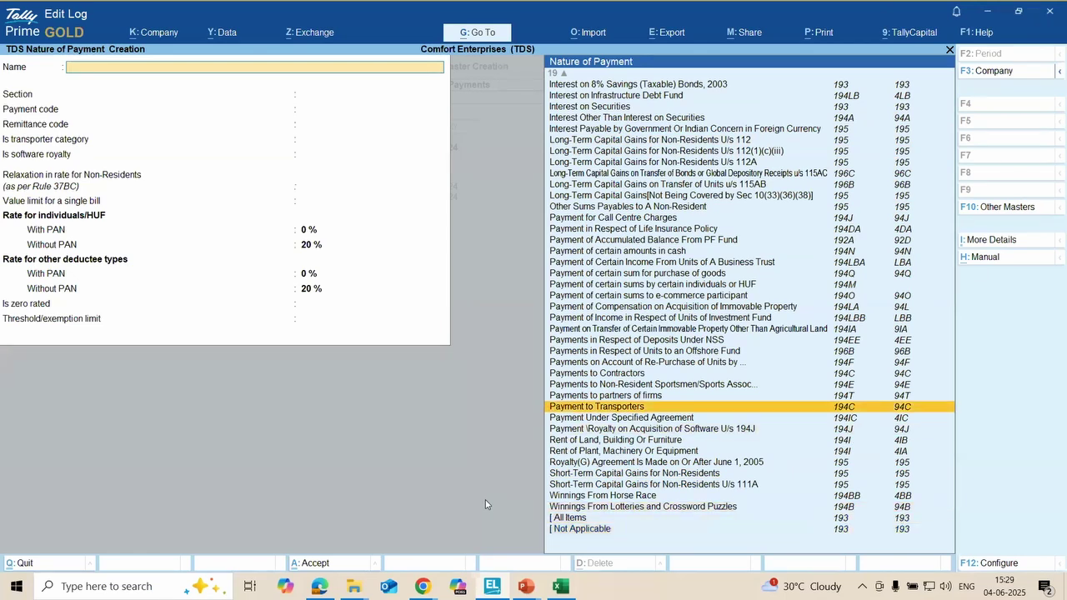
pyautogui.press('Up')
pyautogui.press('Up')
pyautogui.press('Up')
pyautogui.press('Up')
pyautogui.press('Up')
pyautogui.press('Up')
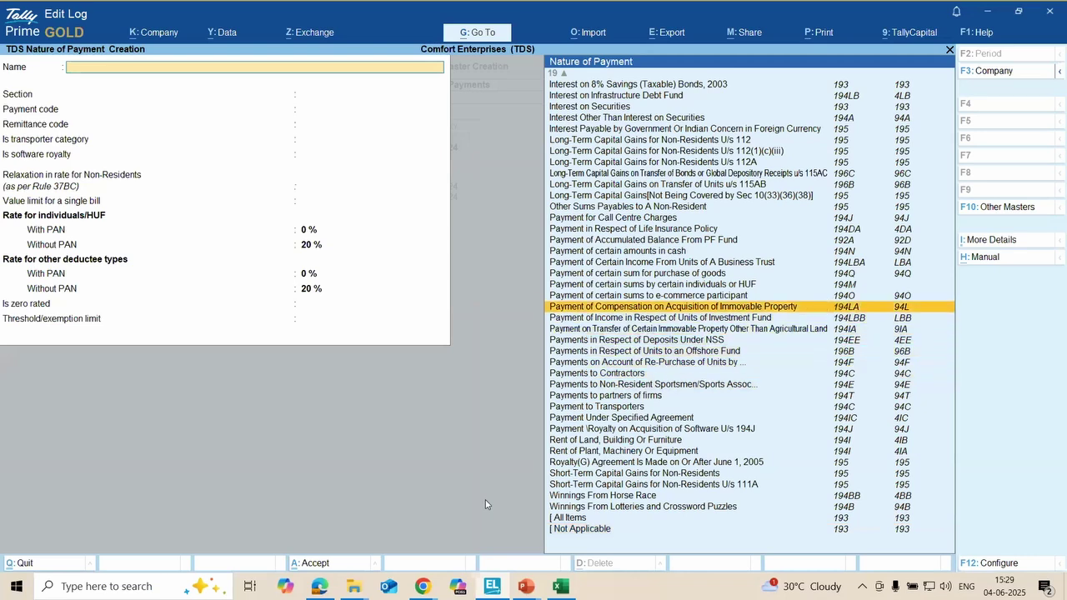
pyautogui.press('Up')
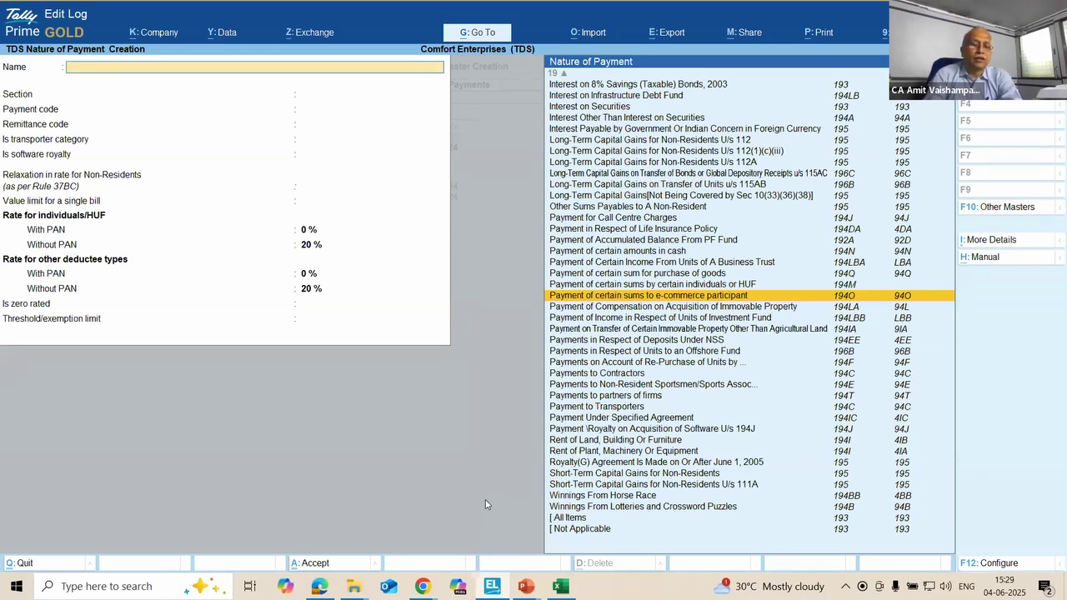
# Step: Quit the TDS Nature of Payment creation without saving and return to the Gateway of Tally
pyautogui.press('Escape')
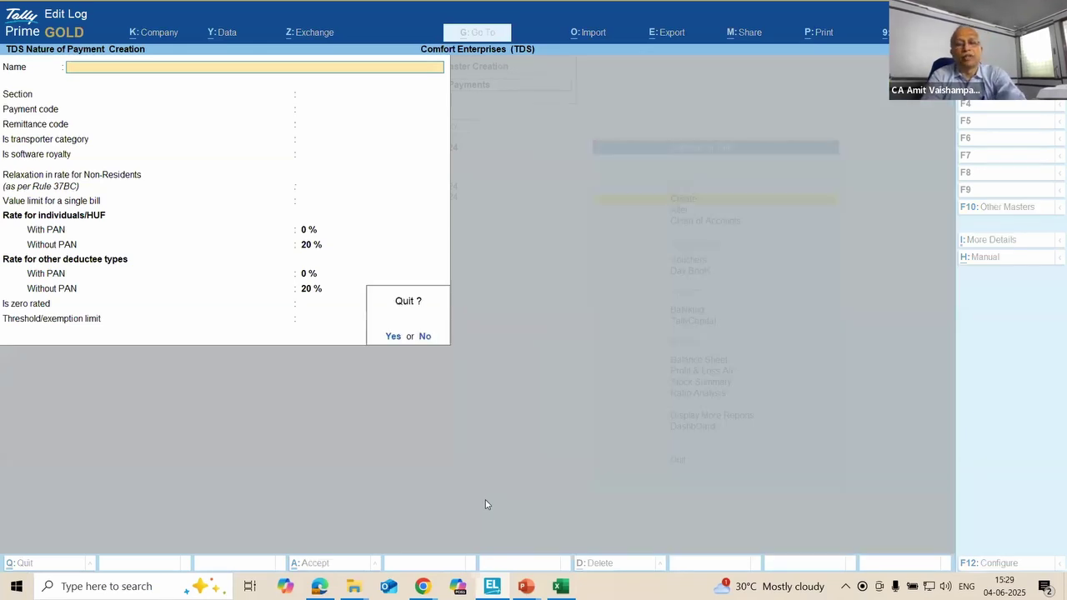
pyautogui.press('Return')
pyautogui.press('Escape')
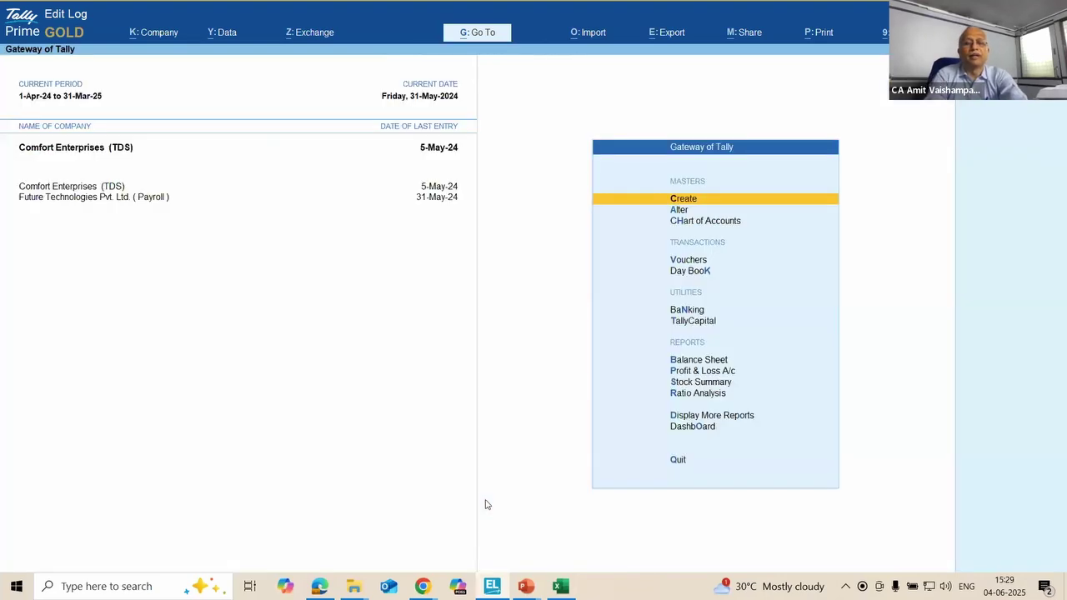
# Step: Start altering a master and go to TDS Nature of Payments among the statutory masters
pyautogui.press('Down')
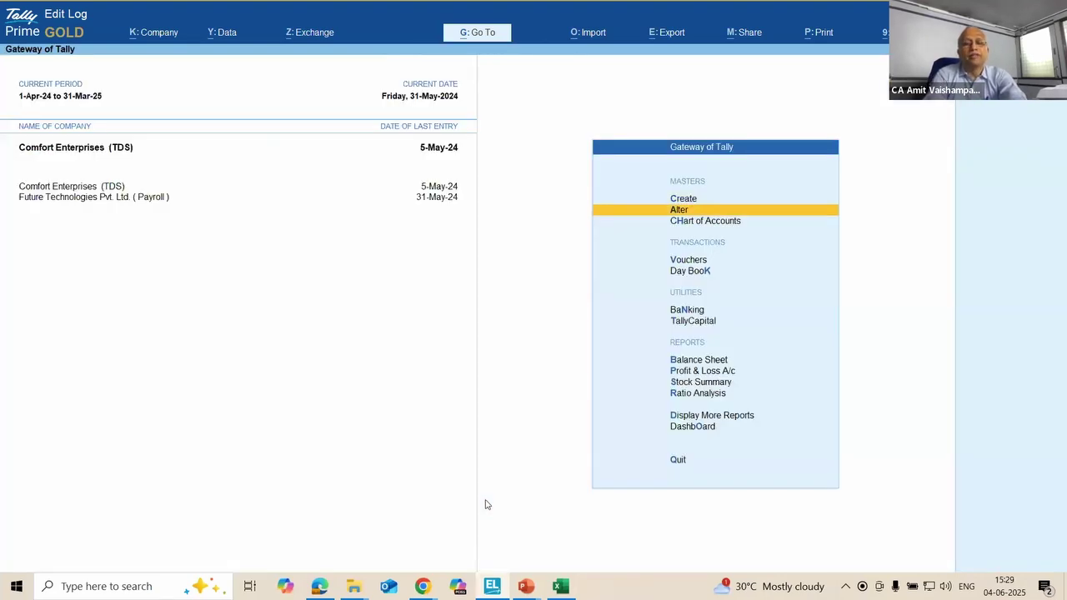
pyautogui.press('Return')
pyautogui.press('Down')
pyautogui.press('Down')
pyautogui.press('Down')
pyautogui.press('Down')
pyautogui.press('Down')
pyautogui.press('Down')
pyautogui.press('Down')
pyautogui.press('Down')
pyautogui.press('Down')
pyautogui.press('Down')
pyautogui.press('Down')
pyautogui.press('Down')
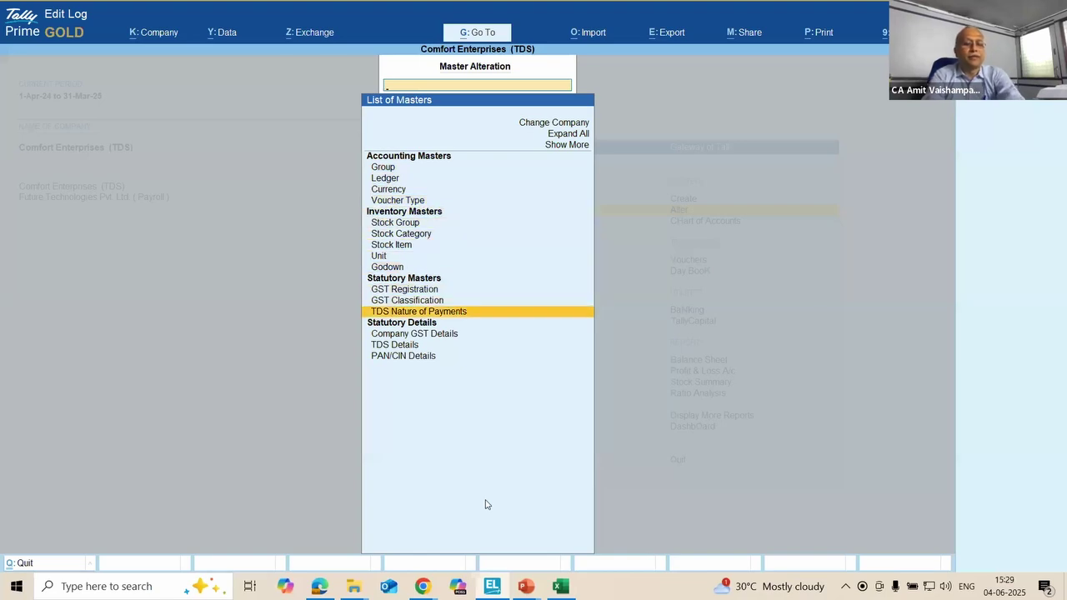
# Step: Switch to the Module-2 PDF in Edge and read Illustration 1 on booking rental expenses that attract TDS
pyautogui.hotkey('alt', 'Tab')
pyautogui.hotkey('alt', 'Tab')
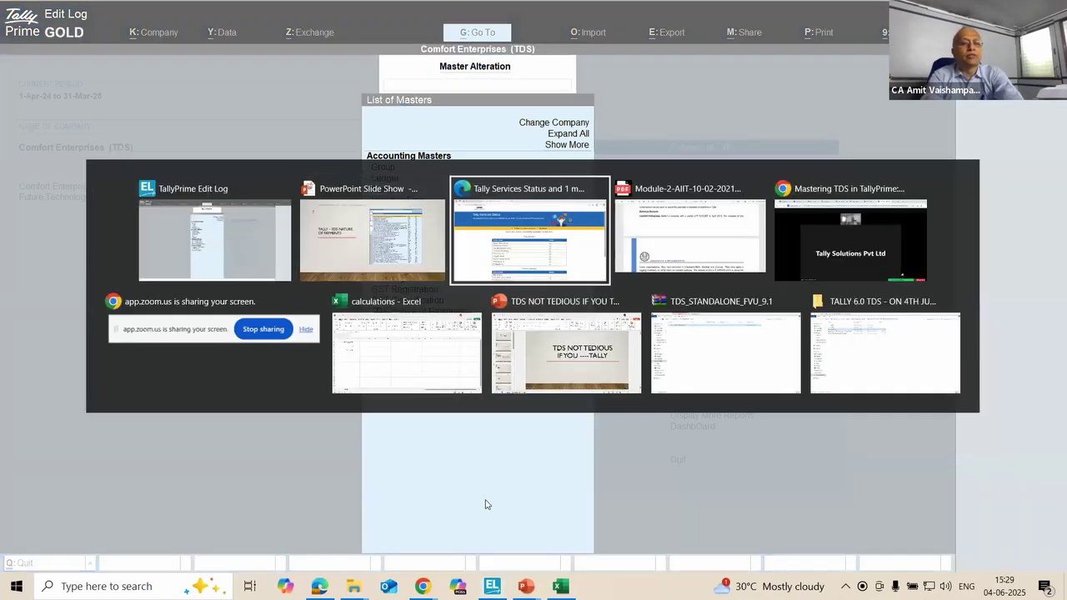
pyautogui.hotkey('alt', 'Tab')
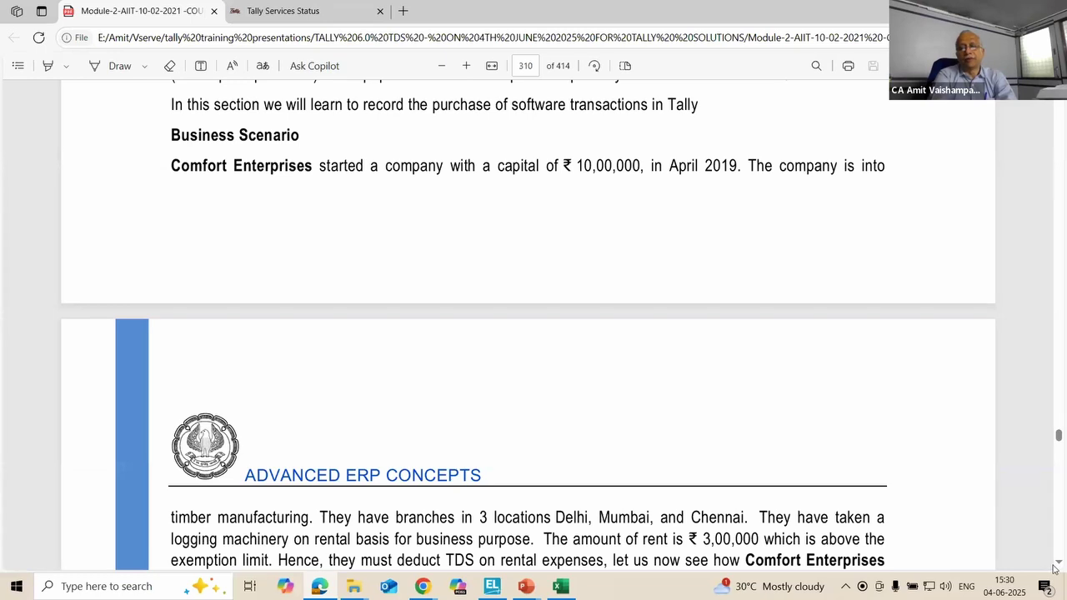
pyautogui.moveTo(1061, 563); pyautogui.dragTo(1061, 563)
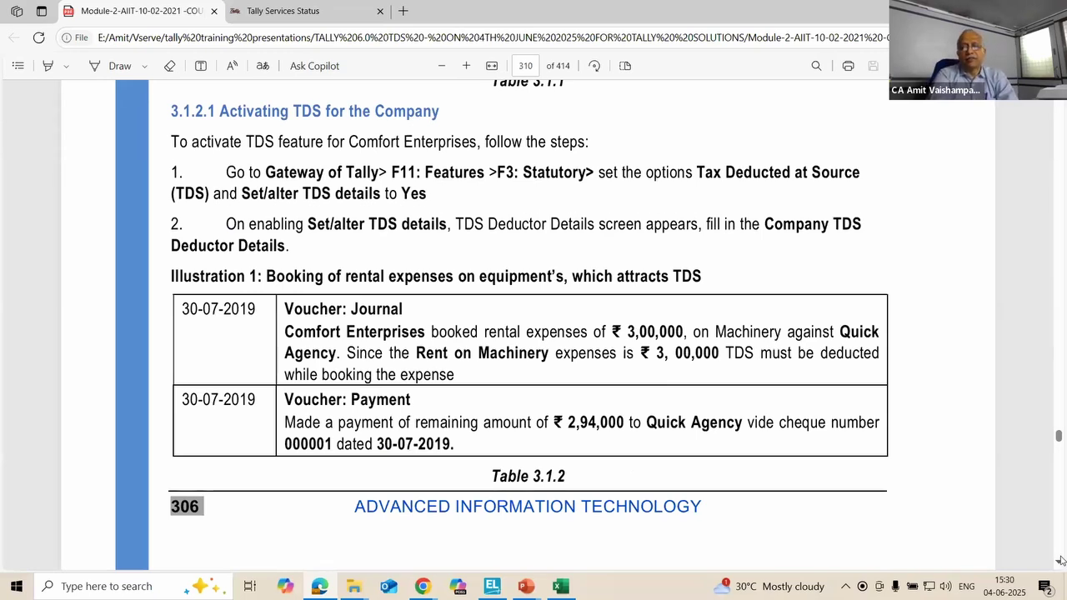
pyautogui.click(1061, 562)
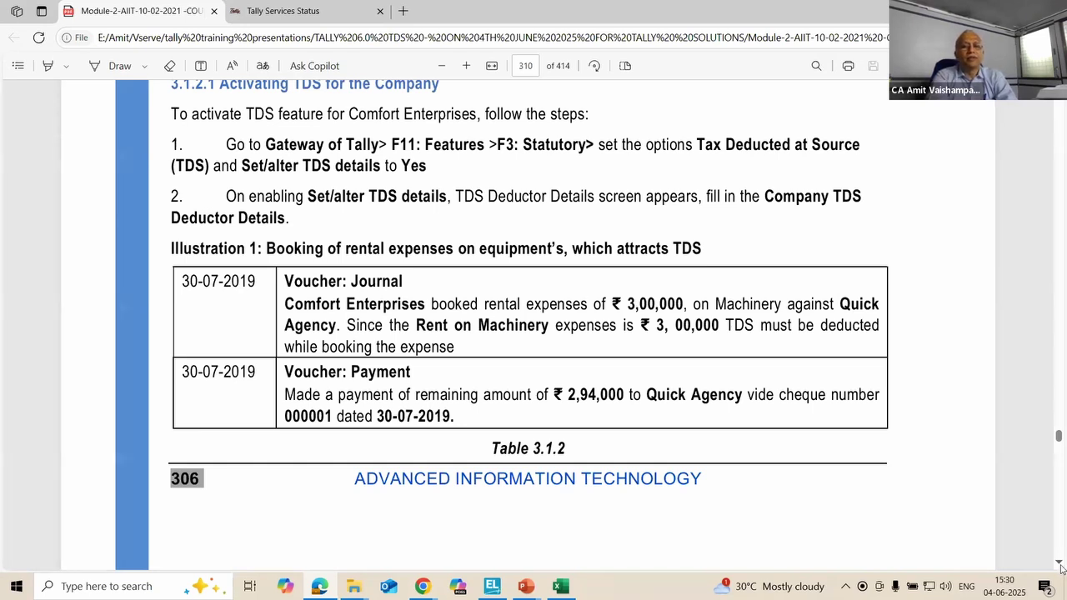
pyautogui.click(1060, 564)
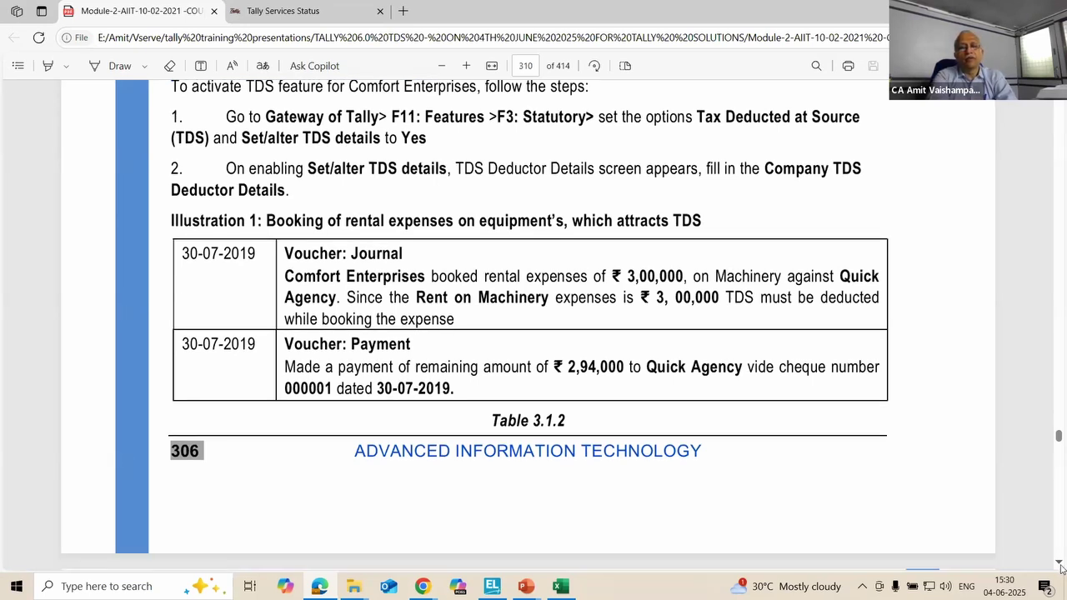
pyautogui.click(1060, 563)
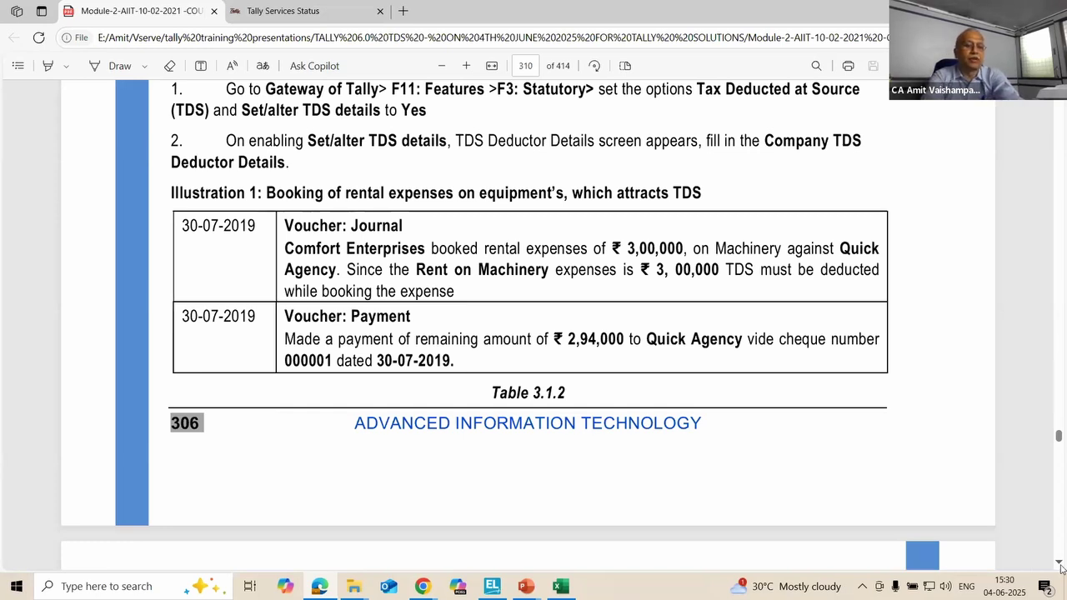
# Step: Switch back to TallyPrime and open the TDS nature of payment Rent of Plant, Machinery Or Equipment for alteration
pyautogui.hotkey('alt', 'Tab')
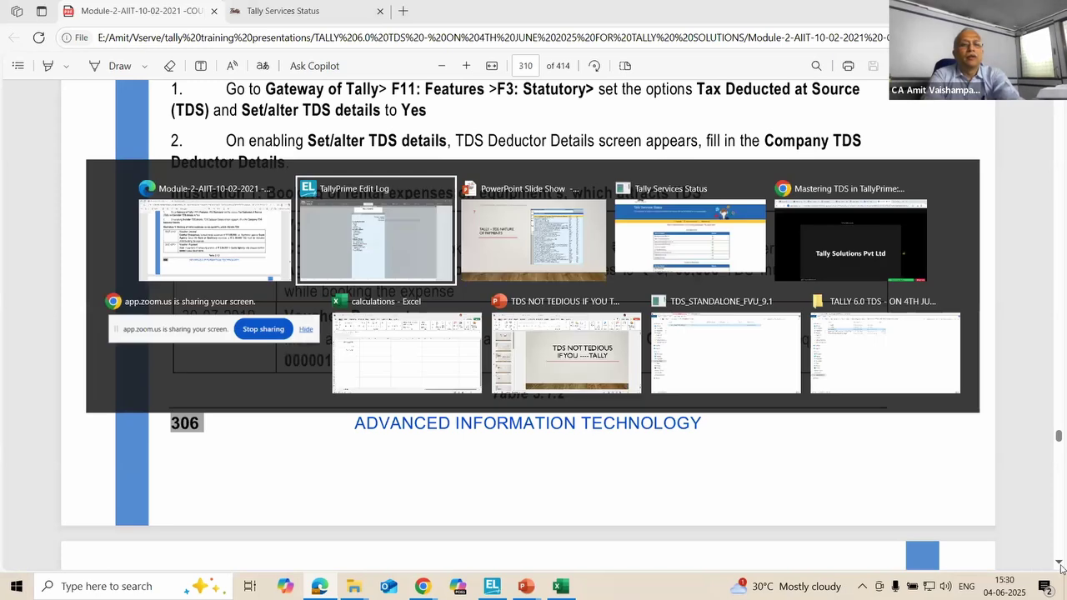
pyautogui.press('Return')
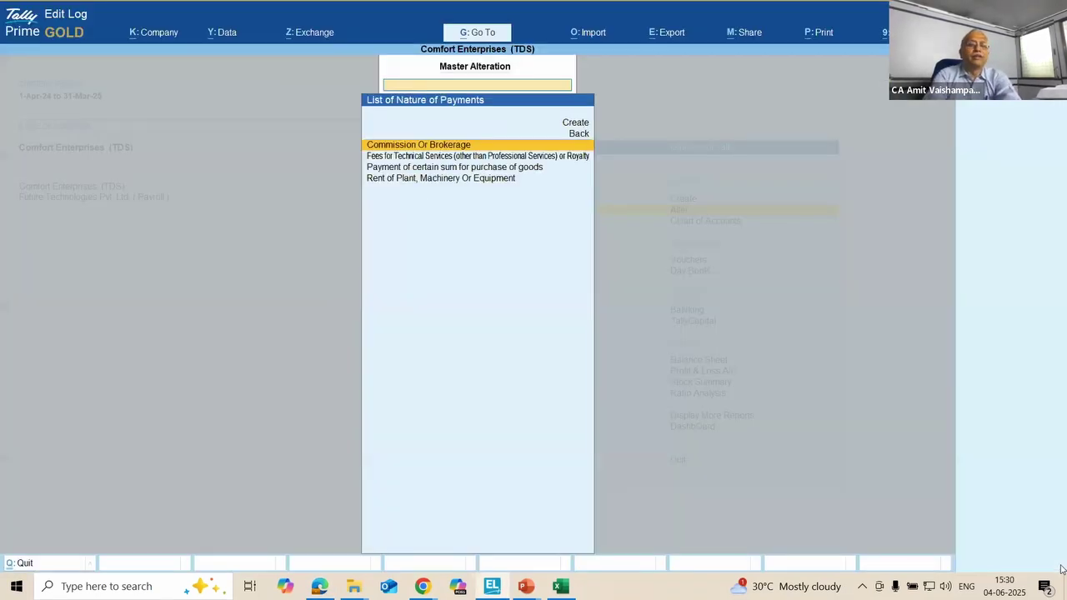
pyautogui.press('Down')
pyautogui.press('Down')
pyautogui.press('Down')
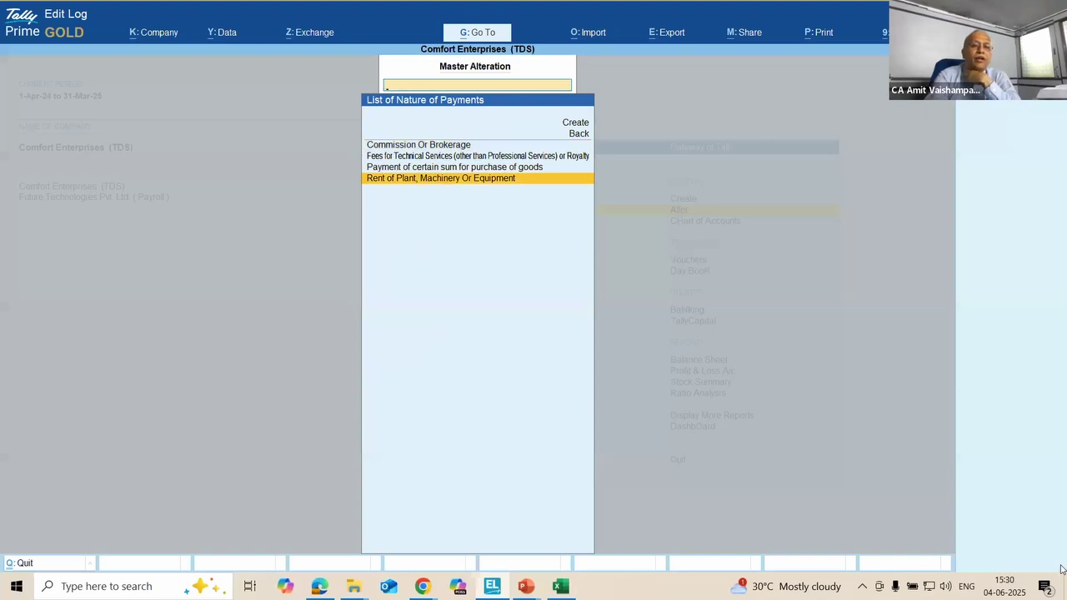
pyautogui.press('Return')
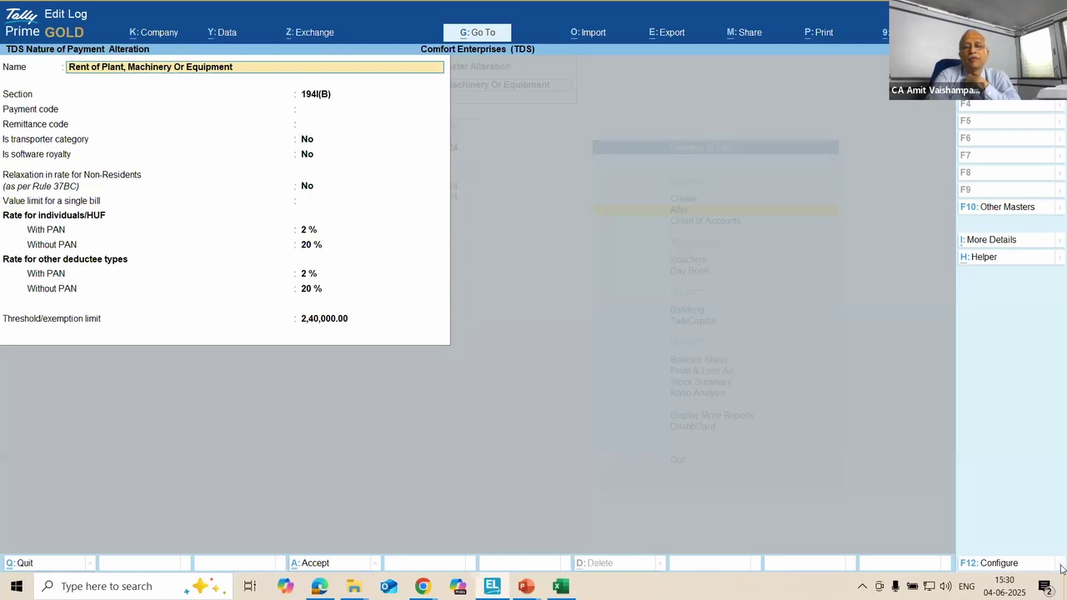
# Step: Review the configuration options of the nature of payment alteration, keep them as set, and return to the Name field
pyautogui.click(1001, 565)
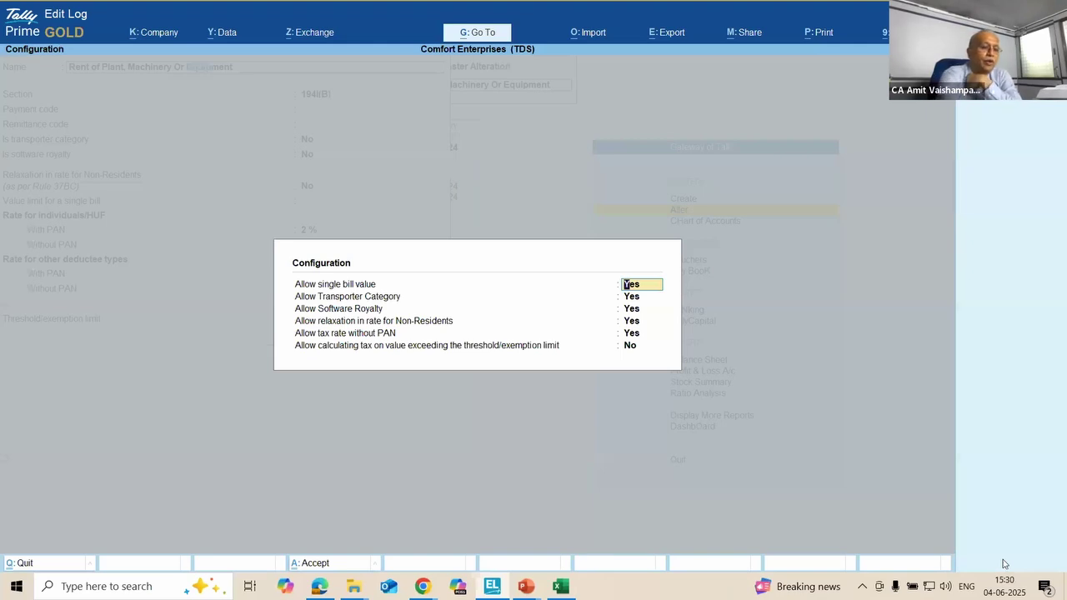
pyautogui.hotkey('ctrl', 'a')
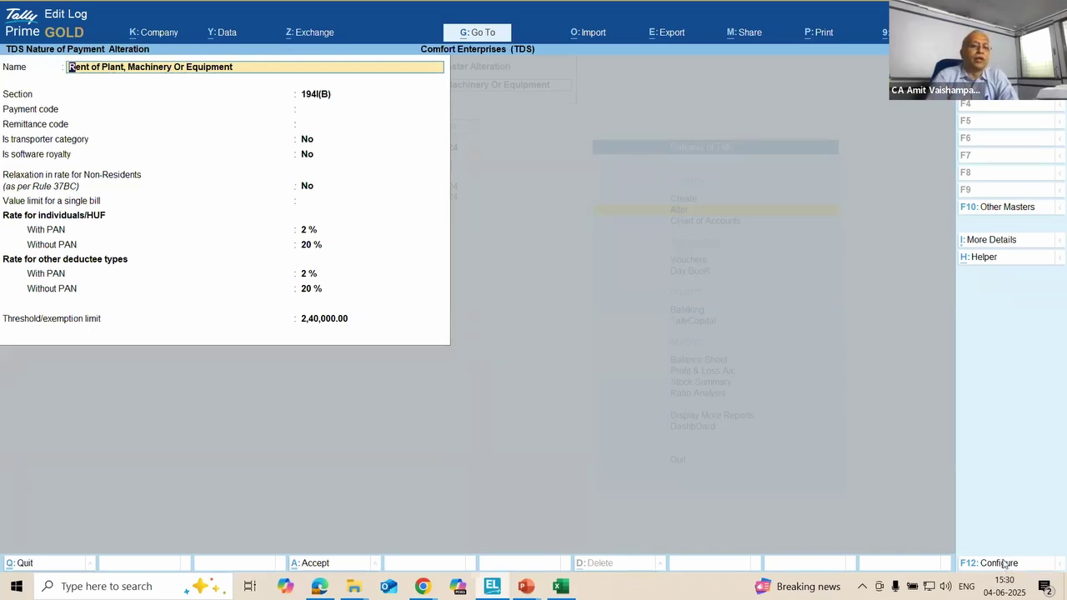
pyautogui.press('Return')
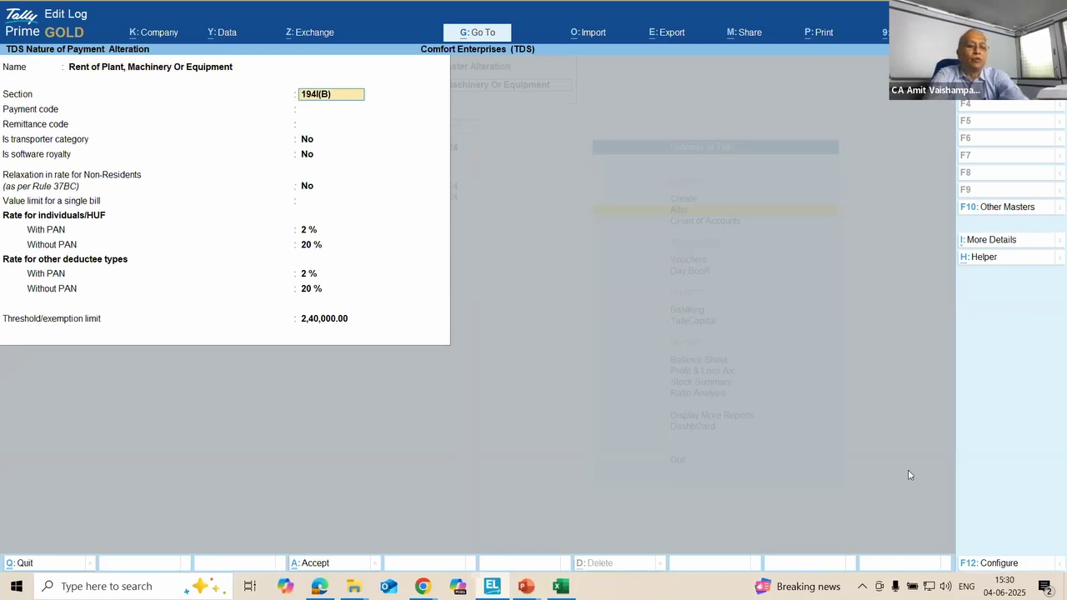
pyautogui.hotkey('shift', 'Tab')
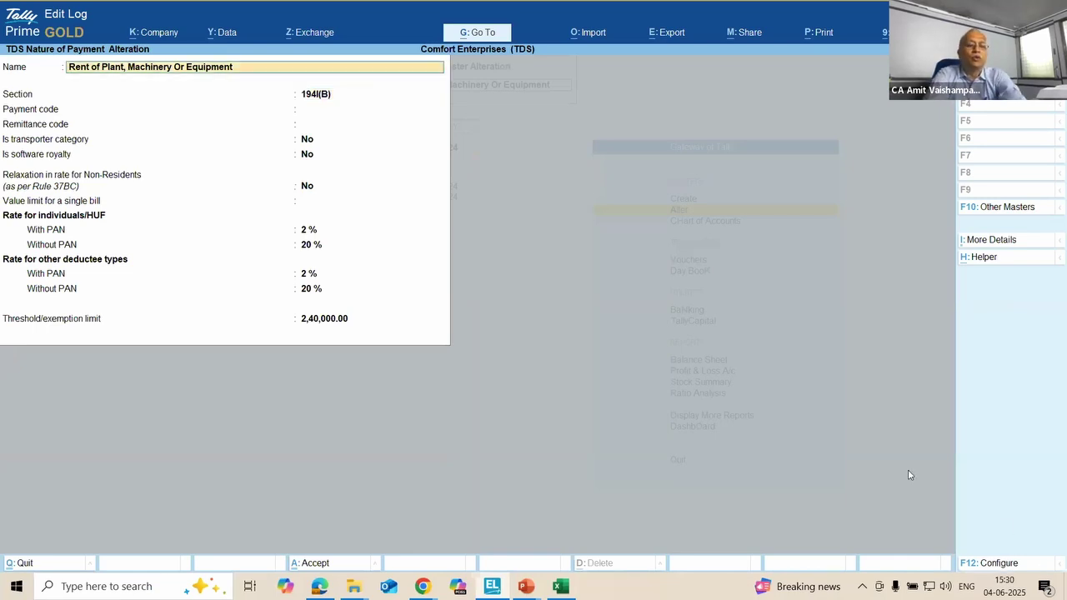
# Step: Display the helper list of predefined natures of payment for this master, and quit to the Gateway of Tally without saving
pyautogui.click(986, 259)
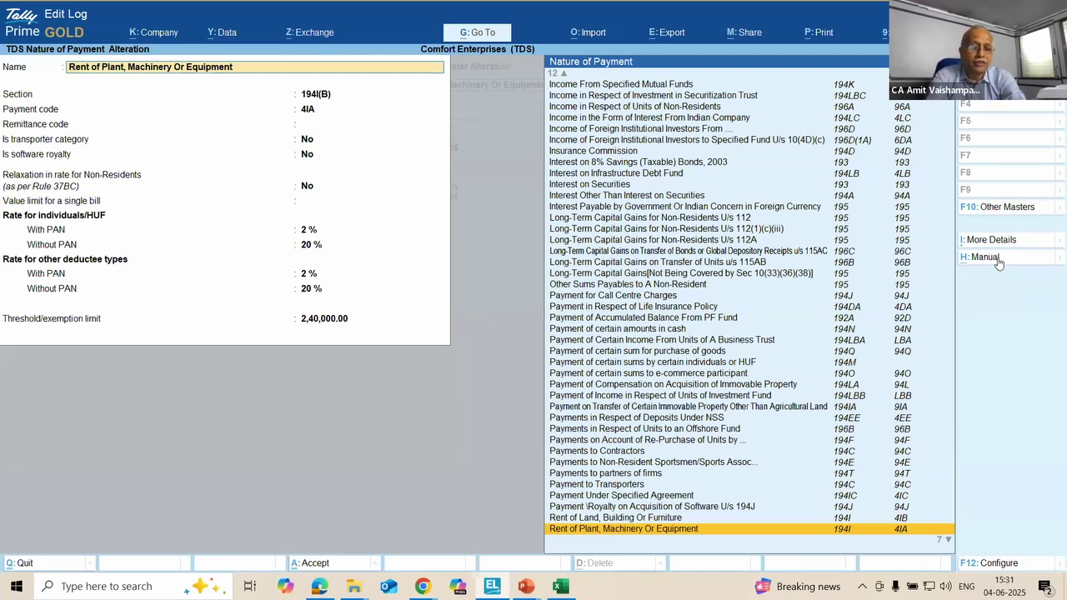
pyautogui.press('Escape')
pyautogui.press('Escape')
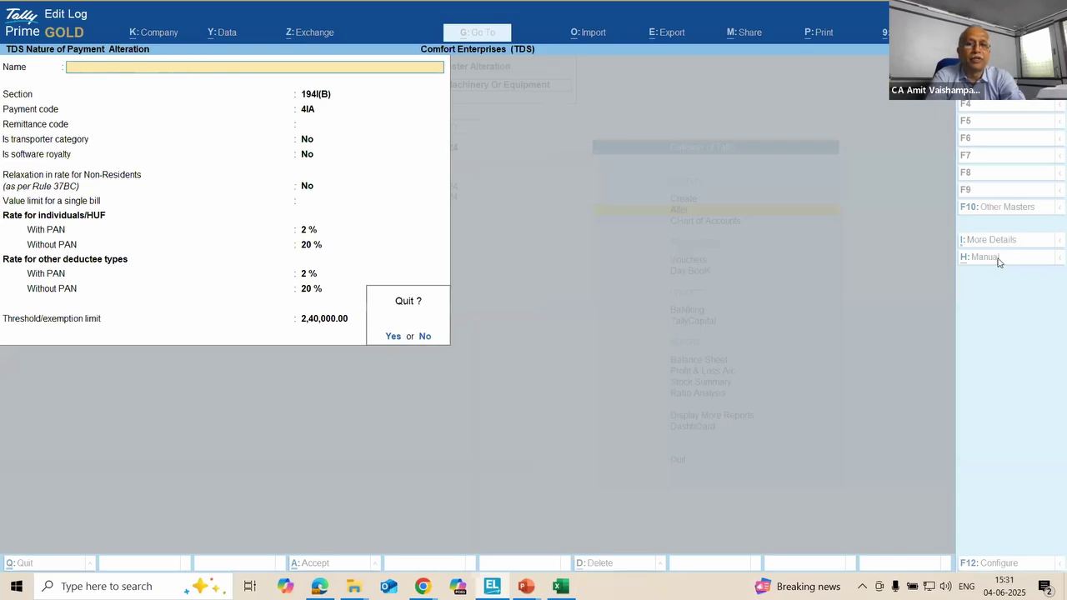
pyautogui.press('y')
pyautogui.press('Escape')
pyautogui.press('Escape')
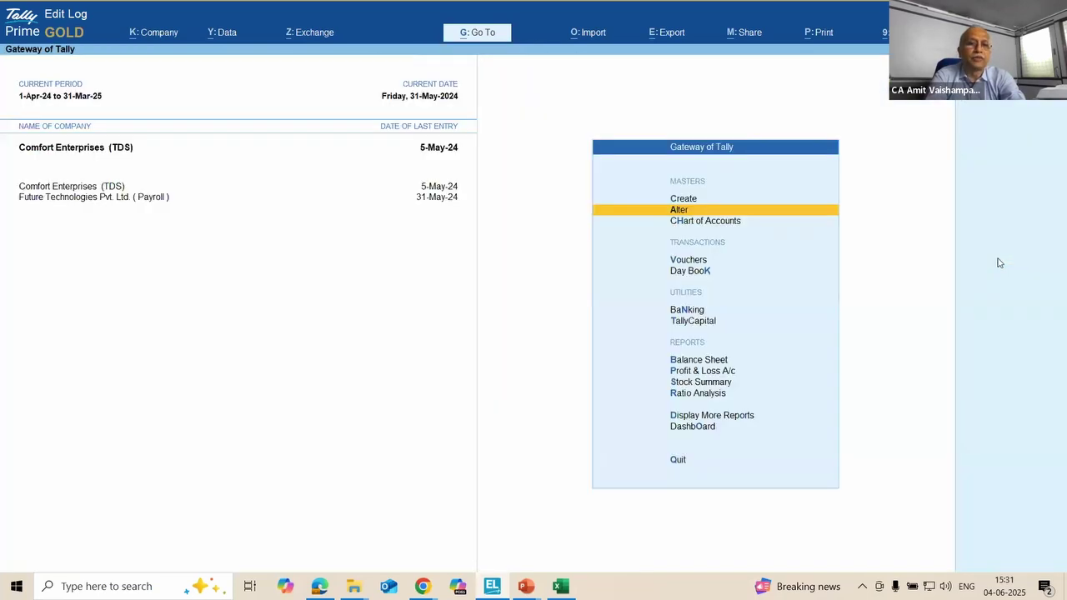
# Step: Switch the active company to Future Technologies Pvt. Ltd. (Payroll), expand the alterable masters list, and view the Income Tax Pay Head Details
pyautogui.click(121, 199)
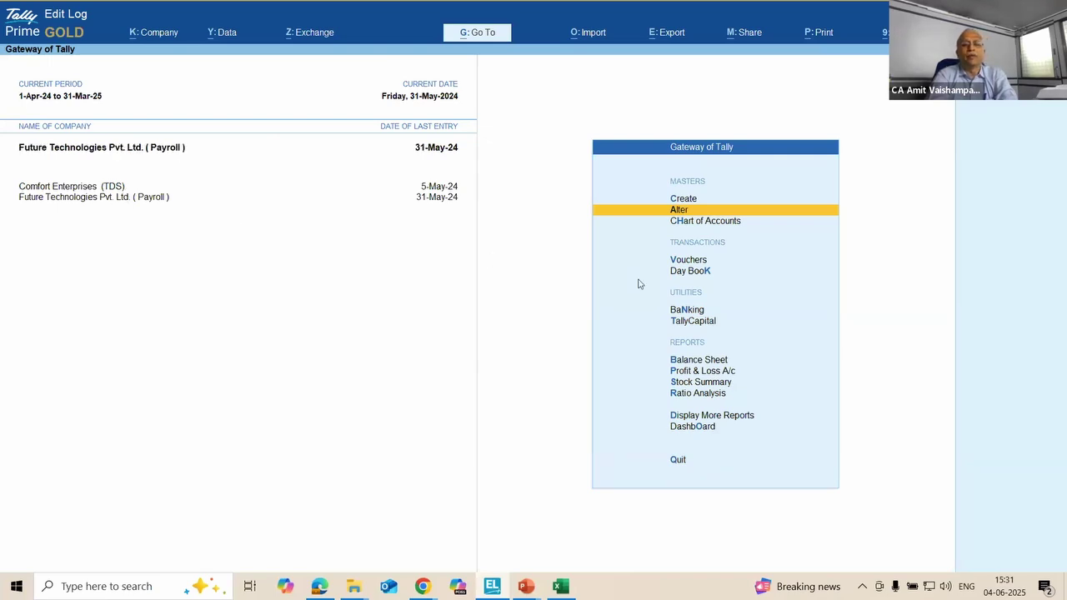
pyautogui.click(693, 216)
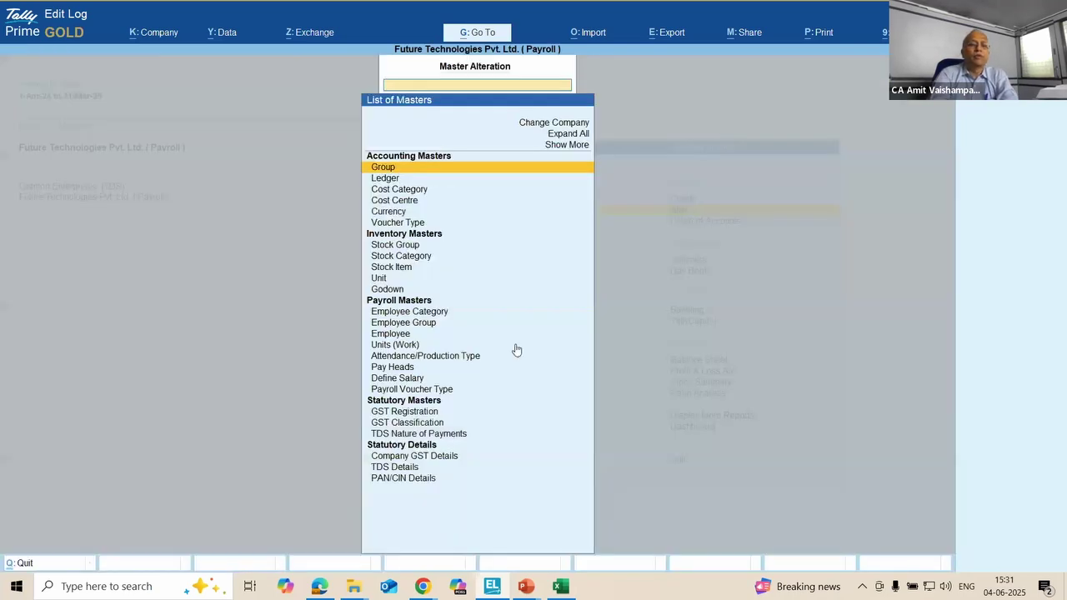
pyautogui.click(567, 146)
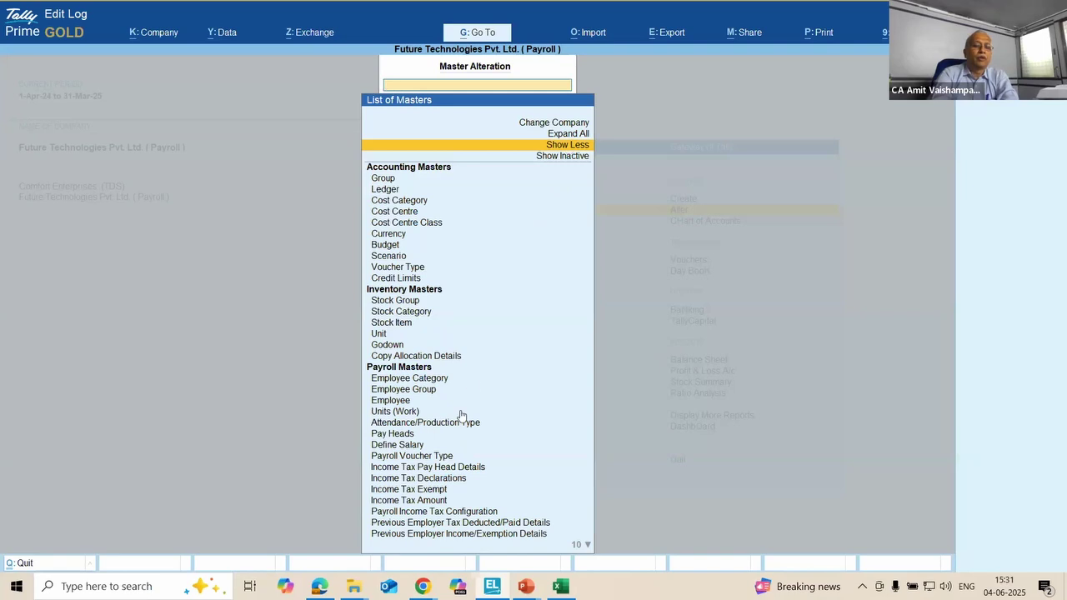
pyautogui.click(451, 468)
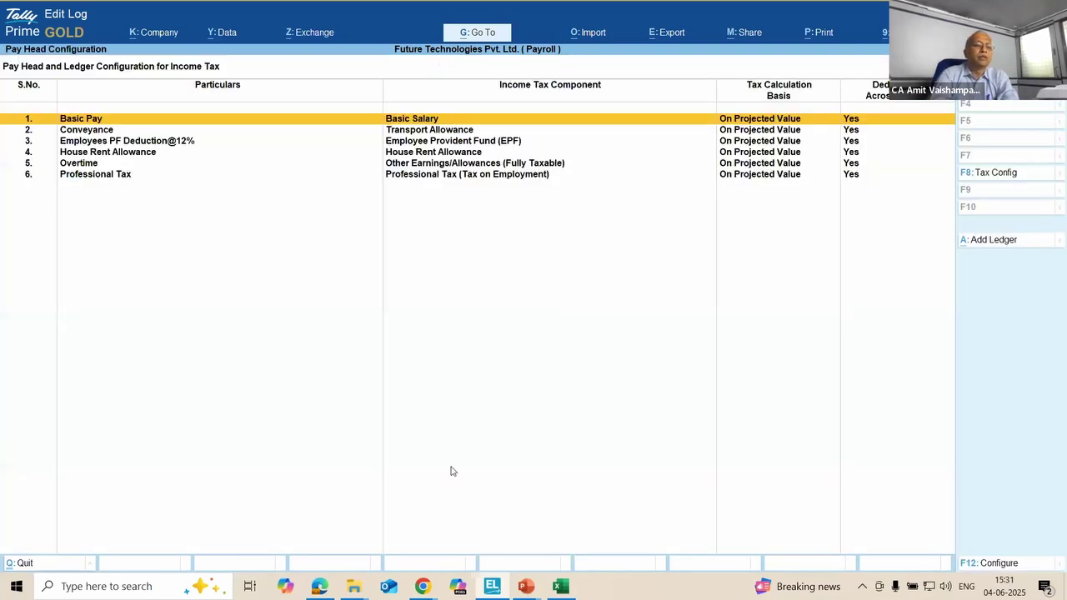
pyautogui.press('Escape')
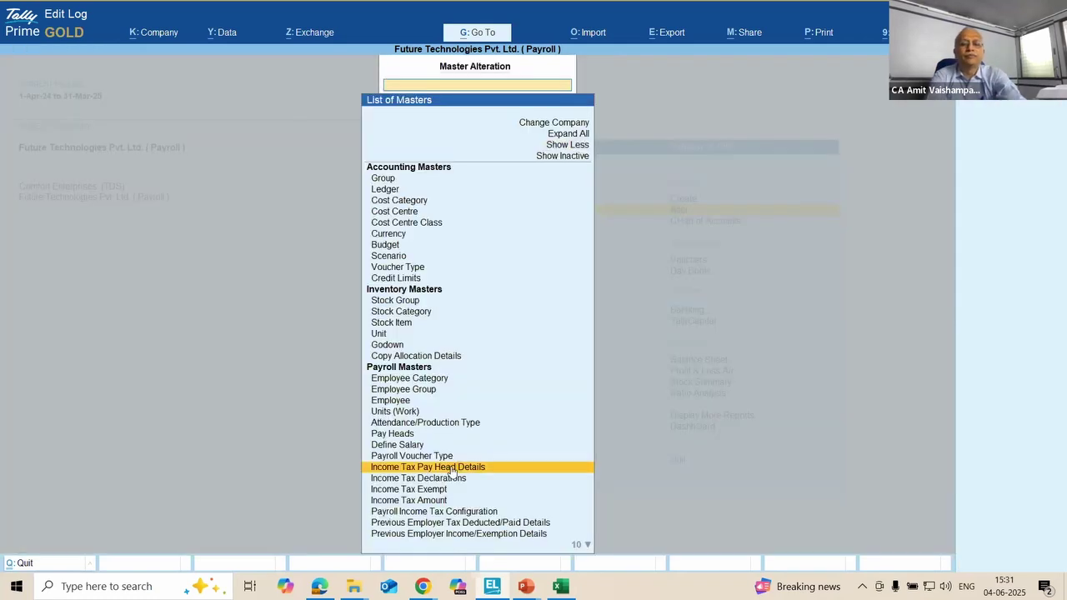
# Step: View the Income Tax Declarations master of the payroll company and return to the list of masters
pyautogui.press('Down')
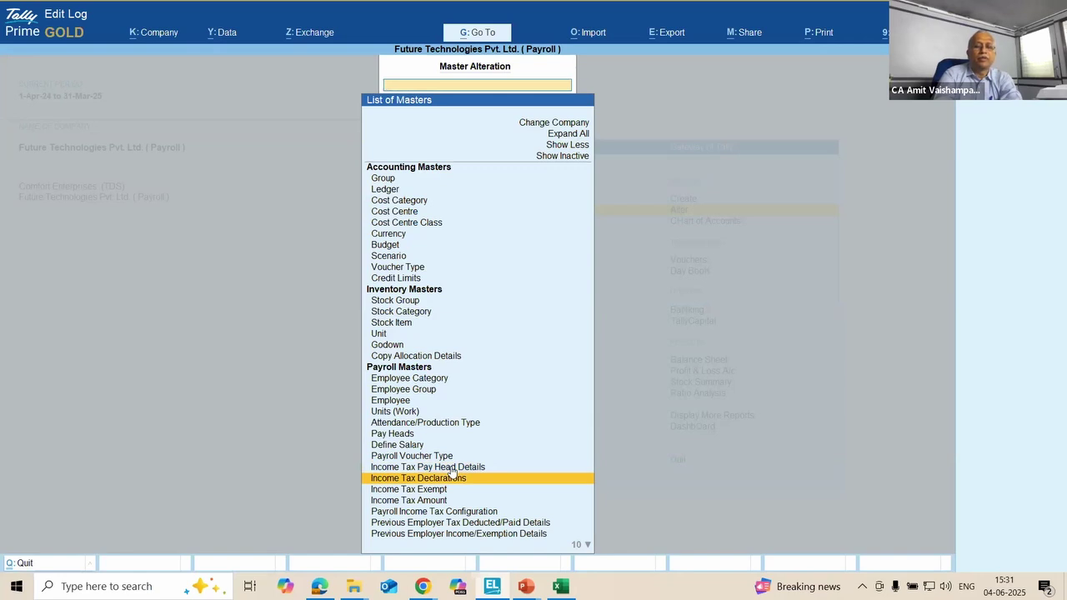
pyautogui.press('Return')
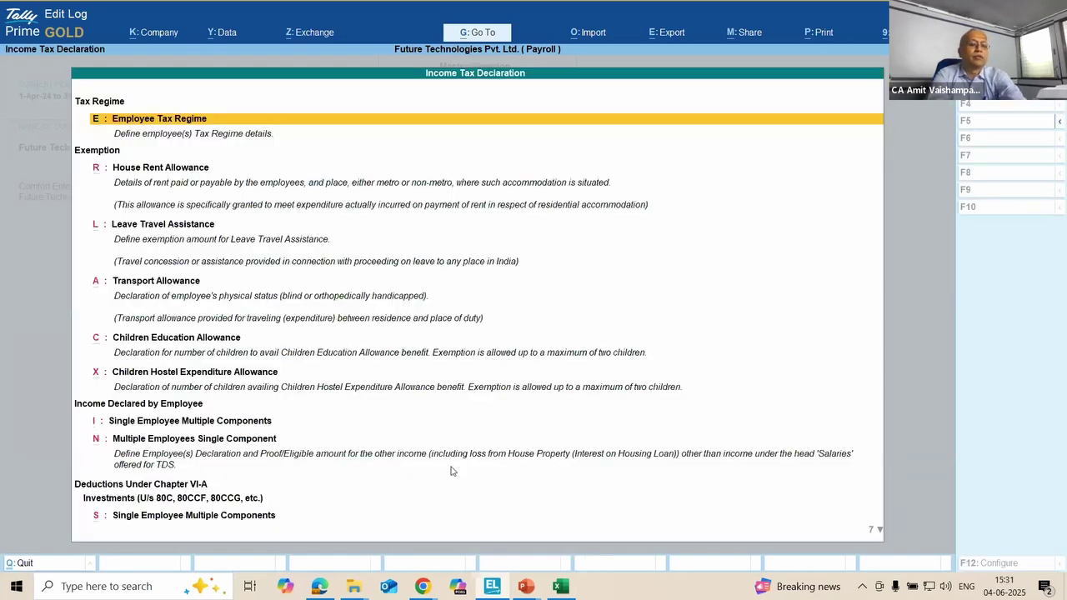
pyautogui.press('Escape')
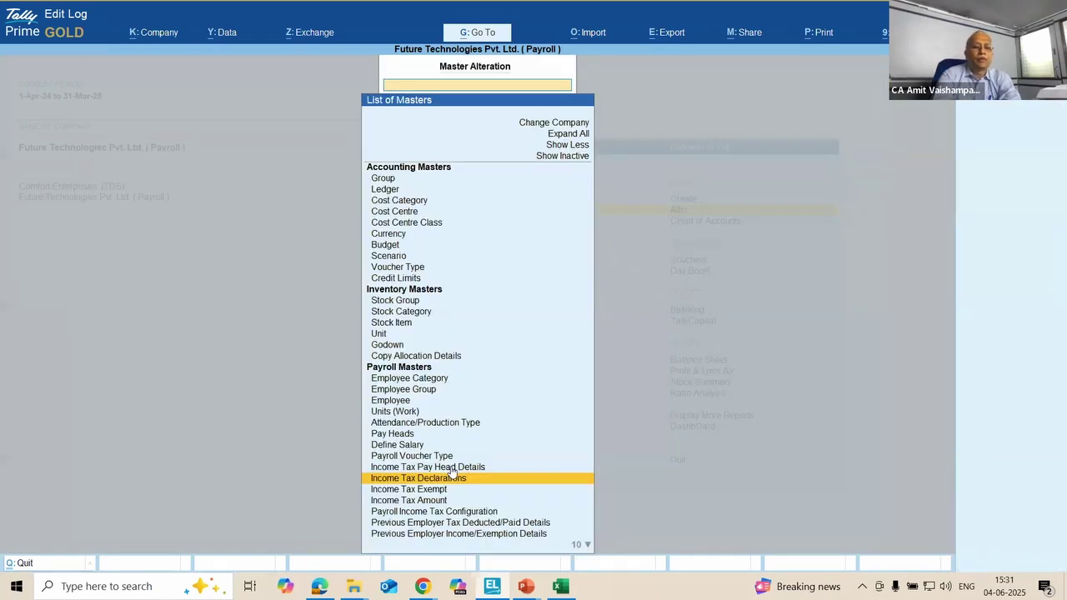
# Step: View the payroll company's income tax configuration and return to the Gateway of Tally
pyautogui.press('Down')
pyautogui.press('Down')
pyautogui.press('Down')
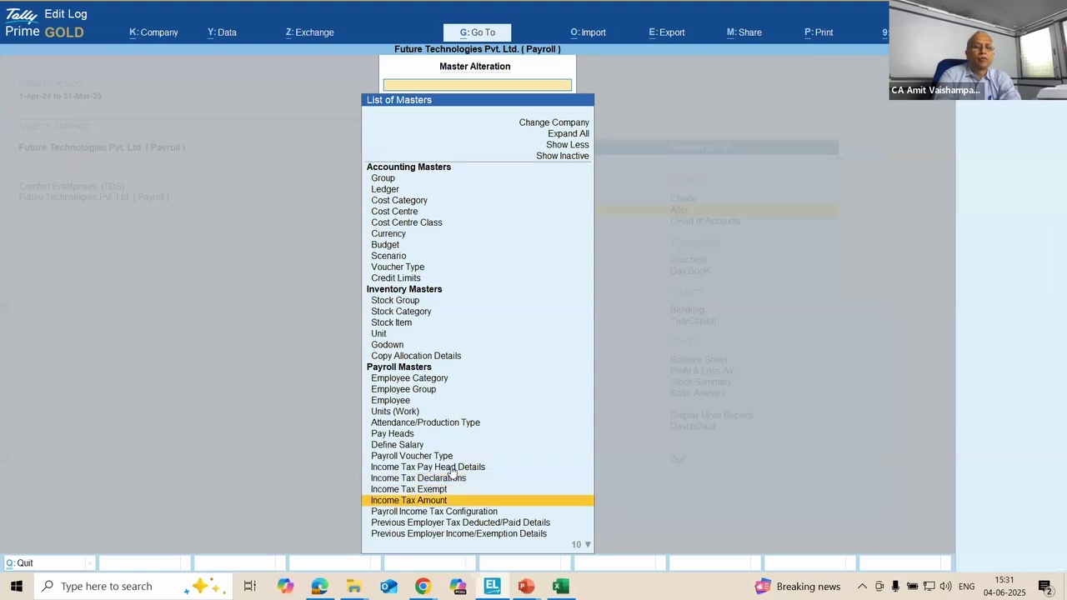
pyautogui.press('Return')
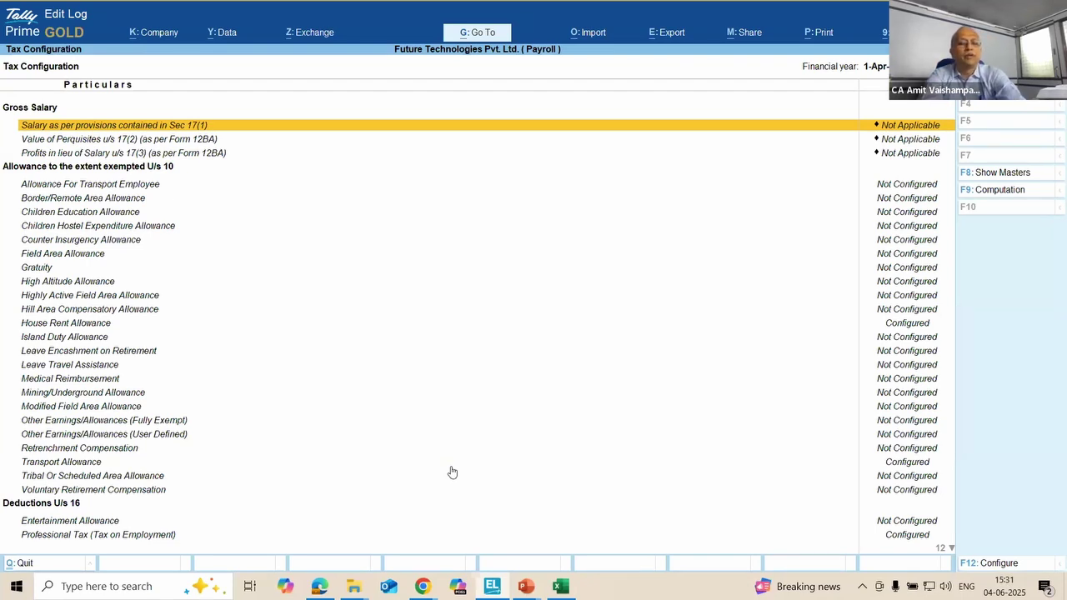
pyautogui.press('Escape')
pyautogui.press('Escape')
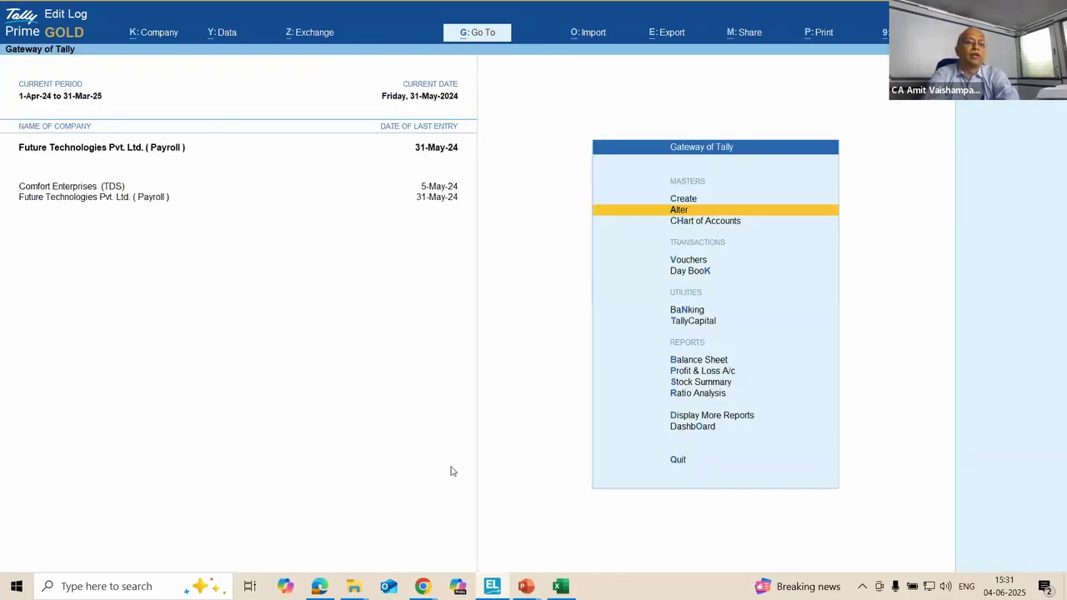
# Step: Make Comfort Enterprises (TDS) the active company again, and read the master creation steps of Illustration 1 in the Module-2 PDF in Edge
pyautogui.click(112, 191)
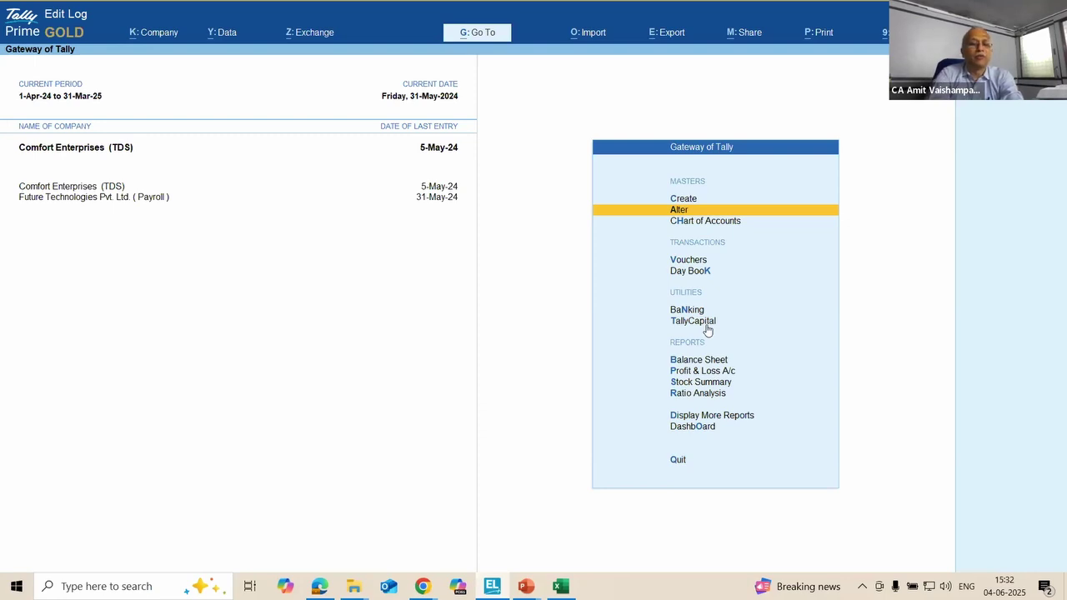
pyautogui.hotkey('alt', 'Tab')
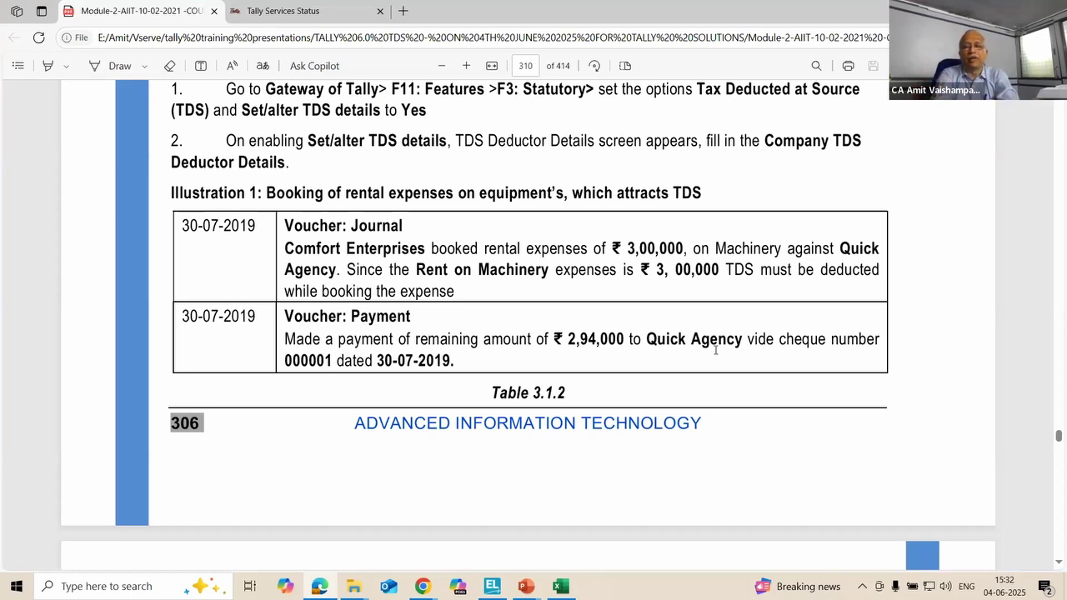
pyautogui.click(1060, 563)
pyautogui.moveTo(1059, 564); pyautogui.dragTo(1059, 566)
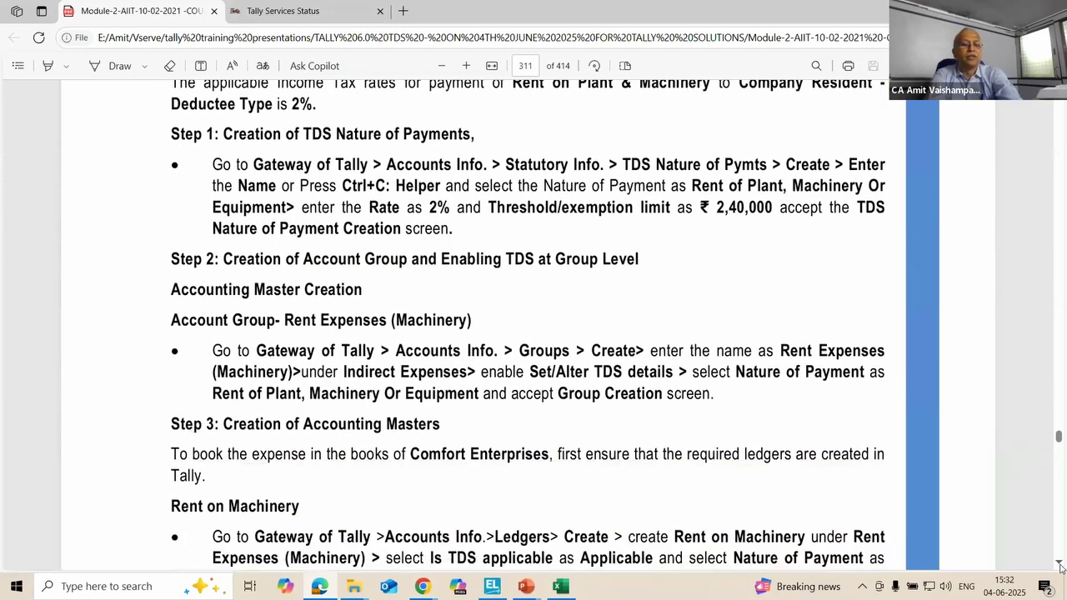
# Step: Switch back to TallyPrime and open the ledger Quick Agency for alteration
pyautogui.hotkey('alt', 'Tab')
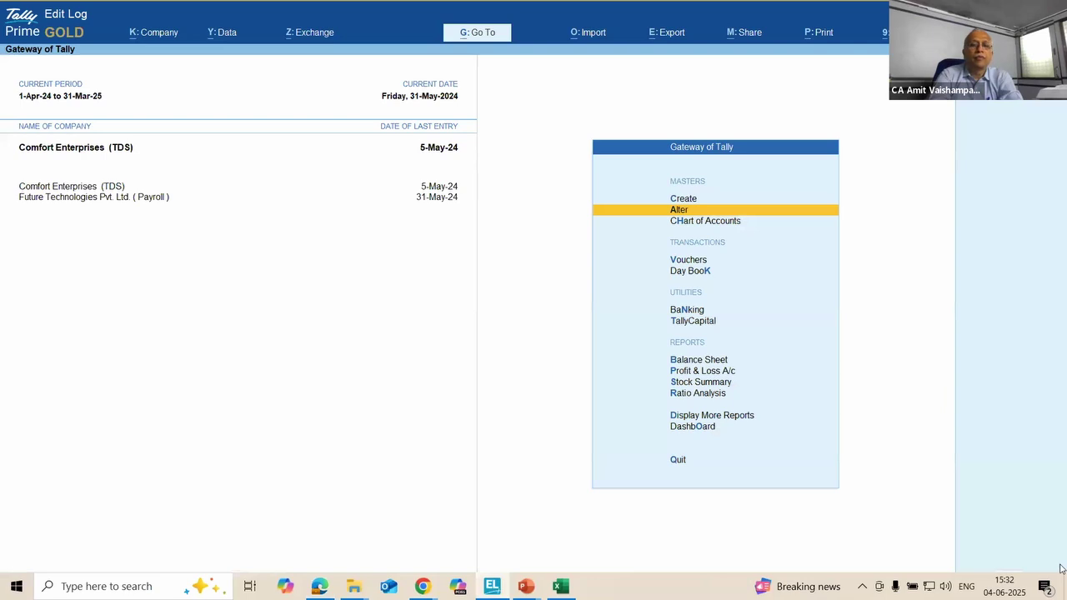
pyautogui.press('Return')
pyautogui.press('Down')
pyautogui.press('Return')
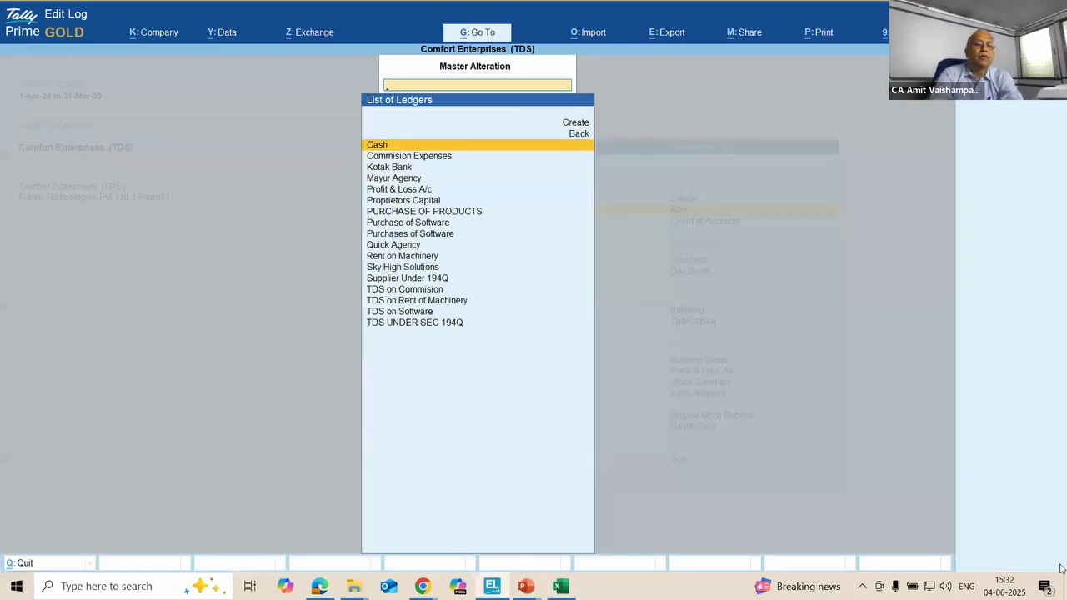
pyautogui.press('Down')
pyautogui.press('Down')
pyautogui.press('Down')
pyautogui.press('Down')
pyautogui.press('Down')
pyautogui.press('Down')
pyautogui.press('Down')
pyautogui.press('Down')
pyautogui.press('Down')
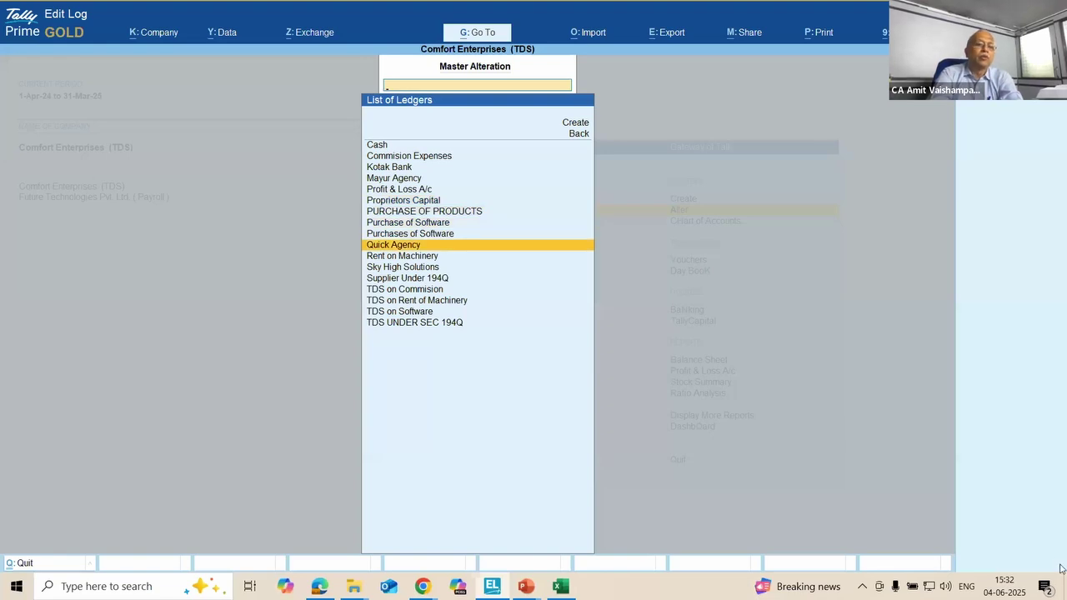
pyautogui.press('Return')
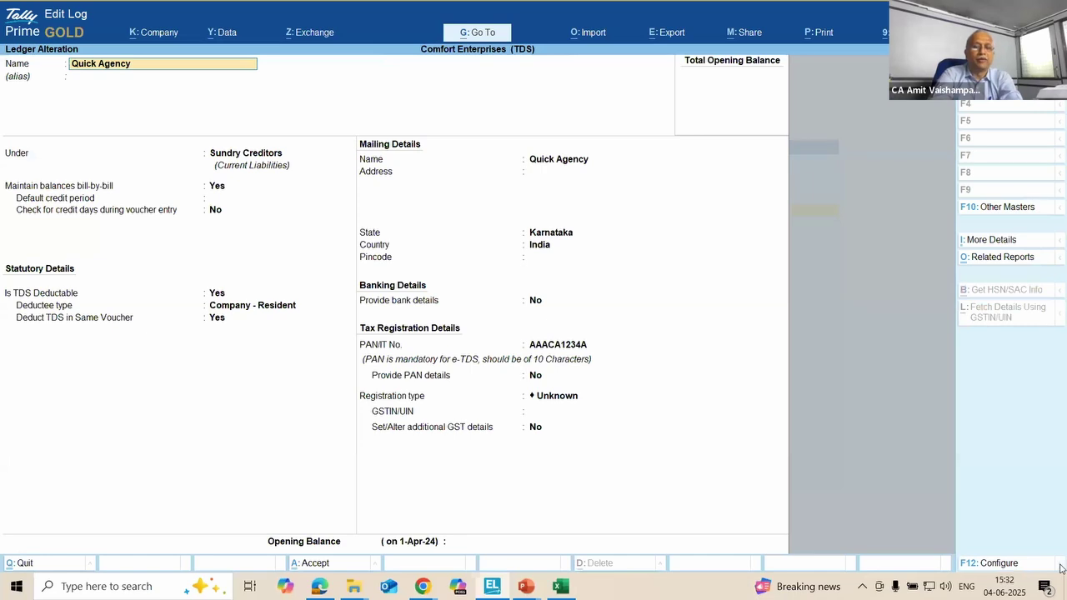
# Step: Review the Quick Agency ledger's group, bill-by-bill and TDS deductee settings, keeping Company - Resident as the deductee type
pyautogui.press('Return')
pyautogui.press('Return')
pyautogui.press('Return')
pyautogui.press('Return')
pyautogui.press('Return')
pyautogui.press('Return')
pyautogui.press('Return')
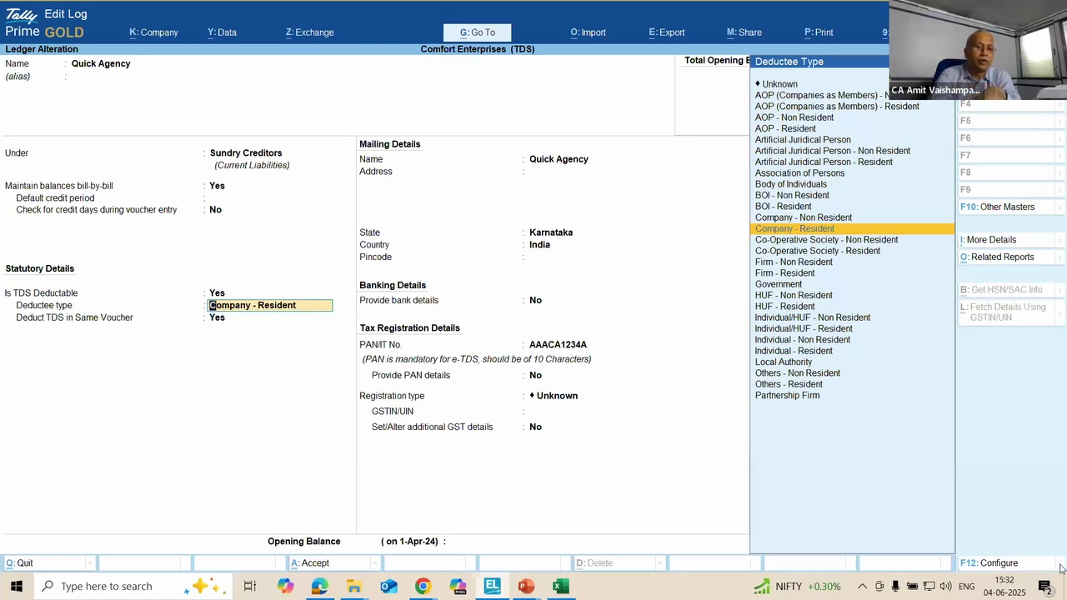
pyautogui.press('Return')
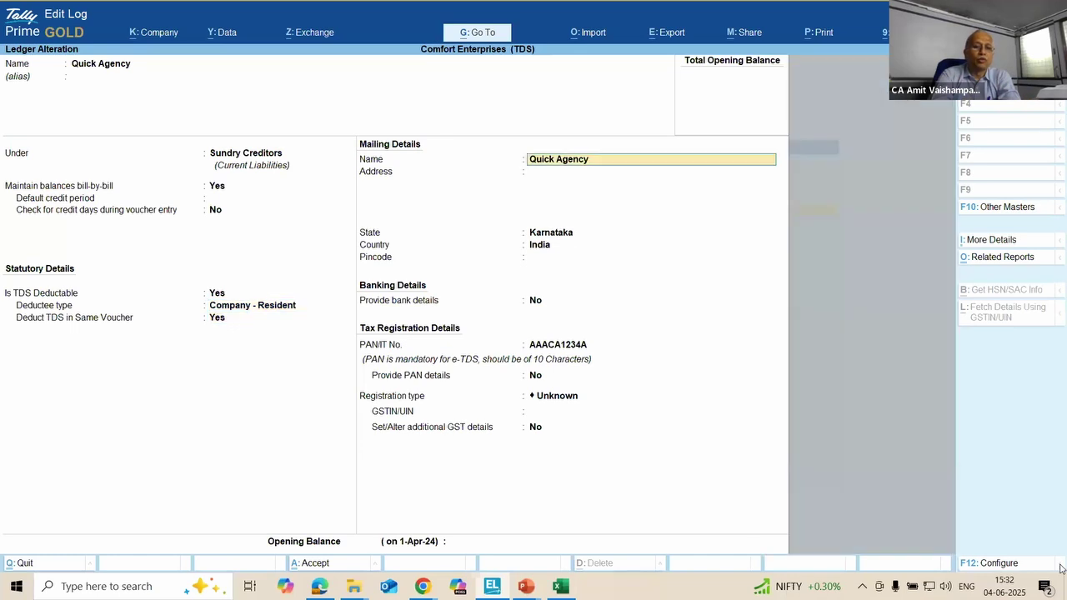
# Step: Review the Quick Agency ledger's mailing details up to the PAN field, and quit to the list of masters without saving
pyautogui.press('Return')
pyautogui.press('Return')
pyautogui.press('Return')
pyautogui.press('Return')
pyautogui.press('Return')
pyautogui.press('Return')
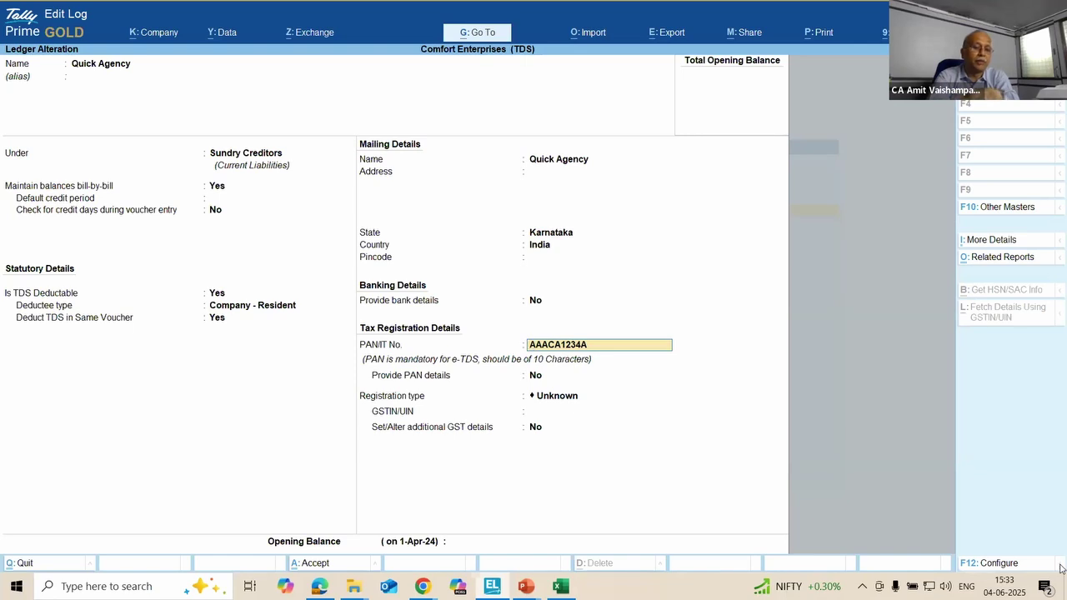
pyautogui.press('Escape')
pyautogui.press('Escape')
pyautogui.press('y')
pyautogui.press('Escape')
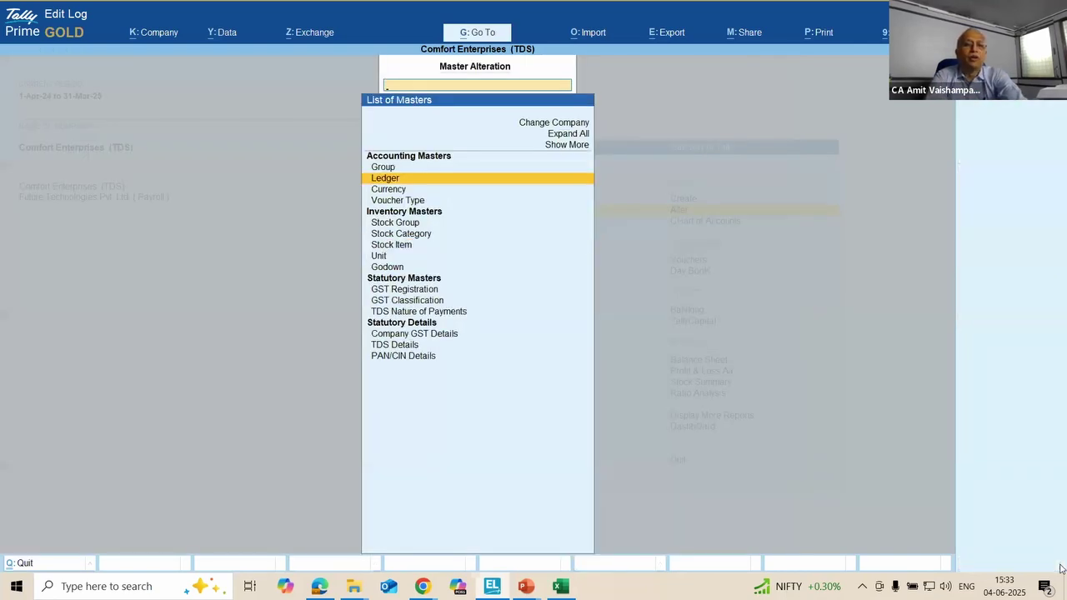
# Step: Open the TDS nature of payment Rent of Plant, Machinery Or Equipment for alteration
pyautogui.press('Escape')
pyautogui.press('Return')
pyautogui.press('Down')
pyautogui.press('Down')
pyautogui.press('Down')
pyautogui.press('Down')
pyautogui.press('Down')
pyautogui.press('Down')
pyautogui.press('Down')
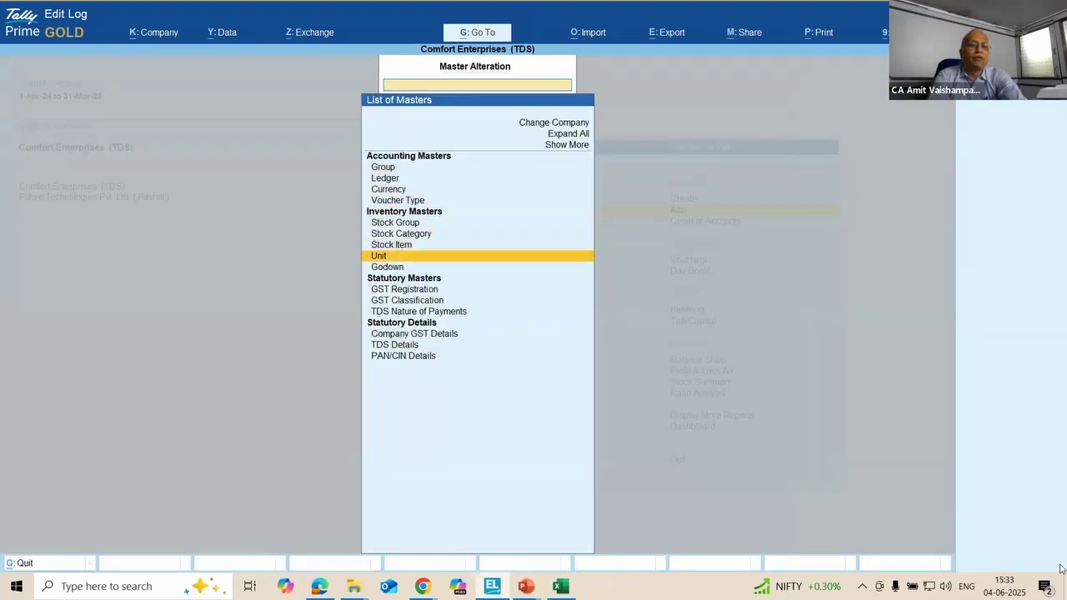
pyautogui.press('Down')
pyautogui.press('Down')
pyautogui.press('Down')
pyautogui.press('Down')
pyautogui.press('Return')
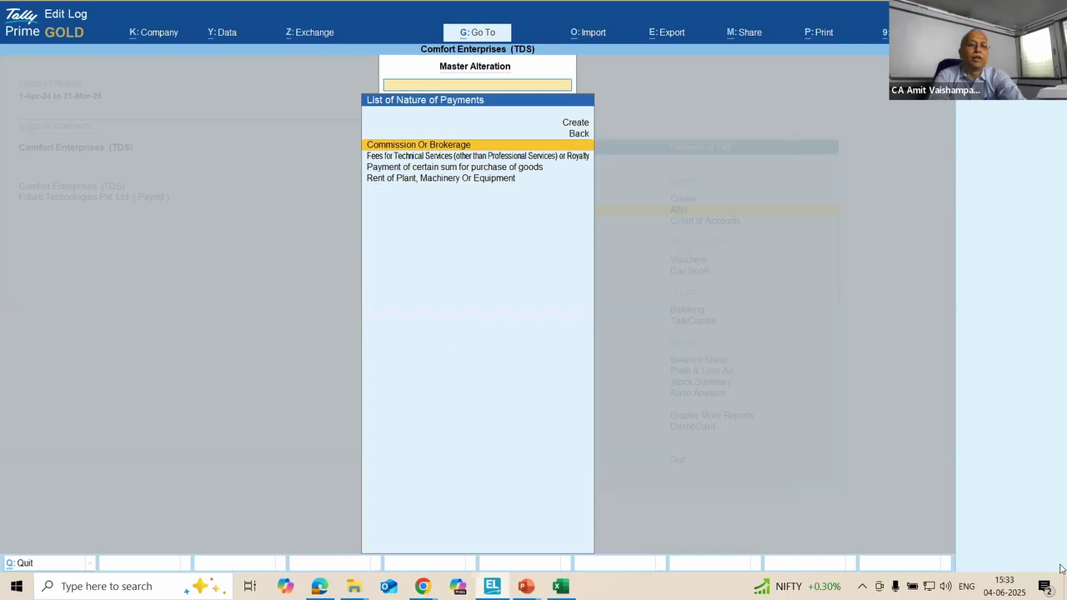
pyautogui.press('Down')
pyautogui.press('Down')
pyautogui.press('Down')
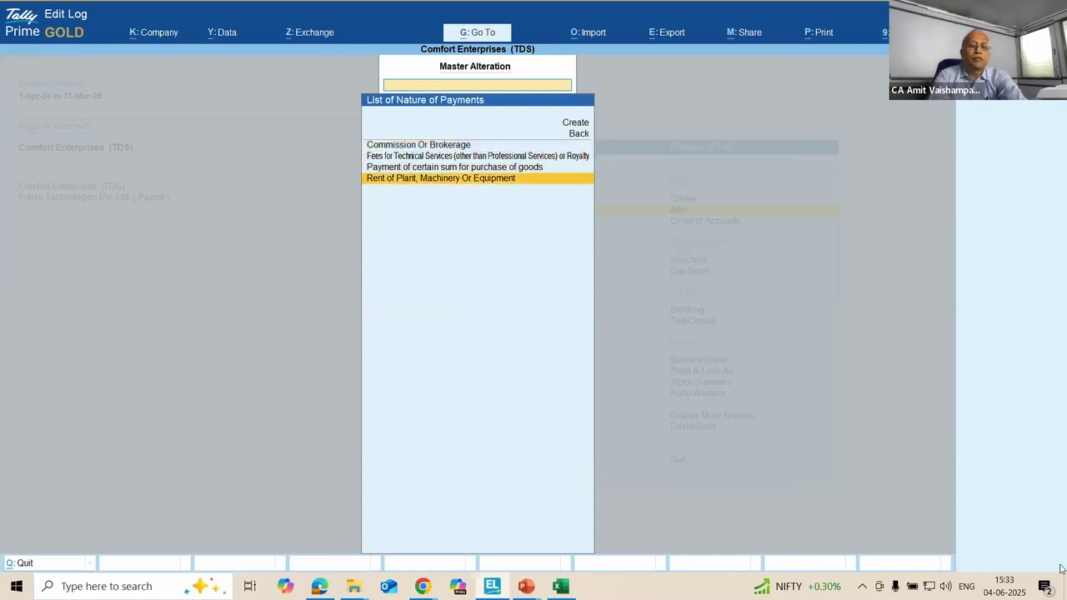
pyautogui.press('Return')
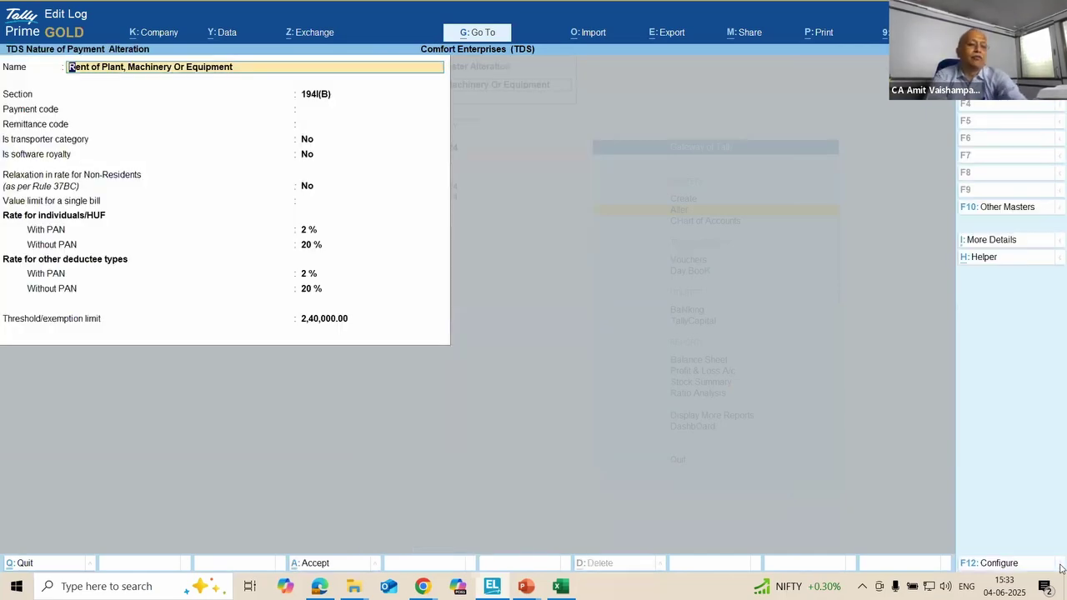
# Step: Review the nature of payment's section, category options and TDS rates with and without PAN, and quit without saving
pyautogui.press('Return')
pyautogui.press('Return')
pyautogui.press('Return')
pyautogui.press('Return')
pyautogui.press('Return')
pyautogui.press('Return')
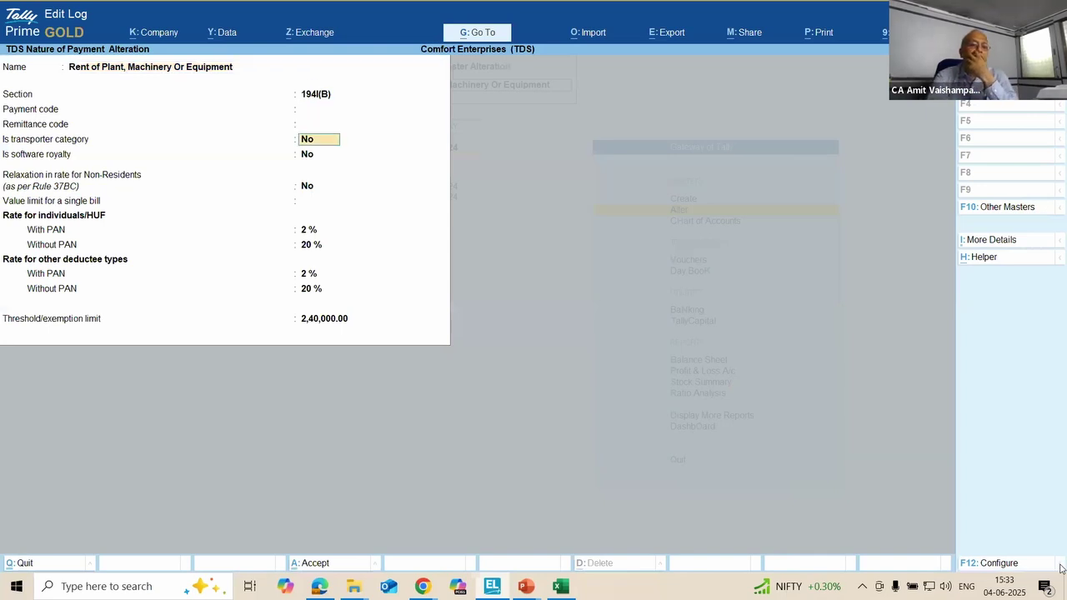
pyautogui.press('Return')
pyautogui.press('Return')
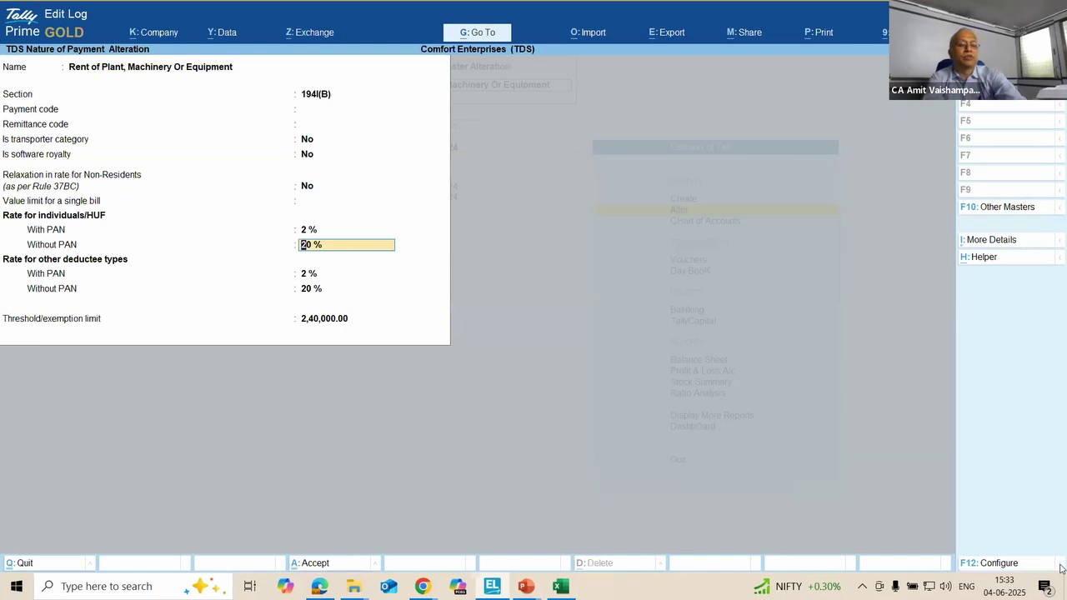
pyautogui.press('Escape')
pyautogui.press('Escape')
pyautogui.press('y')
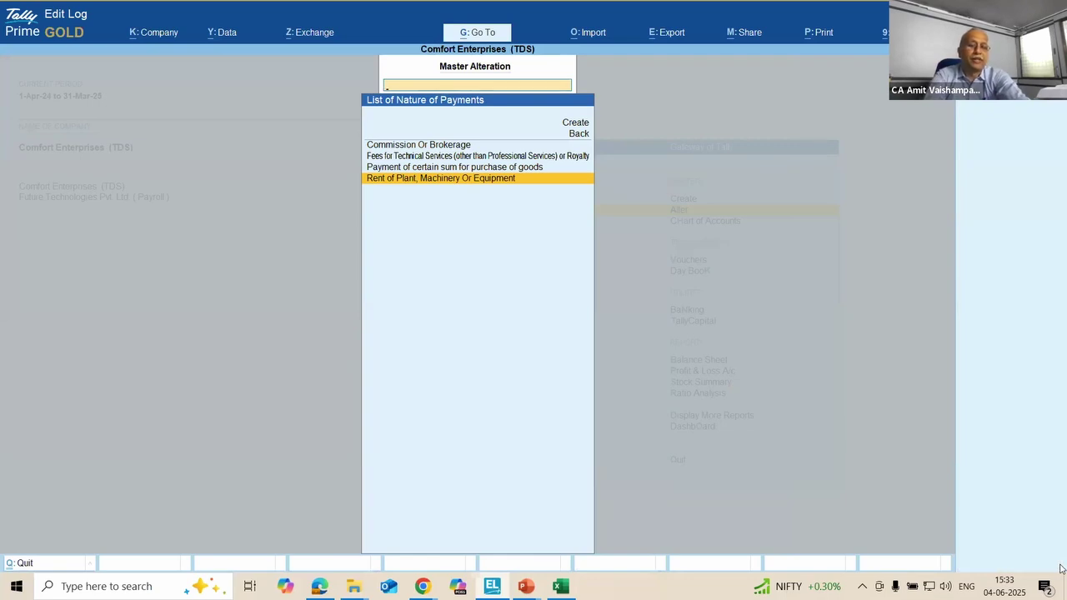
# Step: Reopen the list of TDS natures of payment to review its entries, and return to the Gateway of Tally
pyautogui.press('Escape')
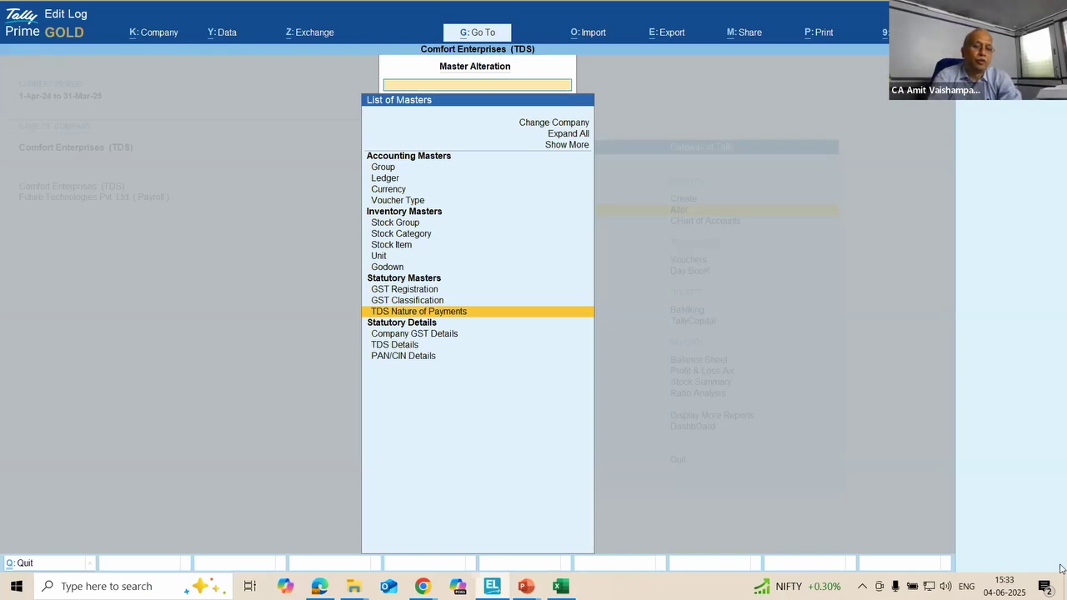
pyautogui.press('Return')
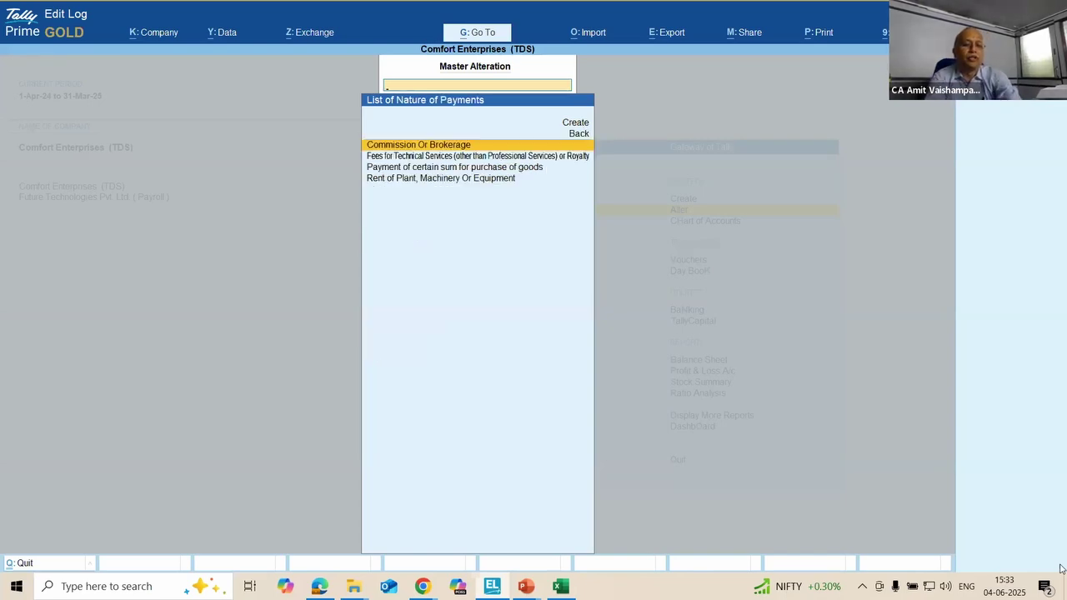
pyautogui.press('Escape')
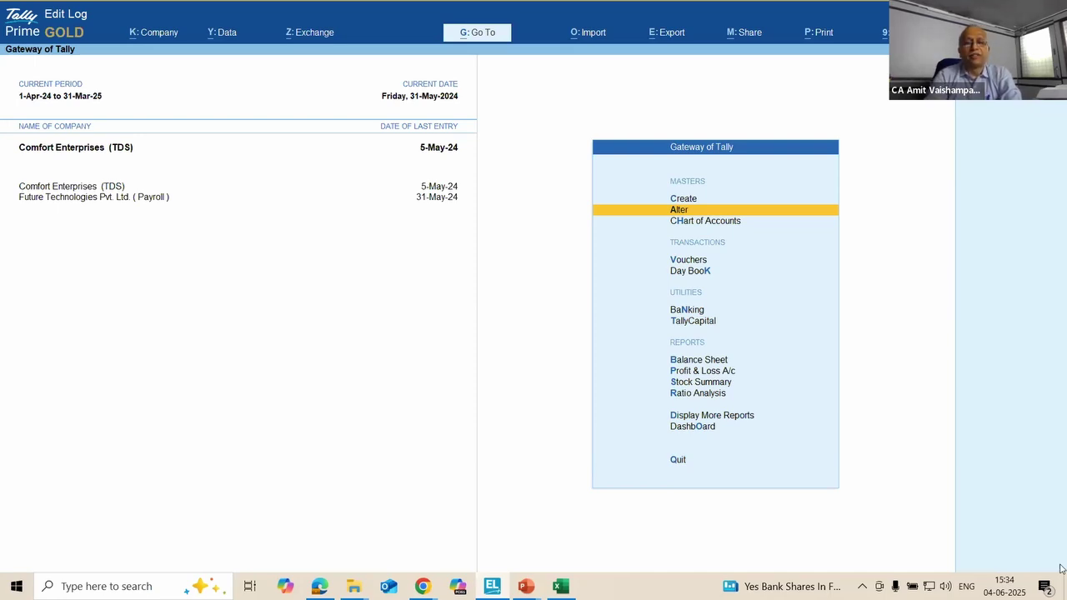
# Step: Bring up the list of ledgers for alteration and highlight the Quick Agency ledger
pyautogui.press('Return')
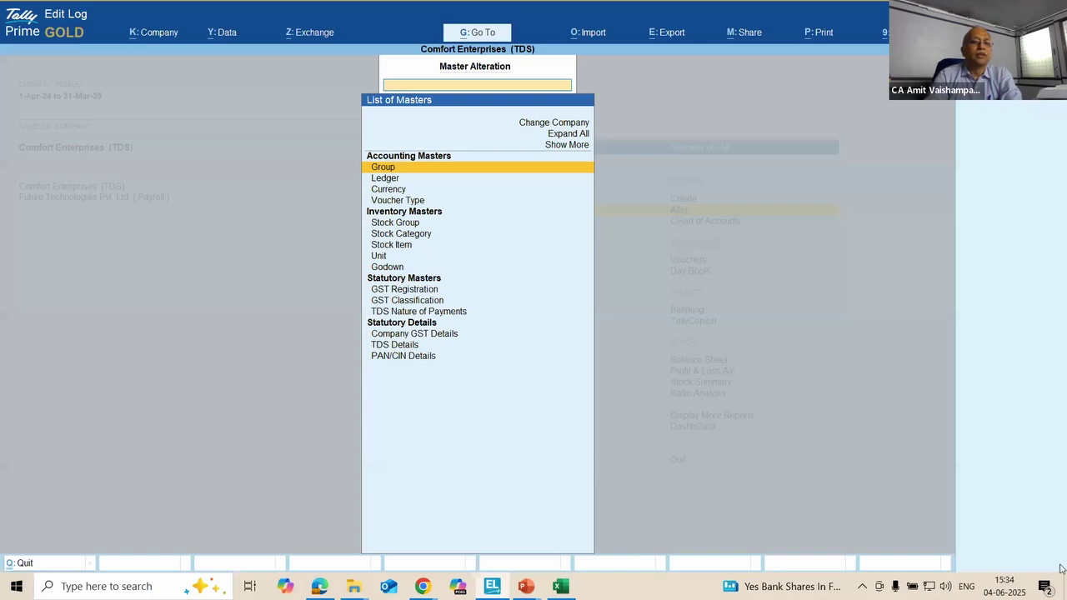
pyautogui.press('Down')
pyautogui.press('Return')
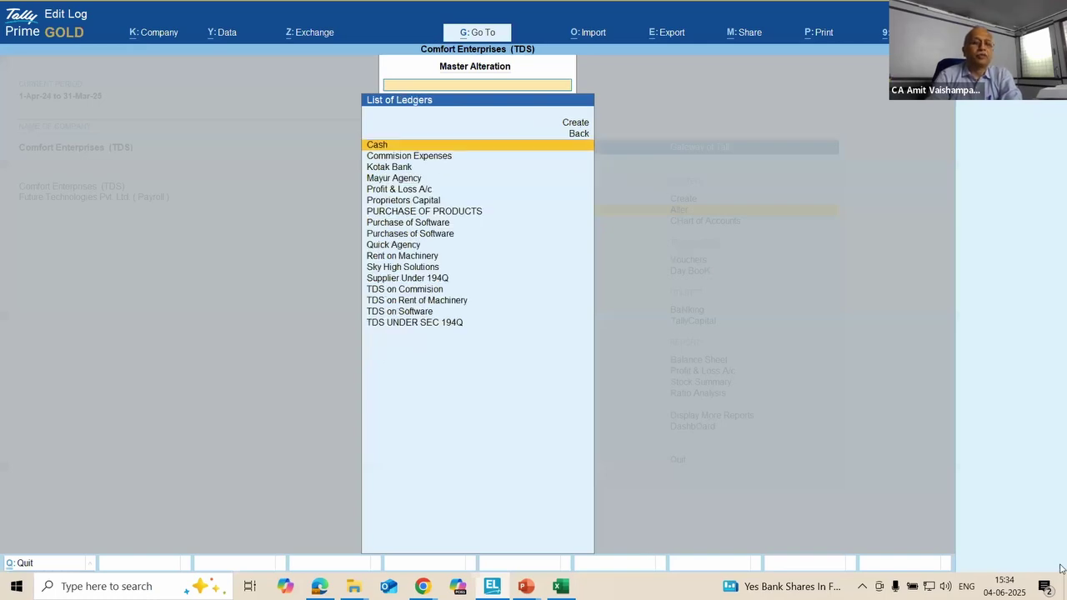
pyautogui.press('Down')
pyautogui.press('Down')
pyautogui.press('Down')
pyautogui.press('Down')
pyautogui.press('Down')
pyautogui.press('Down')
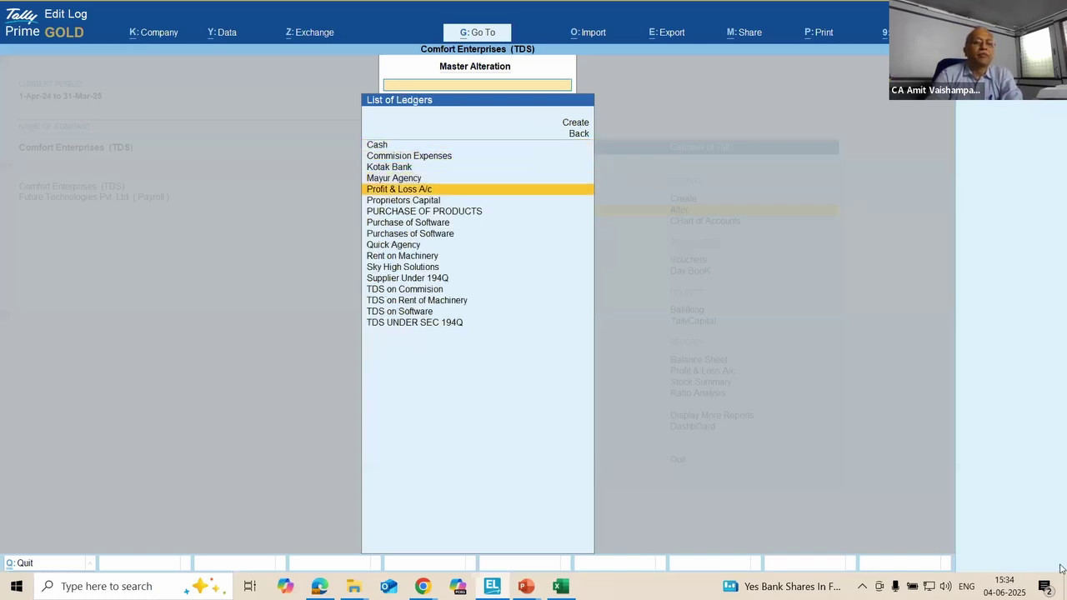
pyautogui.press('Down')
pyautogui.press('Down')
pyautogui.press('Down')
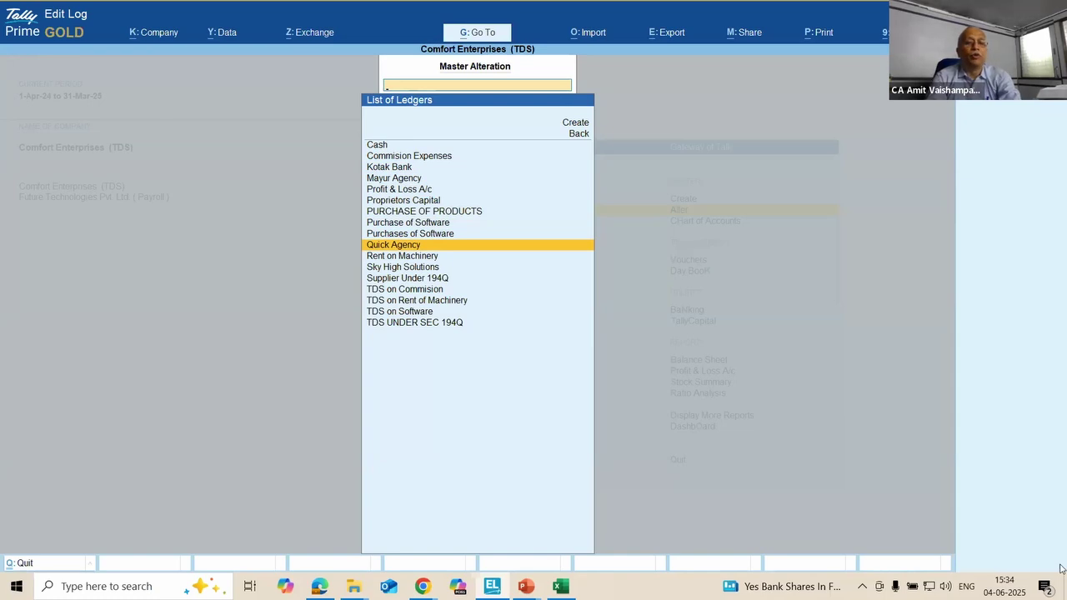
# Step: Switch to the PDF course module in the browser, read the ledger creation steps through TDS on Rent of Machinery, and return to TallyPrime
pyautogui.hotkey('alt', 'Tab')
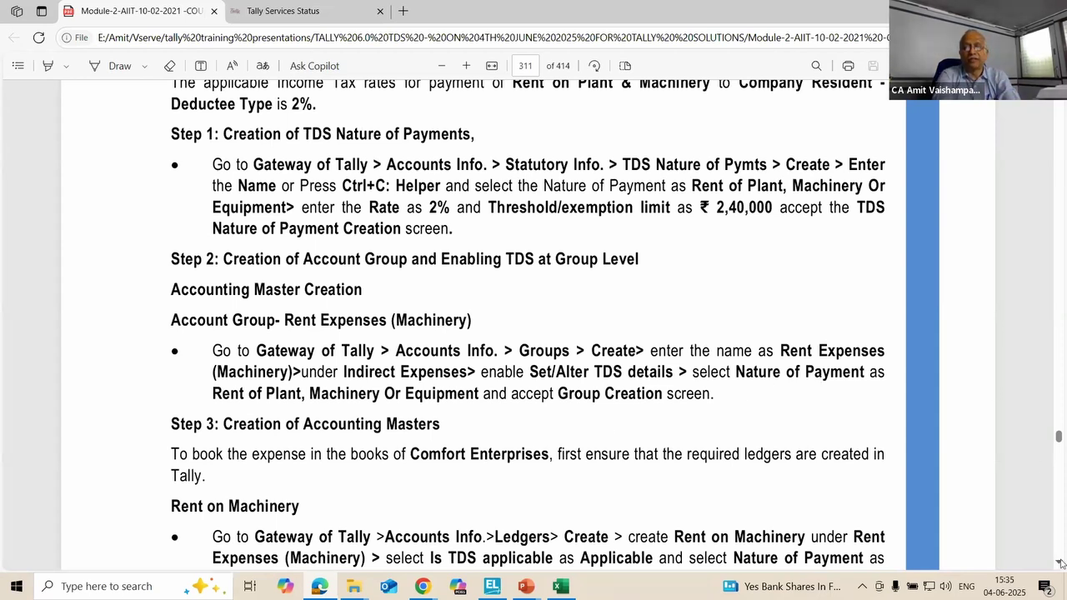
pyautogui.scroll(-3, 1061, 563)
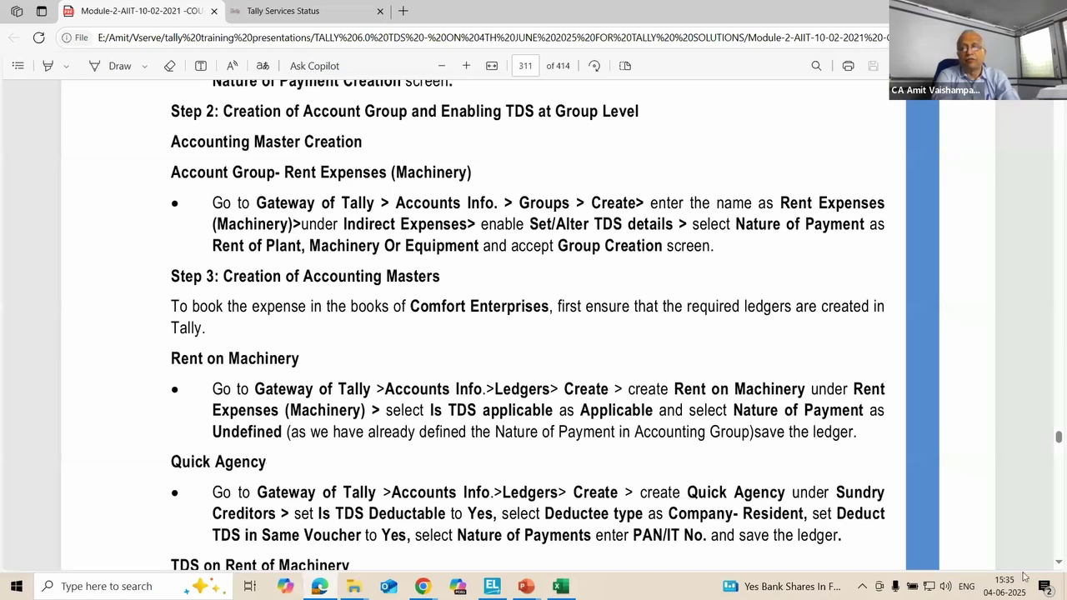
pyautogui.scroll(-3, 1060, 564)
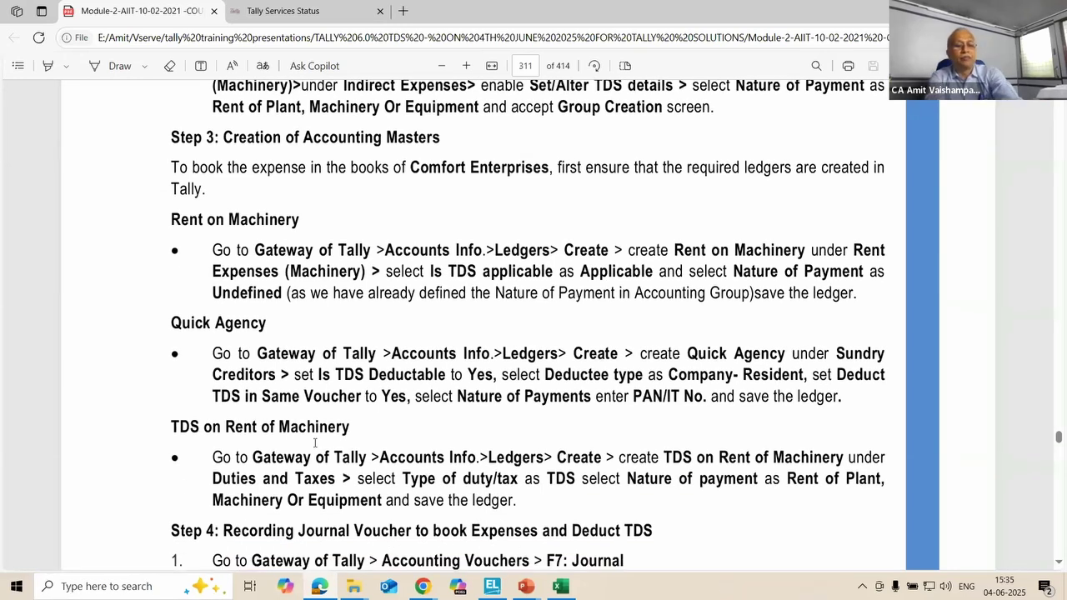
pyautogui.hotkey('alt', 'Tab')
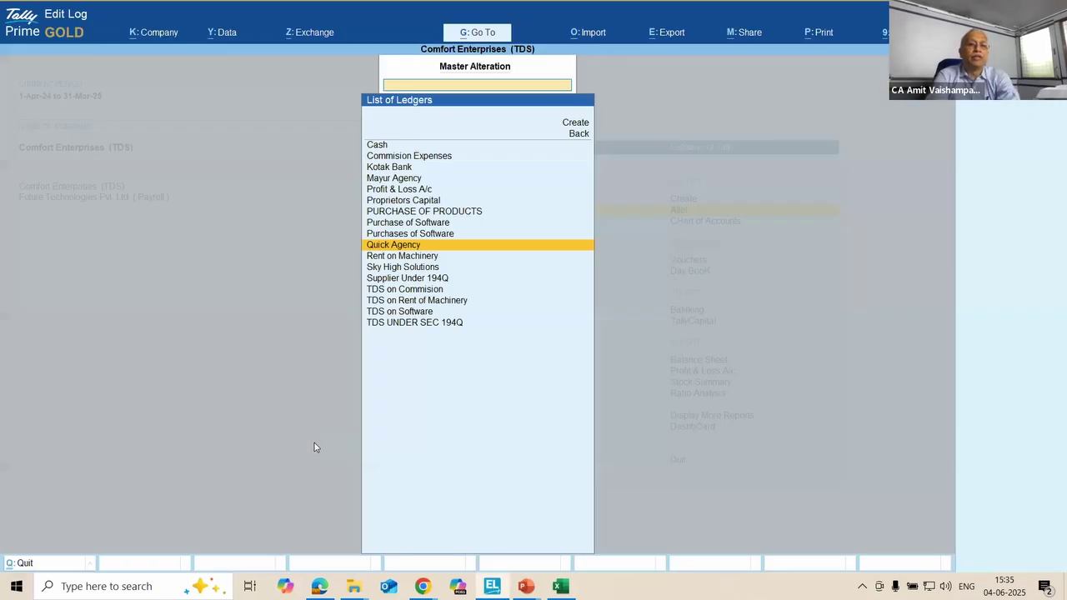
# Step: Open the TDS on Rent of Machinery ledger for alteration
pyautogui.press('Down')
pyautogui.press('Down')
pyautogui.press('Down')
pyautogui.press('Down')
pyautogui.press('Down')
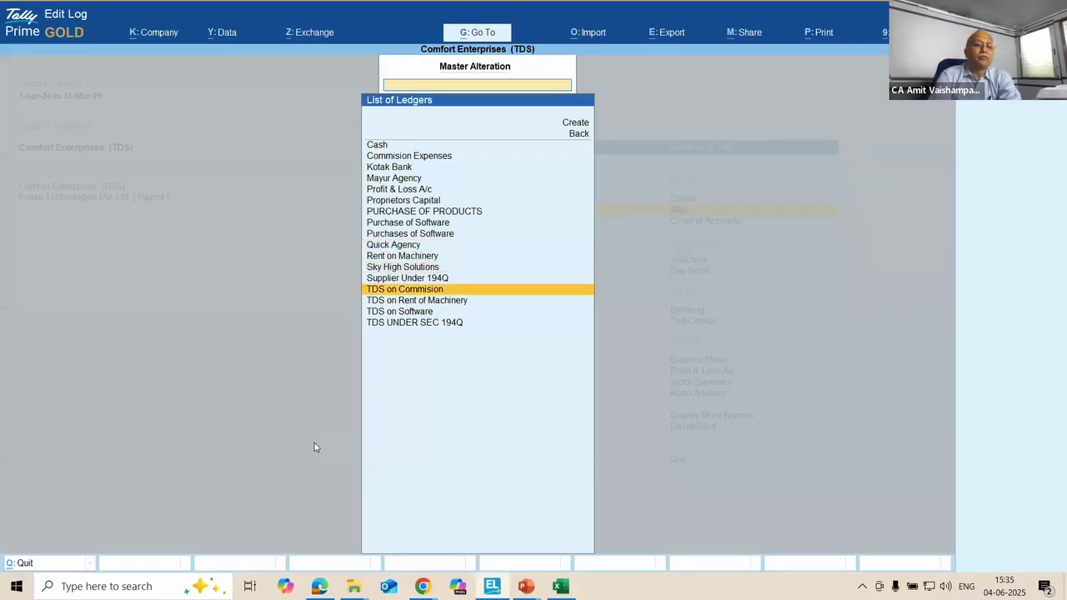
pyautogui.press('Return')
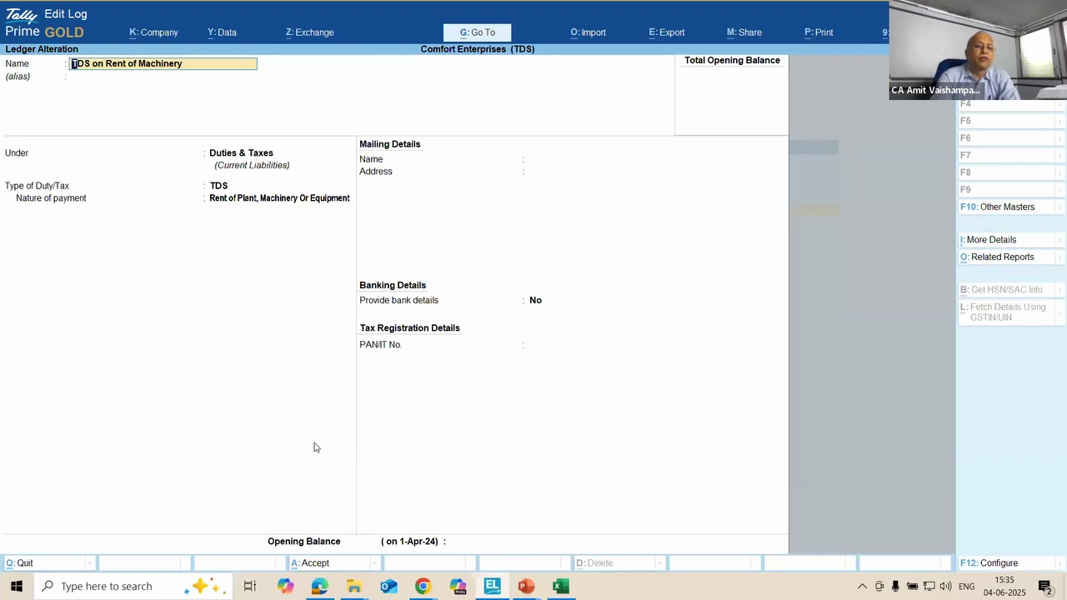
# Step: Review the ledger's parent group, type of duty/tax and nature of payment, and quit to the list of ledgers without saving
pyautogui.press('Return')
pyautogui.press('Return')
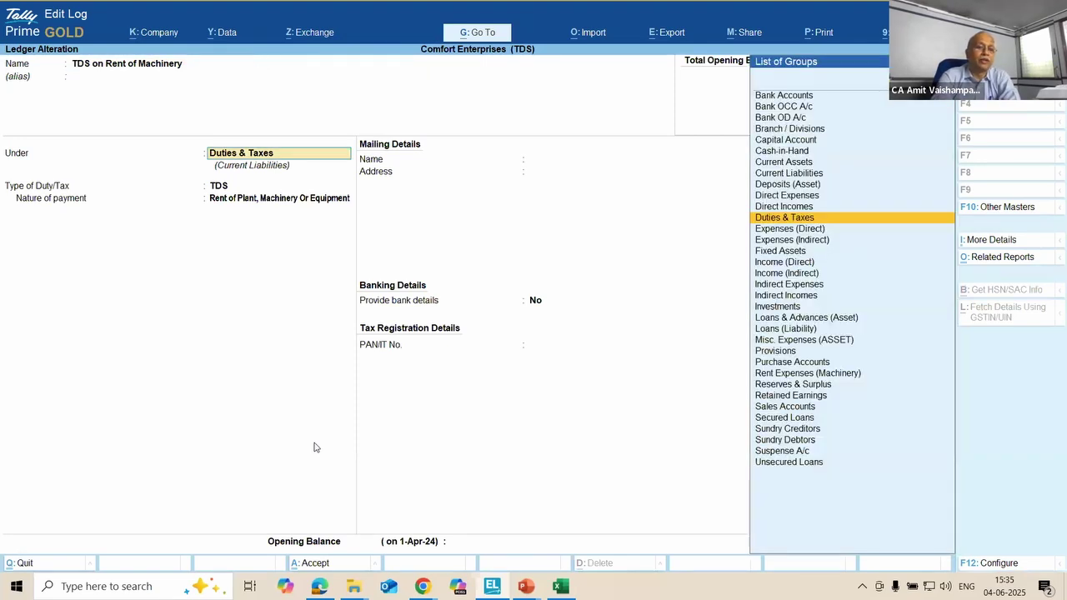
pyautogui.press('Return')
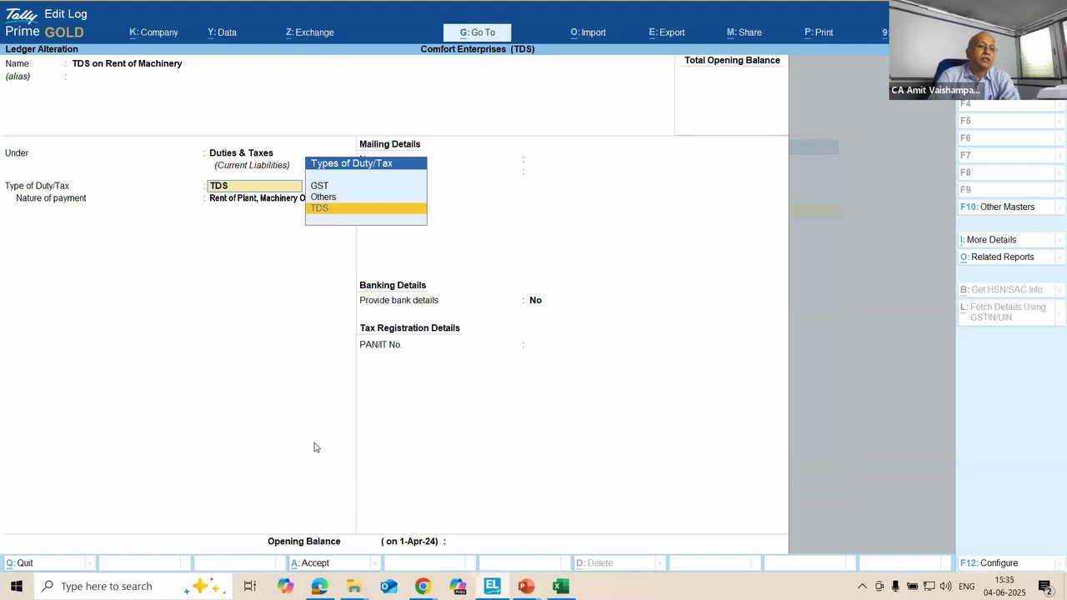
pyautogui.press('Return')
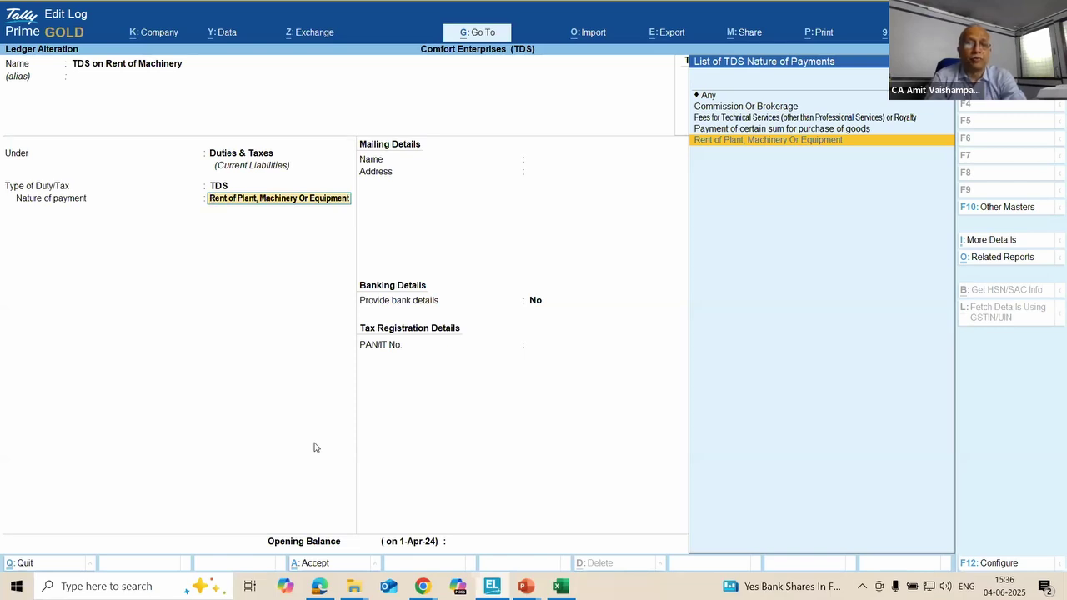
pyautogui.press('Escape')
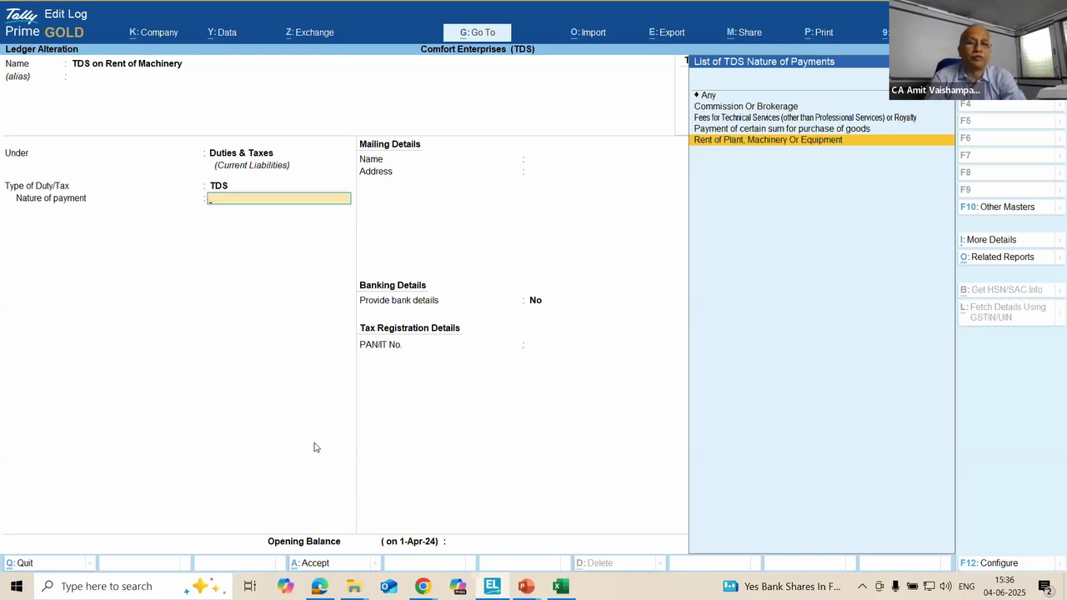
pyautogui.press('Escape')
pyautogui.press('Return')
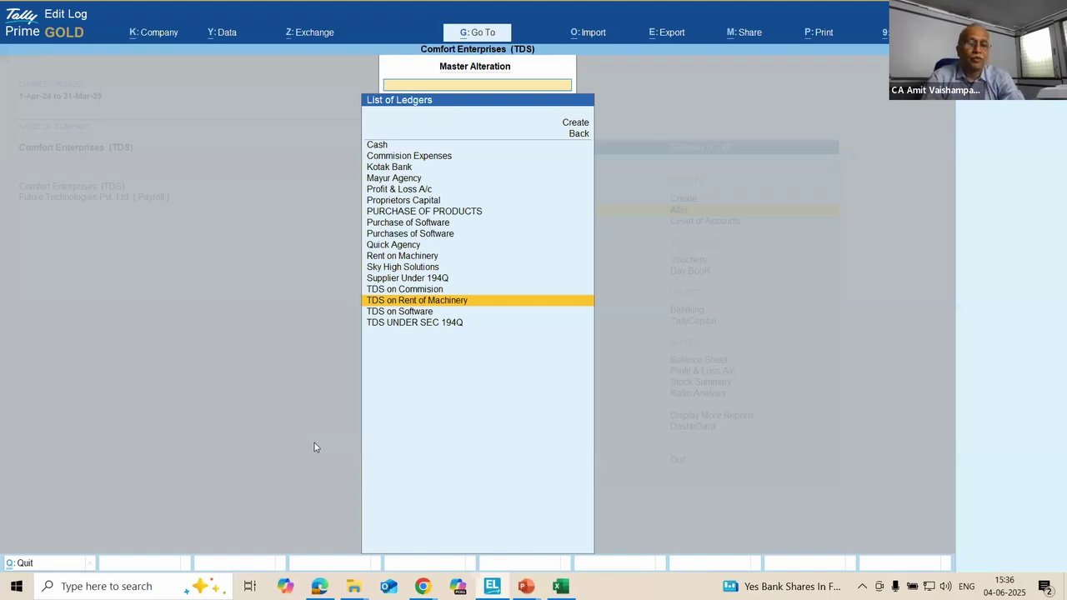
pyautogui.press('Up')
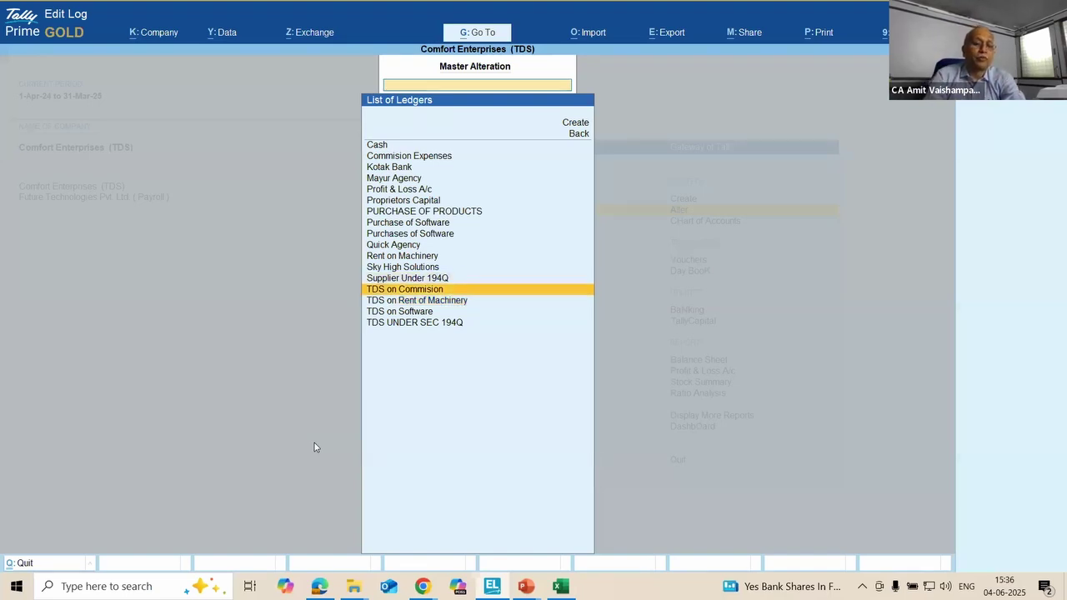
pyautogui.press('Down')
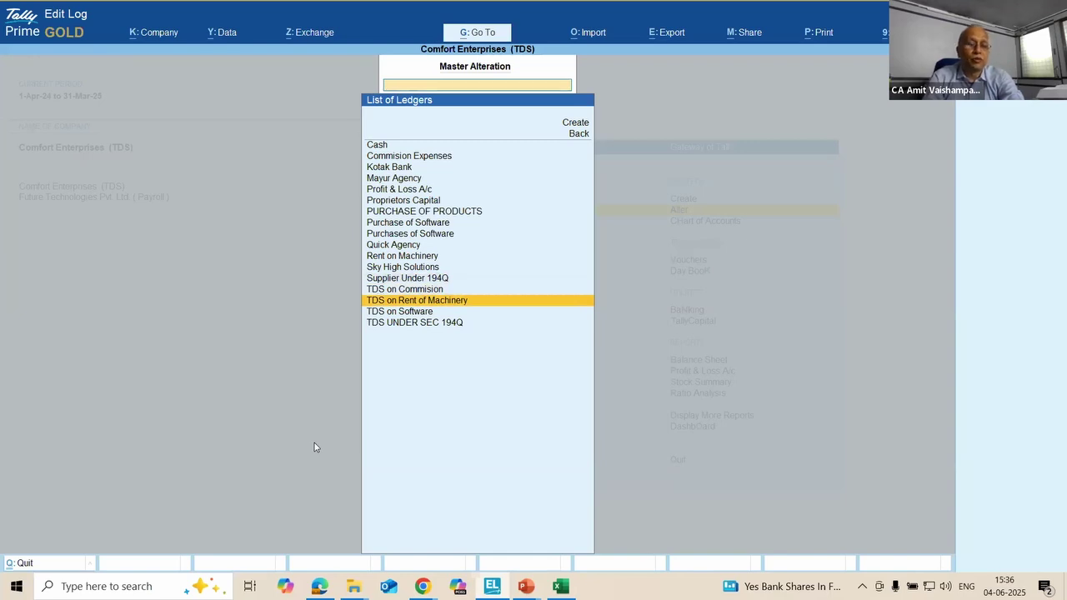
# Step: Switch to the PDF training module and read the ledger creation and journal voucher instructions for TDS on machinery rent
pyautogui.hotkey('alt', 'Tab')
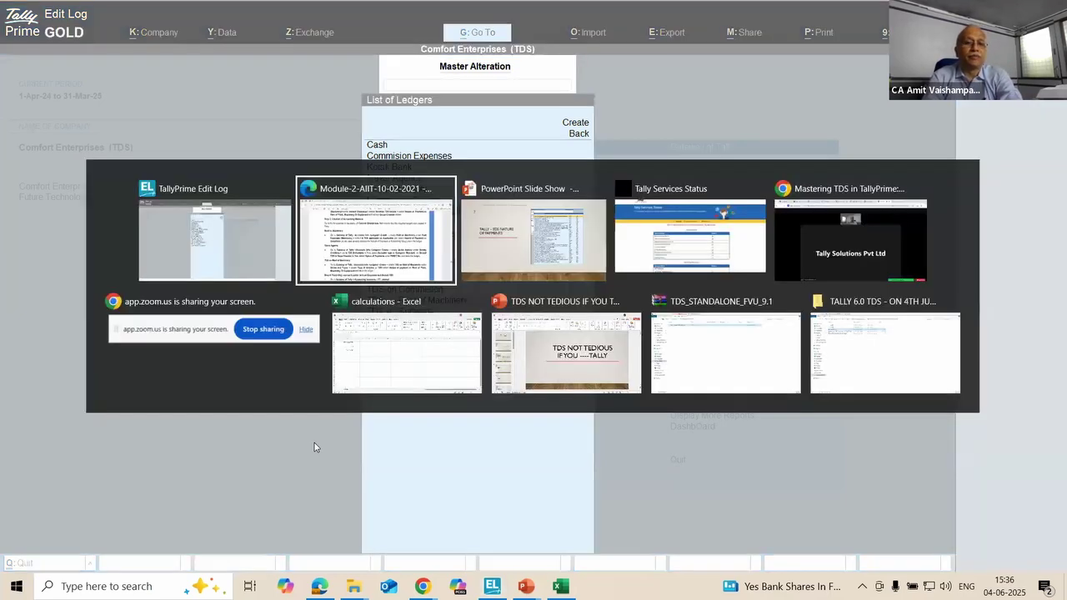
pyautogui.scroll(-3, 315, 443)
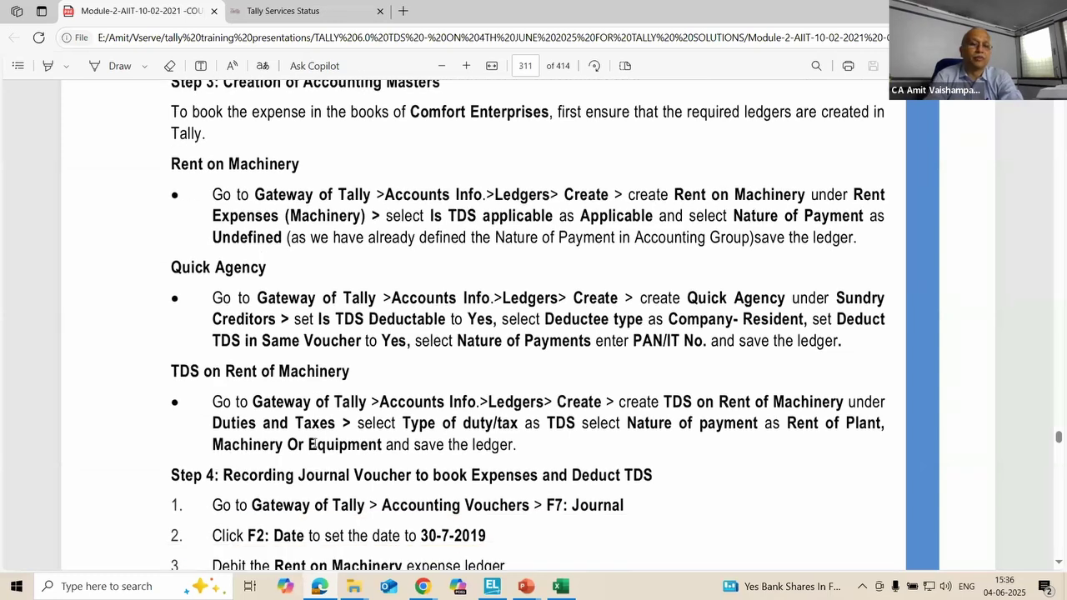
pyautogui.scroll(-2, 315, 443)
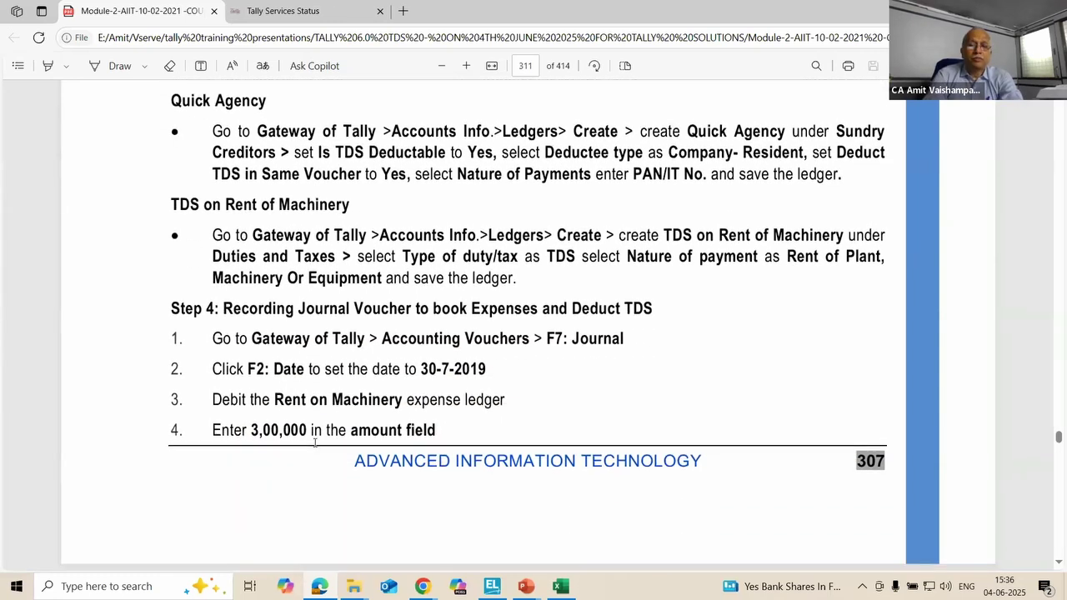
pyautogui.scroll(-1, 315, 443)
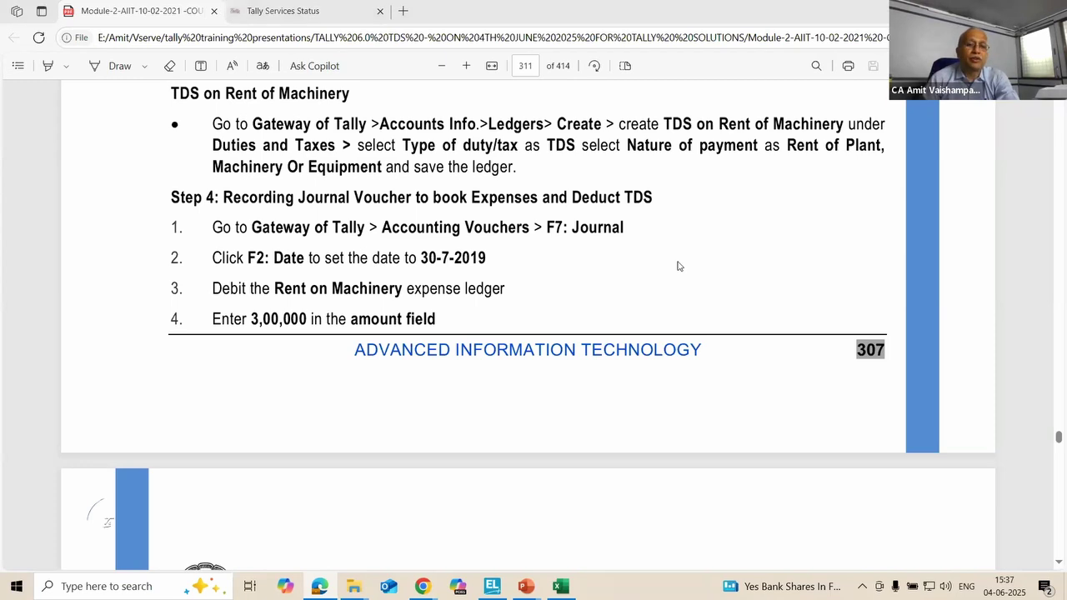
# Step: Switch back to TallyPrime, leave the master alteration list and open the Day Book
pyautogui.hotkey('alt', 'Tab')
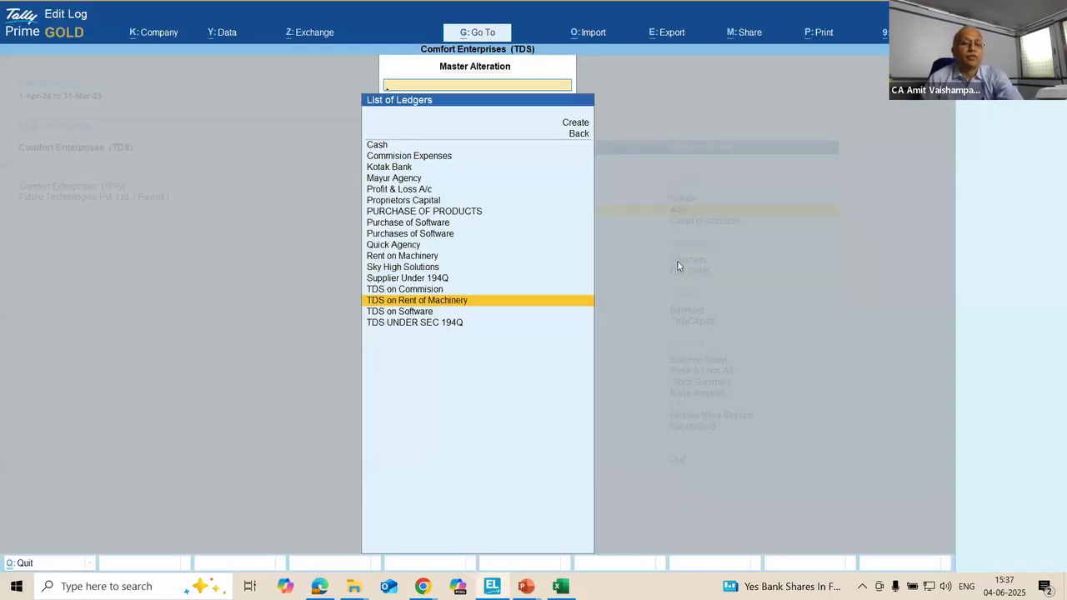
pyautogui.press('Escape')
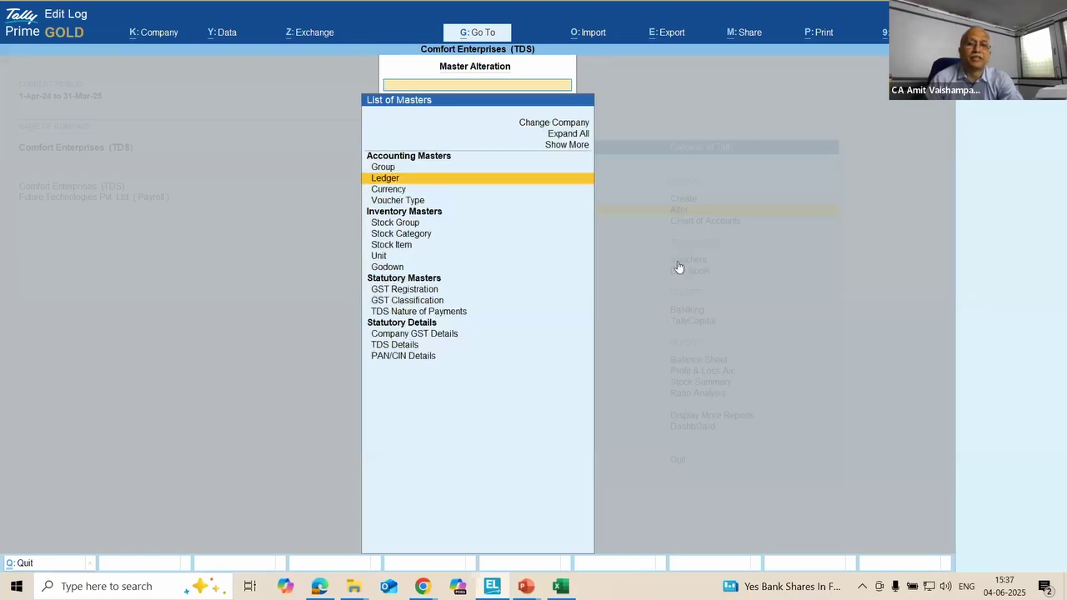
pyautogui.press('Escape')
pyautogui.press('Down')
pyautogui.press('Down')
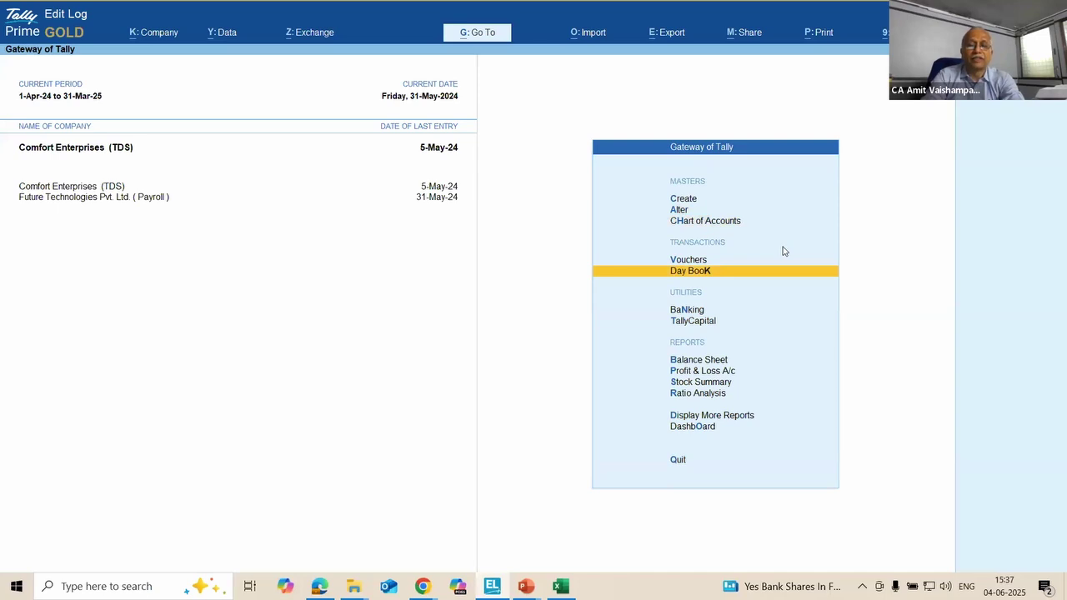
pyautogui.press('Return')
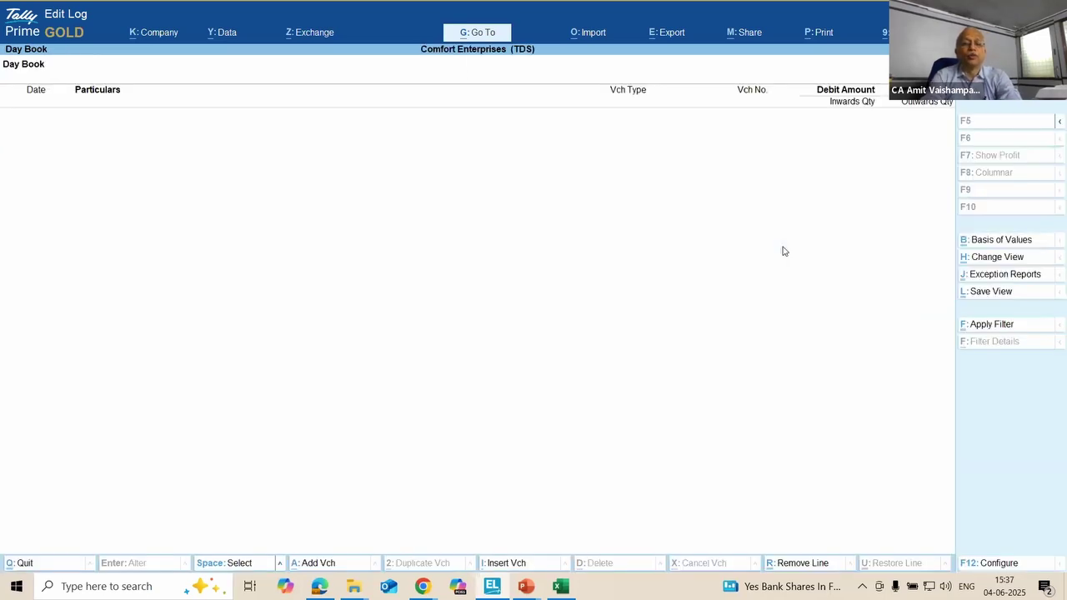
# Step: Clear the start and end dates of the Day Book period to list vouchers from the whole year
pyautogui.press('F2')
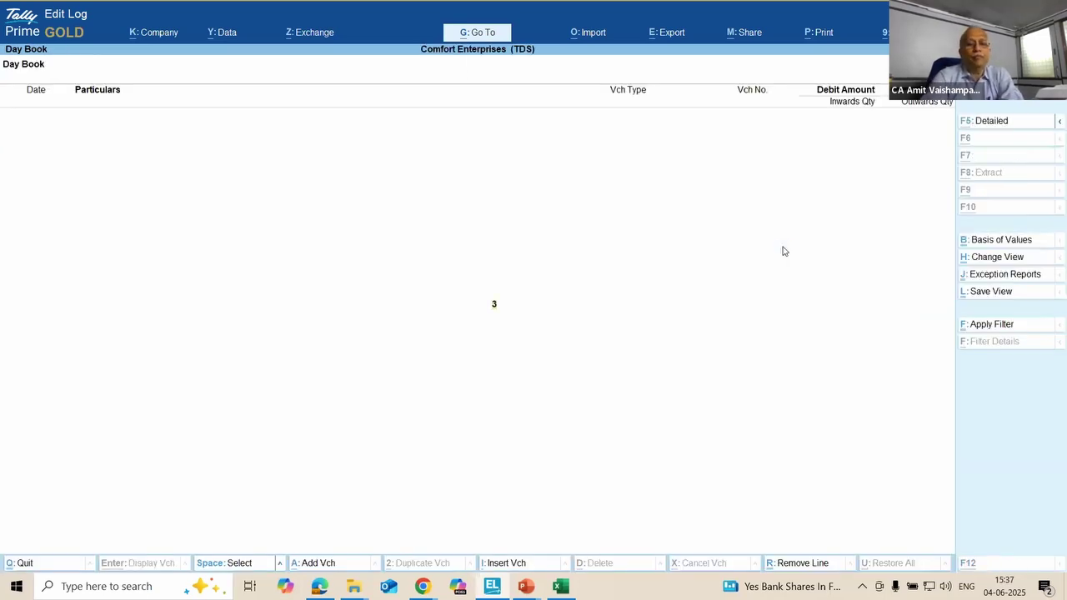
pyautogui.press('space')
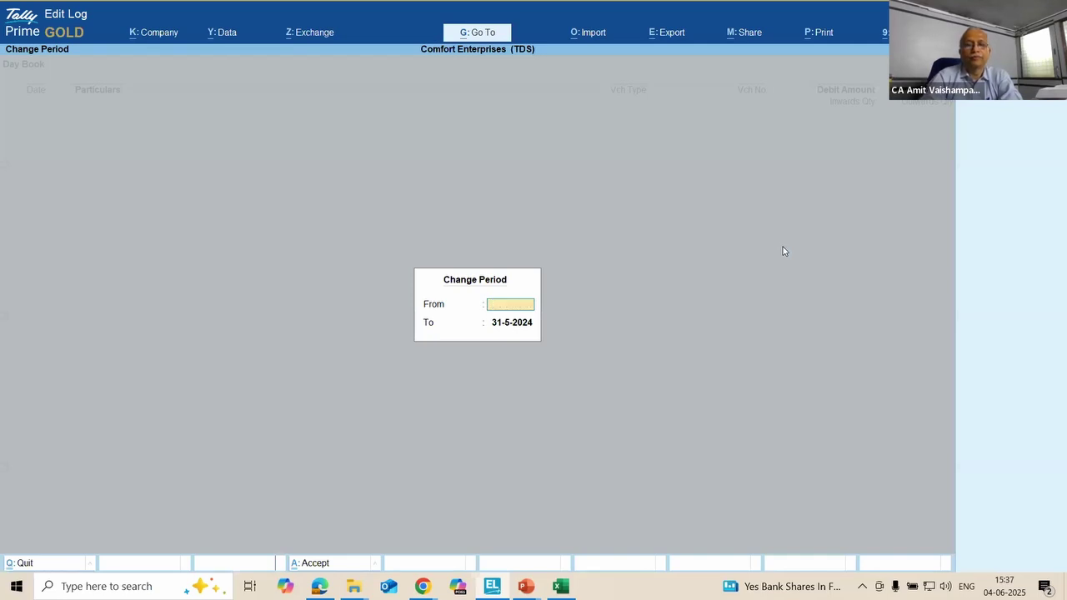
pyautogui.press('Return')
pyautogui.press('space')
pyautogui.press('Return')
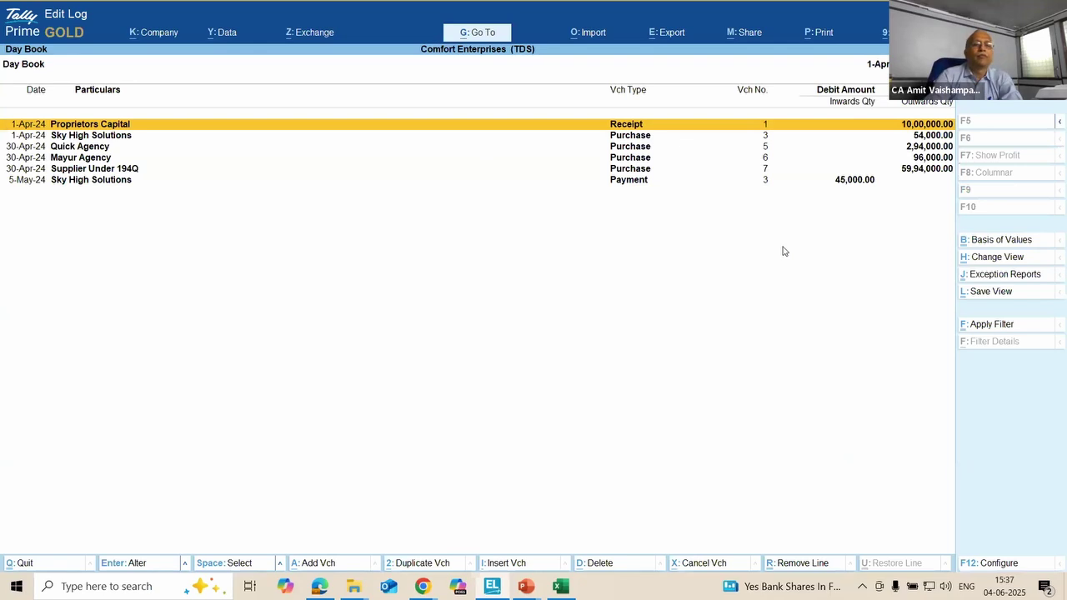
# Step: Examine the Quick Agency purchase voucher of 30-Apr-24 with its rent and TDS lines, and return to the Day Book
pyautogui.press('Down')
pyautogui.press('Down')
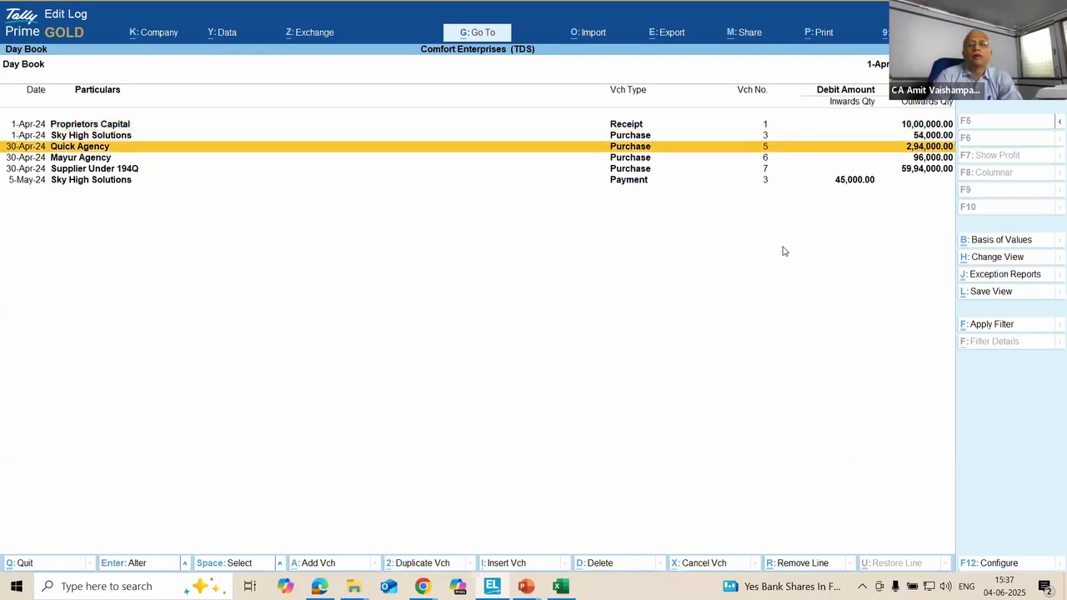
pyautogui.press('Return')
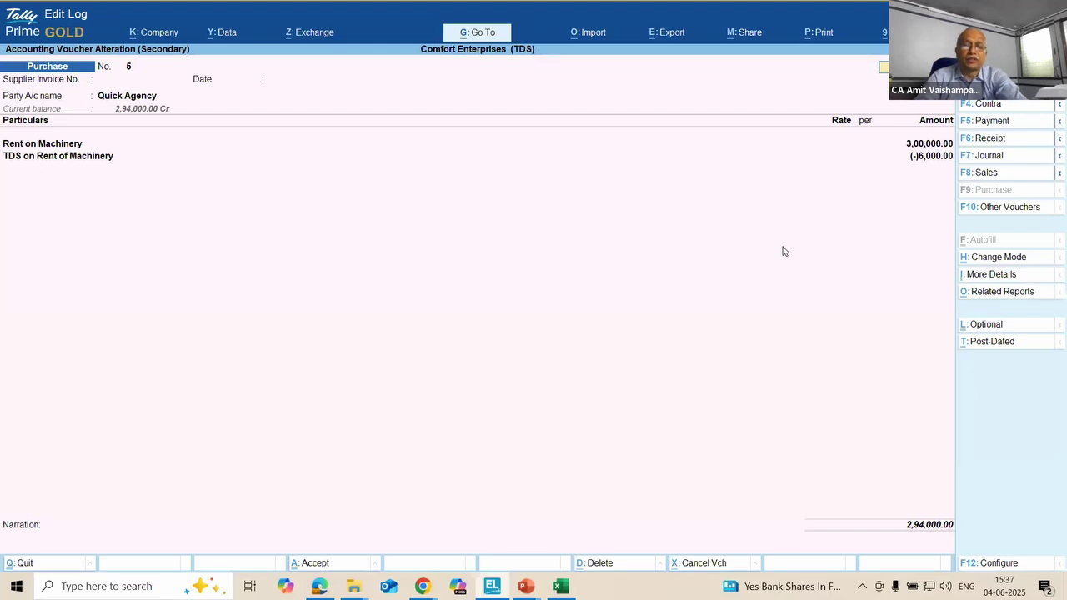
pyautogui.press('Escape')
pyautogui.press('Return')
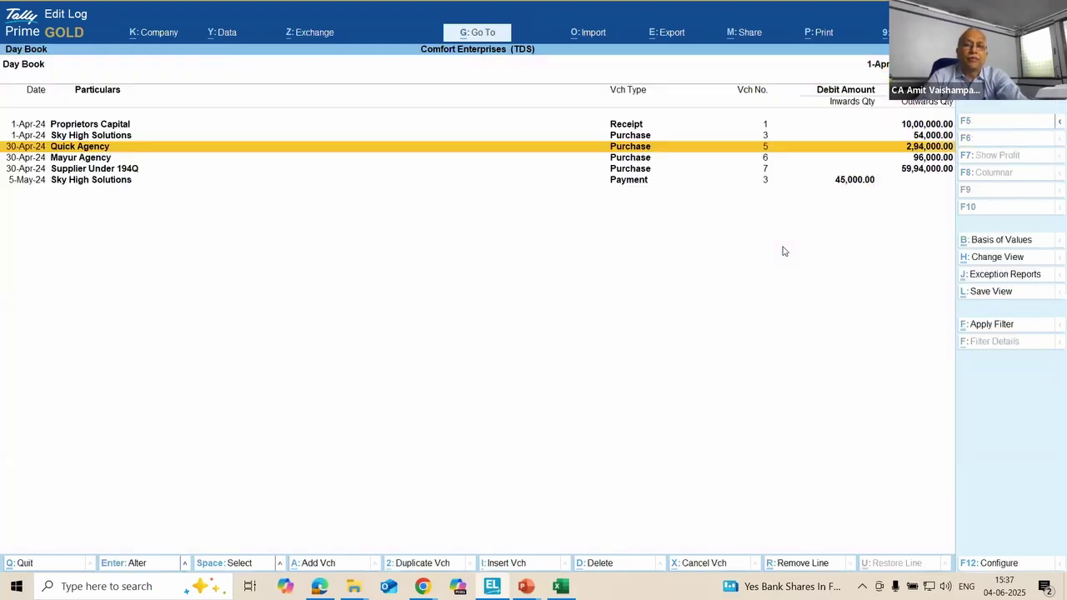
# Step: Start a new purchase voucher with blank supplier invoice number and date, and select Quick Agency as the party account
pyautogui.press('Escape')
pyautogui.press('Up')
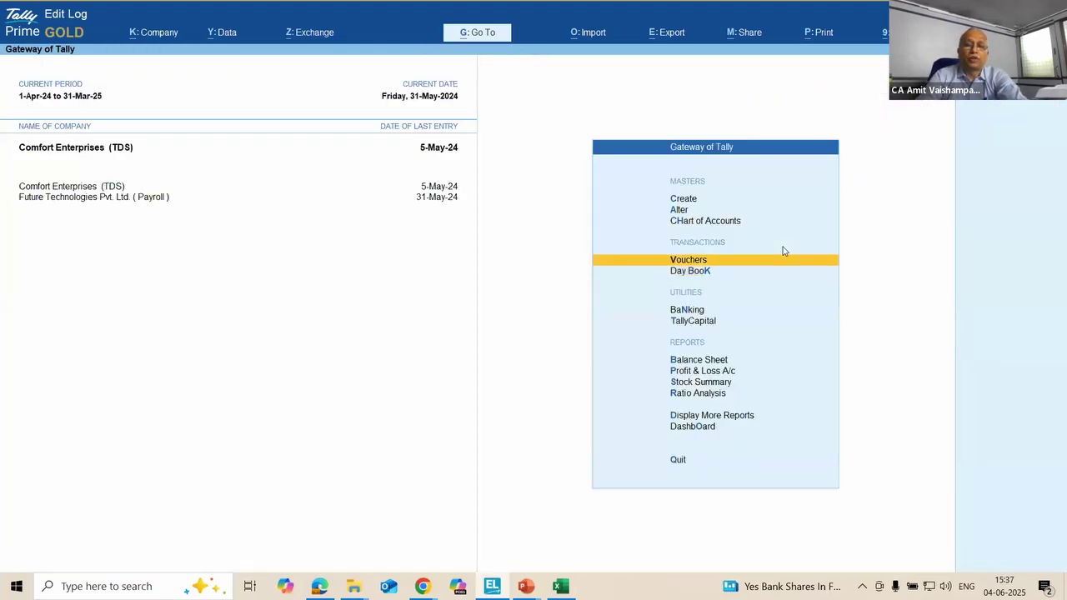
pyautogui.press('Return')
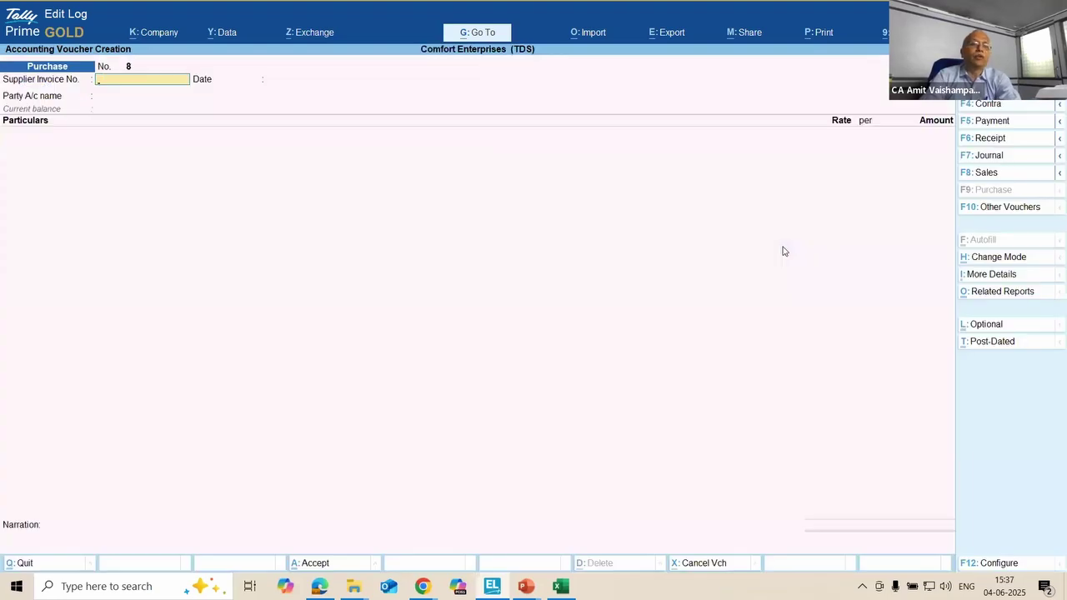
pyautogui.press('Return')
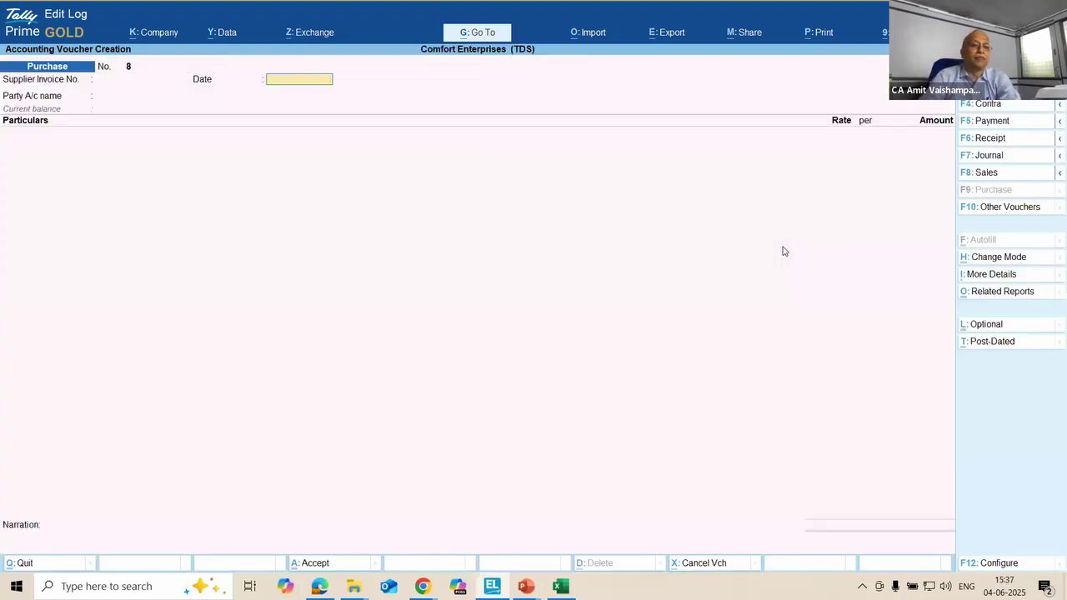
pyautogui.press('Return')
pyautogui.press('Down')
pyautogui.press('Down')
pyautogui.press('Down')
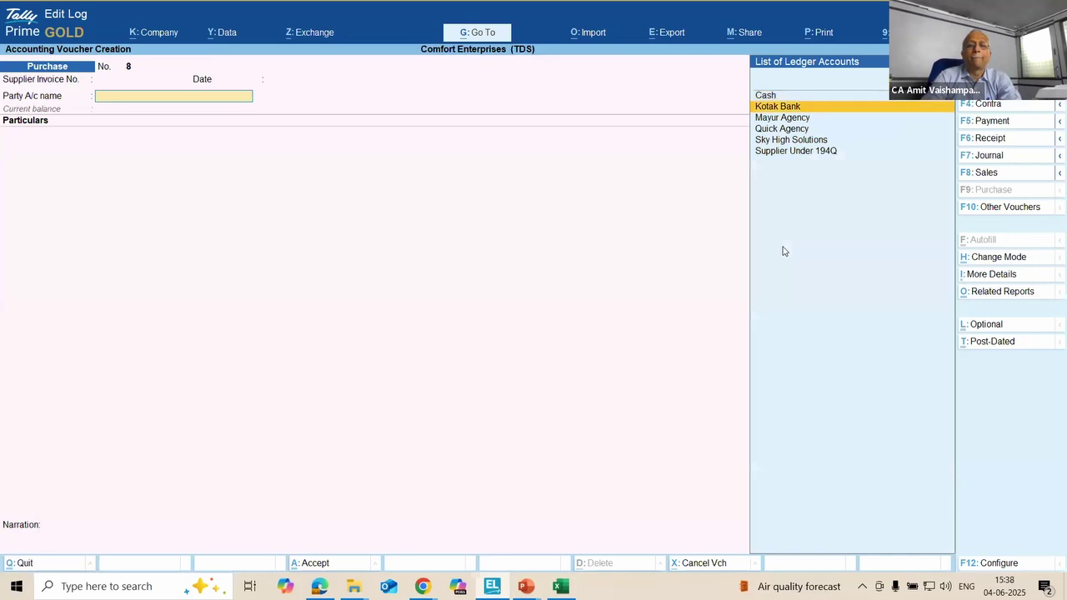
pyautogui.press('Return')
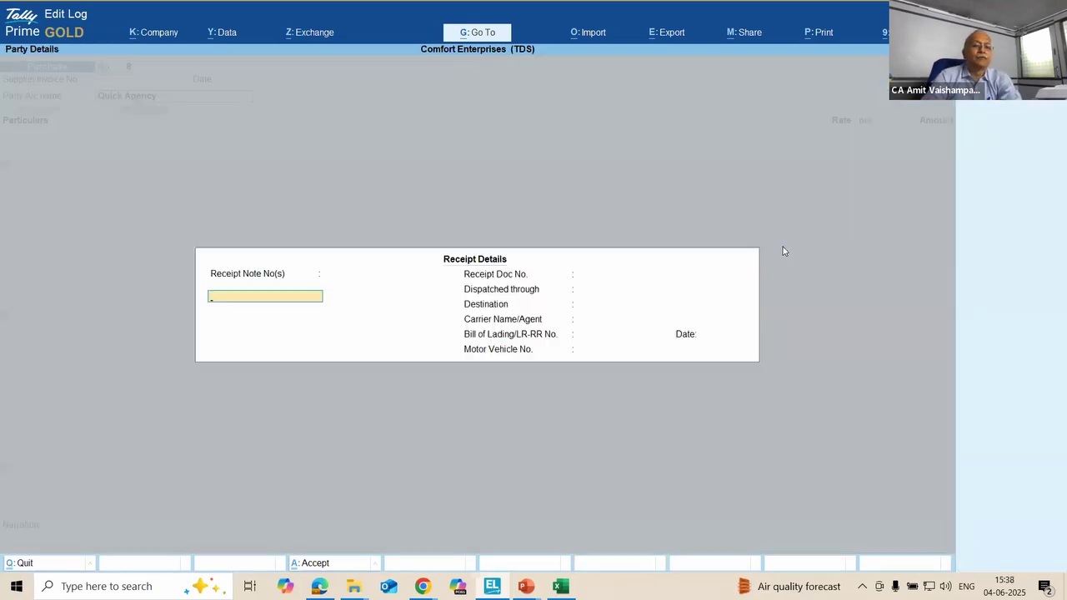
# Step: Leave the receipt details blank and accept the default party details for Quick Agency
pyautogui.press('Return')
pyautogui.press('Return')
pyautogui.press('Return')
pyautogui.press('Return')
pyautogui.press('Return')
pyautogui.press('Return')
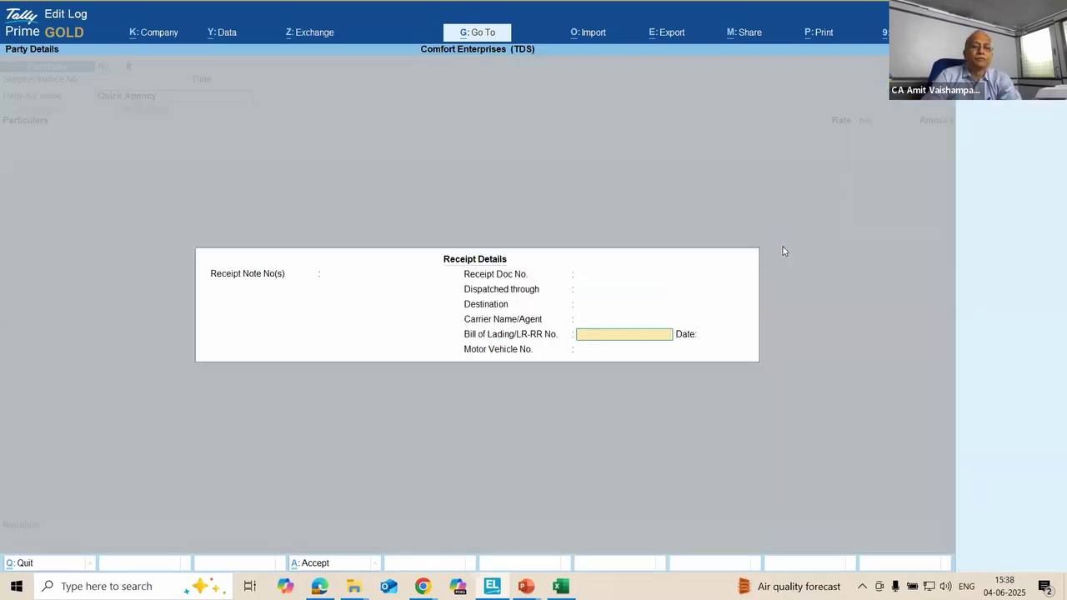
pyautogui.press('Return')
pyautogui.press('Return')
pyautogui.press('Return')
pyautogui.press('Return')
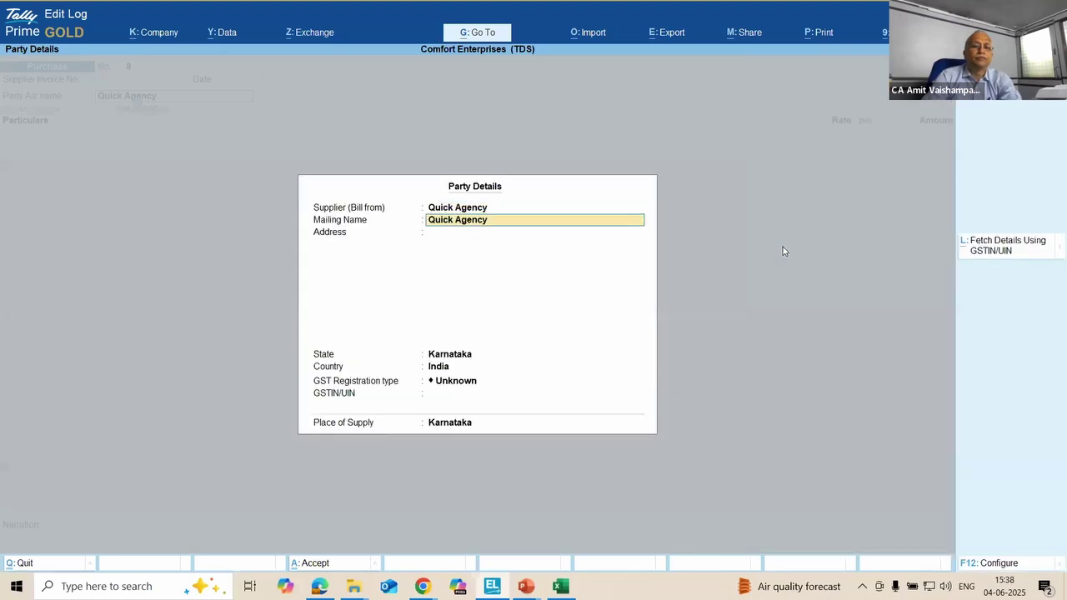
pyautogui.press('Return')
pyautogui.press('Return')
pyautogui.press('Return')
pyautogui.press('Return')
pyautogui.press('Return')
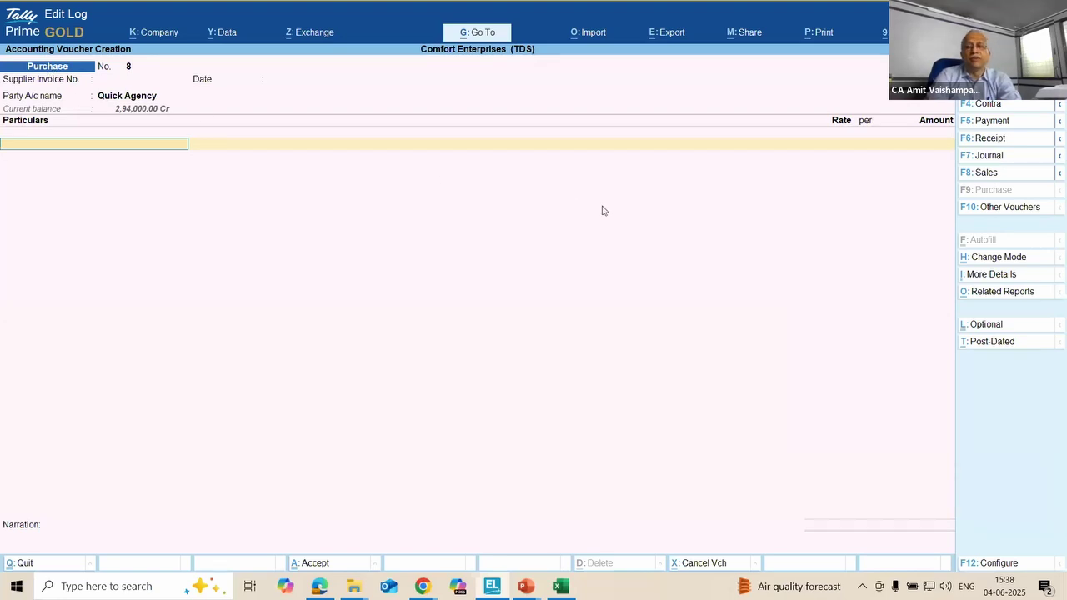
# Step: Switch the purchase voucher to Item Invoice mode and return it to Accounting Invoice mode
pyautogui.click(999, 260)
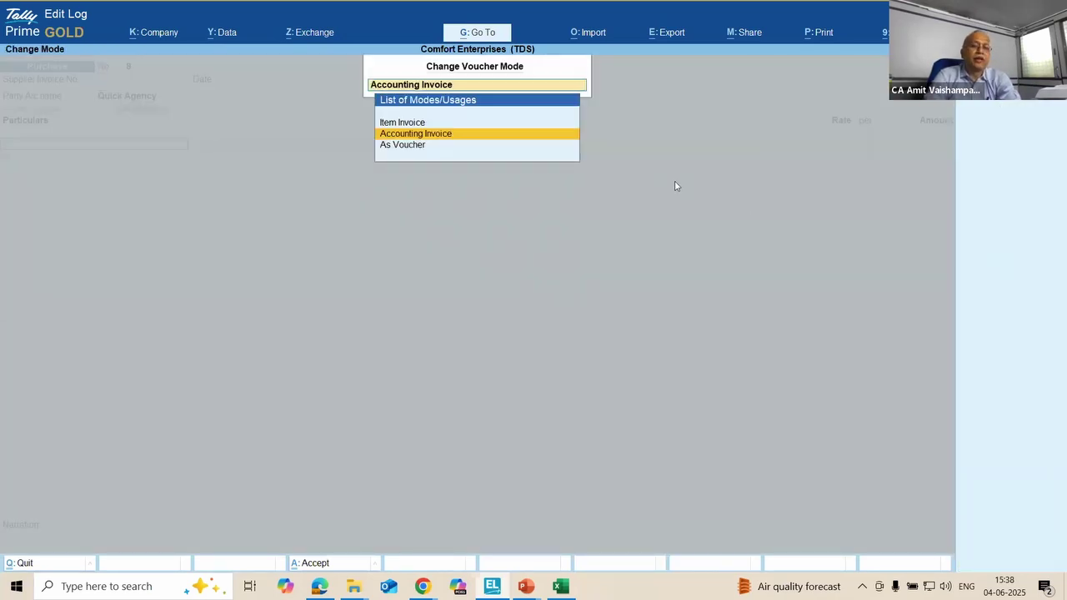
pyautogui.click(433, 127)
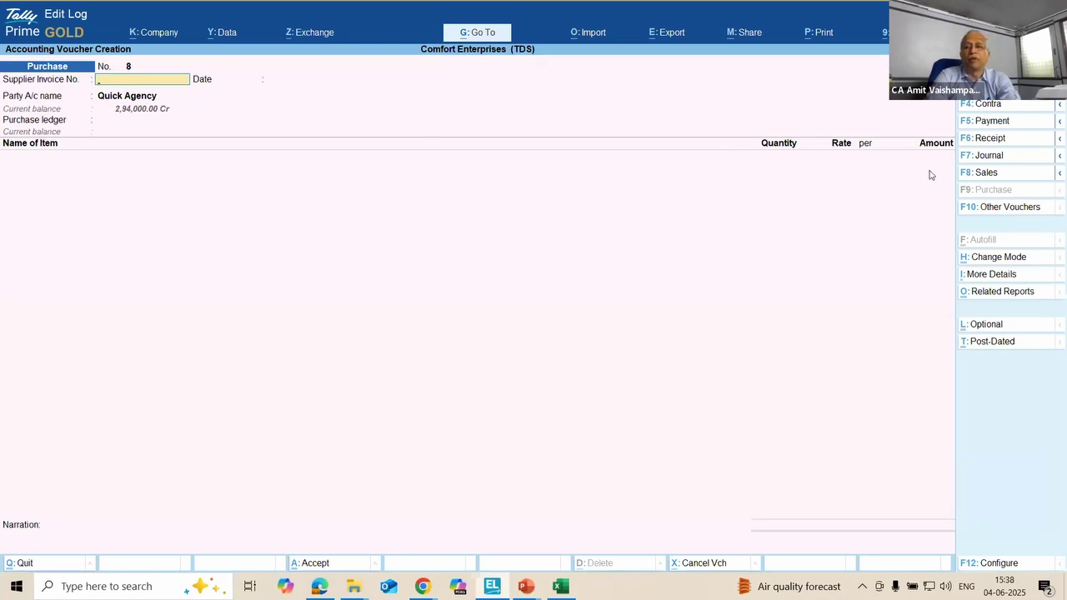
pyautogui.click(1005, 259)
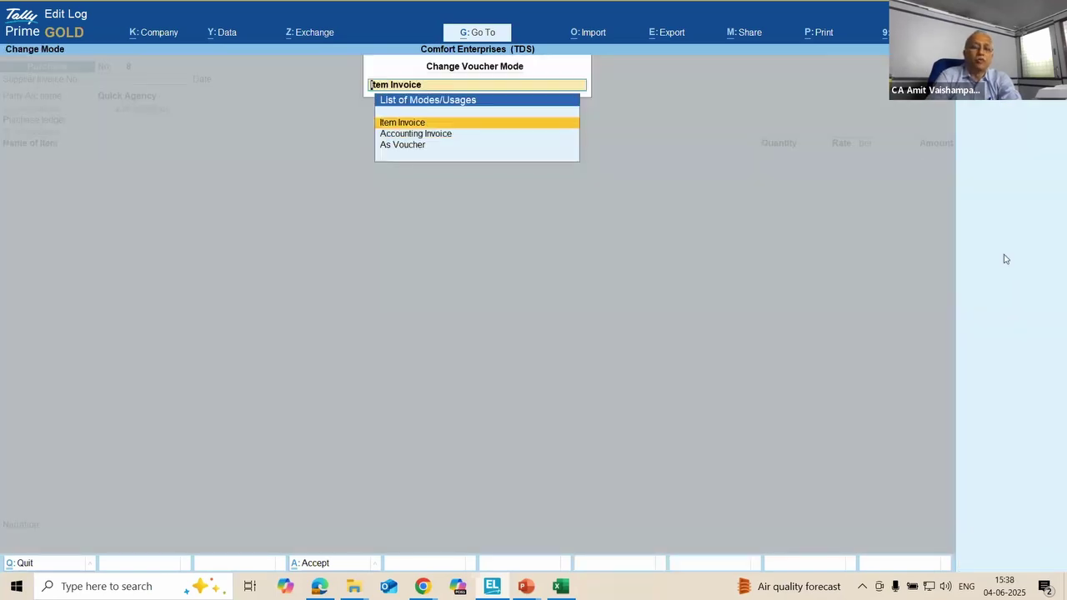
pyautogui.press('Down')
pyautogui.press('Return')
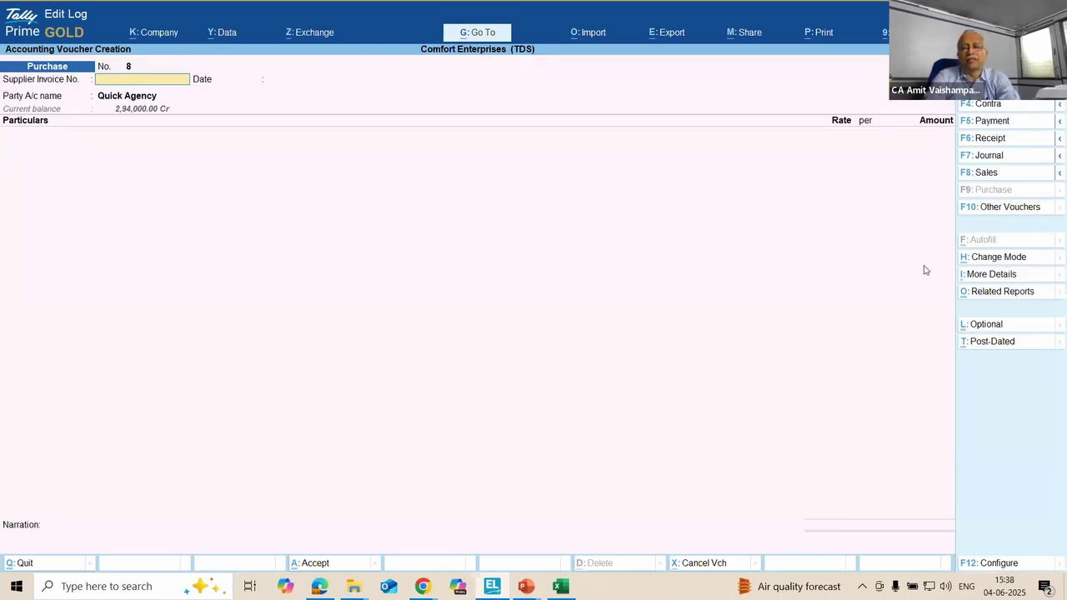
pyautogui.press('Return')
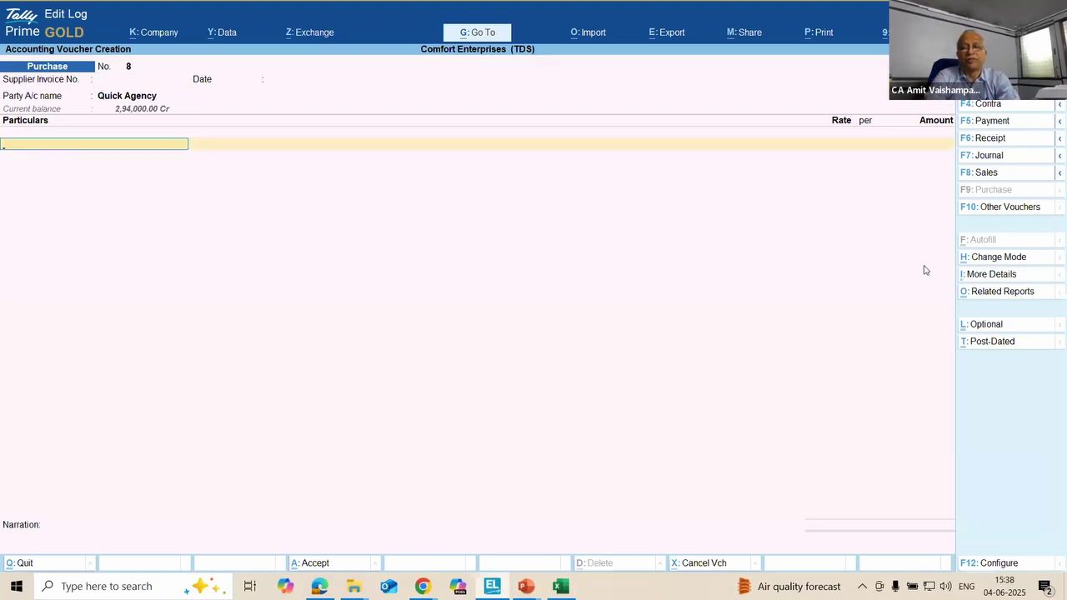
pyautogui.click(996, 259)
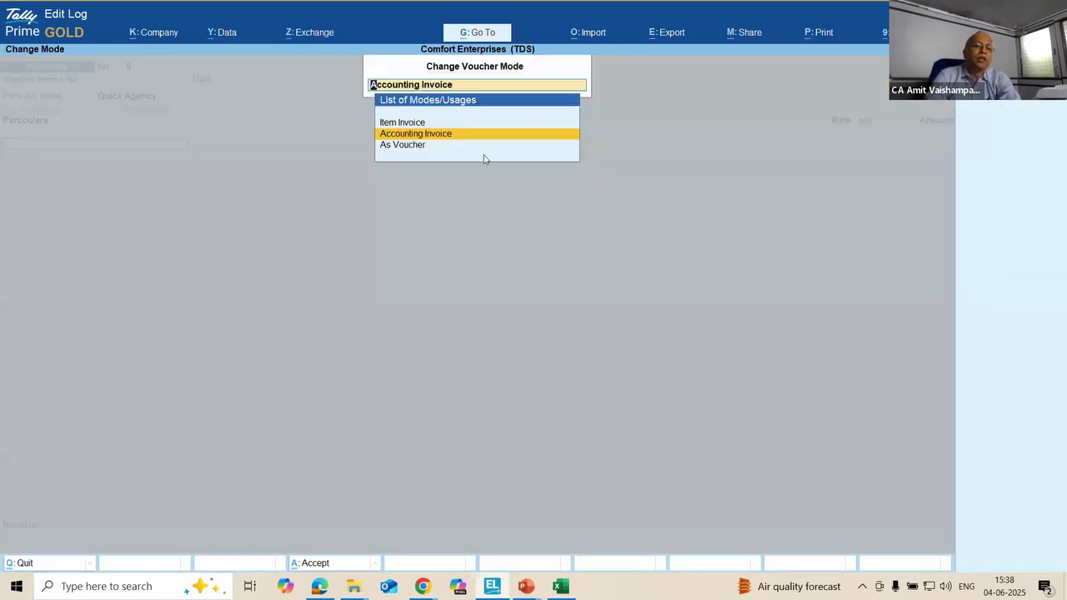
pyautogui.click(431, 137)
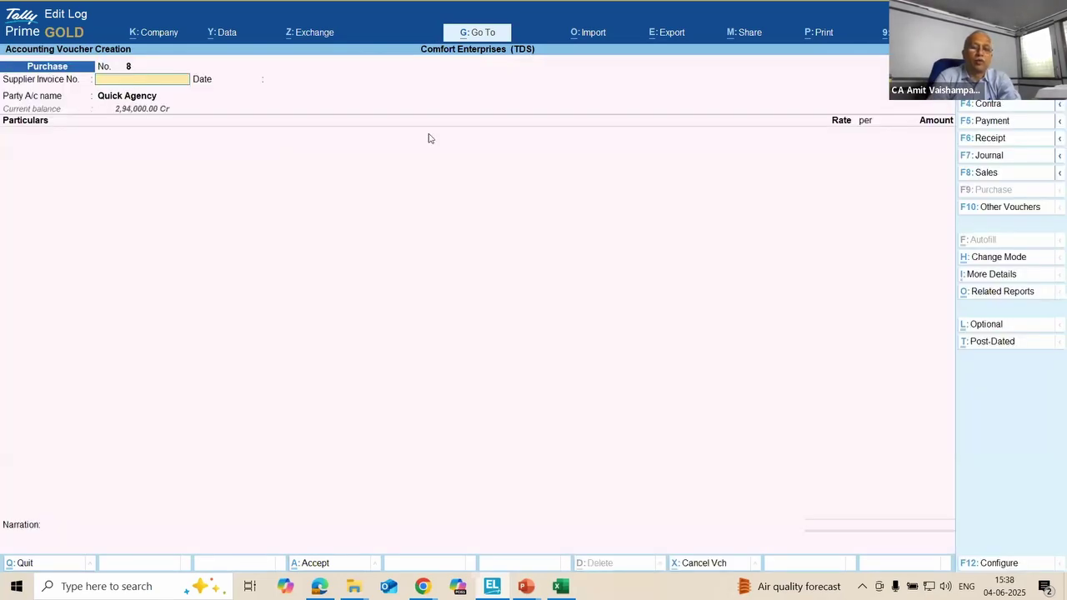
# Step: Keep Quick Agency as the party account and pass through the receipt details without filling them in
pyautogui.press('Return')
pyautogui.press('Return')
pyautogui.press('Return')
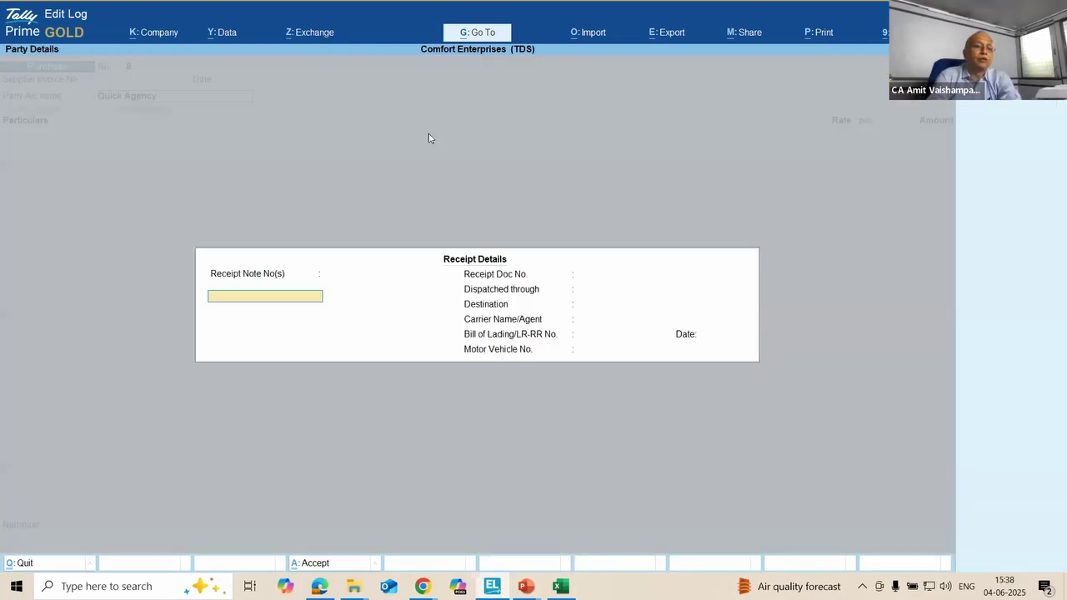
pyautogui.press('Return')
pyautogui.press('Return')
pyautogui.press('Return')
pyautogui.press('Return')
pyautogui.press('Return')
pyautogui.press('Return')
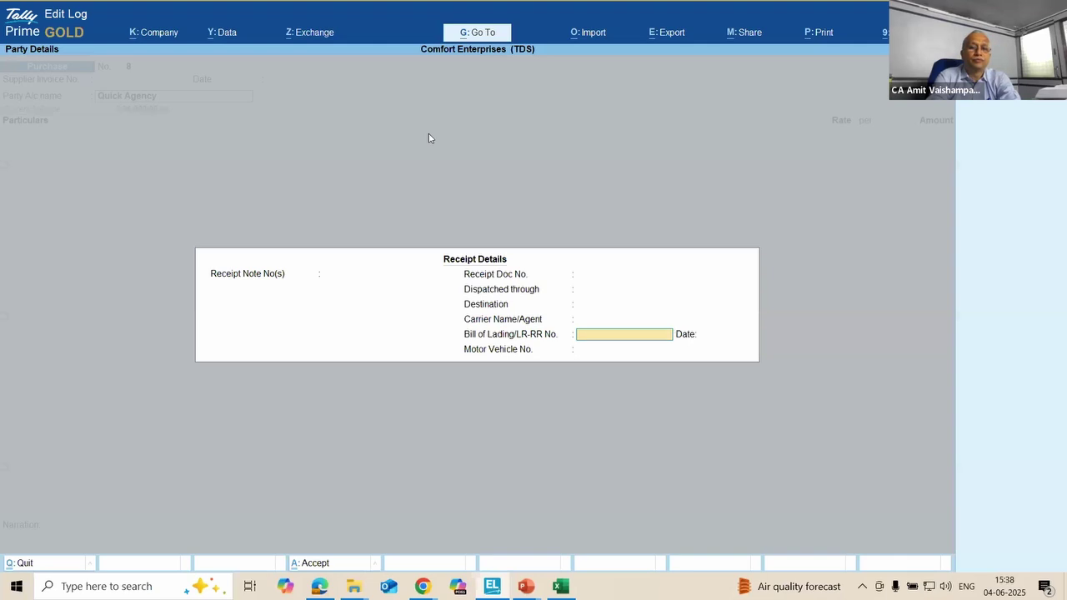
pyautogui.press('Return')
pyautogui.press('Return')
pyautogui.press('Return')
pyautogui.press('Return')
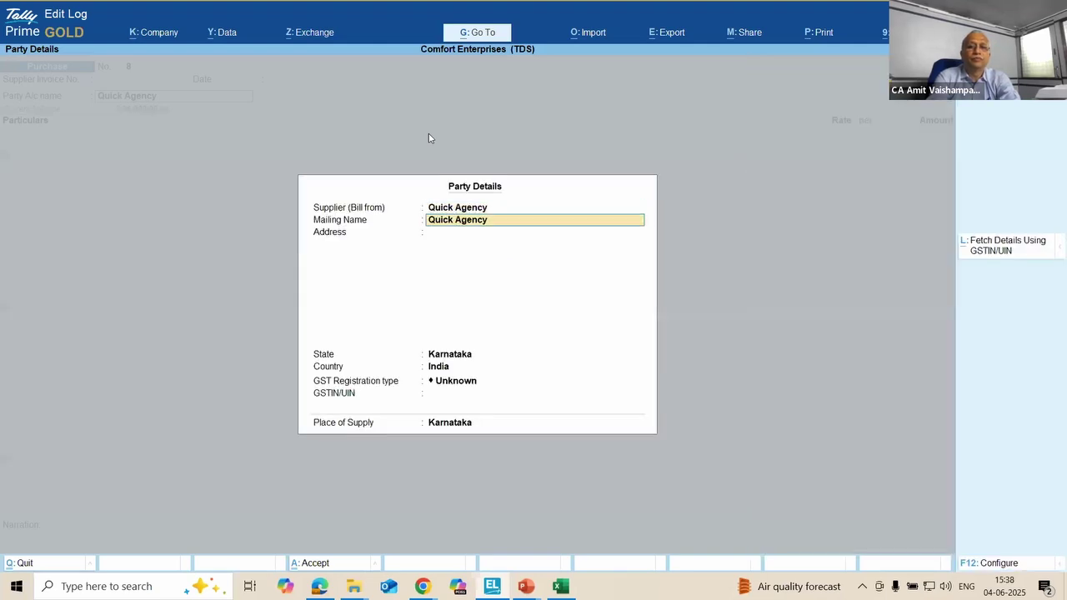
# Step: Accept the Quick Agency mailing, state, country and GST registration details unchanged
pyautogui.press('Return')
pyautogui.press('Return')
pyautogui.press('Return')
pyautogui.press('Return')
pyautogui.press('Return')
pyautogui.press('Return')
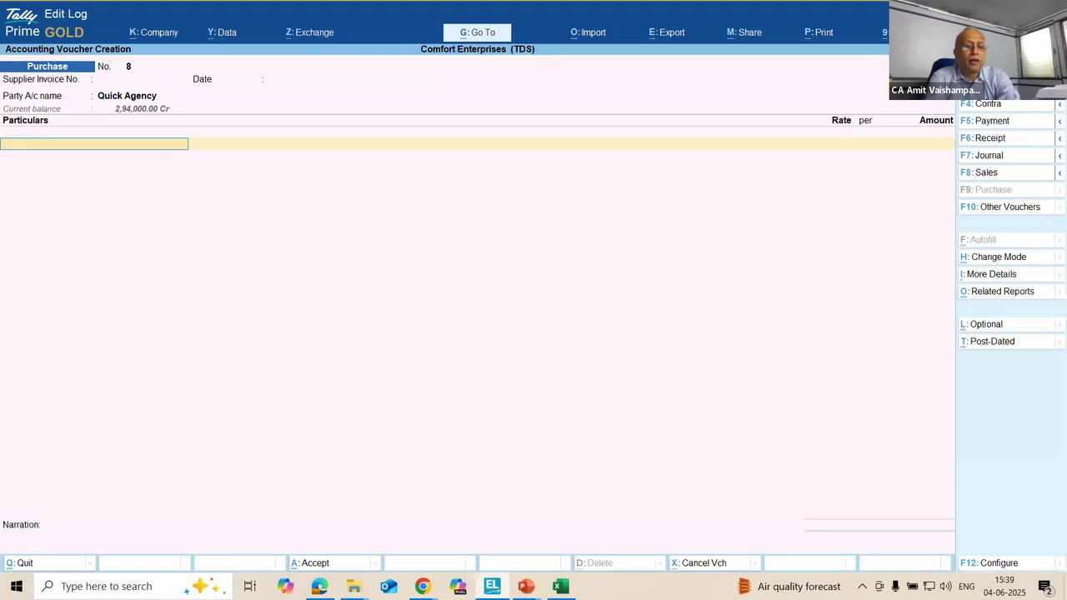
# Step: Add the Rent on Machinery ledger to the voucher particulars with an amount of 300000
pyautogui.write('RE')
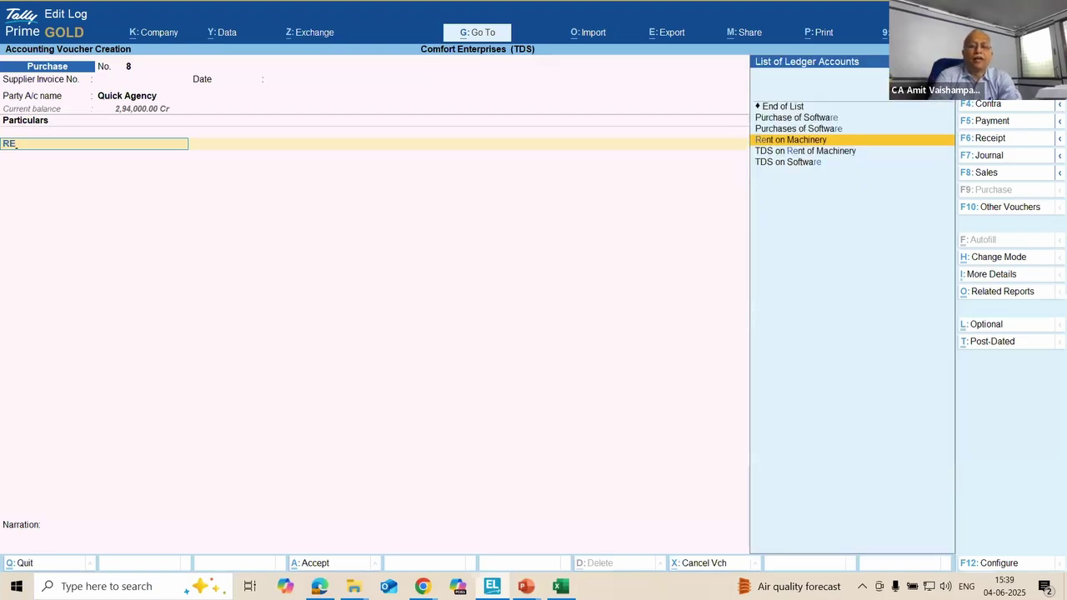
pyautogui.press('Return')
pyautogui.write('300000')
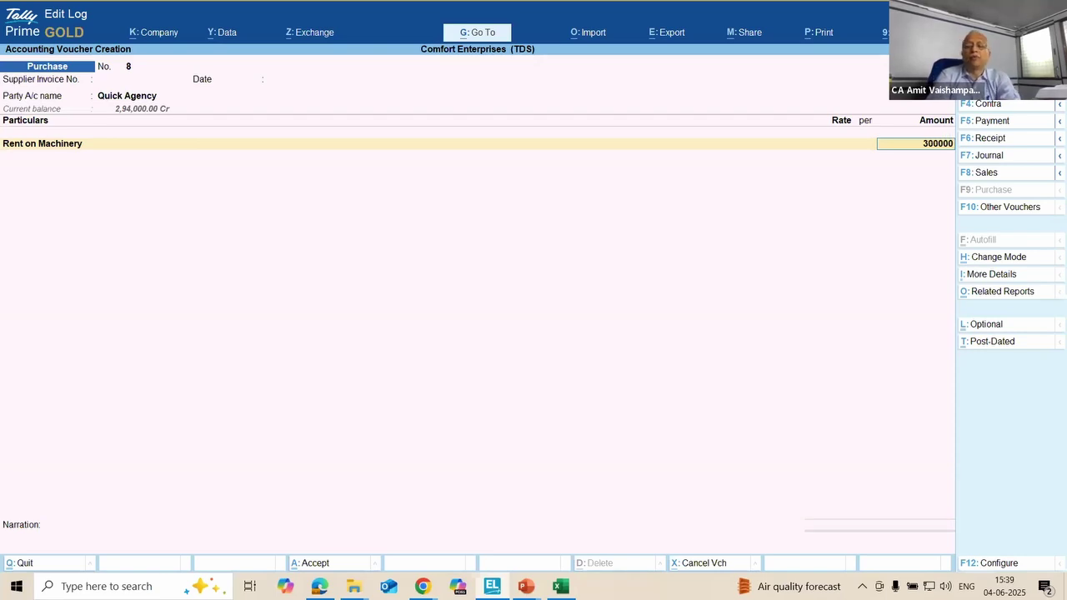
# Step: Add the TDS on Rent of Machinery ledger as the second line of the voucher particulars
pyautogui.press('Return')
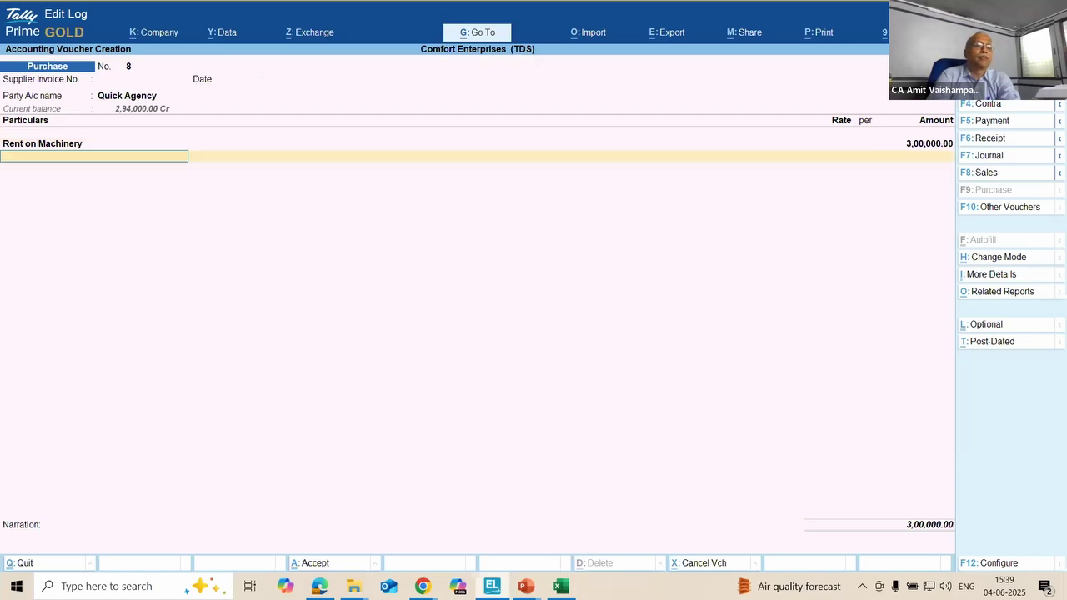
pyautogui.write('TDS')
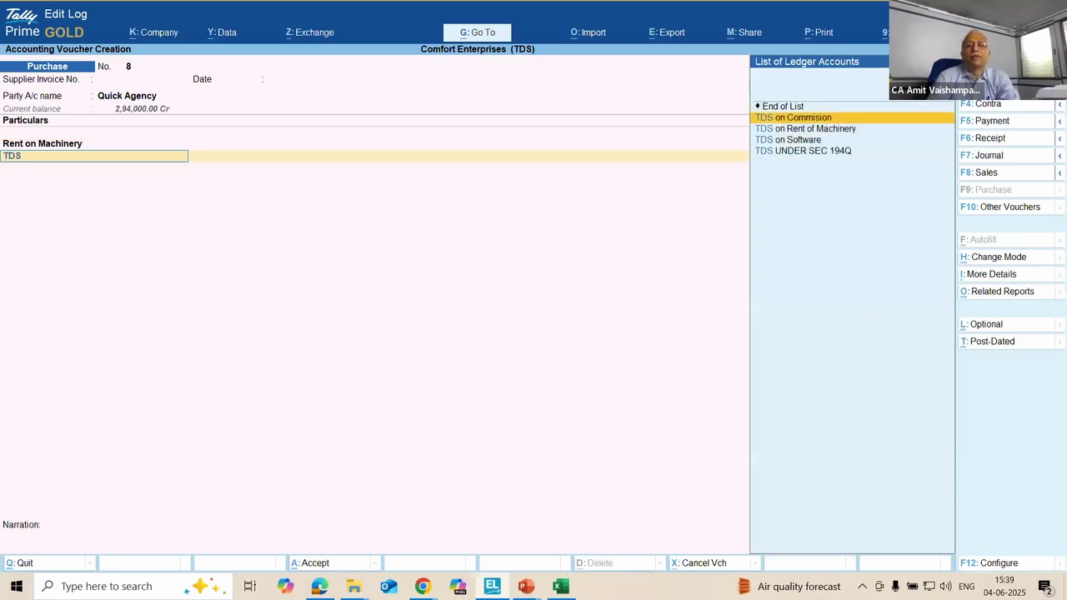
pyautogui.press('Down')
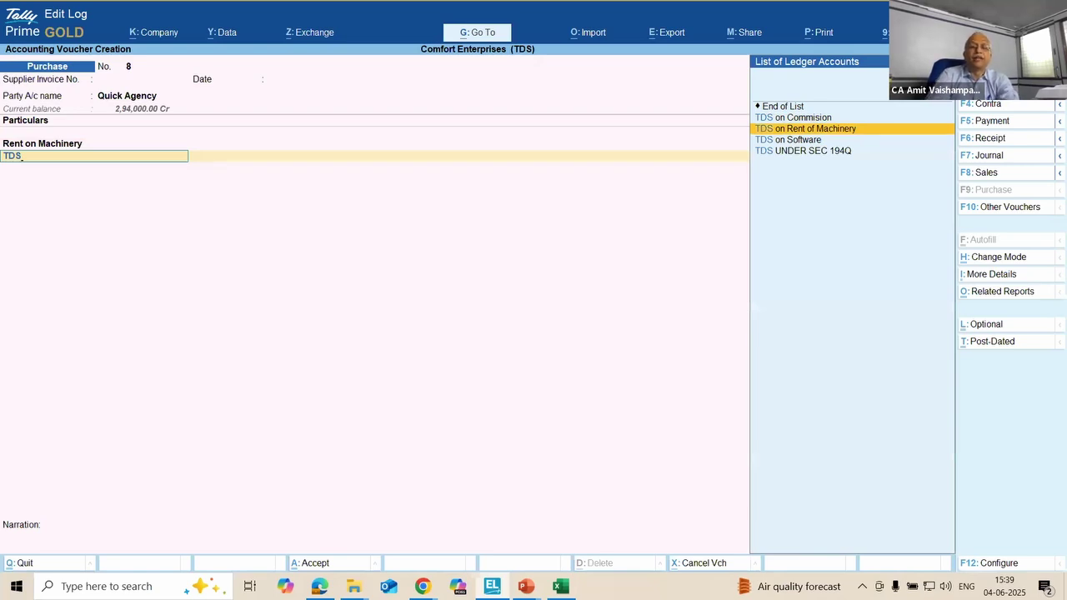
pyautogui.press('Return')
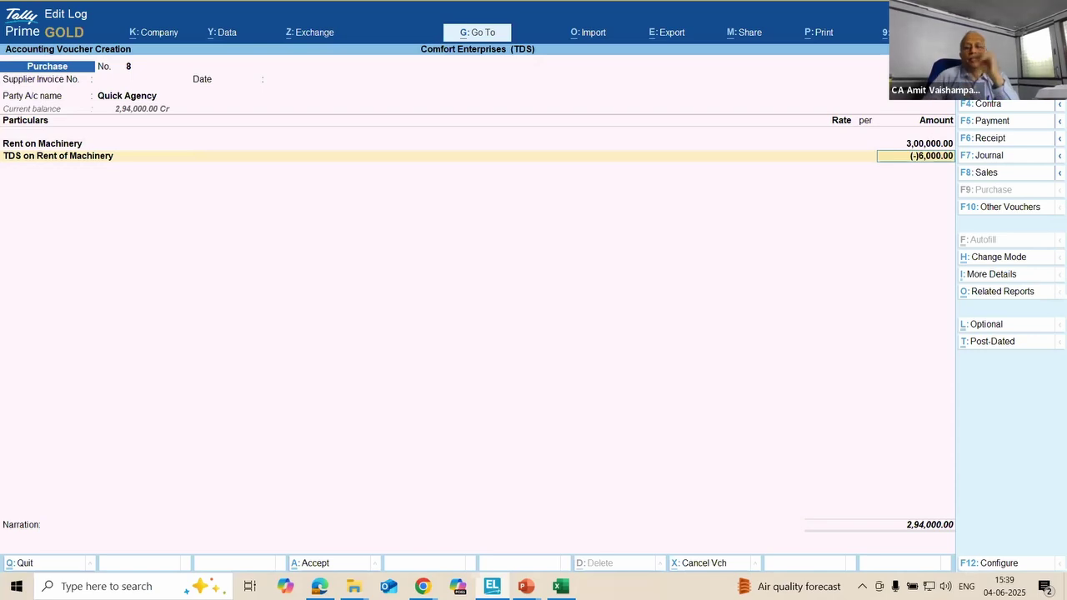
# Step: View the voucher's TDS - Tax Analysis report to check how the deduction is worked out
pyautogui.click(1003, 292)
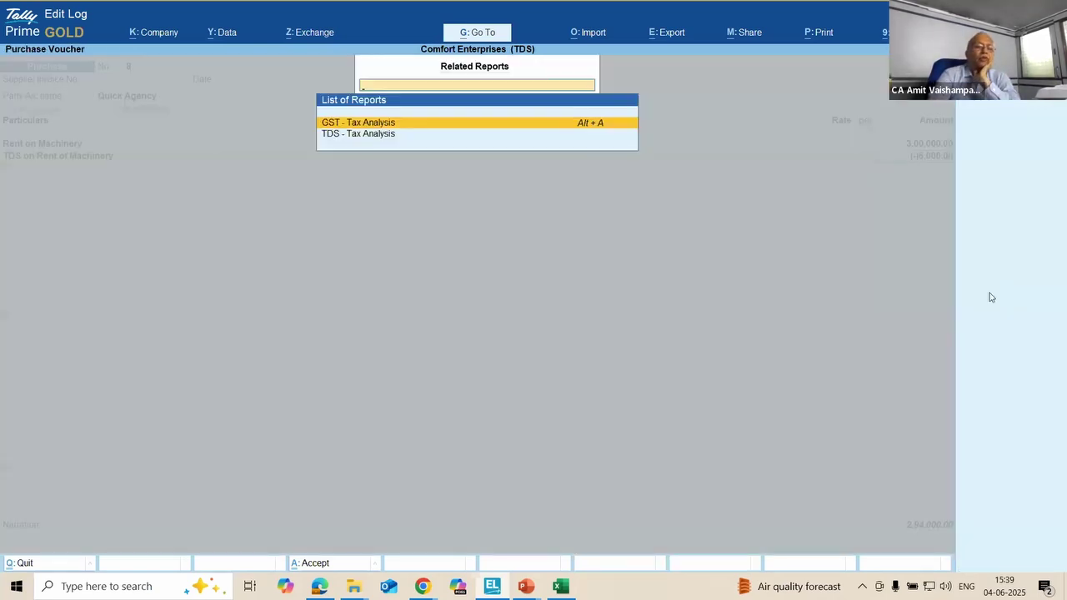
pyautogui.press('Down')
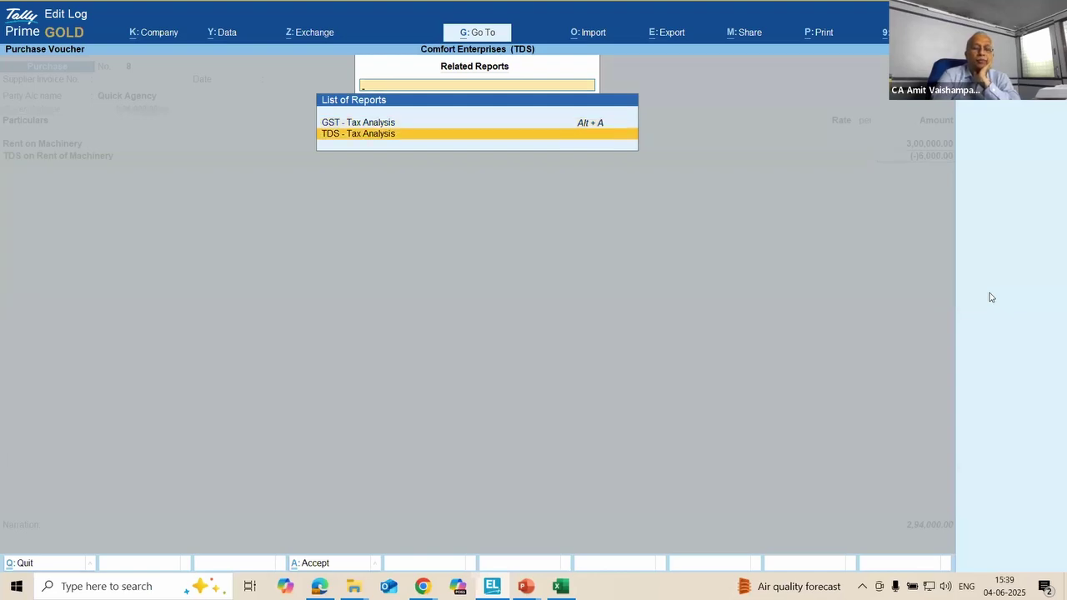
pyautogui.press('Return')
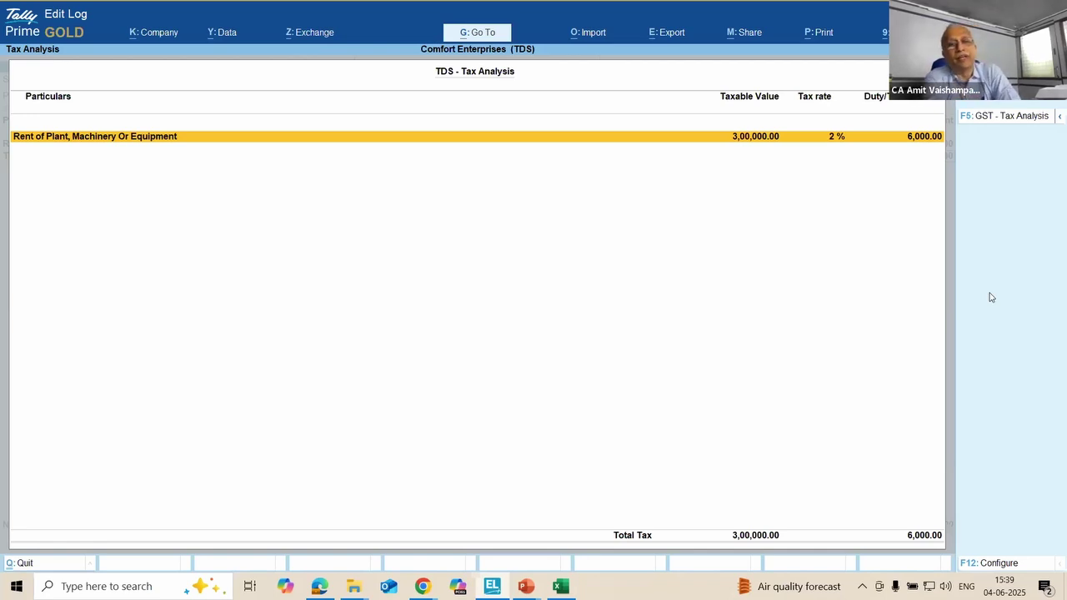
pyautogui.press('Escape')
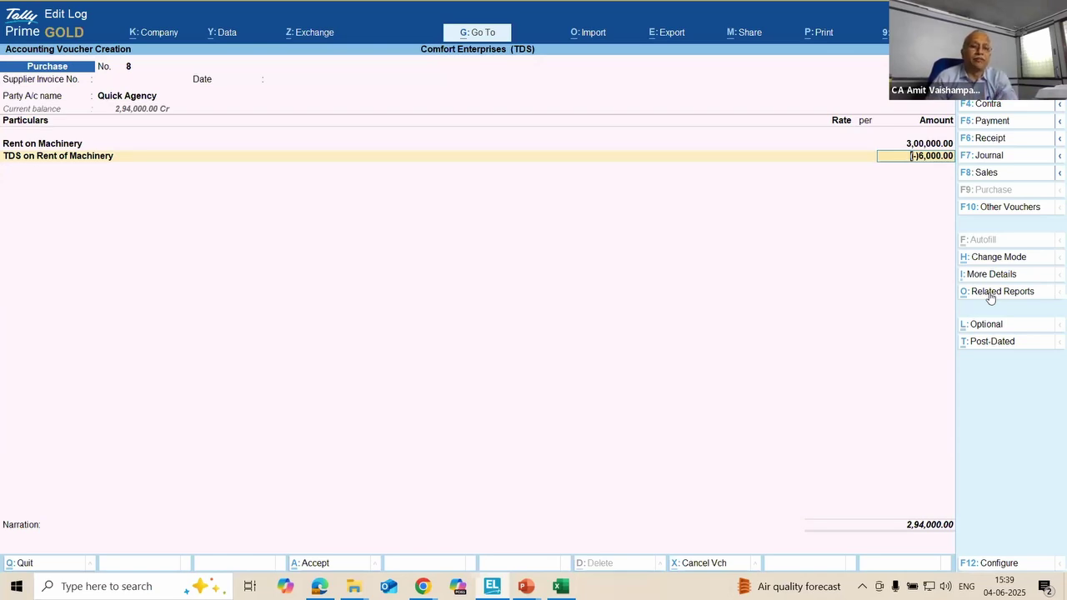
# Step: Remove the TDS on Rent of Machinery line, leaving only Rent on Machinery, and end the particulars list
pyautogui.hotkey('shift', 'Tab')
pyautogui.press('BackSpace')
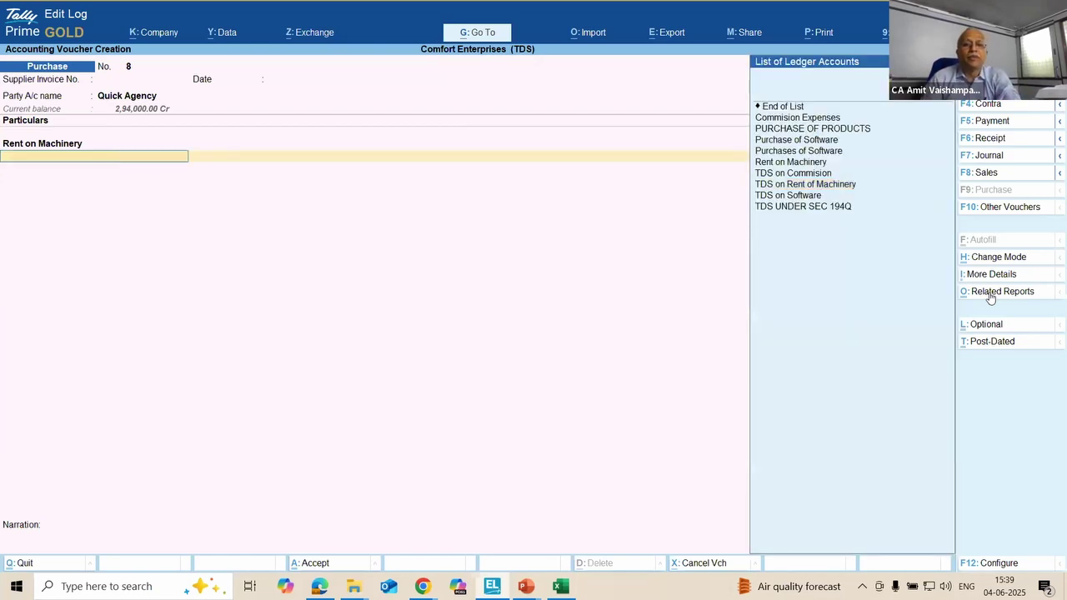
pyautogui.click(991, 293)
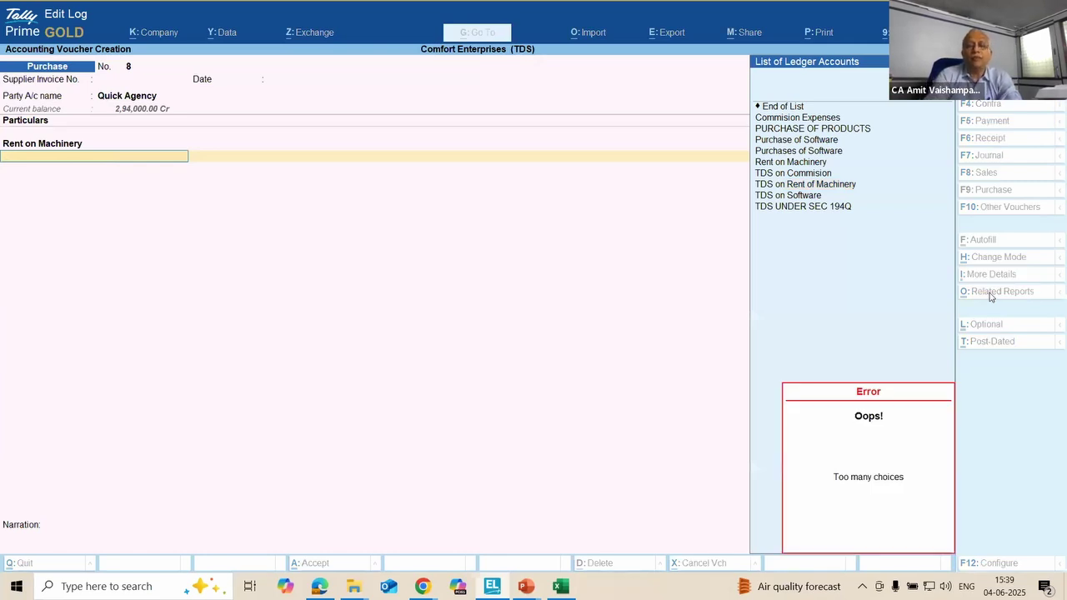
pyautogui.press('Escape')
pyautogui.press('Return')
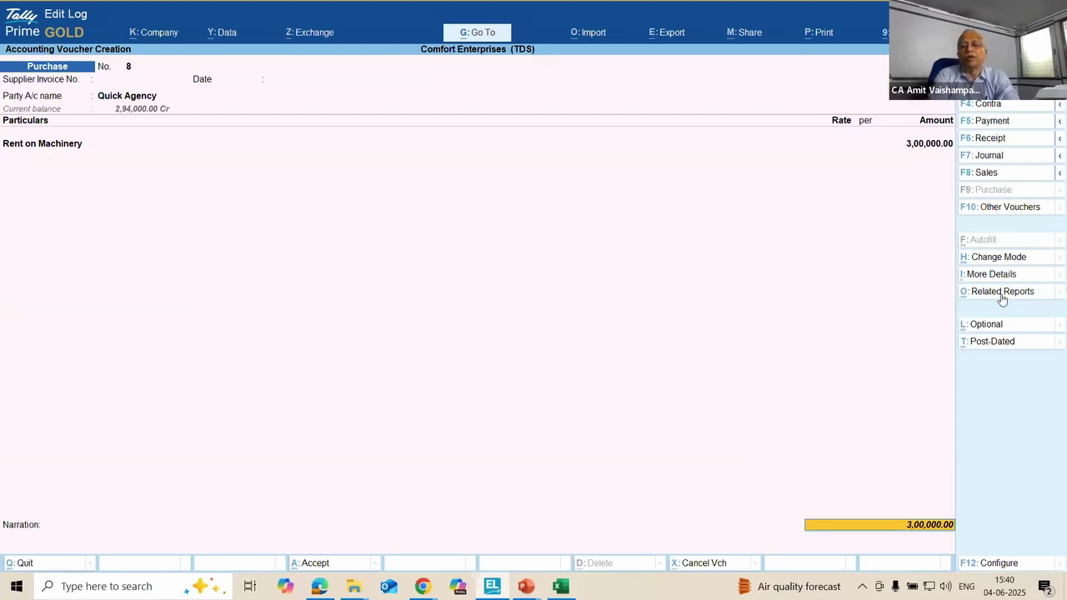
# Step: View the TDS - Tax Analysis report for the voucher without its TDS line
pyautogui.click(1002, 293)
pyautogui.press('Down')
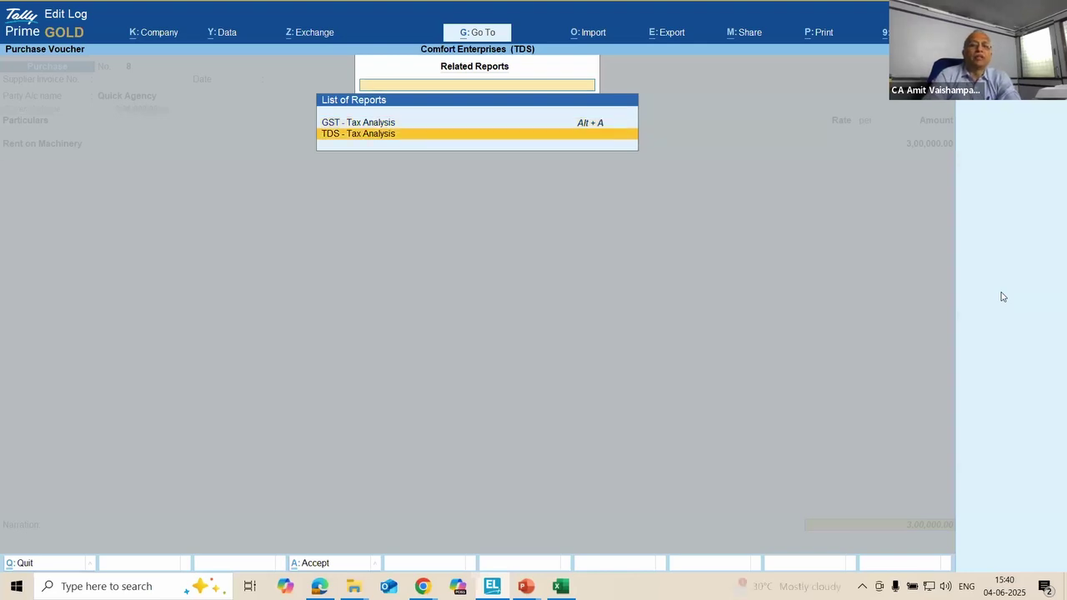
pyautogui.press('Return')
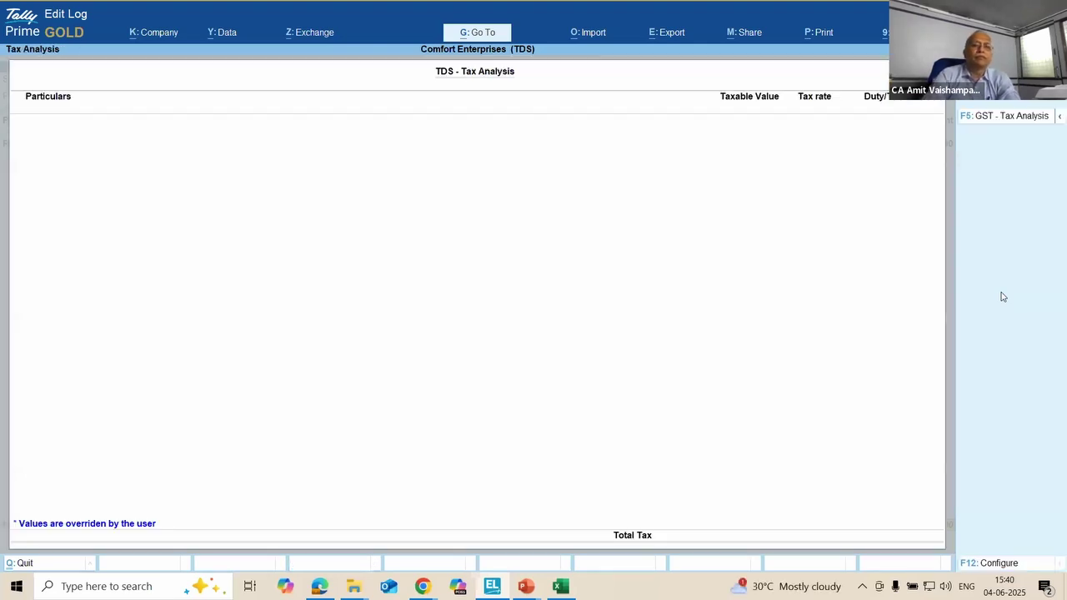
pyautogui.press('Escape')
# Step: Discard the unsaved purchase voucher and start a new one
pyautogui.press('Escape')
pyautogui.press('y')
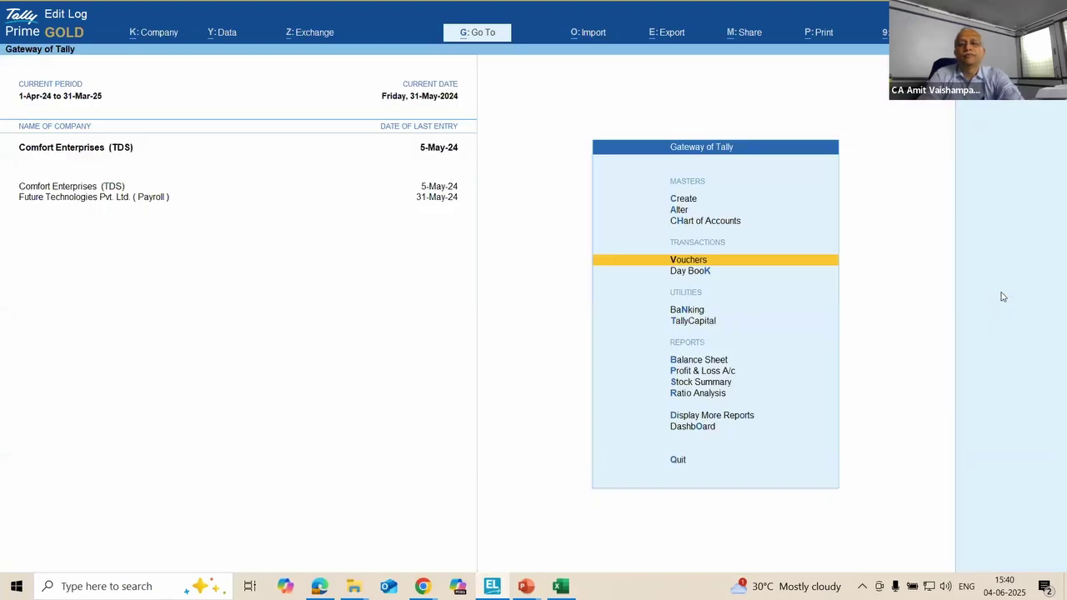
pyautogui.press('Return')
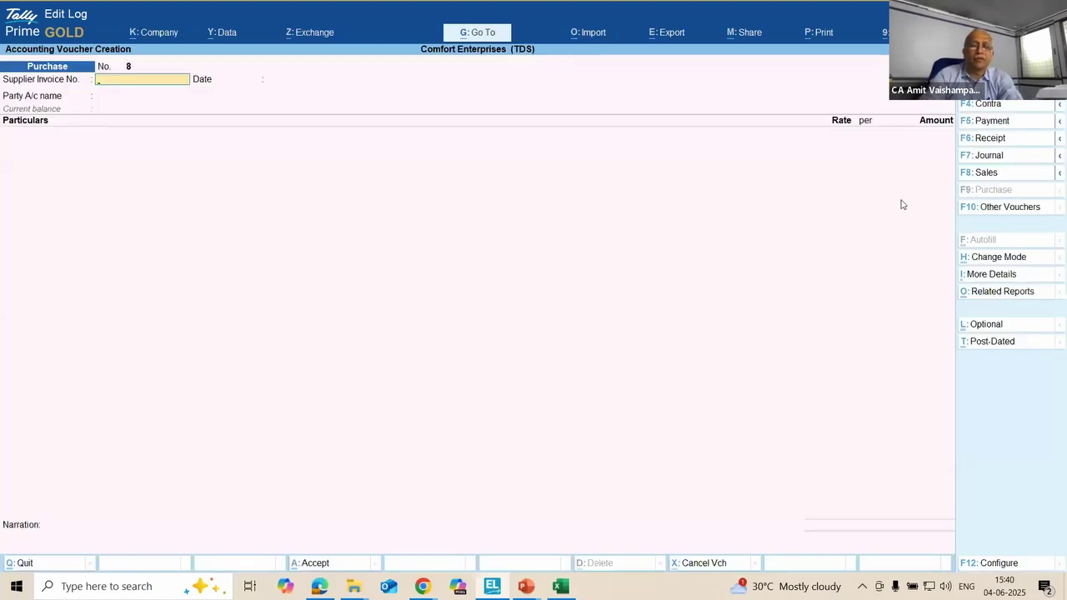
# Step: Leave the supplier invoice number and date blank and choose Quick Agency as the party account
pyautogui.press('Return')
pyautogui.press('Return')
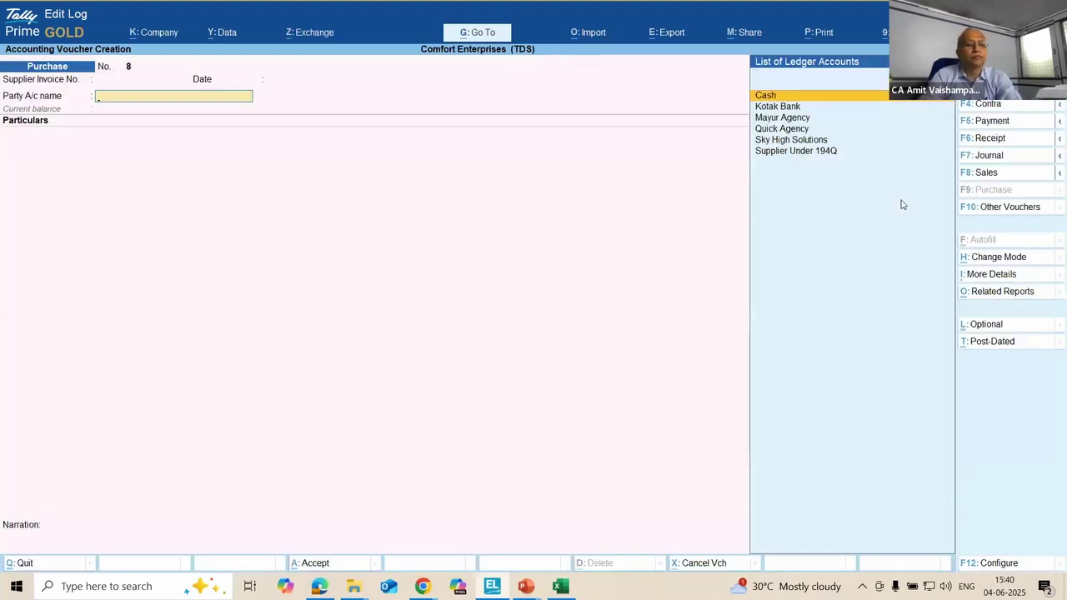
pyautogui.press('Down')
pyautogui.press('Down')
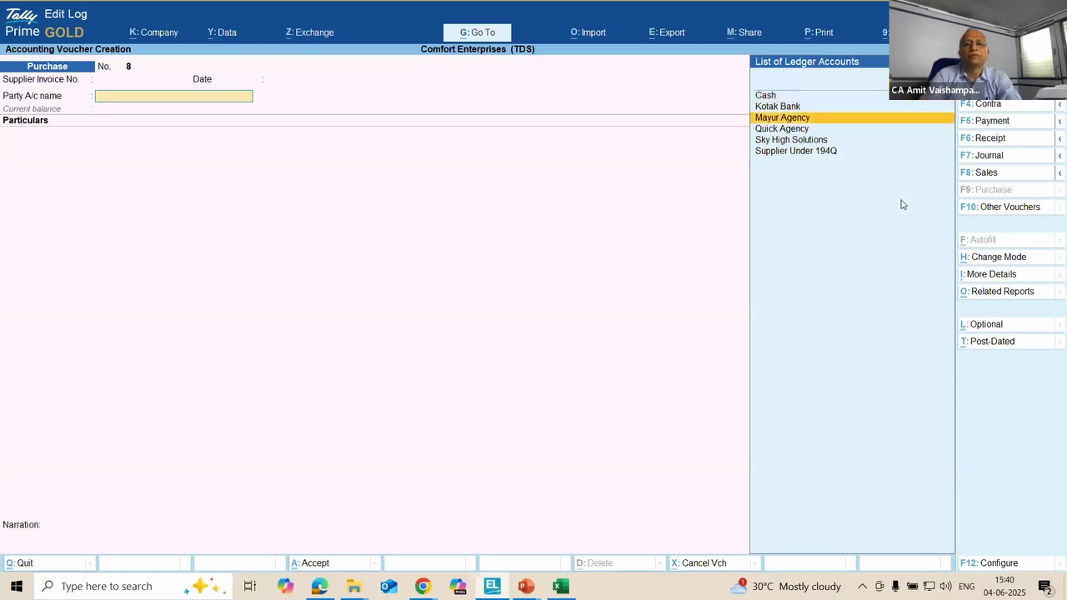
pyautogui.press('Down')
pyautogui.press('Return')
# Step: Pass through the receipt details blank and accept the Quick Agency party details unchanged
pyautogui.press('Return')
pyautogui.press('Return')
pyautogui.press('Return')
pyautogui.press('Return')
pyautogui.press('Return')
pyautogui.press('Return')
pyautogui.press('Return')
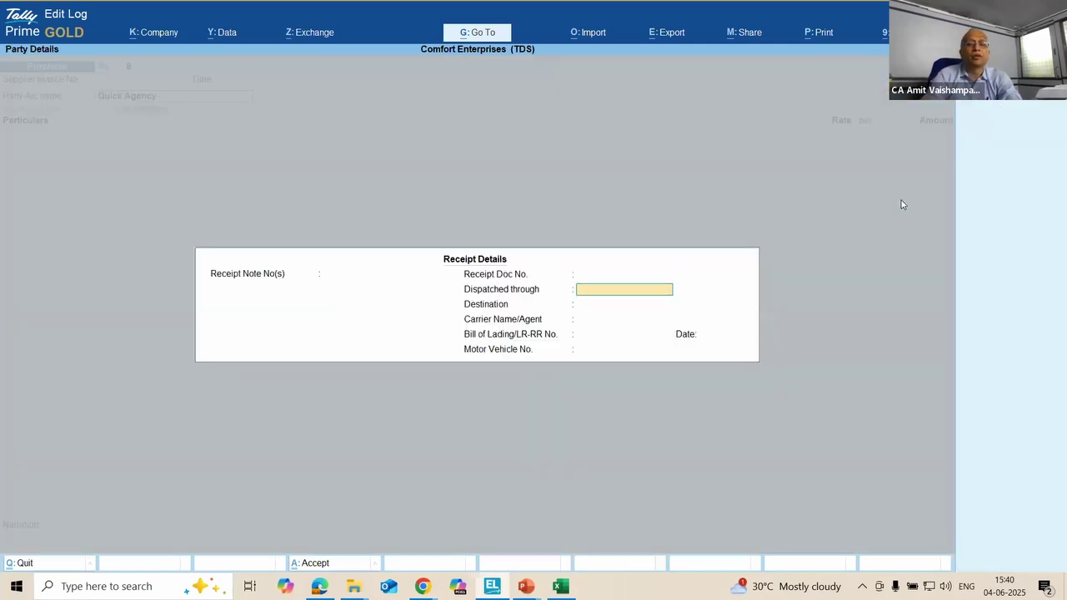
pyautogui.press('Return')
pyautogui.press('Return')
pyautogui.press('Return')
pyautogui.press('Return')
pyautogui.press('Return')
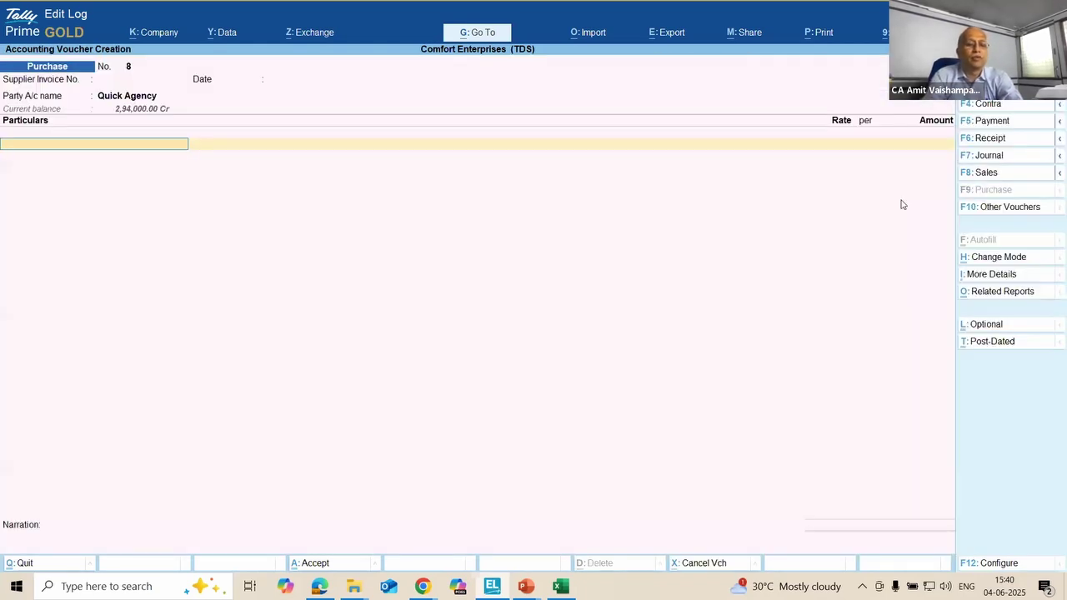
# Step: Add the Rent on Machinery ledger to the new voucher's particulars with an amount of 300000
pyautogui.write('ren')
pyautogui.press('Return')
pyautogui.write('300000')
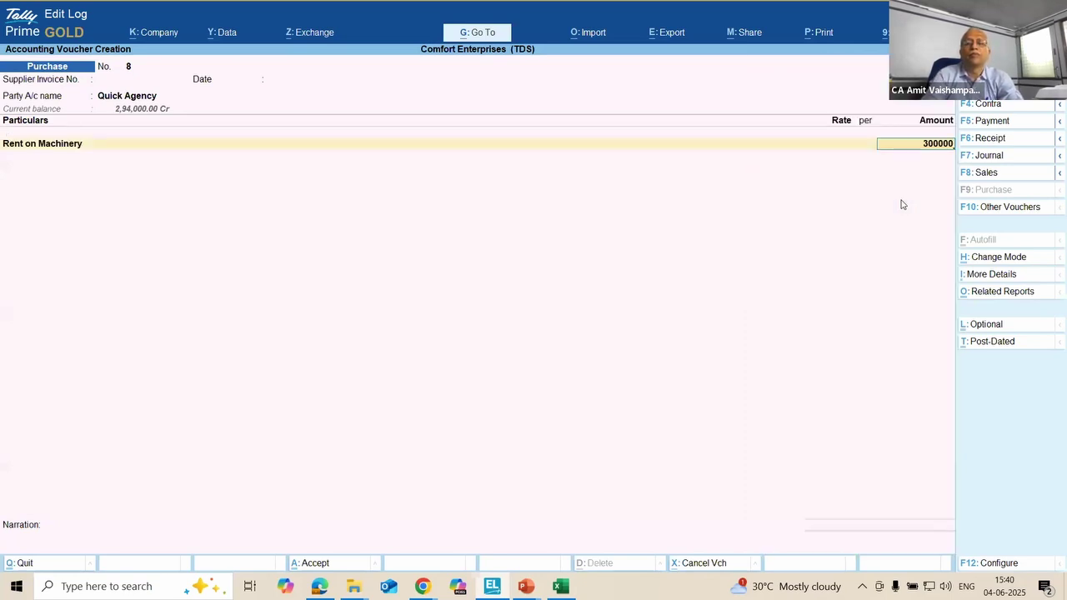
pyautogui.press('Return')
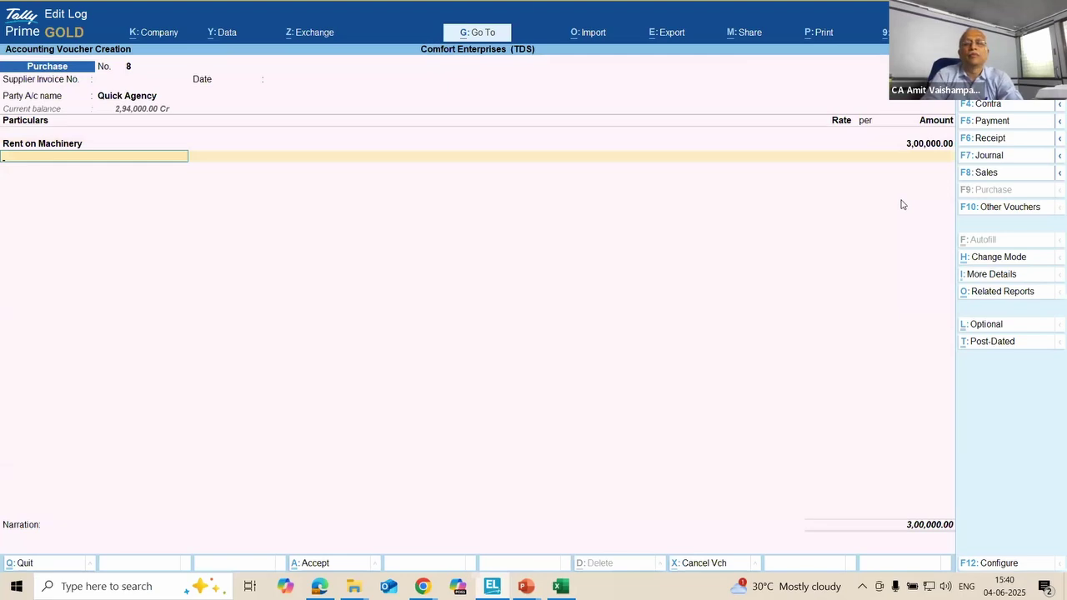
# Step: Try to view the TDS - Tax Analysis report with only the Rent on Machinery line entered
pyautogui.click(1001, 292)
pyautogui.press('Down')
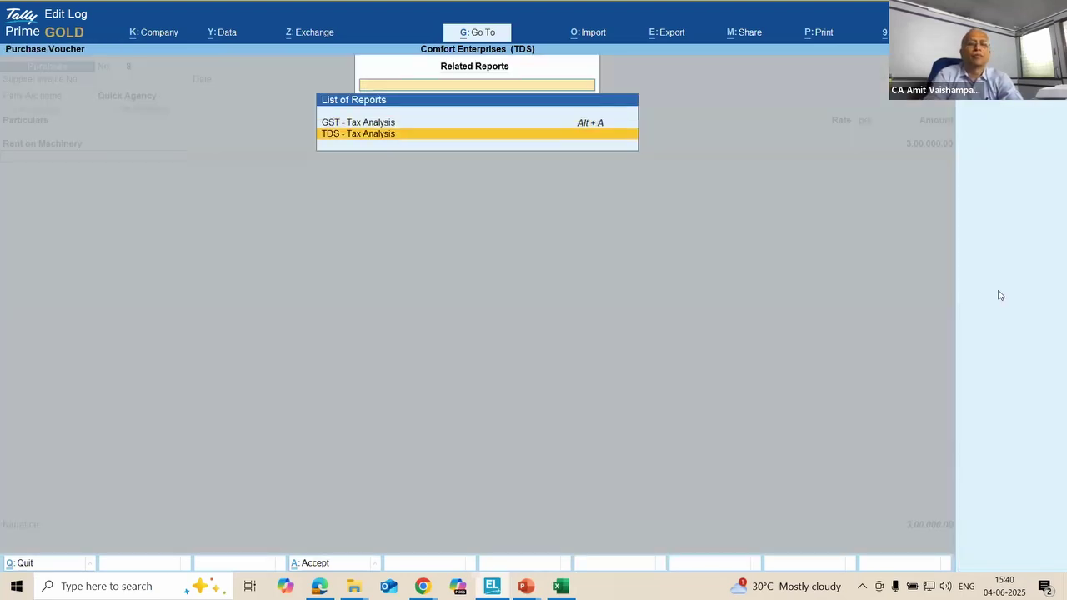
pyautogui.press('Return')
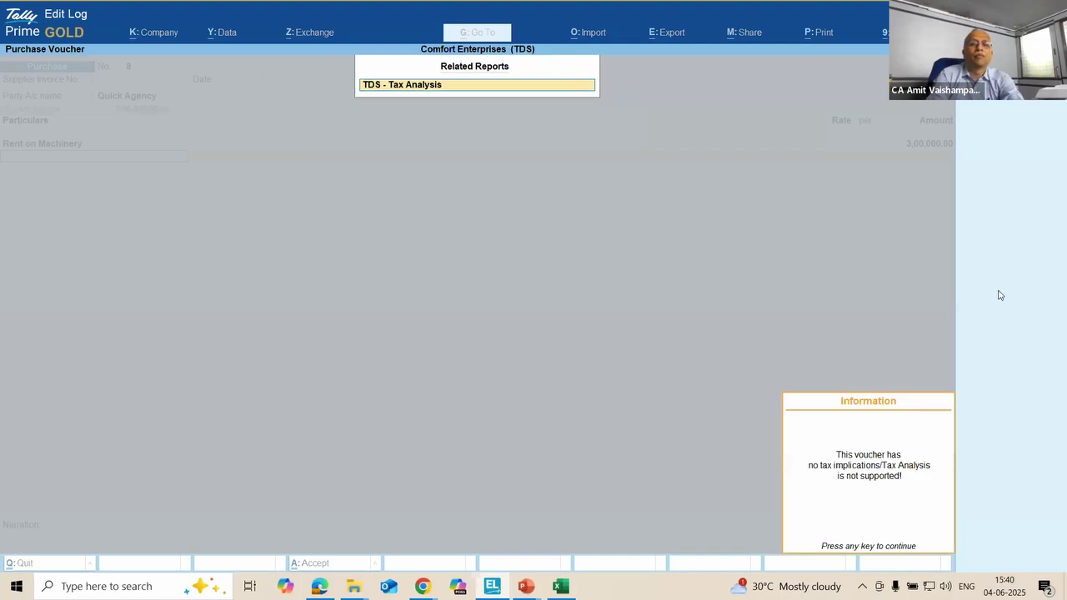
pyautogui.press('Escape')
# Step: Search for TDS ledgers on the second particulars line and highlight TDS on Rent of Machinery
pyautogui.press('BackSpace')
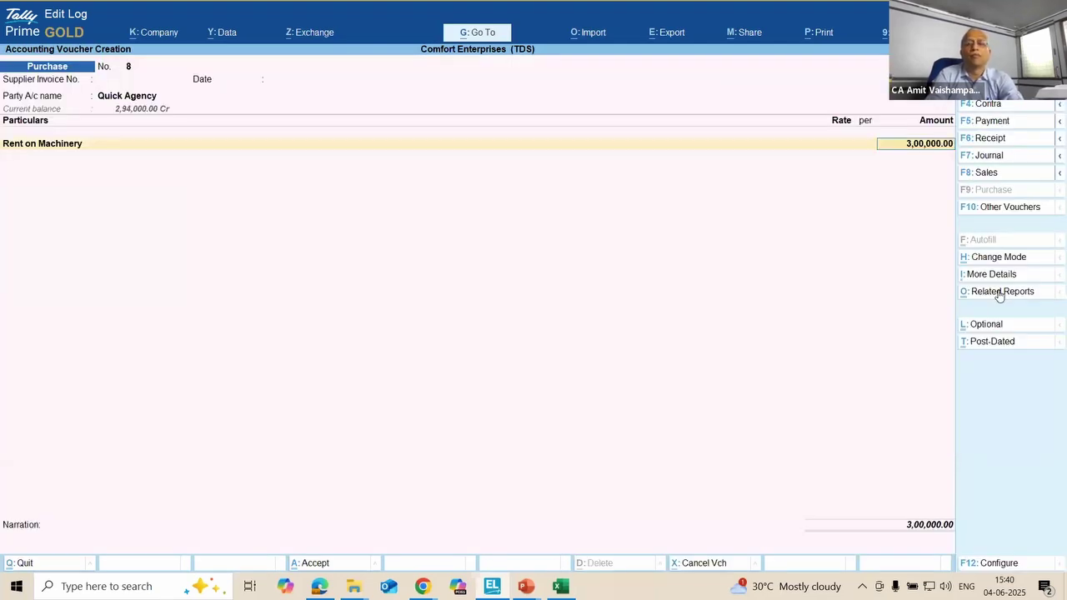
pyautogui.press('Return')
pyautogui.write('TDS')
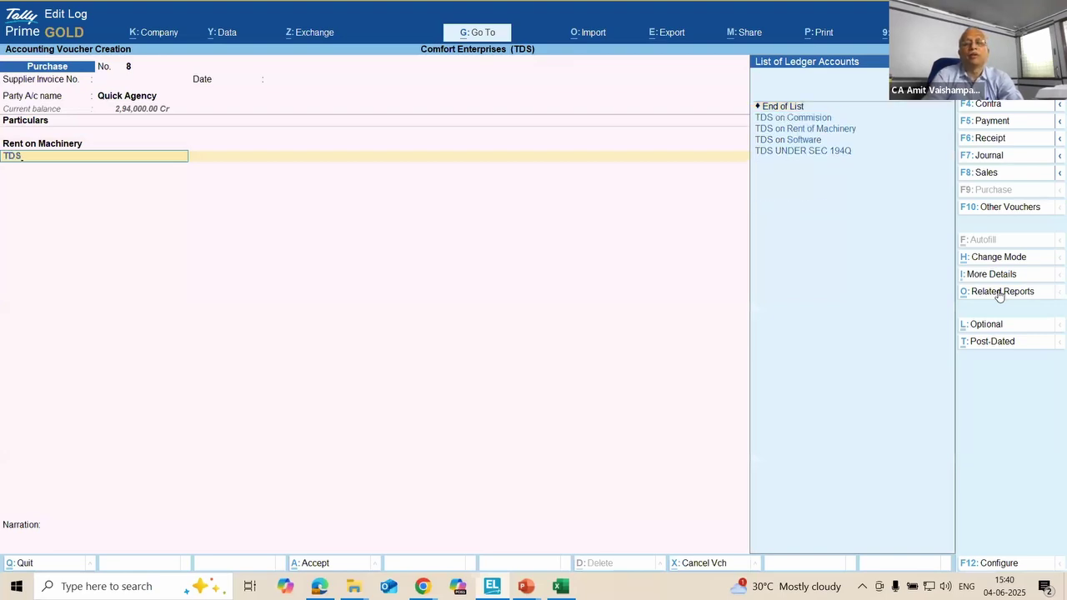
pyautogui.press('Down')
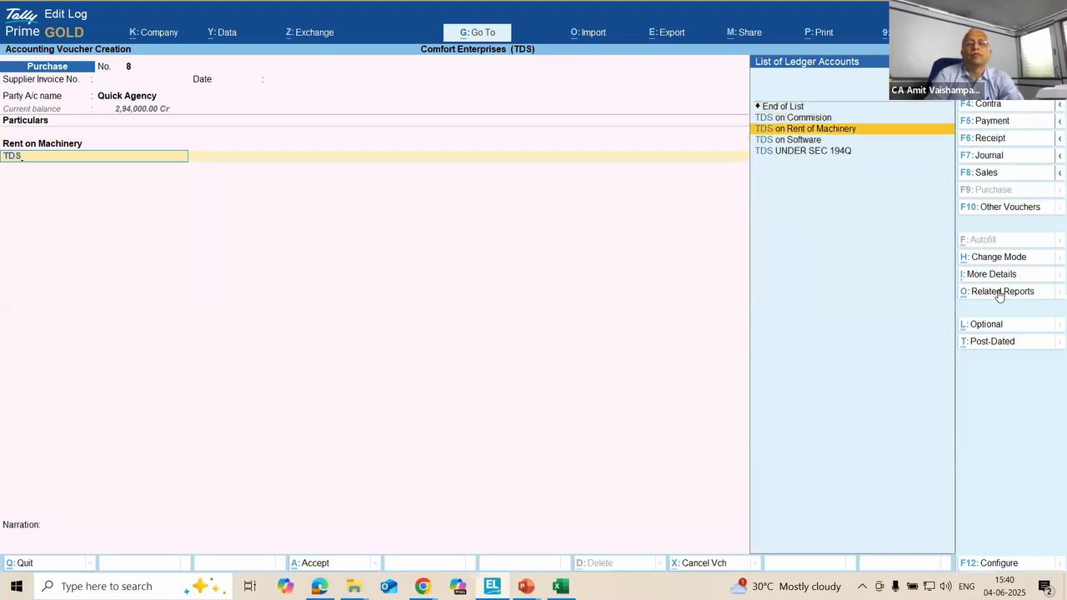
# Step: Try to view the TDS - Tax Analysis report before the highlighted TDS ledger is selected
pyautogui.click(1000, 293)
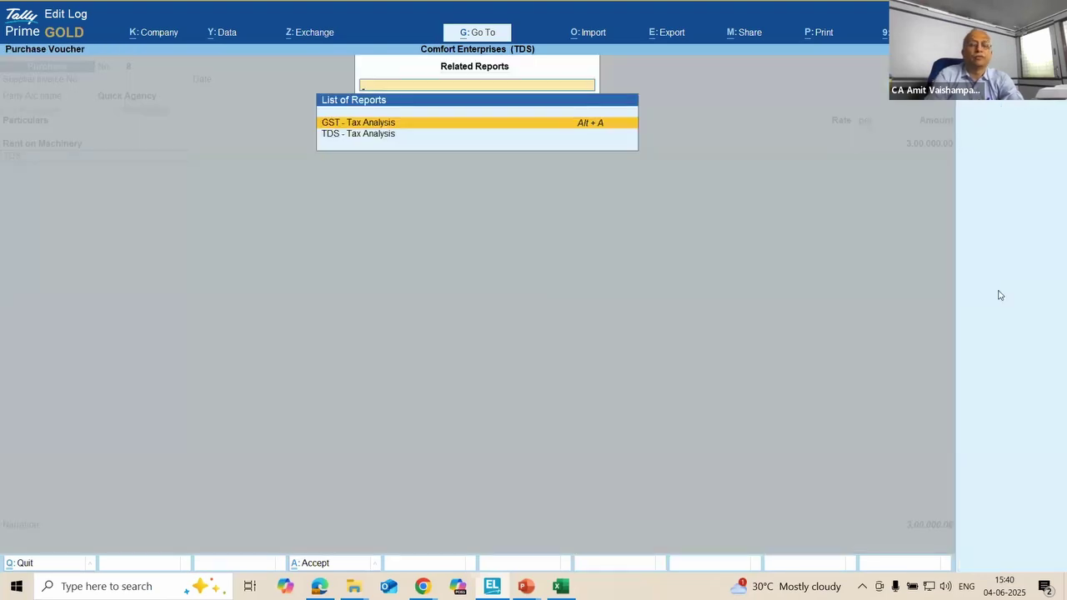
pyautogui.press('Down')
pyautogui.press('Return')
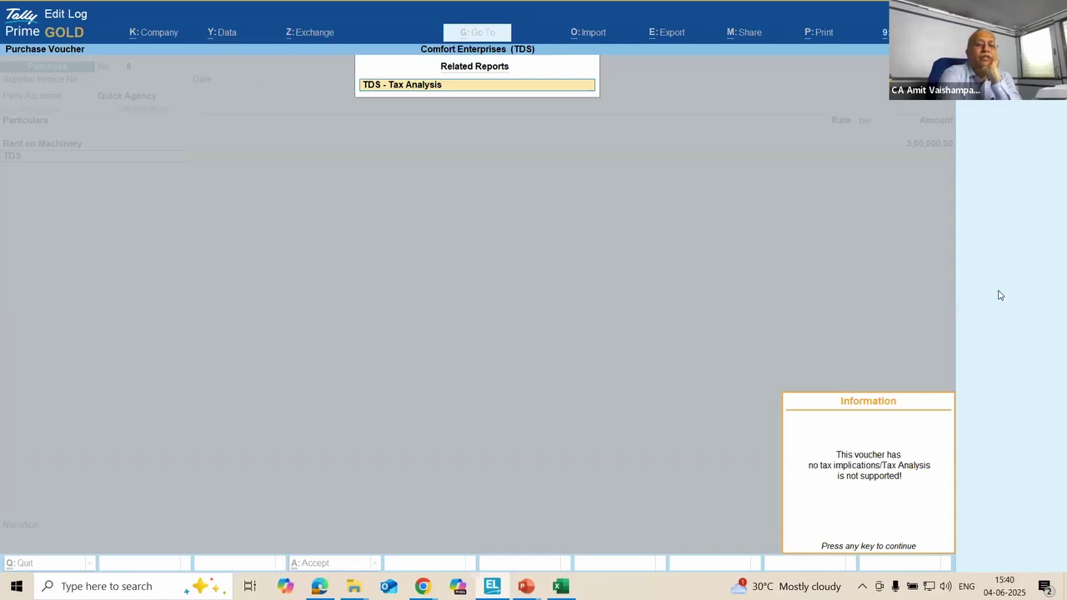
pyautogui.press('Escape')
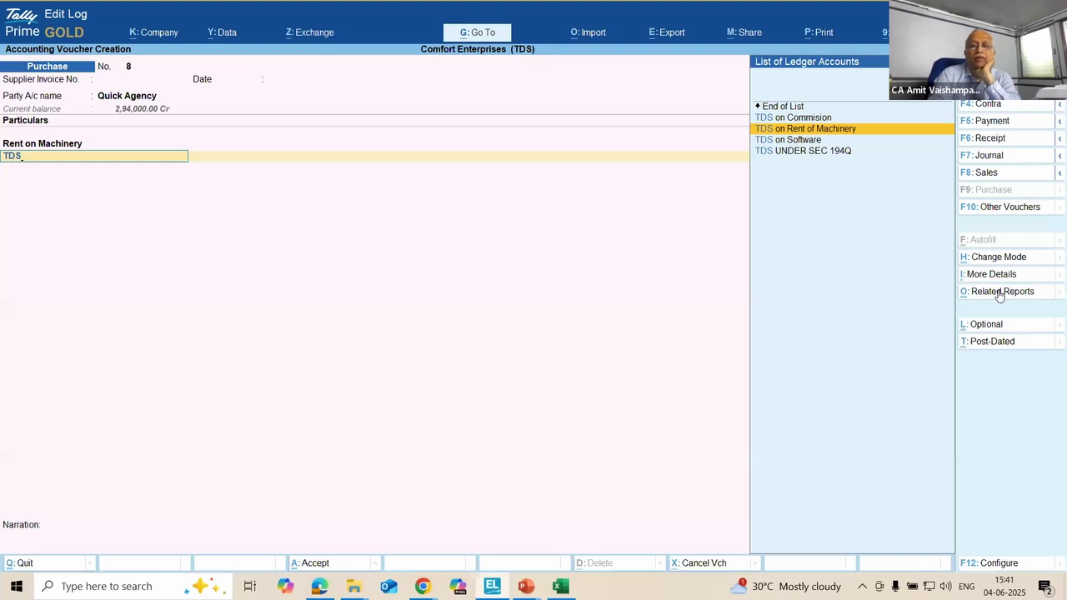
# Step: Select the TDS on Rent of Machinery ledger, accept its calculated amount, and end the particulars list
pyautogui.press('Return')
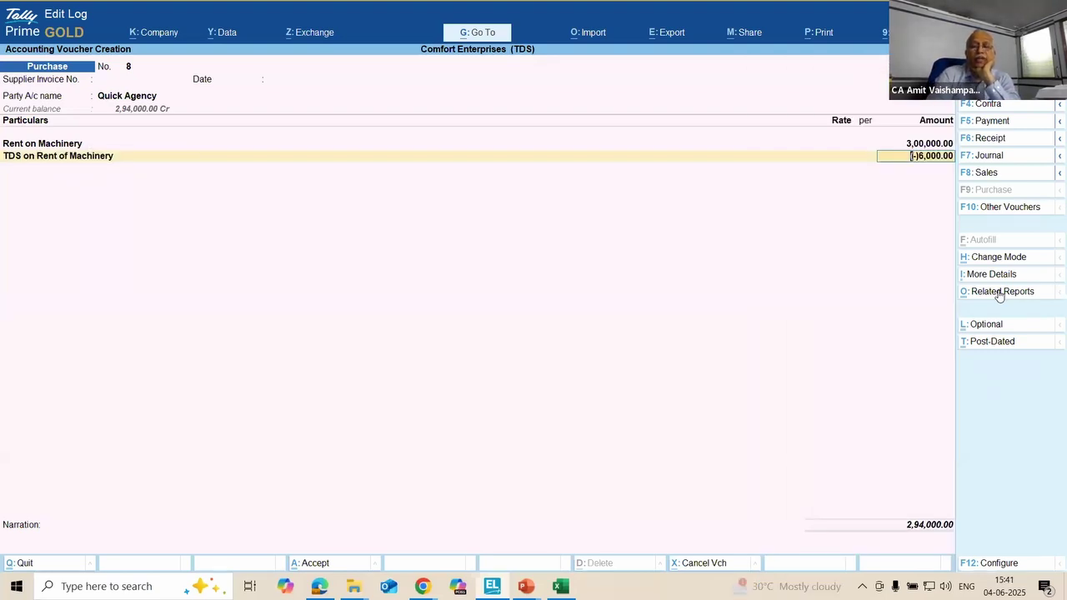
pyautogui.press('Return')
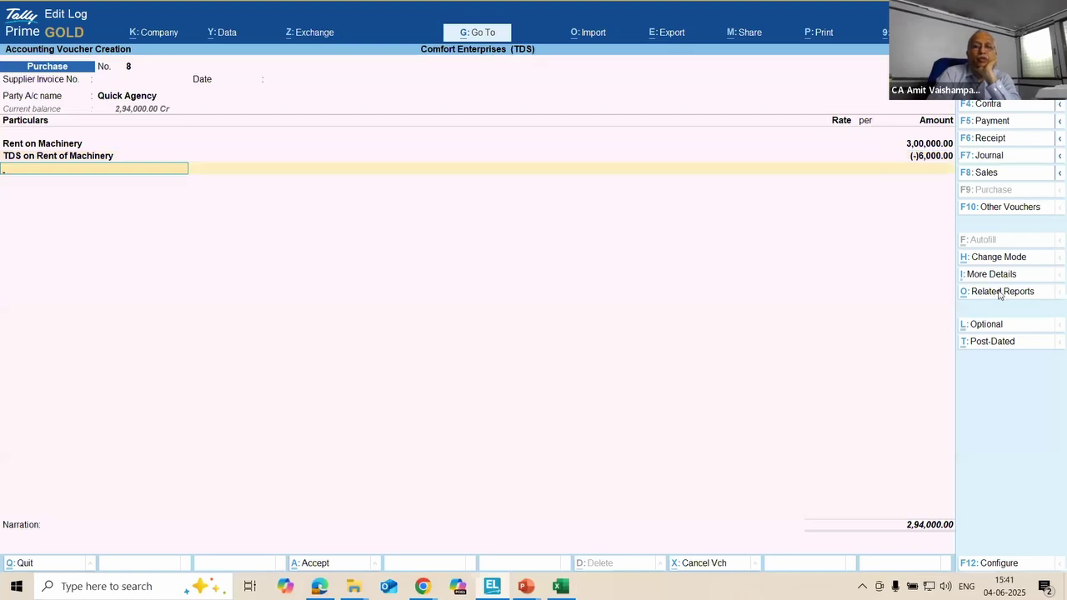
pyautogui.press('Return')
# Step: Accept the remaining voucher details, leave the narration blank, and save the purchase voucher, returning to the Gateway of Tally
pyautogui.press('Return')
pyautogui.press('Return')
pyautogui.press('Return')
pyautogui.press('Return')
pyautogui.press('Return')
pyautogui.press('Return')
pyautogui.press('Return')
pyautogui.press('Return')
pyautogui.press('Return')
pyautogui.press('Return')
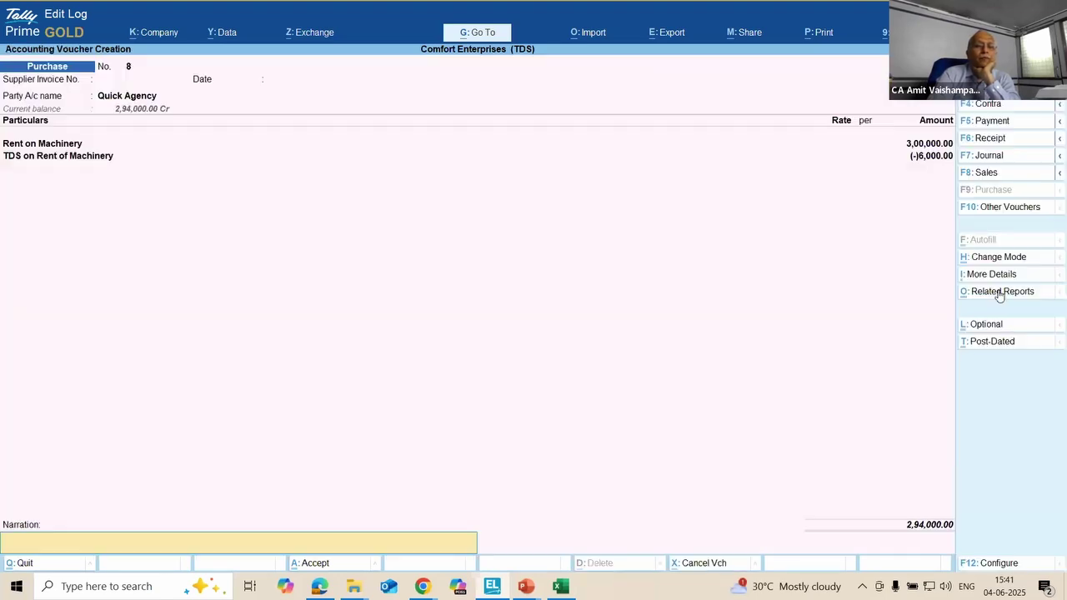
pyautogui.press('Return')
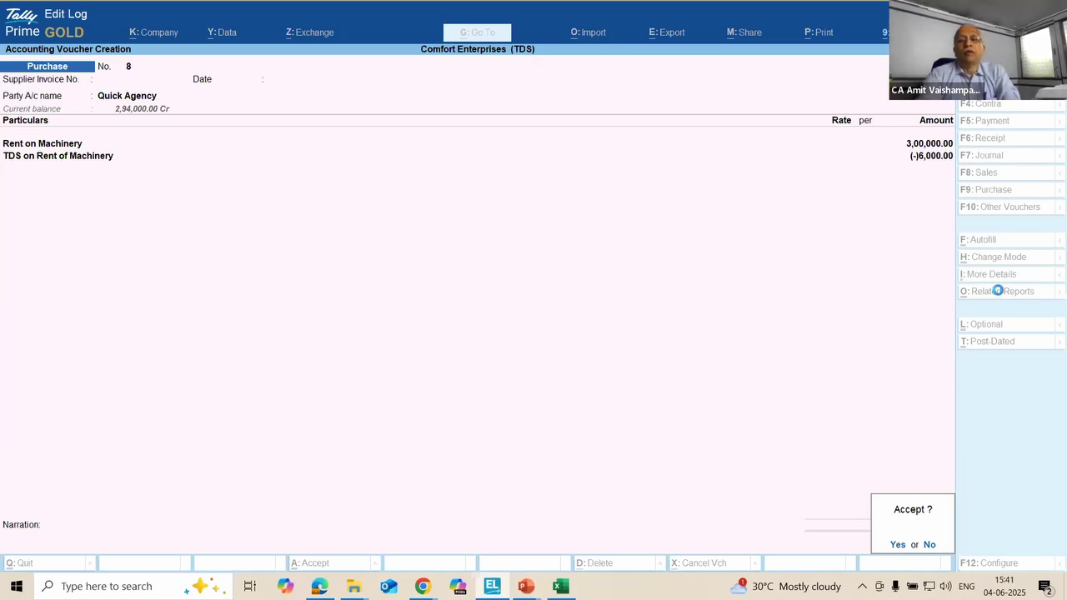
pyautogui.press('Return')
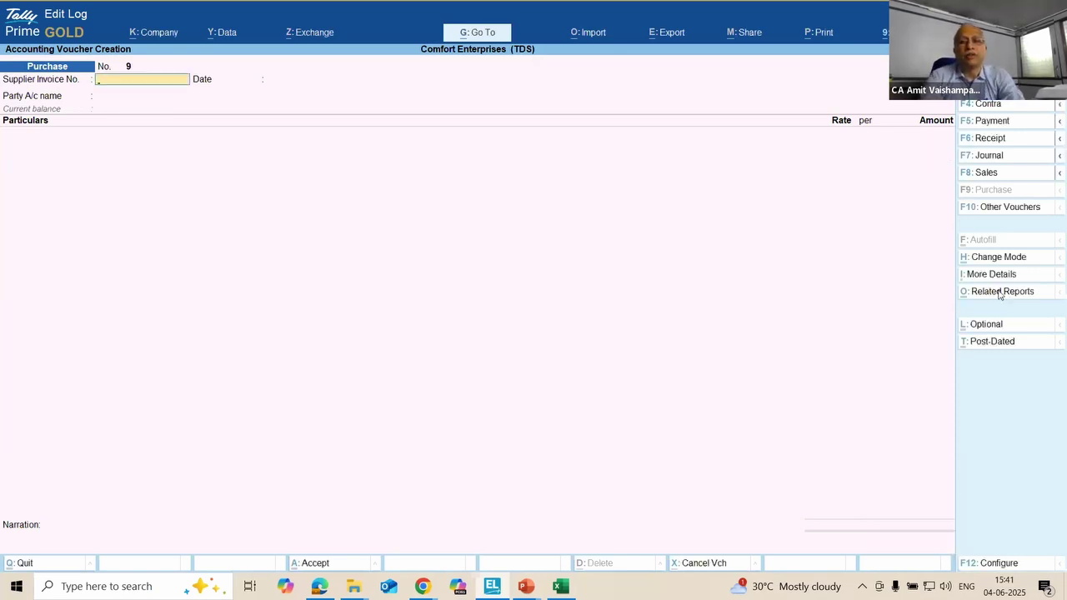
pyautogui.press('Escape')
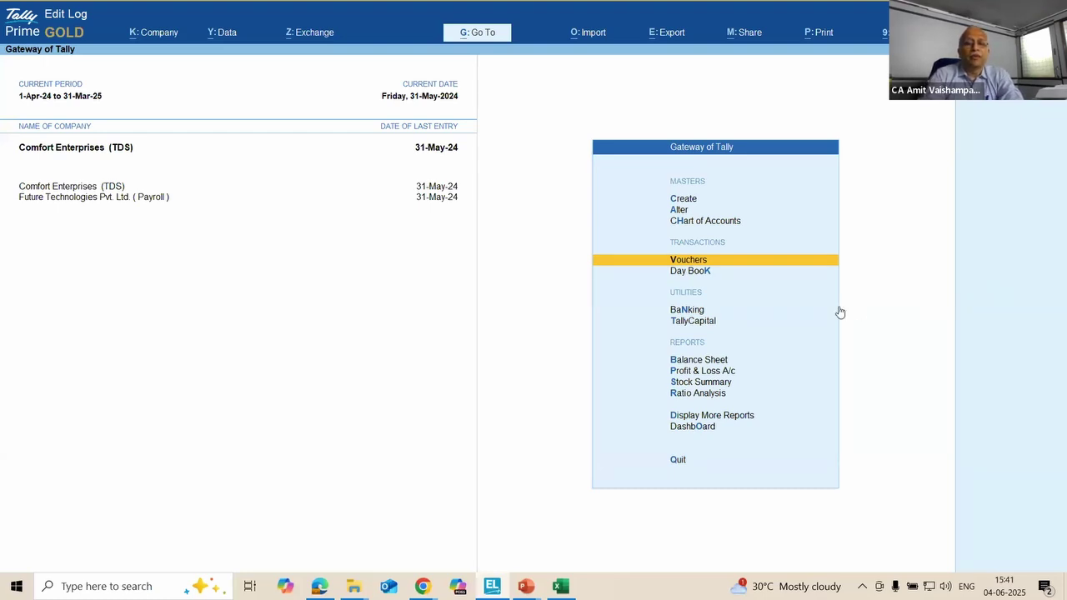
# Step: Switch to the PDF course module in the browser and read Step 5 on making payment to the party
pyautogui.hotkey('alt', 'Tab')
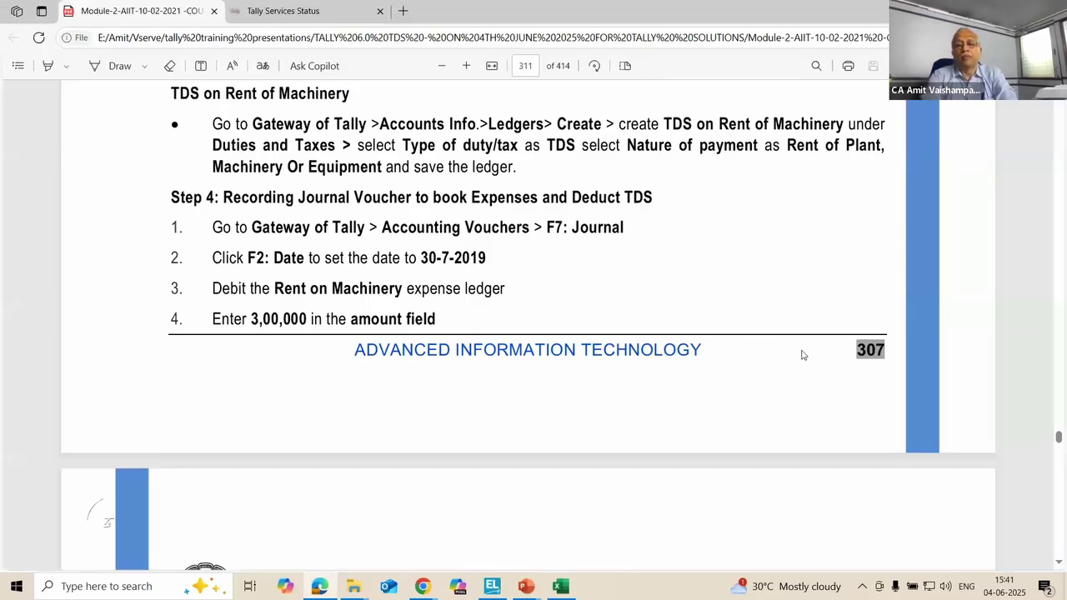
pyautogui.click(1060, 565)
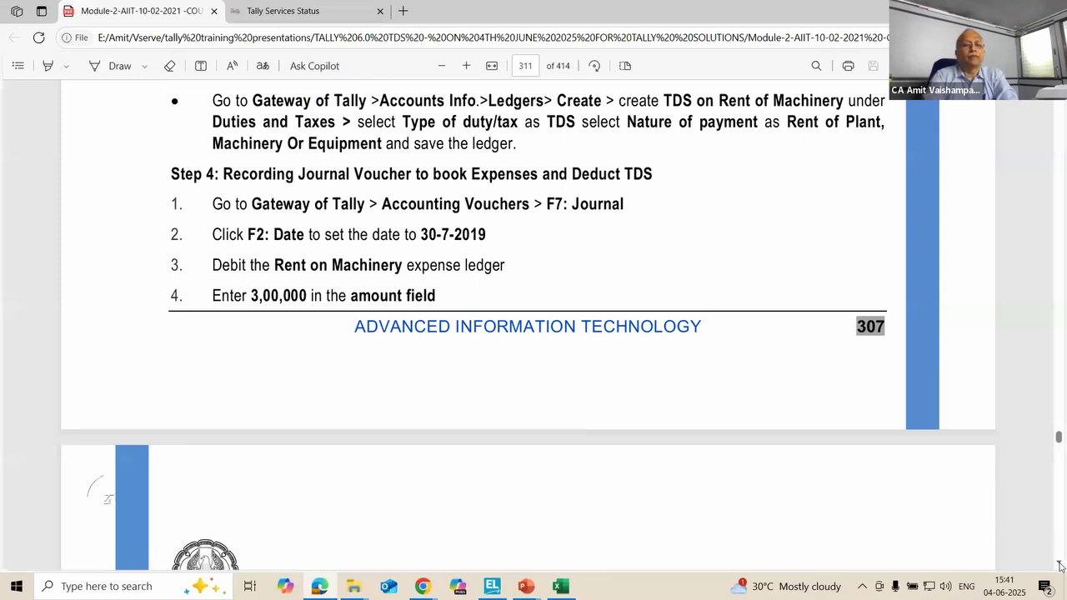
pyautogui.moveTo(1060, 565); pyautogui.dragTo(1060, 566)
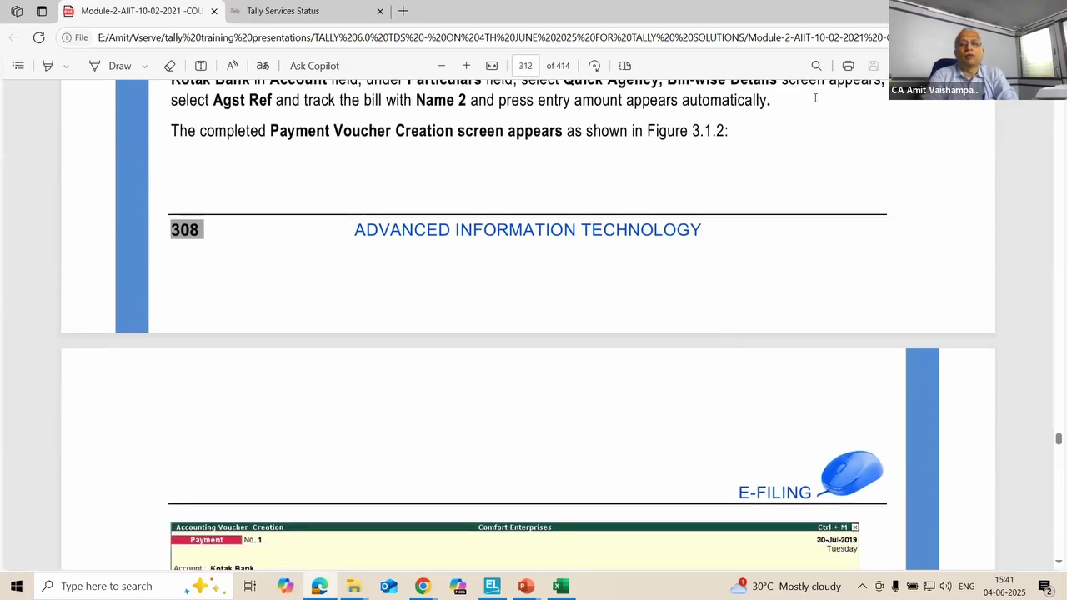
pyautogui.scroll(3, 718, 182)
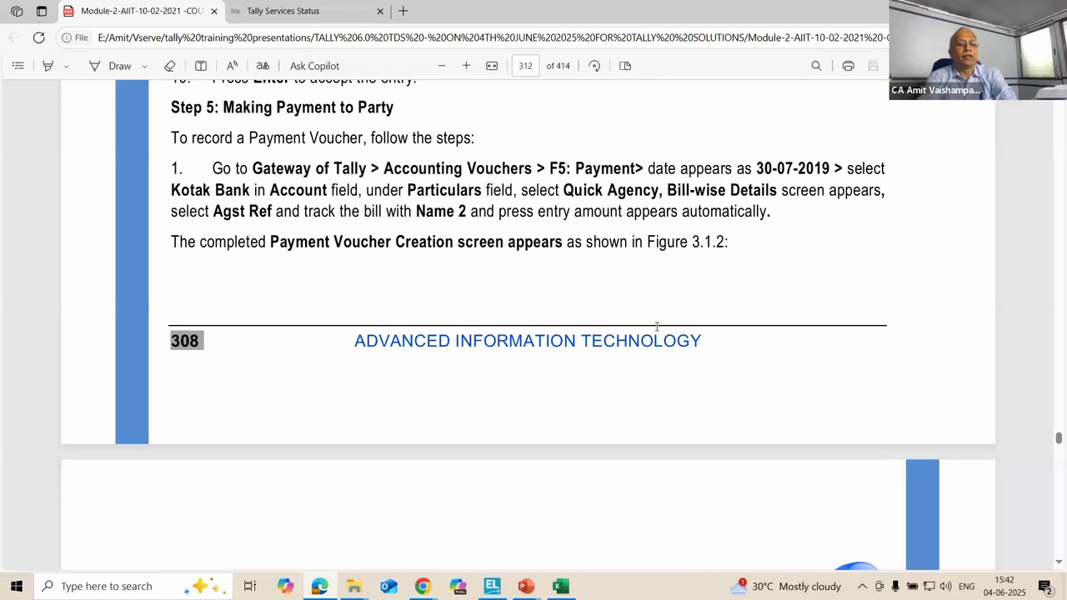
# Step: Switch back to TallyPrime and open the Statements of Accounts reports
pyautogui.hotkey('alt', 'Tab')
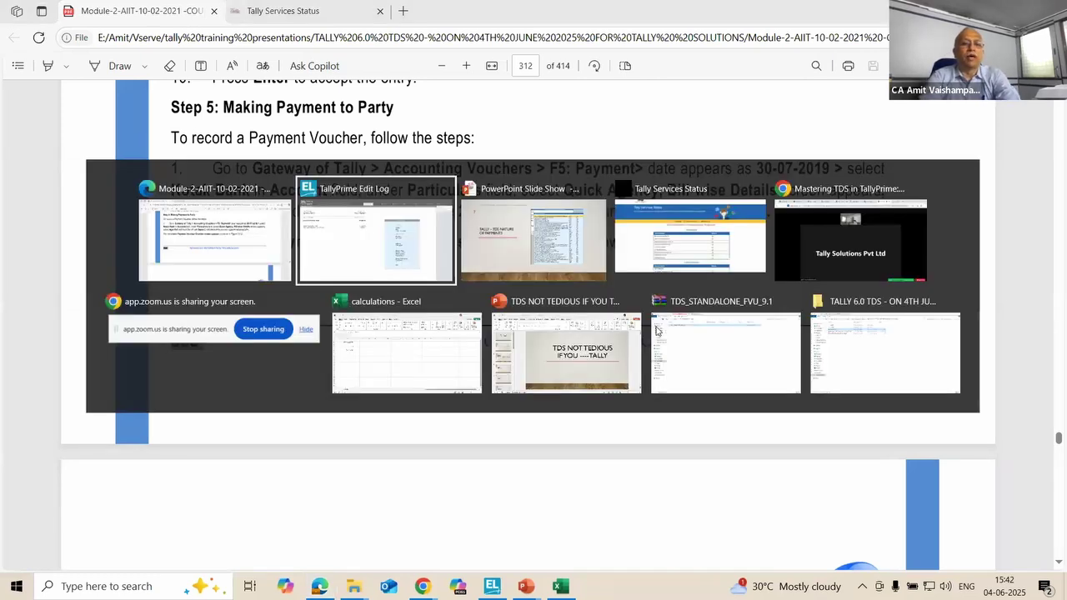
pyautogui.press('Down')
pyautogui.press('Down')
pyautogui.press('Down')
pyautogui.press('Down')
pyautogui.press('Down')
pyautogui.press('Down')
pyautogui.press('Down')
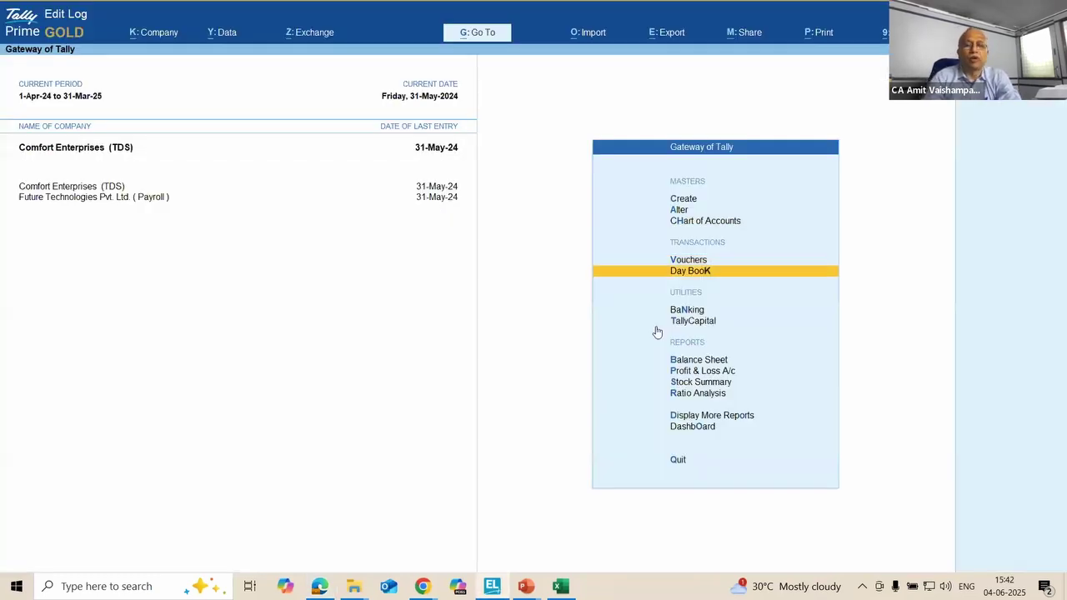
pyautogui.press('Down')
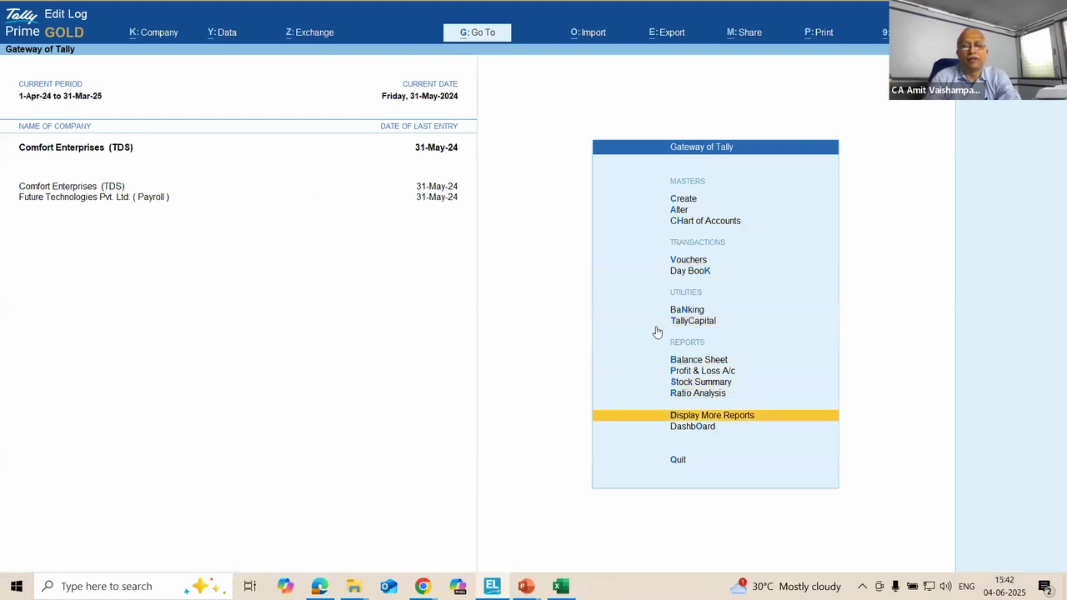
pyautogui.press('Return')
pyautogui.press('Down')
pyautogui.press('Down')
pyautogui.press('Down')
pyautogui.press('Down')
pyautogui.press('Down')
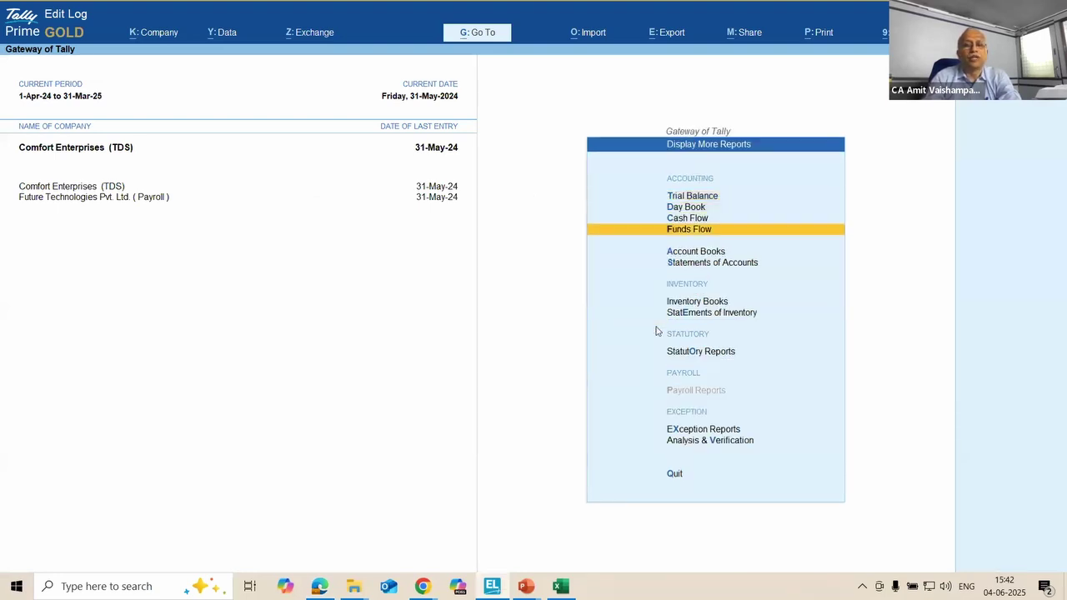
pyautogui.press('Return')
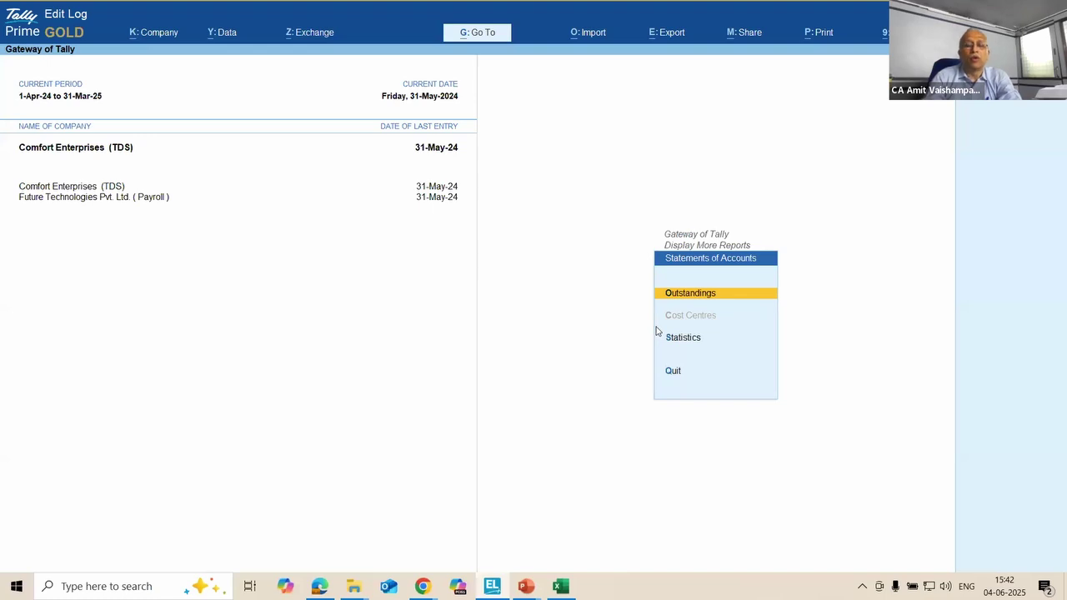
# Step: Open the ledger outstandings report for Quick Agency
pyautogui.press('Return')
pyautogui.press('Down')
pyautogui.press('Down')
pyautogui.press('Down')
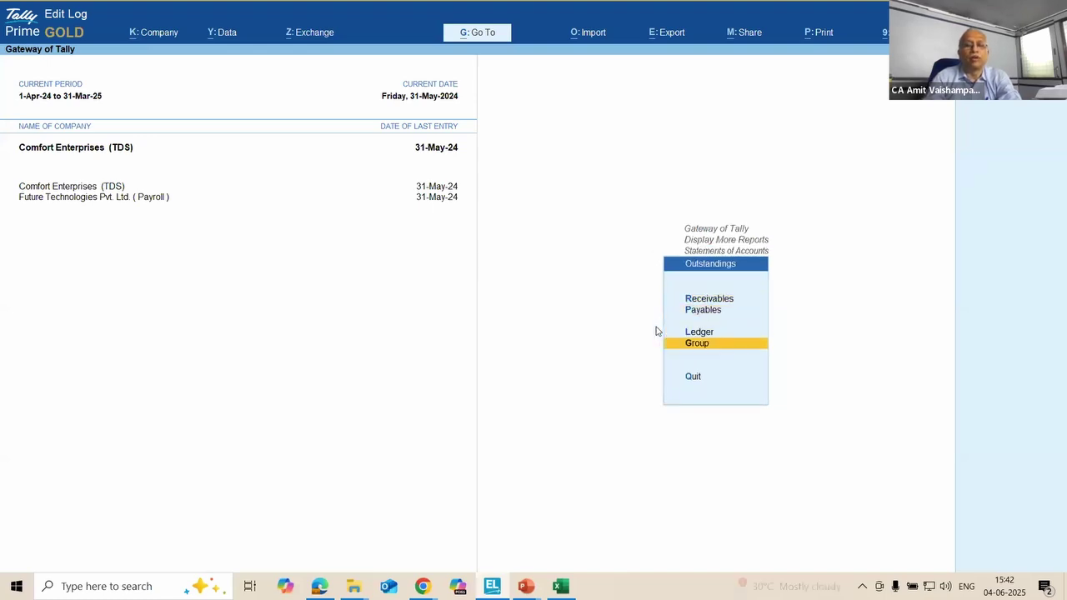
pyautogui.press('Up')
pyautogui.press('Return')
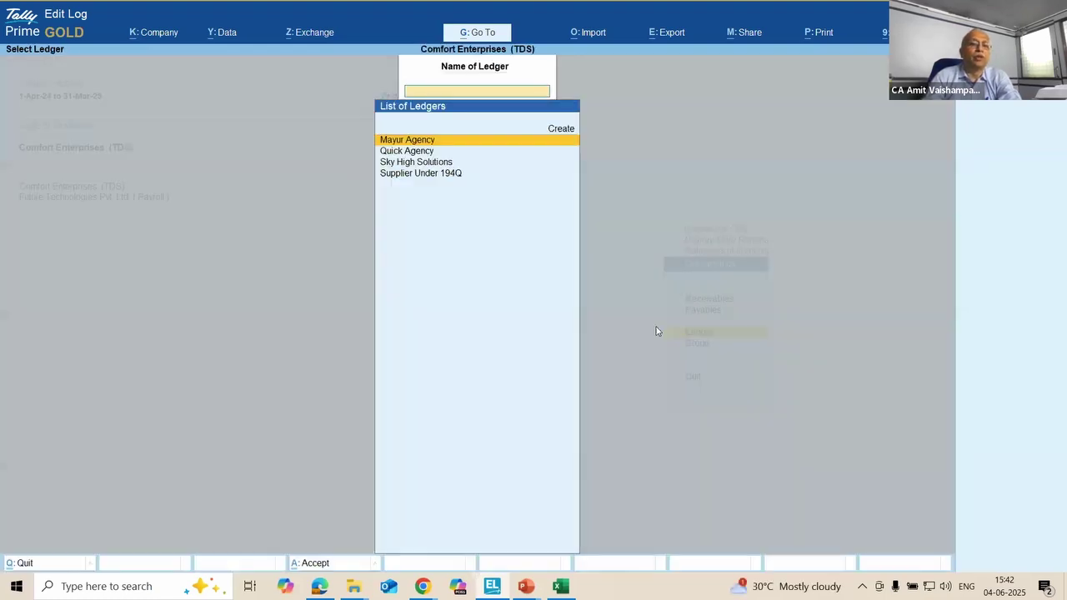
pyautogui.press('Down')
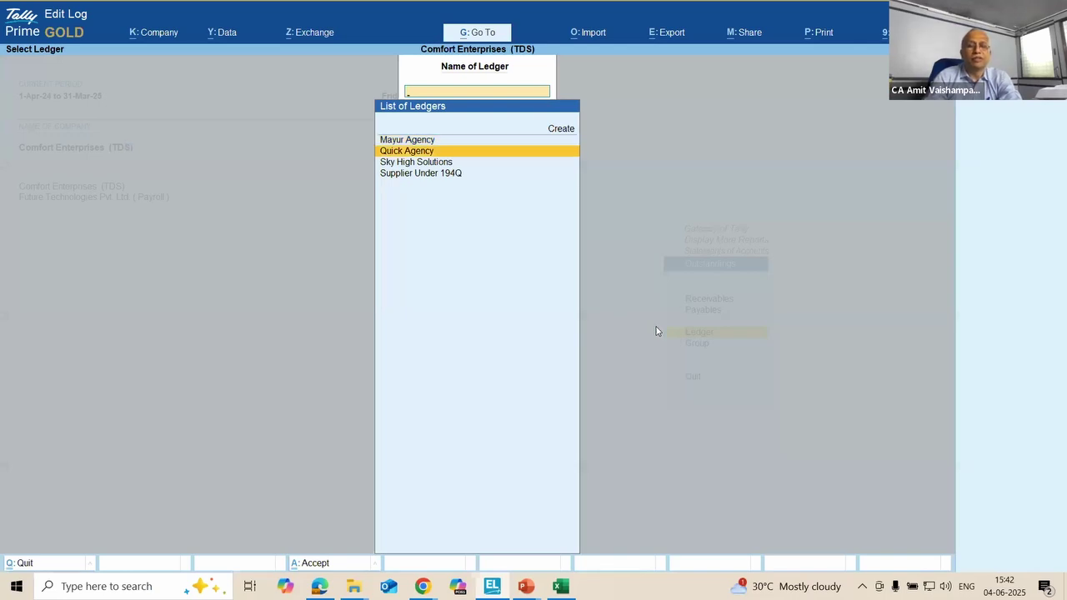
pyautogui.press('Return')
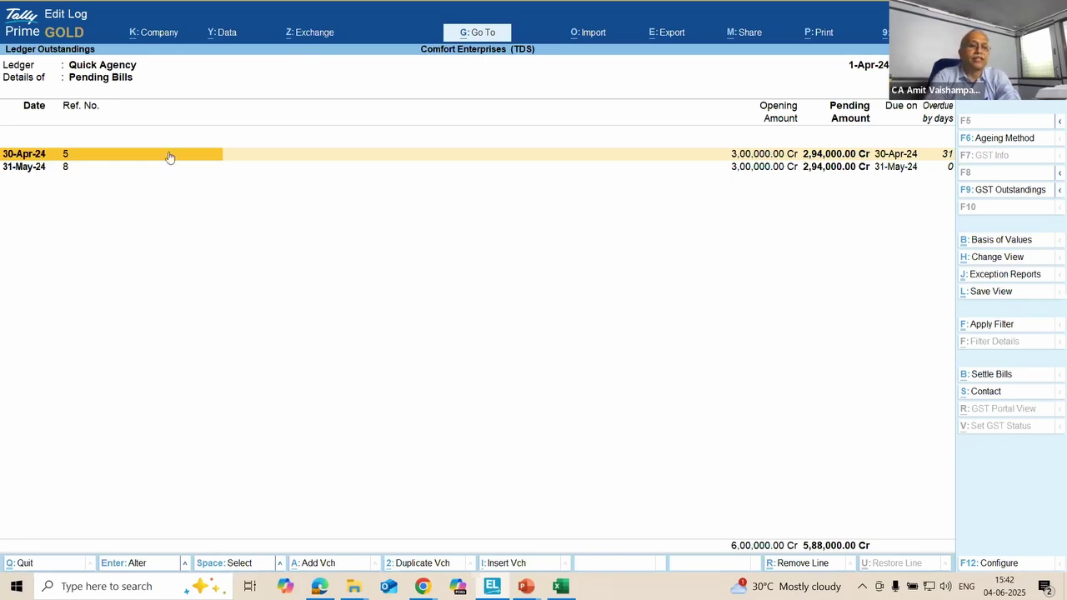
# Step: Settle the pending bill with reference 5 through a payment dated 31-May-24 from Kotak Bank, leaving the settlement narration blank
pyautogui.press('space')
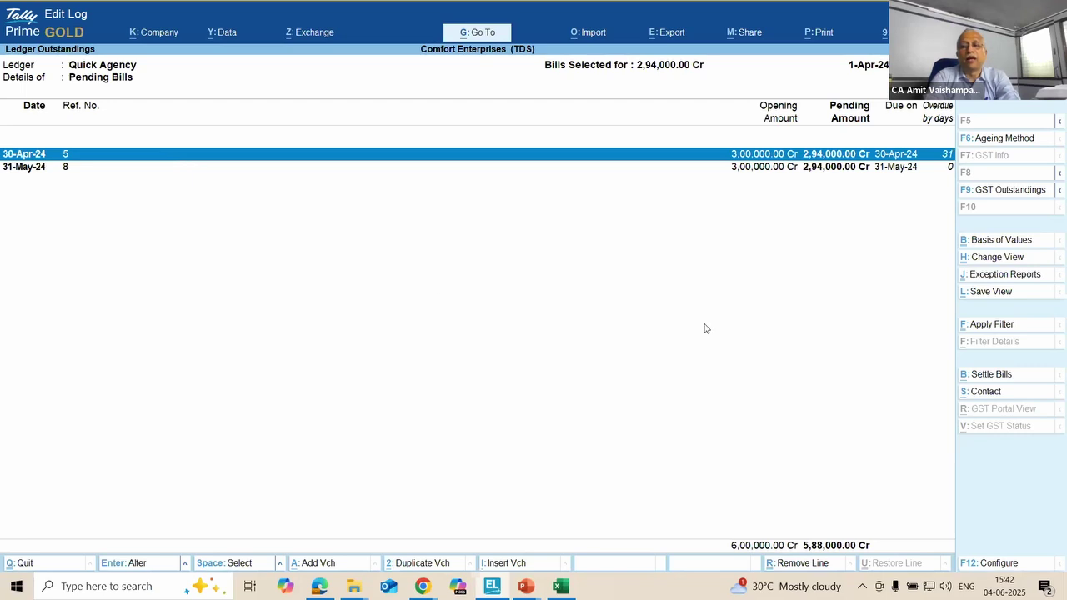
pyautogui.click(990, 377)
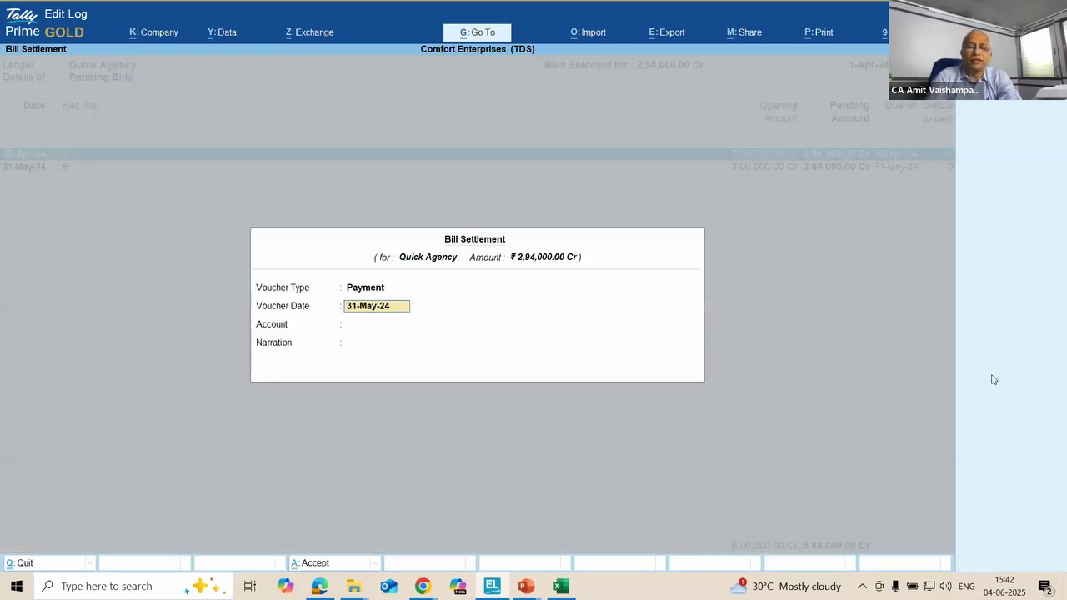
pyautogui.press('Return')
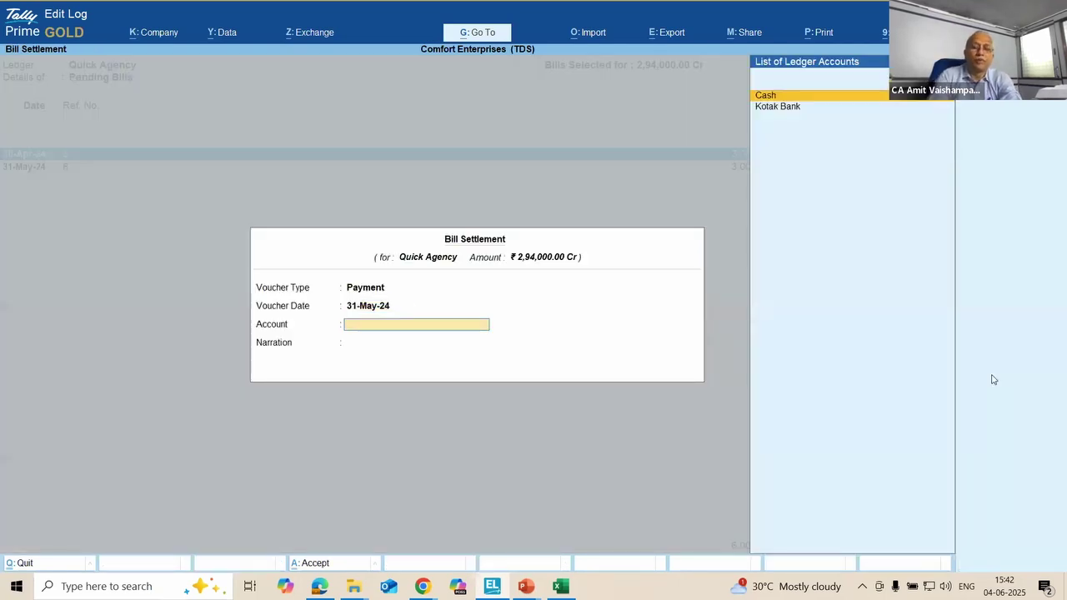
pyautogui.press('Down')
pyautogui.press('Return')
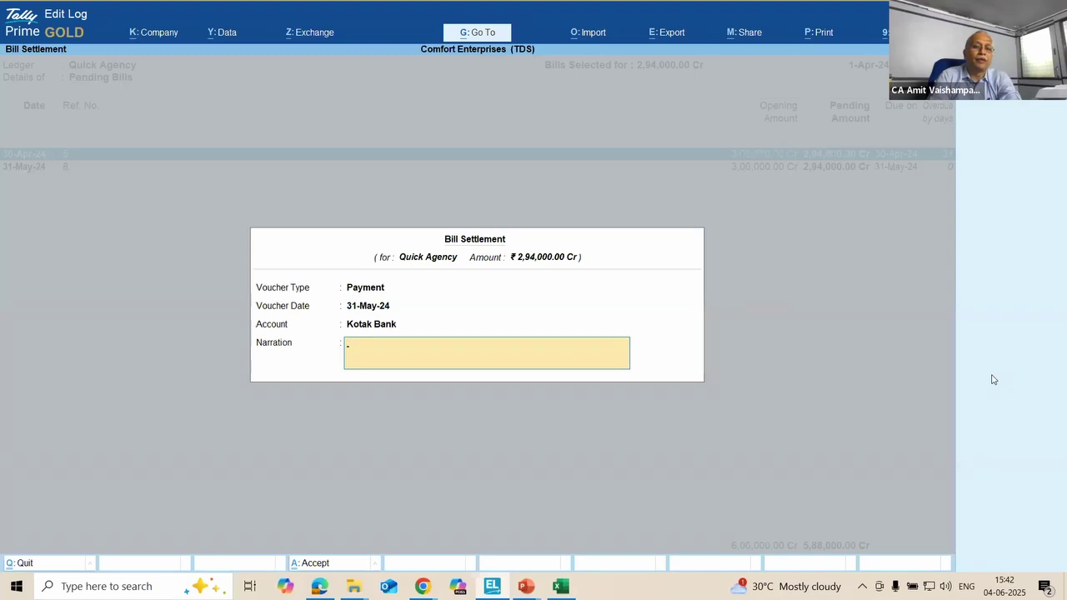
pyautogui.press('Return')
pyautogui.press('Return')
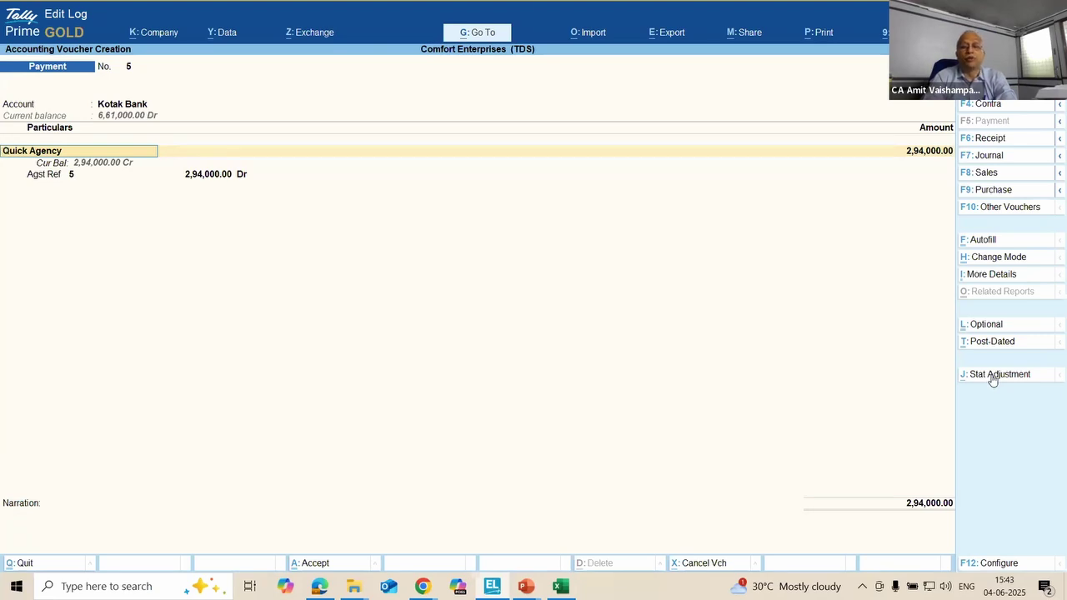
# Step: Allocate the Kotak Bank payment to a cheque with instrument number 1234 dated 31-May-24, and save the payment voucher without narration
pyautogui.press('Return')
pyautogui.press('Return')
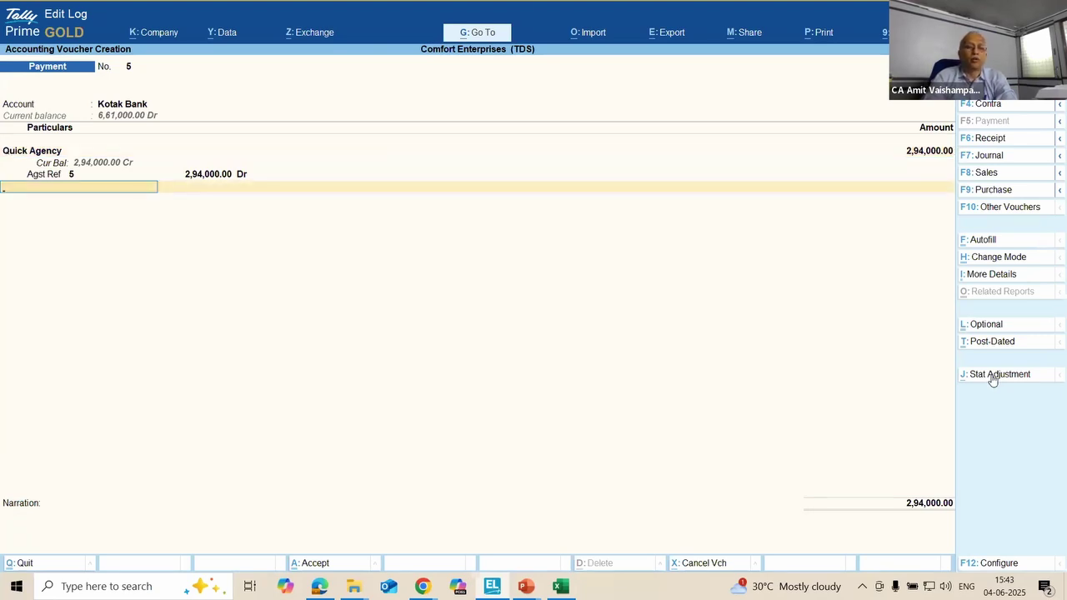
pyautogui.press('Return')
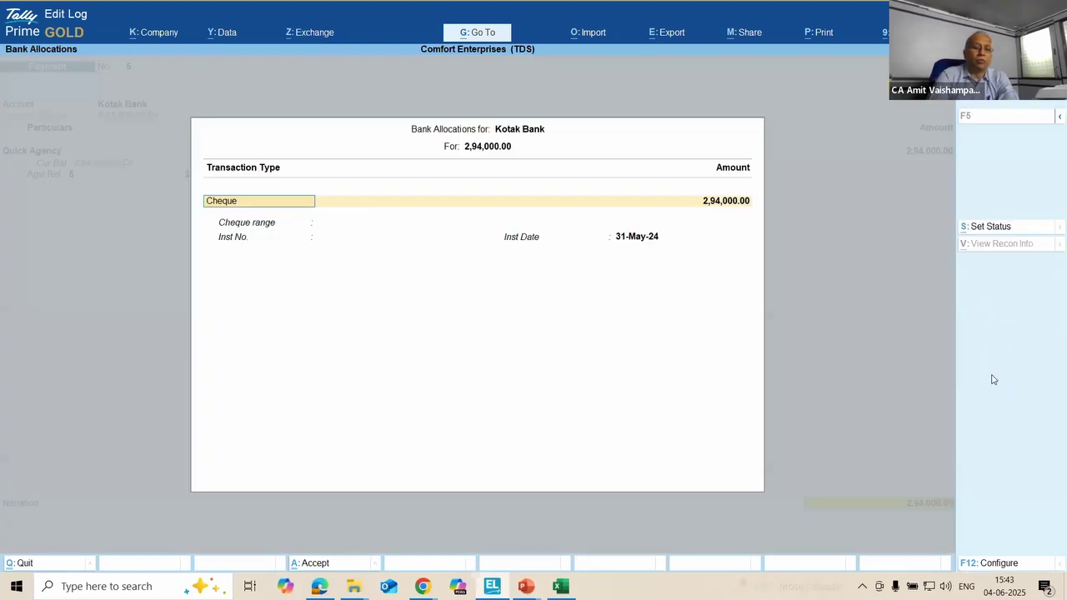
pyautogui.press('Return')
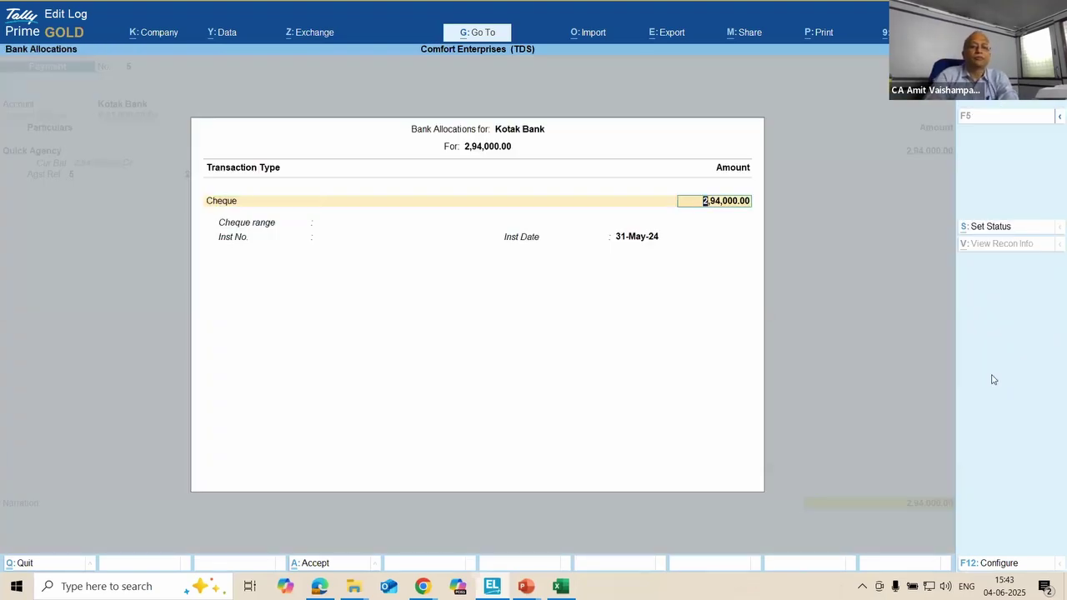
pyautogui.press('Return')
pyautogui.write('1234')
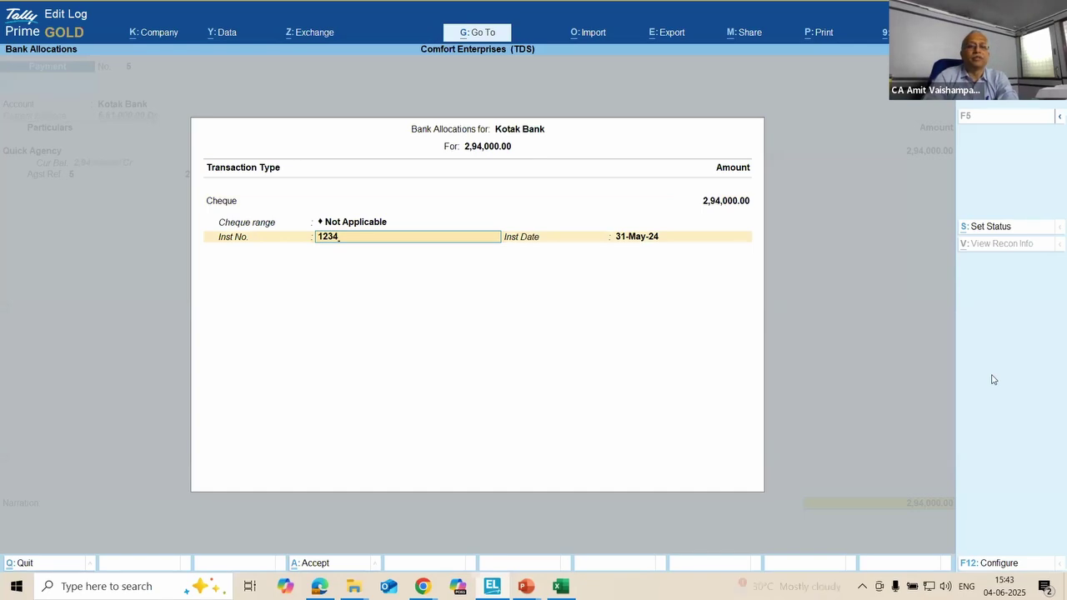
pyautogui.press('Return')
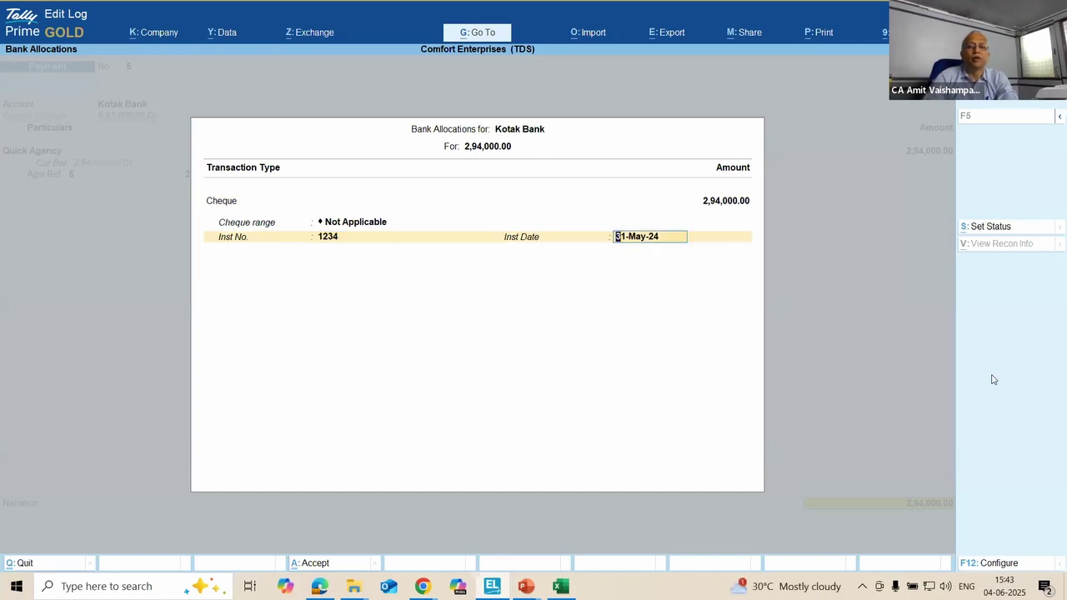
pyautogui.press('Return')
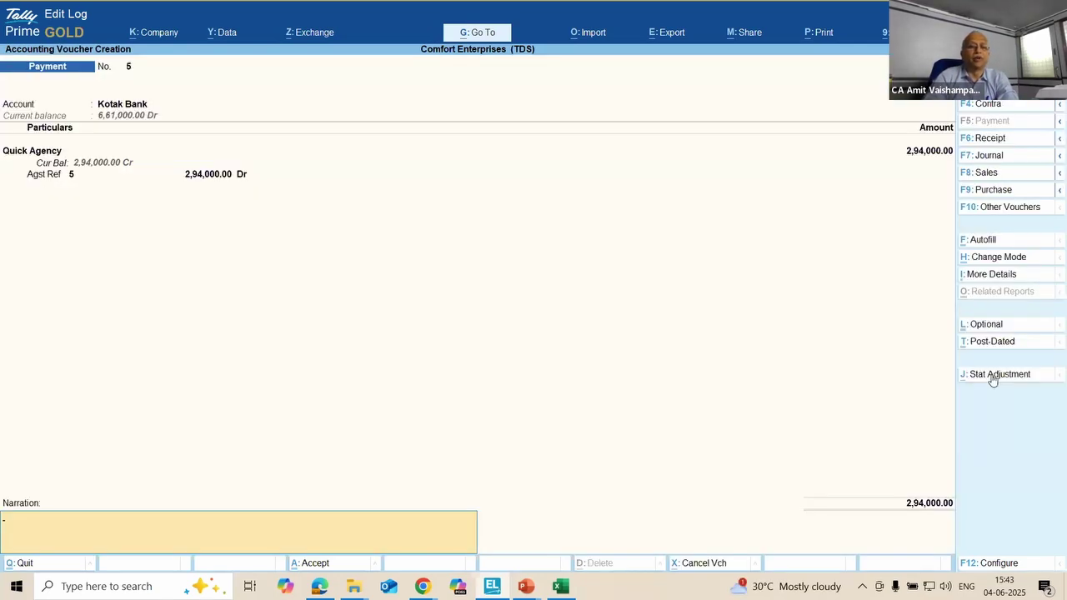
pyautogui.press('Return')
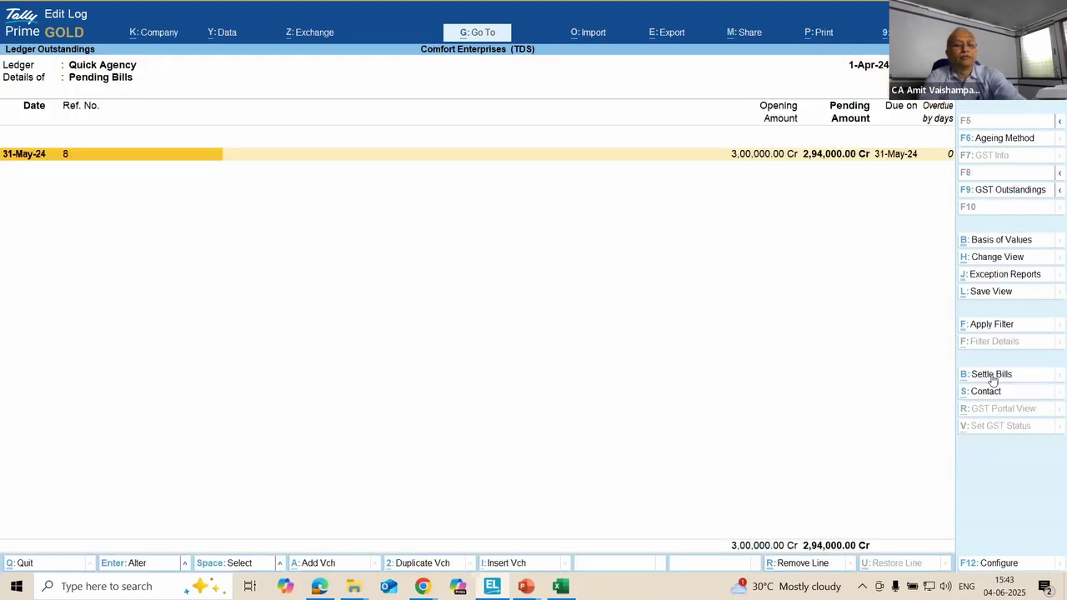
# Step: Close Quick Agency's outstandings report and return to the Gateway of Tally
pyautogui.press('Escape')
pyautogui.press('Escape')
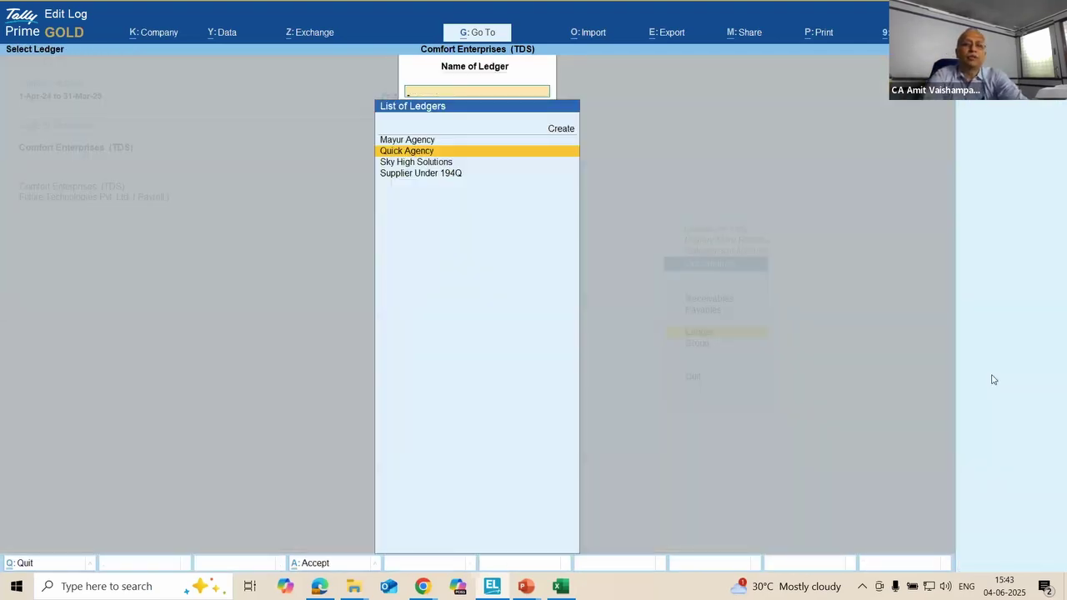
pyautogui.press('Escape')
pyautogui.press('Escape')
pyautogui.press('Escape')
pyautogui.press('Escape')
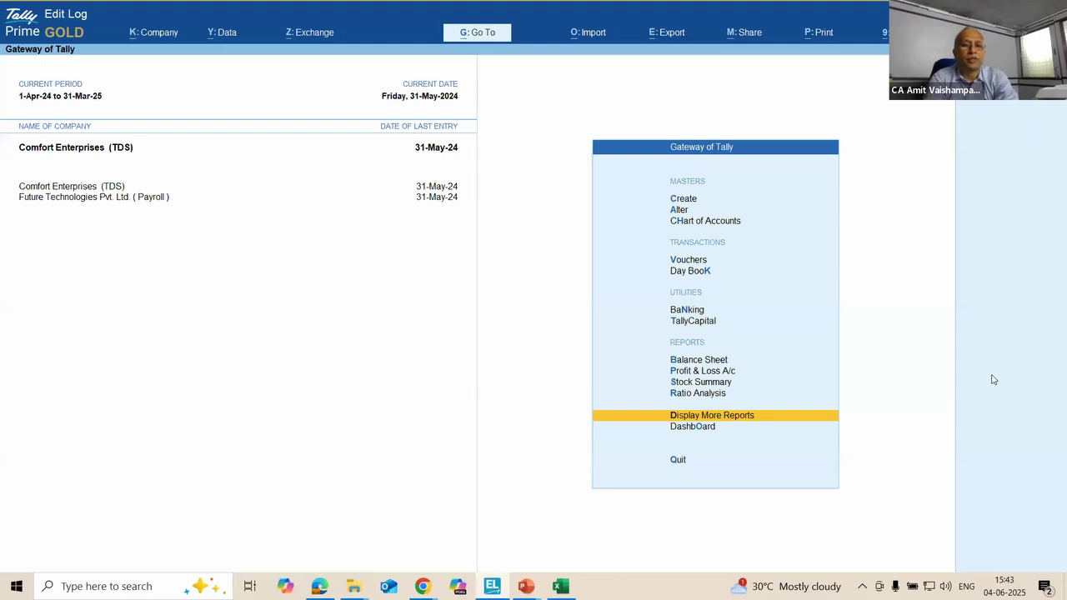
# Step: Switch to the PDF course module and read Illustration 2 on recording a software purchase that attracts TDS
pyautogui.hotkey('alt', 'Tab')
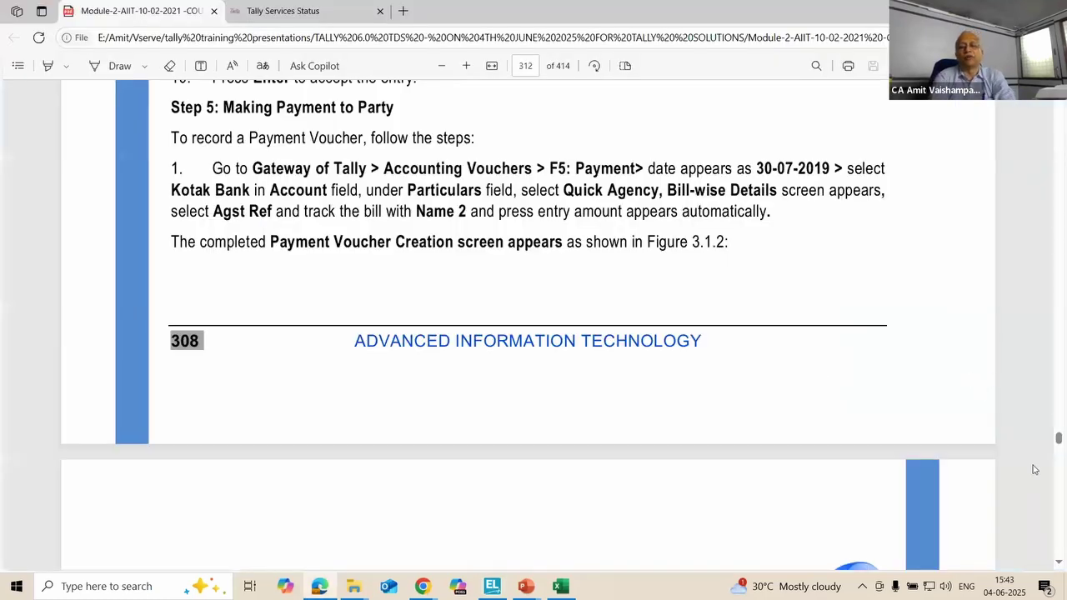
pyautogui.click(1060, 566)
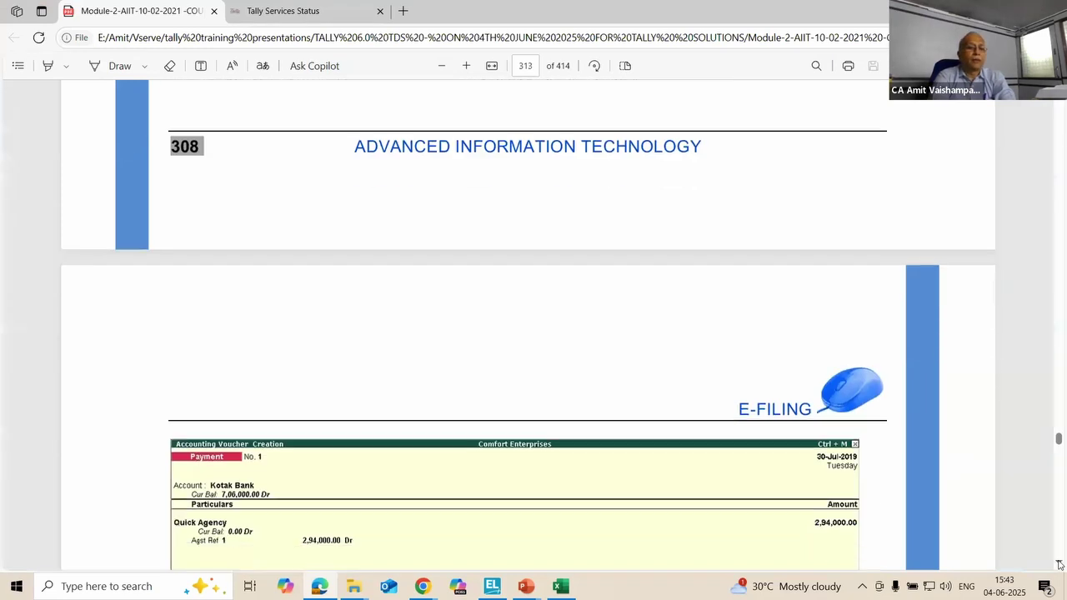
pyautogui.click(1059, 566)
pyautogui.scroll(-3, 1060, 566)
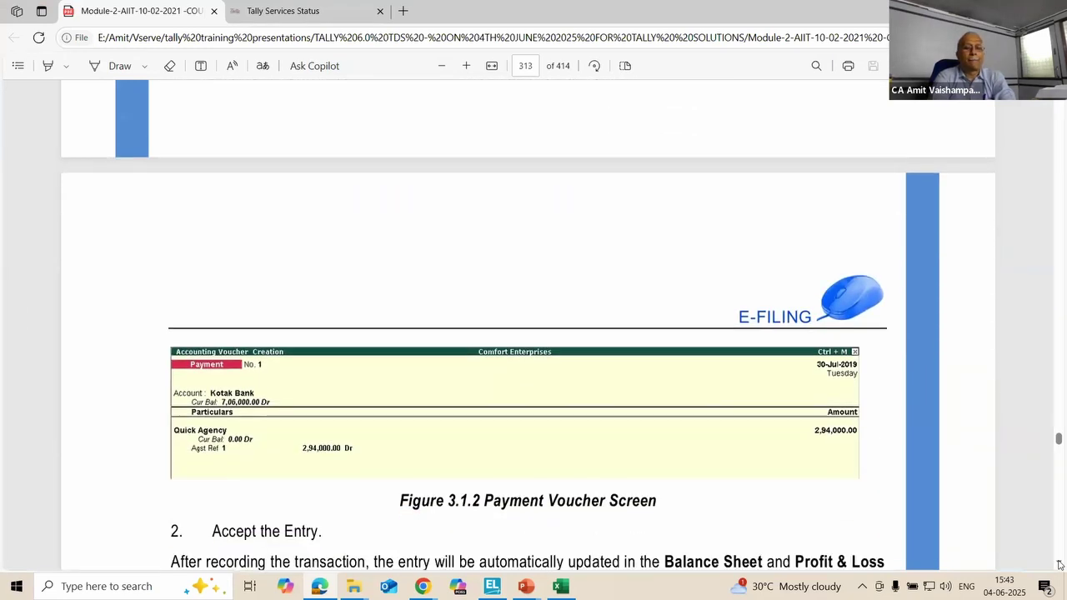
pyautogui.scroll(-3, 1059, 566)
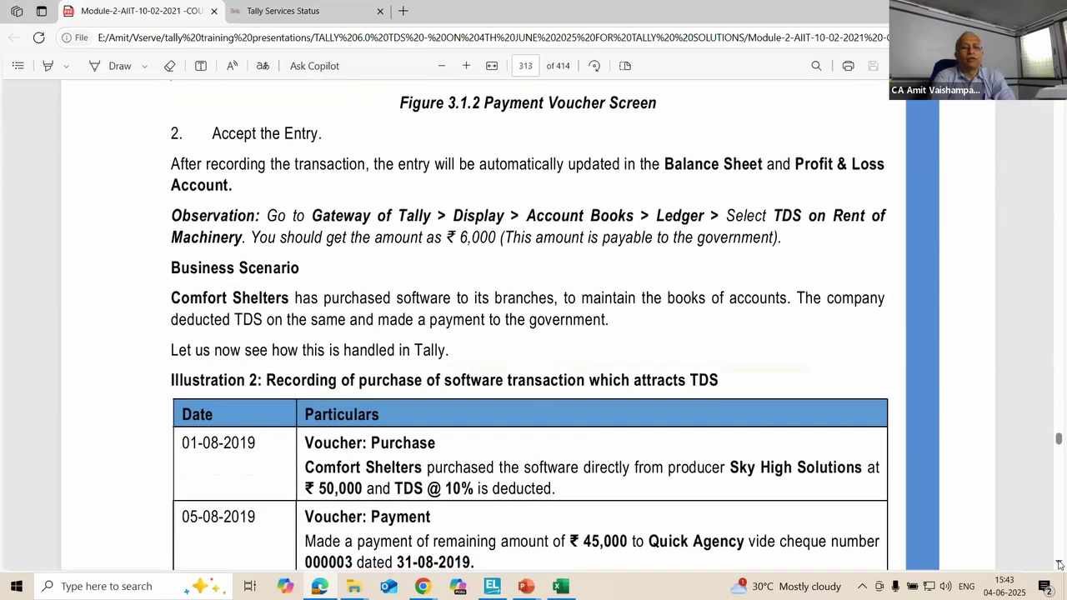
pyautogui.scroll(-2, 1060, 566)
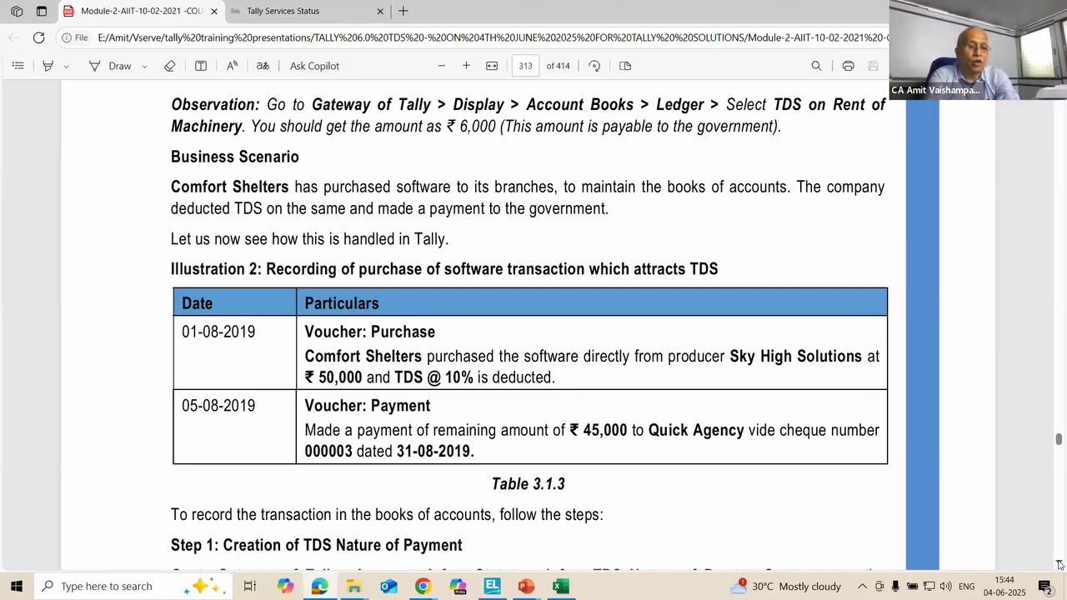
# Step: Switch back to TallyPrime and open the list of masters for alteration
pyautogui.hotkey('alt', 'Tab')
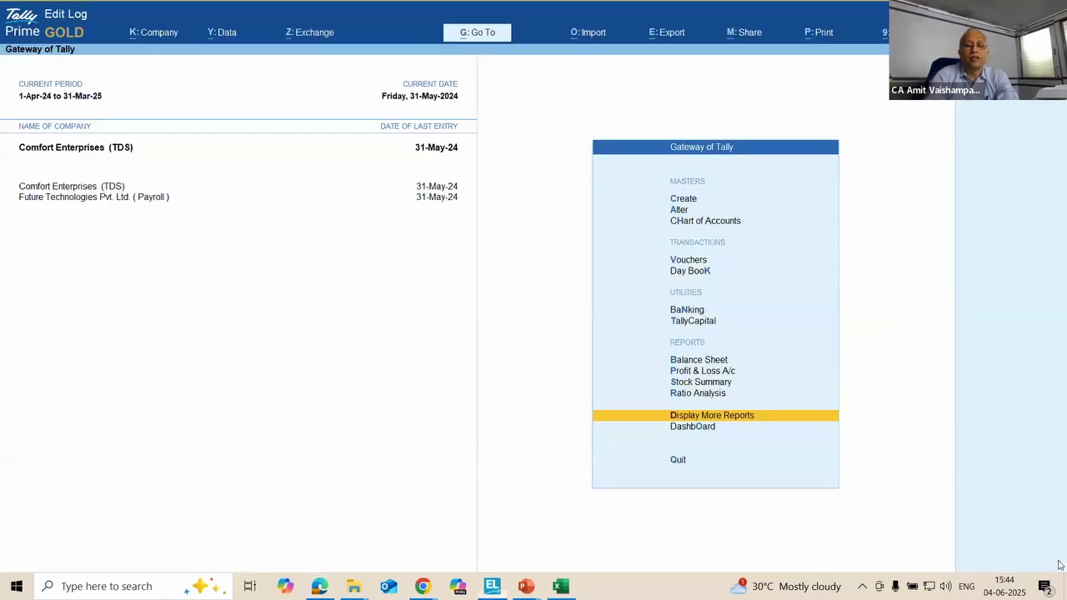
pyautogui.press('Up')
pyautogui.press('Up')
pyautogui.press('Up')
pyautogui.press('Up')
pyautogui.press('Up')
pyautogui.press('Up')
pyautogui.press('Up')
pyautogui.press('Up')
pyautogui.press('Up')
pyautogui.press('Up')
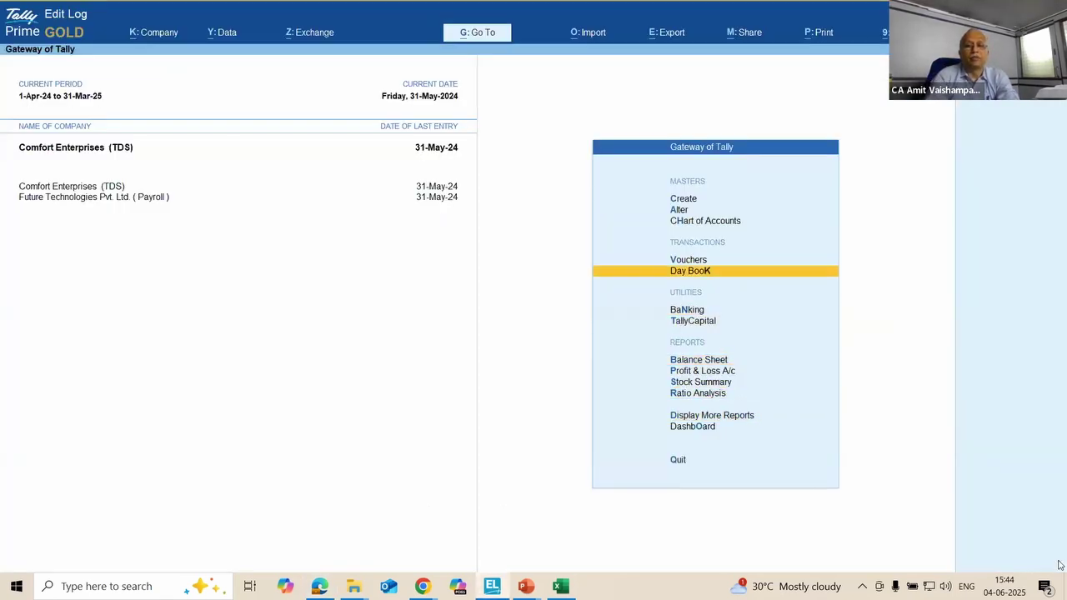
pyautogui.press('Return')
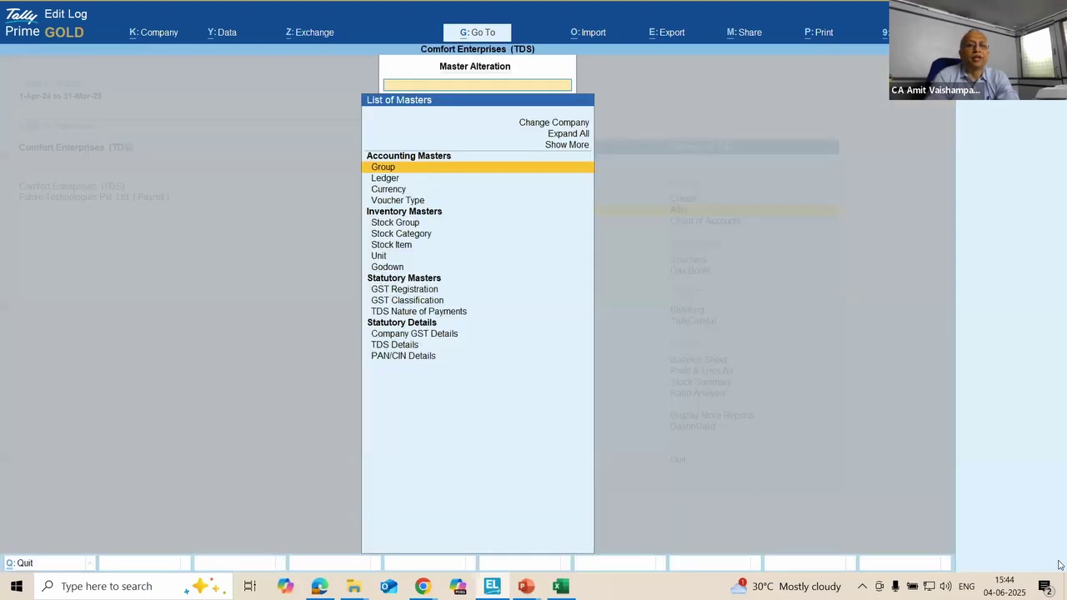
# Step: Open the Software stock item for alteration
pyautogui.press('Down')
pyautogui.press('Down')
pyautogui.press('Down')
pyautogui.press('Down')
pyautogui.press('Down')
pyautogui.press('Down')
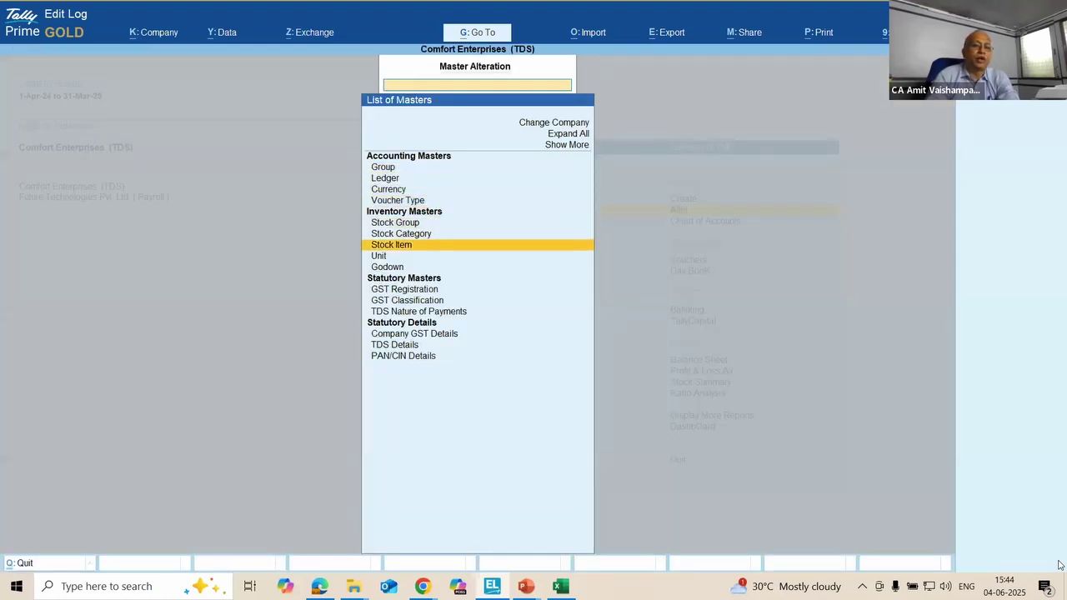
pyautogui.press('Return')
pyautogui.press('Down')
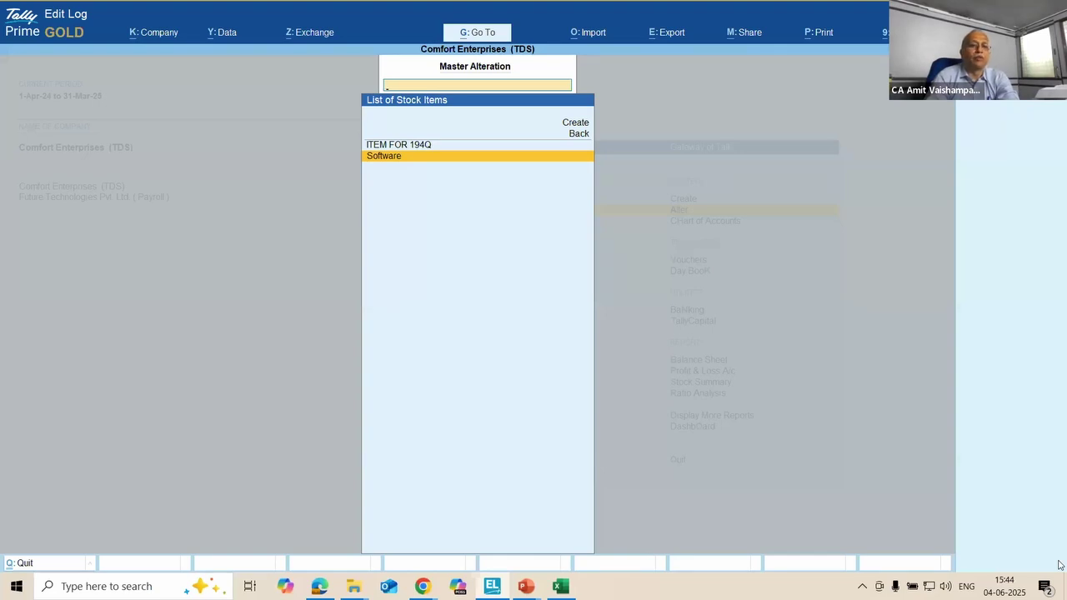
pyautogui.press('Return')
# Step: Enable other statutory and TDS details for Software, with nature of payment Fees for Technical Services (other than Professional Services) or Royalty and rate 10
pyautogui.press('Return')
pyautogui.press('Return')
pyautogui.press('Return')
pyautogui.press('Return')
pyautogui.press('Return')
pyautogui.press('Return')
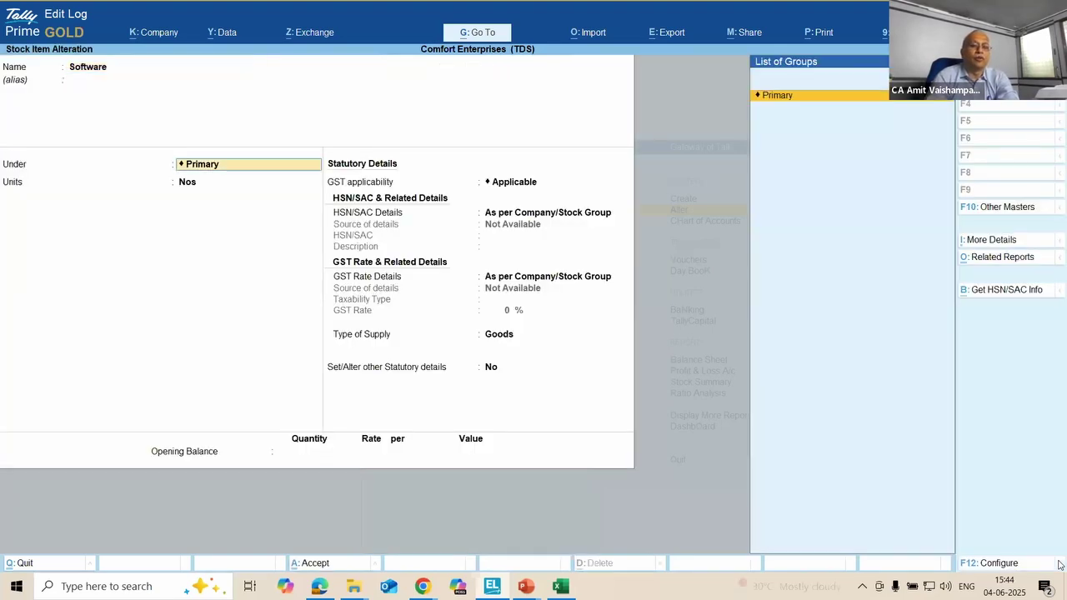
pyautogui.press('Return')
pyautogui.press('Return')
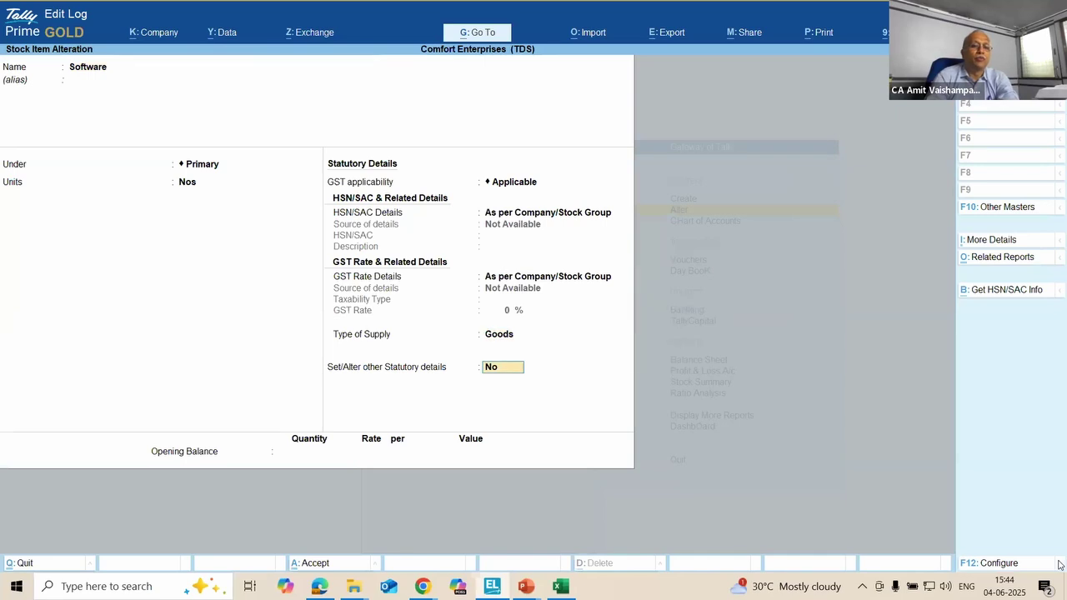
pyautogui.write('Y')
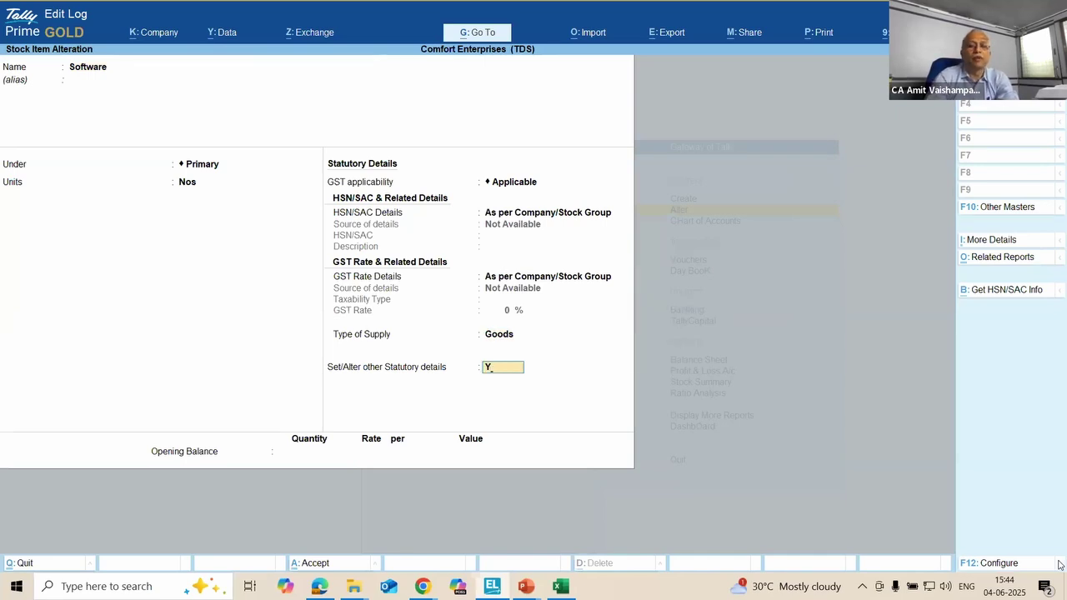
pyautogui.press('Return')
pyautogui.write('Y')
pyautogui.press('Return')
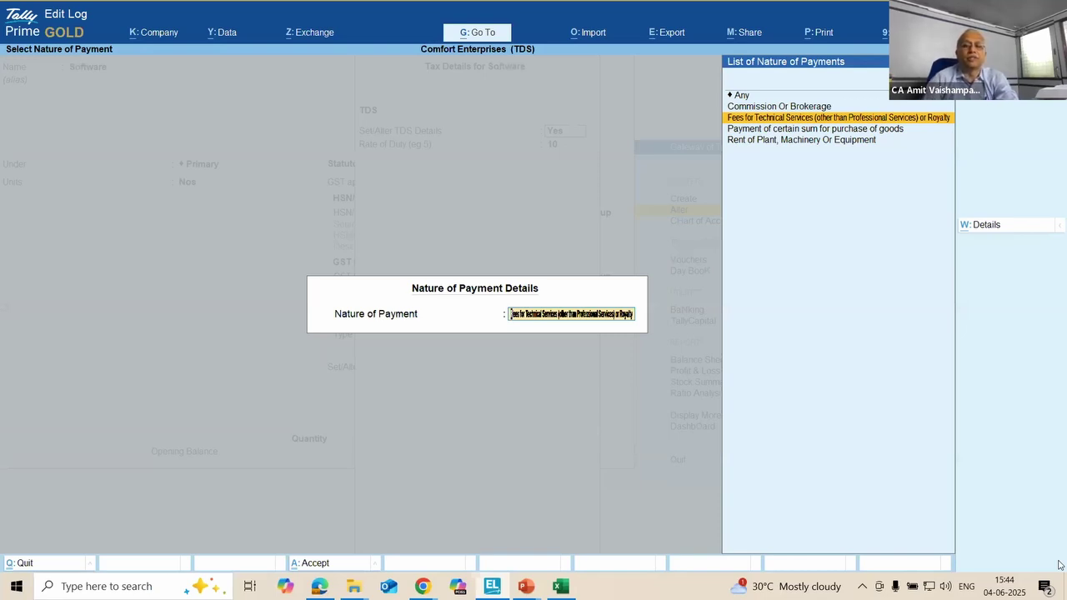
pyautogui.press('Return')
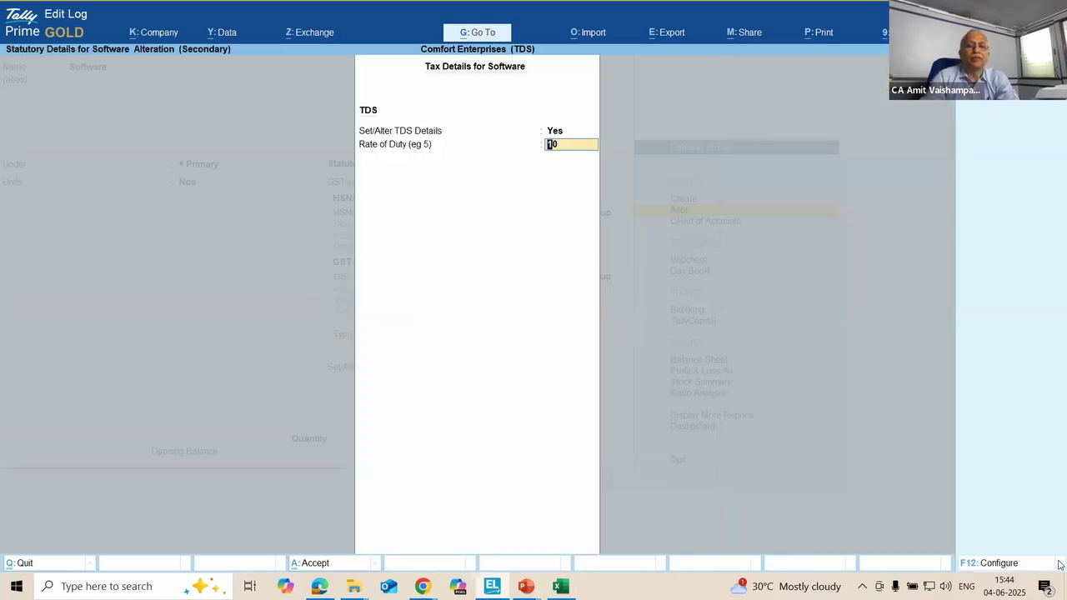
pyautogui.press('Return')
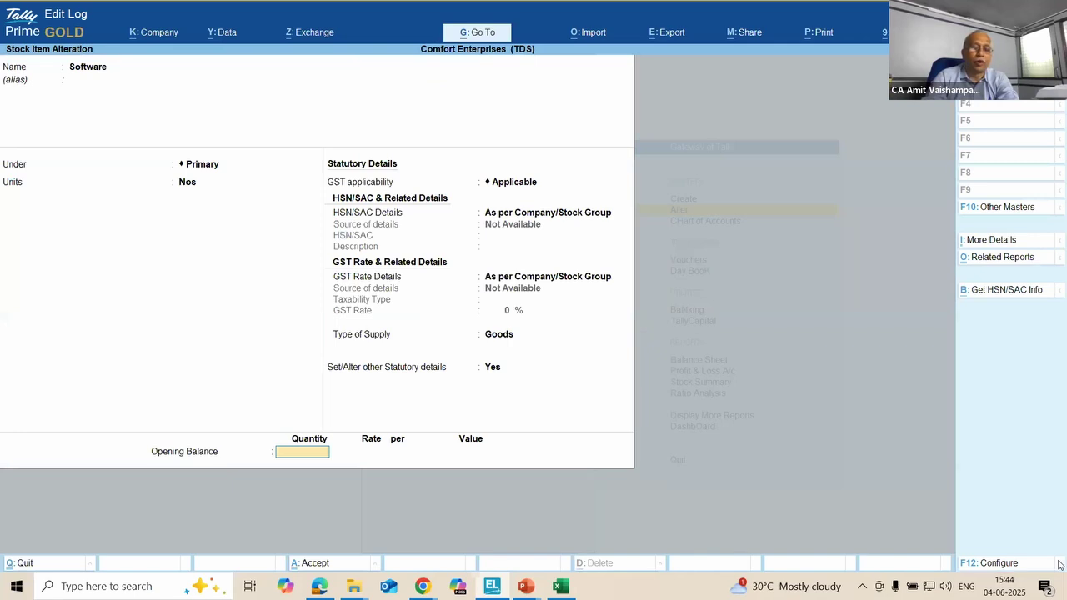
# Step: Save the Software stock item without an opening balance and return to the Gateway of Tally
pyautogui.press('Return')
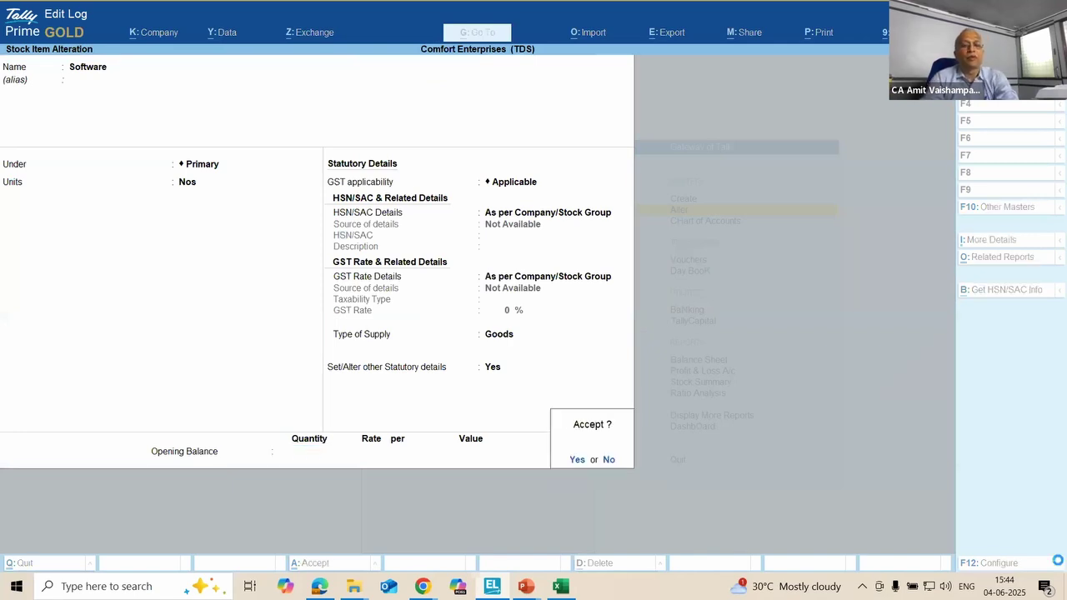
pyautogui.press('Return')
pyautogui.press('Escape')
pyautogui.press('Escape')
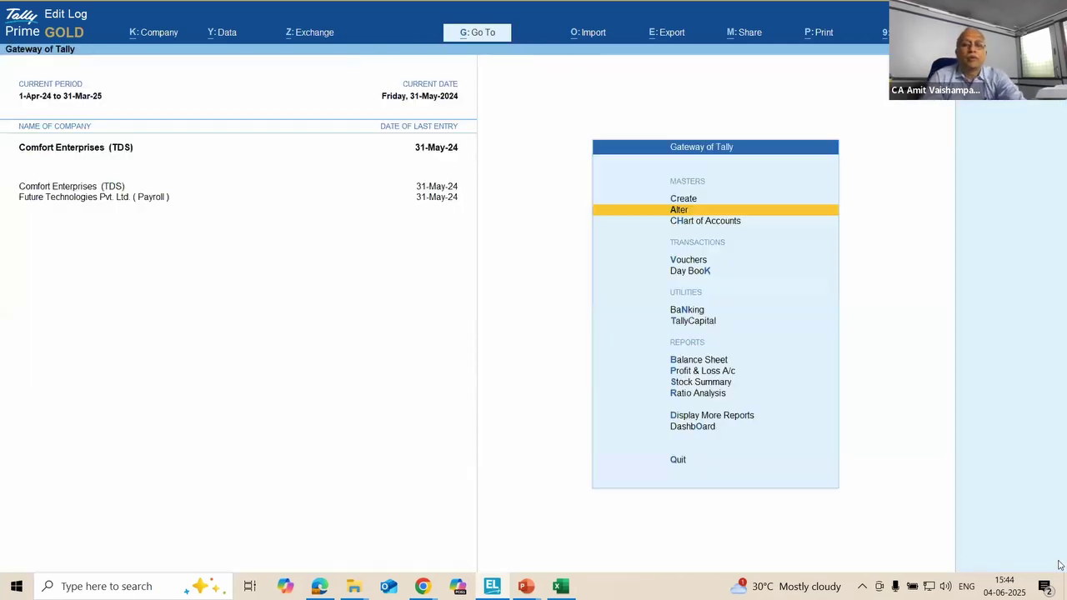
# Step: Open the TDS nature of payment Fees for Technical Services (other than Professional Services) or Royalty and review its section, rates and threshold
pyautogui.press('Return')
pyautogui.press('Down')
pyautogui.press('Down')
pyautogui.press('Down')
pyautogui.press('Down')
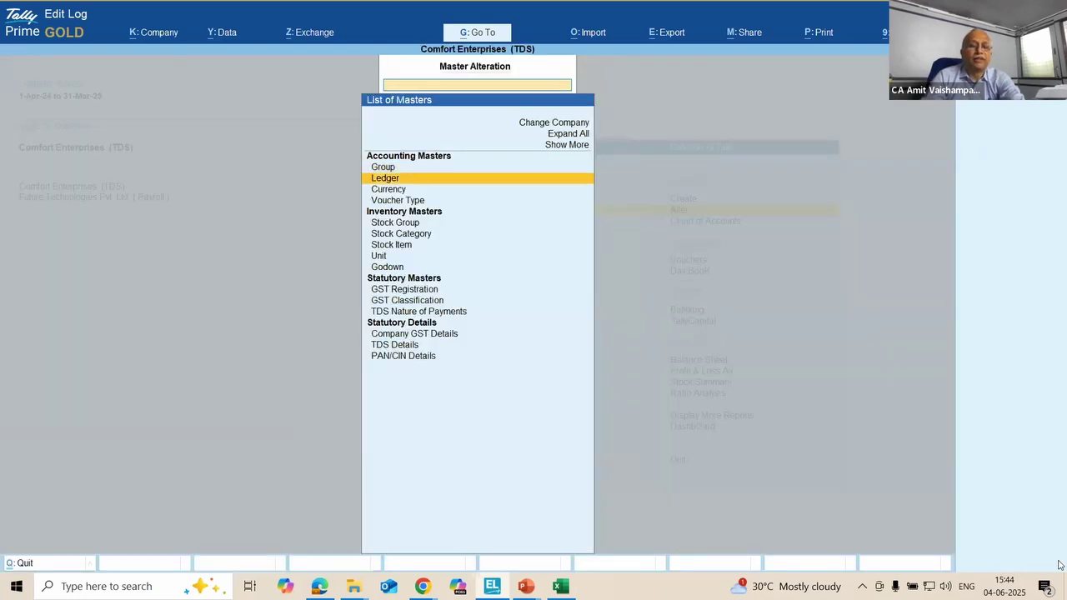
pyautogui.press('Down')
pyautogui.press('Down')
pyautogui.press('Down')
pyautogui.press('Down')
pyautogui.press('Down')
pyautogui.press('Down')
pyautogui.press('Down')
pyautogui.press('Down')
pyautogui.press('Down')
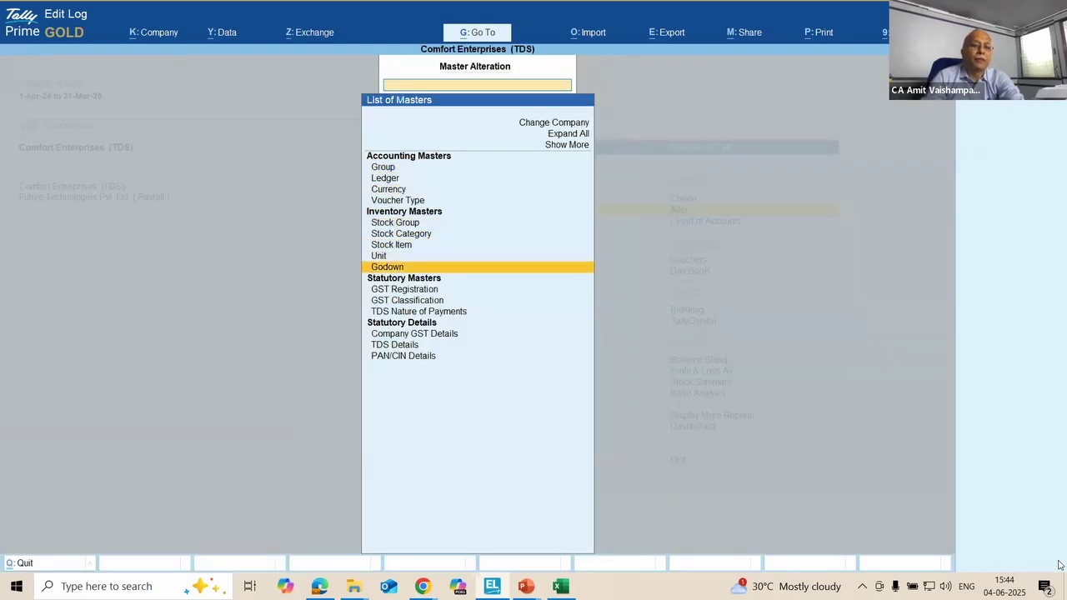
pyautogui.press('Return')
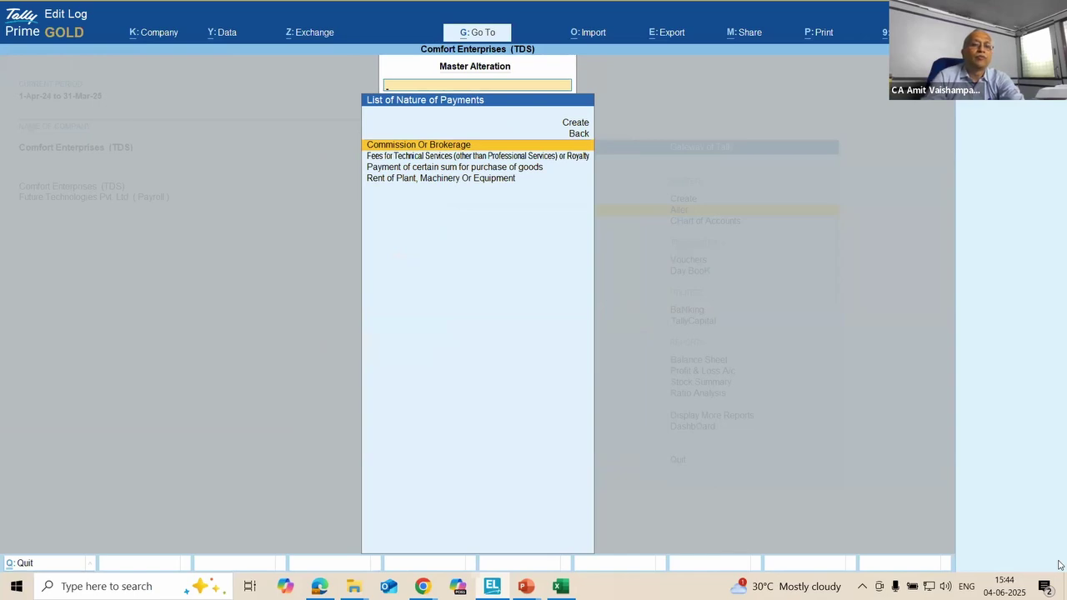
pyautogui.press('Down')
pyautogui.press('Return')
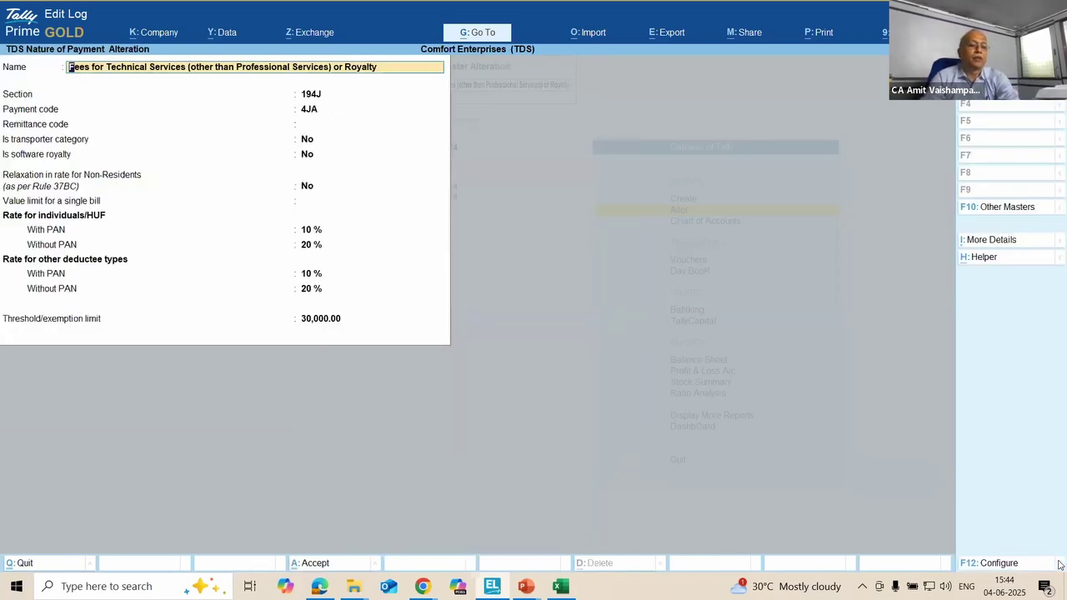
# Step: Quit the nature of payment without saving and return to the list of masters
pyautogui.press('Escape')
pyautogui.press('Escape')
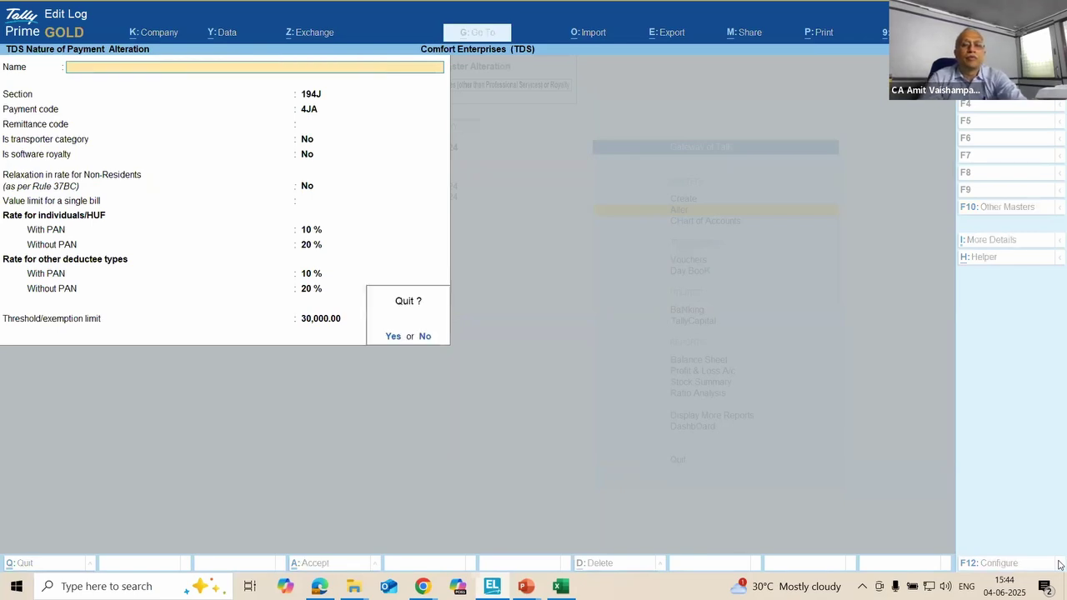
pyautogui.press('y')
pyautogui.press('Escape')
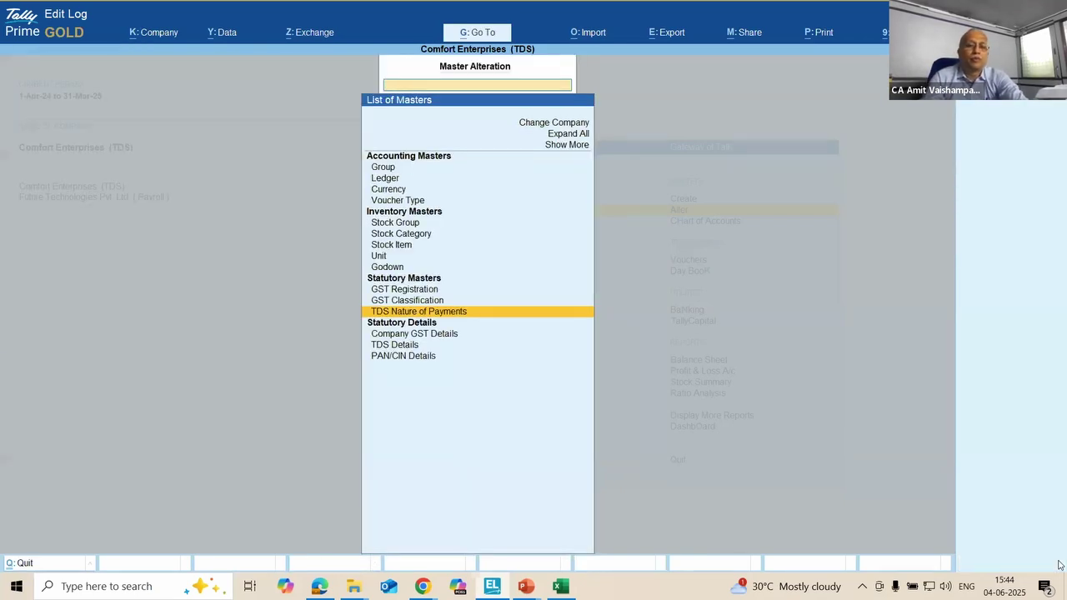
# Step: Open the Sky High Solutions ledger for alteration
pyautogui.press('Up')
pyautogui.press('Up')
pyautogui.press('Up')
pyautogui.press('Up')
pyautogui.press('Up')
pyautogui.press('Up')
pyautogui.press('Up')
pyautogui.press('Up')
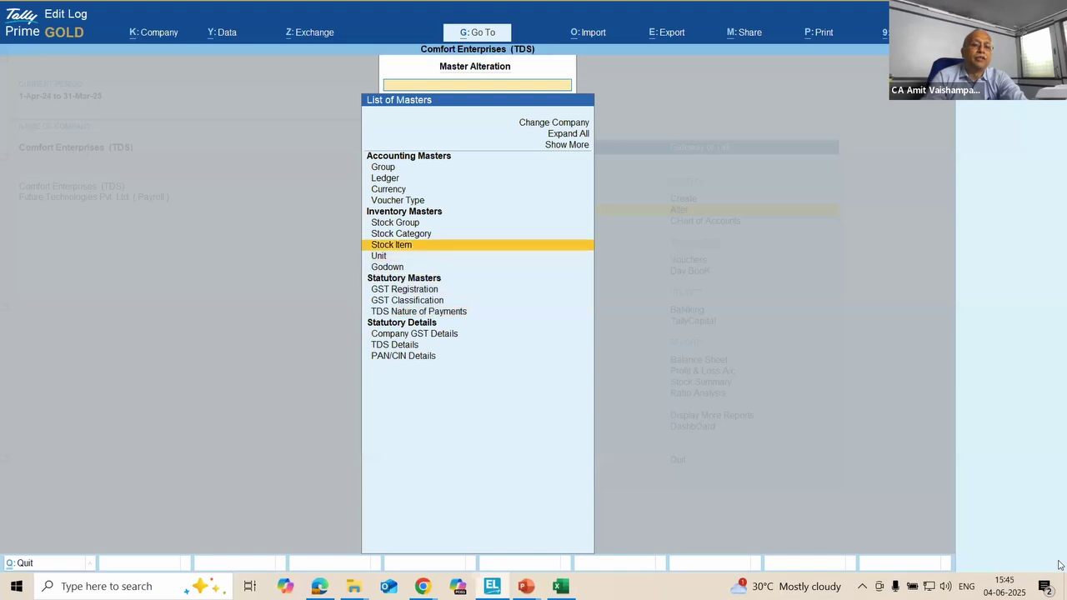
pyautogui.press('Up')
pyautogui.press('Up')
pyautogui.press('Return')
pyautogui.press('Down')
pyautogui.press('Down')
pyautogui.press('Down')
pyautogui.press('Down')
pyautogui.press('Down')
pyautogui.press('Down')
pyautogui.press('Down')
pyautogui.press('Down')
pyautogui.press('Down')
pyautogui.press('Down')
pyautogui.press('Down')
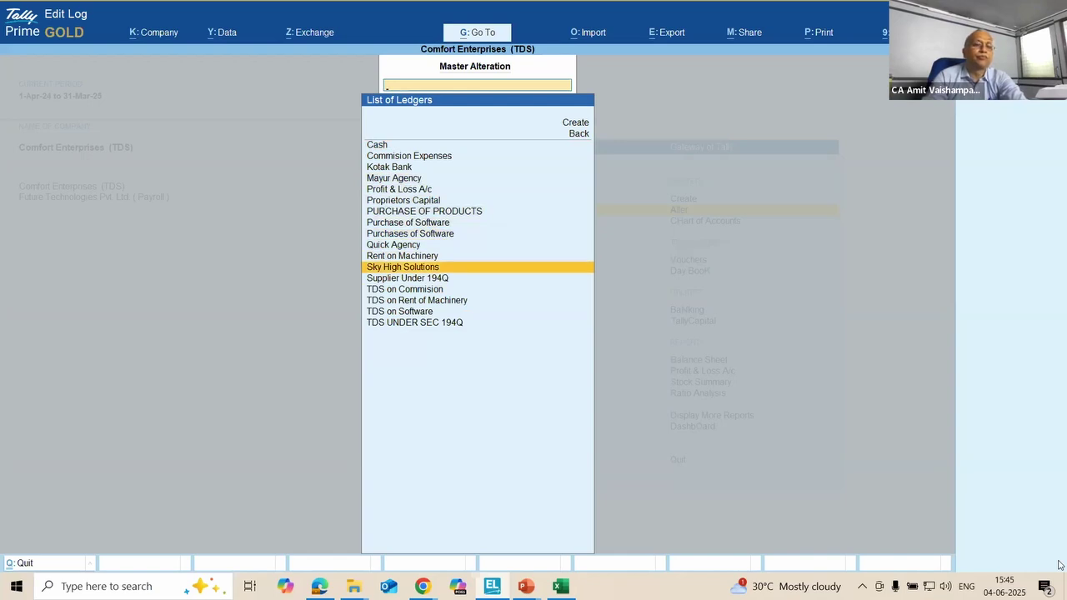
pyautogui.press('Return')
# Step: Review the supplier ledger's group, bill-by-bill setting, TDS deductibility, deductee type and same-voucher deduction option
pyautogui.press('Return')
pyautogui.press('Return')
pyautogui.press('Return')
pyautogui.press('Return')
pyautogui.press('Return')
pyautogui.press('Return')
pyautogui.press('Return')
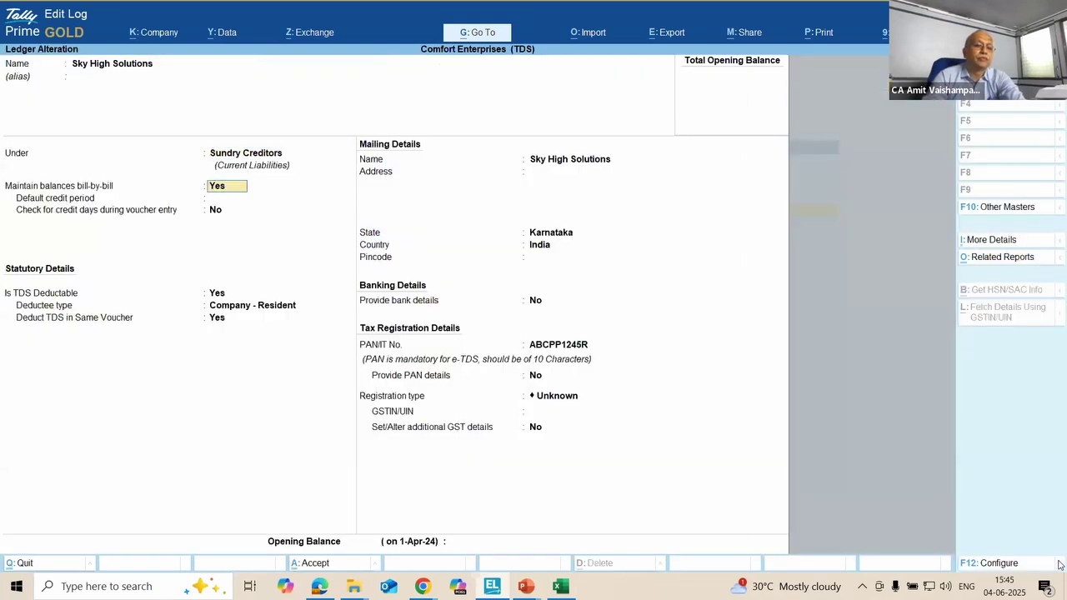
pyautogui.press('Return')
pyautogui.press('Return')
pyautogui.press('Return')
pyautogui.press('Return')
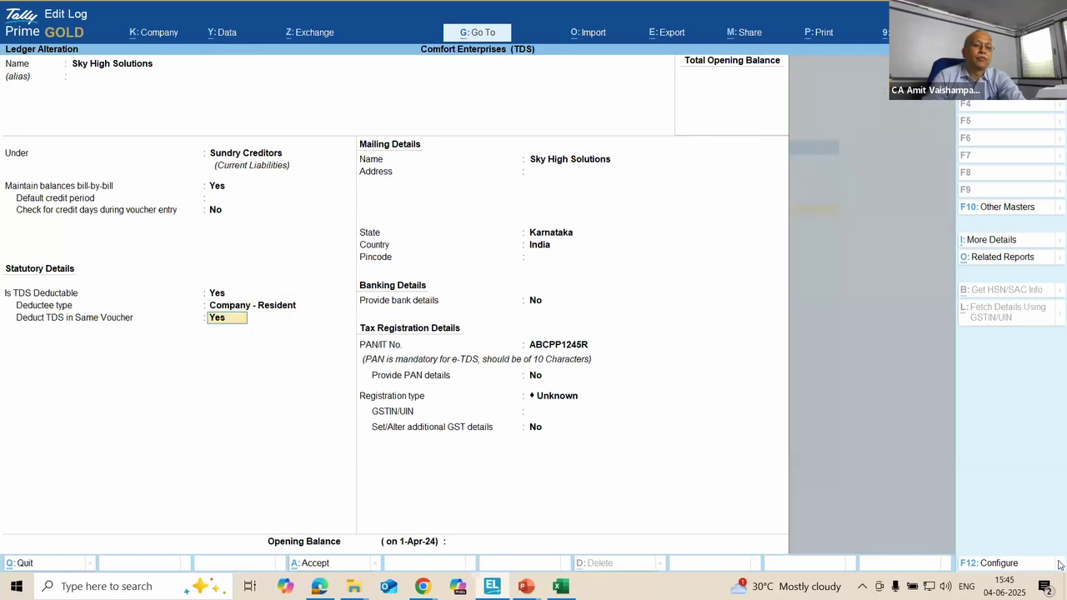
# Step: Go through the supplier's mailing, banking and tax registration details, leave the opening balance blank, and save the ledger
pyautogui.press('Return')
pyautogui.press('Return')
pyautogui.press('Return')
pyautogui.press('Return')
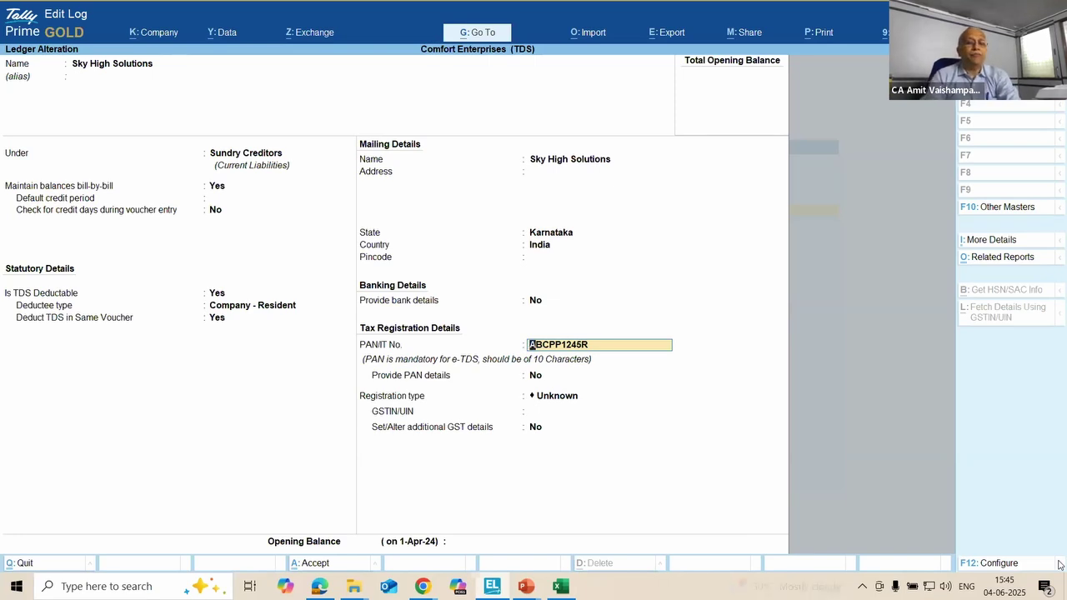
pyautogui.press('Return')
pyautogui.press('Return')
pyautogui.press('Return')
pyautogui.press('Return')
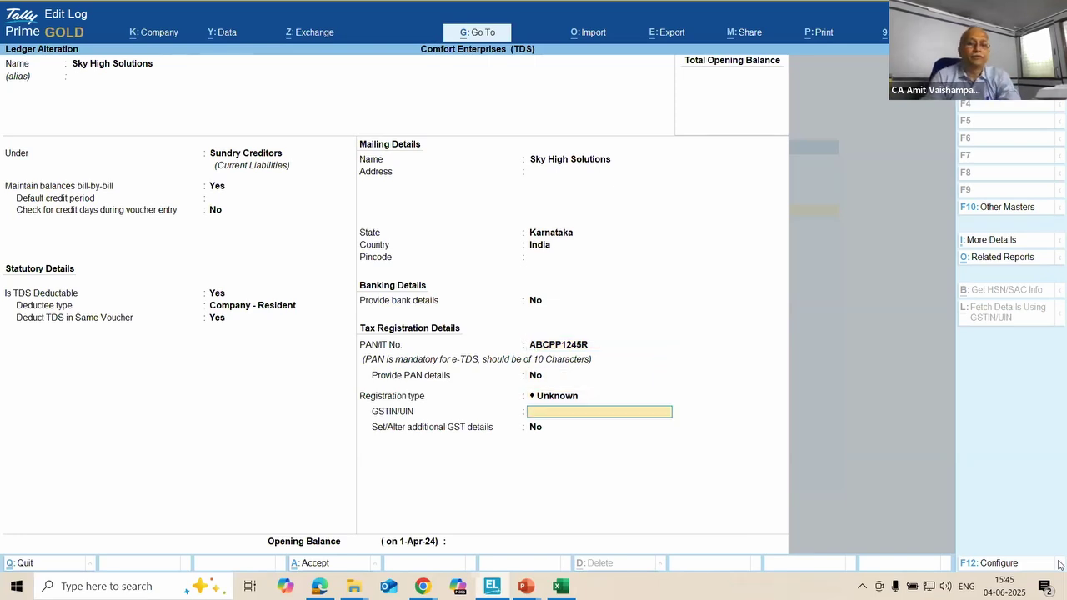
pyautogui.press('Return')
pyautogui.press('Return')
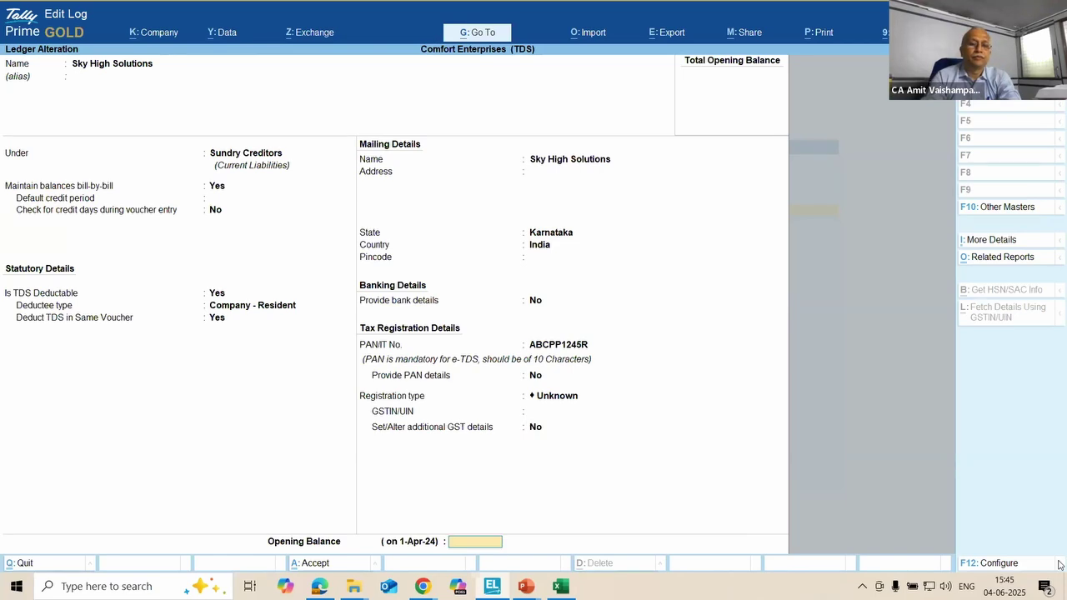
pyautogui.press('Return')
pyautogui.press('Return')
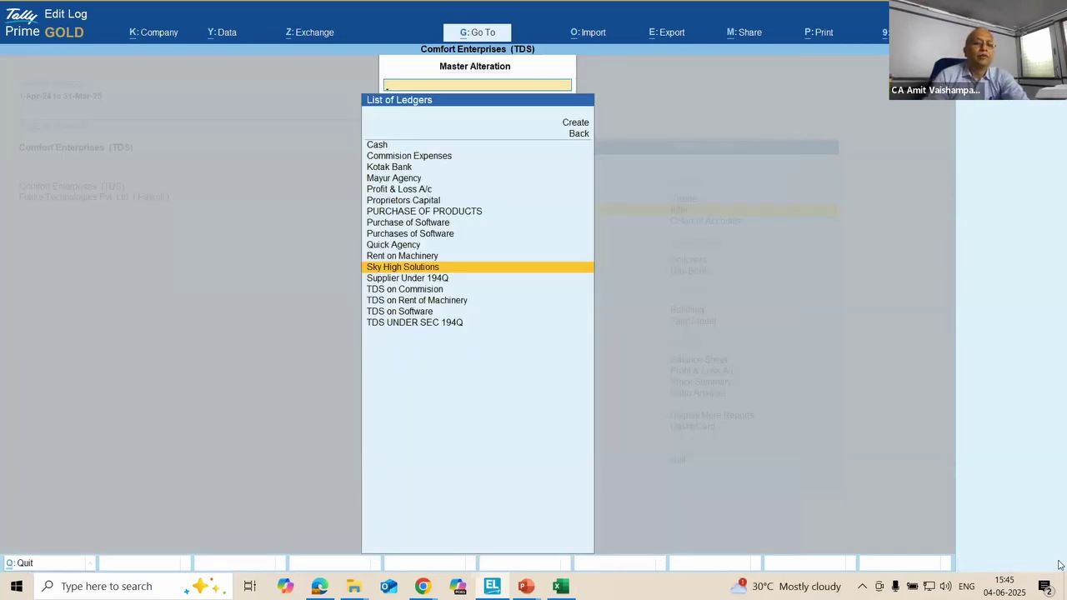
# Step: Open the TDS on Software ledger and review its group, duty type and nature of payment
pyautogui.press('Down')
pyautogui.press('Down')
pyautogui.press('Down')
pyautogui.press('Down')
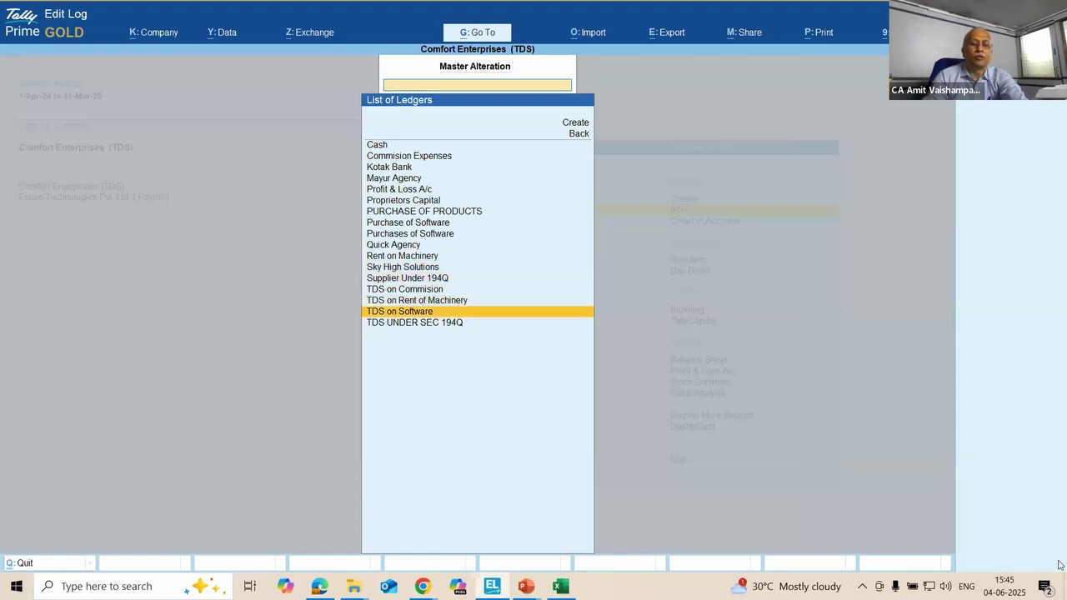
pyautogui.press('Return')
pyautogui.press('Return')
pyautogui.press('Return')
pyautogui.press('Return')
pyautogui.press('Return')
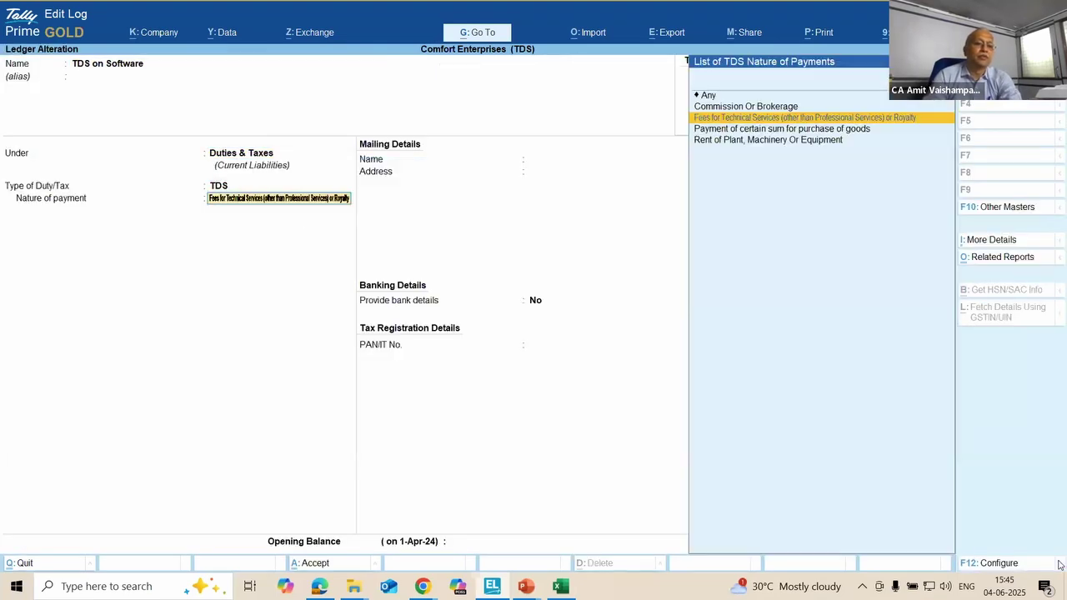
pyautogui.press('BackSpace')
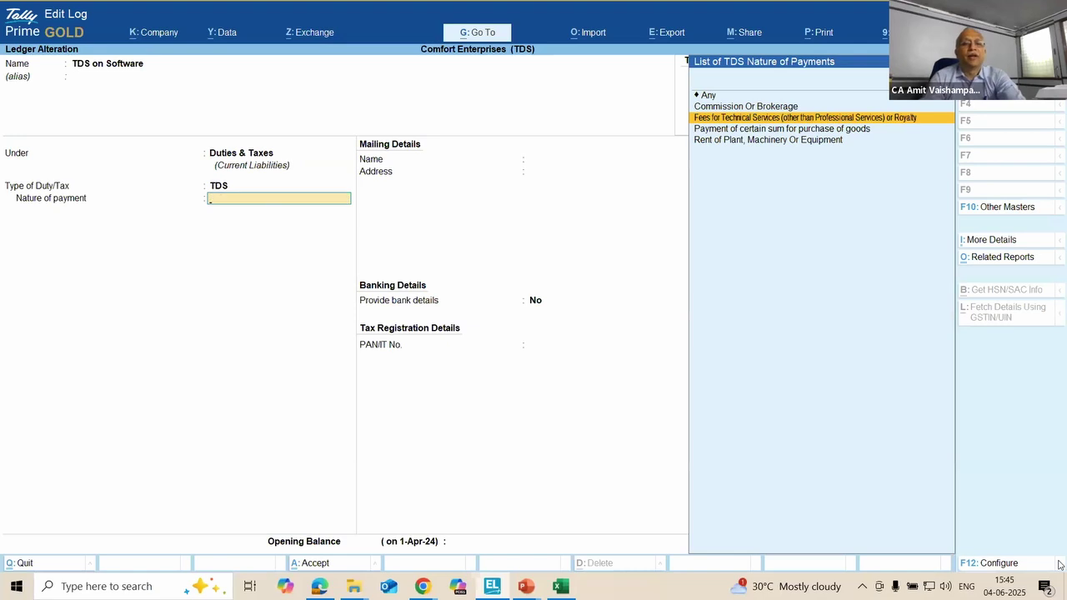
# Step: Save the TDS on Software ledger and return to the Gateway of Tally
pyautogui.hotkey('ctrl', 'a')
pyautogui.press('Escape')
pyautogui.press('Escape')
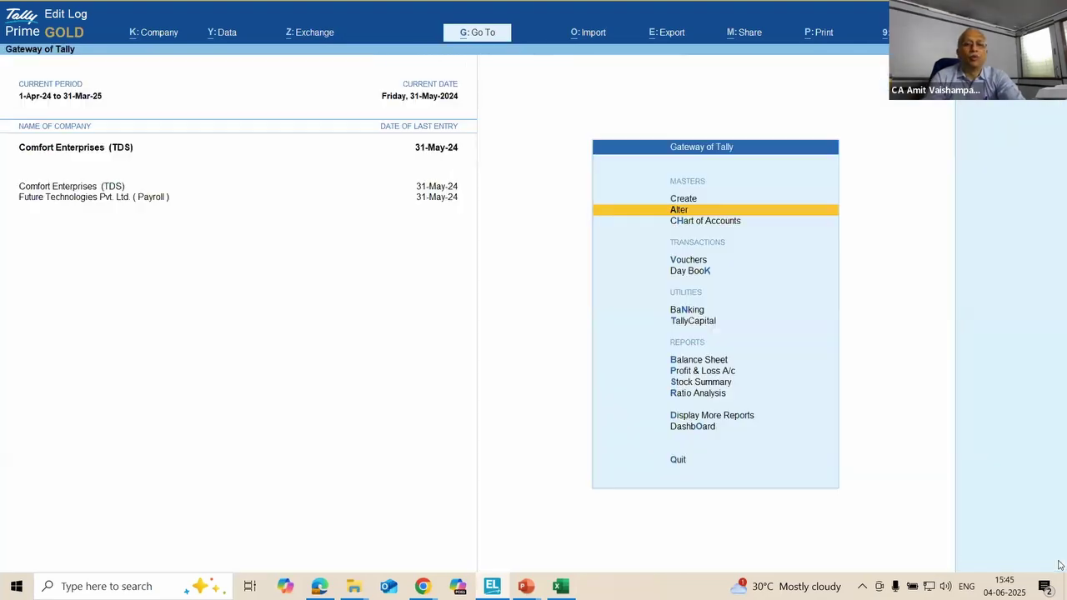
# Step: Open the Day Book and change its period to start from 1-Apr-24
pyautogui.press('Down')
pyautogui.press('Down')
pyautogui.press('Down')
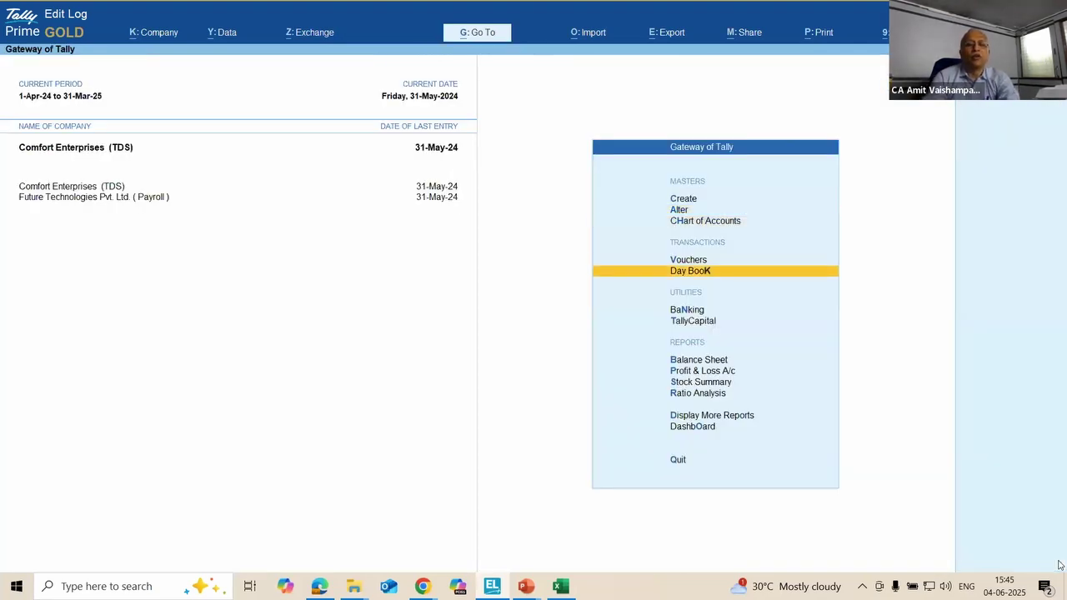
pyautogui.press('Return')
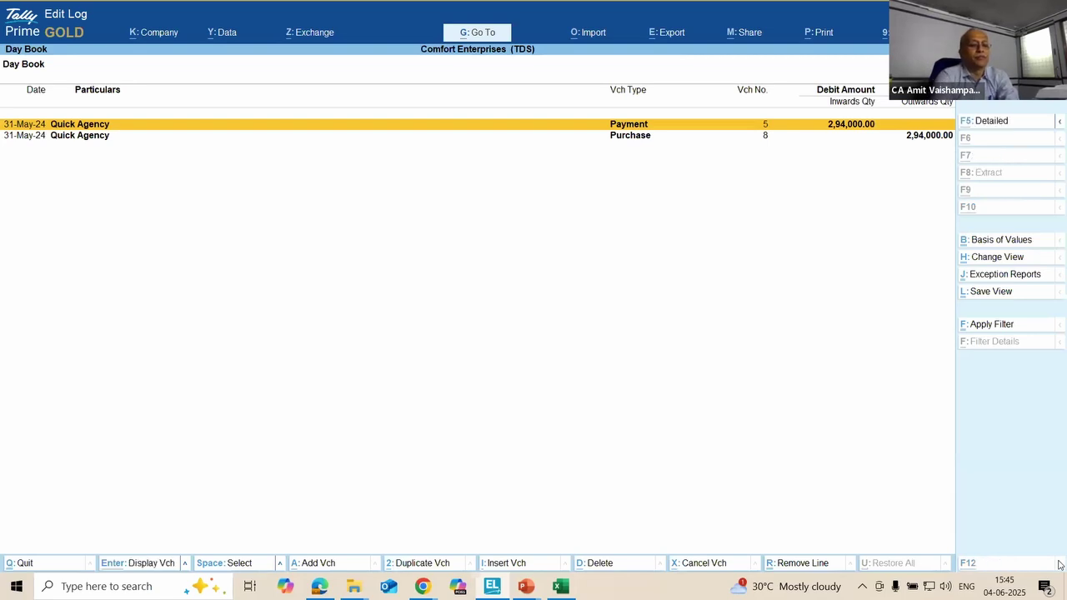
pyautogui.hotkey('alt', 'F2')
pyautogui.press('BackSpace')
pyautogui.press('Return')
pyautogui.press('Return')
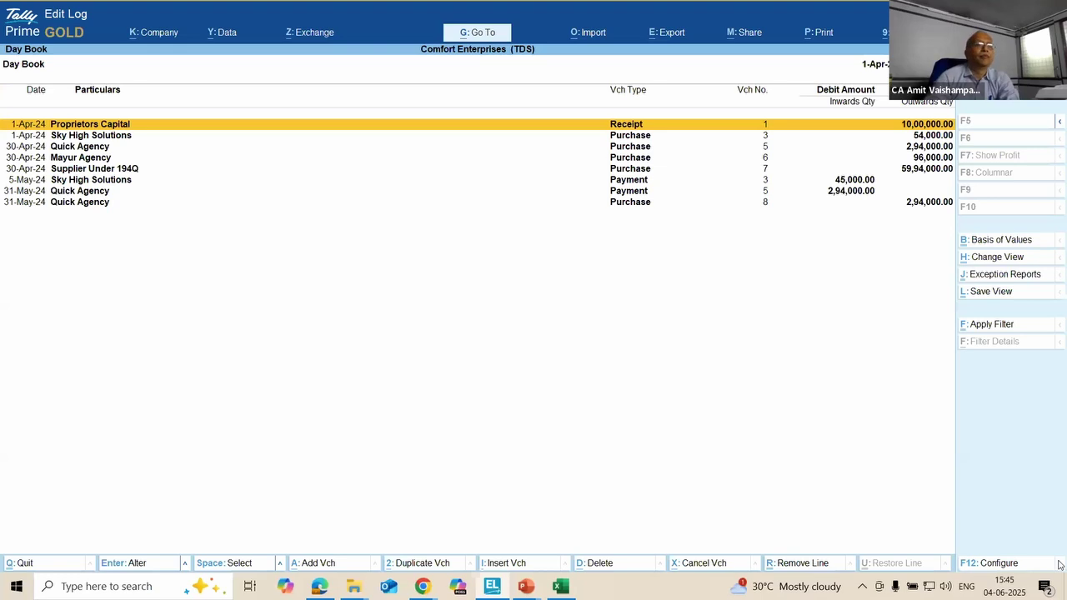
# Step: Open the Sky High Solutions purchase voucher dated 1-Apr-24 and examine its Software item and TDS on Software lines
pyautogui.press('Down')
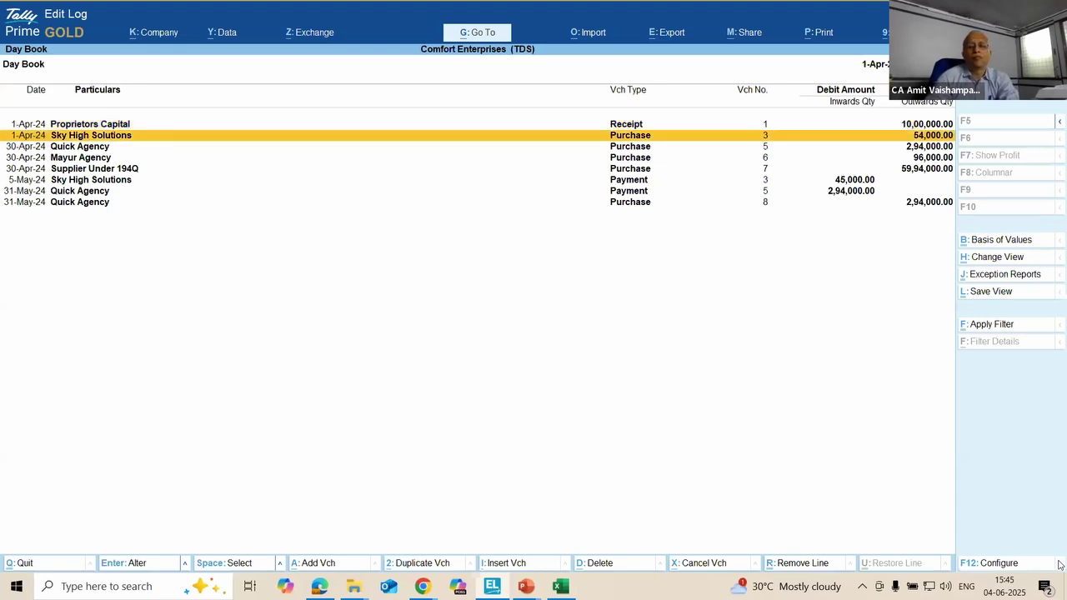
pyautogui.press('Return')
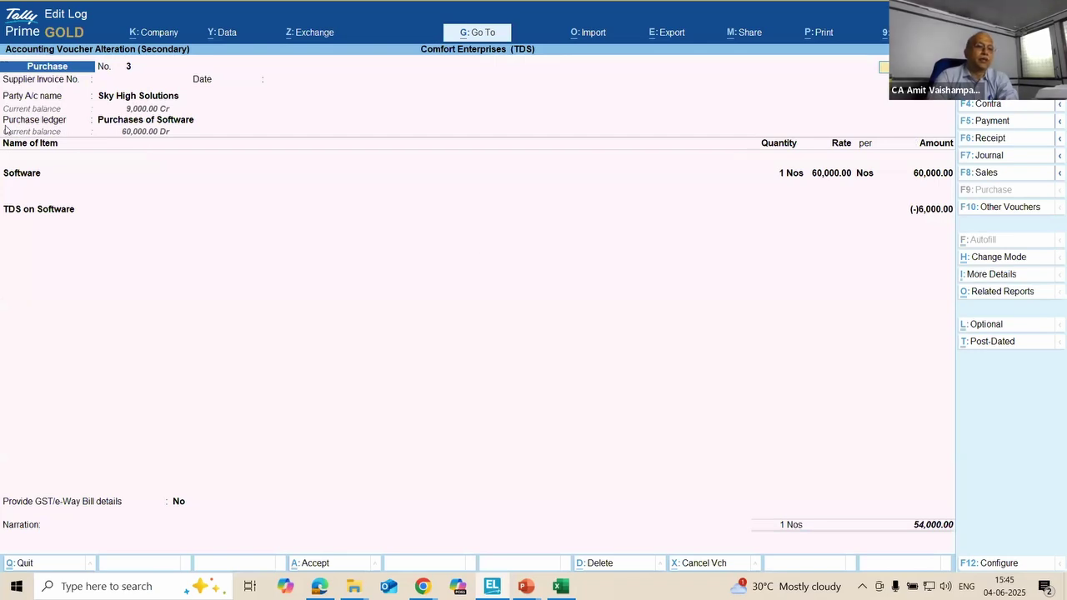
pyautogui.click(20, 175)
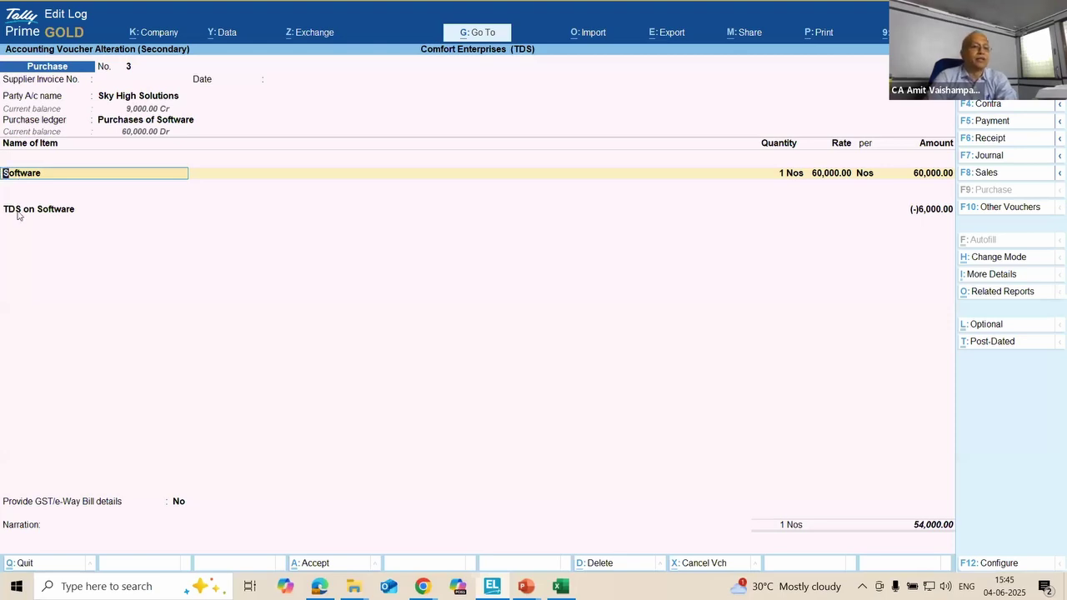
pyautogui.click(18, 212)
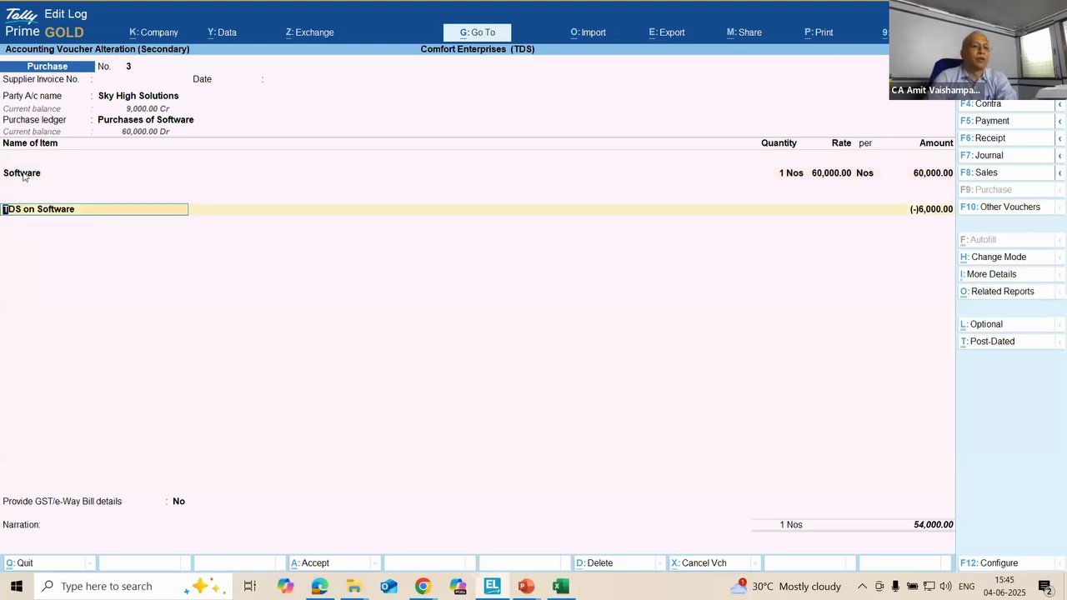
# Step: Examine the Software item line of the Sky High Solutions purchase voucher and return to the Day Book without saving
pyautogui.click(23, 175)
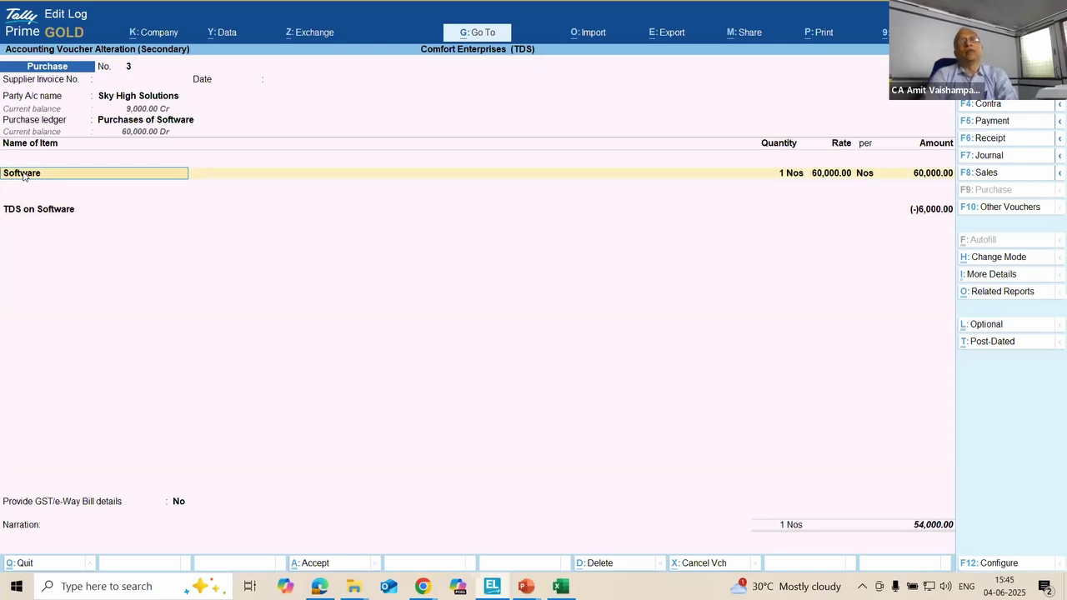
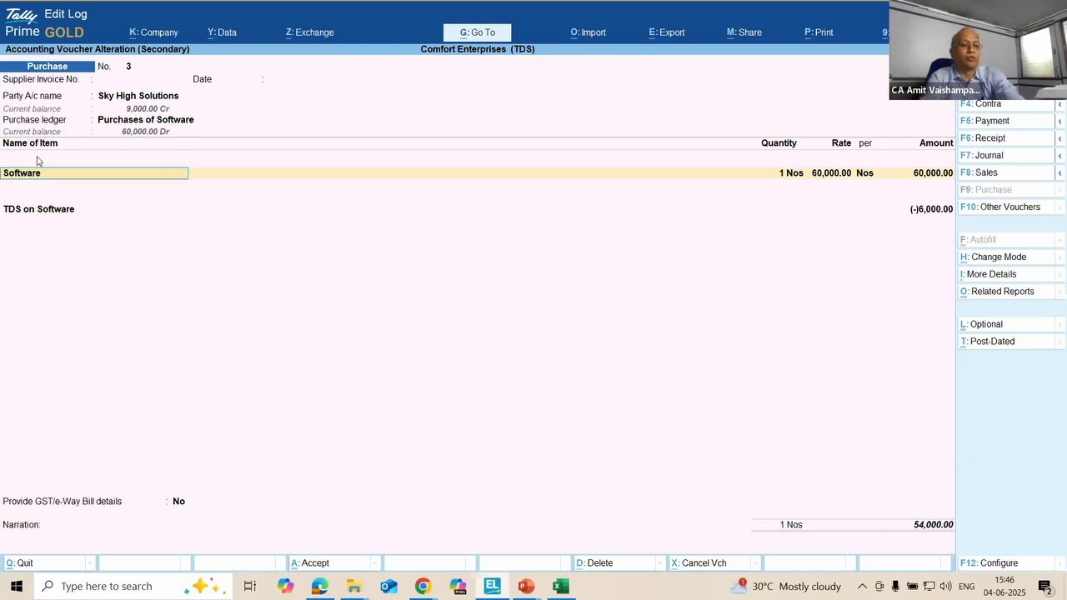
pyautogui.press('BackSpace')
pyautogui.press('Escape')
pyautogui.press('y')
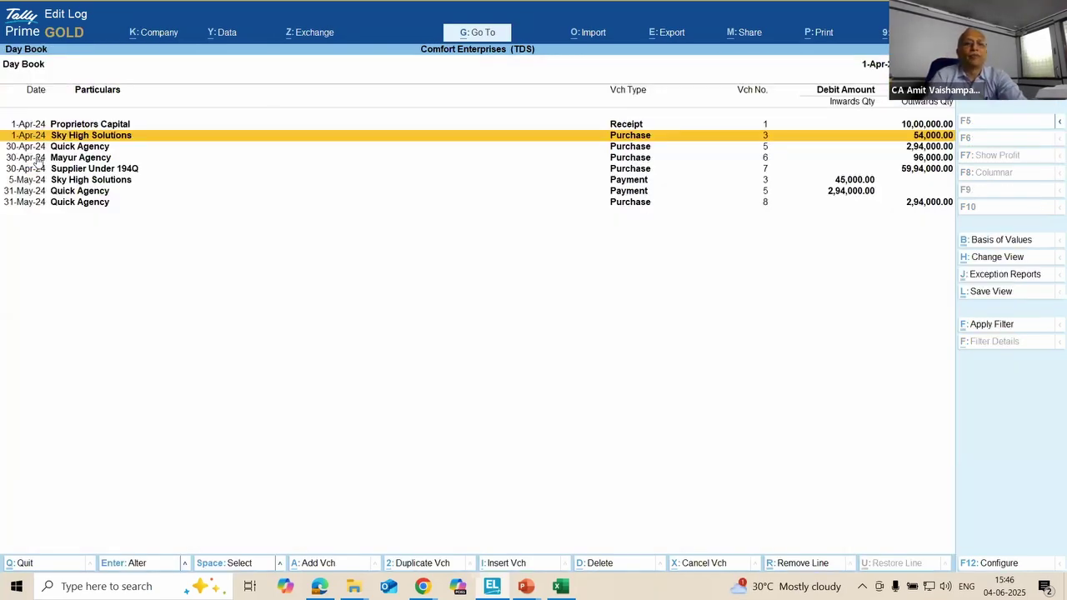
# Step: Open the Quick Agency purchase voucher dated 30-Apr-24, examine its Rent on Machinery and TDS lines, and close it unsaved
pyautogui.press('Down')
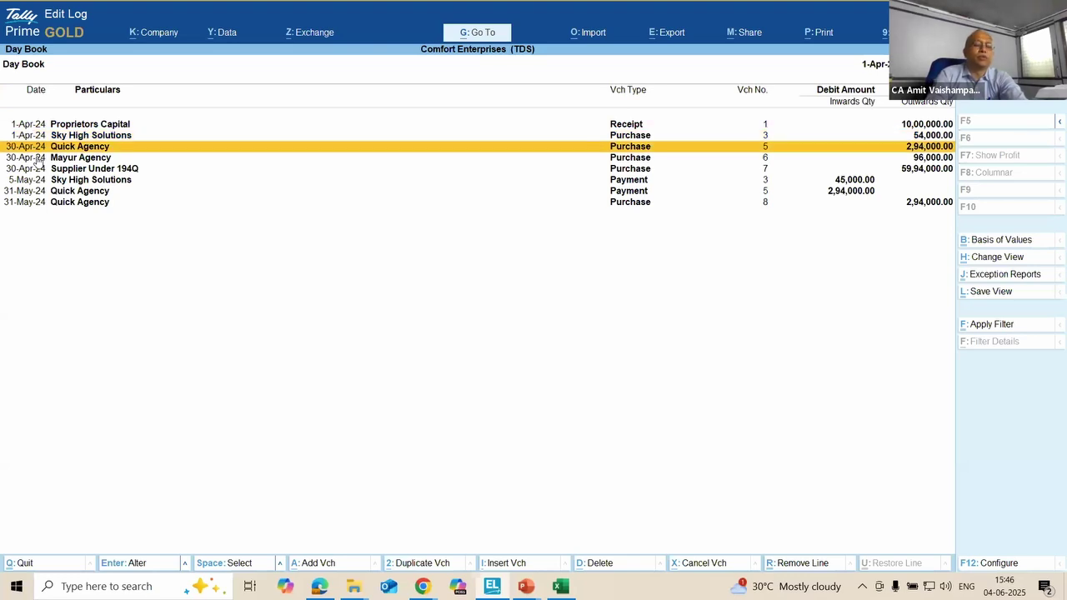
pyautogui.press('Return')
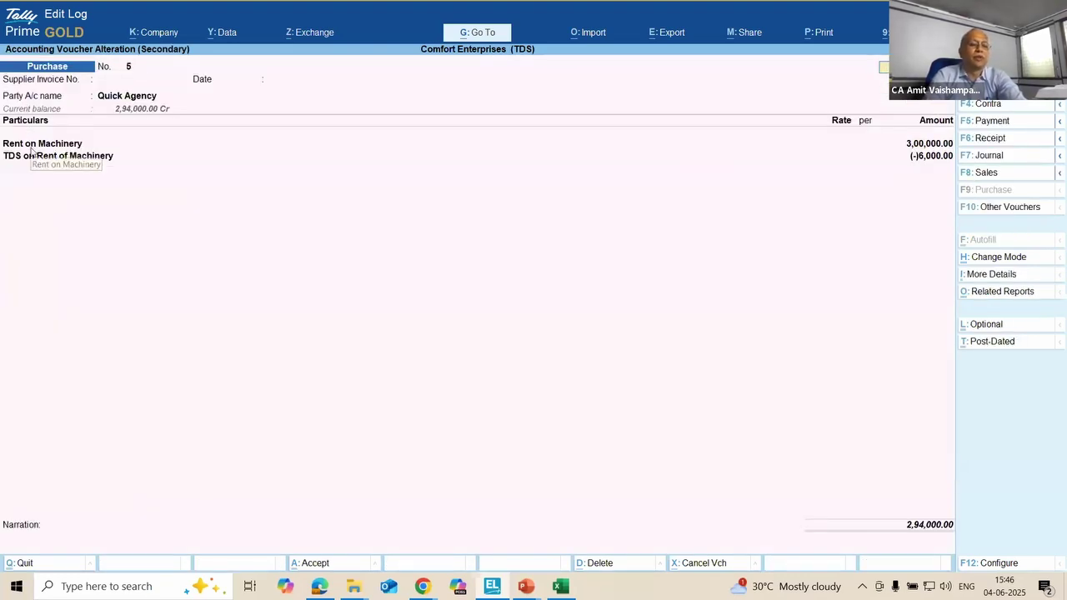
pyautogui.press('Escape')
pyautogui.press('y')
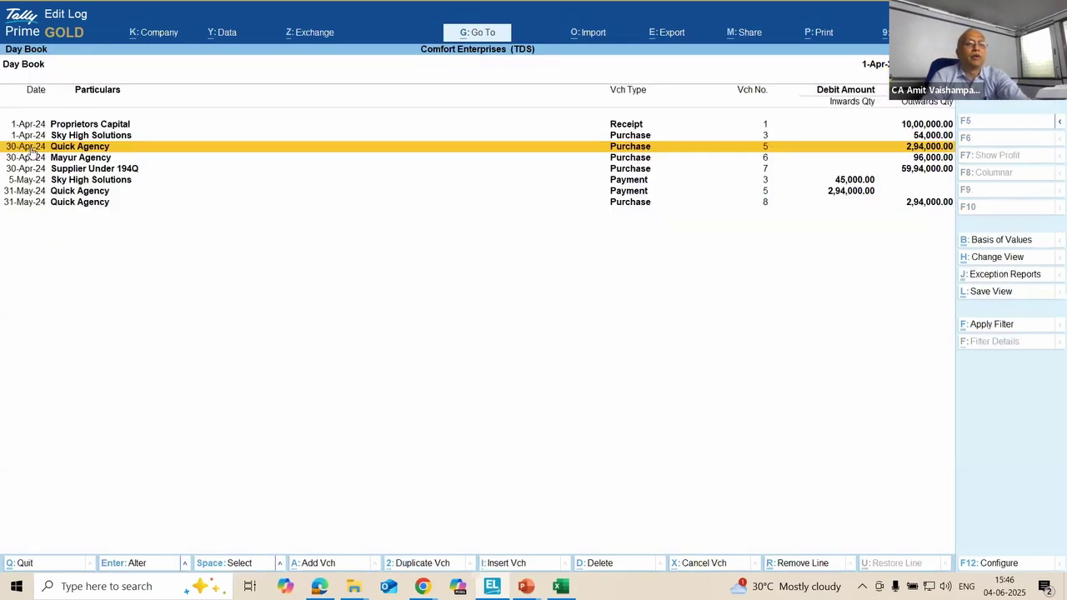
# Step: Reopen the Sky High Solutions purchase voucher to compare its item invoice layout, and return to the Gateway of Tally
pyautogui.press('Up')
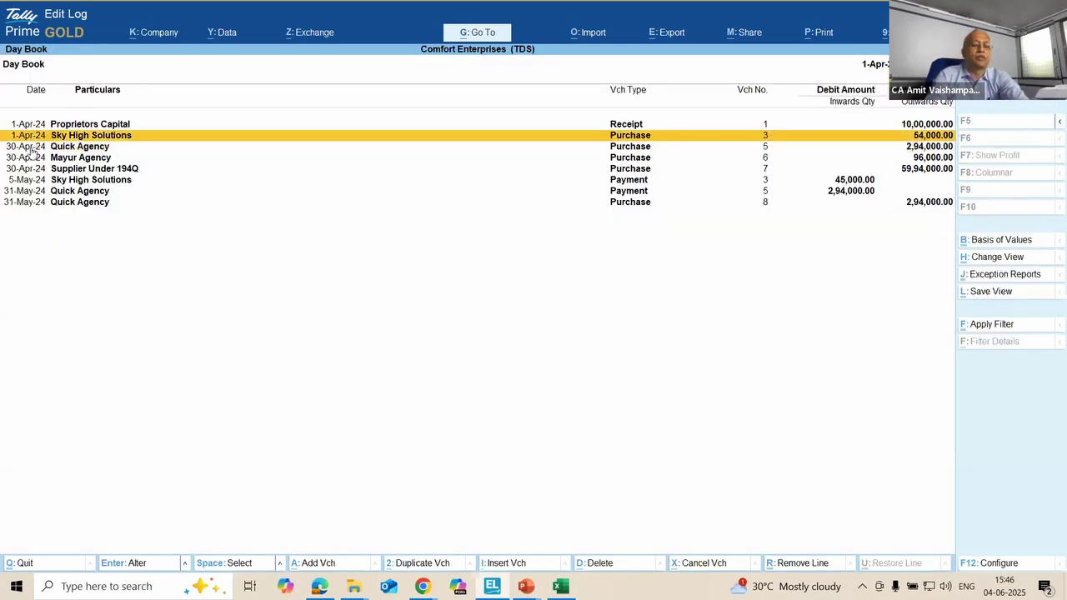
pyautogui.press('Return')
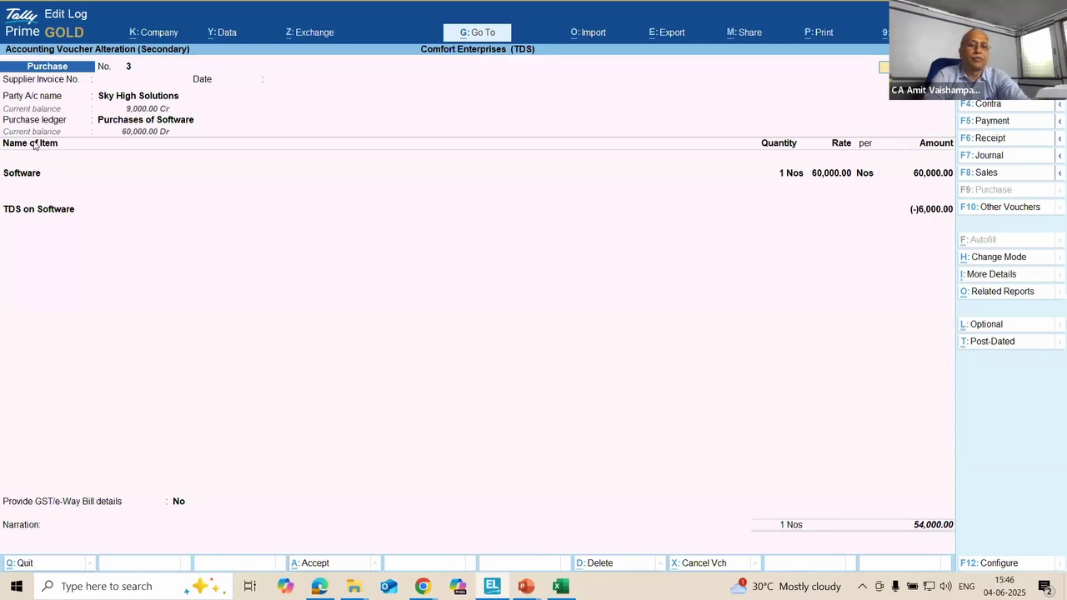
pyautogui.press('Escape')
pyautogui.press('y')
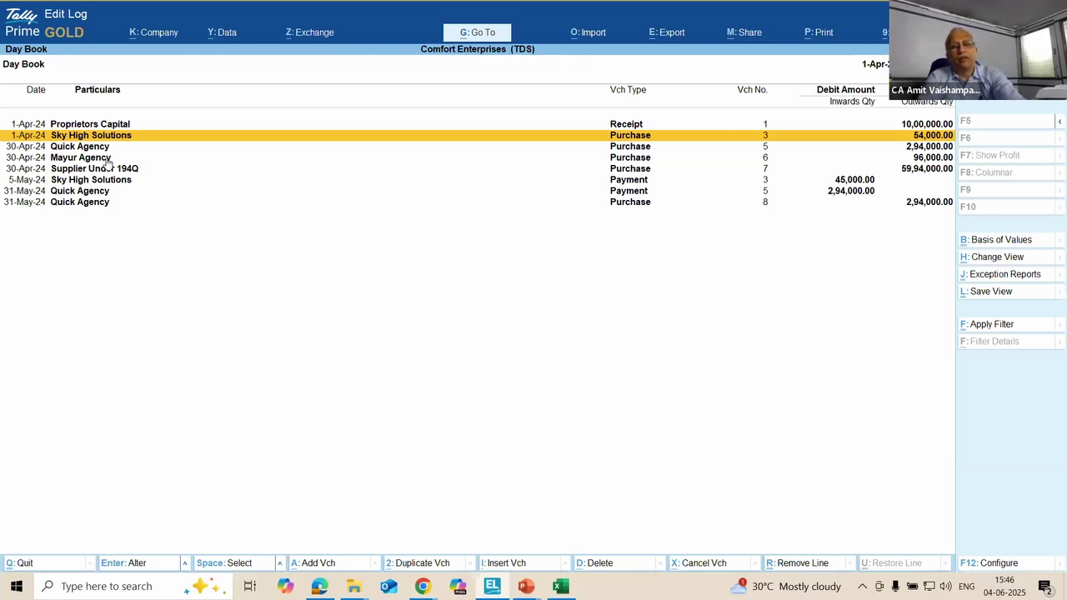
pyautogui.press('Escape')
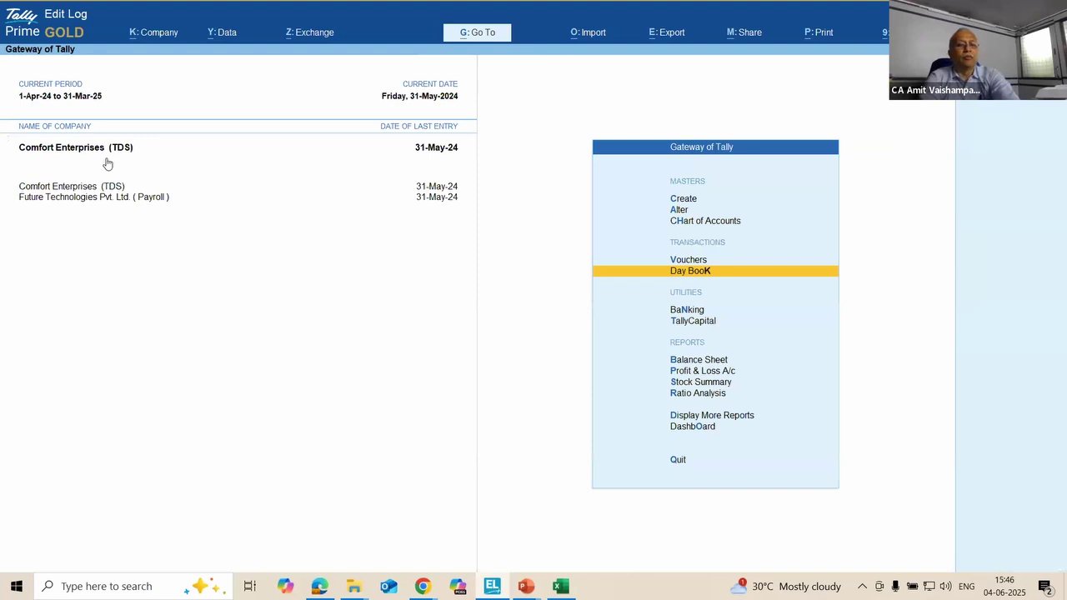
# Step: Switch to the course PDF in Edge and read from the software purchase steps to Illustration 3 on commission expenses
pyautogui.hotkey('alt', 'Tab')
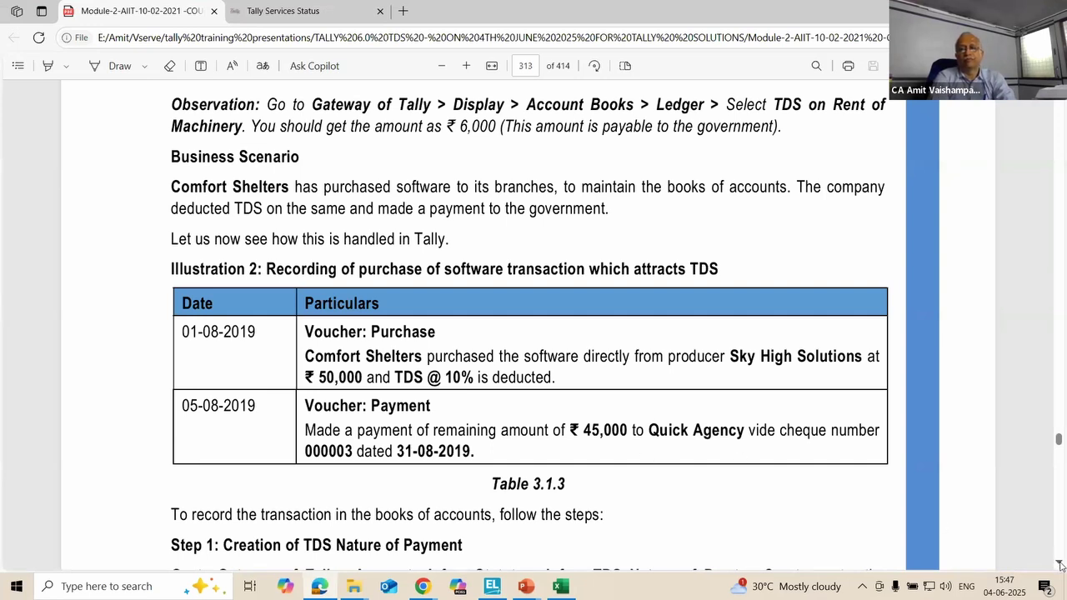
pyautogui.scroll(-3, 1057, 566)
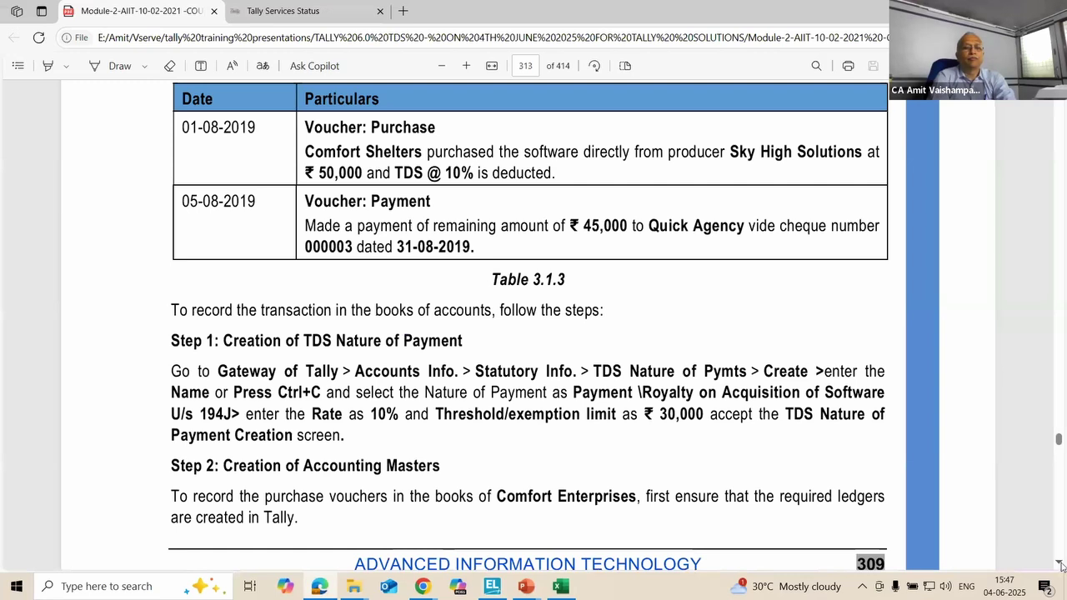
pyautogui.scroll(-5, 1060, 566)
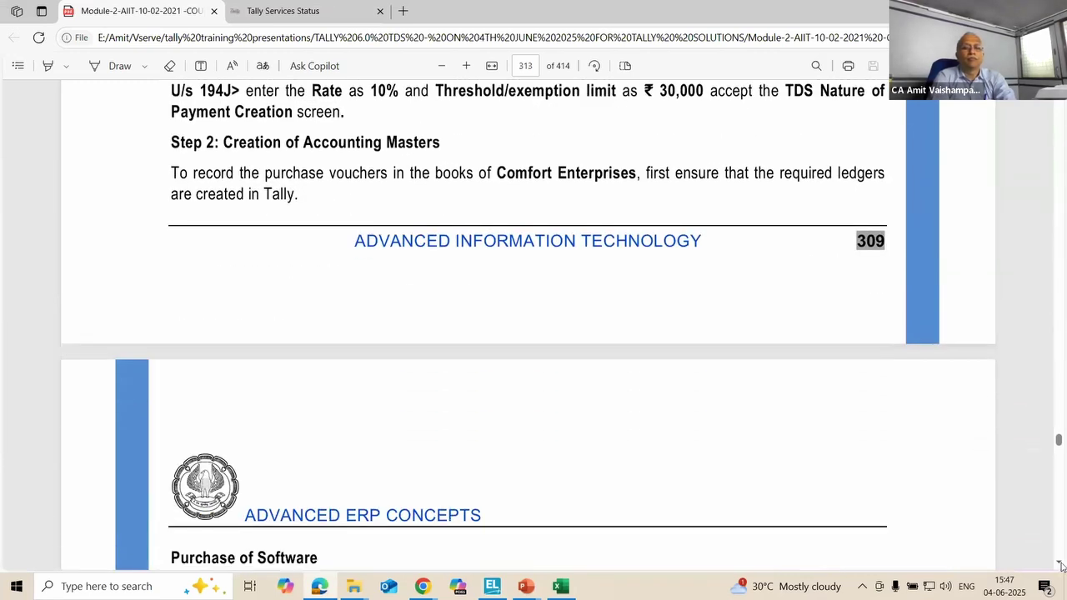
pyautogui.scroll(-5, 1060, 566)
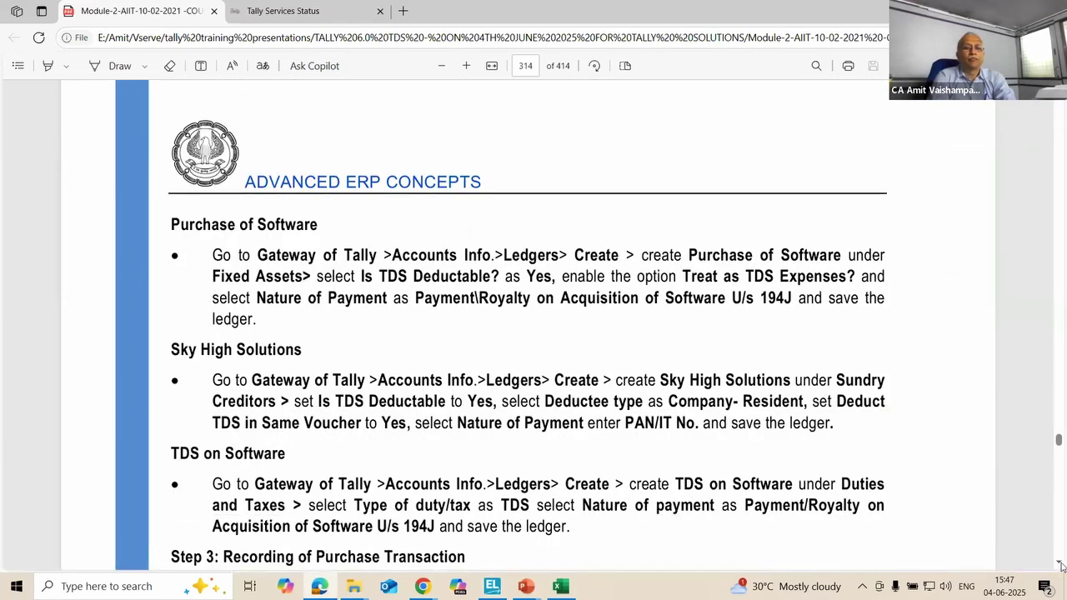
pyautogui.scroll(-5, 1060, 565)
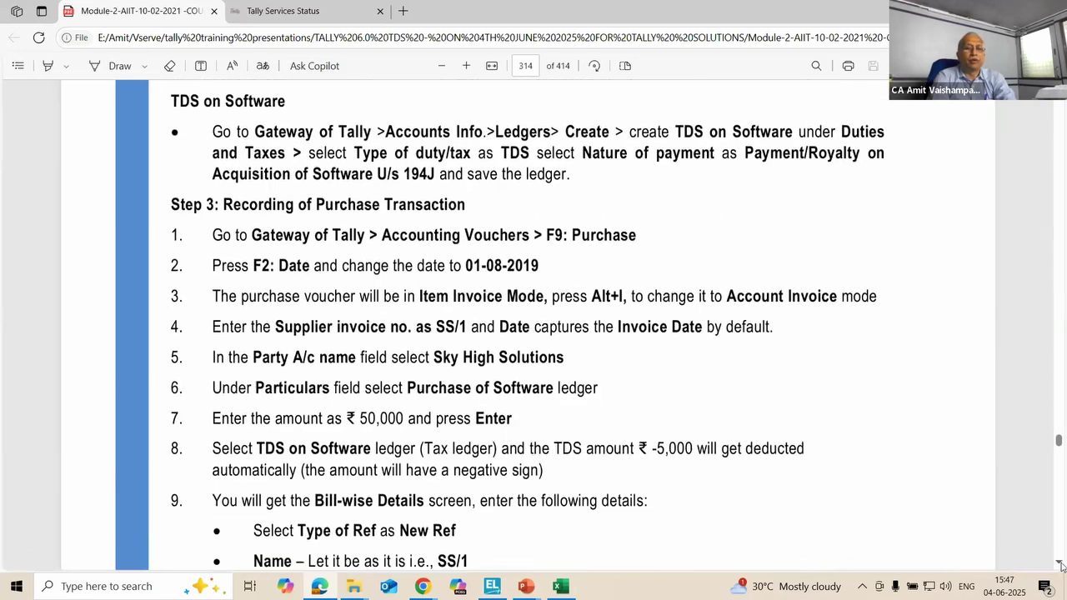
pyautogui.scroll(-10, 1060, 565)
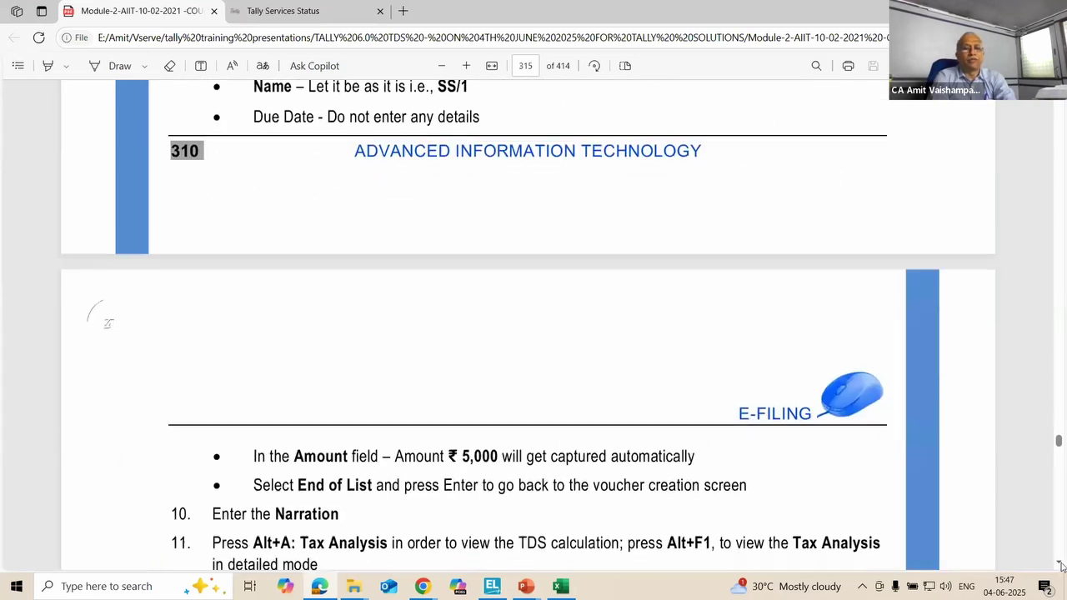
pyautogui.scroll(-5, 1061, 565)
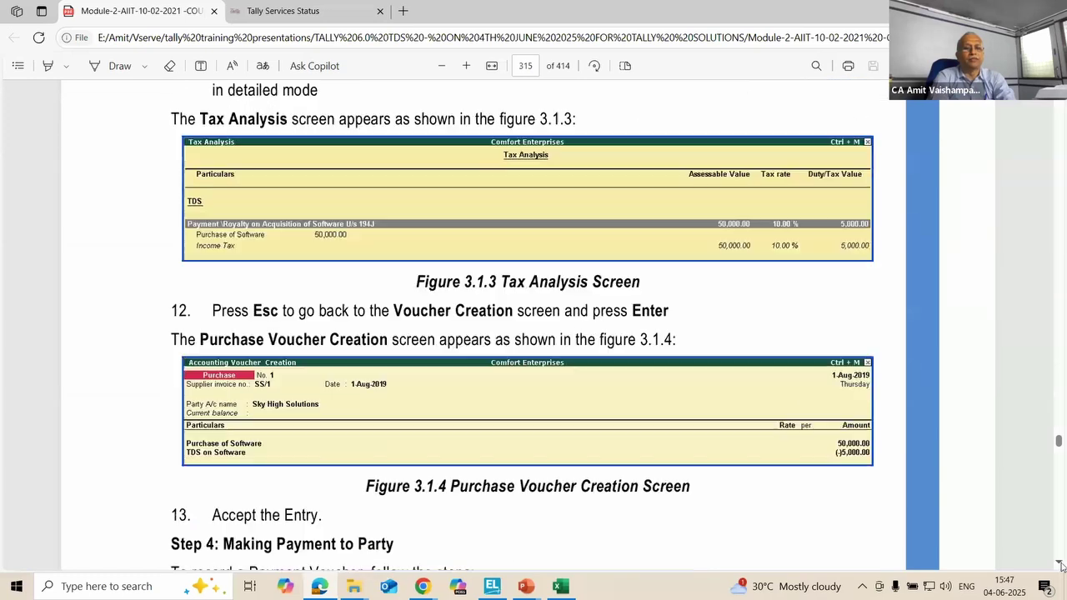
pyautogui.scroll(-5, 1061, 565)
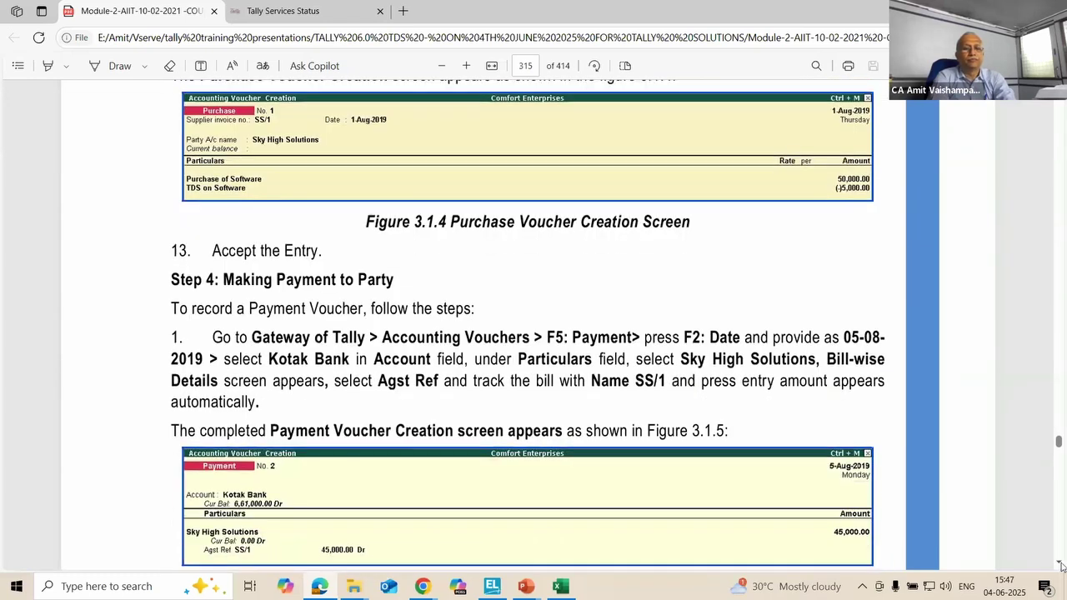
pyautogui.scroll(-8, 1060, 565)
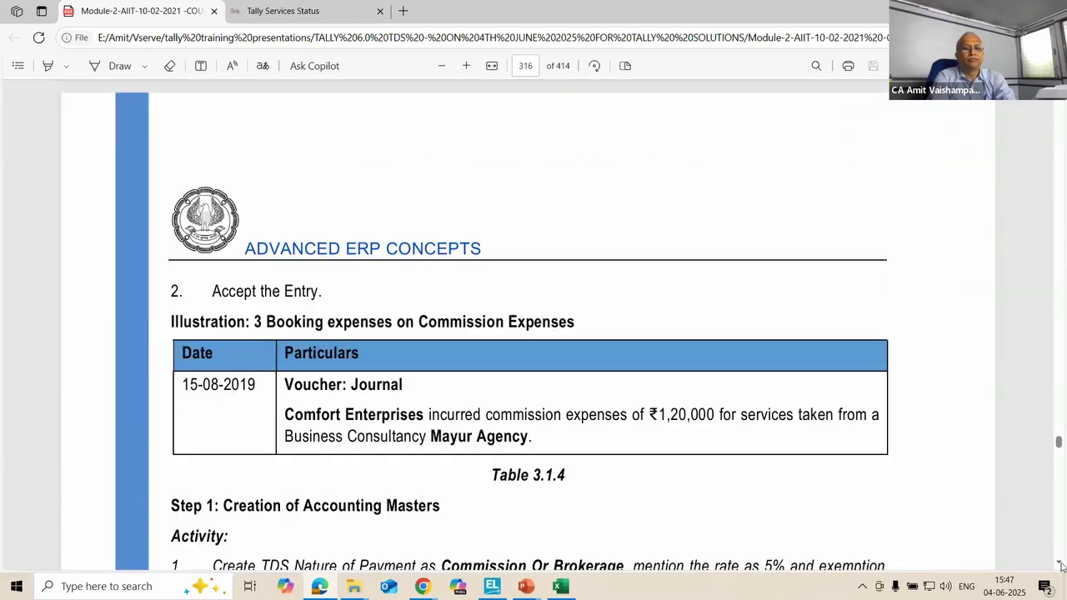
pyautogui.scroll(-2, 1061, 565)
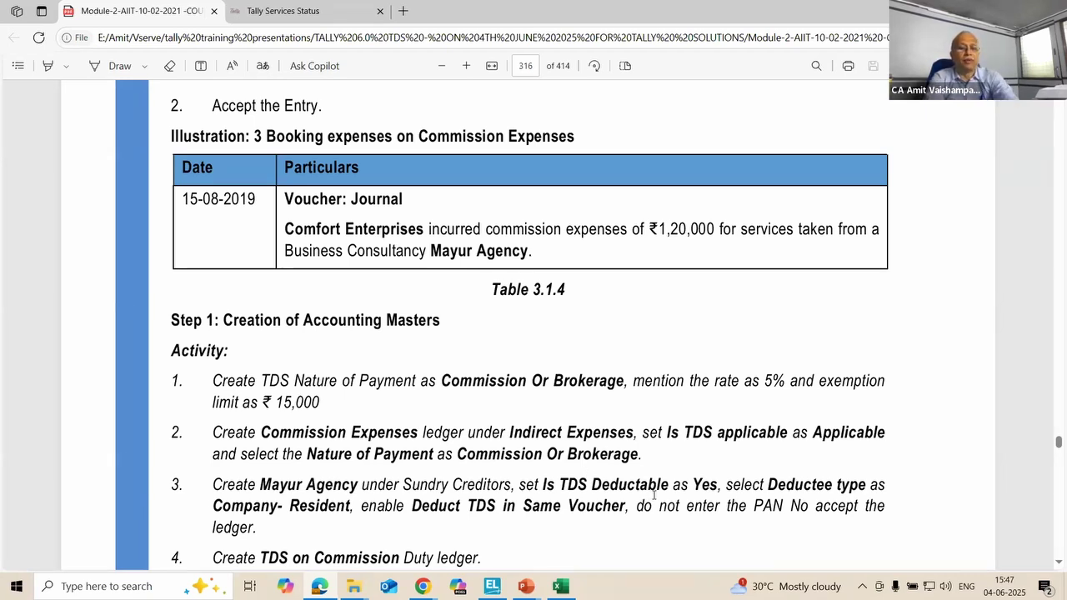
# Step: Switch back to TallyPrime and review the section, rates and exemption limit of the Commission Or Brokerage TDS nature of payment
pyautogui.hotkey('alt', 'Tab')
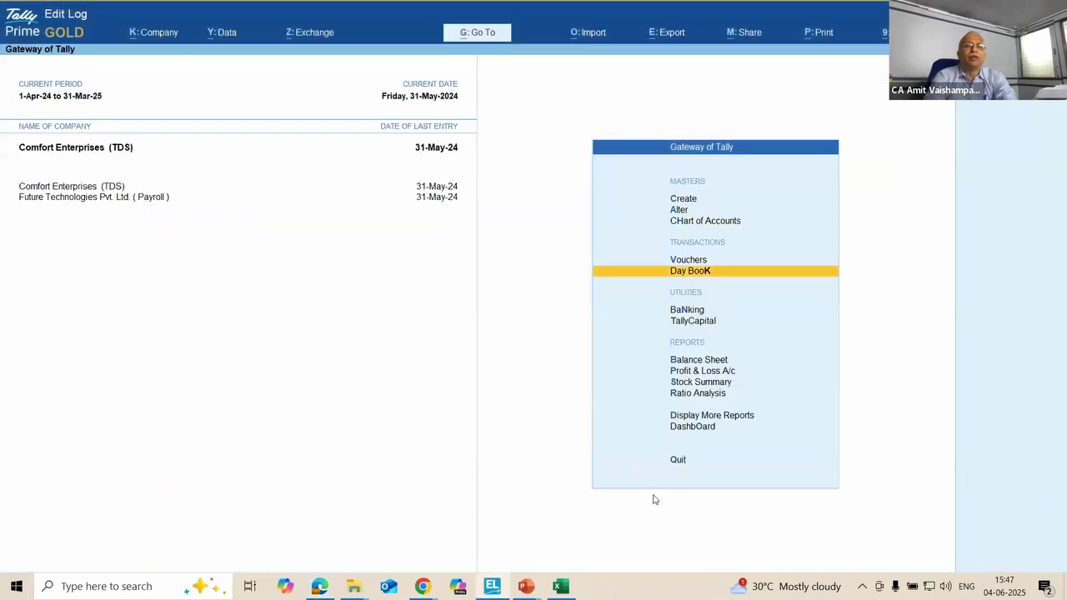
pyautogui.press('Up')
pyautogui.press('Up')
pyautogui.press('Up')
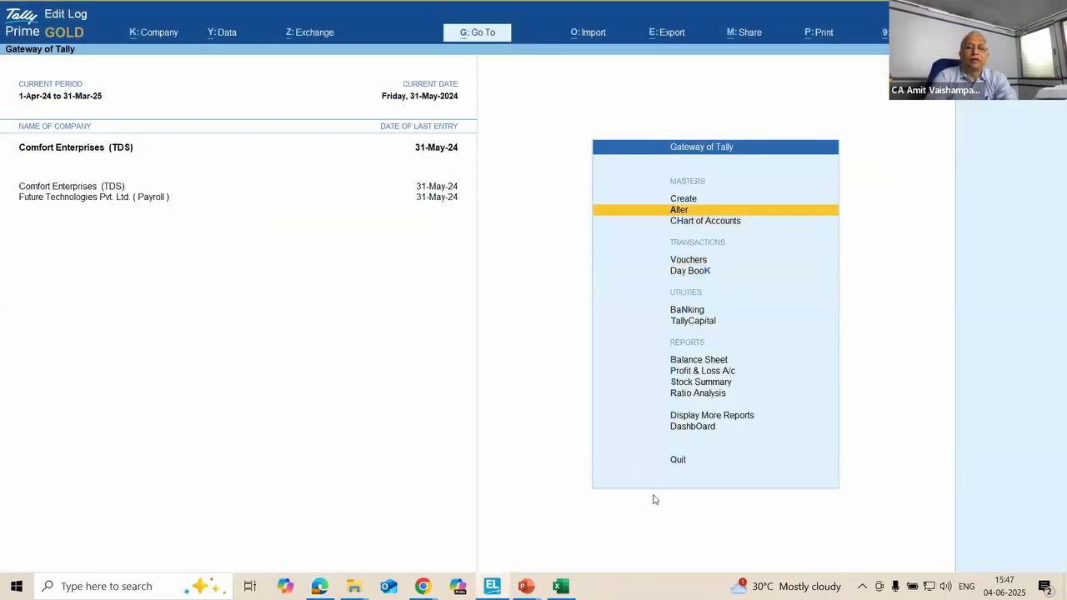
pyautogui.press('Return')
pyautogui.press('Down')
pyautogui.press('Down')
pyautogui.press('Down')
pyautogui.press('Down')
pyautogui.press('Down')
pyautogui.press('Down')
pyautogui.press('Down')
pyautogui.press('Down')
pyautogui.press('Down')
pyautogui.press('Down')
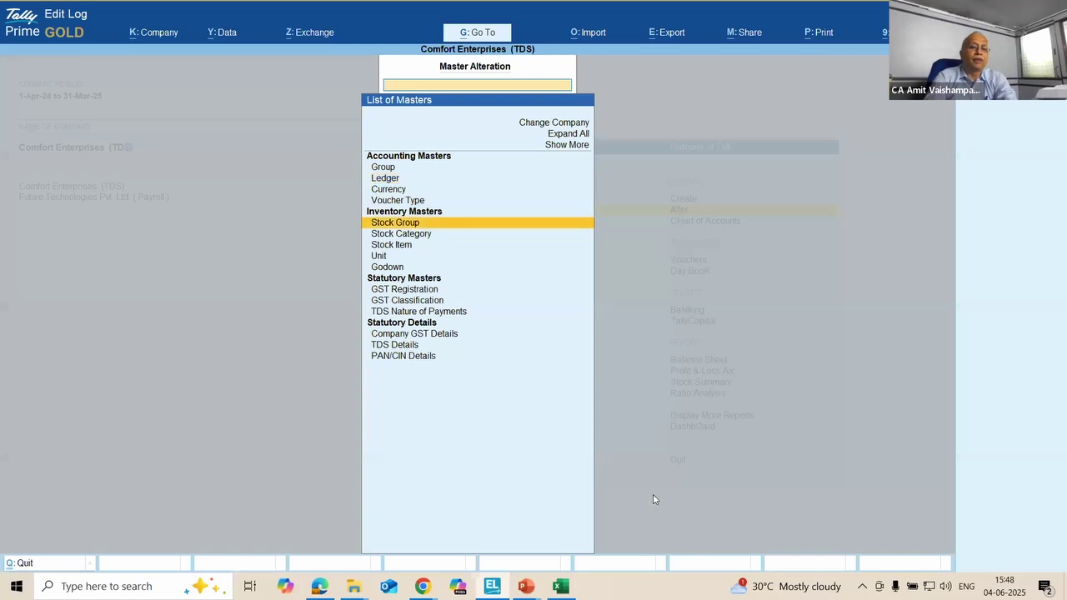
pyautogui.press('Down')
pyautogui.press('Down')
pyautogui.press('Down')
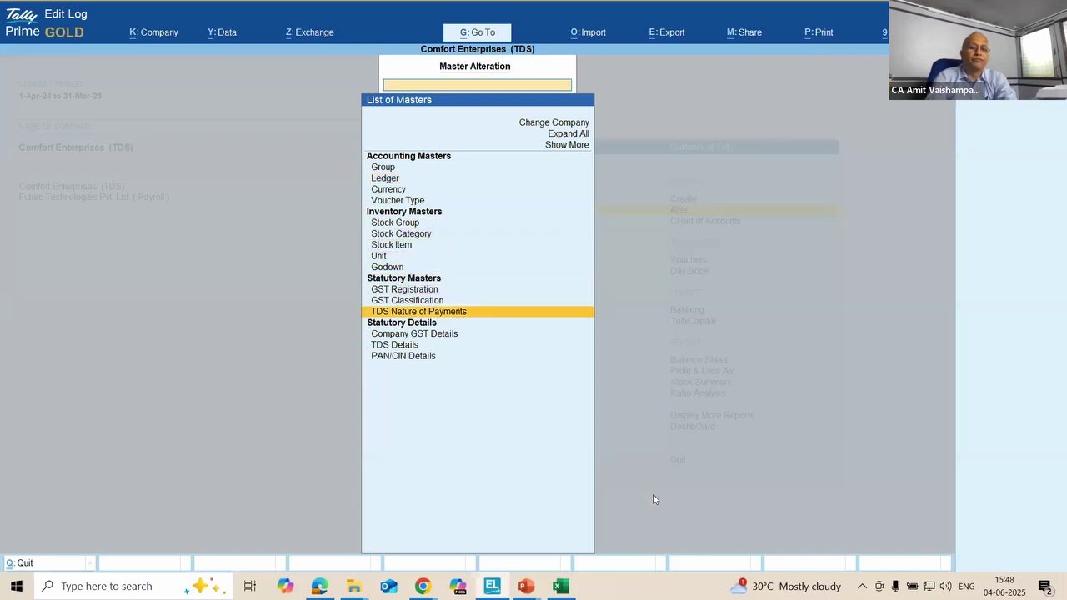
pyautogui.press('Return')
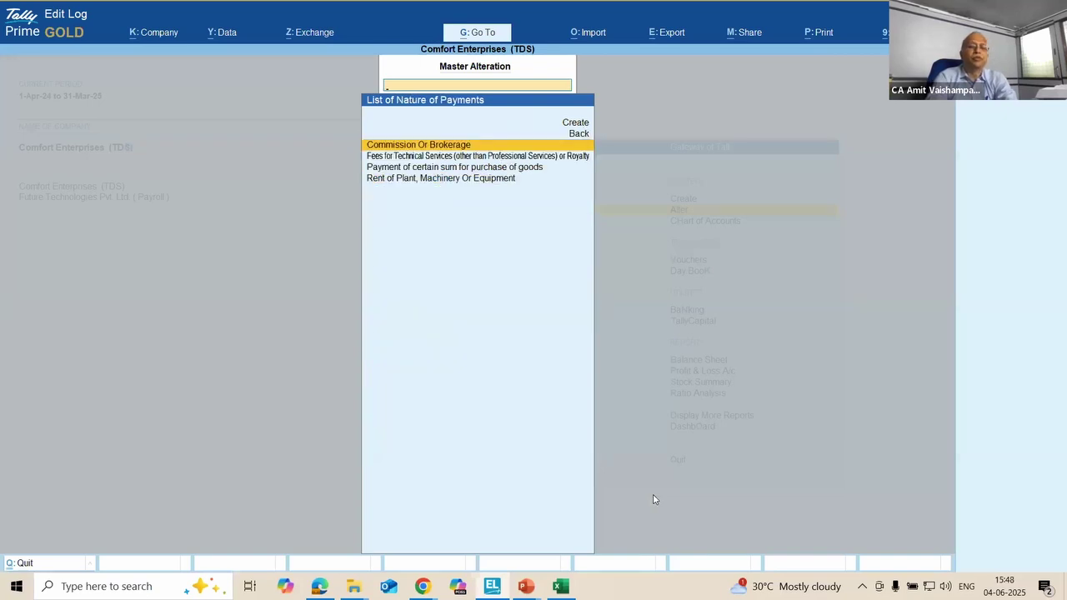
pyautogui.press('Return')
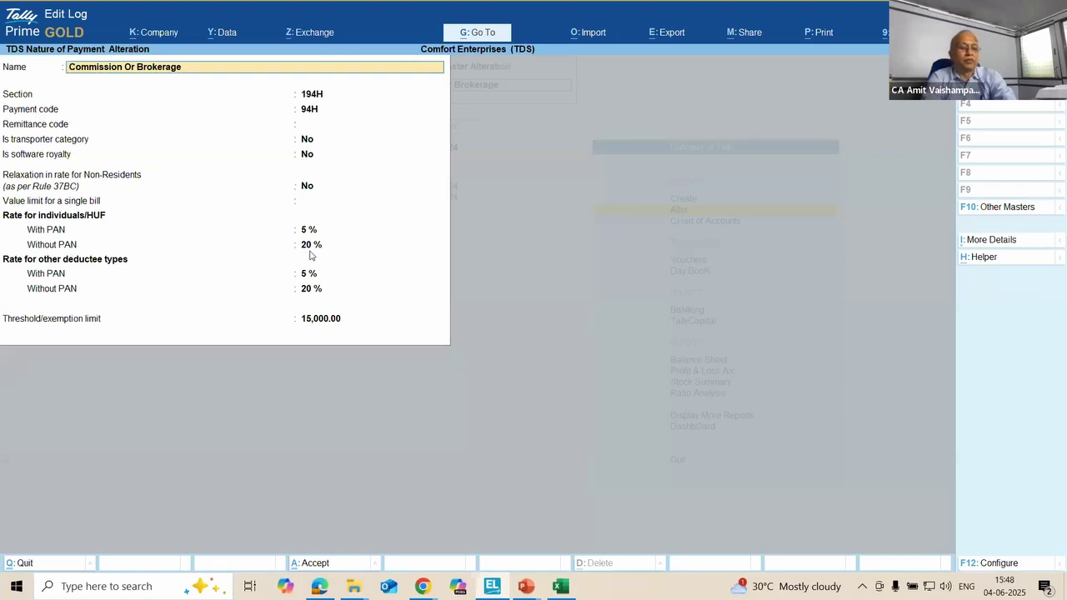
pyautogui.press('BackSpace')
pyautogui.press('Escape')
pyautogui.press('y')
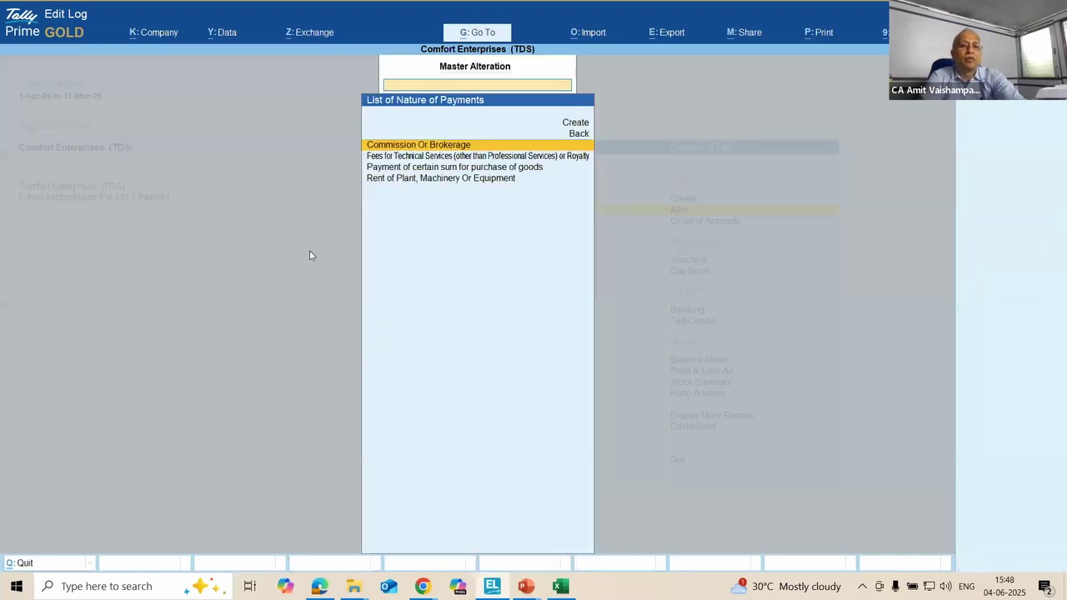
pyautogui.press('Escape')
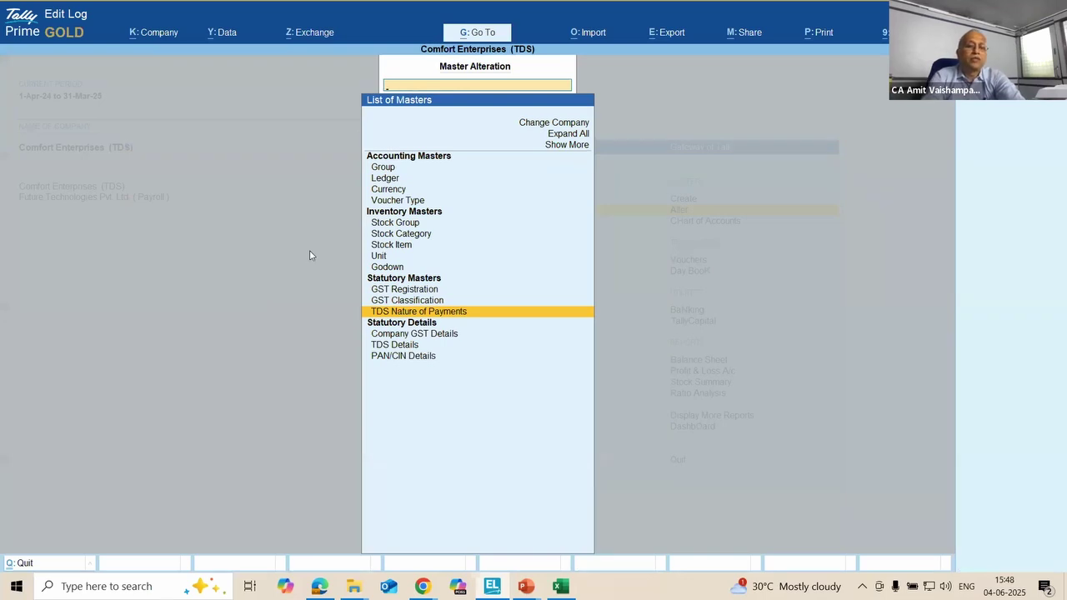
# Step: Open the Mayur Agency ledger, examine its TDS deductee settings and PAN/IT No. field, and close it without changes
pyautogui.press('Up')
pyautogui.press('Up')
pyautogui.press('Up')
pyautogui.press('Up')
pyautogui.press('Up')
pyautogui.press('Up')
pyautogui.press('Up')
pyautogui.press('Up')
pyautogui.press('Up')
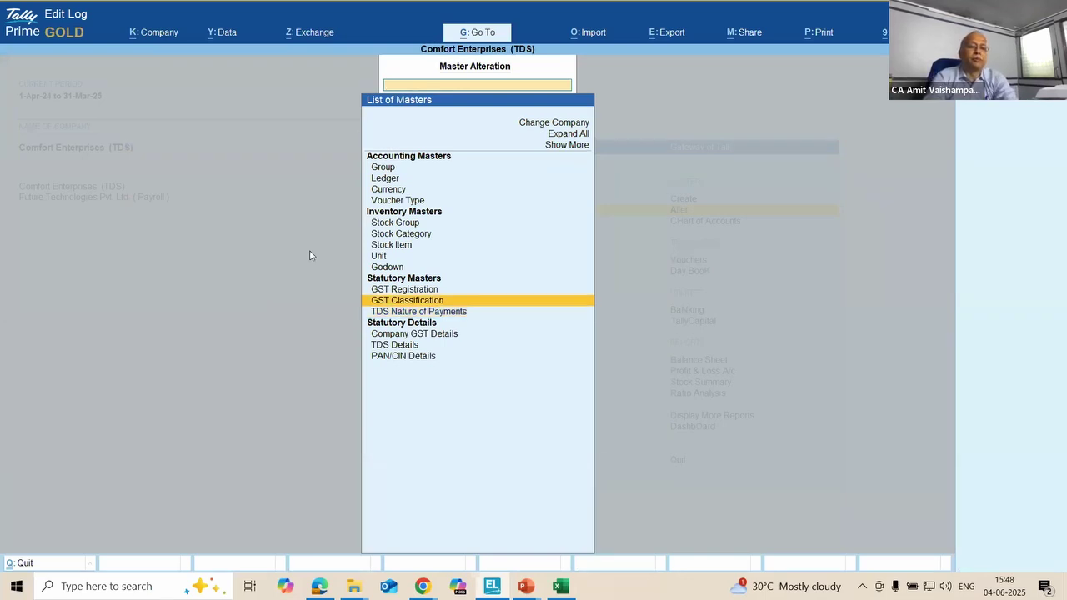
pyautogui.press('Up')
pyautogui.press('Up')
pyautogui.press('Up')
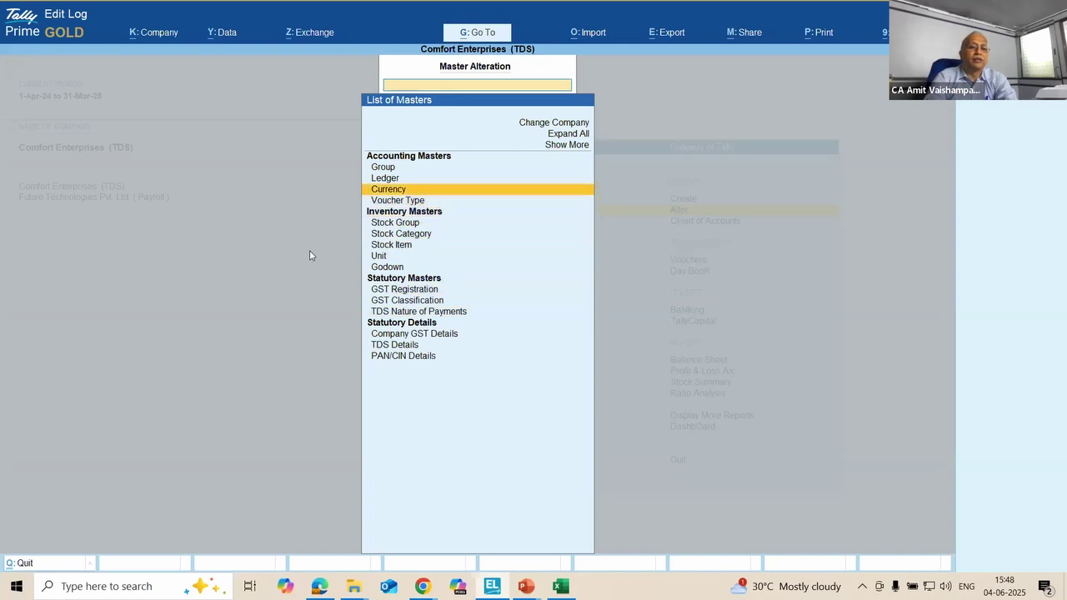
pyautogui.press('Return')
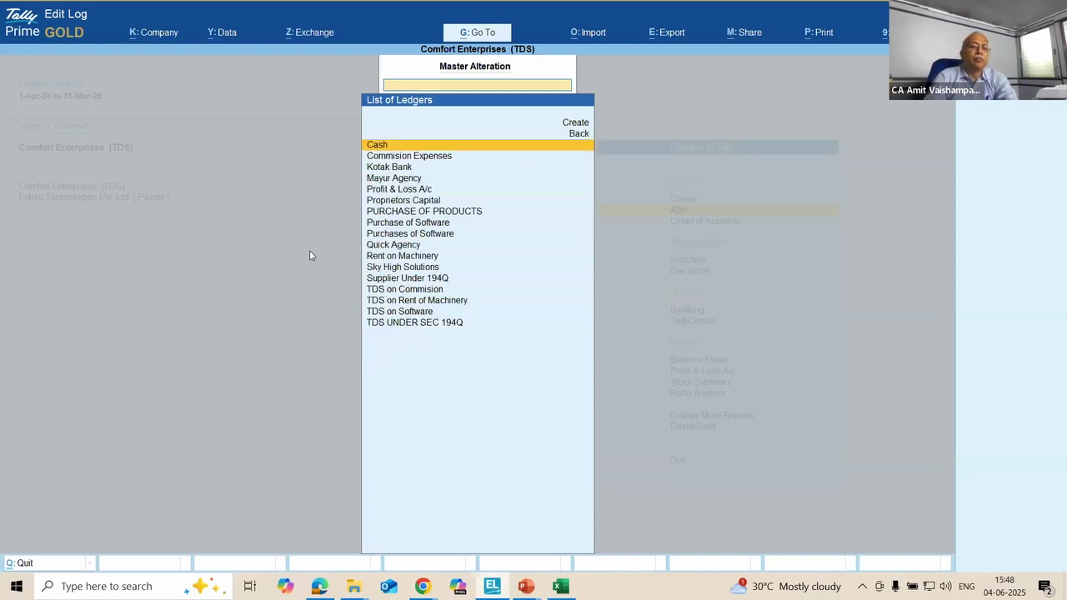
pyautogui.press('Down')
pyautogui.press('Down')
pyautogui.press('Down')
pyautogui.press('Return')
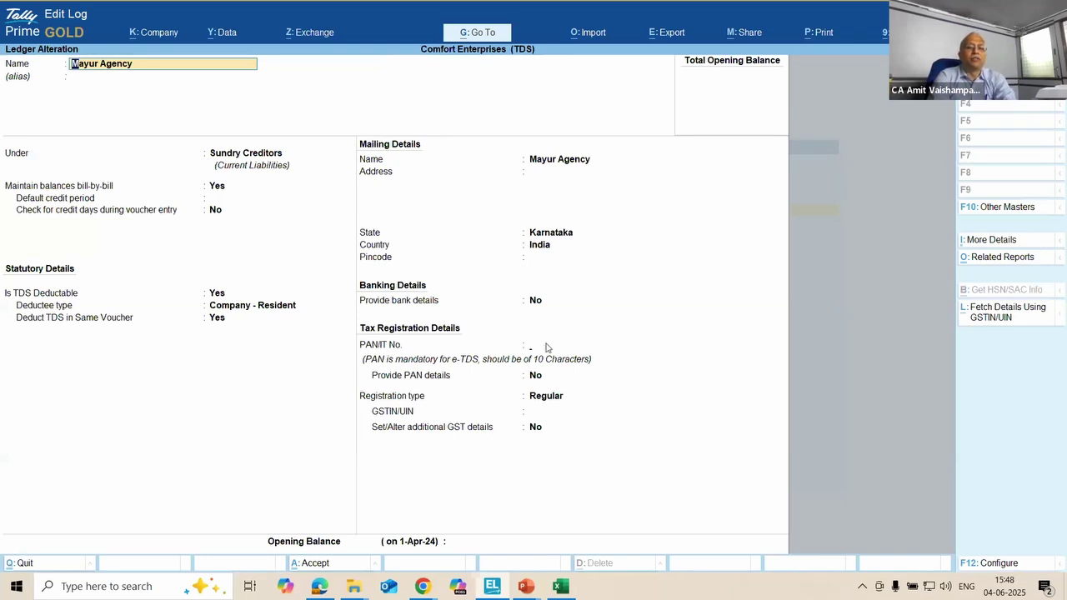
pyautogui.click(547, 345)
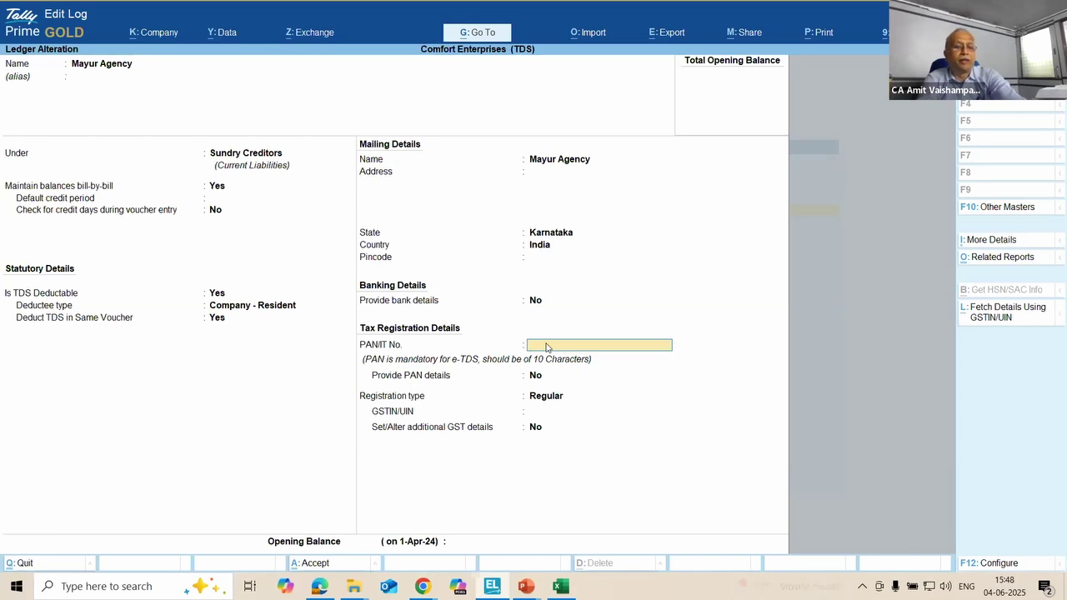
pyautogui.press('Escape')
pyautogui.press('Return')
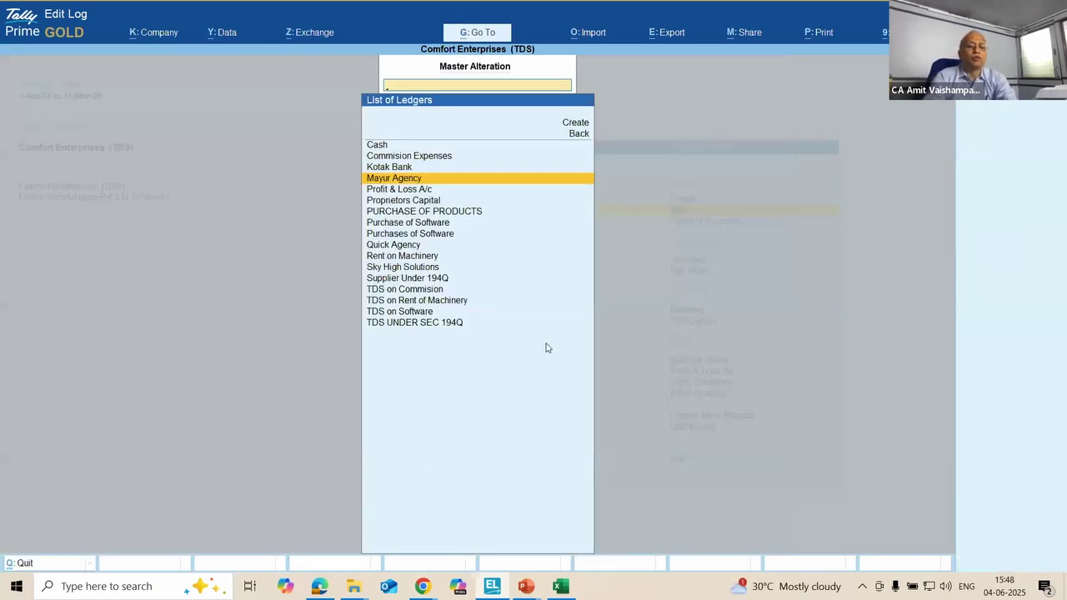
# Step: Open the TDS on Commision ledger, check its duty type and nature of payment, and return to the Gateway of Tally without changes
pyautogui.press('Down')
pyautogui.press('Down')
pyautogui.press('Down')
pyautogui.press('Down')
pyautogui.press('Down')
pyautogui.press('Down')
pyautogui.press('Down')
pyautogui.press('Down')
pyautogui.press('Down')
pyautogui.press('Down')
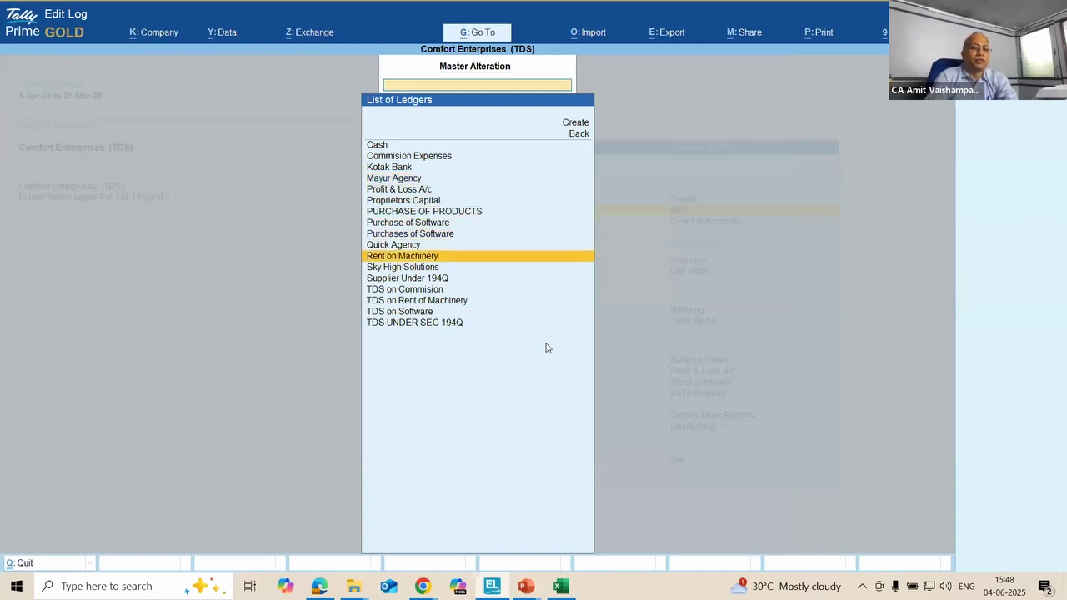
pyautogui.press('Return')
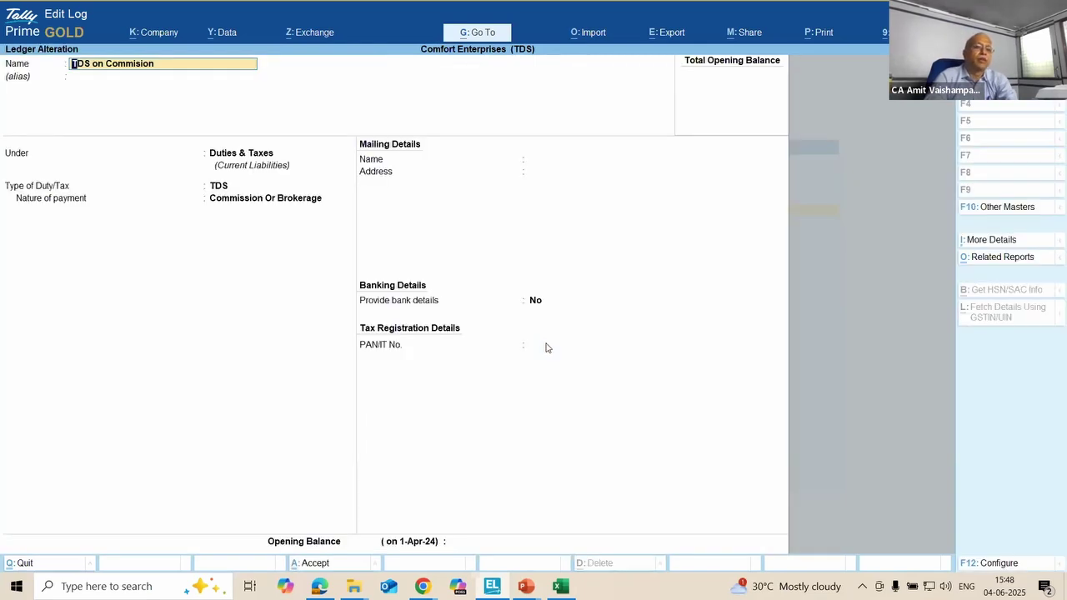
pyautogui.press('Return')
pyautogui.press('Return')
pyautogui.press('Return')
pyautogui.press('Return')
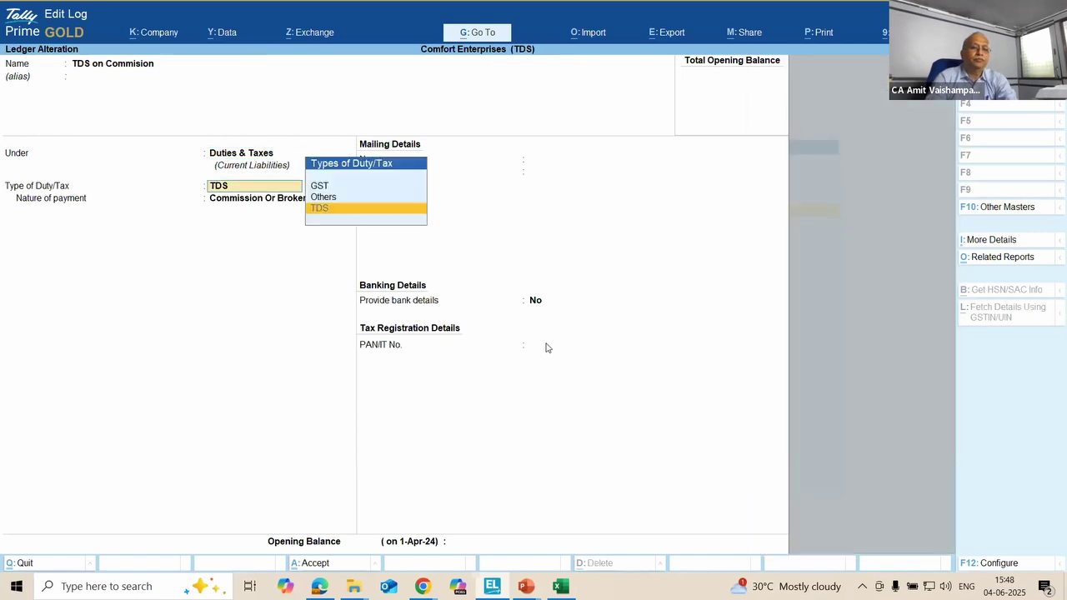
pyautogui.press('BackSpace')
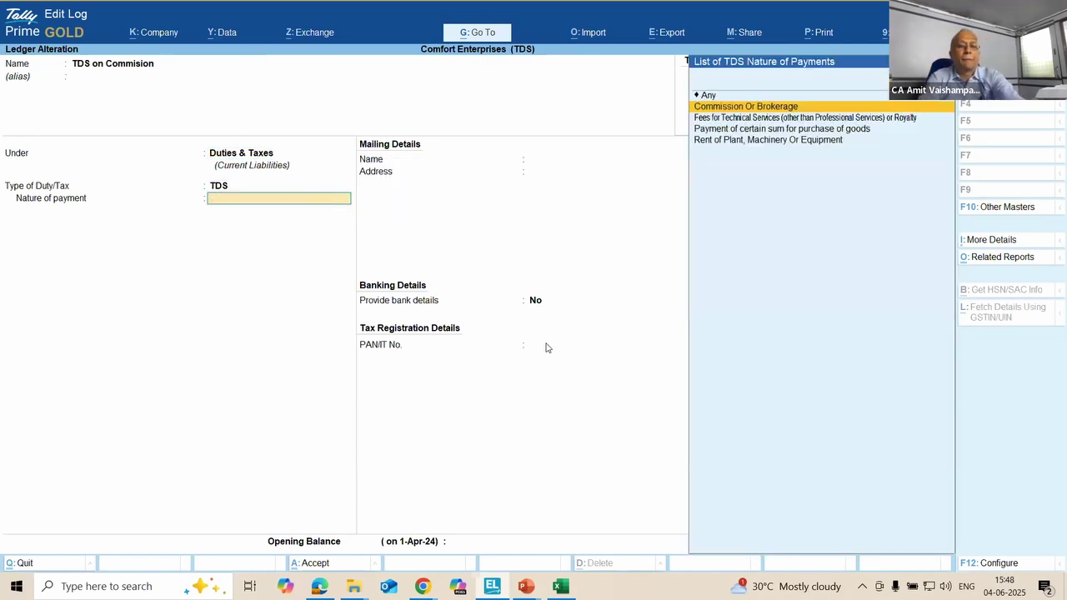
pyautogui.press('Escape')
pyautogui.press('Escape')
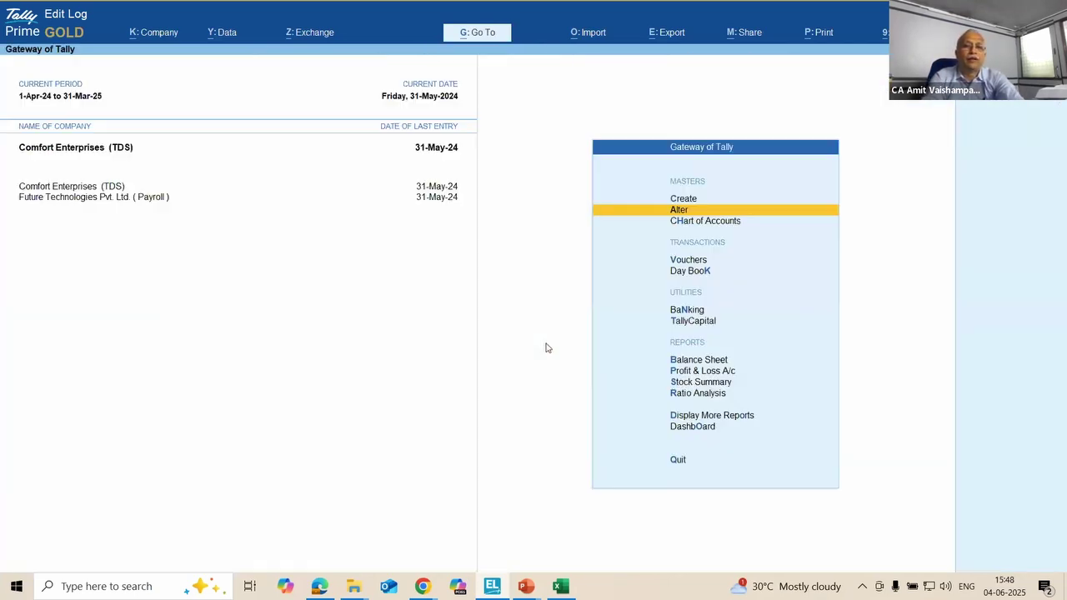
# Step: Open the Day Book and widen its period to begin from 1-Apr-24
pyautogui.press('Down')
pyautogui.press('Down')
pyautogui.press('Down')
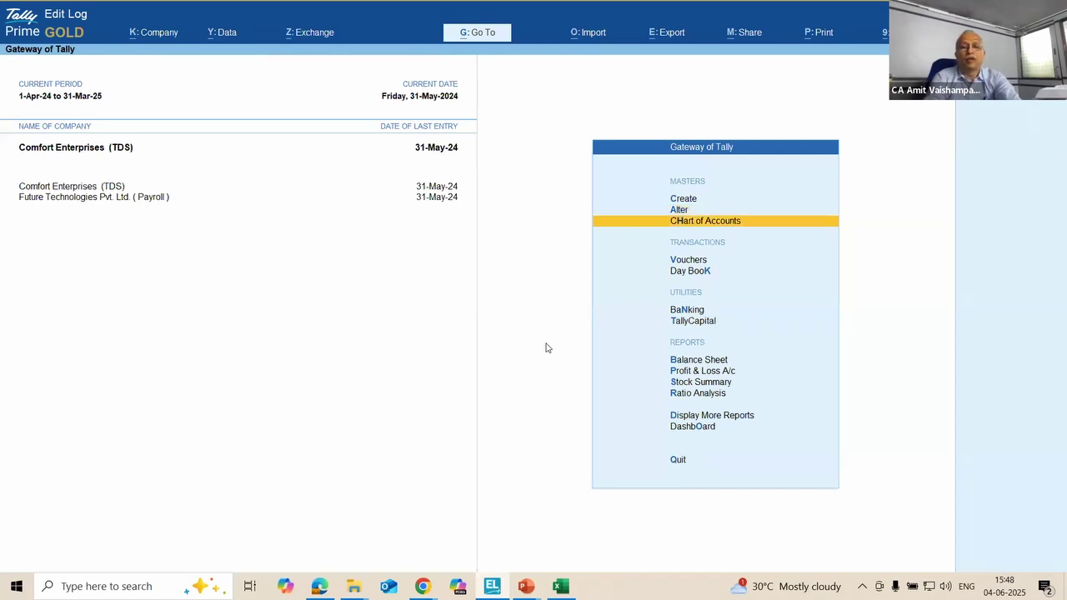
pyautogui.press('Return')
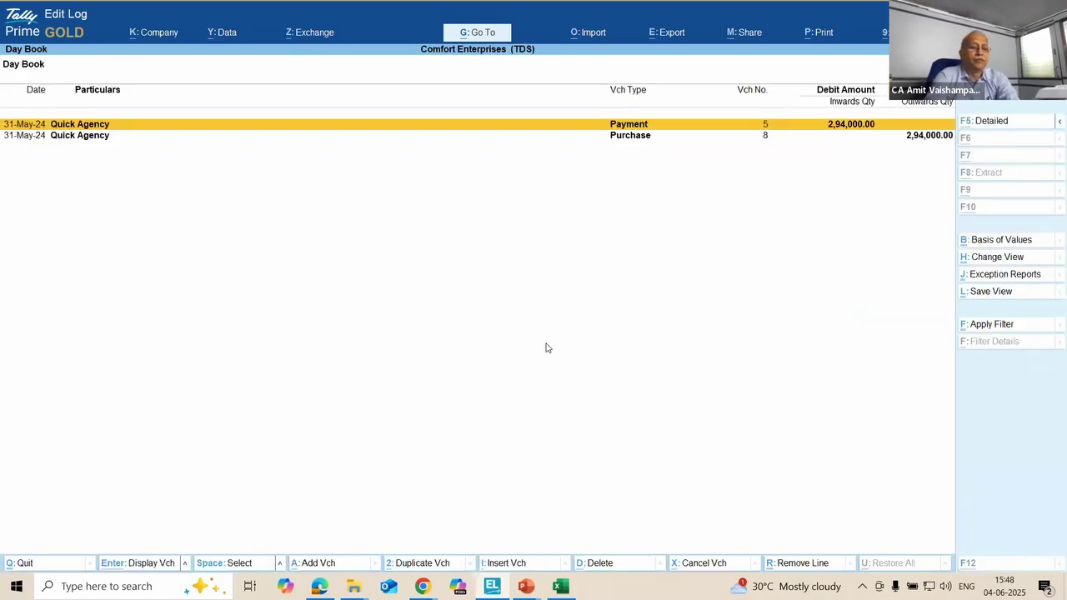
pyautogui.hotkey('alt', 'F2')
pyautogui.press('space')
pyautogui.press('Return')
pyautogui.press('space')
pyautogui.press('Return')
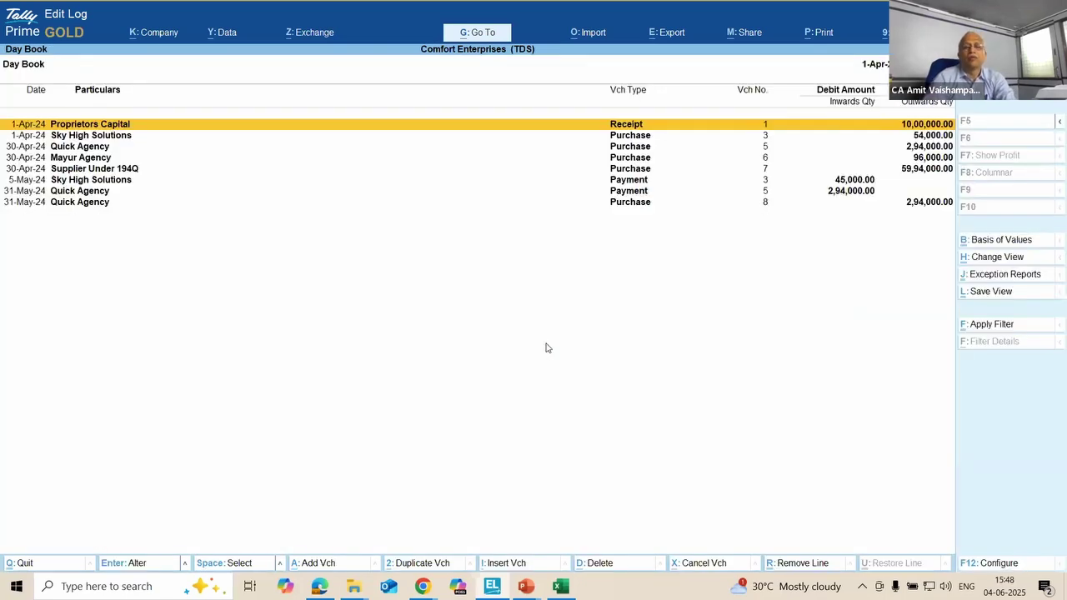
# Step: Open the Mayur Agency purchase voucher, review its commission and TDS deduction lines, and return to the Gateway of Tally
pyautogui.press('Down')
pyautogui.press('Down')
pyautogui.press('Down')
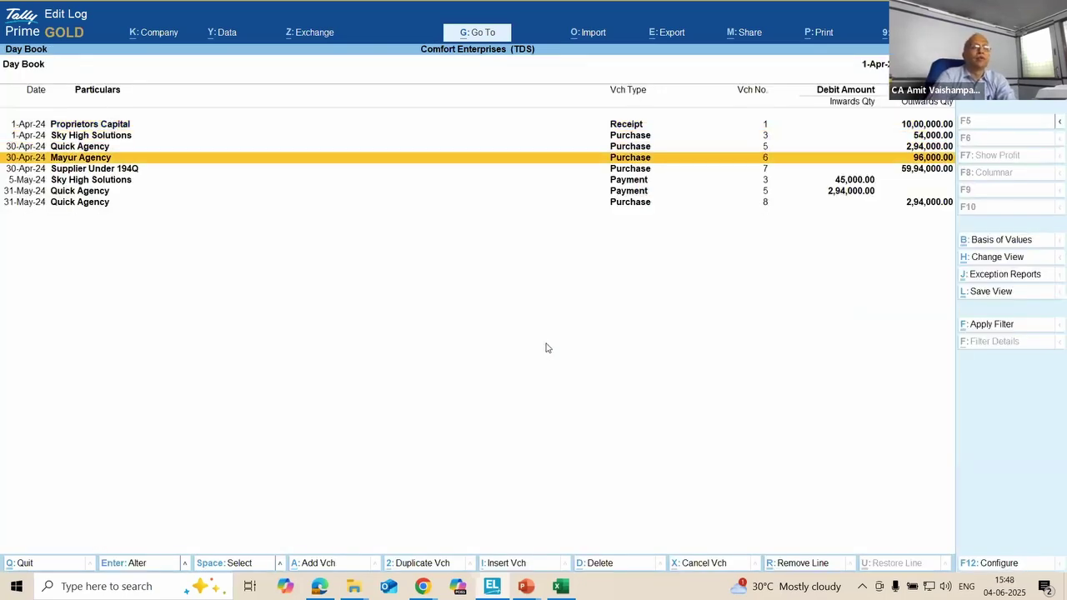
pyautogui.press('Return')
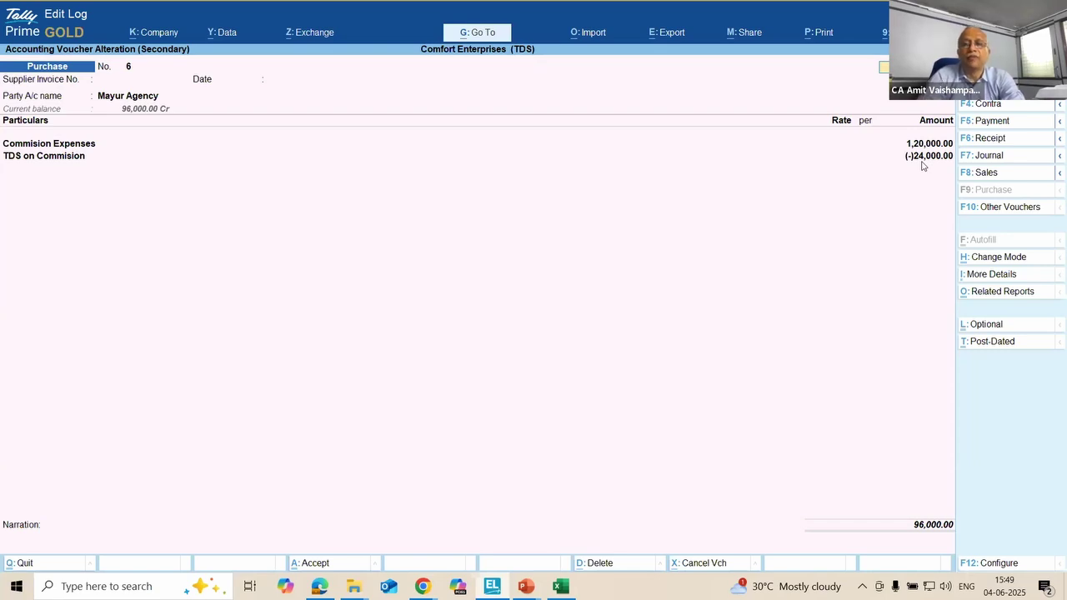
pyautogui.press('Escape')
pyautogui.press('Return')
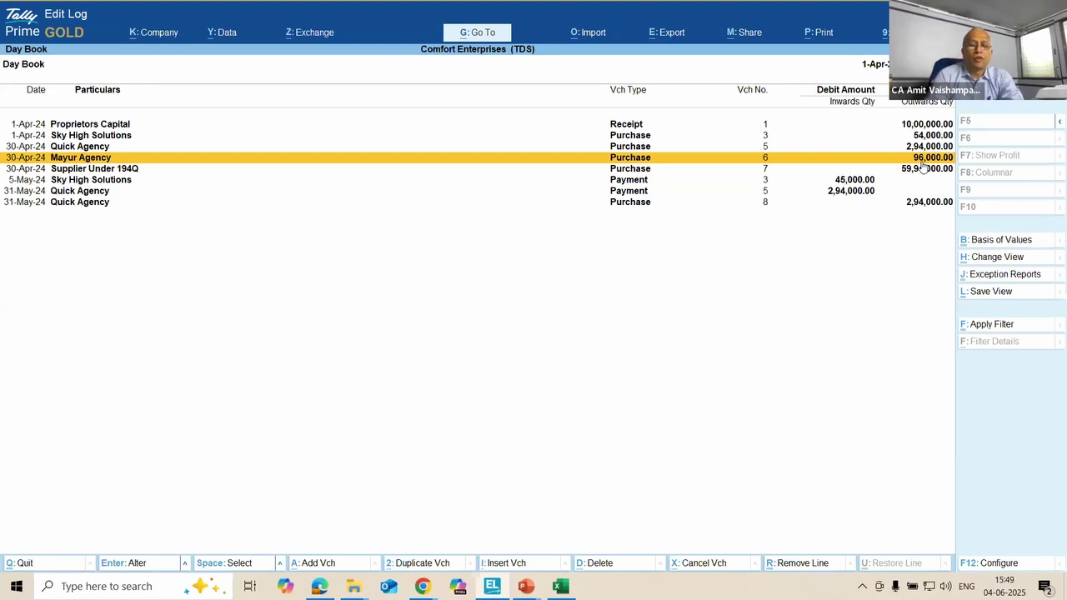
pyautogui.press('Down')
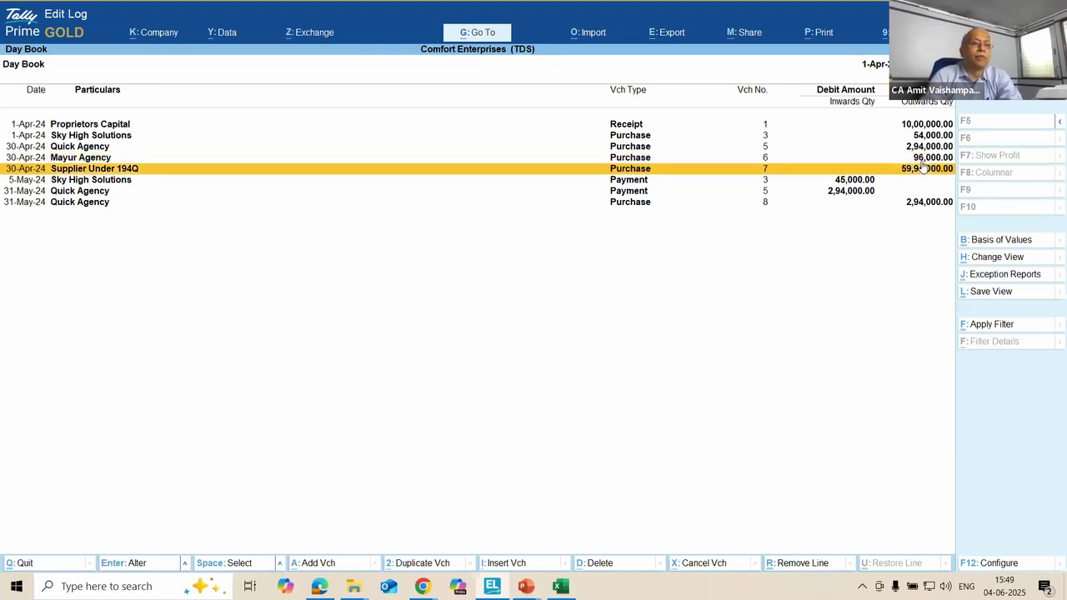
pyautogui.press('Escape')
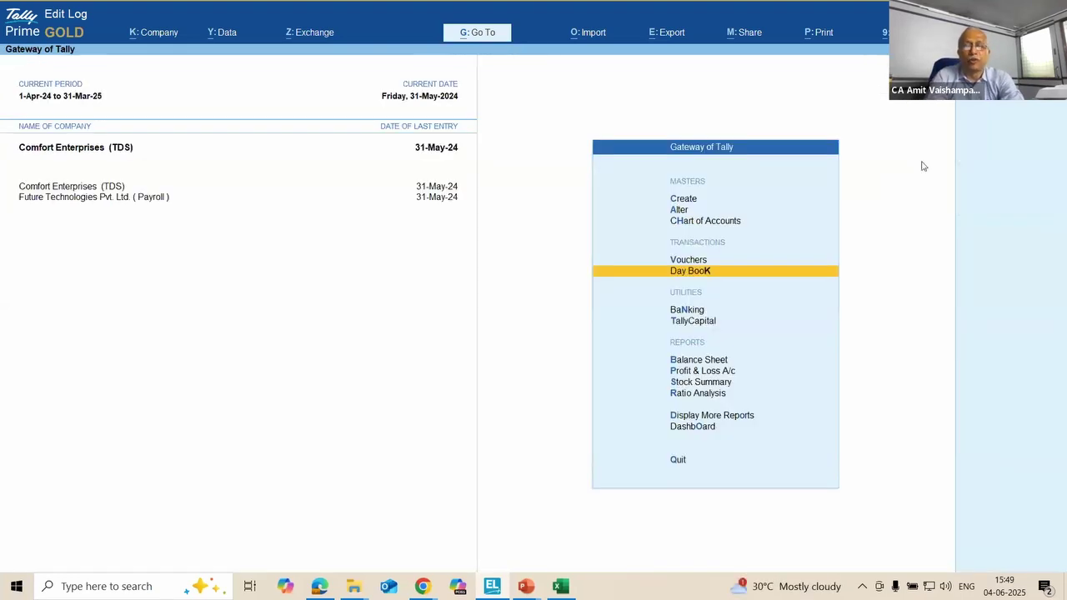
# Step: Review the section and with/without PAN rates of the Payment of certain sum for purchase of goods TDS nature of payment, discarding any edits
pyautogui.press('Up')
pyautogui.press('Up')
pyautogui.press('Up')
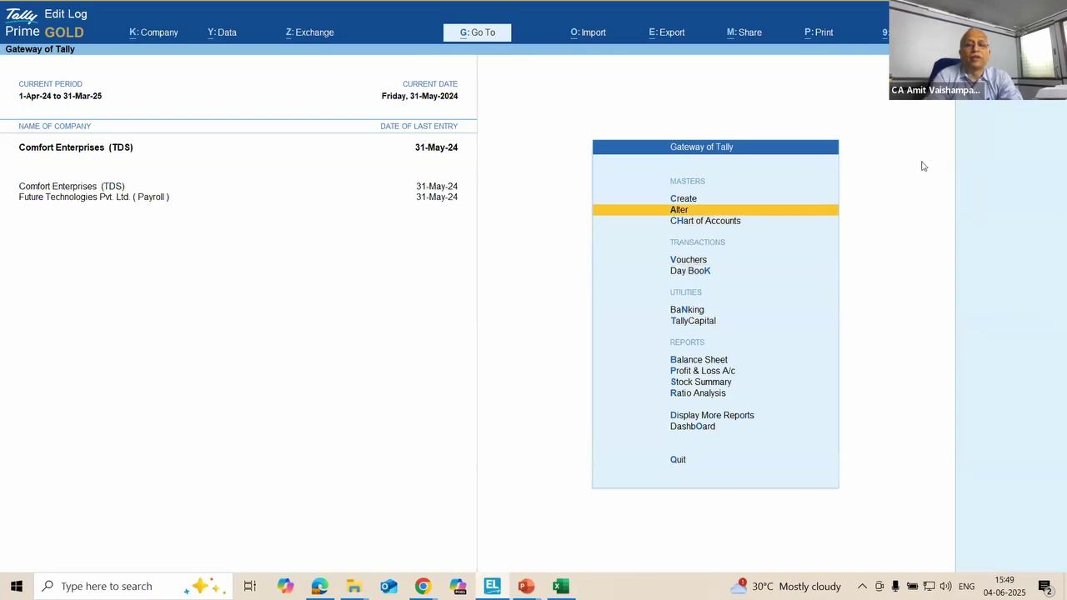
pyautogui.press('Return')
pyautogui.press('Down')
pyautogui.press('Down')
pyautogui.press('Down')
pyautogui.press('Down')
pyautogui.press('Down')
pyautogui.press('Down')
pyautogui.press('Down')
pyautogui.press('Down')
pyautogui.press('Down')
pyautogui.press('Down')
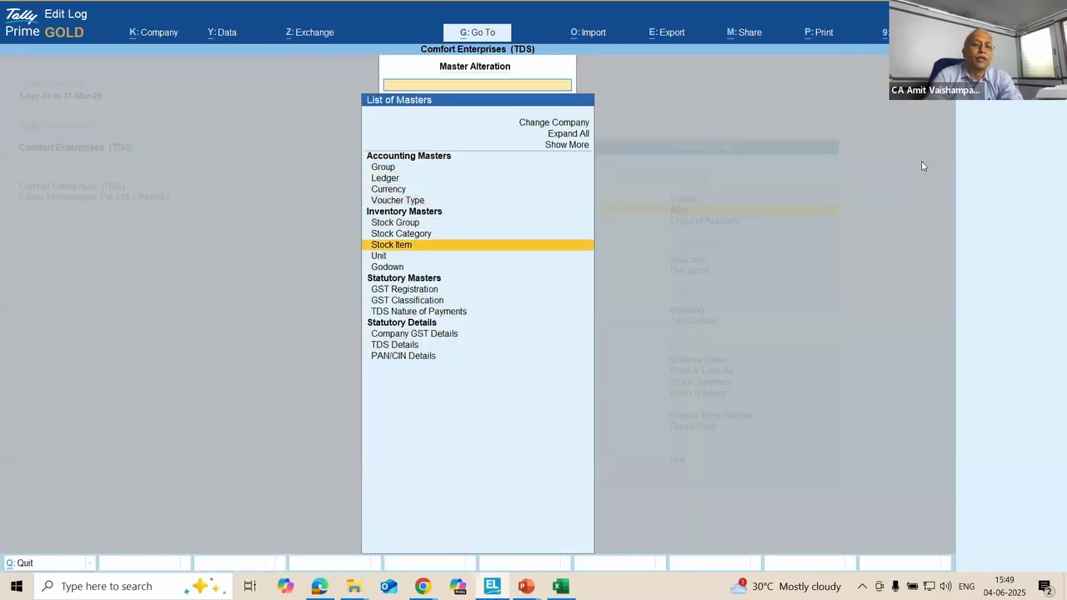
pyautogui.press('Down')
pyautogui.press('Return')
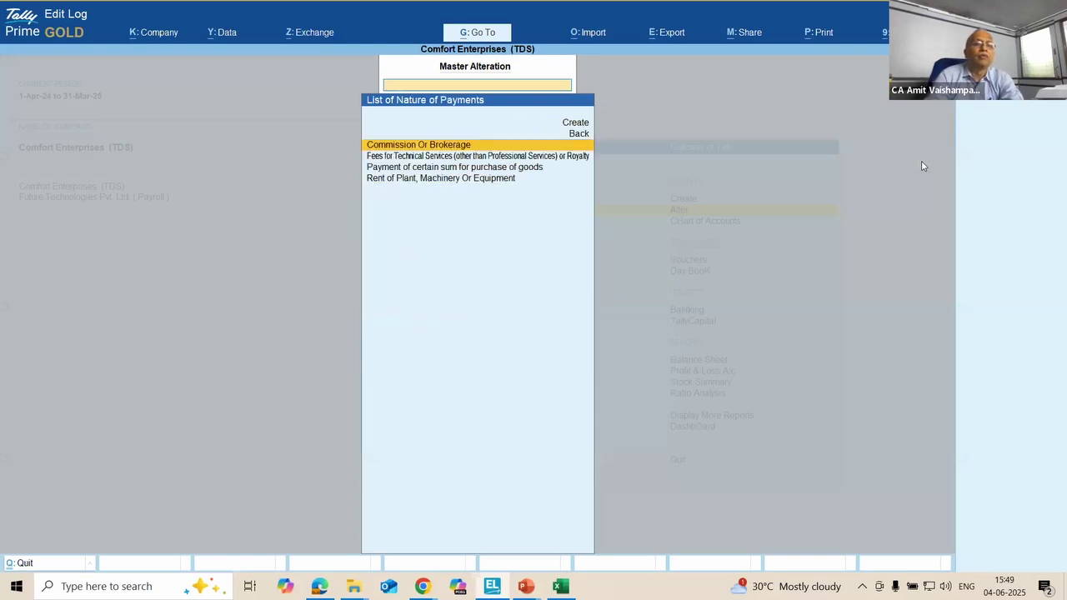
pyautogui.press('Down')
pyautogui.press('Down')
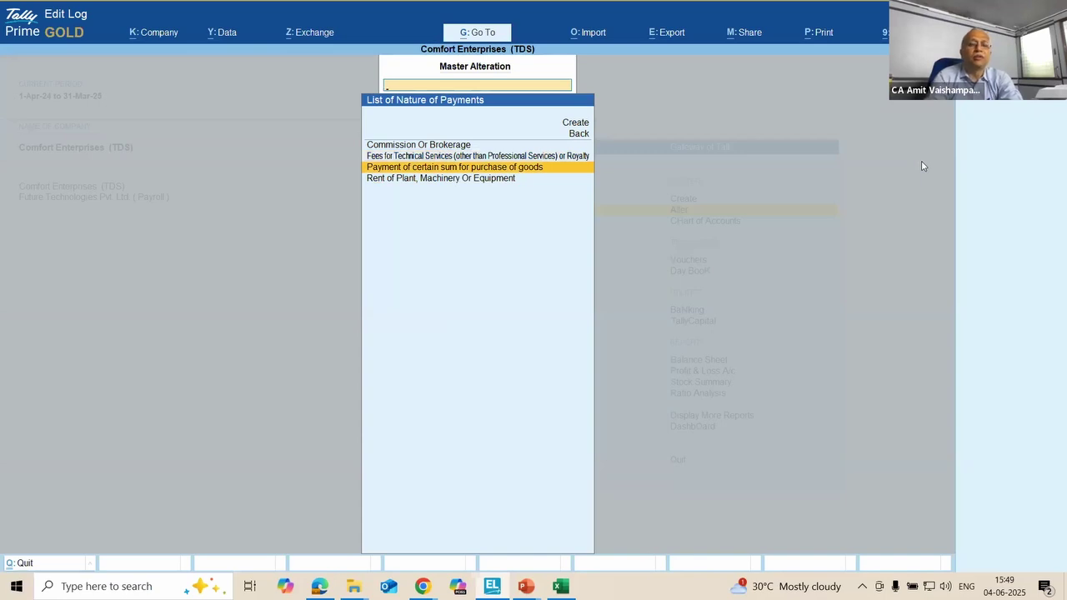
pyautogui.press('Return')
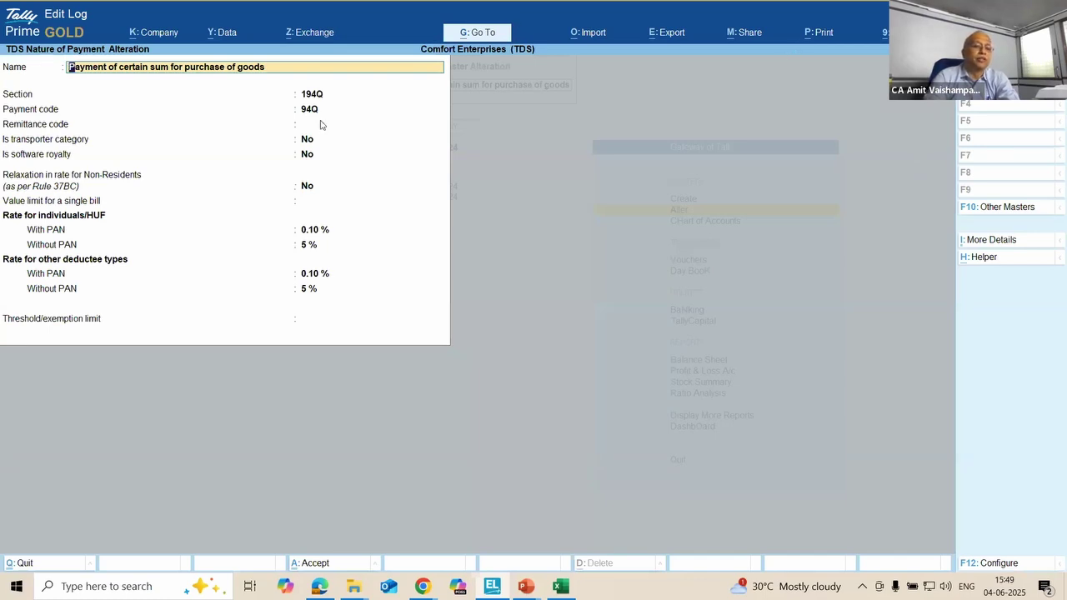
pyautogui.click(325, 248)
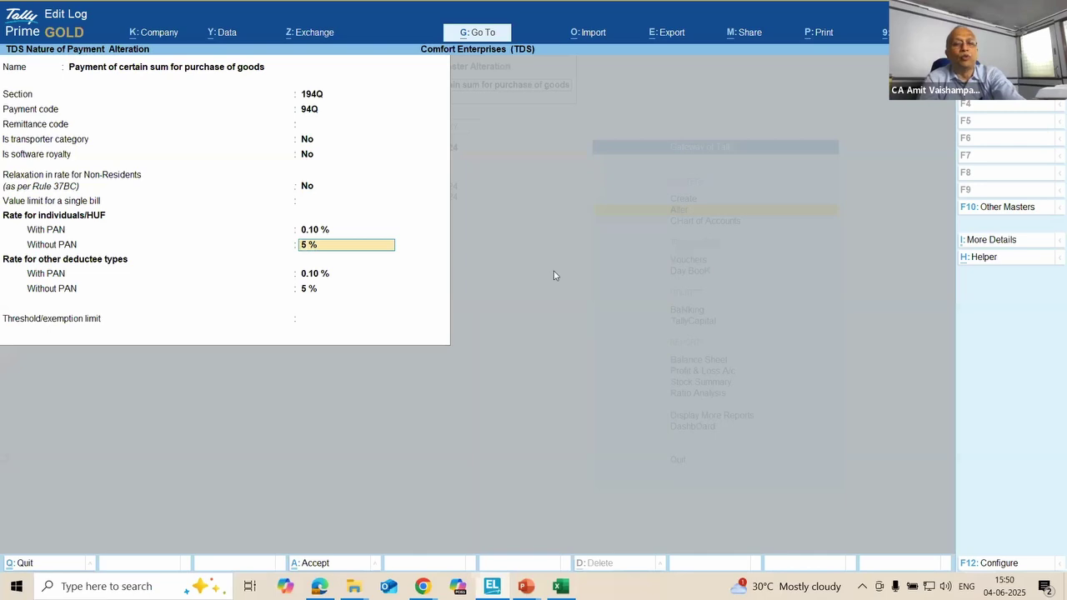
pyautogui.press('BackSpace')
pyautogui.press('Escape')
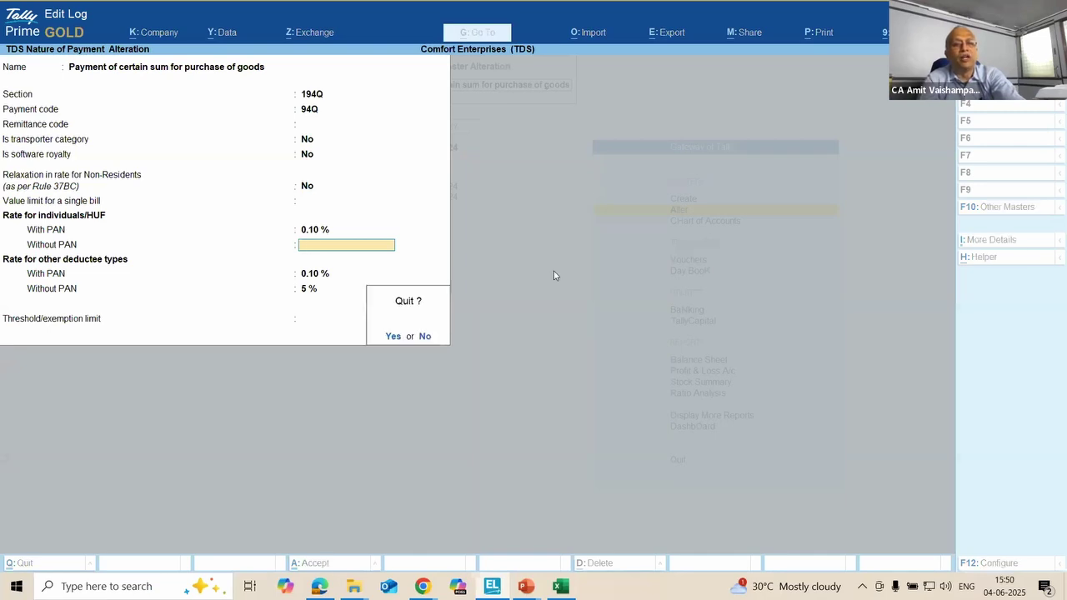
pyautogui.press('y')
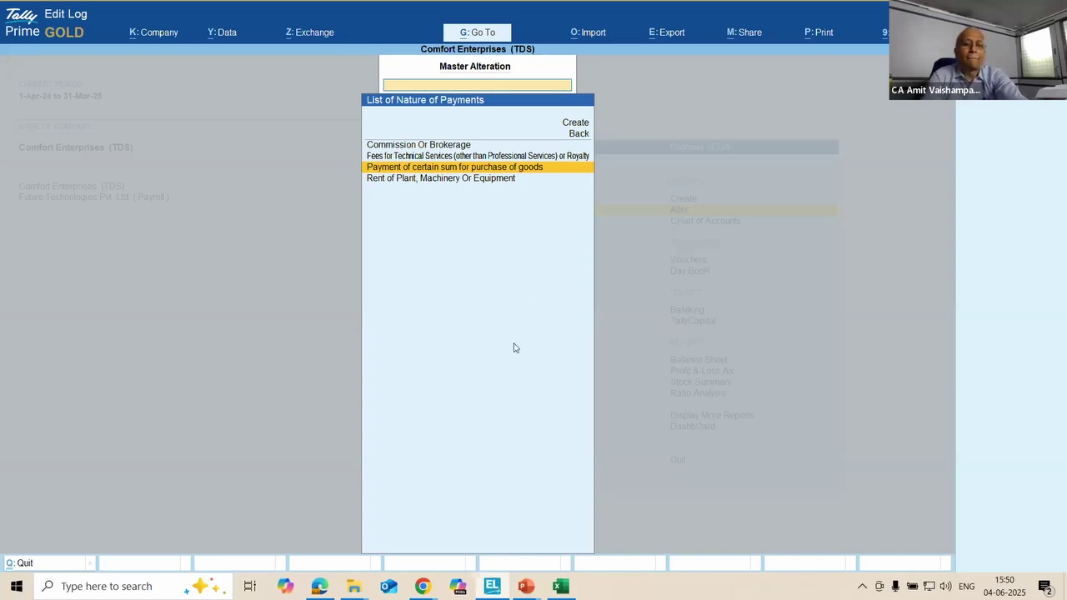
pyautogui.press('Escape')
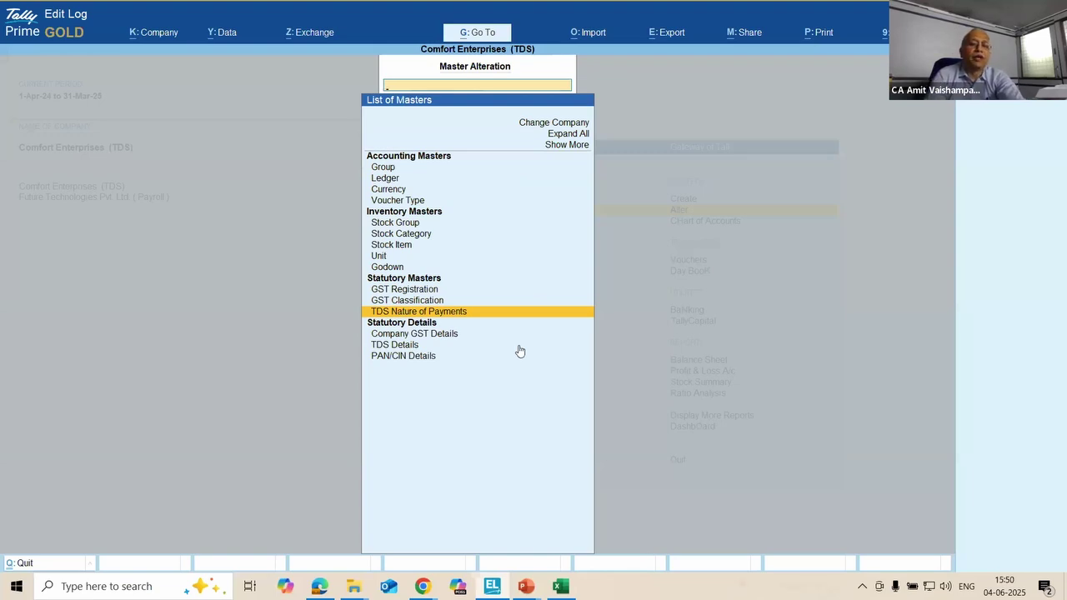
# Step: Open the Supplier Under 194Q ledger, examine its TDS deductee type and PAN field, and return to the Gateway of Tally without saving
pyautogui.press('Up')
pyautogui.press('Up')
pyautogui.press('Up')
pyautogui.press('Up')
pyautogui.press('Up')
pyautogui.press('Up')
pyautogui.press('Up')
pyautogui.press('Up')
pyautogui.press('Up')
pyautogui.press('Up')
pyautogui.press('Up')
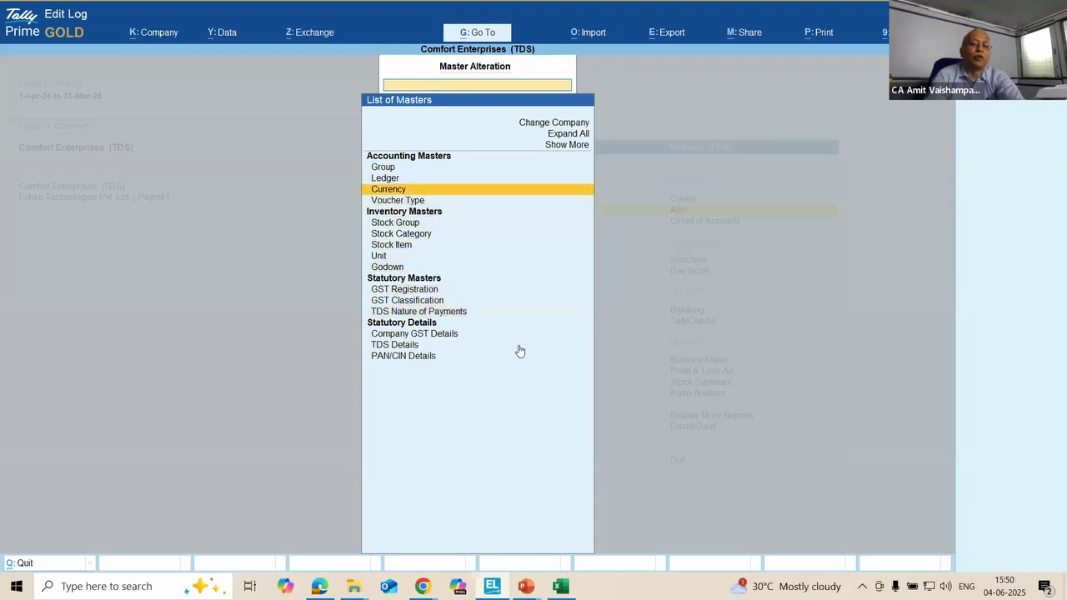
pyautogui.press('Up')
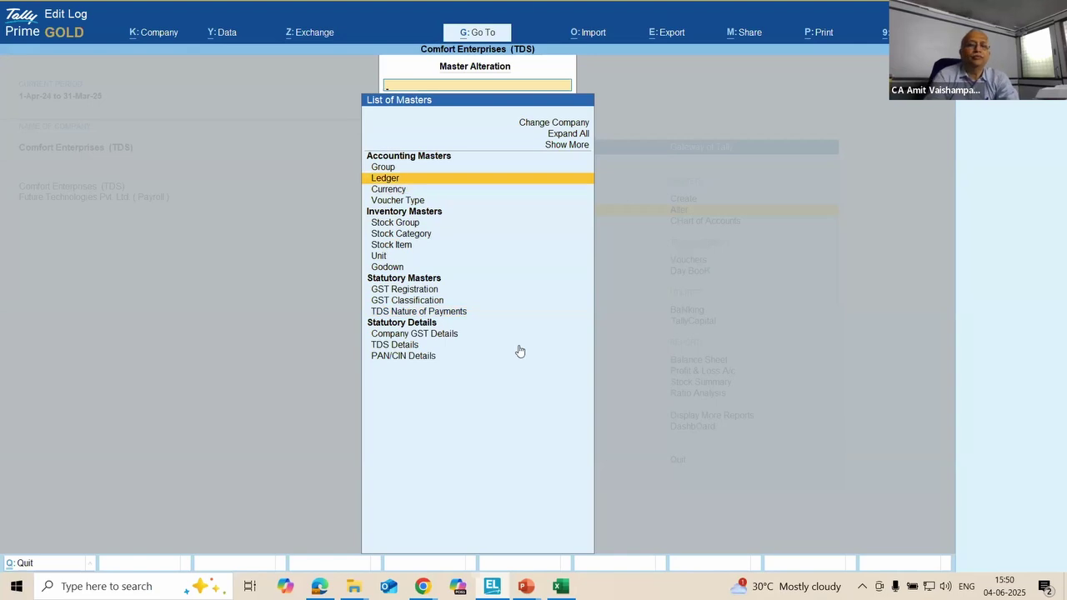
pyautogui.press('Return')
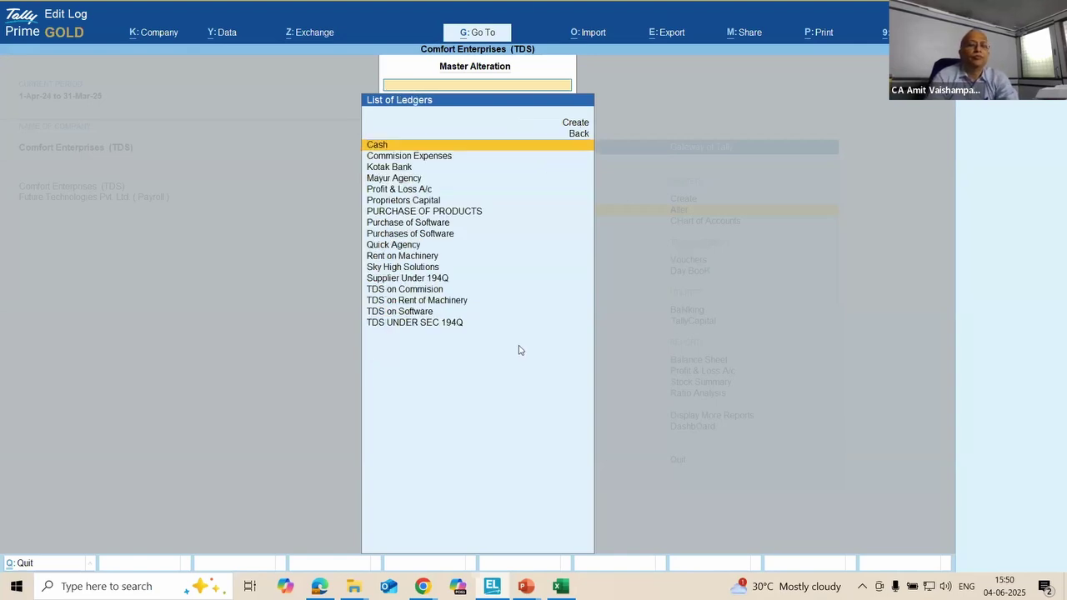
pyautogui.press('Down')
pyautogui.press('Down')
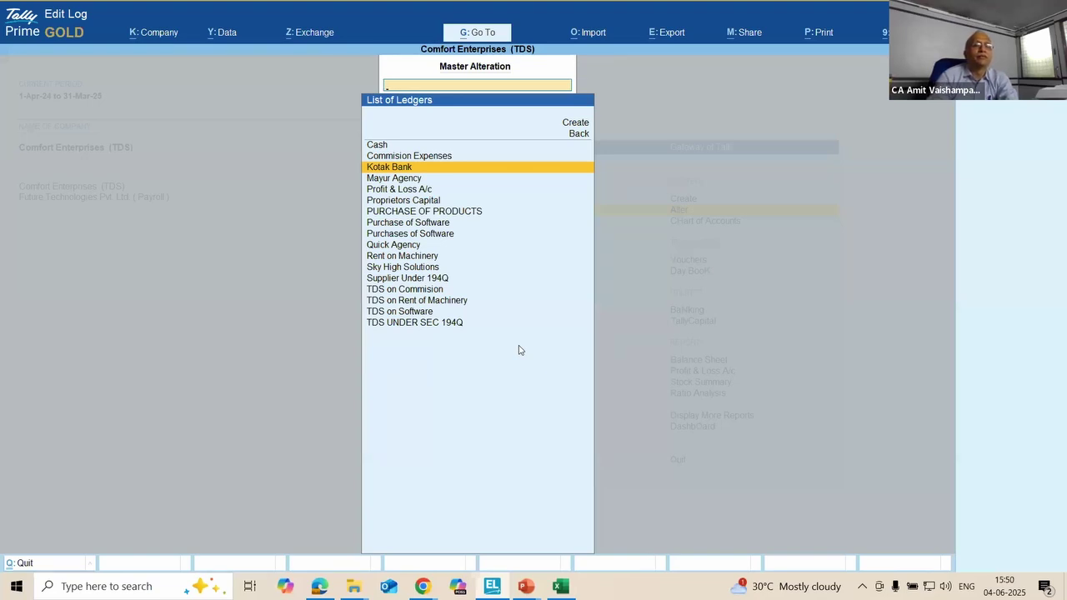
pyautogui.press('Down')
pyautogui.press('Down')
pyautogui.press('Down')
pyautogui.press('Down')
pyautogui.press('Down')
pyautogui.press('Down')
pyautogui.press('Down')
pyautogui.press('Down')
pyautogui.press('Down')
pyautogui.press('Down')
pyautogui.press('Down')
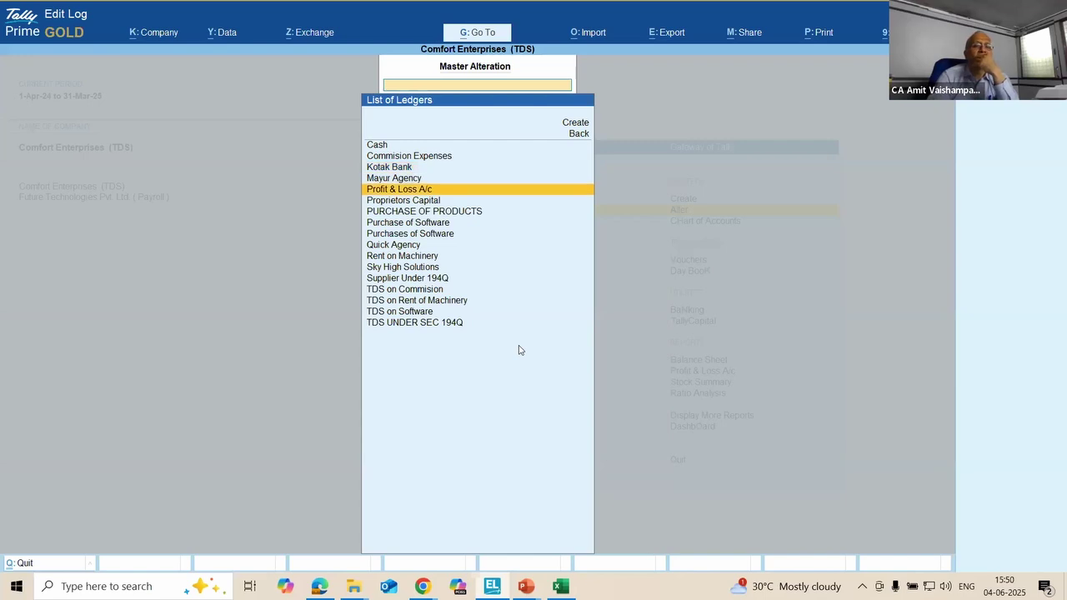
pyautogui.press('Up')
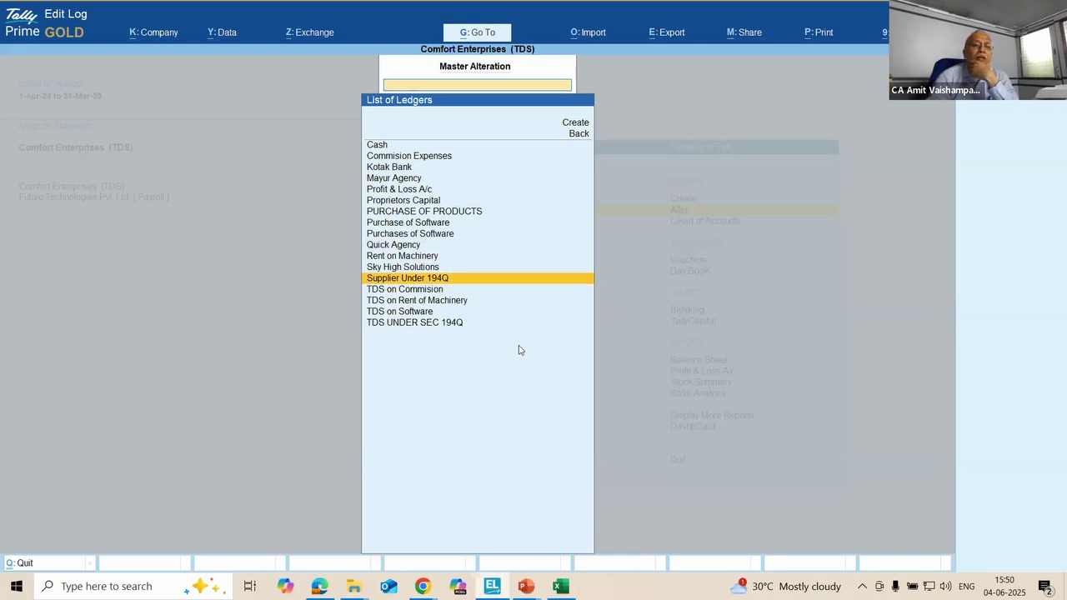
pyautogui.press('Return')
pyautogui.press('Return')
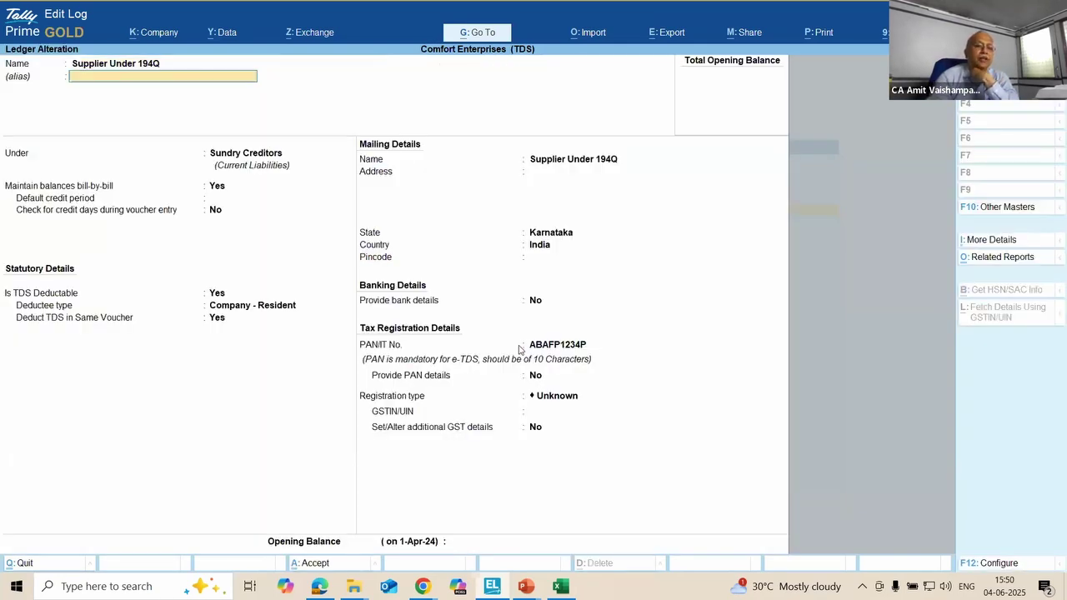
pyautogui.press('Return')
pyautogui.press('Return')
pyautogui.press('Return')
pyautogui.press('Return')
pyautogui.press('Return')
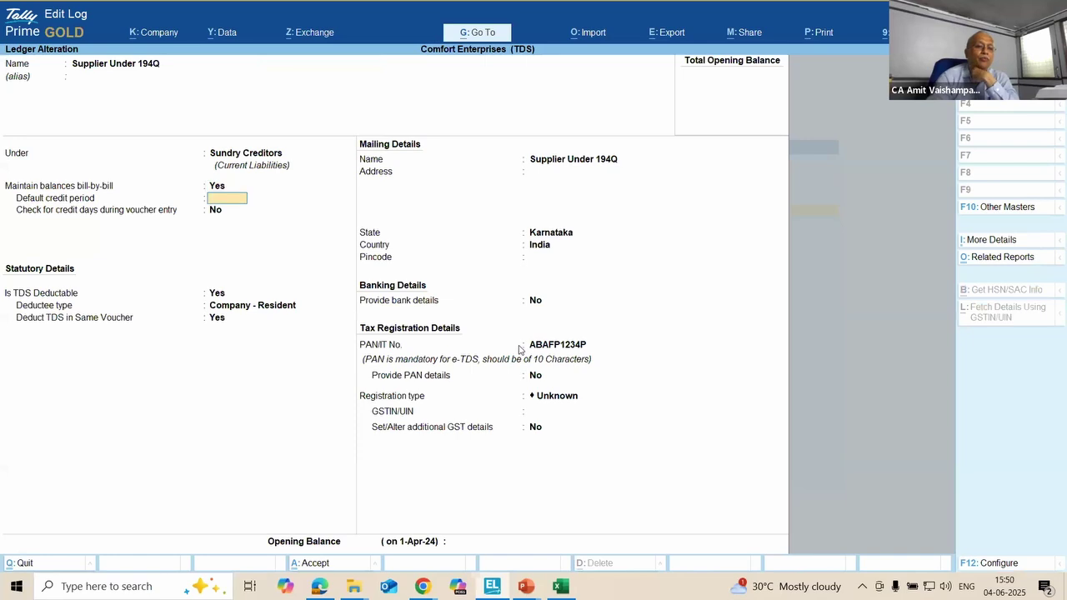
pyautogui.press('Return')
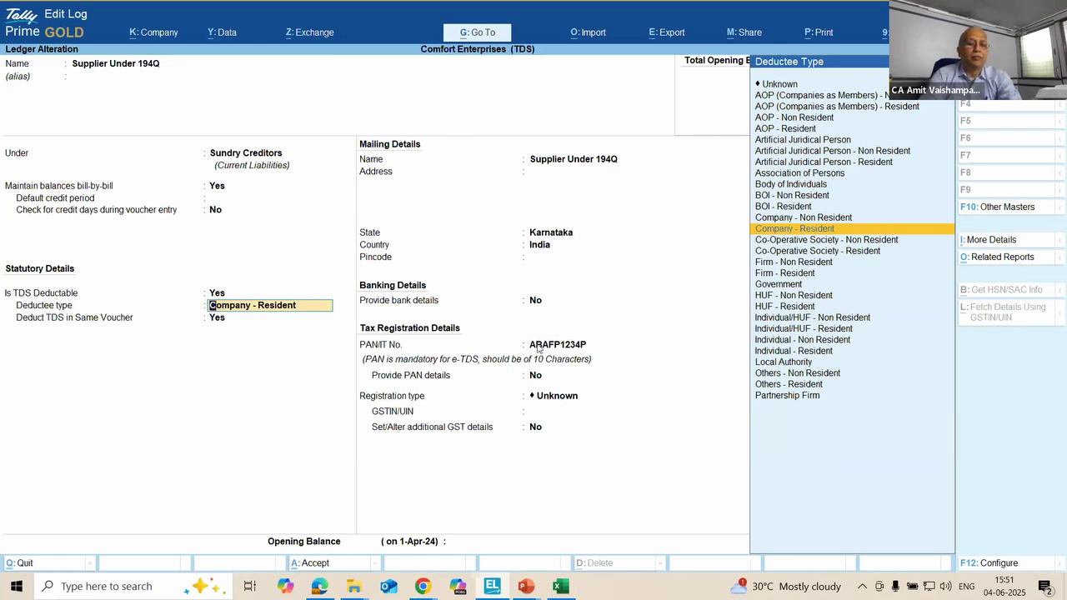
pyautogui.press('BackSpace')
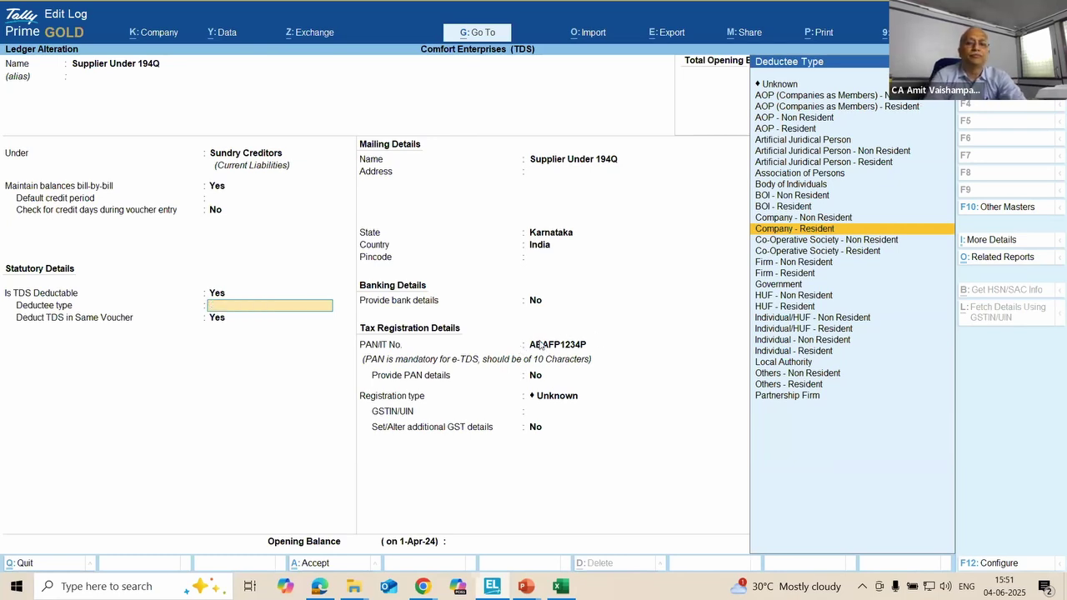
pyautogui.press('Escape')
pyautogui.press('y')
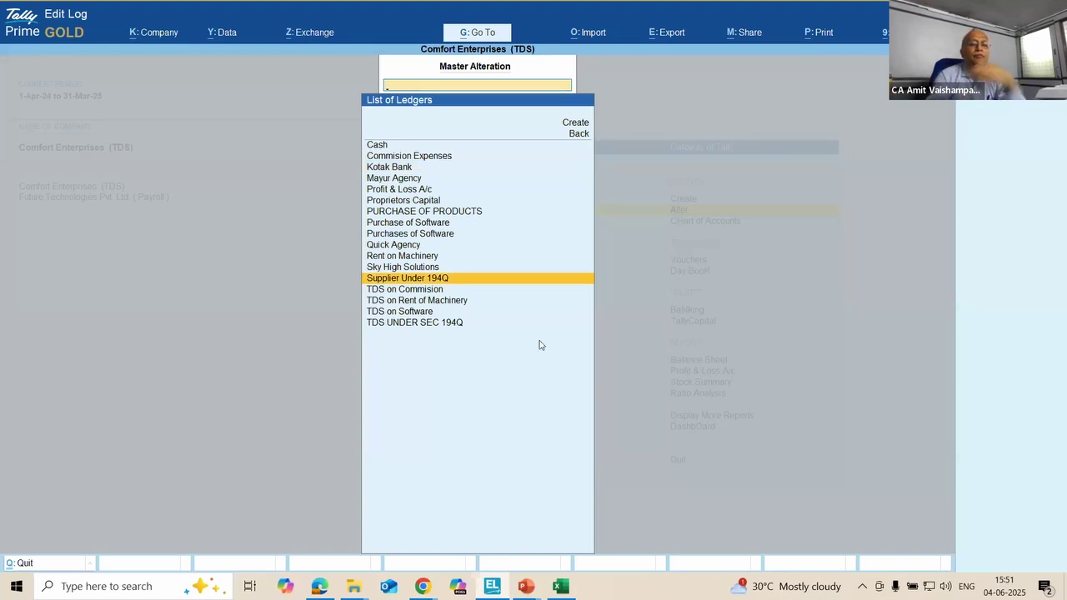
pyautogui.press('Escape')
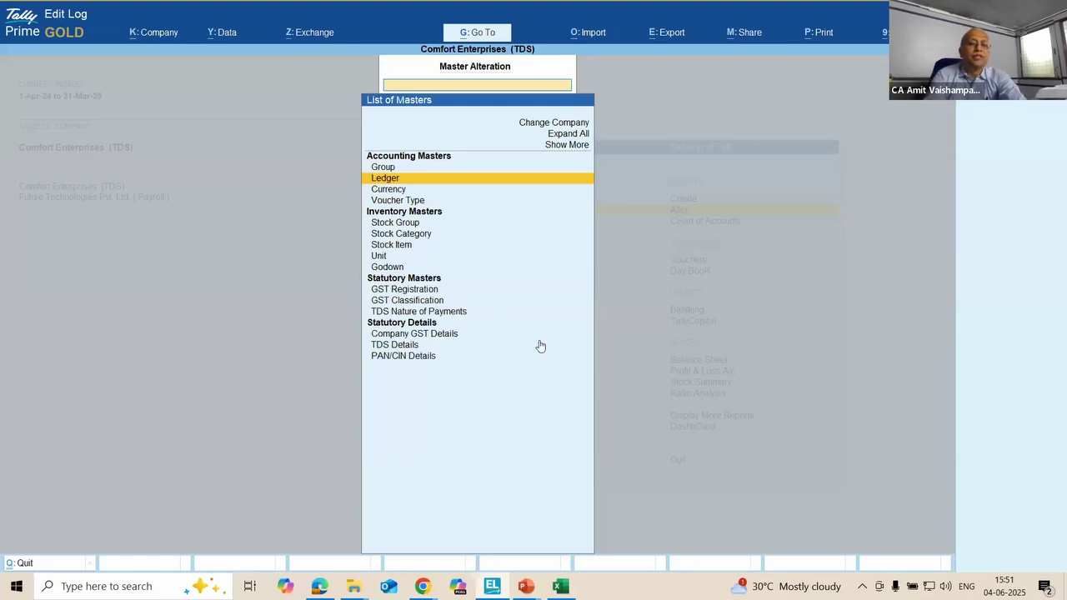
pyautogui.press('Escape')
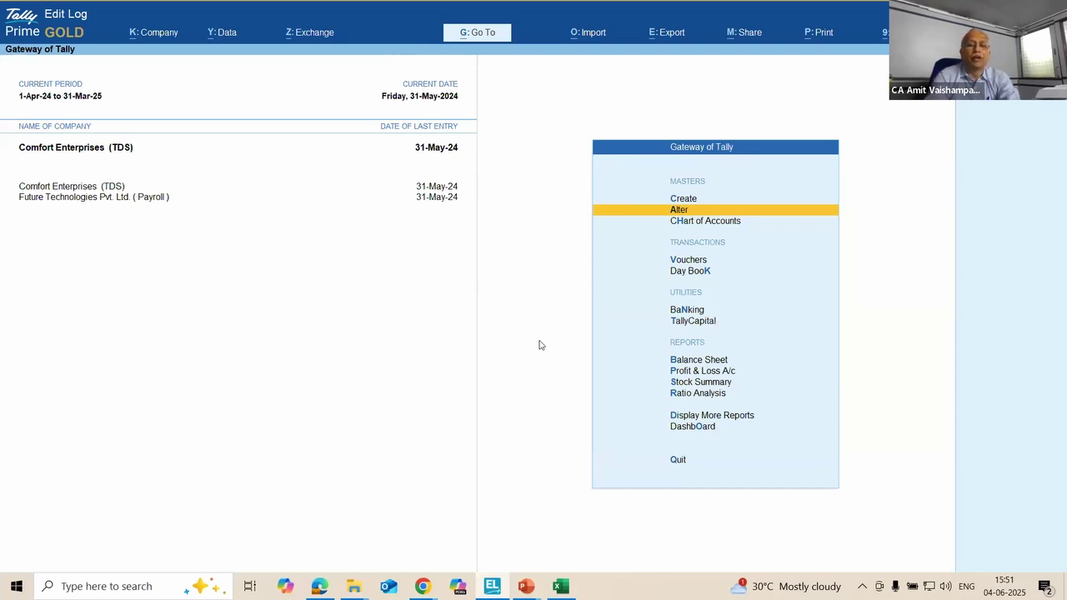
# Step: Open the stock item ITEM FOR 194Q for alteration
pyautogui.press('Return')
pyautogui.press('Down')
pyautogui.press('Down')
pyautogui.press('Down')
pyautogui.press('Down')
pyautogui.press('Down')
pyautogui.press('Down')
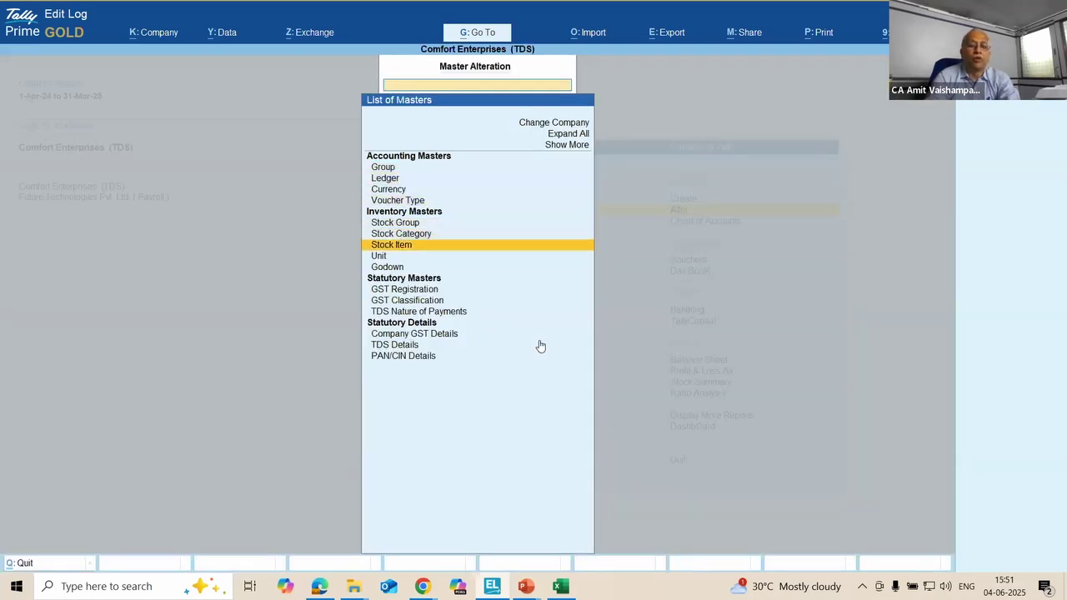
pyautogui.press('Return')
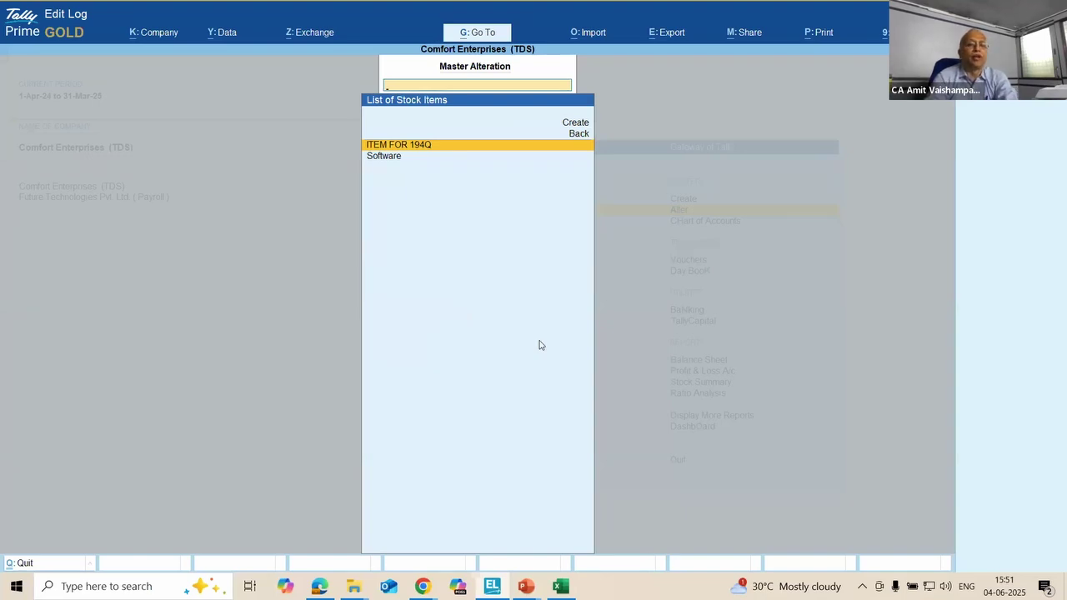
pyautogui.press('Return')
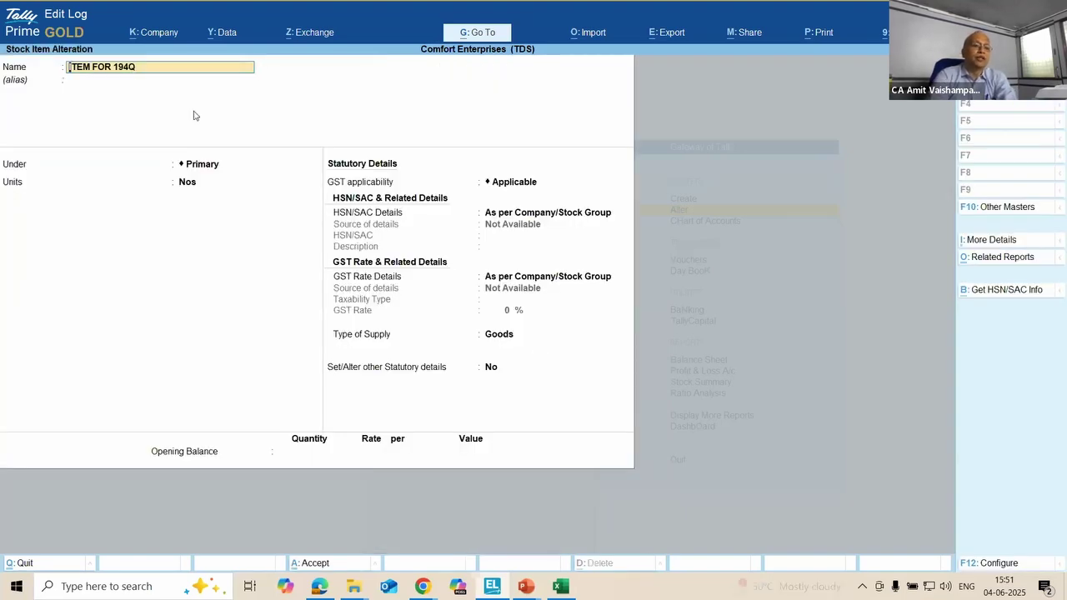
# Step: Enable the item's TDS details with nature of payment Payment of certain sum for purchase of goods at 0.10, save, and return to the Gateway
pyautogui.click(493, 368)
pyautogui.write('Y')
pyautogui.press('Return')
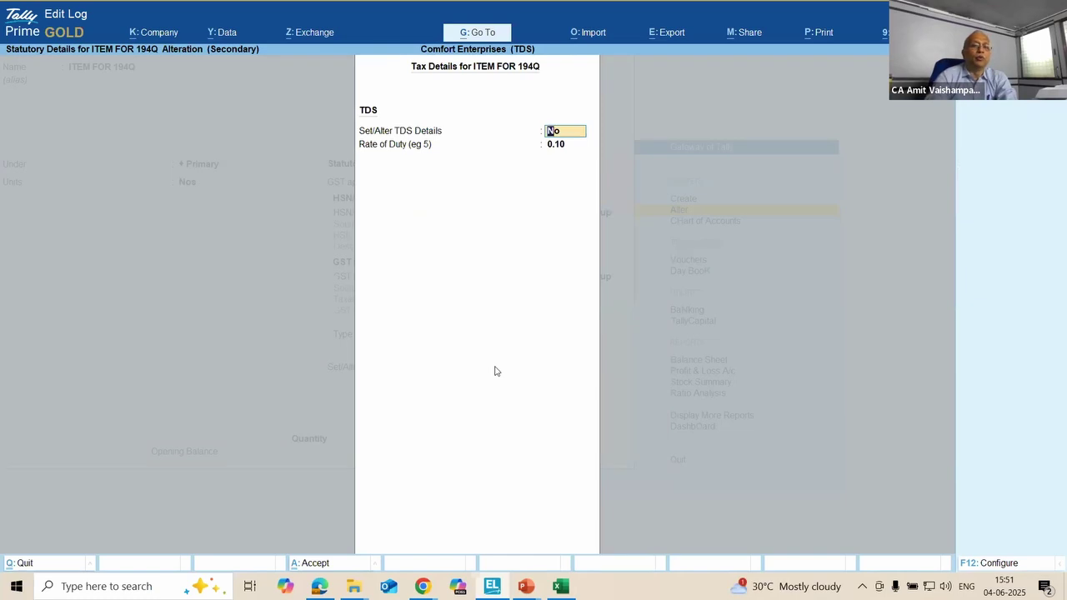
pyautogui.write('Y')
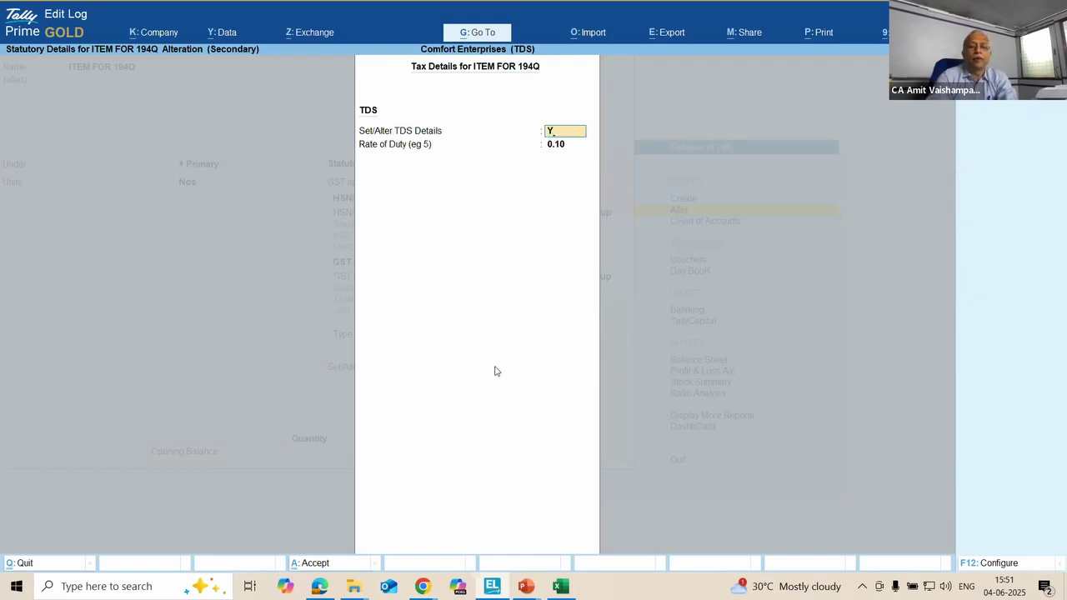
pyautogui.press('Return')
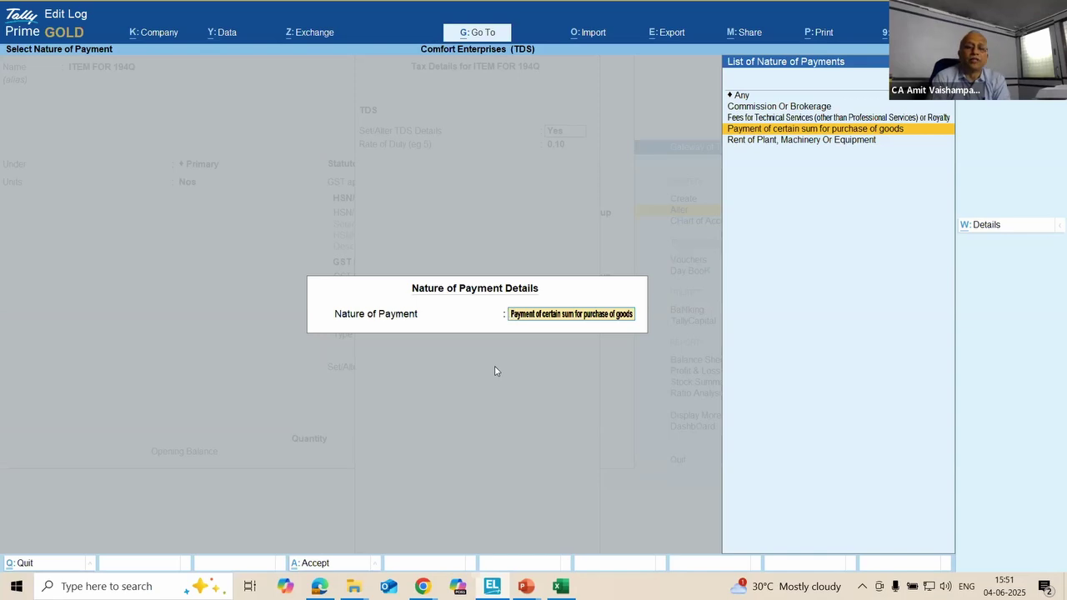
pyautogui.press('Return')
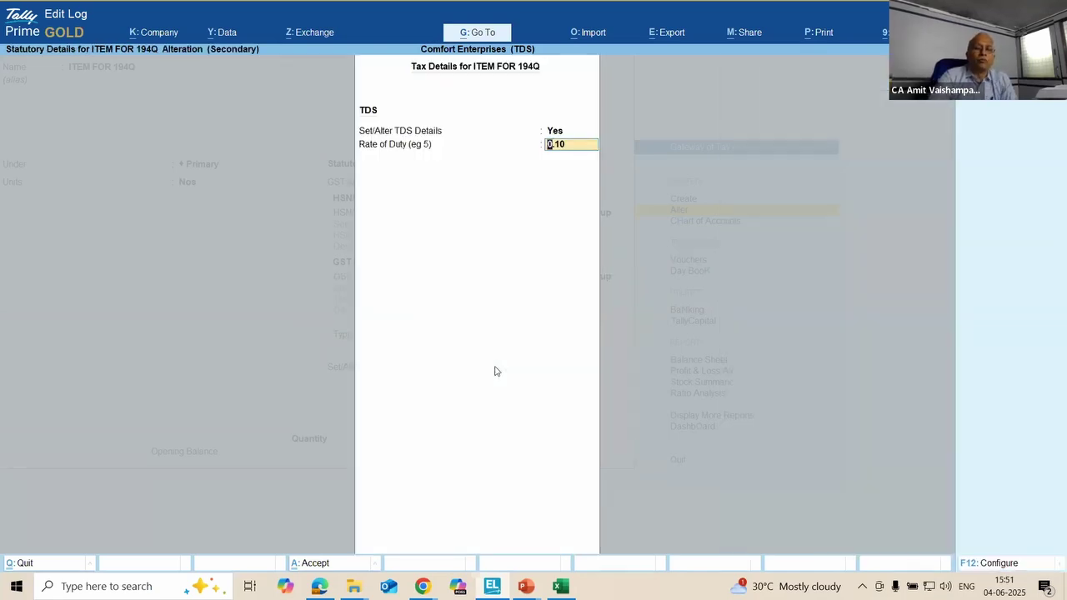
pyautogui.press('Return')
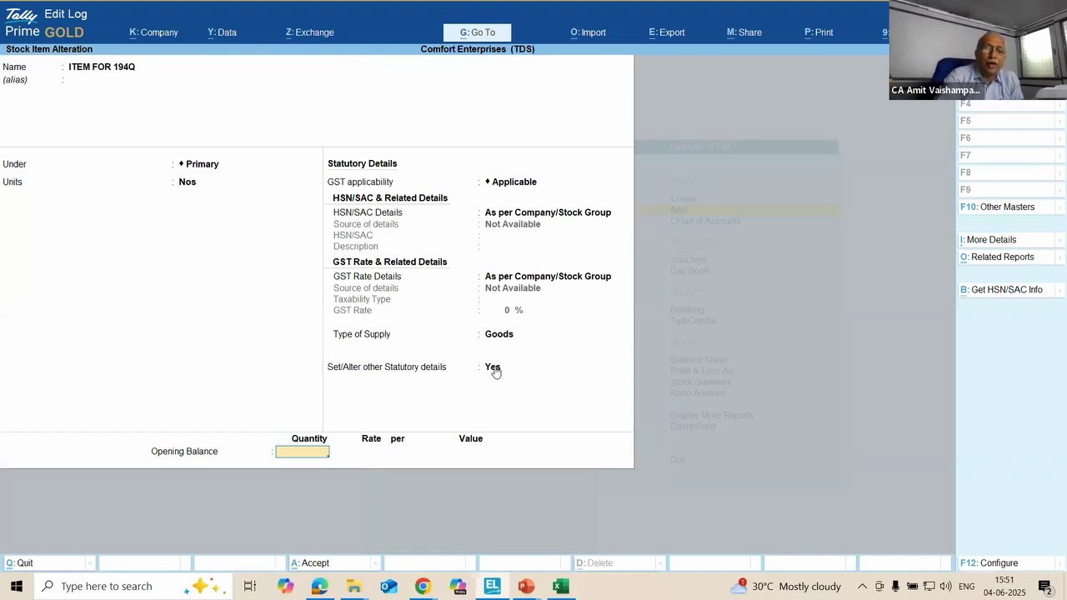
pyautogui.press('Return')
pyautogui.click(492, 367)
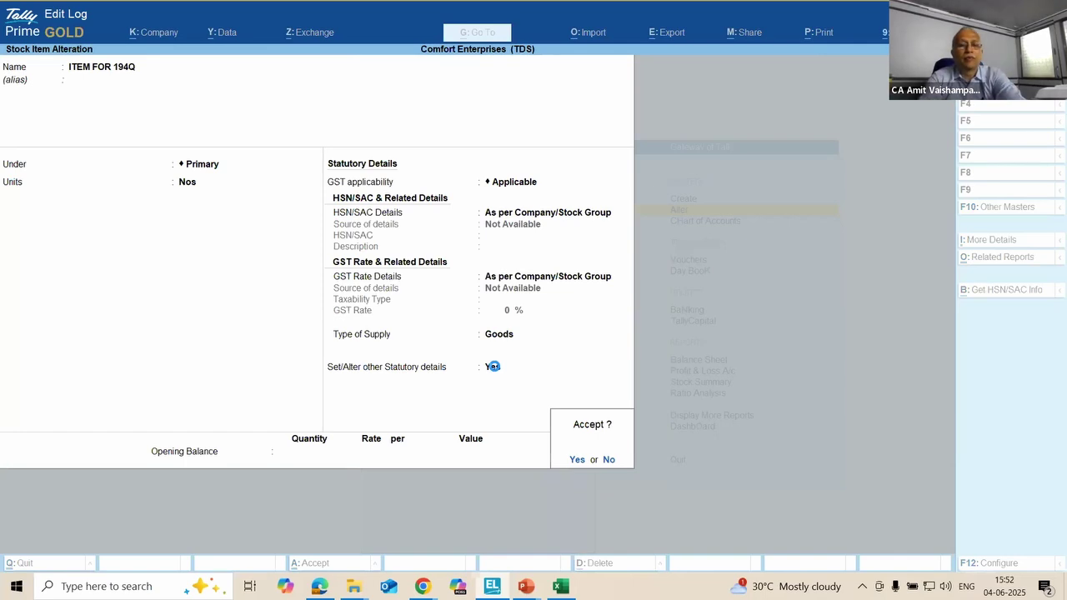
pyautogui.press('Return')
pyautogui.press('Escape')
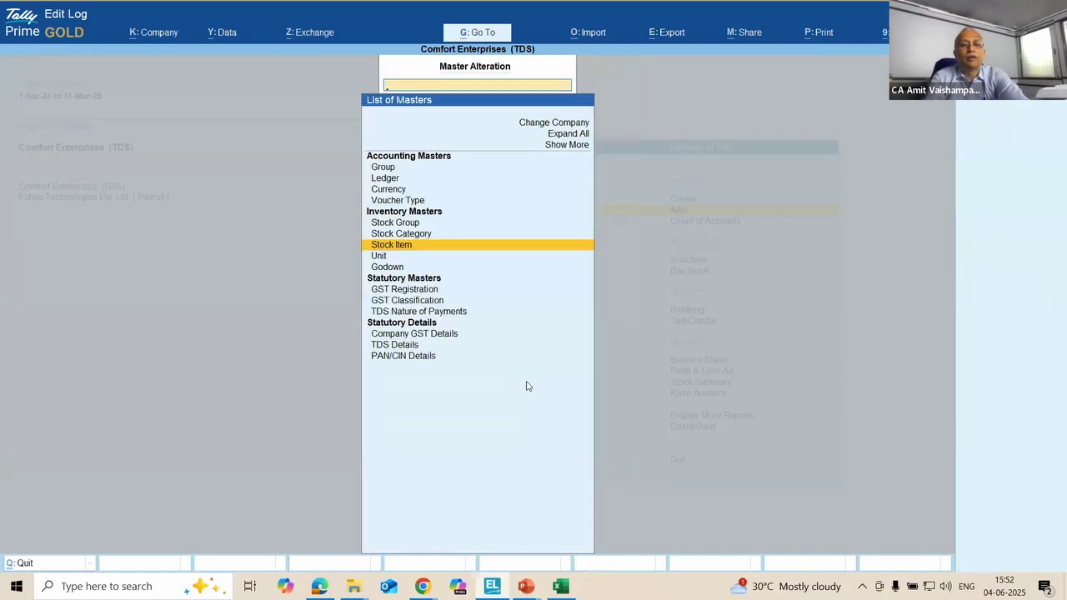
pyautogui.press('Escape')
# Step: Open the Day Book and extend its period to start from 1-Apr-24
pyautogui.press('Down')
pyautogui.press('Down')
pyautogui.press('Down')
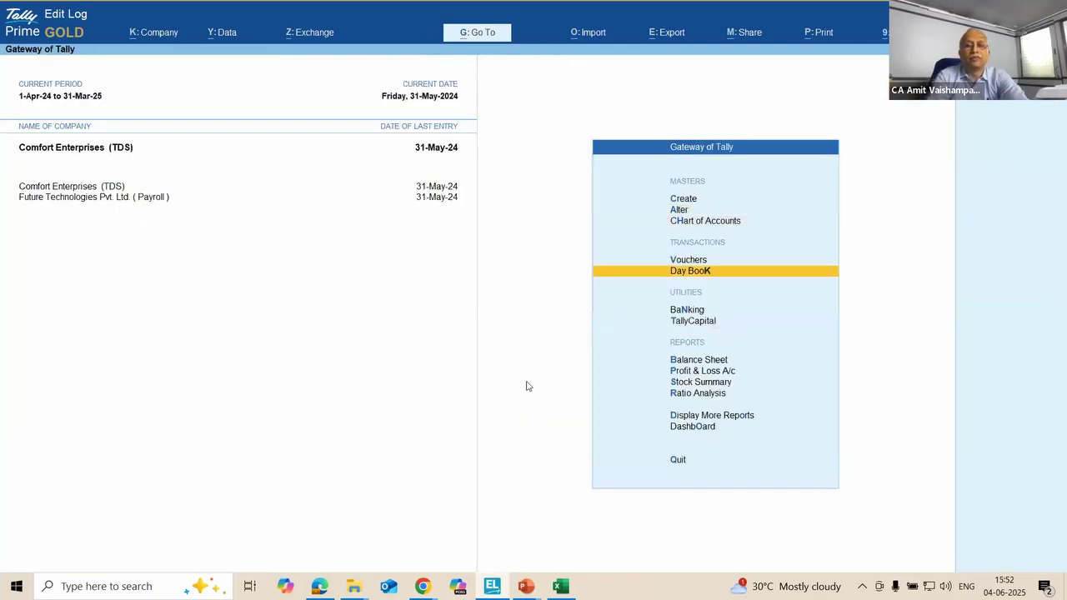
pyautogui.press('Return')
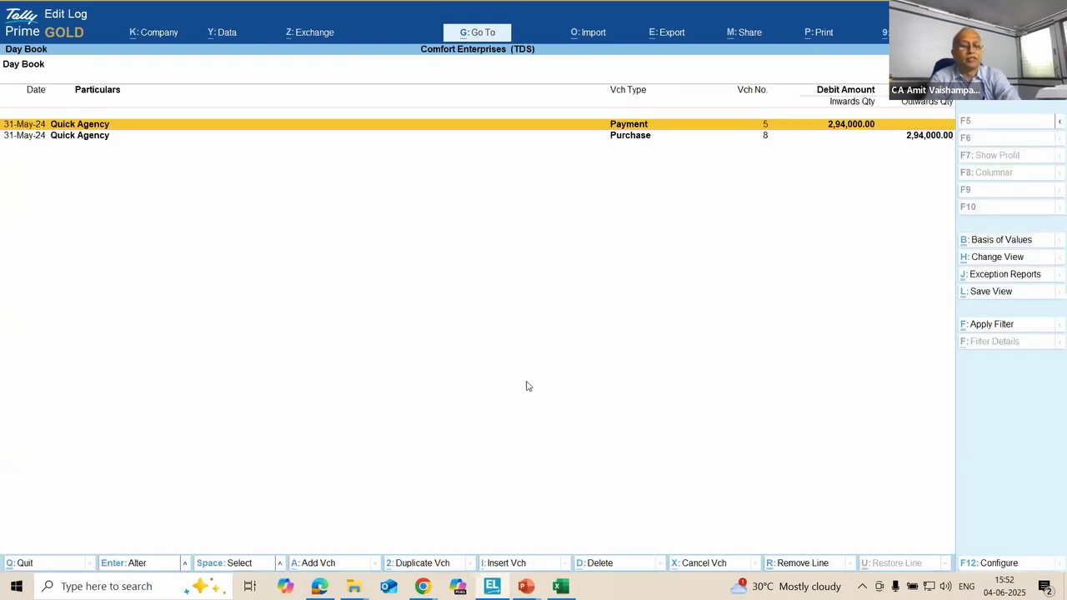
pyautogui.hotkey('alt', 'F2')
pyautogui.press('BackSpace')
pyautogui.press('Return')
pyautogui.press('BackSpace')
pyautogui.press('Return')
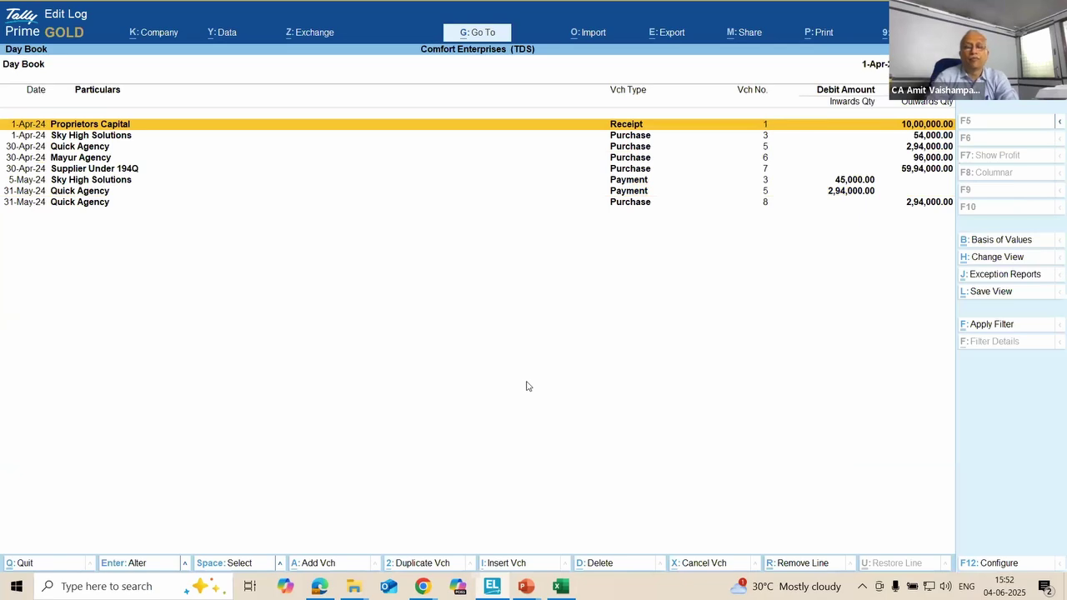
# Step: Open the Supplier Under 194Q purchase voucher dated 30-Apr-24
pyautogui.press('Down')
pyautogui.press('Down')
pyautogui.press('Down')
pyautogui.press('Down')
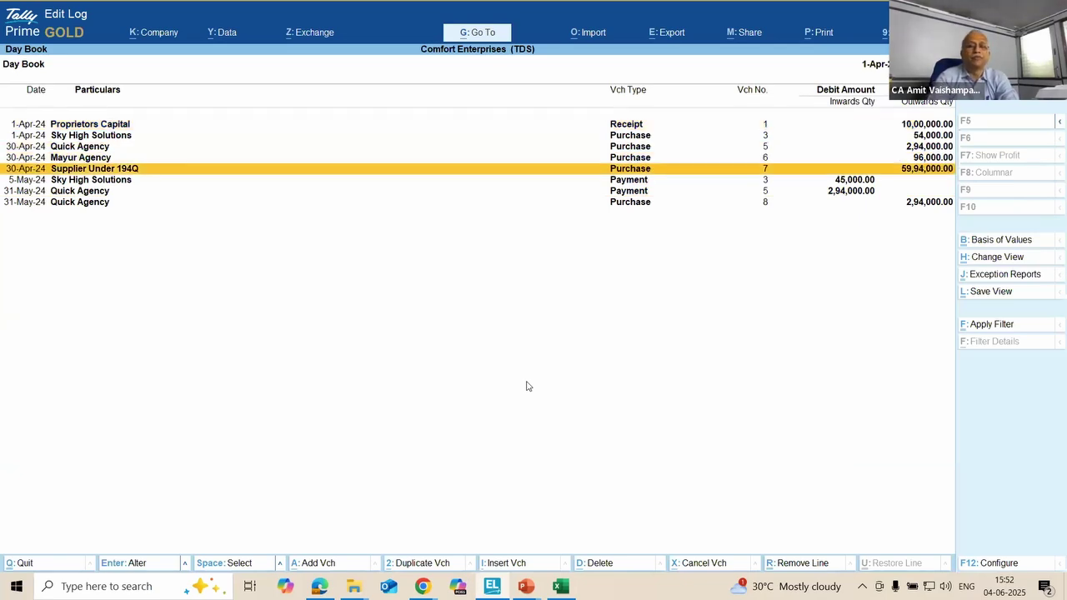
pyautogui.press('Return')
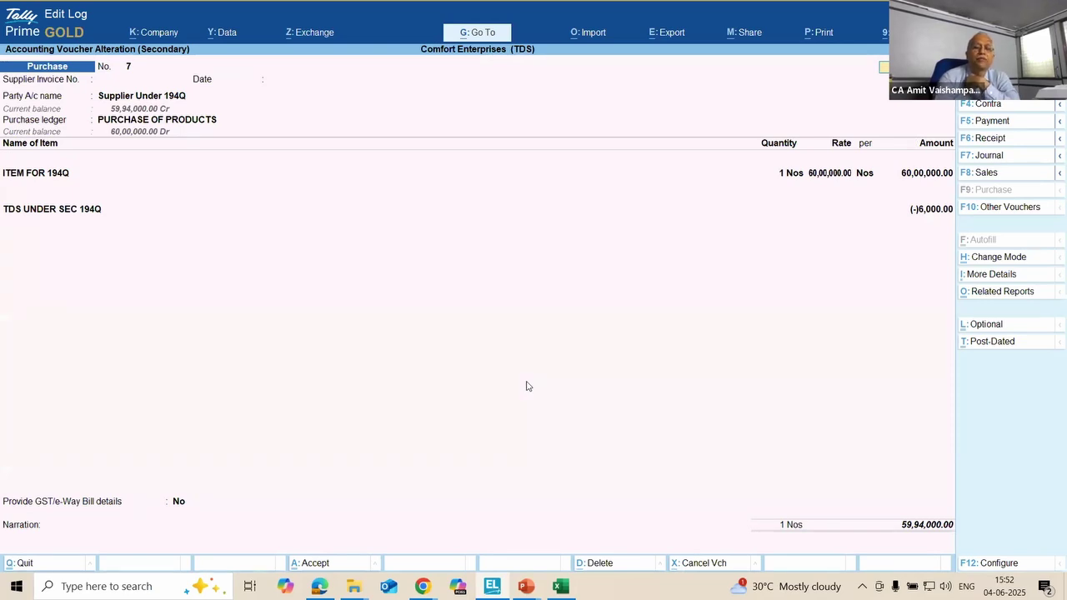
# Step: Review the party account and receipt details of the Supplier Under 194Q purchase voucher
pyautogui.press('Return')
pyautogui.press('Return')
pyautogui.press('Return')
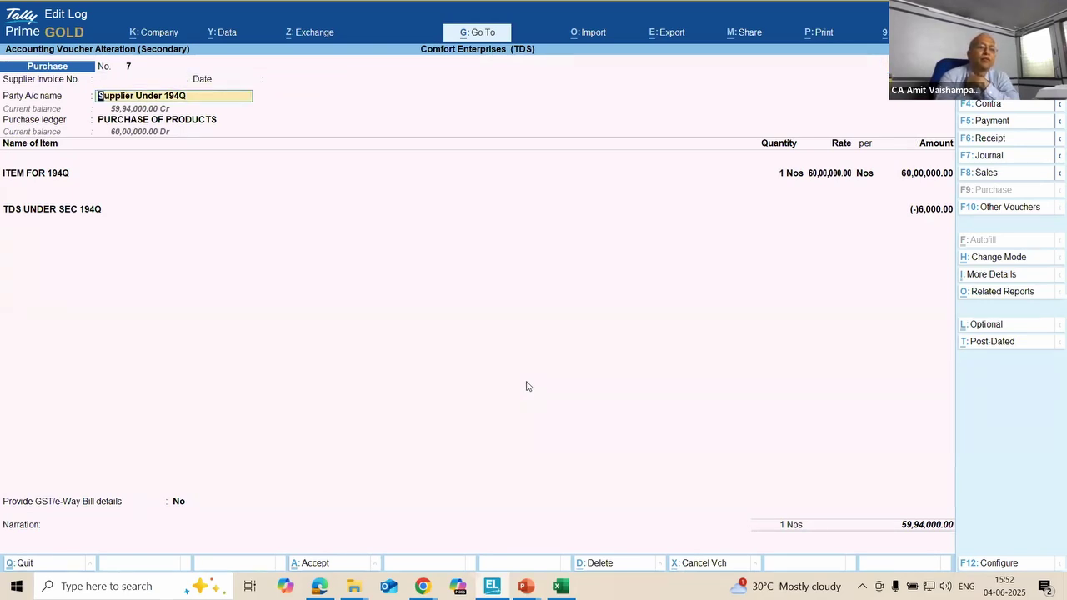
pyautogui.press('Return')
pyautogui.press('Return')
pyautogui.press('Return')
pyautogui.press('Return')
pyautogui.press('Return')
pyautogui.press('Return')
pyautogui.press('Return')
pyautogui.press('Return')
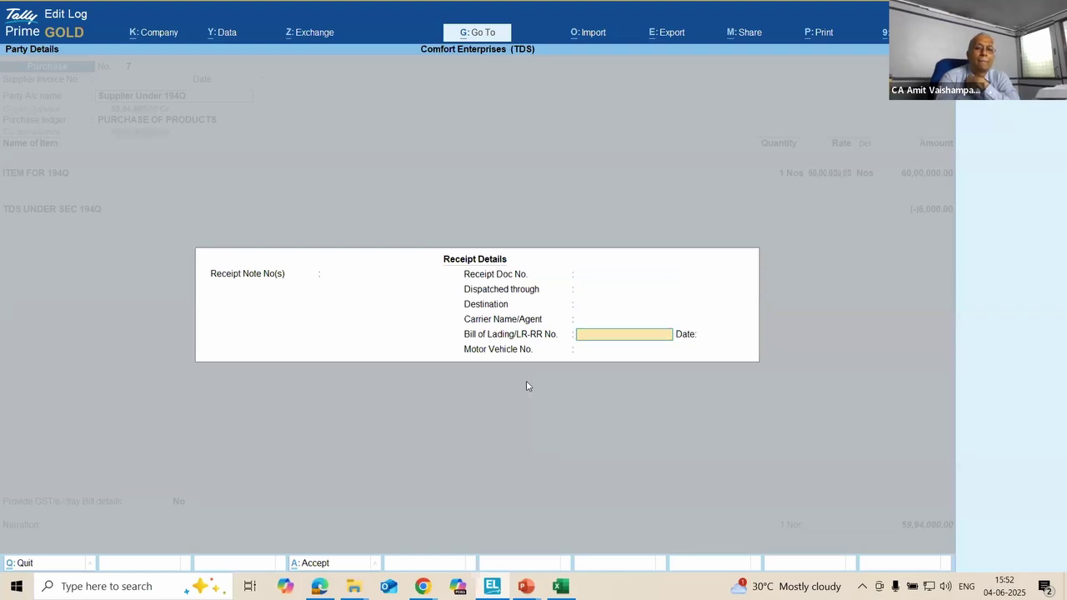
pyautogui.press('Return')
pyautogui.press('Return')
pyautogui.press('Return')
pyautogui.press('Return')
pyautogui.press('Return')
pyautogui.press('Return')
pyautogui.press('Return')
pyautogui.press('Return')
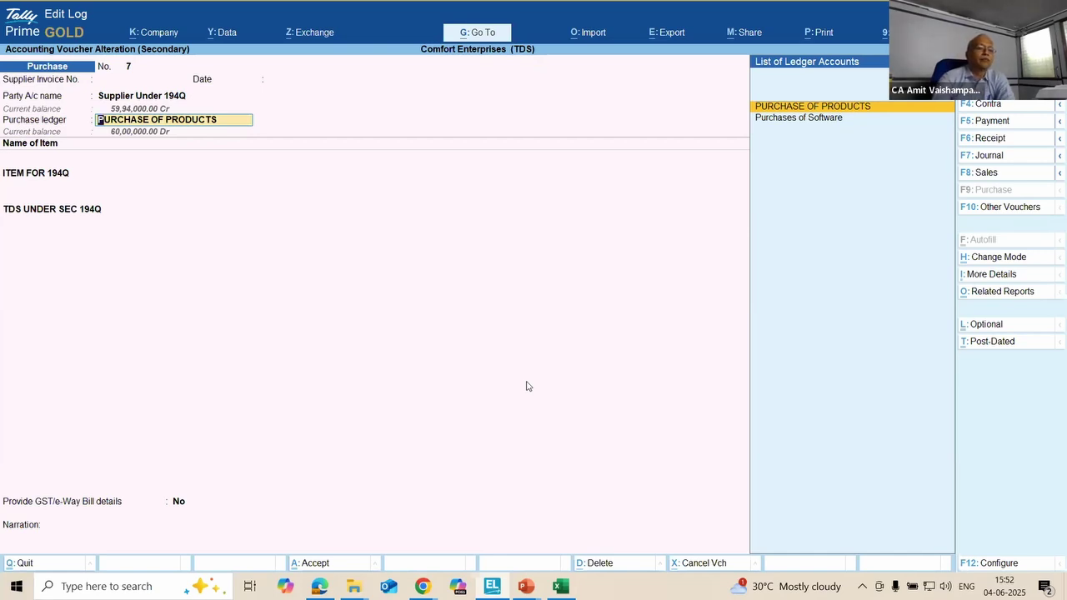
# Step: Review the voucher's purchase ledger, the ITEM FOR 194Q line and the TDS UNDER SEC 194Q deduction line
pyautogui.press('Return')
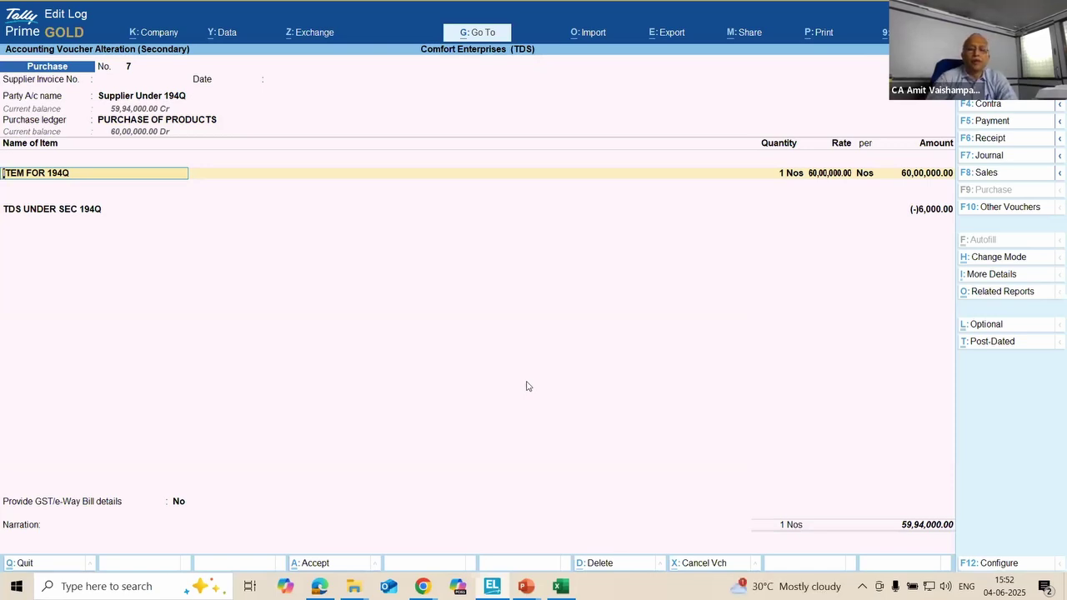
pyautogui.press('Return')
pyautogui.press('Return')
pyautogui.press('Return')
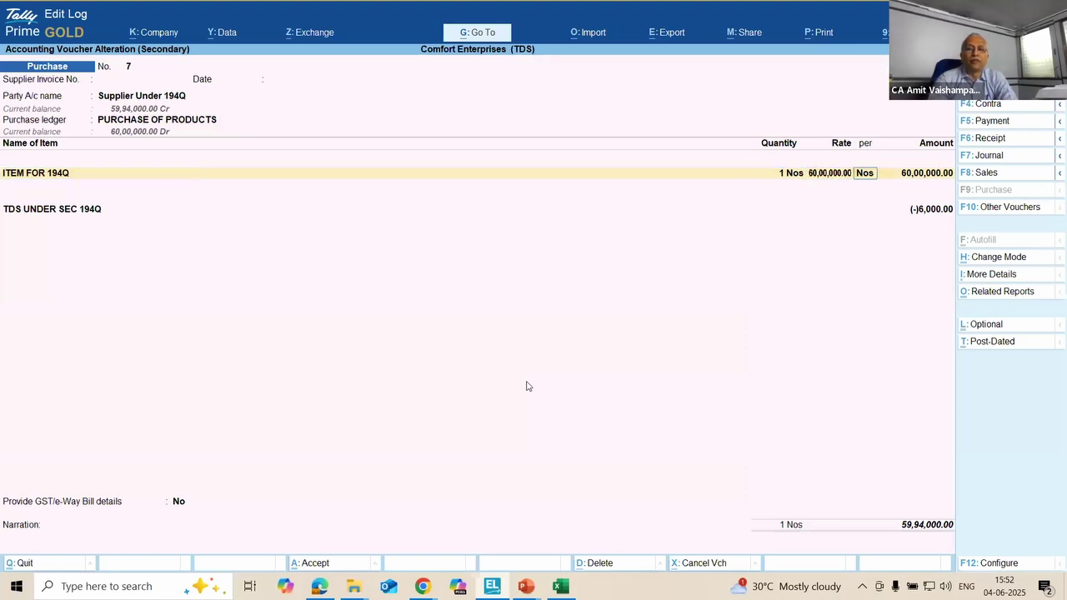
pyautogui.press('Return')
pyautogui.press('Return')
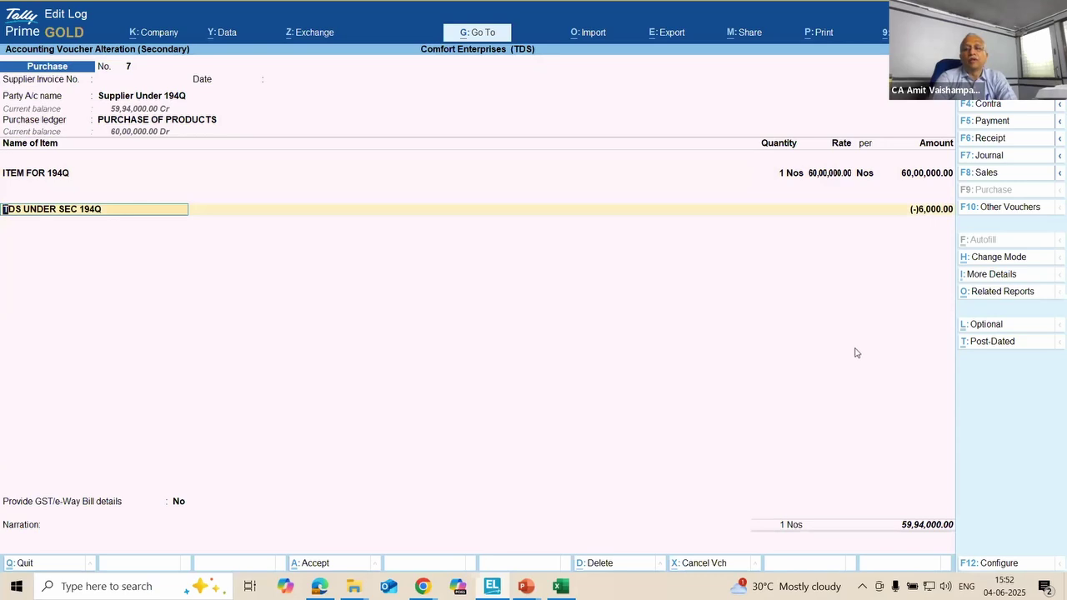
# Step: Examine the voucher's TDS tax analysis, and leave the voucher without saving to return to the Gateway of Tally
pyautogui.click(996, 293)
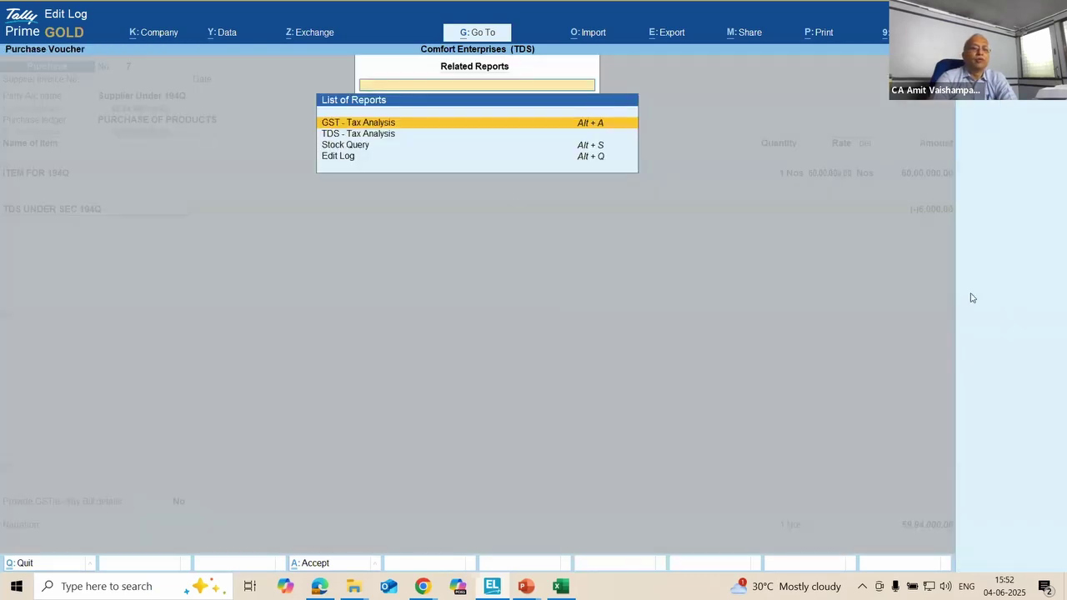
pyautogui.click(384, 136)
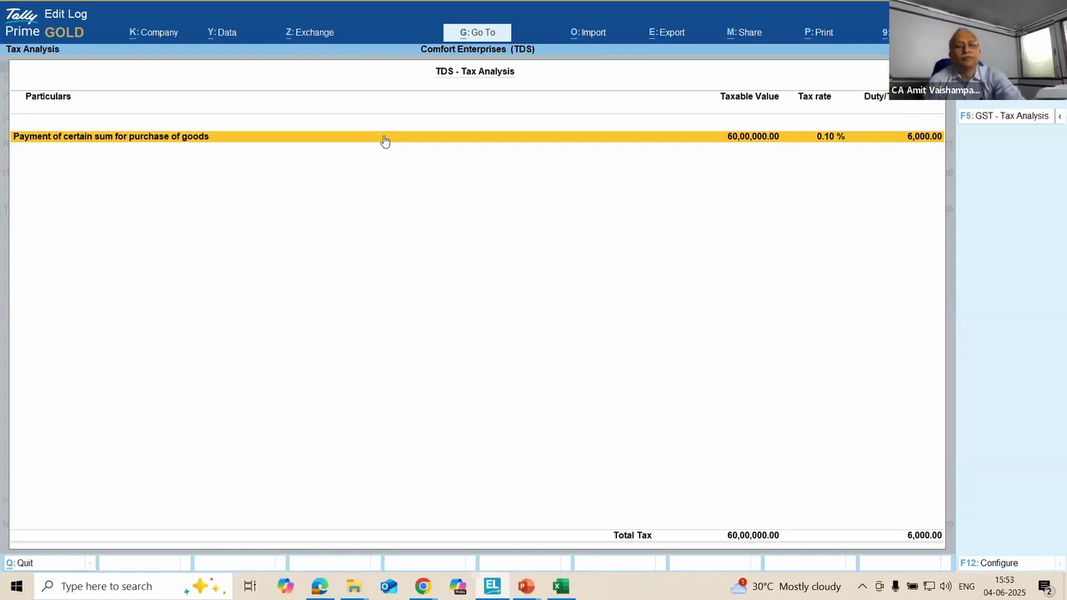
pyautogui.click(384, 136)
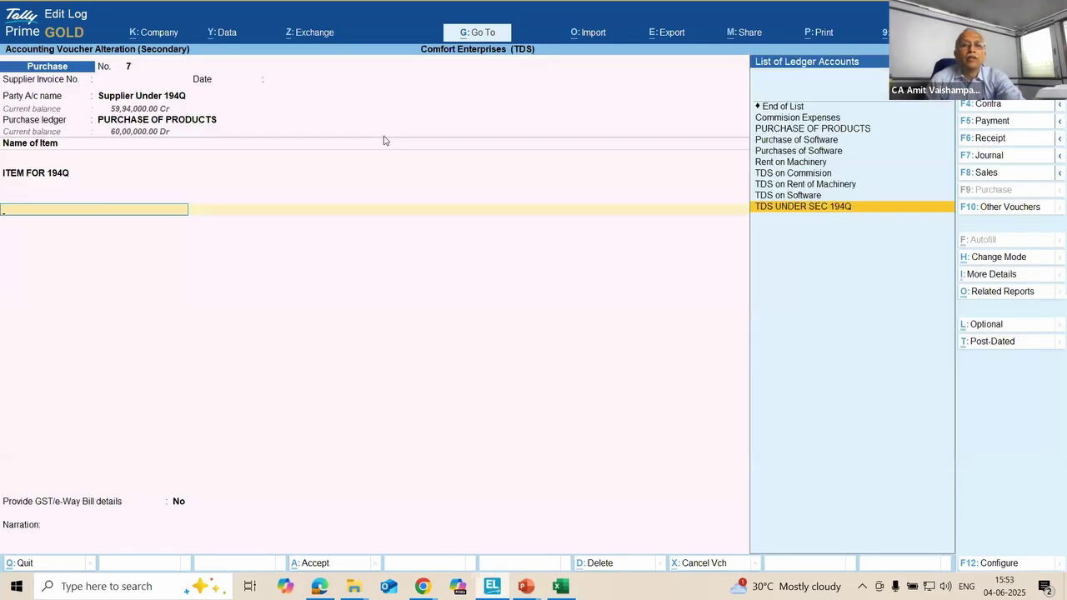
pyautogui.press('Escape')
pyautogui.press('y')
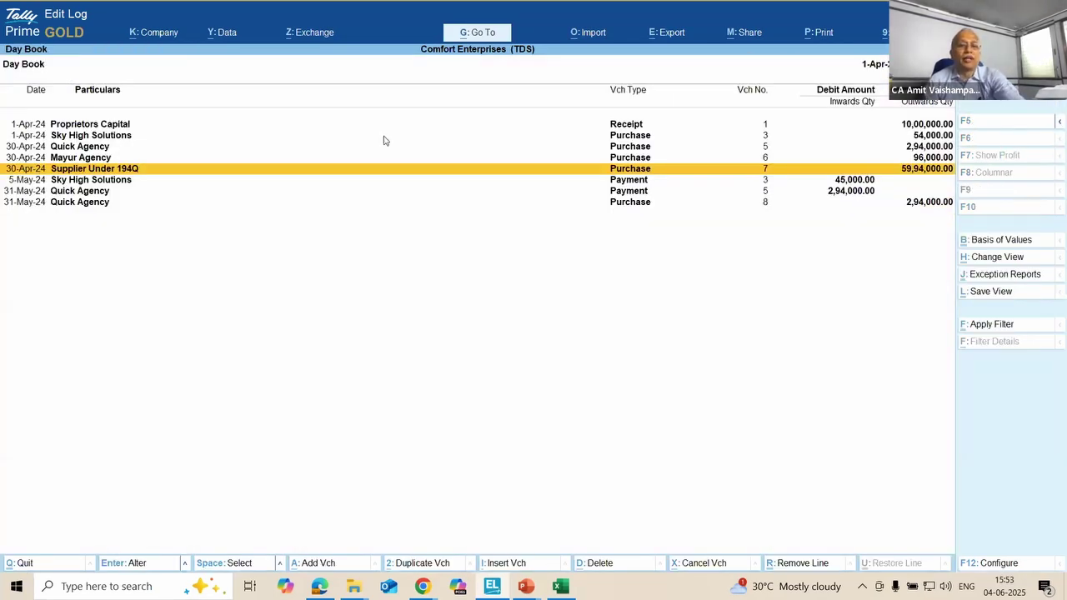
pyautogui.press('Escape')
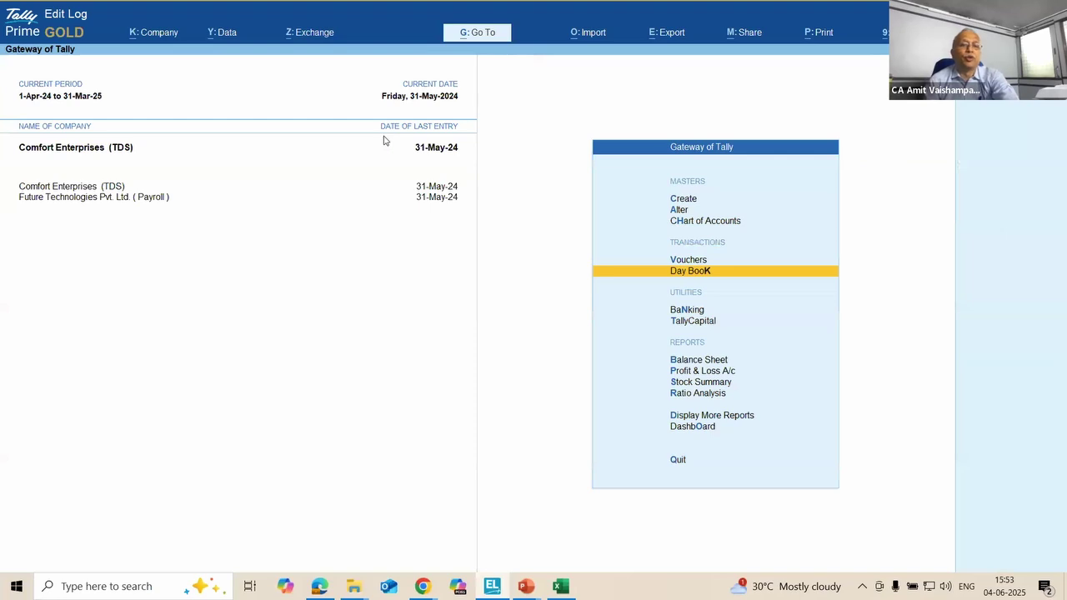
# Step: Switch to the training PDF in the browser, look over the Commission Expenses illustration, and return to TallyPrime
pyautogui.hotkey('alt', 'Tab')
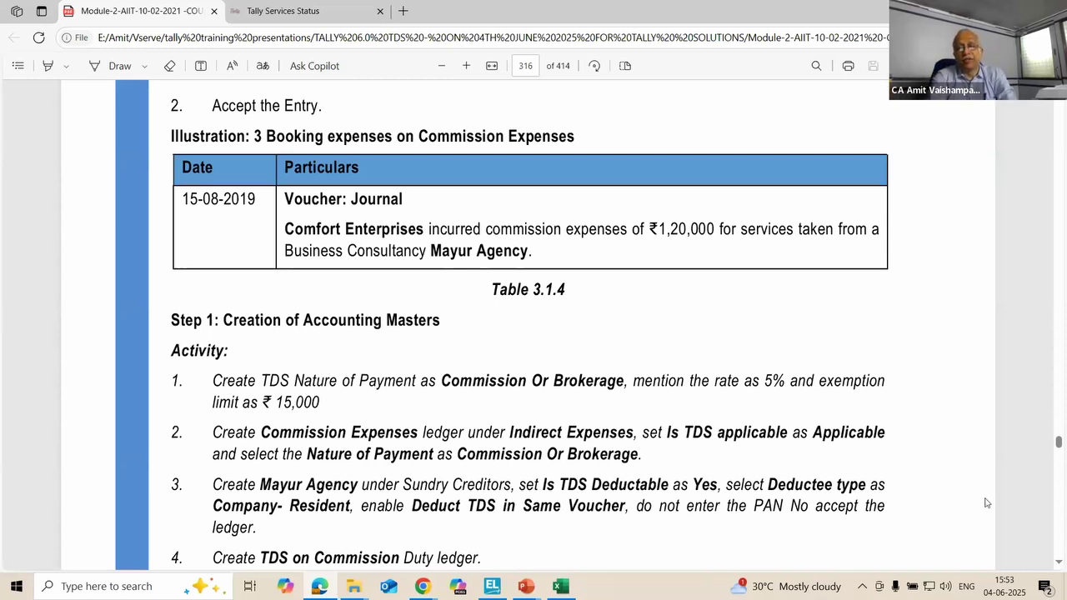
pyautogui.click(1060, 562)
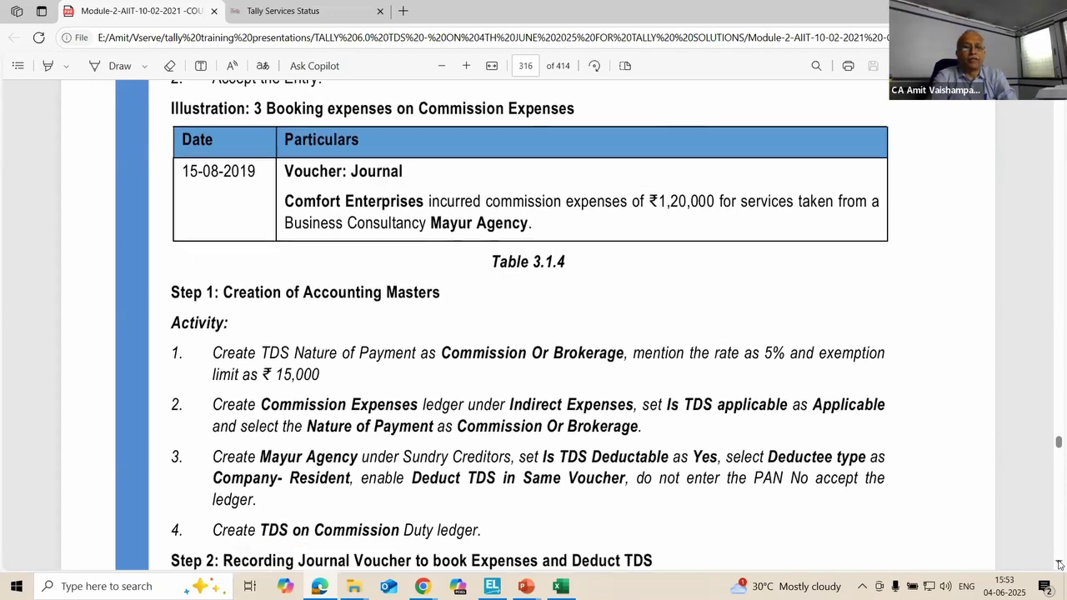
pyautogui.moveTo(1059, 565); pyautogui.dragTo(1060, 565)
pyautogui.click(492, 586)
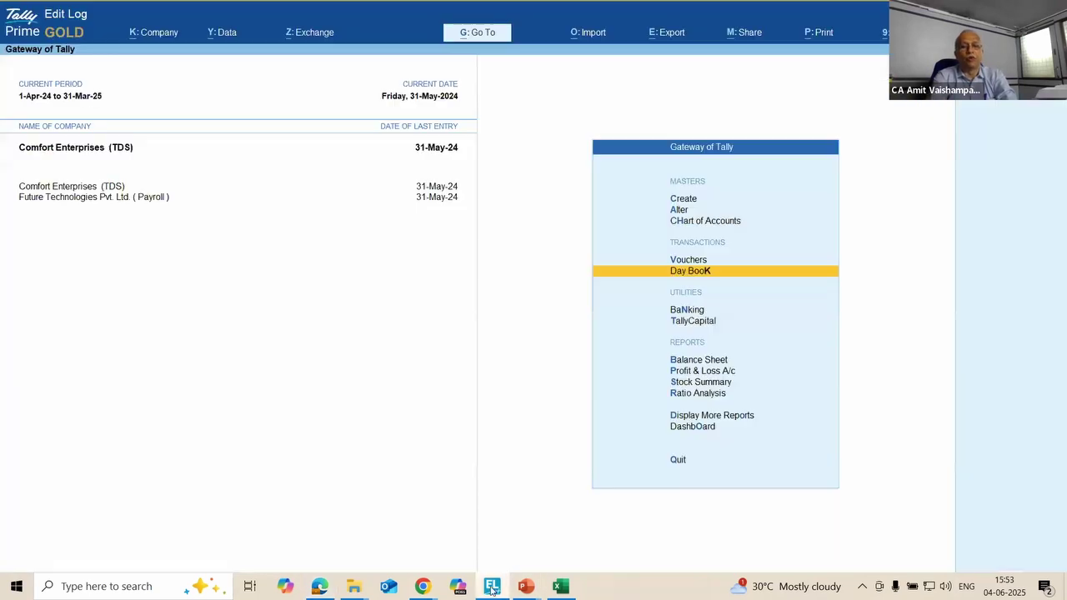
# Step: Start a new purchase voucher in Item Invoice mode
pyautogui.press('Up')
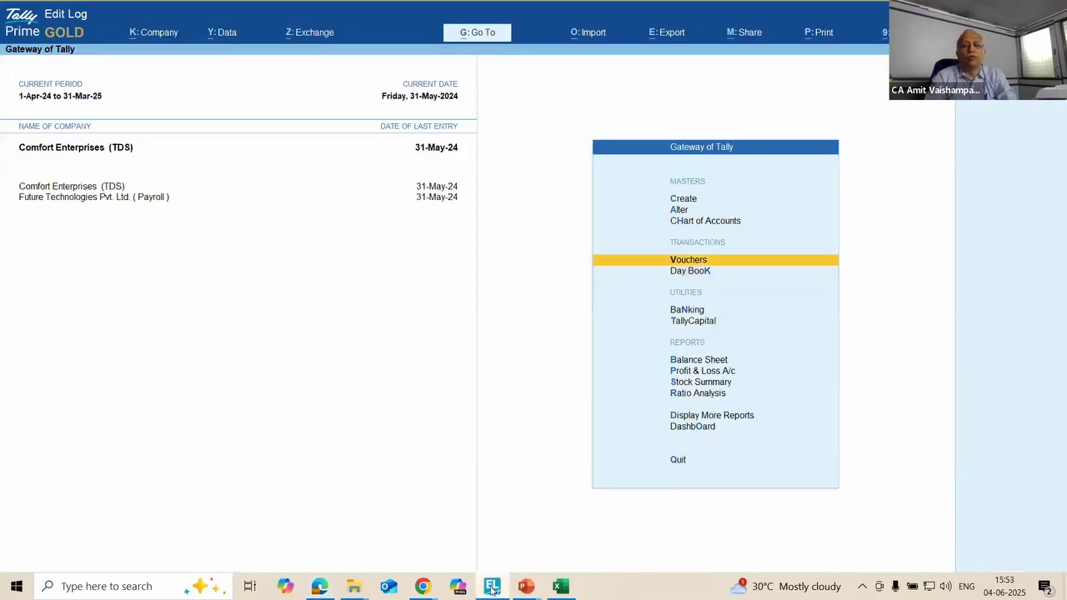
pyautogui.press('Return')
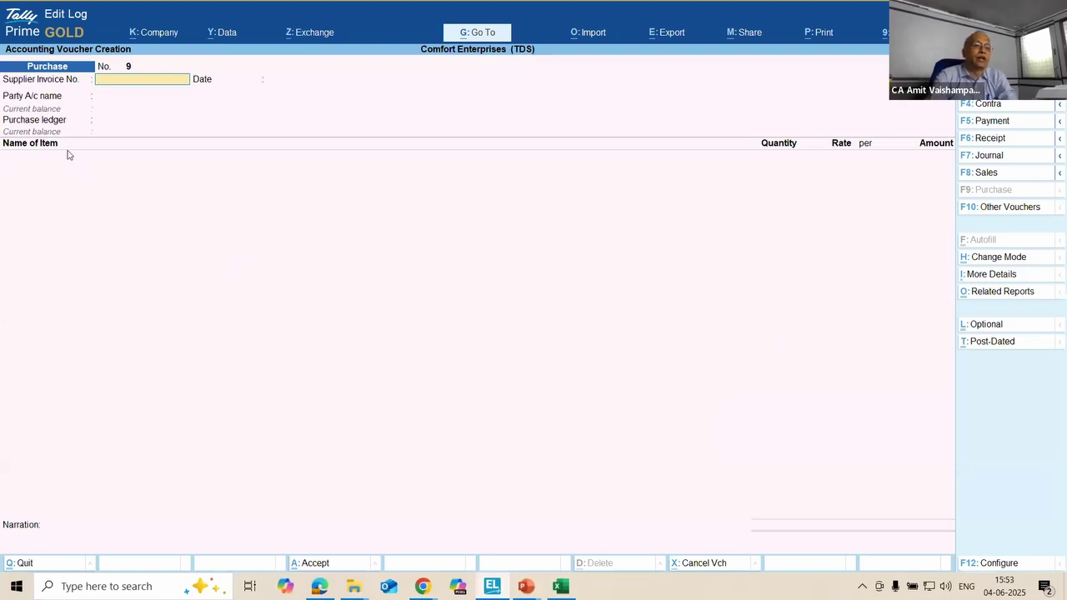
pyautogui.click(1024, 264)
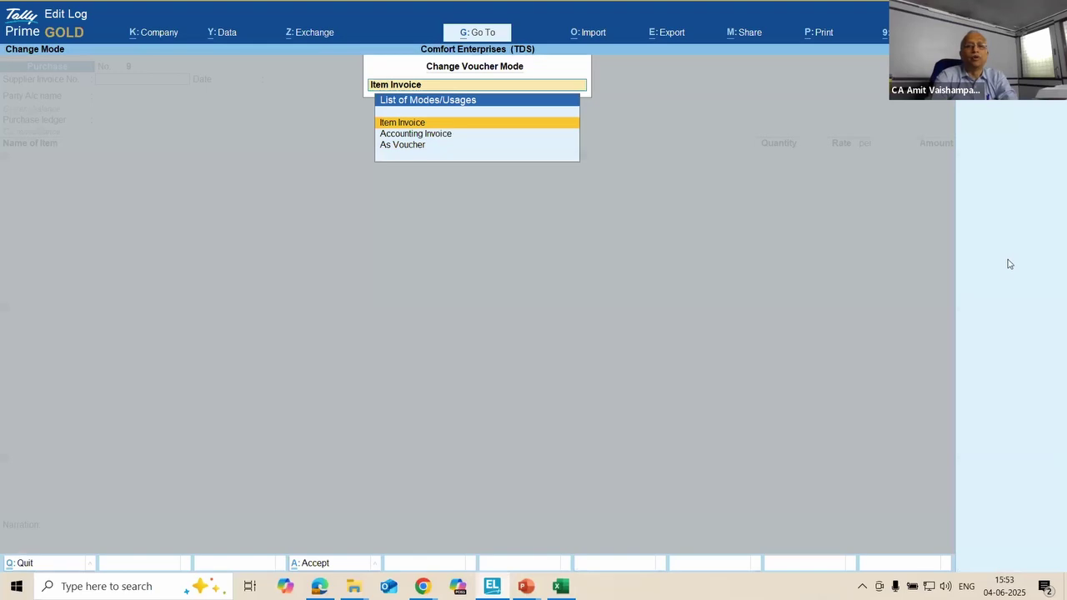
pyautogui.click(409, 124)
pyautogui.press('Return')
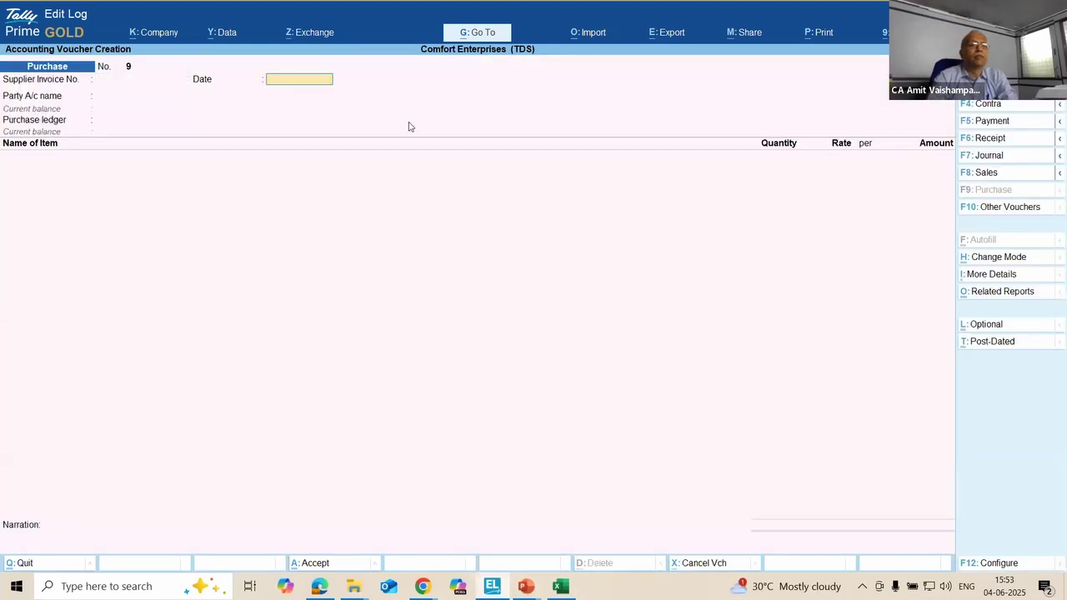
# Step: Enter supplier invoice number 002 with the date 31-May-24 in the new purchase voucher
pyautogui.press('BackSpace')
pyautogui.write('002')
pyautogui.press('Return')
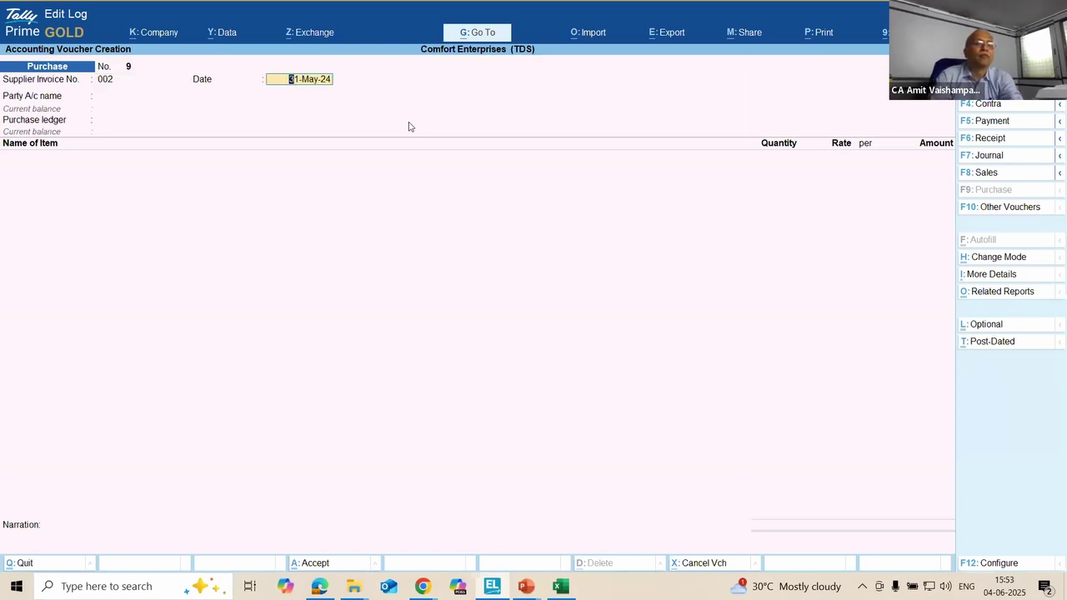
pyautogui.press('Return')
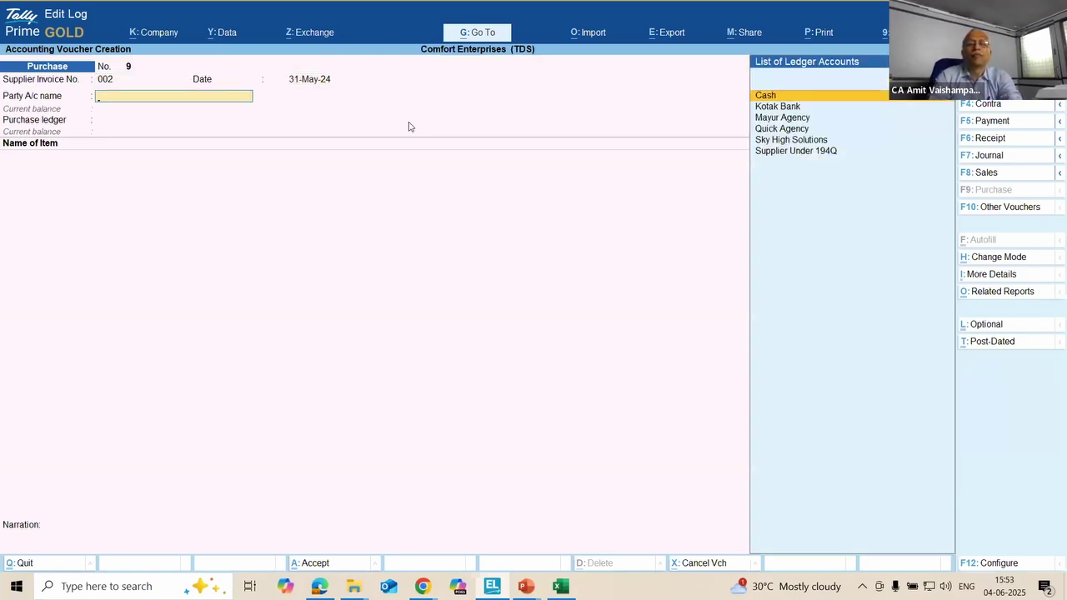
# Step: Set the party account to Supplier Under 194Q and accept its receipt and party details without adding anything
pyautogui.press('Down')
pyautogui.press('Down')
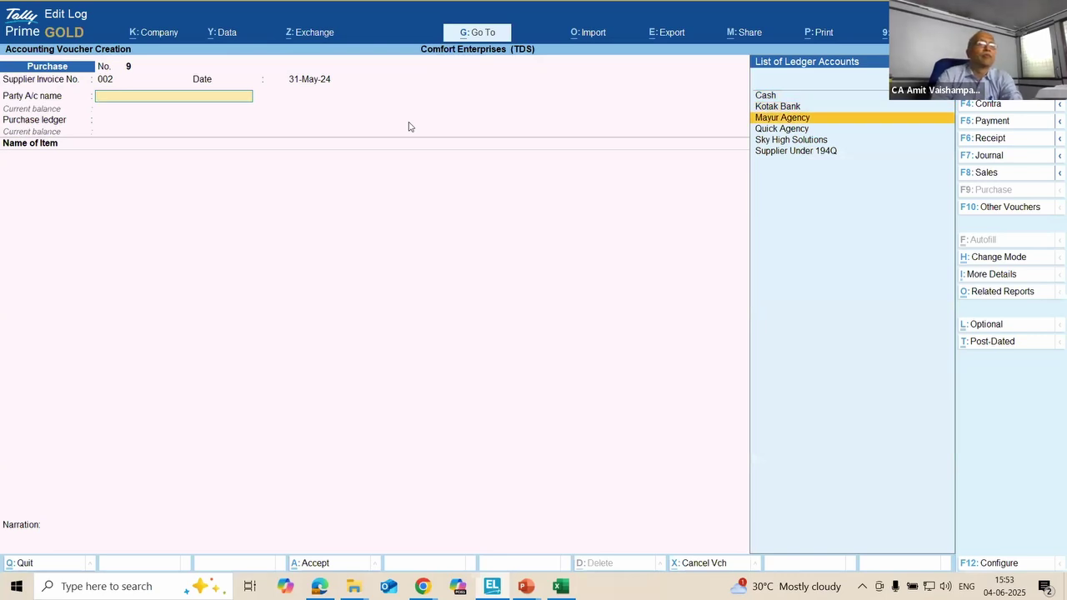
pyautogui.press('Down')
pyautogui.press('Down')
pyautogui.press('Return')
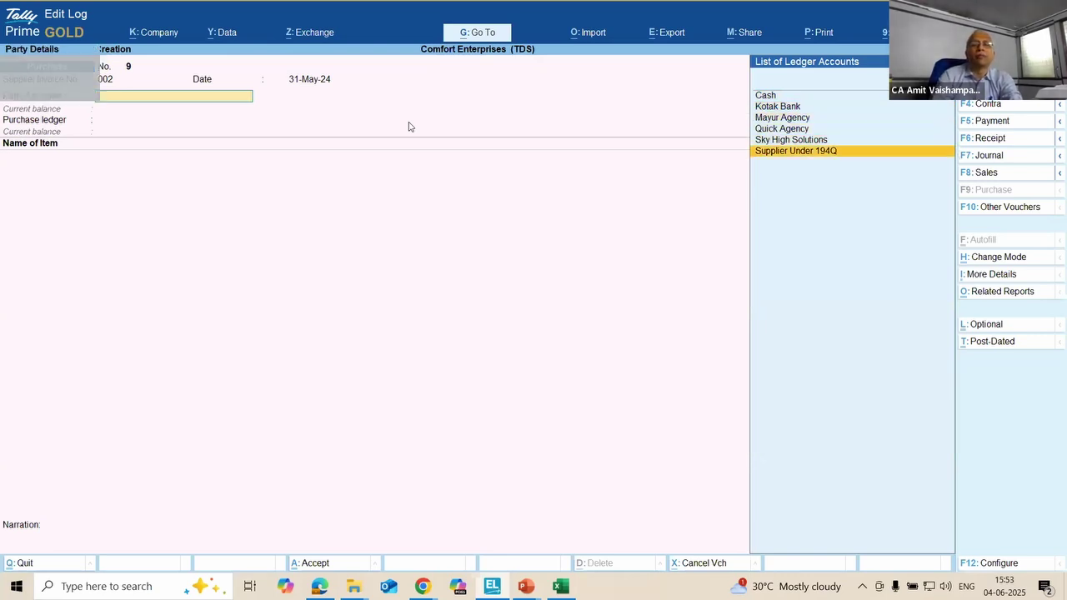
pyautogui.press('Return')
pyautogui.press('Return')
pyautogui.press('Return')
pyautogui.press('Return')
pyautogui.press('Return')
pyautogui.press('Return')
pyautogui.press('Return')
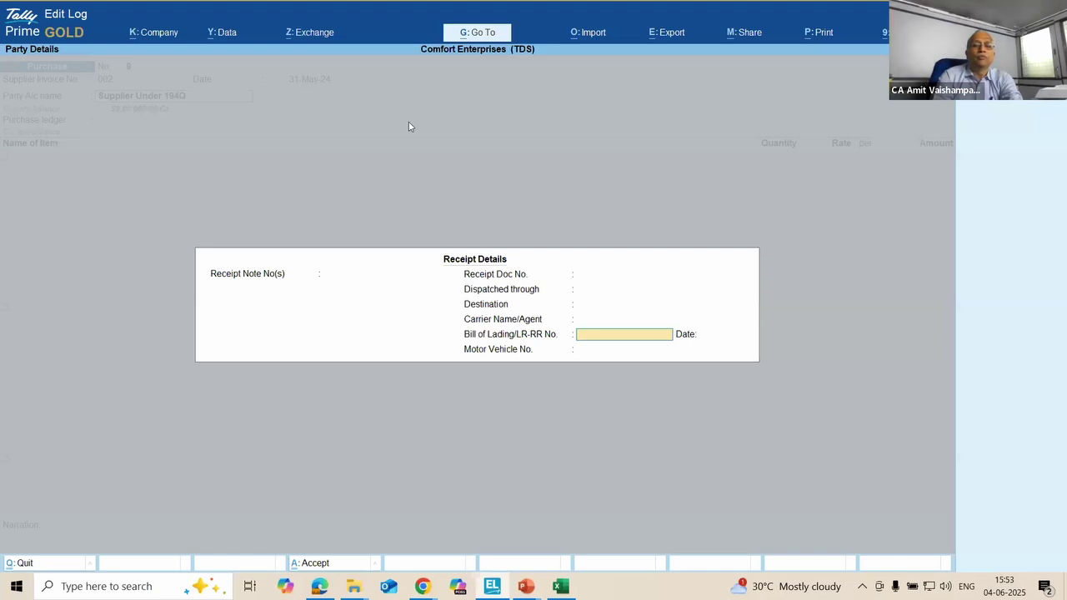
pyautogui.press('Return')
pyautogui.press('Return')
pyautogui.press('Return')
pyautogui.press('Return')
pyautogui.press('Return')
pyautogui.press('Return')
pyautogui.press('Return')
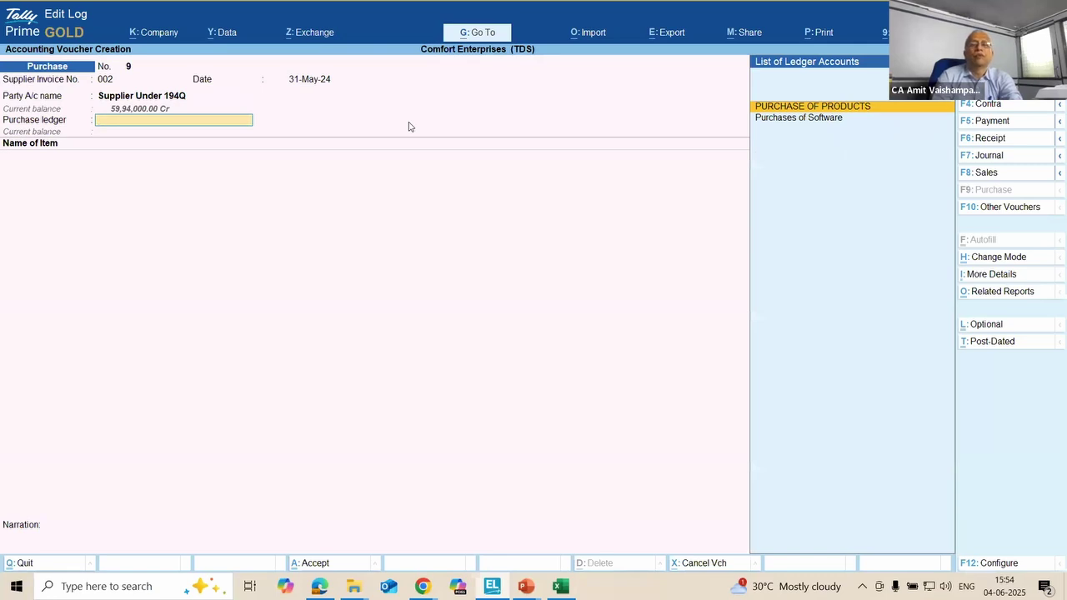
# Step: Choose the PURCHASE OF PRODUCTS ledger and enter ITEM FOR 194Q with quantity 1 Nos at a rate of 60,00,000
pyautogui.press('Return')
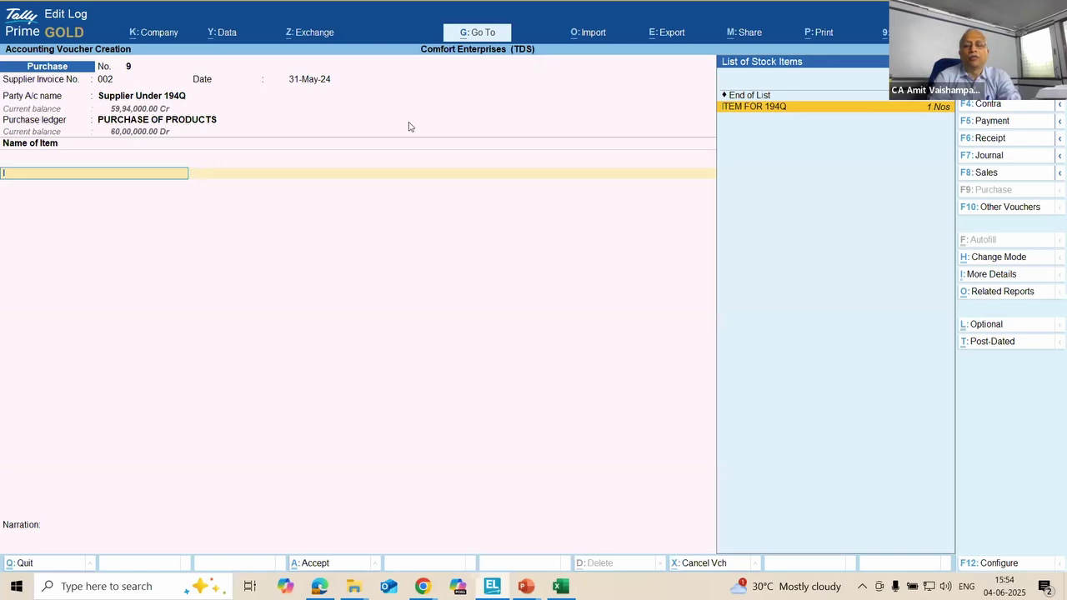
pyautogui.press('Return')
pyautogui.write('1')
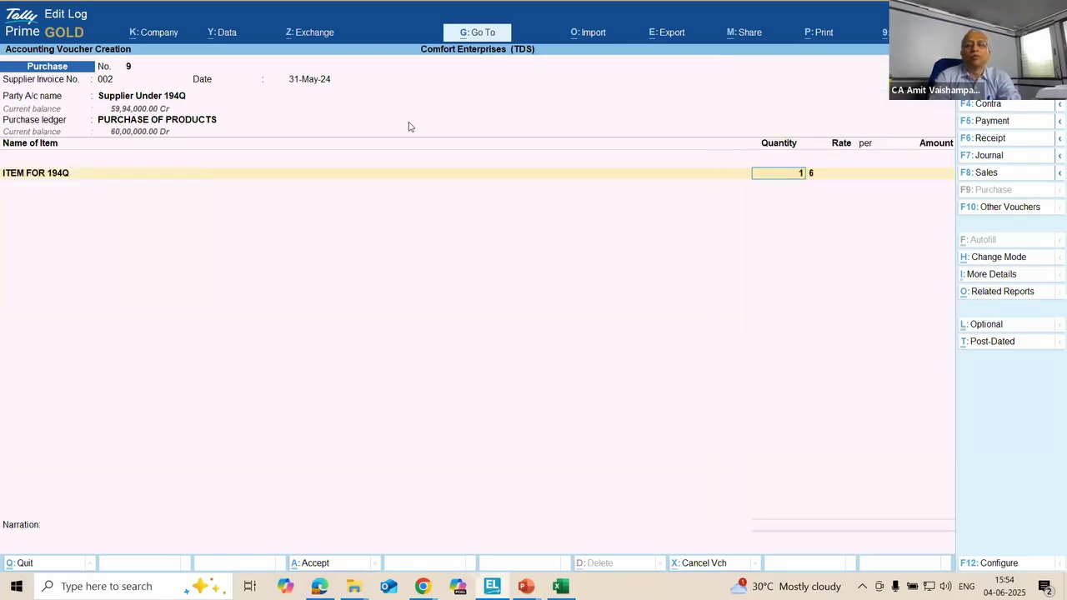
pyautogui.press('Return')
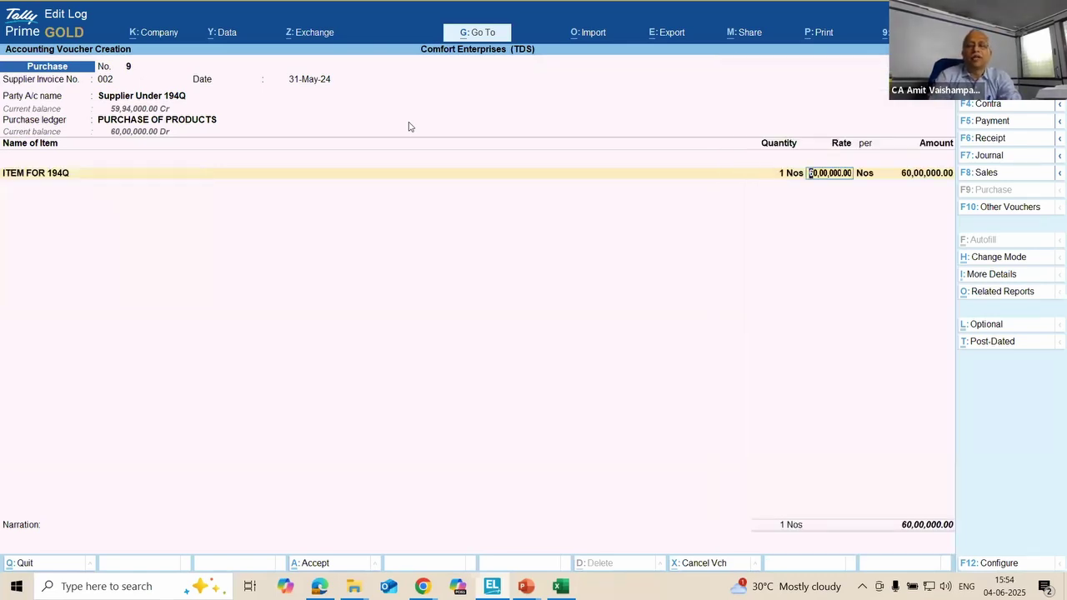
pyautogui.press('Return')
pyautogui.press('Return')
pyautogui.press('Return')
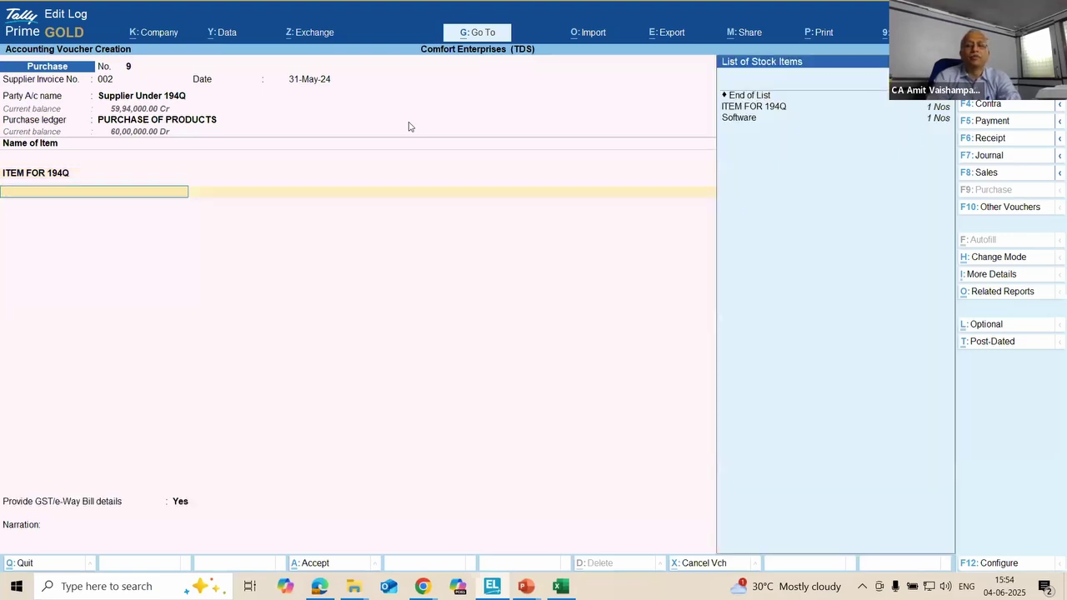
pyautogui.press('Return')
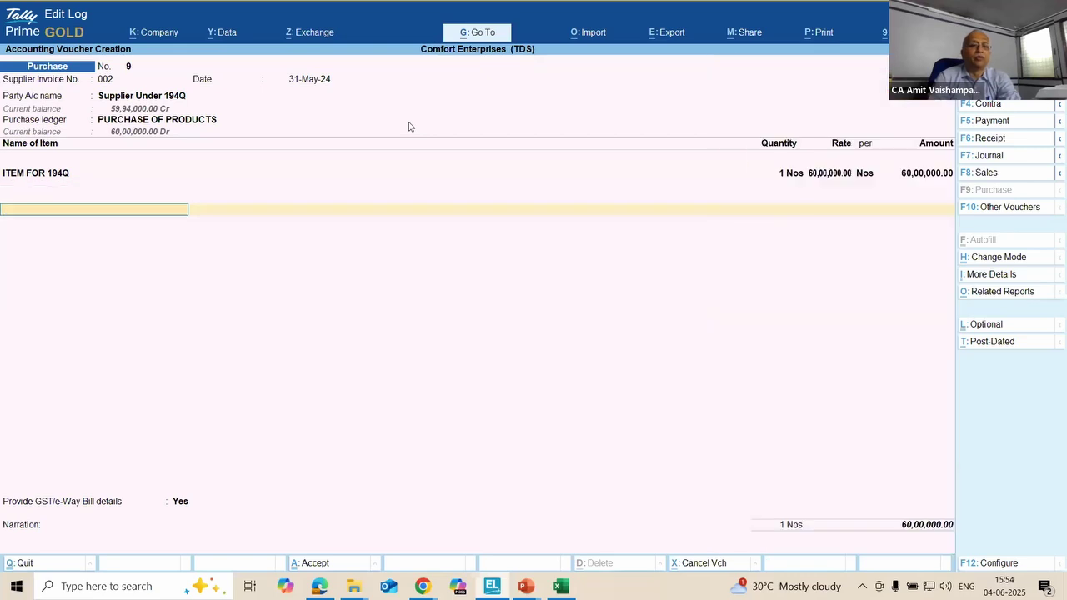
# Step: Add the TDS UNDER SEC 194Q ledger below the item and set Provide GST/e-Way Bill details to No
pyautogui.press('Down')
pyautogui.press('Down')
pyautogui.press('Down')
pyautogui.press('Down')
pyautogui.press('Down')
pyautogui.press('Down')
pyautogui.press('Down')
pyautogui.press('Down')
pyautogui.press('Down')
pyautogui.press('Down')
pyautogui.press('Return')
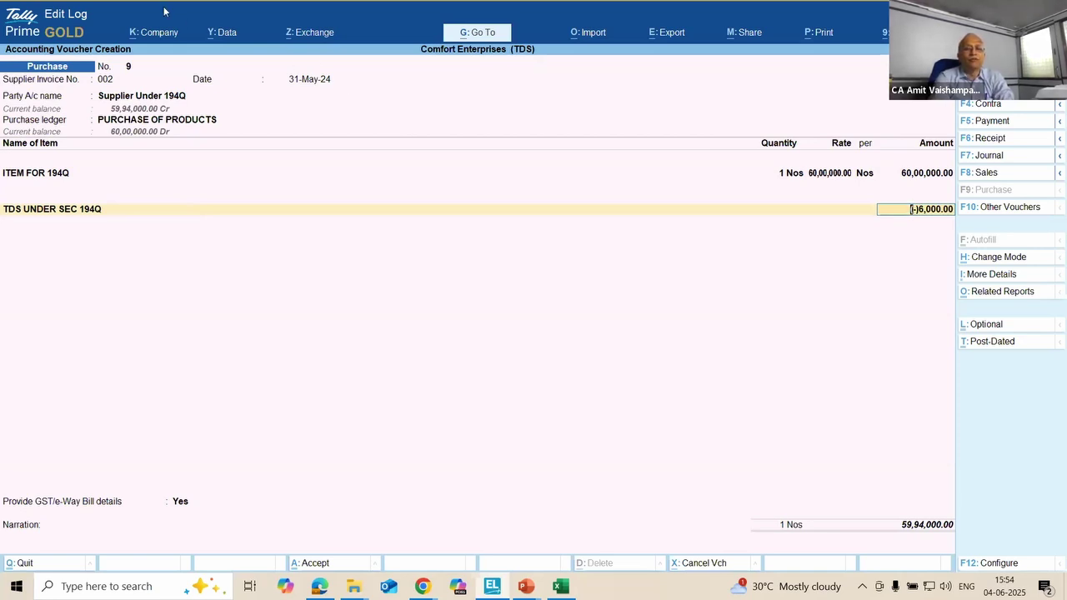
pyautogui.press('Return')
pyautogui.press('Return')
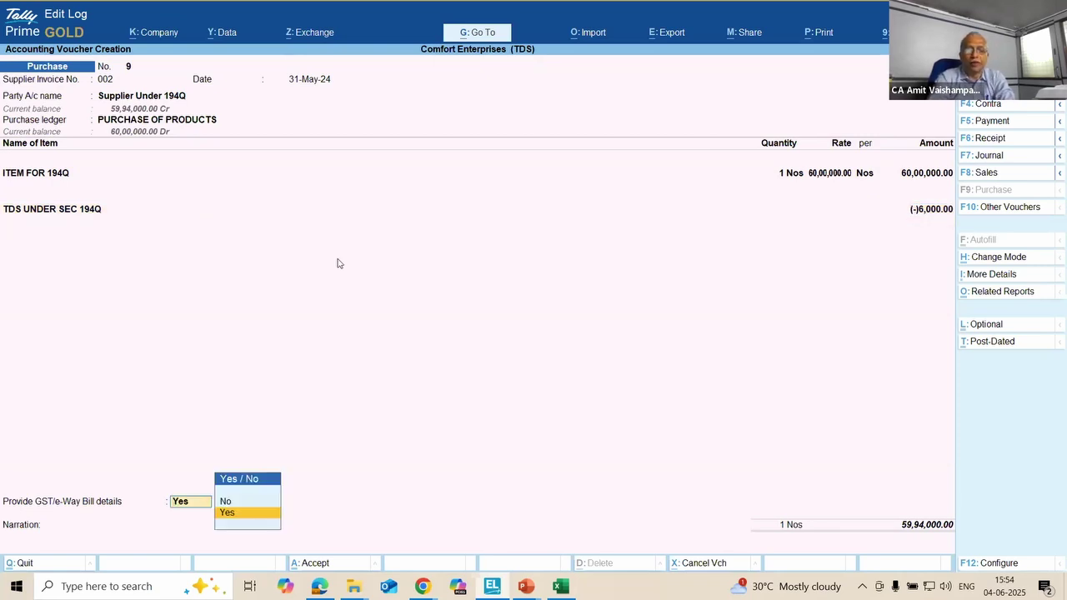
pyautogui.press('Up')
pyautogui.press('Return')
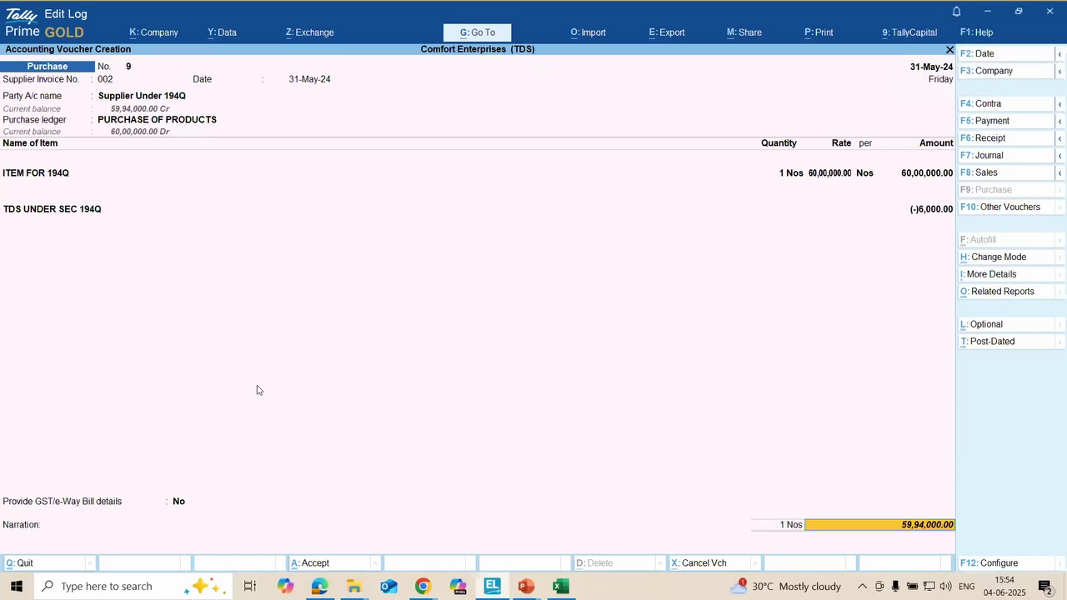
# Step: Switch to the Zoom meeting in the browser and read through the open attendee questions in its Q&A
pyautogui.press('alt')
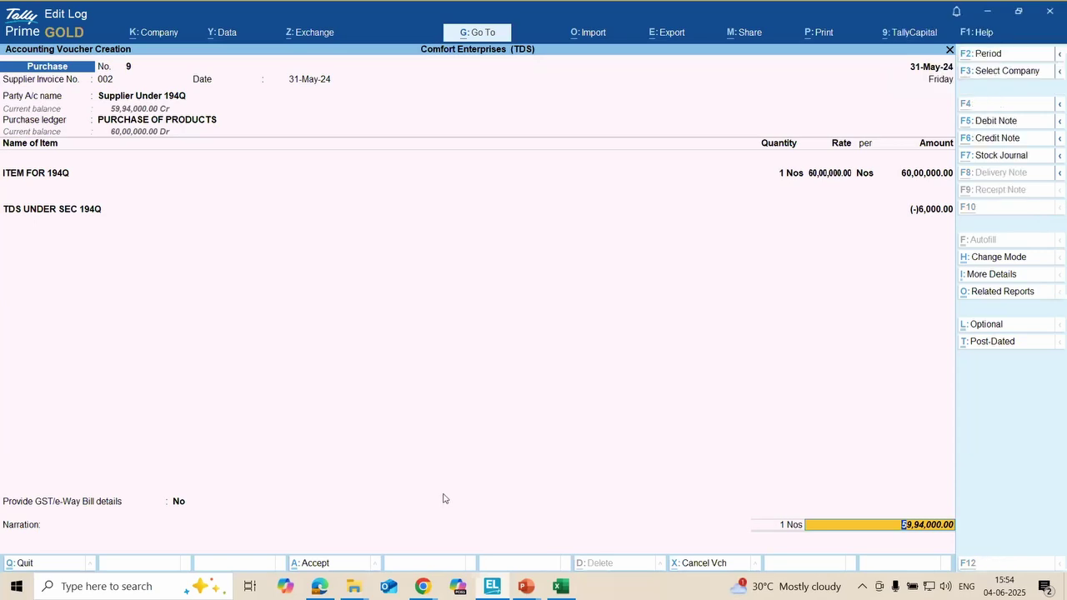
pyautogui.hotkey('alt', 'Tab')
pyautogui.hotkey('alt', 'Tab')
pyautogui.hotkey('alt', 'Tab')
pyautogui.hotkey('alt', 'Tab')
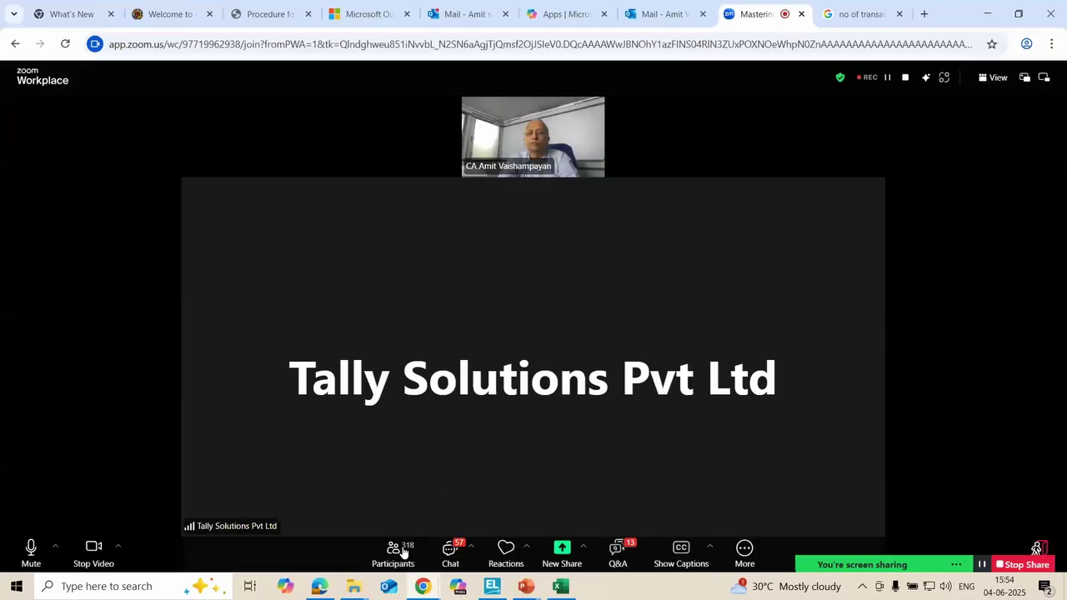
pyautogui.click(617, 553)
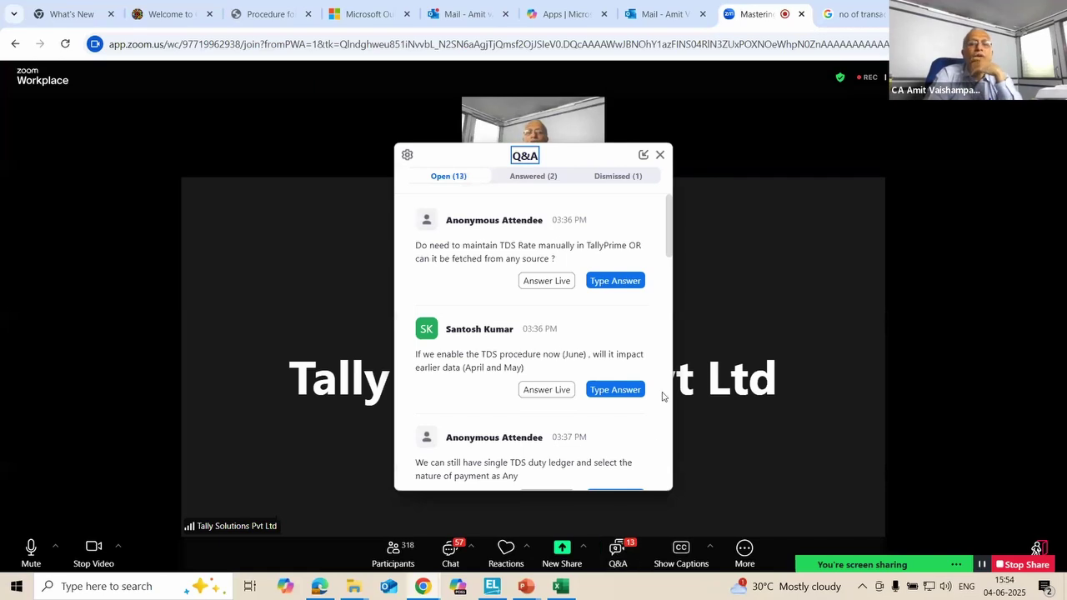
pyautogui.click(645, 213)
pyautogui.hotkey('ctrl', 'a')
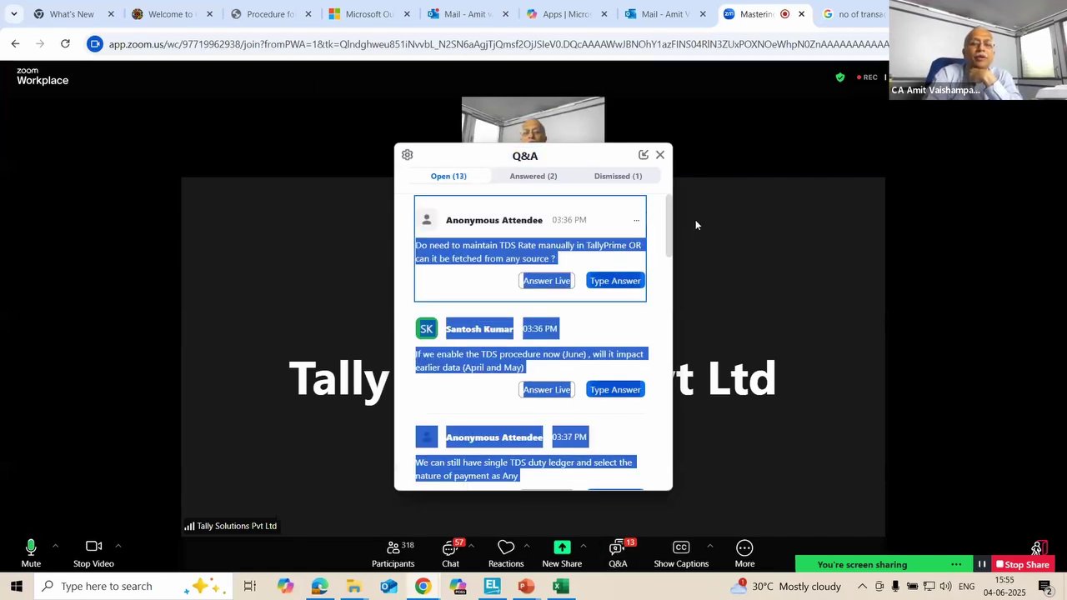
pyautogui.click(696, 219)
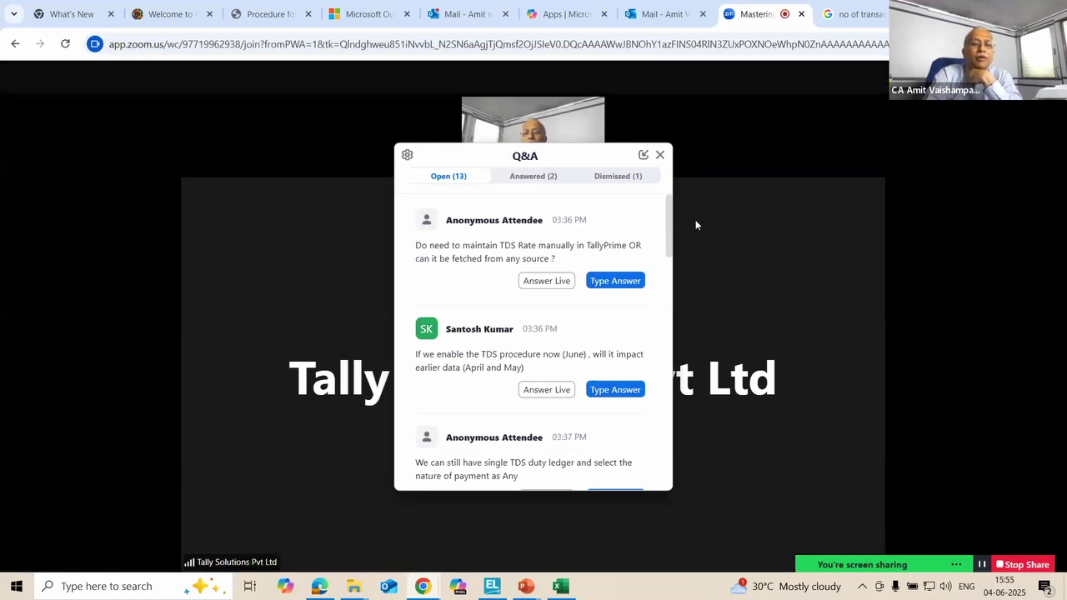
pyautogui.moveTo(692, 222)
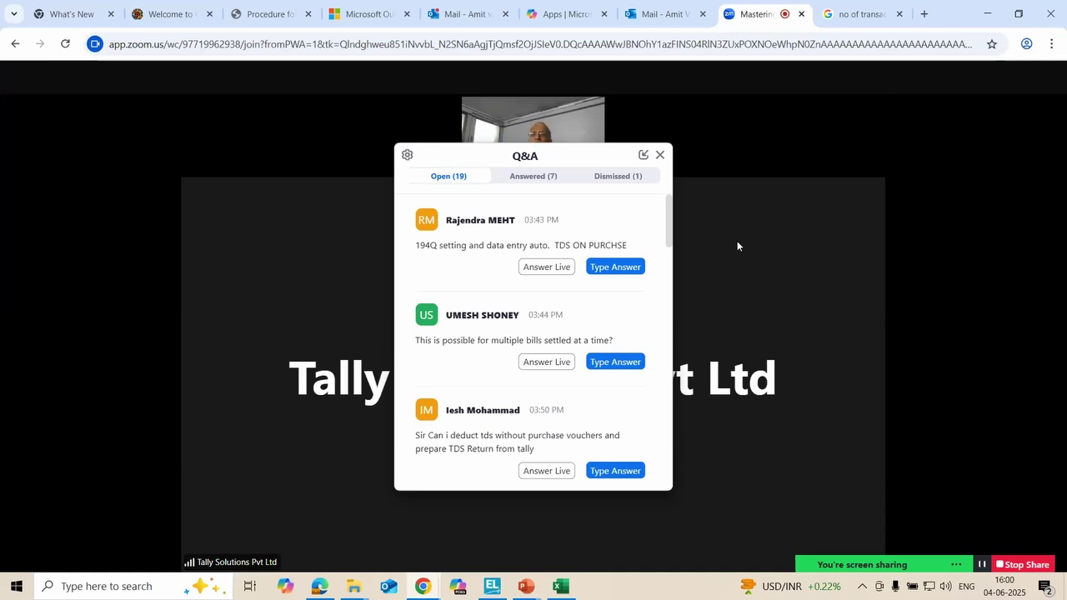
pyautogui.moveTo(706, 250)
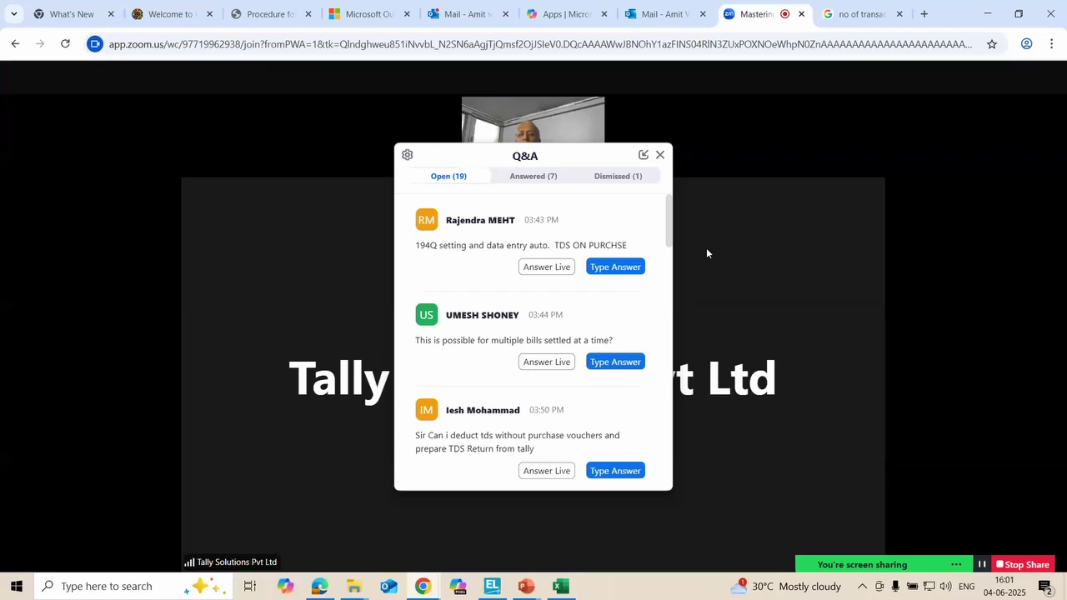
pyautogui.moveTo(609, 390)
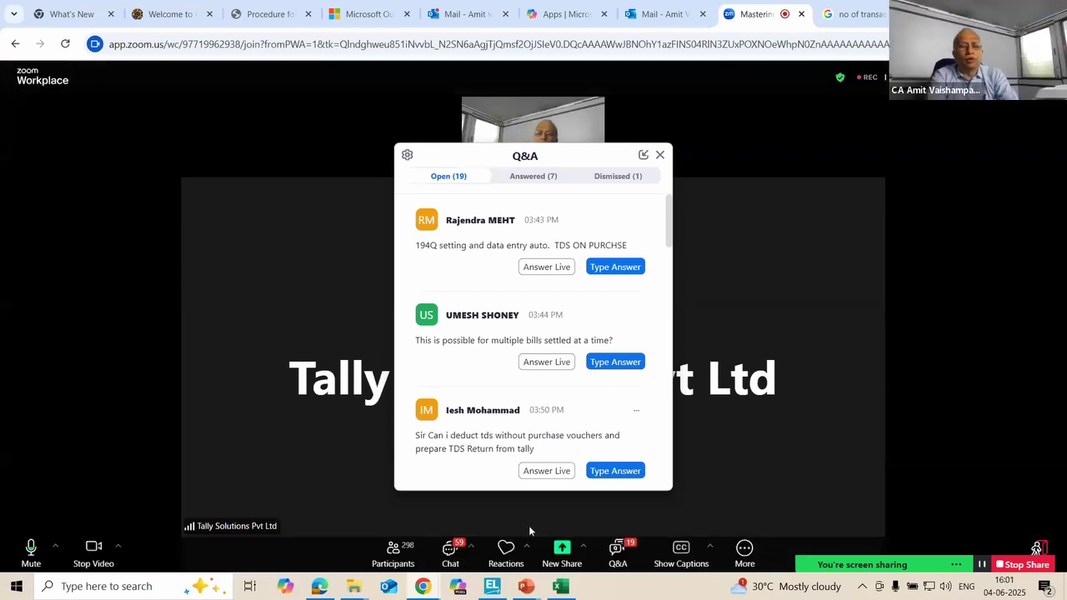
# Step: Return to TallyPrime and quit the new purchase voucher without saving it
pyautogui.click(492, 586)
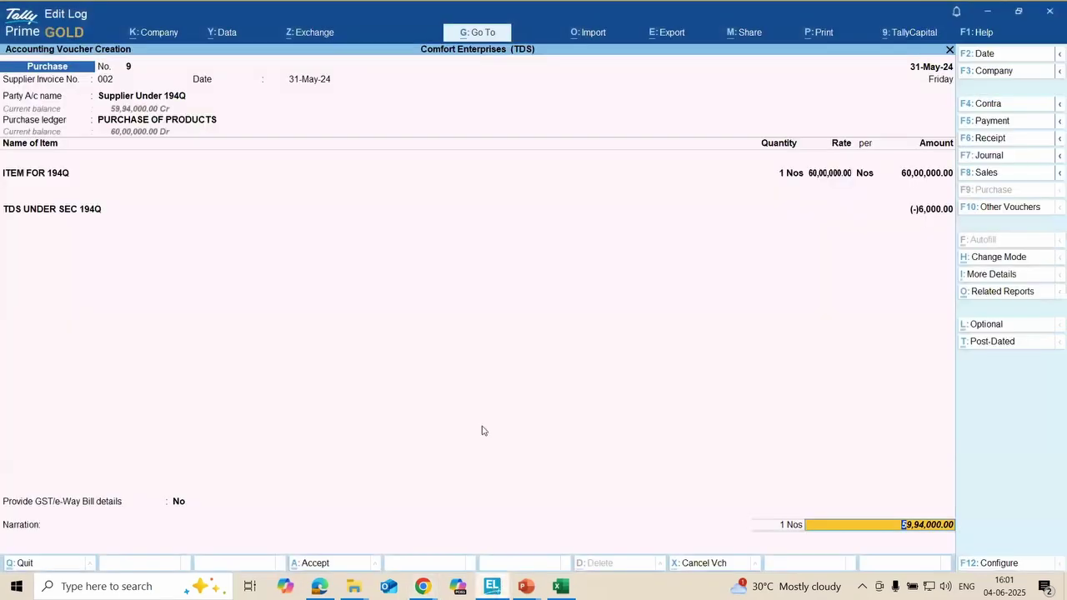
pyautogui.press('Escape')
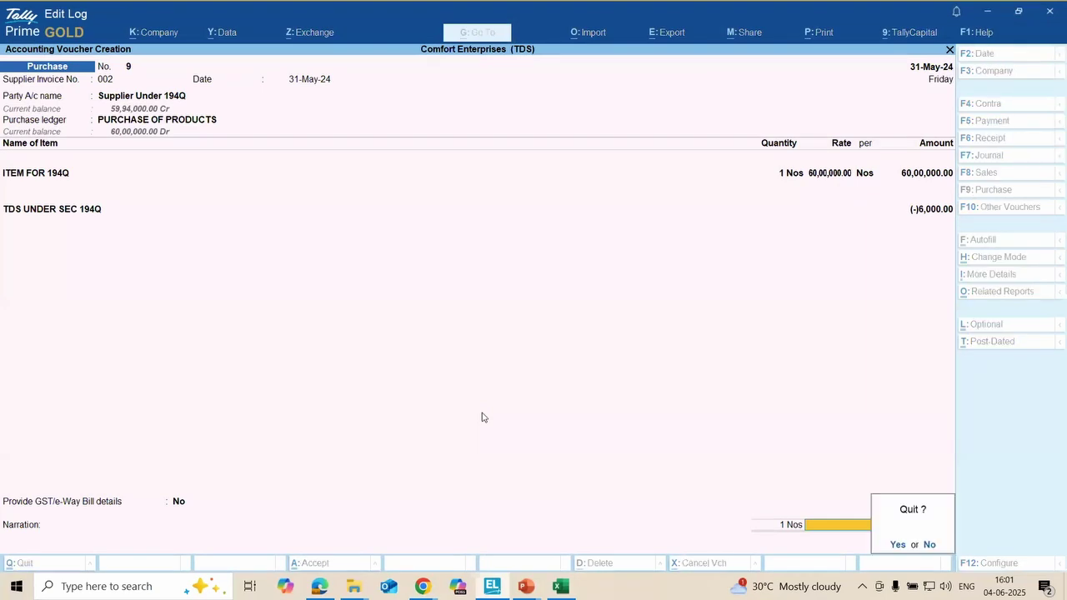
pyautogui.press('y')
# Step: Open the TDS nature of payment "Payment of certain sum for purchase of goods" for alteration
pyautogui.press('Up')
pyautogui.press('Up')
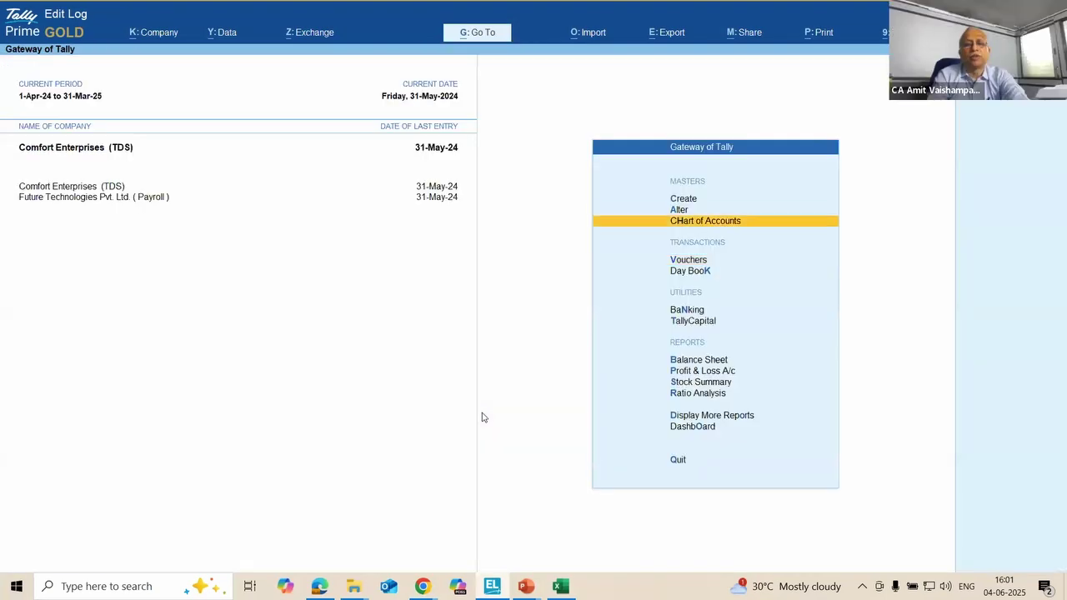
pyautogui.press('Return')
pyautogui.press('Down')
pyautogui.press('Down')
pyautogui.press('Down')
pyautogui.press('Down')
pyautogui.press('Down')
pyautogui.press('Down')
pyautogui.press('Down')
pyautogui.press('Down')
pyautogui.press('Down')
pyautogui.press('Down')
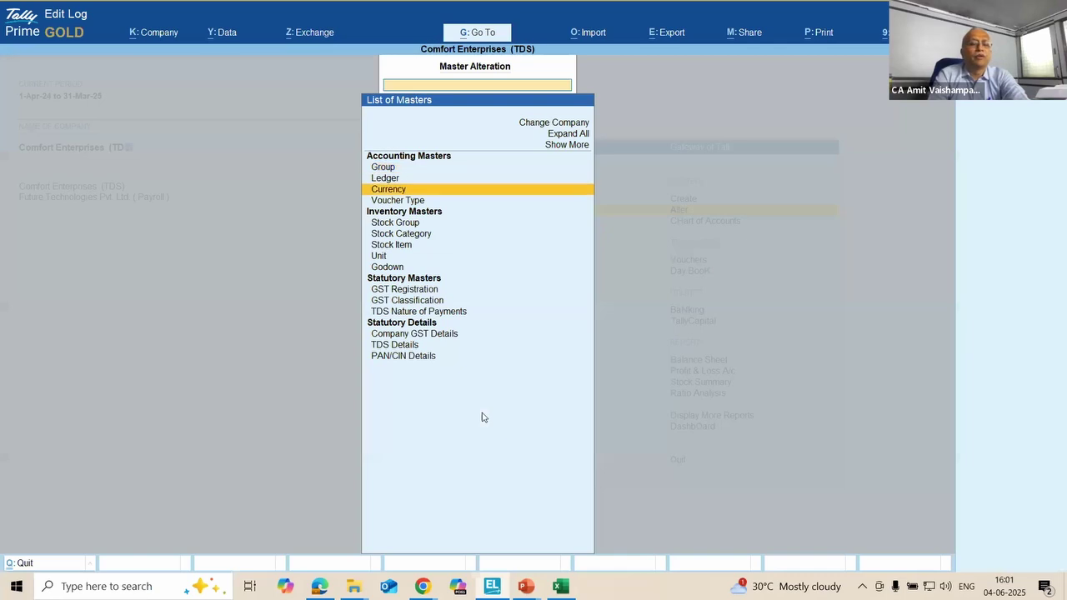
pyautogui.press('Down')
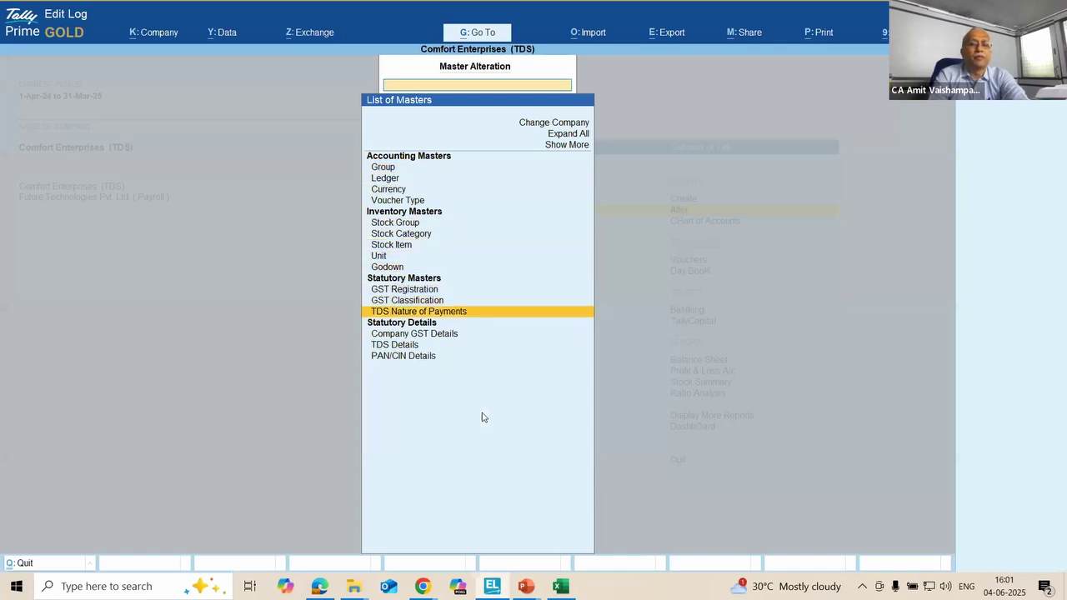
pyautogui.press('Return')
pyautogui.press('Down')
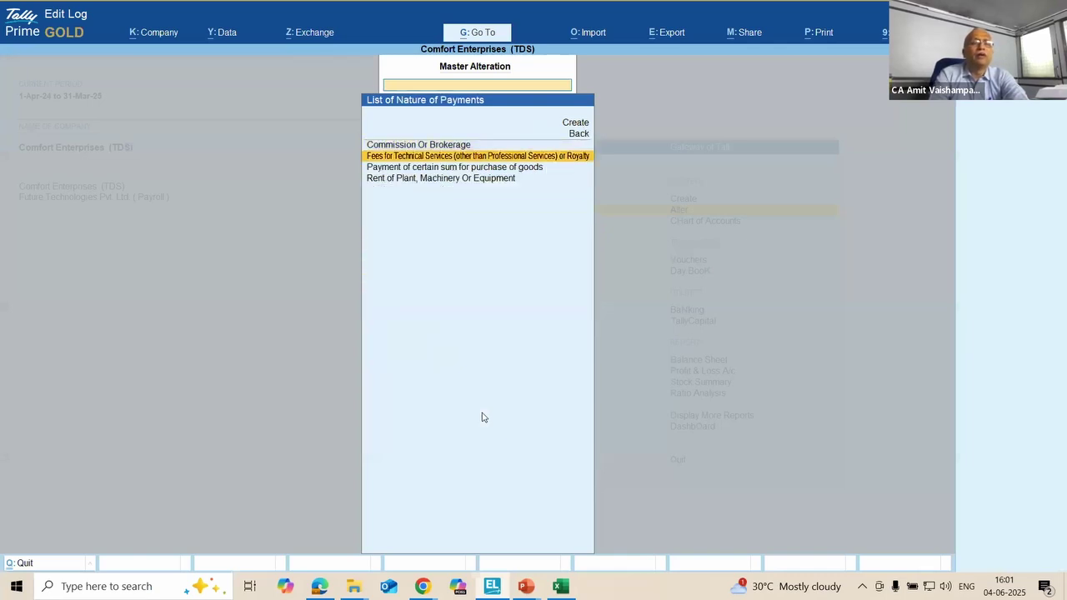
pyautogui.press('Down')
pyautogui.press('Return')
# Step: Set the threshold/exemption limit of the section 194Q nature of payment to 50,00,000, leaving the other fields as they are
pyautogui.press('Return')
pyautogui.press('Return')
pyautogui.press('Return')
pyautogui.press('Return')
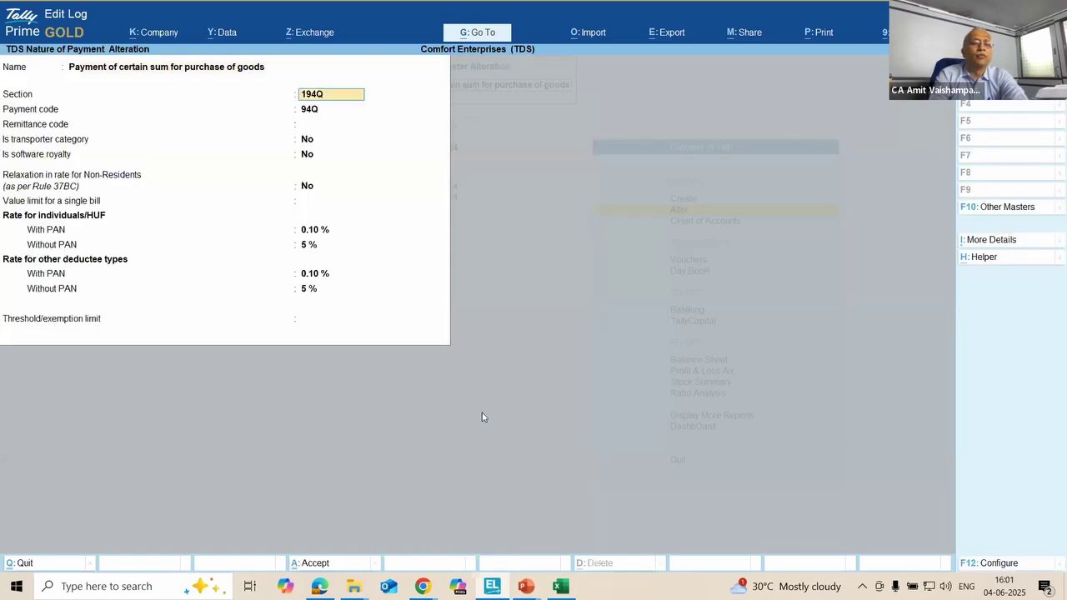
pyautogui.press('Return')
pyautogui.press('Return')
pyautogui.press('Return')
pyautogui.press('Return')
pyautogui.press('Return')
pyautogui.press('Return')
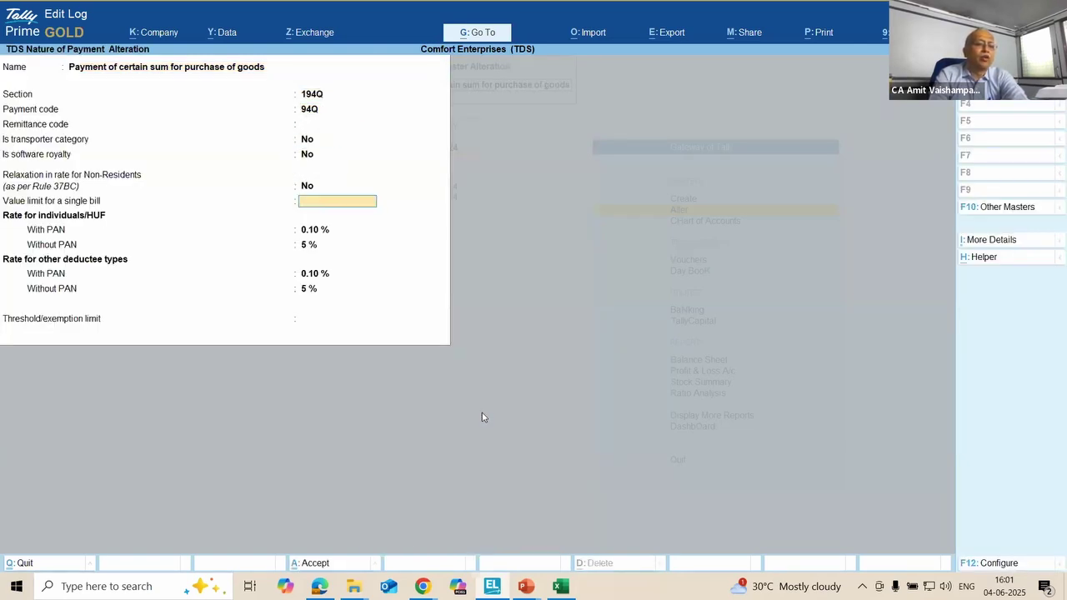
pyautogui.press('Return')
pyautogui.press('Return')
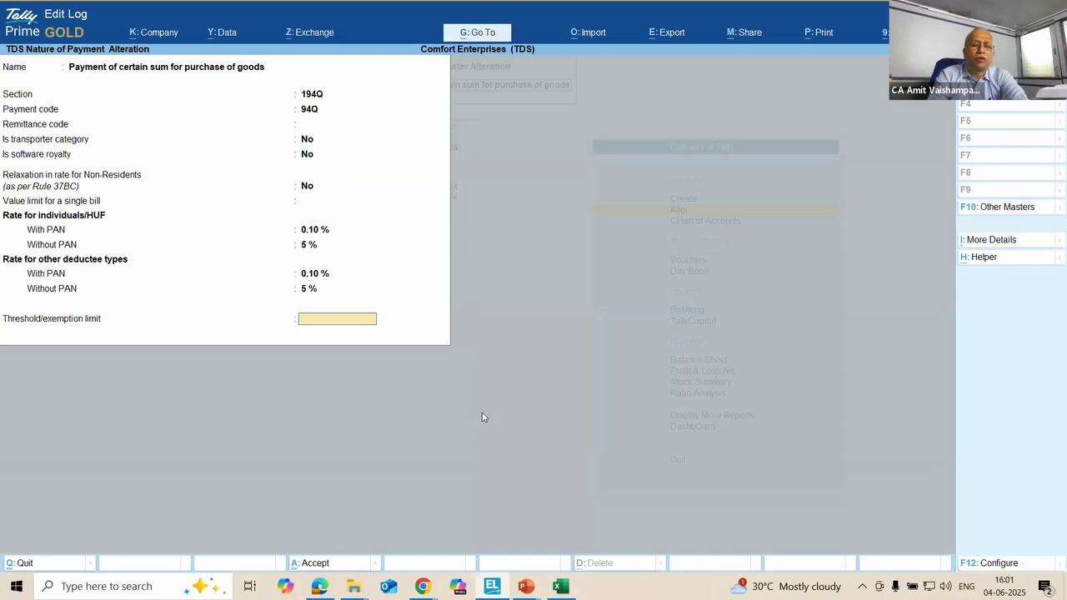
pyautogui.write('5000000')
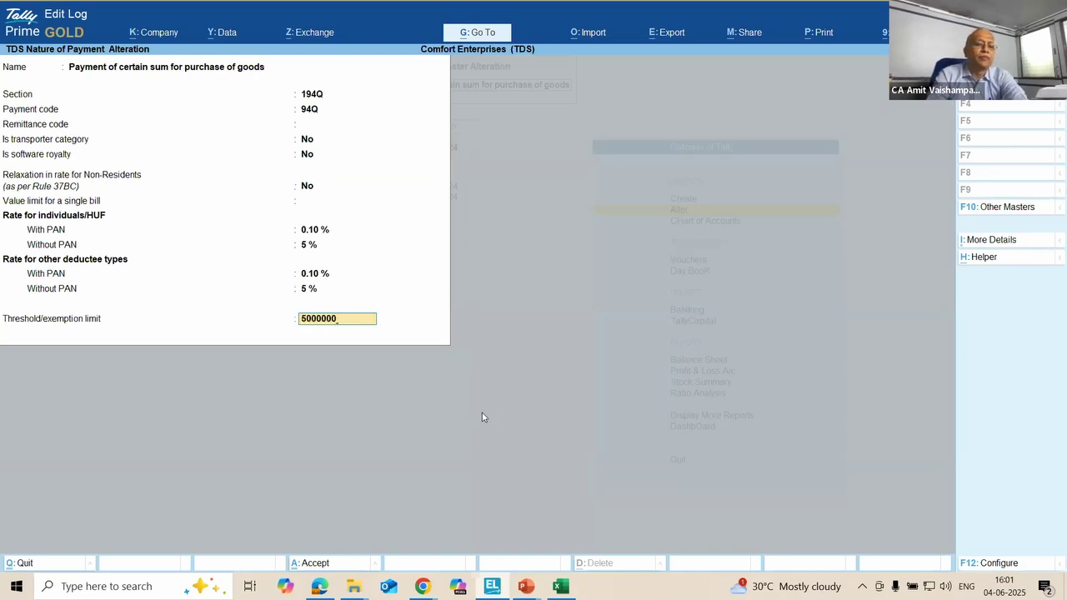
pyautogui.press('Return')
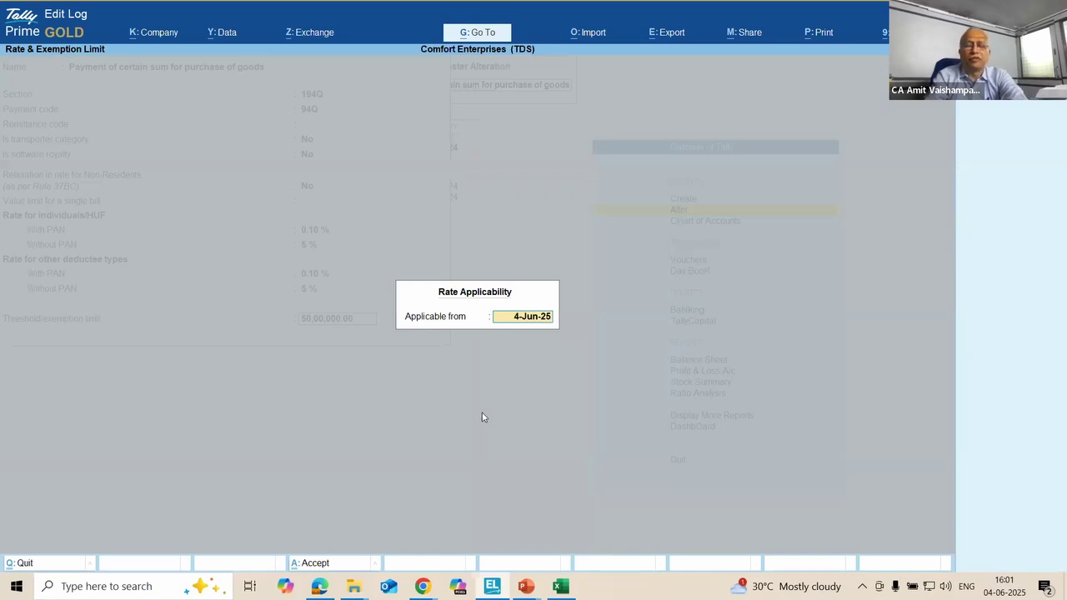
# Step: Enter 1-4 as the applicable-from date for the exemption limit and decline to accept the master
pyautogui.write('1')
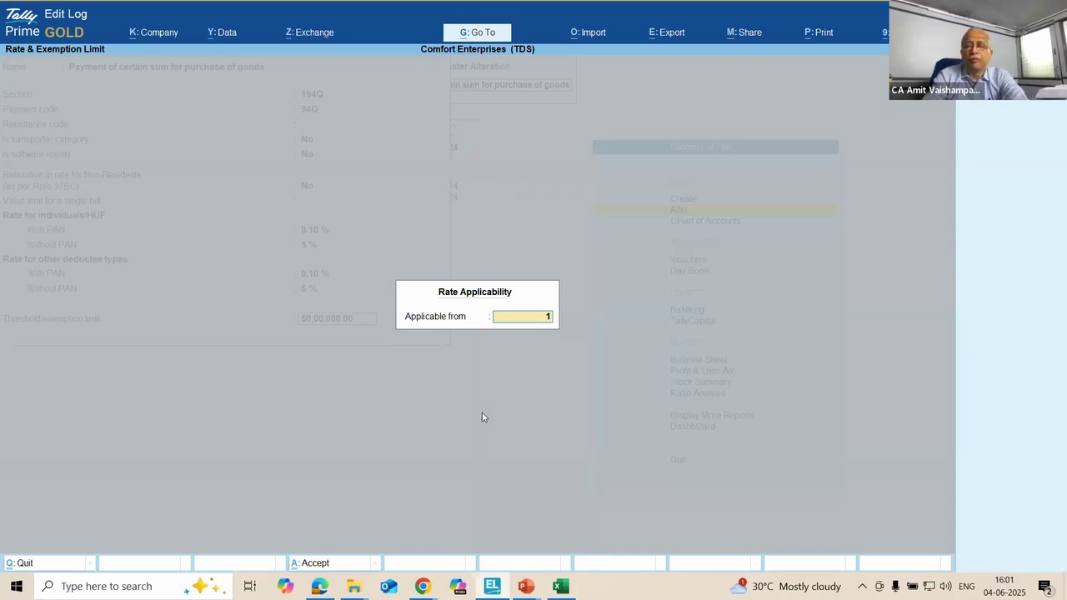
pyautogui.write('-4')
pyautogui.press('Return')
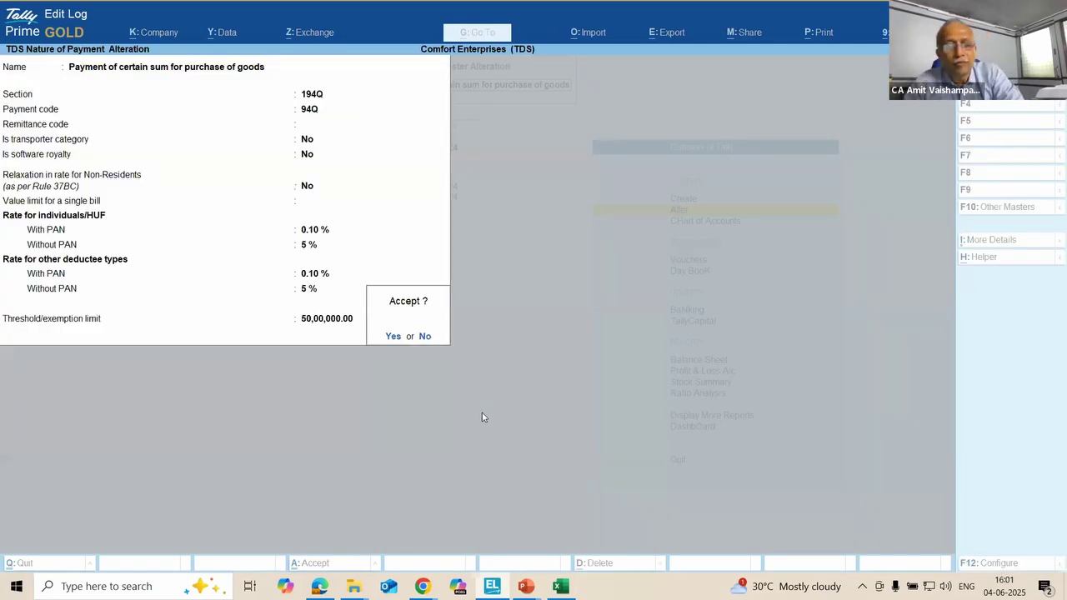
pyautogui.press('n')
# Step: Set the exemption limit's applicable-from date to 1-6-25, accept the nature of payment, and return to the Gateway of Tally
pyautogui.press('Return')
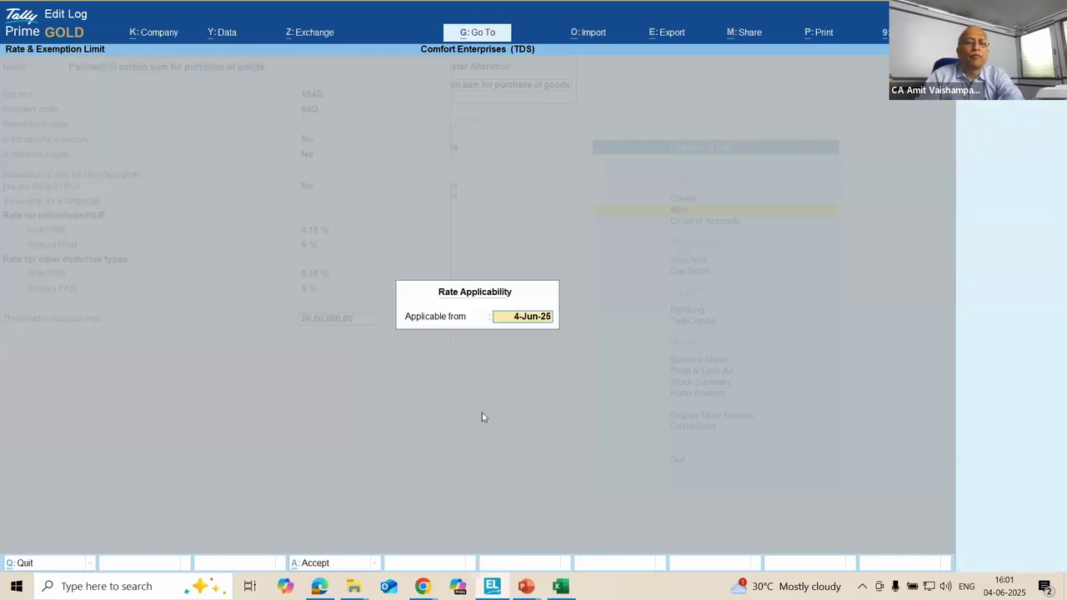
pyautogui.write('1-6')
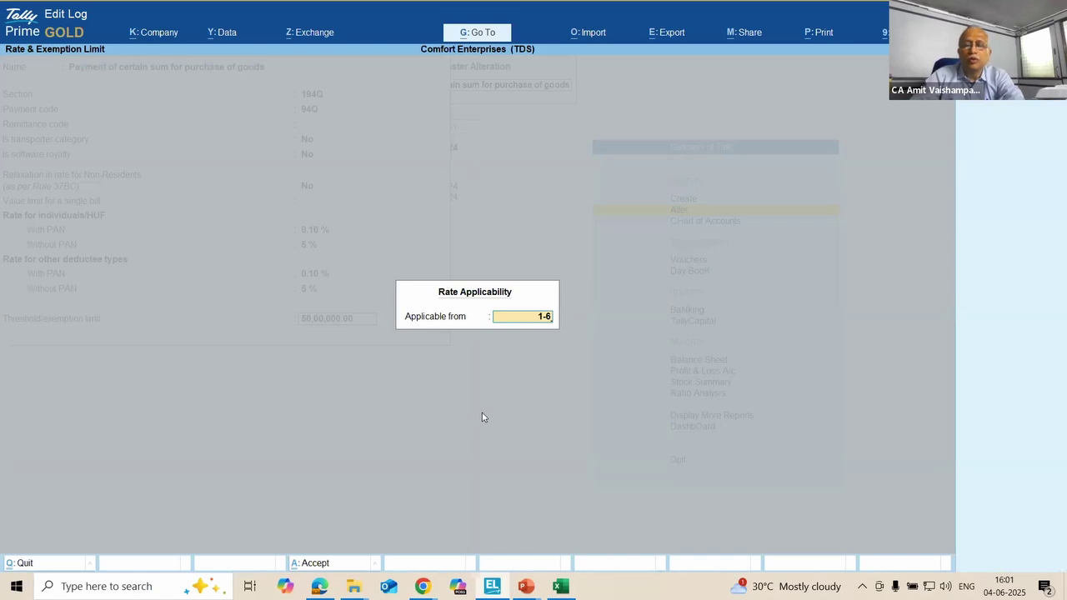
pyautogui.write('-25')
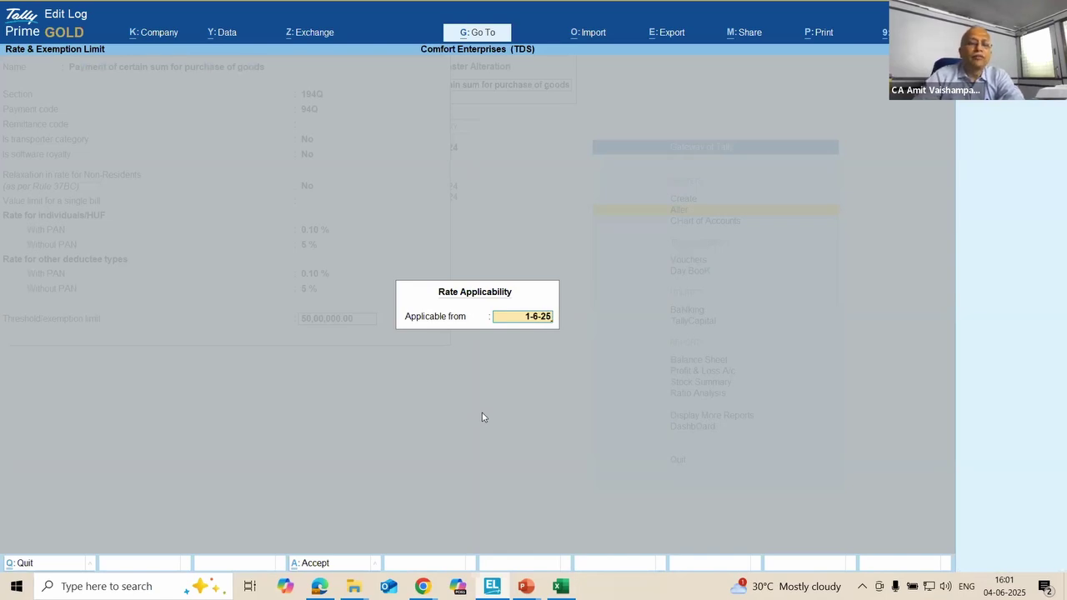
pyautogui.press('Return')
pyautogui.press('Return')
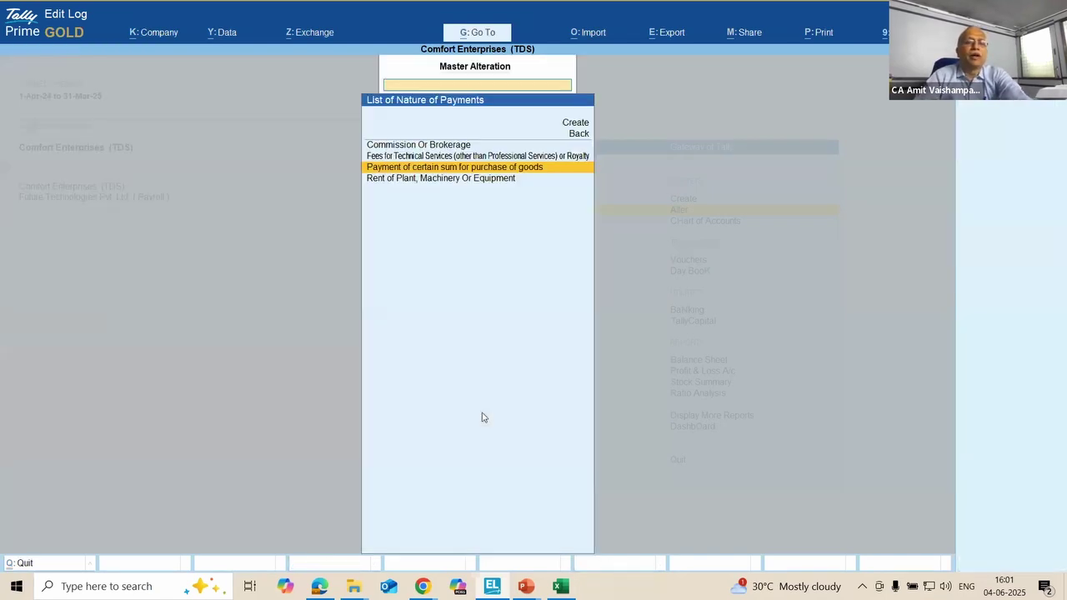
pyautogui.press('Escape')
pyautogui.press('Escape')
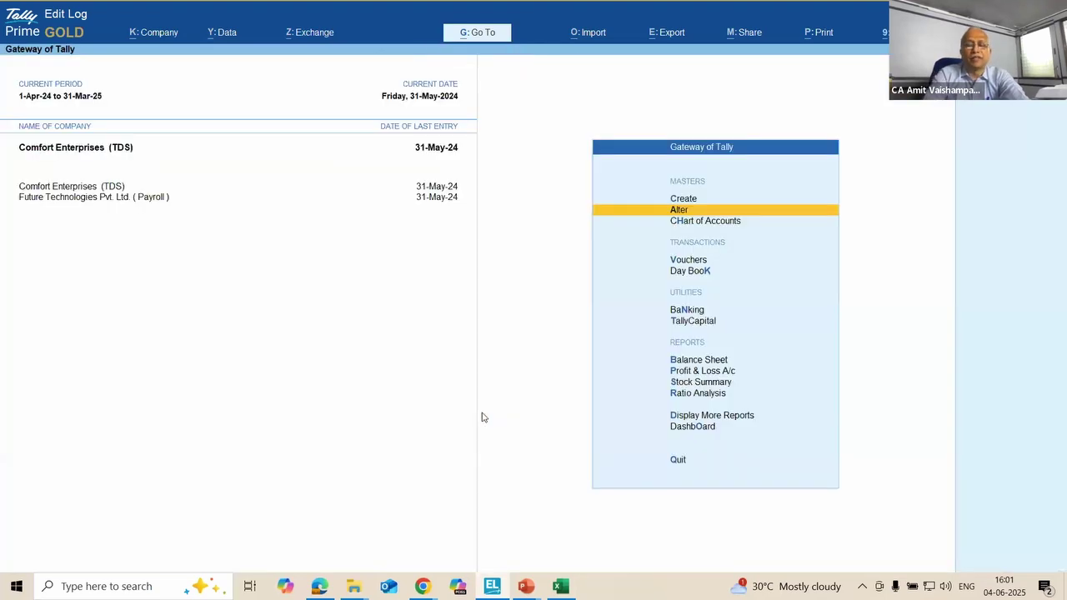
# Step: Start a new purchase voucher and set its voucher date to 30-6
pyautogui.press('Down')
pyautogui.press('Down')
pyautogui.press('Return')
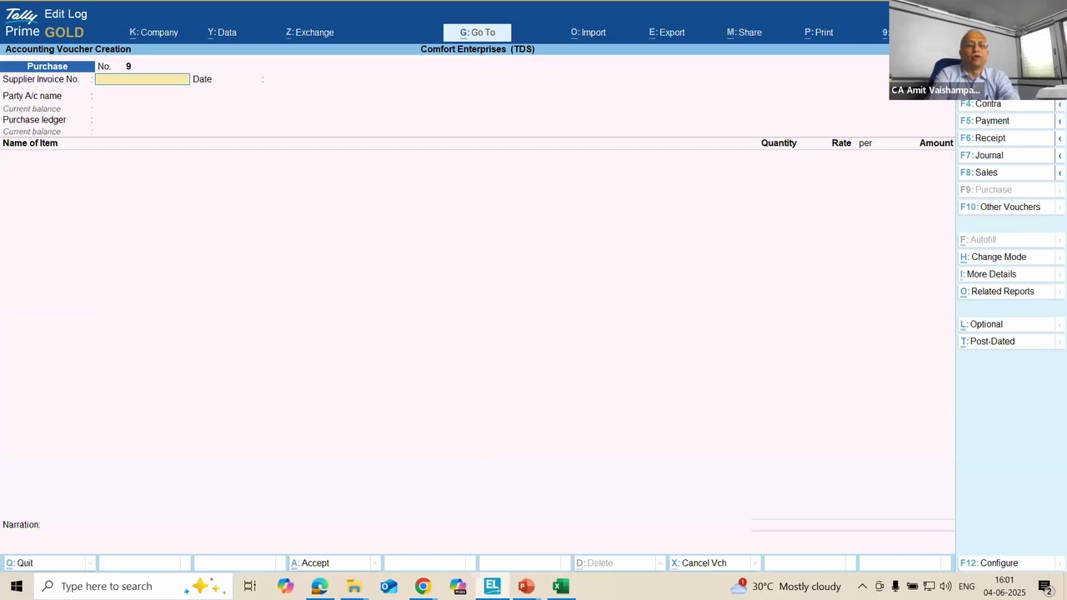
pyautogui.press('F2')
pyautogui.write('30-6')
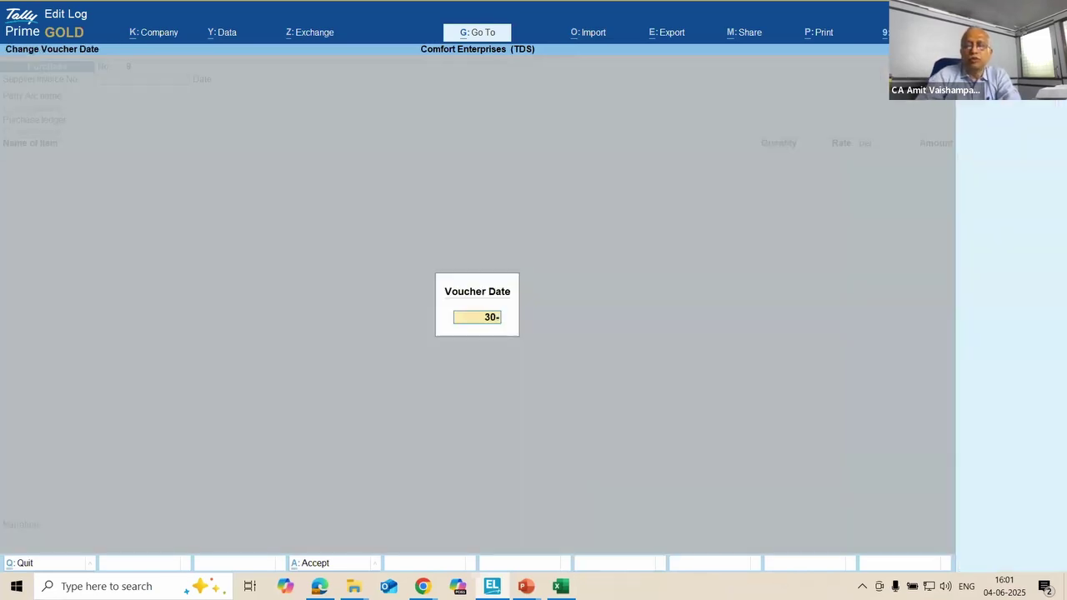
pyautogui.press('Return')
# Step: Enter 003 as the supplier invoice number and keep 30-Jun-24 as the supplier invoice date
pyautogui.press('Return')
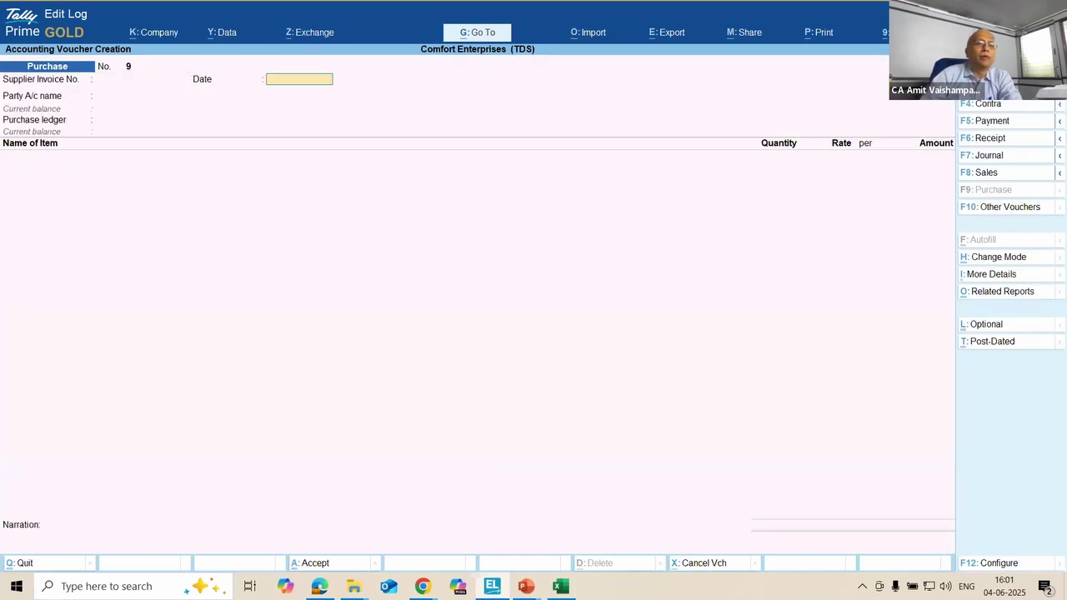
pyautogui.press('Return')
pyautogui.press('BackSpace')
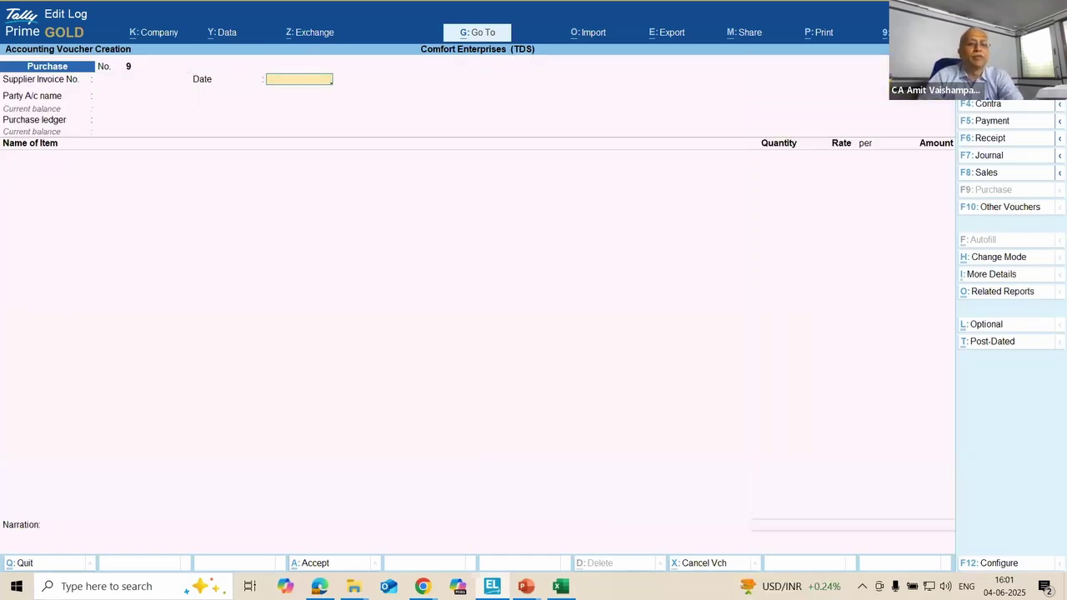
pyautogui.press('BackSpace')
pyautogui.write('003')
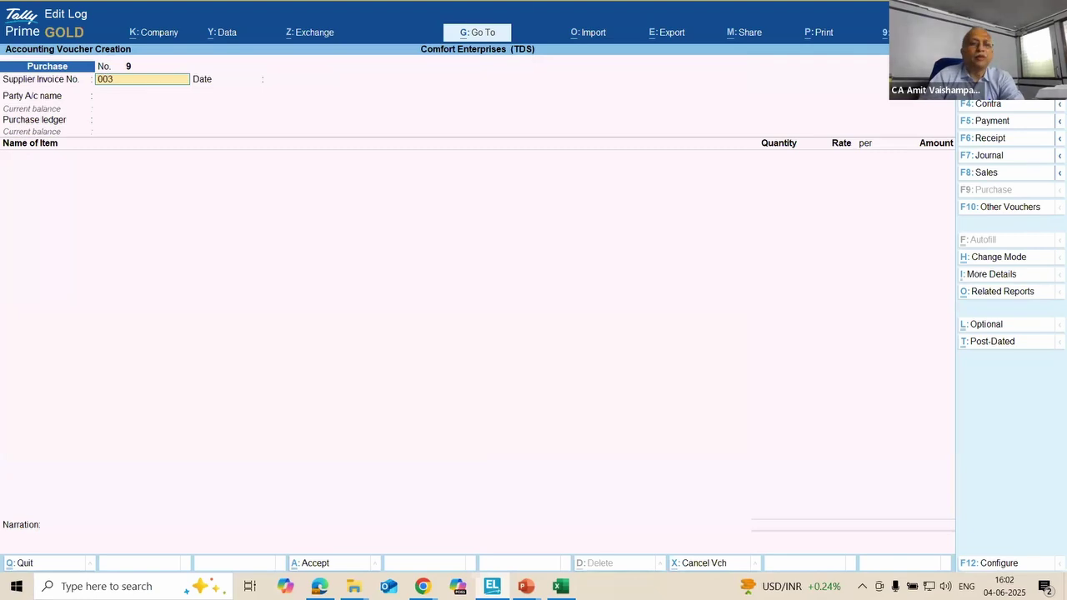
pyautogui.press('Return')
pyautogui.press('Return')
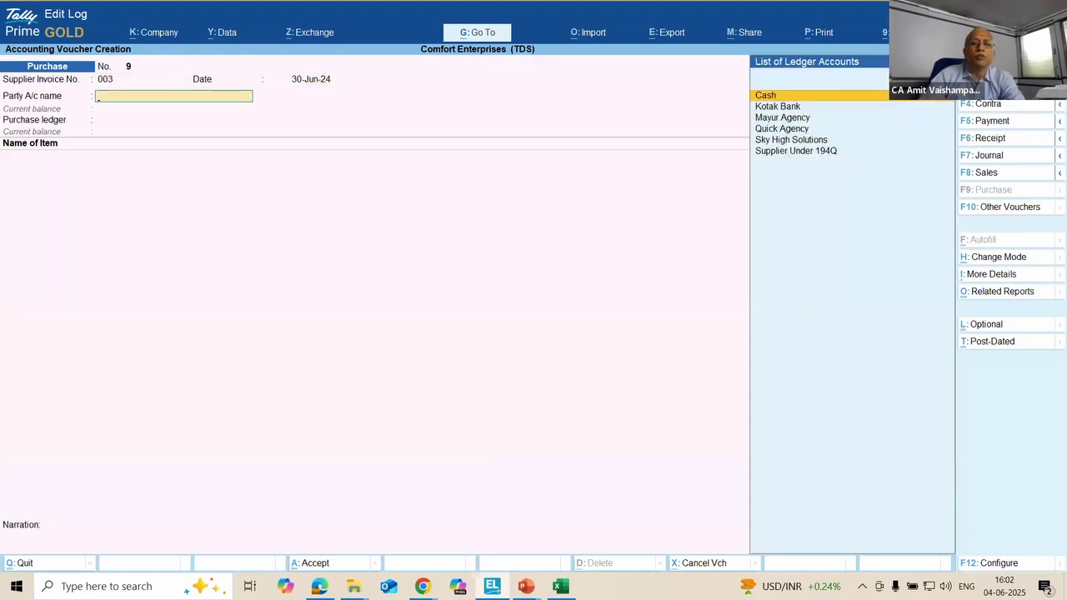
# Step: Choose Supplier Under 194Q as the party account and leave the receipt details blank
pyautogui.press('Down')
pyautogui.press('Down')
pyautogui.press('Down')
pyautogui.press('Down')
pyautogui.press('Down')
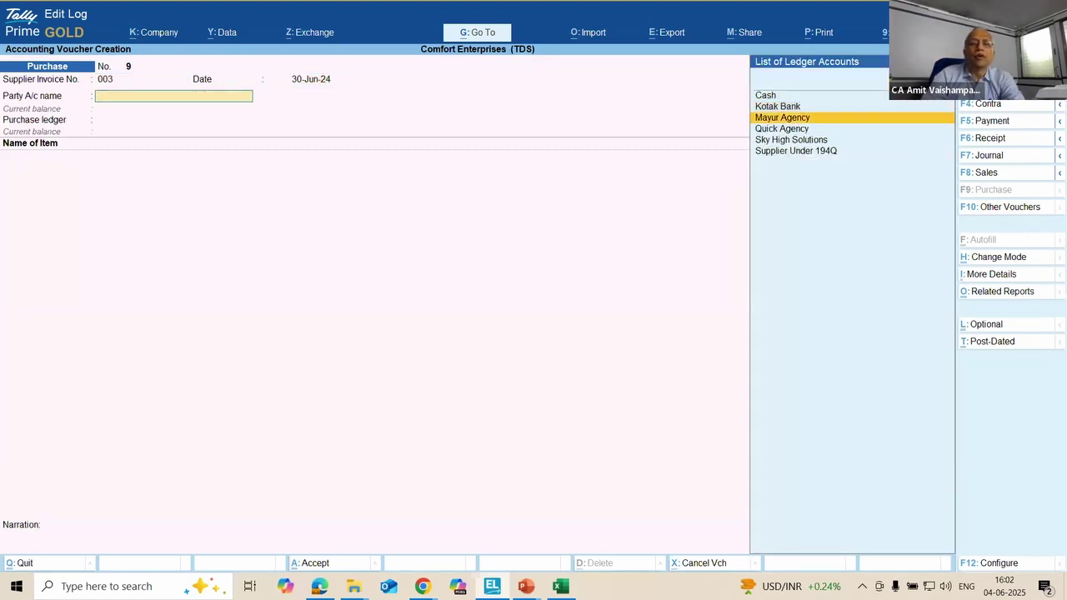
pyautogui.press('Return')
pyautogui.press('Return')
pyautogui.press('Return')
pyautogui.press('Return')
pyautogui.press('Return')
pyautogui.press('Return')
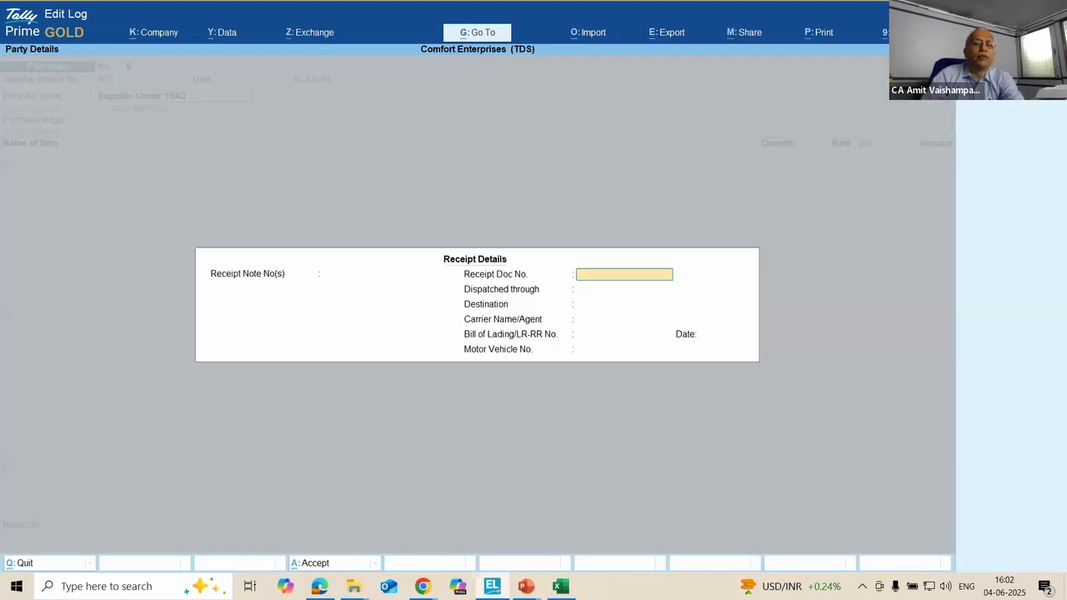
pyautogui.press('Return')
pyautogui.press('Return')
pyautogui.press('Return')
pyautogui.press('Return')
pyautogui.press('Return')
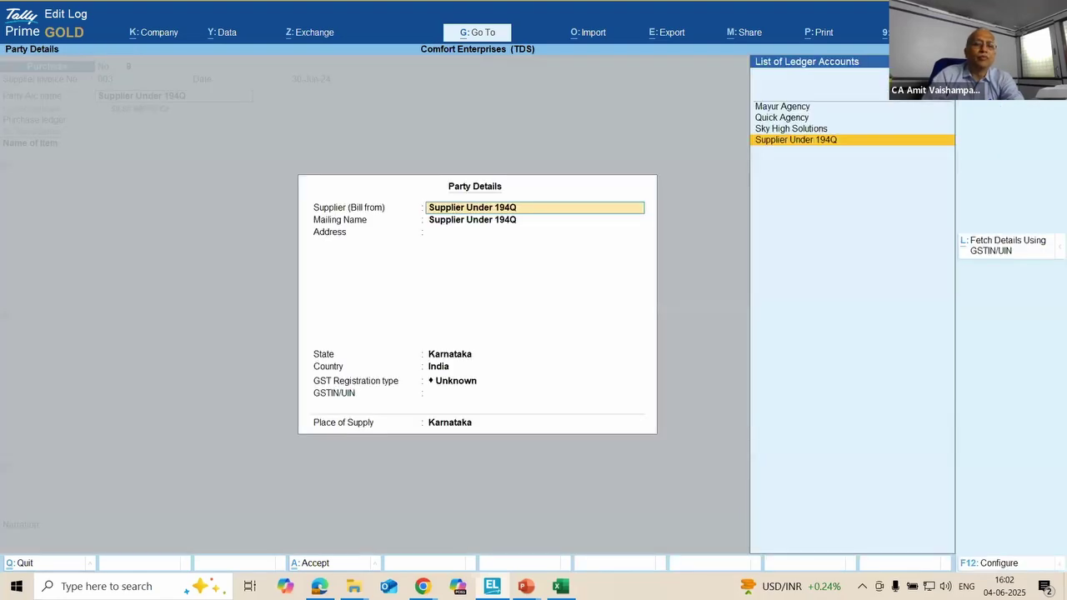
# Step: Keep the supplier's party details as they are and choose PURCHASE OF PRODUCTS as the purchase ledger
pyautogui.press('Return')
pyautogui.press('Return')
pyautogui.press('Return')
pyautogui.press('Return')
pyautogui.press('Return')
pyautogui.press('Return')
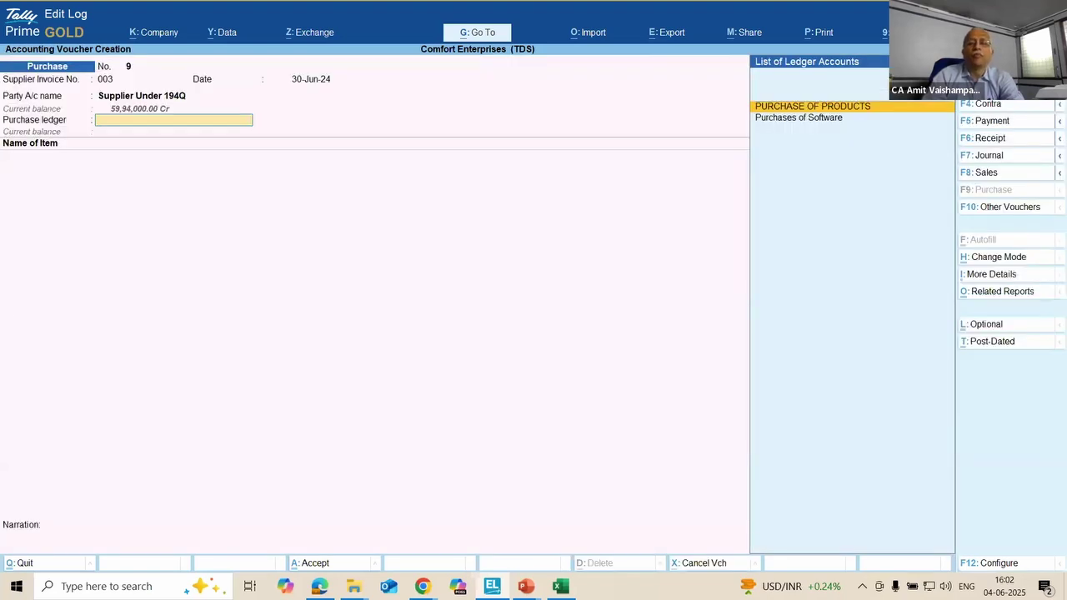
pyautogui.press('Return')
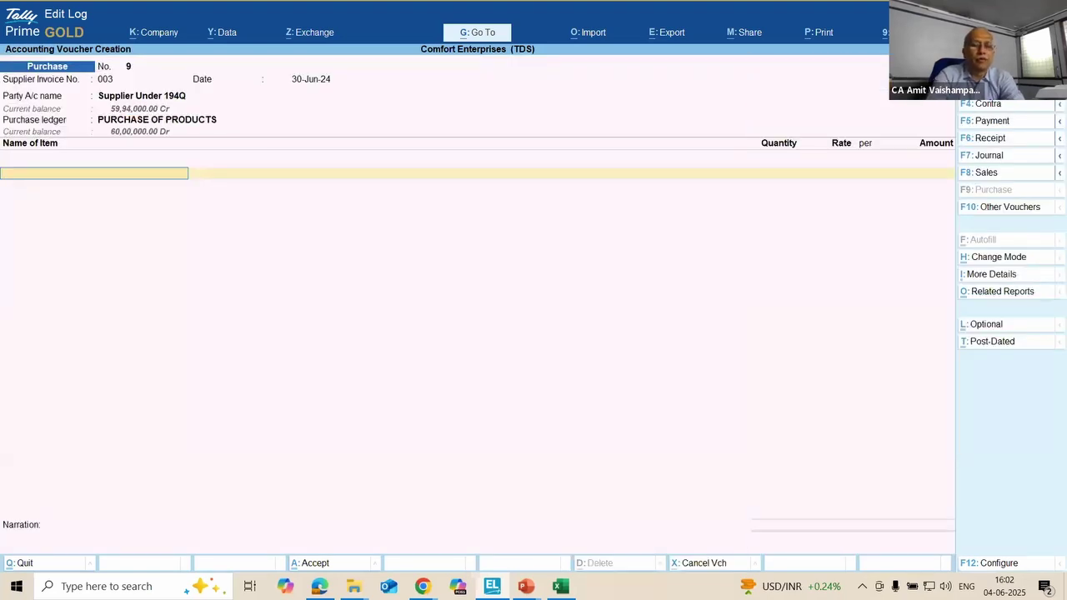
# Step: Add ITEM FOR 194Q to the voucher with quantity 1 at the rate of 60,00,000
pyautogui.press('Return')
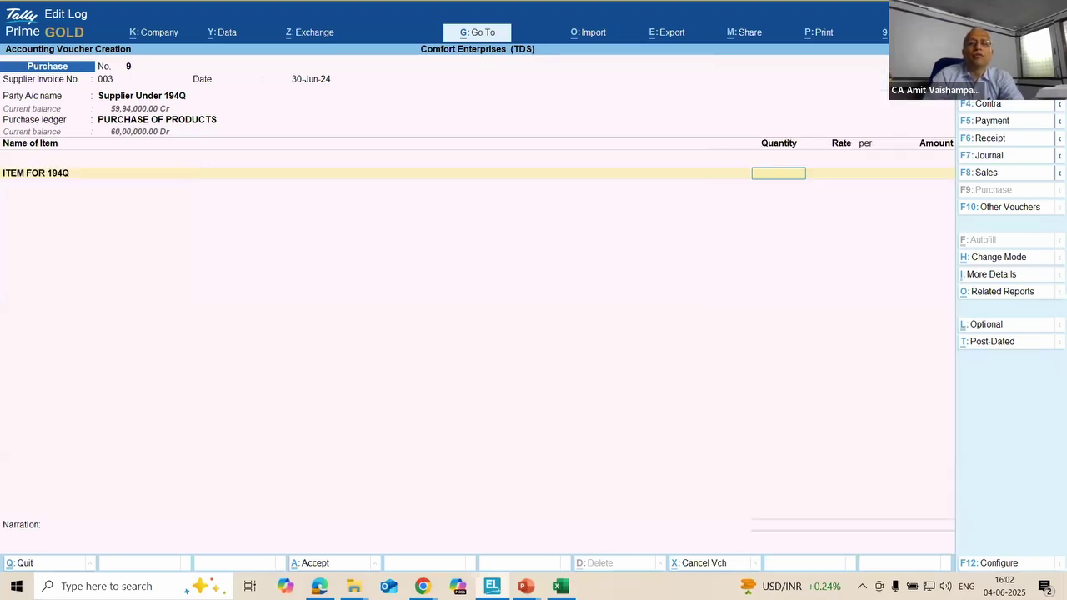
pyautogui.write('1')
pyautogui.press('Return')
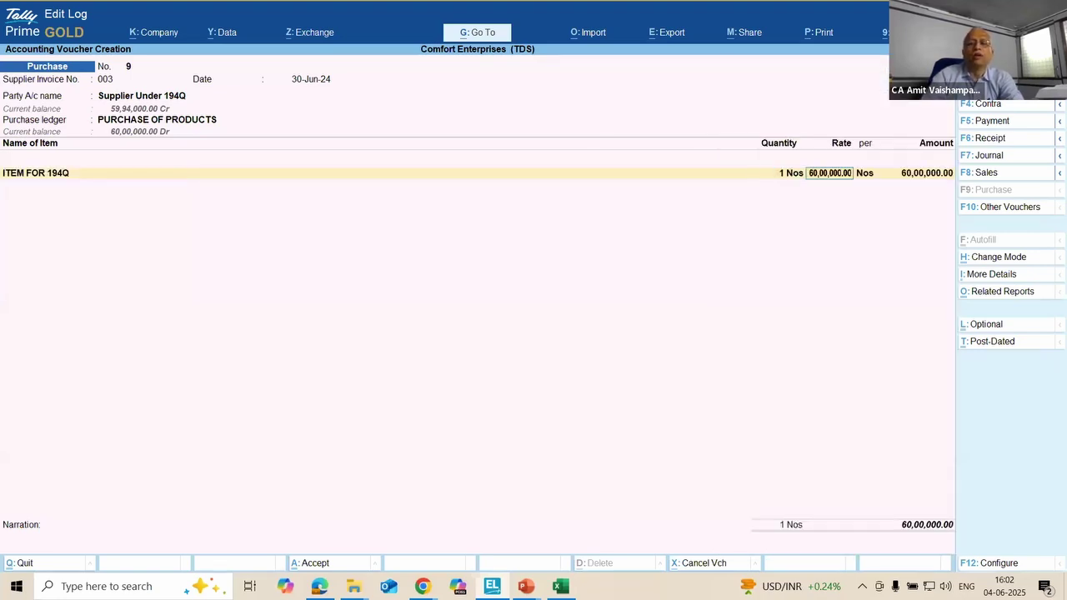
pyautogui.press('Return')
pyautogui.press('Return')
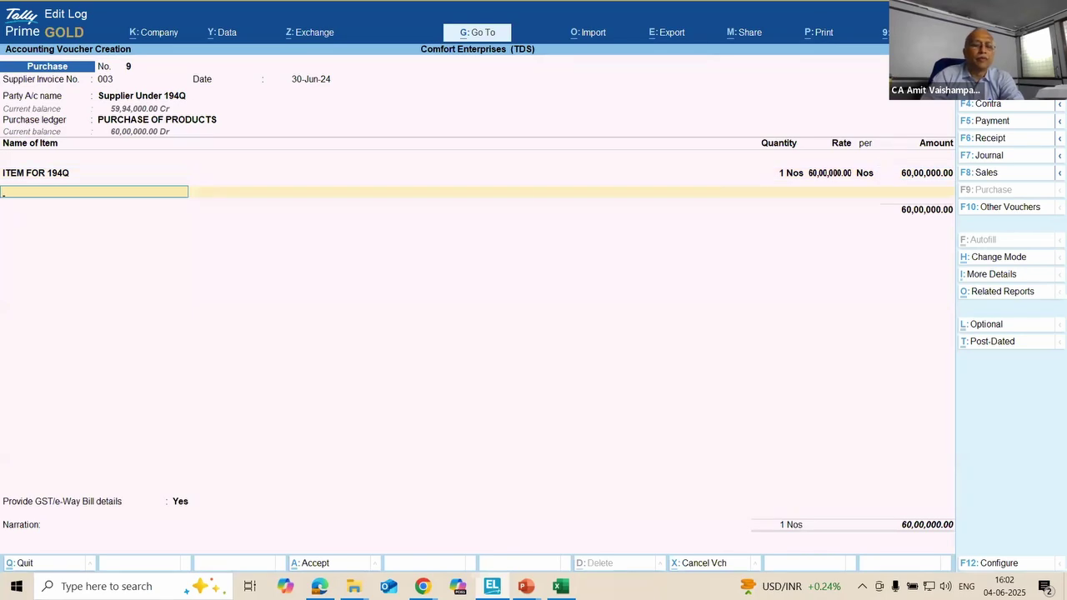
# Step: End the stock item list and add the ledger TDS UNDER SEC 194Q to the voucher
pyautogui.write('T')
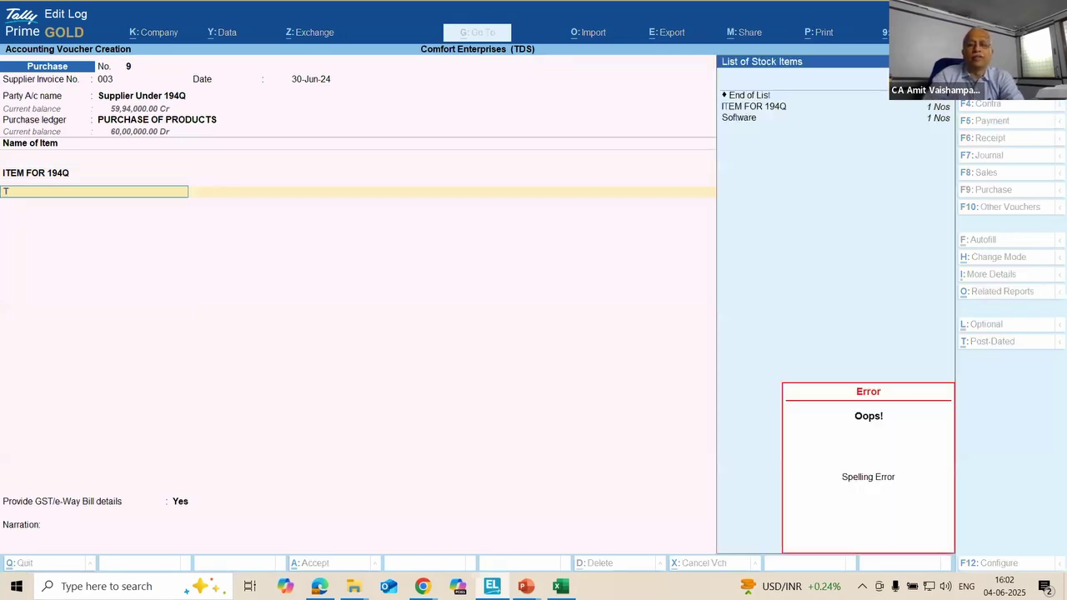
pyautogui.press('Escape')
pyautogui.press('Down')
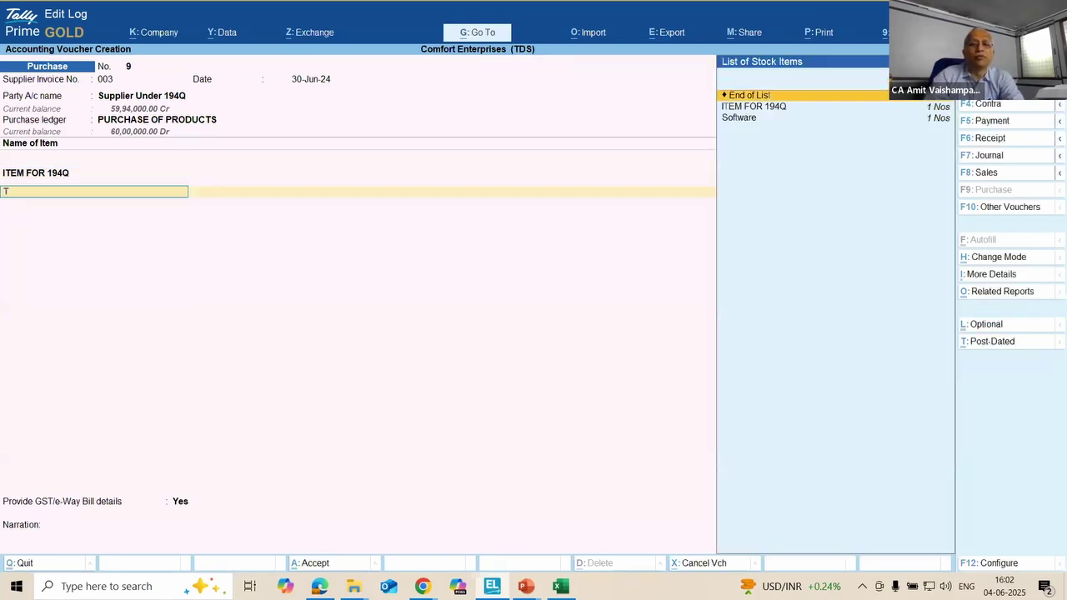
pyautogui.press('Return')
pyautogui.write('TD')
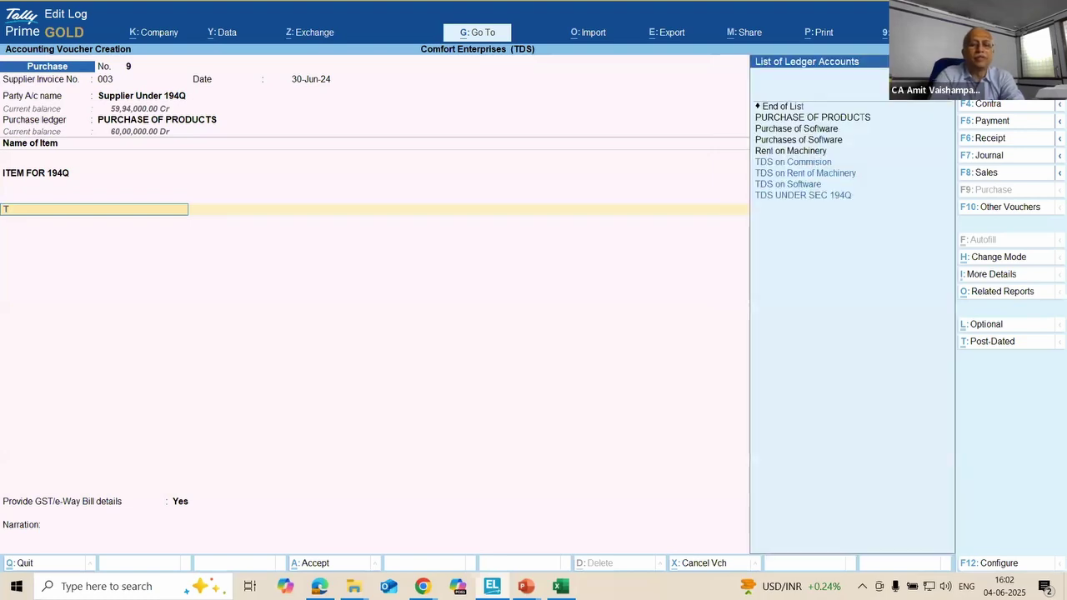
pyautogui.press('Down')
pyautogui.press('Down')
pyautogui.press('Down')
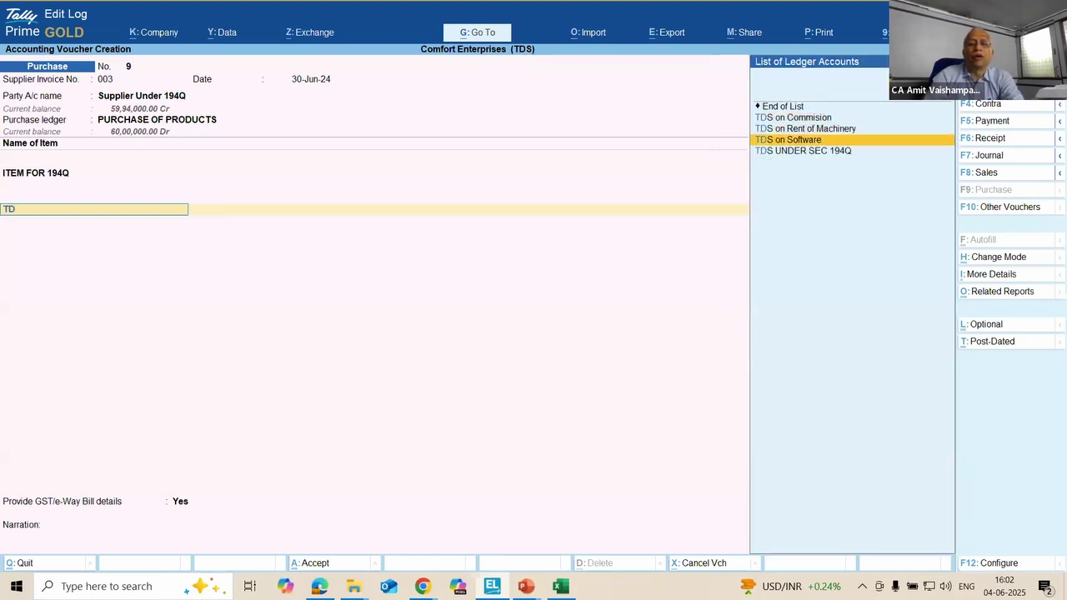
pyautogui.press('Return')
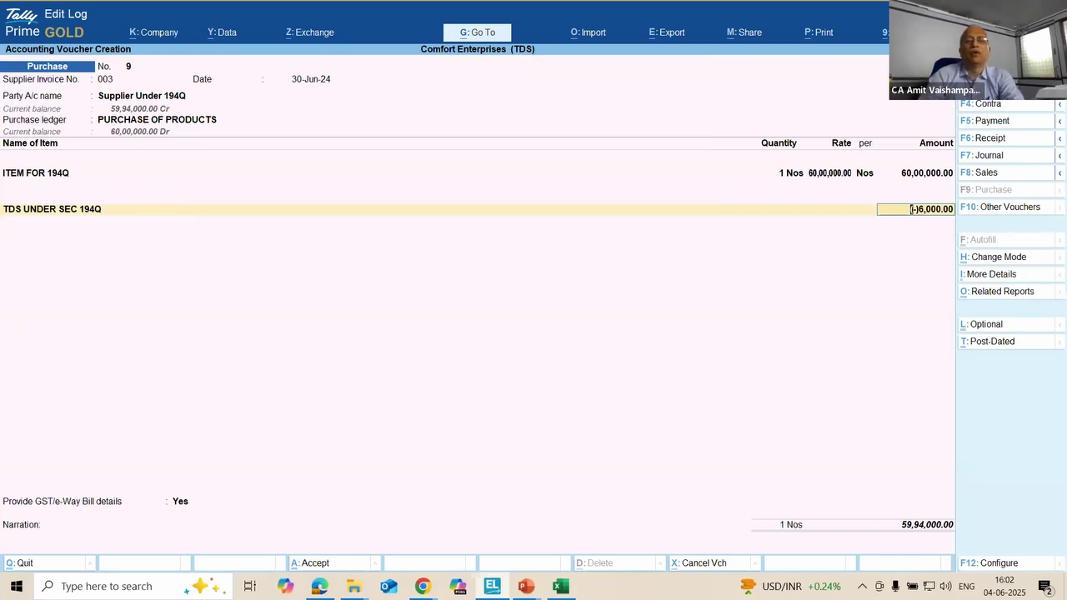
# Step: Clear the TDS amount and quit the purchase voucher without saving it
pyautogui.press('BackSpace')
pyautogui.press('Escape')
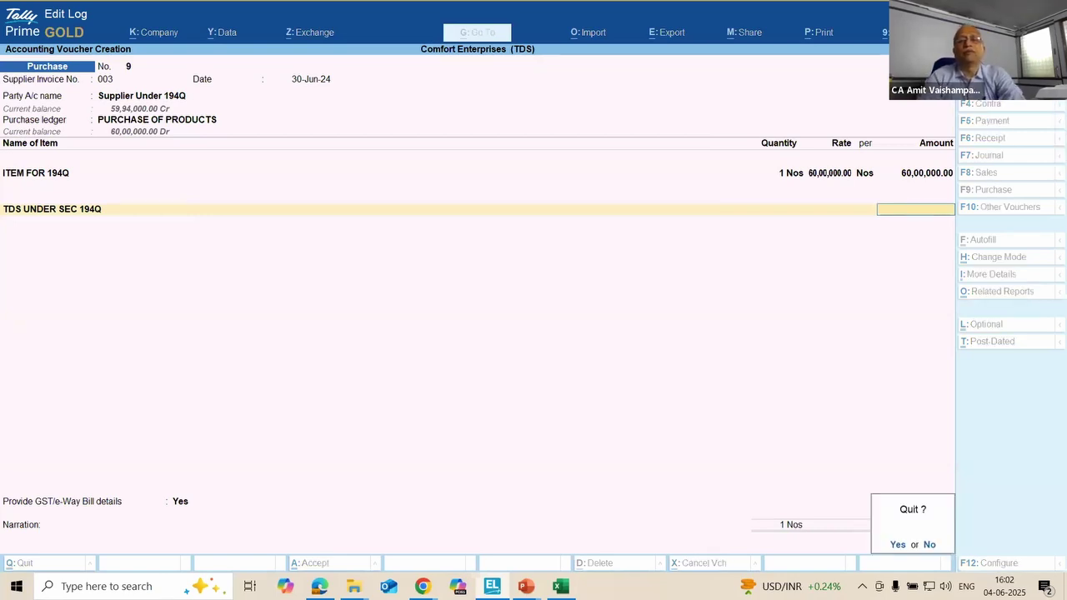
pyautogui.press('y')
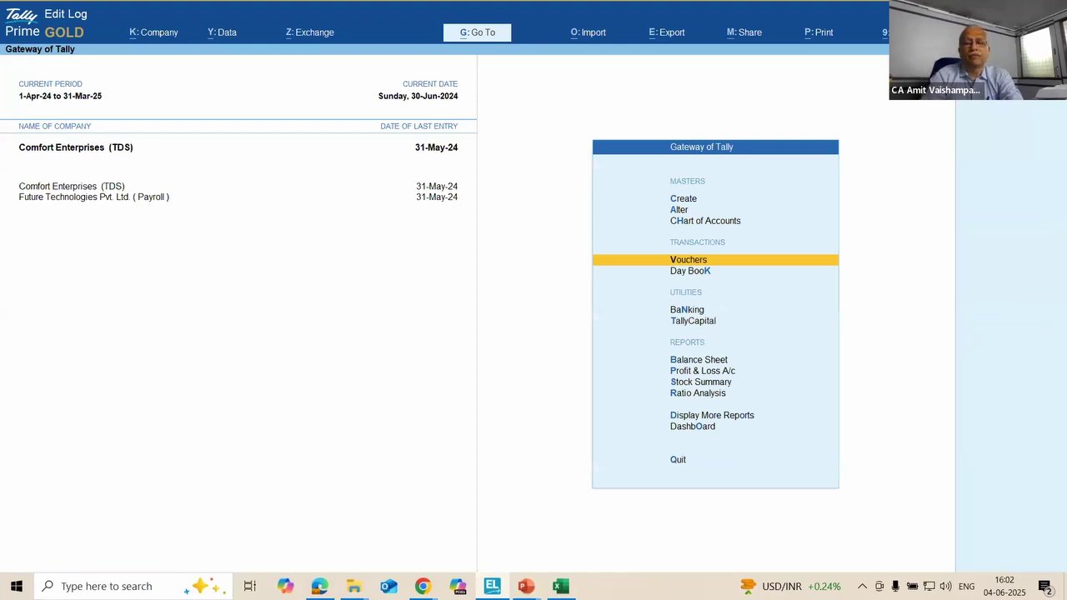
# Step: Reopen the TDS nature of payment "Payment of certain sum for purchase of goods" for alteration
pyautogui.press('Up')
pyautogui.press('Up')
pyautogui.press('Return')
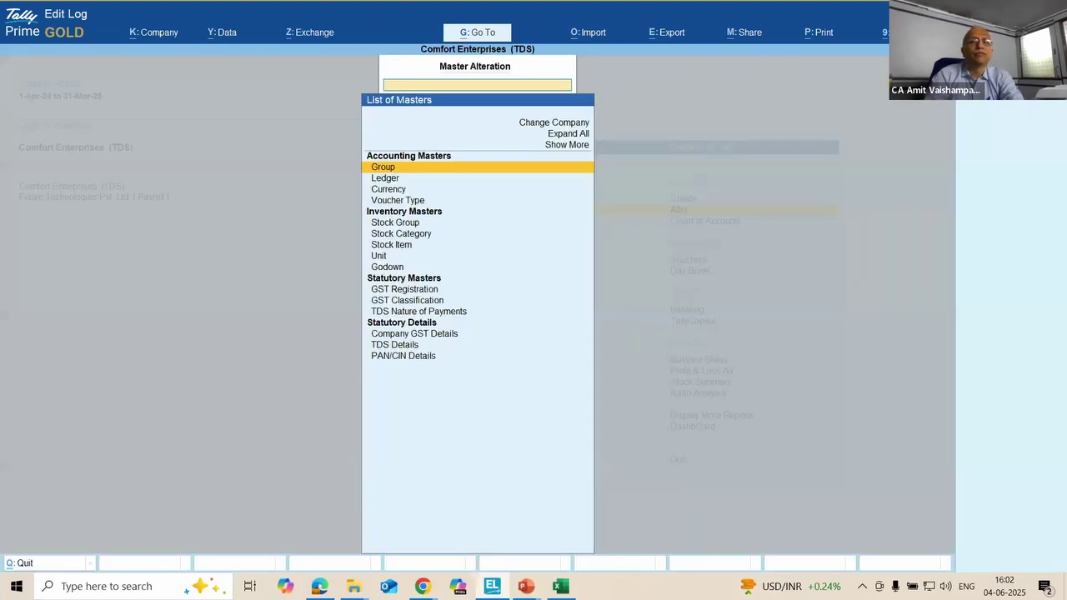
pyautogui.press('Down')
pyautogui.press('Down')
pyautogui.press('Down')
pyautogui.press('Down')
pyautogui.press('Down')
pyautogui.press('Down')
pyautogui.press('Down')
pyautogui.press('Down')
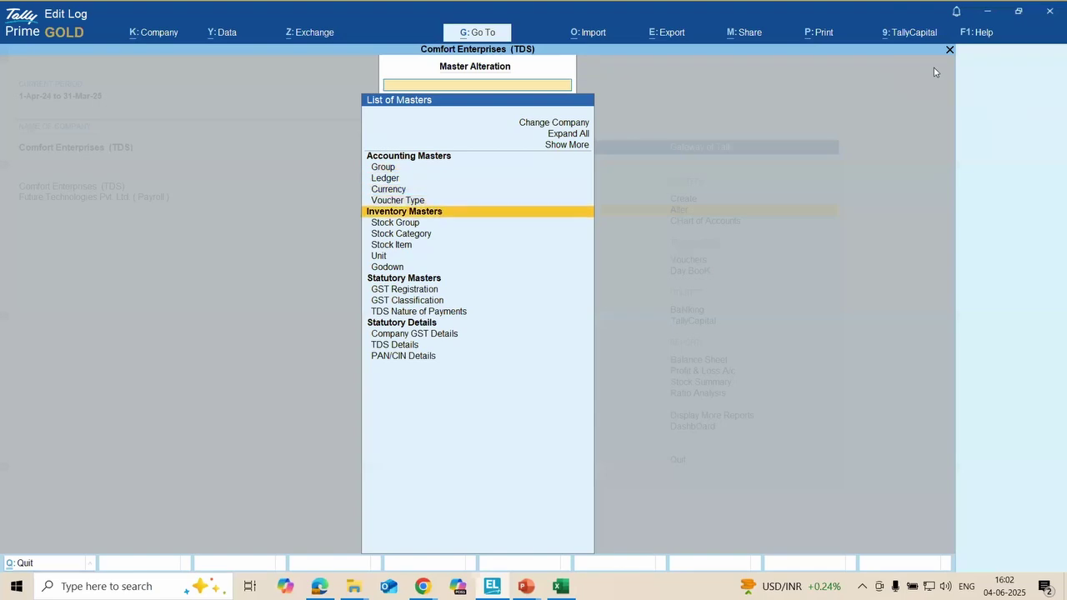
pyautogui.press('Down')
pyautogui.press('Down')
pyautogui.press('Down')
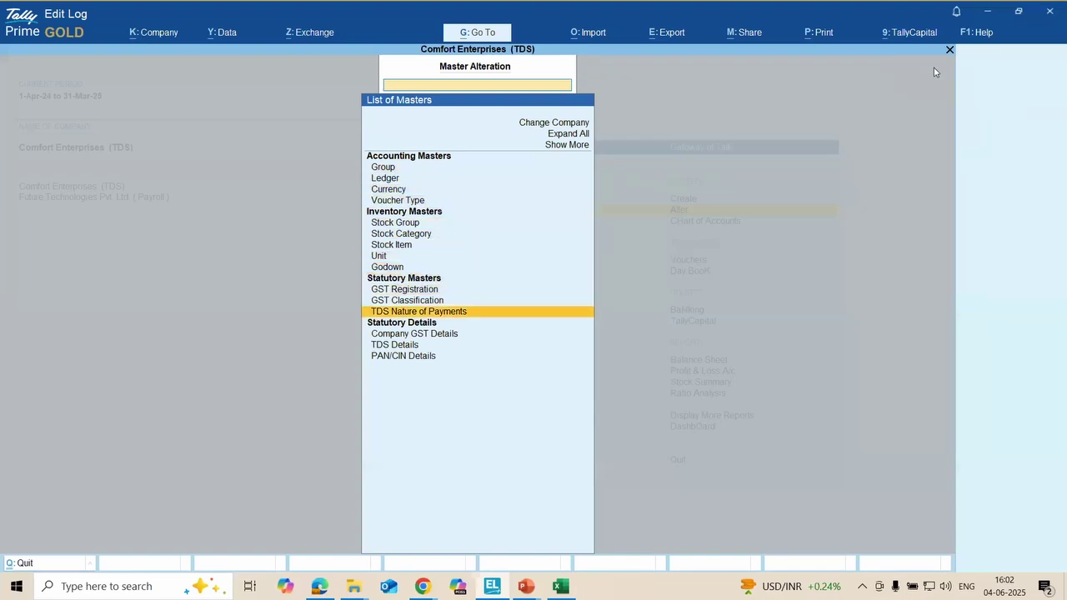
pyautogui.press('Return')
pyautogui.press('Down')
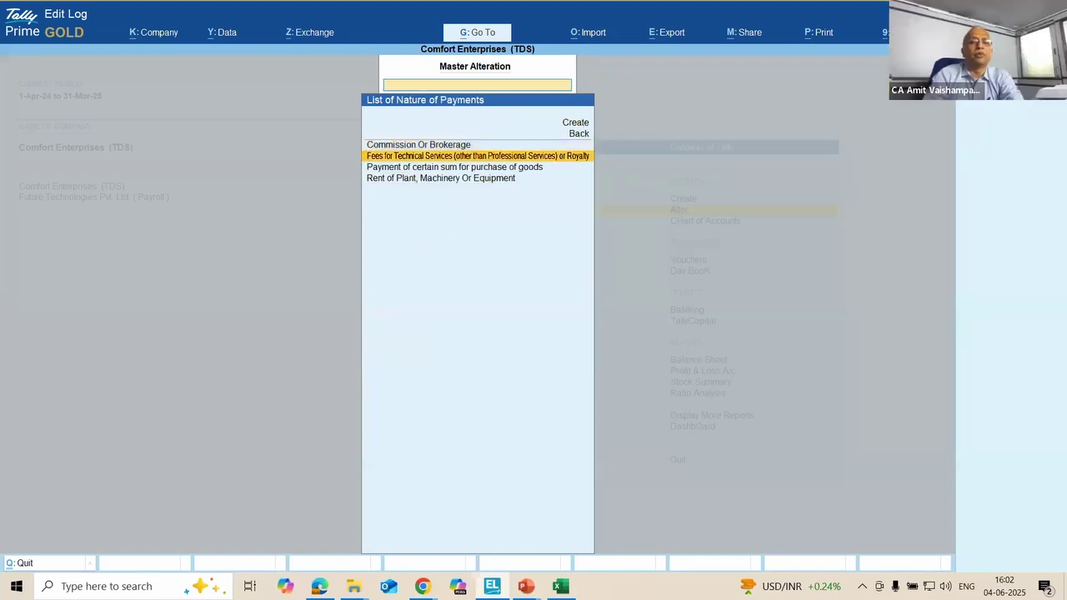
pyautogui.press('Down')
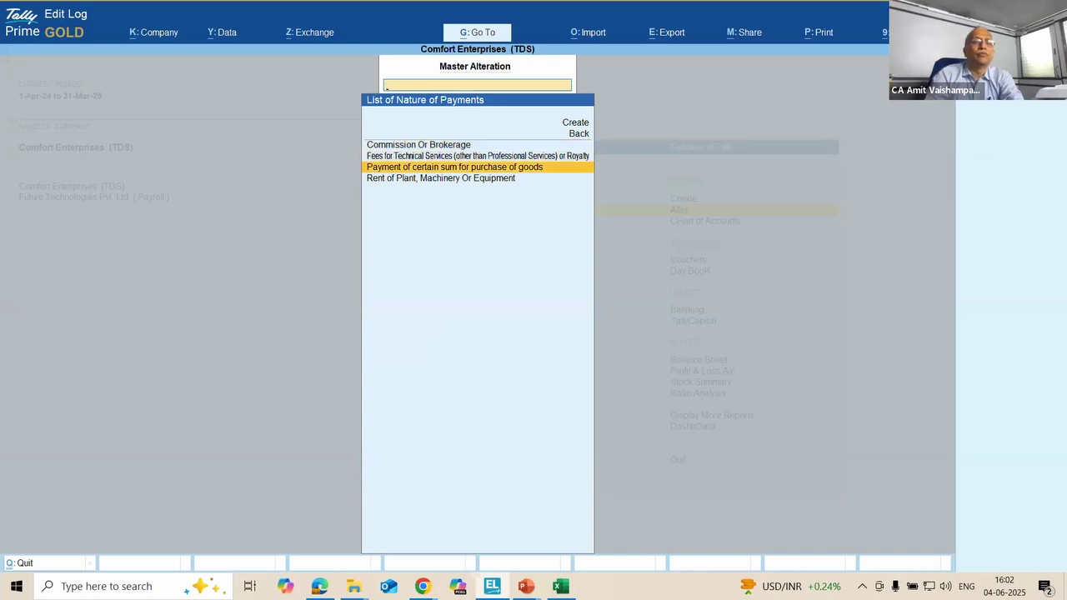
pyautogui.press('Return')
# Step: Go through the section 194Q nature of payment's fields up to the exemption limit without changing them, and decline to accept
pyautogui.press('Return')
pyautogui.press('Return')
pyautogui.press('Return')
pyautogui.press('Return')
pyautogui.press('Return')
pyautogui.press('Return')
pyautogui.press('Return')
pyautogui.press('Return')
pyautogui.press('Return')
pyautogui.press('Return')
pyautogui.press('Return')
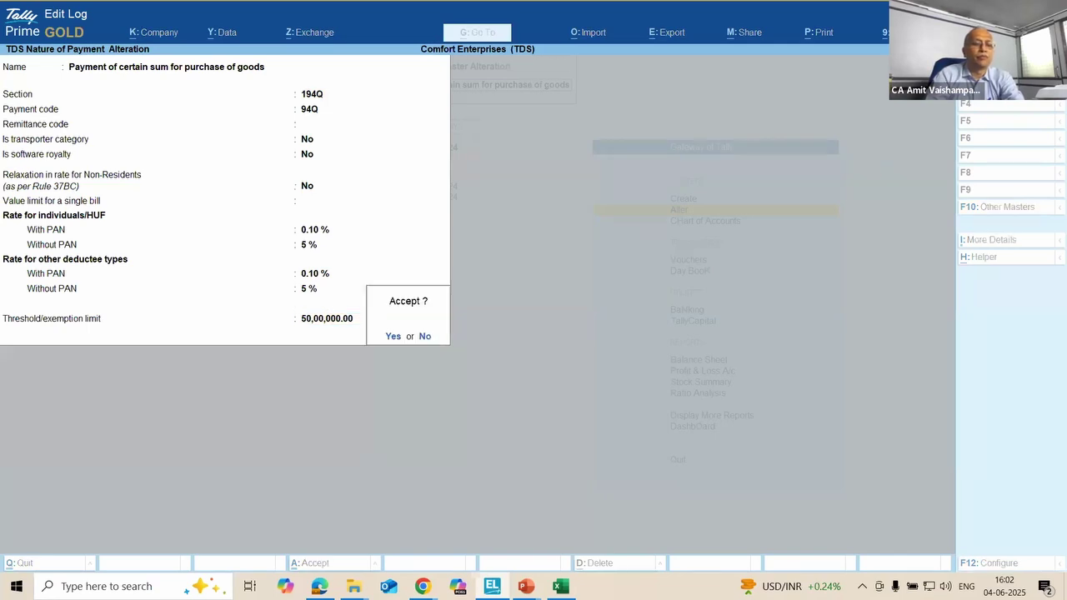
pyautogui.press('Escape')
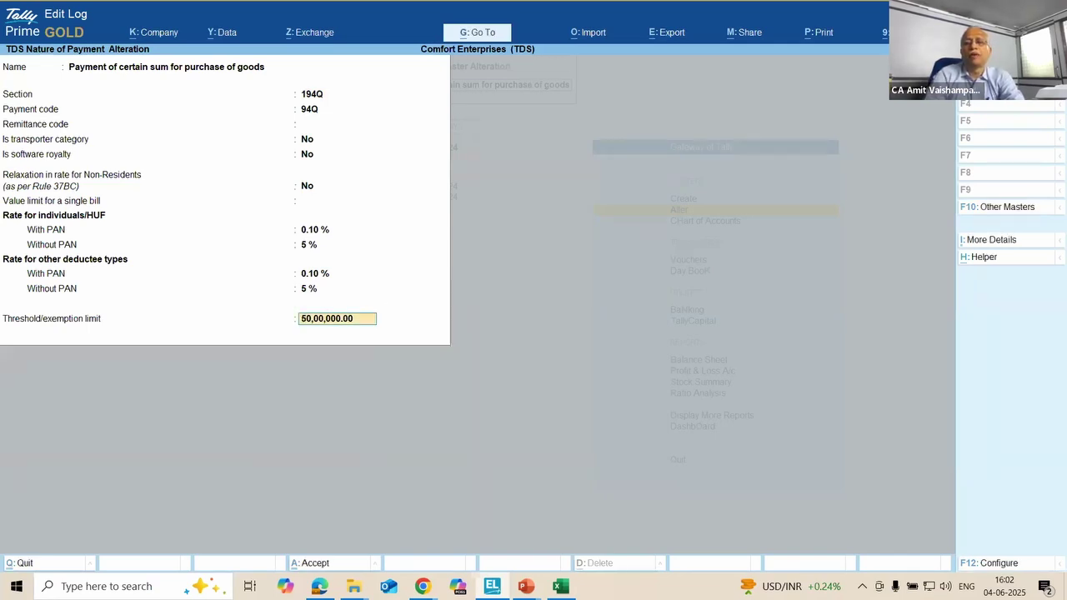
# Step: Set the second TDS details history row's applicable-from date to 1-6-24 and save the nature of payment
pyautogui.click(979, 243)
pyautogui.press('Return')
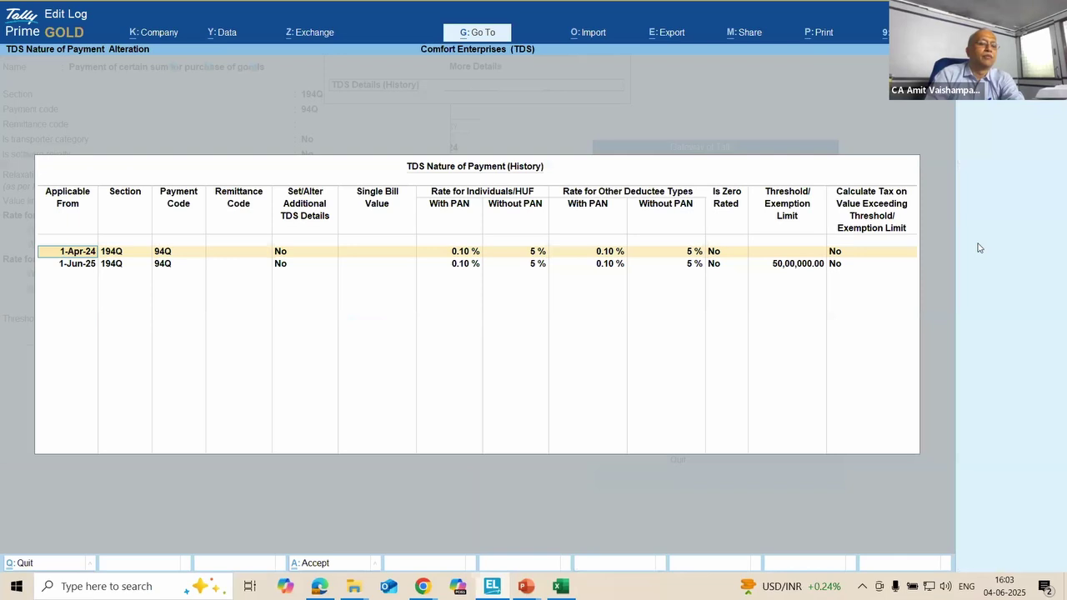
pyautogui.press('Down')
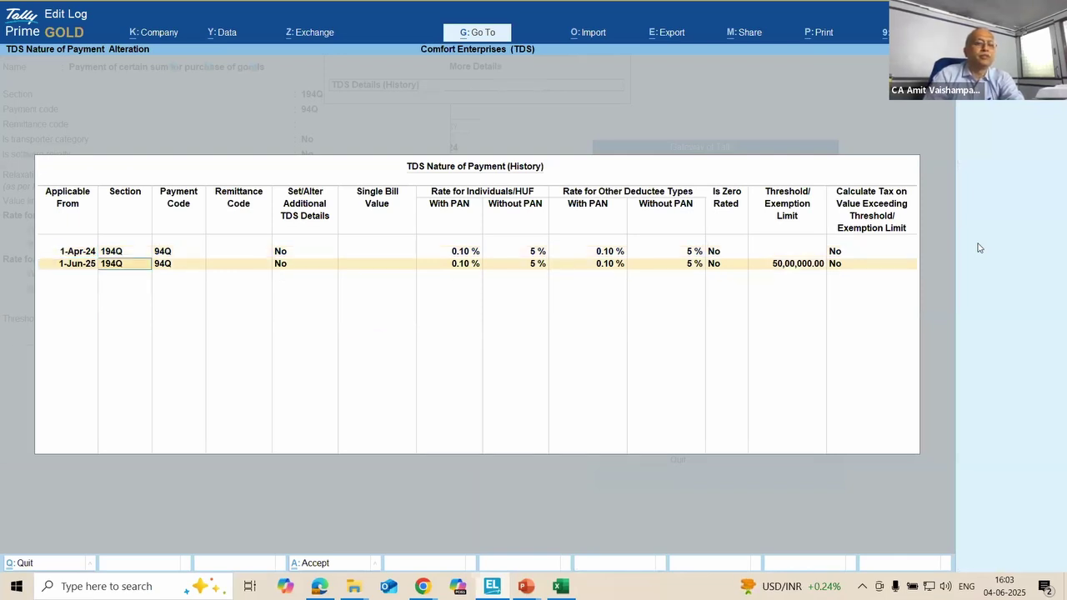
pyautogui.write('1')
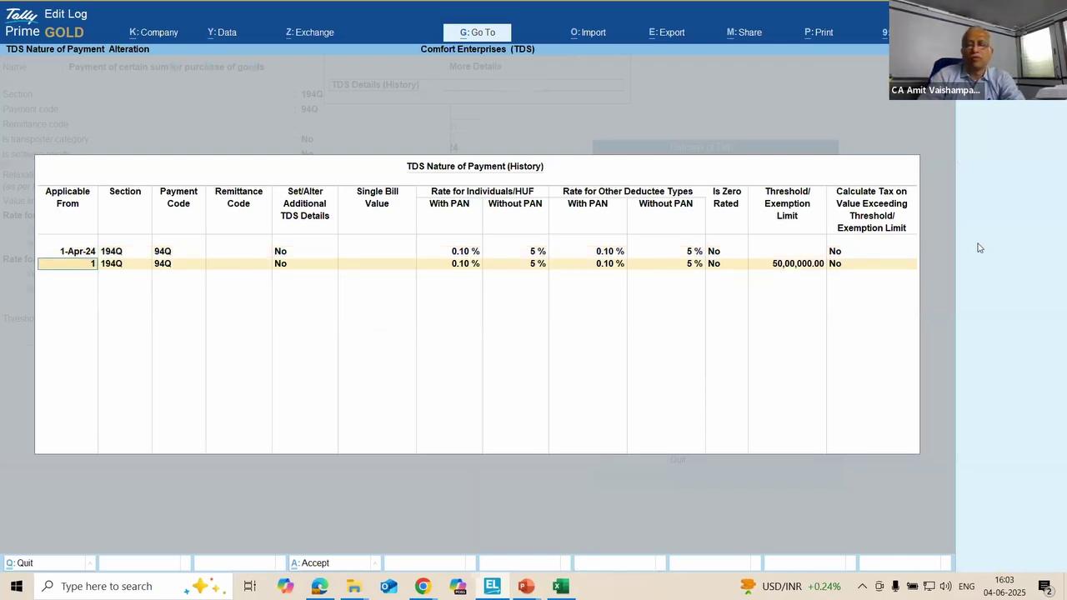
pyautogui.write('-6-24')
pyautogui.press('Return')
pyautogui.hotkey('ctrl', 'a')
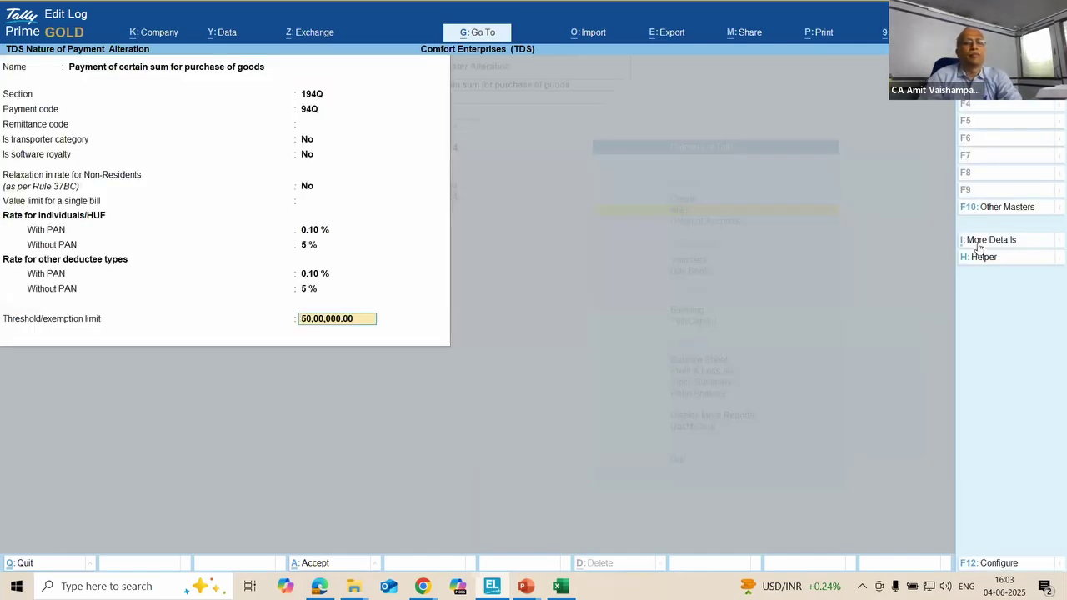
pyautogui.press('Return')
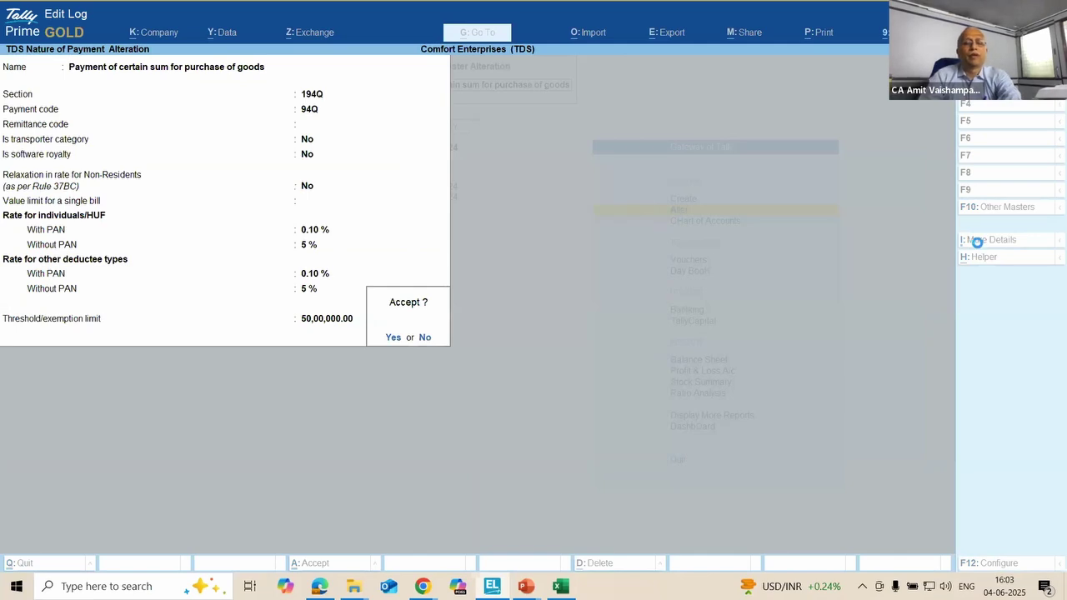
pyautogui.press('y')
pyautogui.press('Escape')
pyautogui.press('Escape')
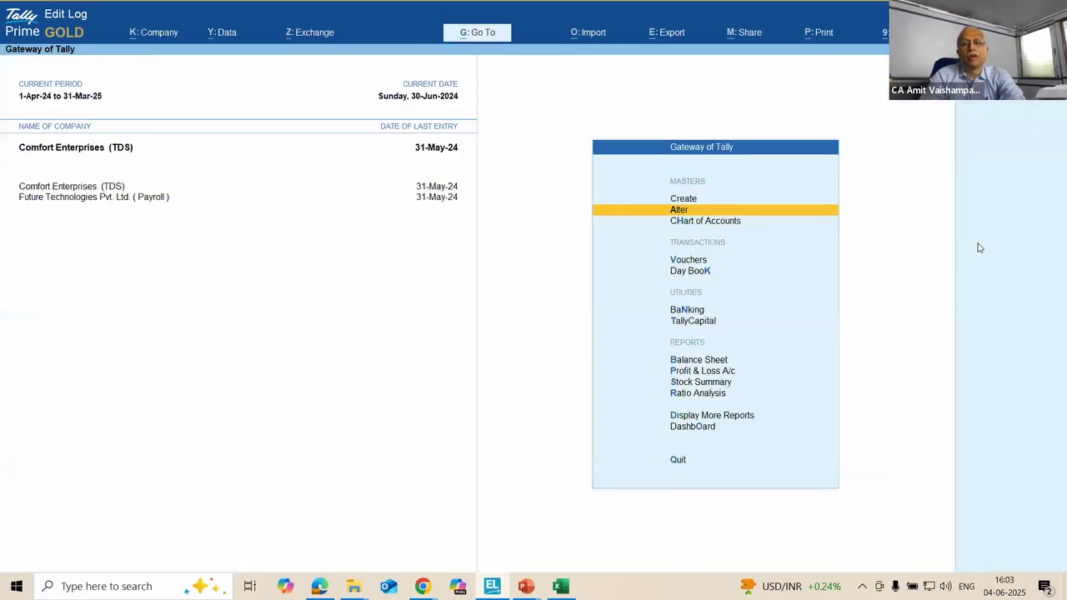
# Step: Start a new purchase voucher and enter 003 as the supplier invoice number
pyautogui.press('Down')
pyautogui.press('Down')
pyautogui.press('Return')
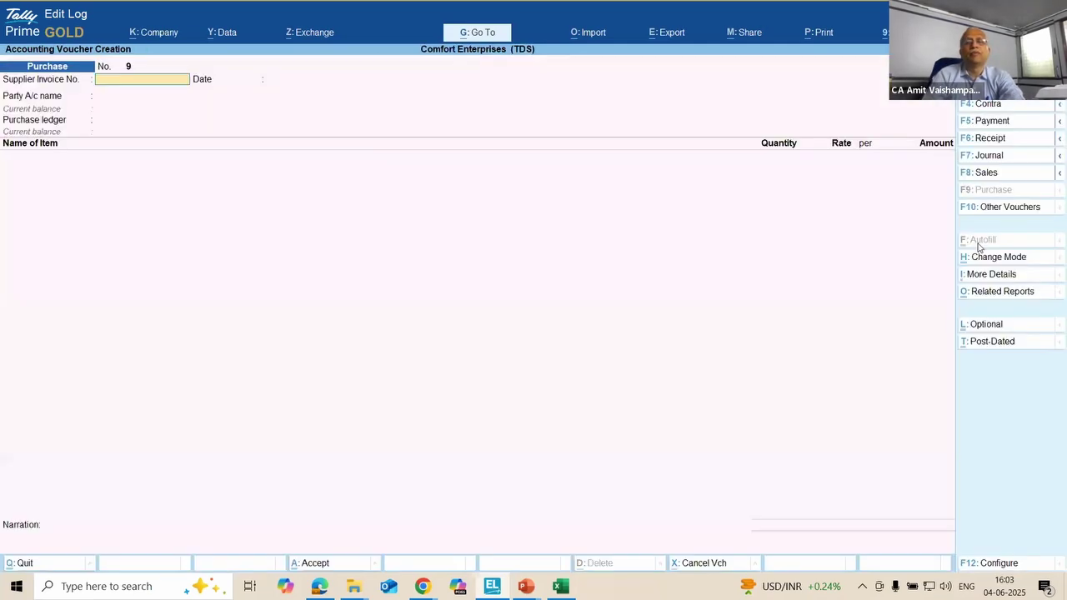
pyautogui.press('Return')
pyautogui.press('BackSpace')
pyautogui.write('003')
pyautogui.press('Return')
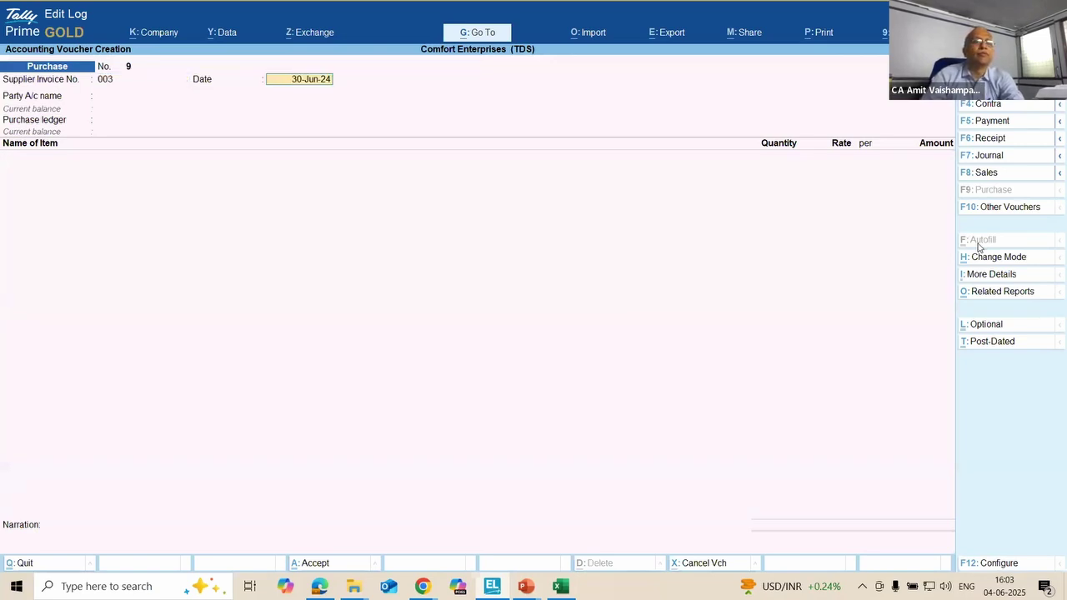
# Step: Accept the invoice date, choose Supplier Under 194Q as the party account and pass the receipt details blank
pyautogui.press('Return')
pyautogui.press('Down')
pyautogui.press('Down')
pyautogui.press('Down')
pyautogui.press('Down')
pyautogui.press('Down')
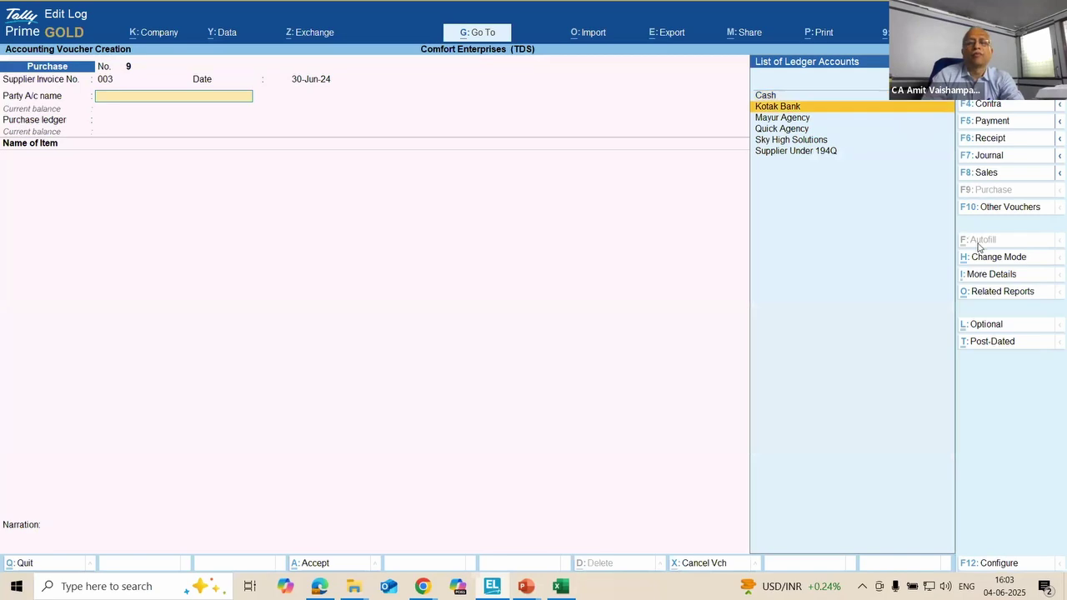
pyautogui.press('Return')
pyautogui.press('Return')
pyautogui.press('Return')
pyautogui.press('Return')
pyautogui.press('Return')
pyautogui.press('Return')
pyautogui.press('Return')
pyautogui.press('Return')
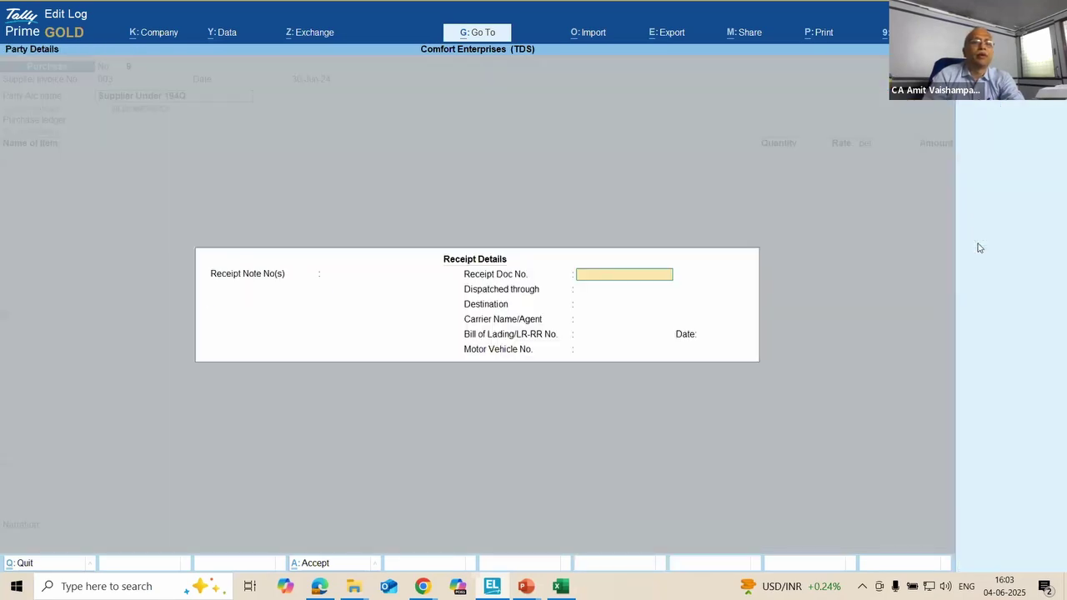
pyautogui.press('Return')
pyautogui.press('Return')
pyautogui.press('Return')
pyautogui.press('Return')
pyautogui.press('Return')
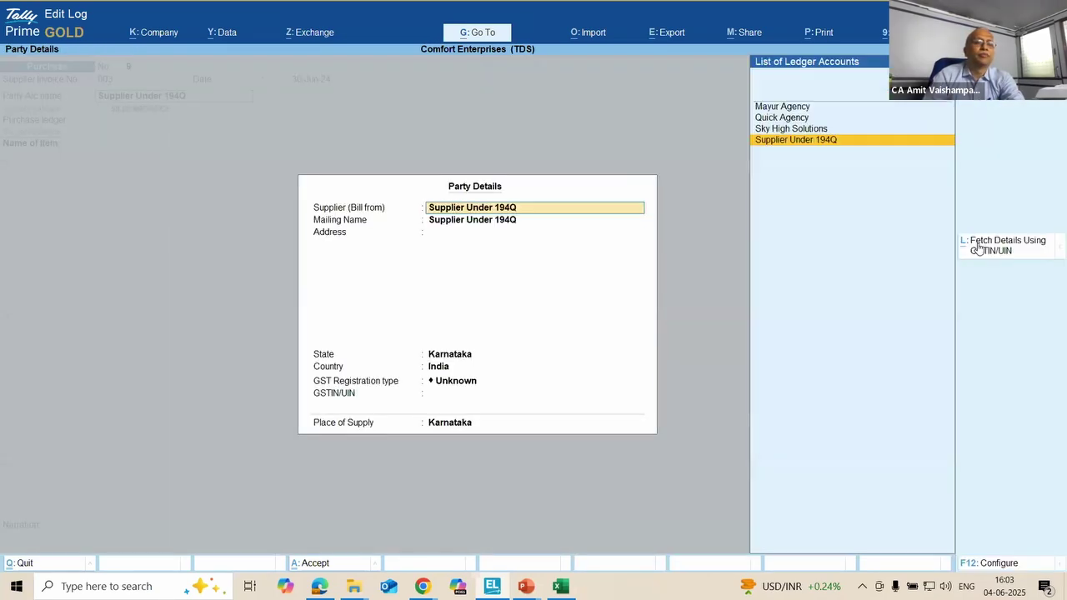
# Step: Accept the supplier's party details and choose PURCHASE OF PRODUCTS as the purchase ledger
pyautogui.press('Return')
pyautogui.press('Return')
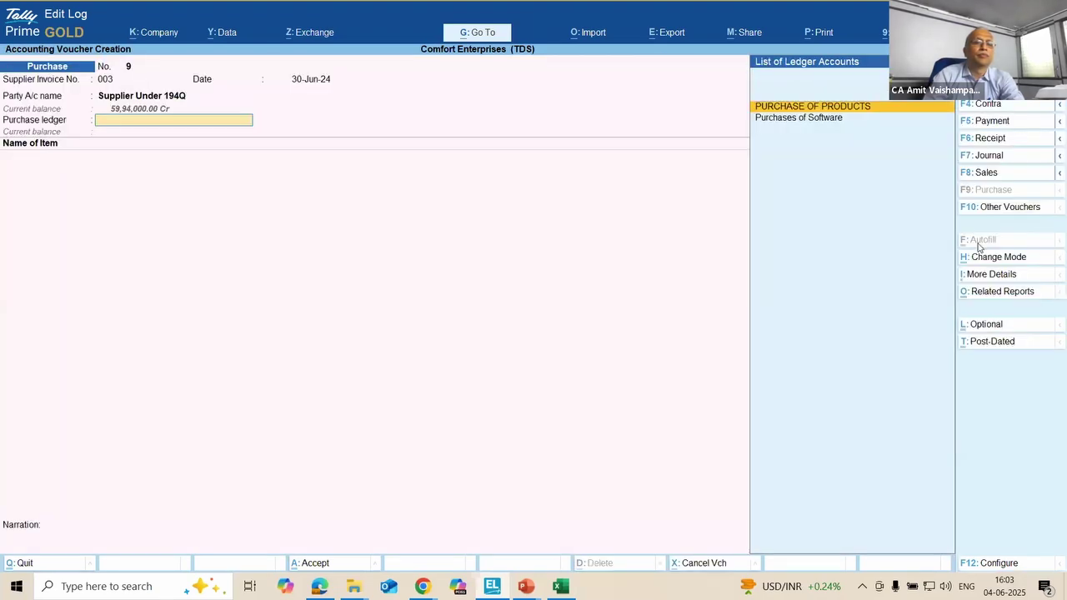
pyautogui.press('Return')
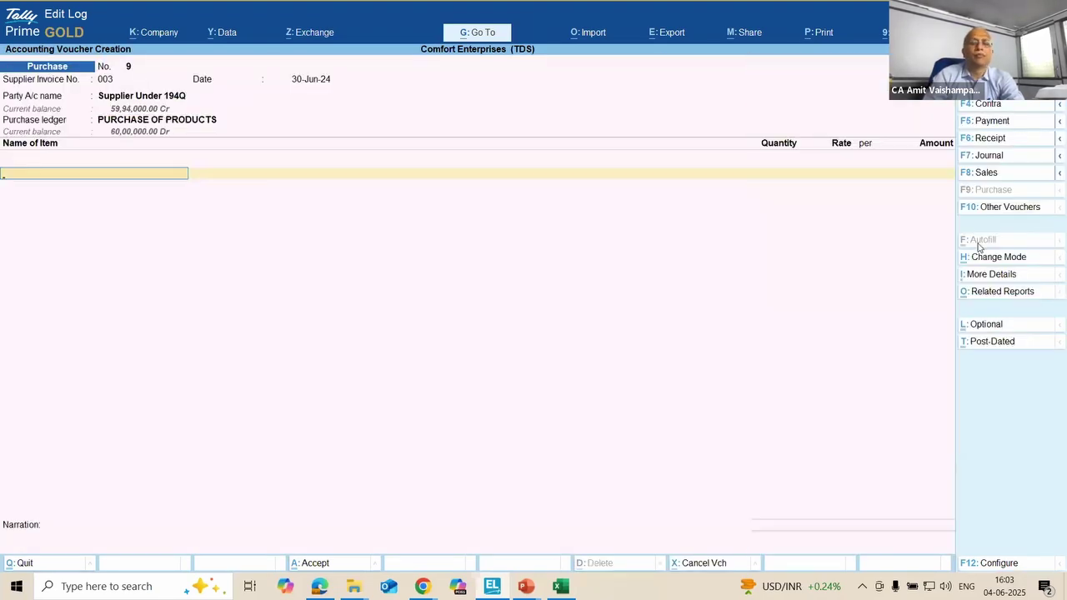
# Step: Add 1 Nos of ITEM FOR 194Q at a rate of 60,00,000.00 to the purchase voucher
pyautogui.press('Down')
pyautogui.press('Down')
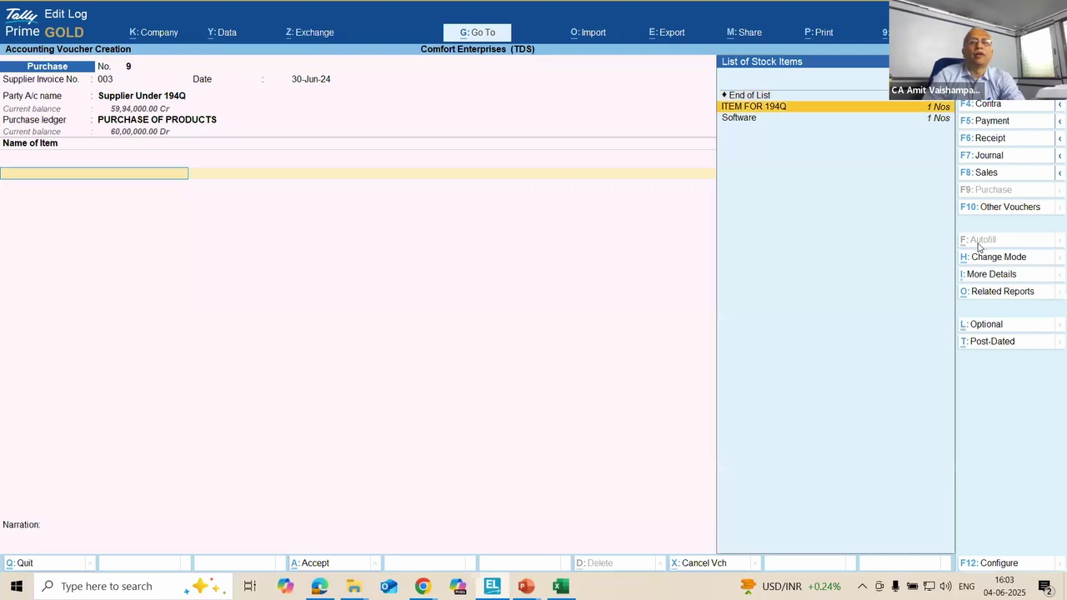
pyautogui.press('Return')
pyautogui.write('1')
pyautogui.press('Return')
pyautogui.press('Return')
pyautogui.press('Return')
pyautogui.press('Return')
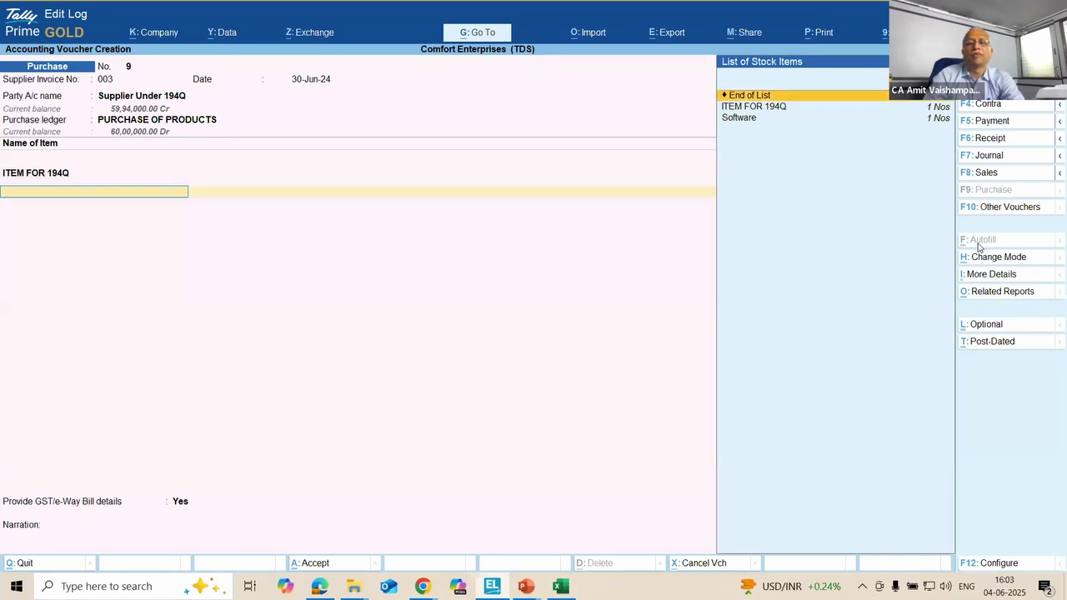
# Step: End the item list, add the ledger TDS UNDER SEC 194Q and quit the purchase voucher without saving it
pyautogui.press('Return')
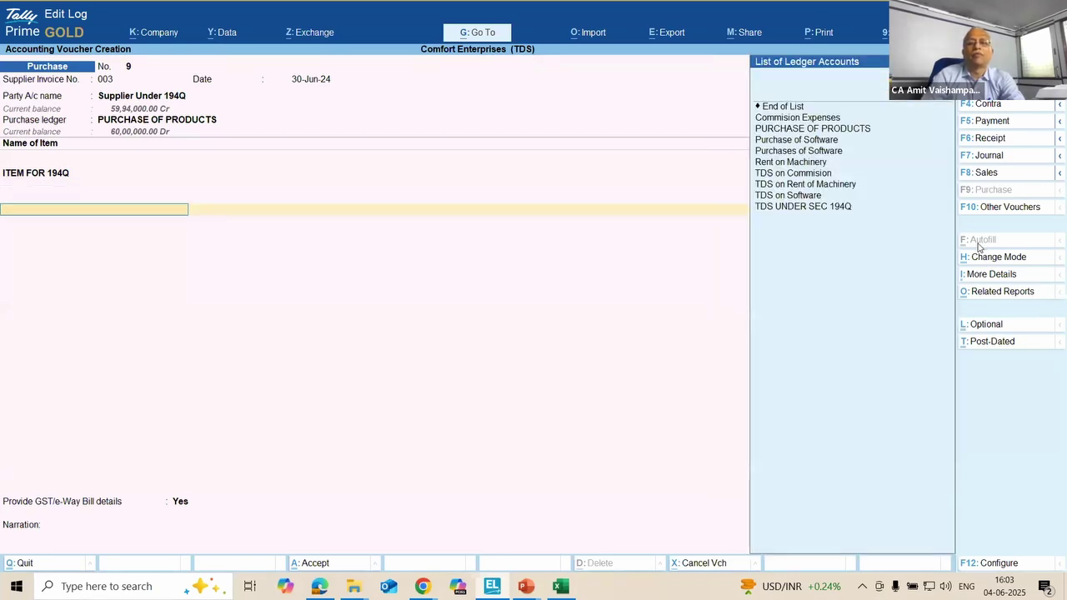
pyautogui.press('Down')
pyautogui.press('Down')
pyautogui.press('Down')
pyautogui.press('Down')
pyautogui.press('Down')
pyautogui.press('Down')
pyautogui.press('Down')
pyautogui.press('Down')
pyautogui.press('Down')
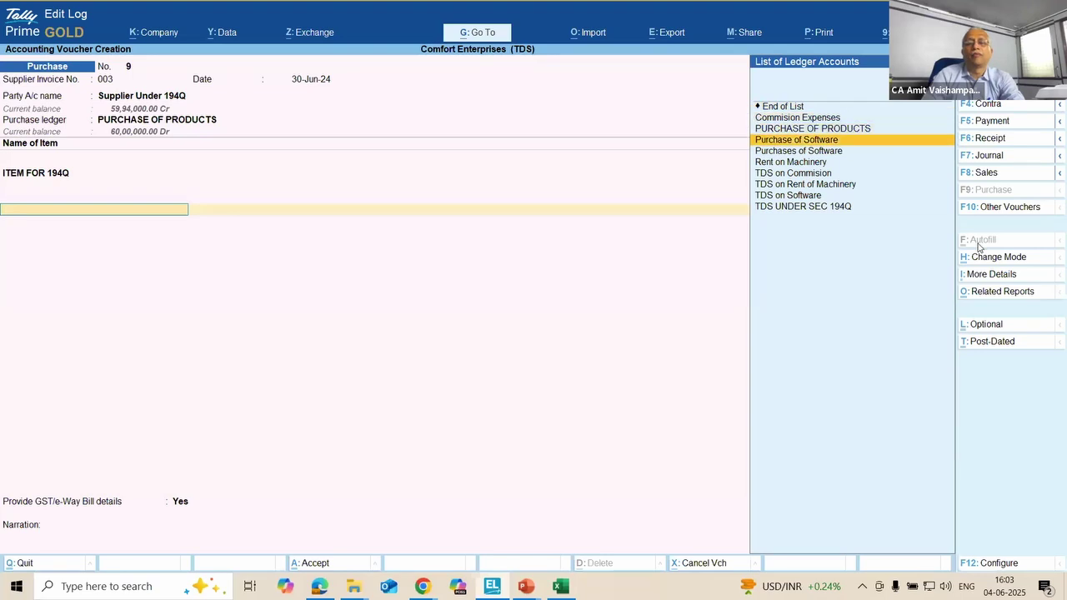
pyautogui.press('Return')
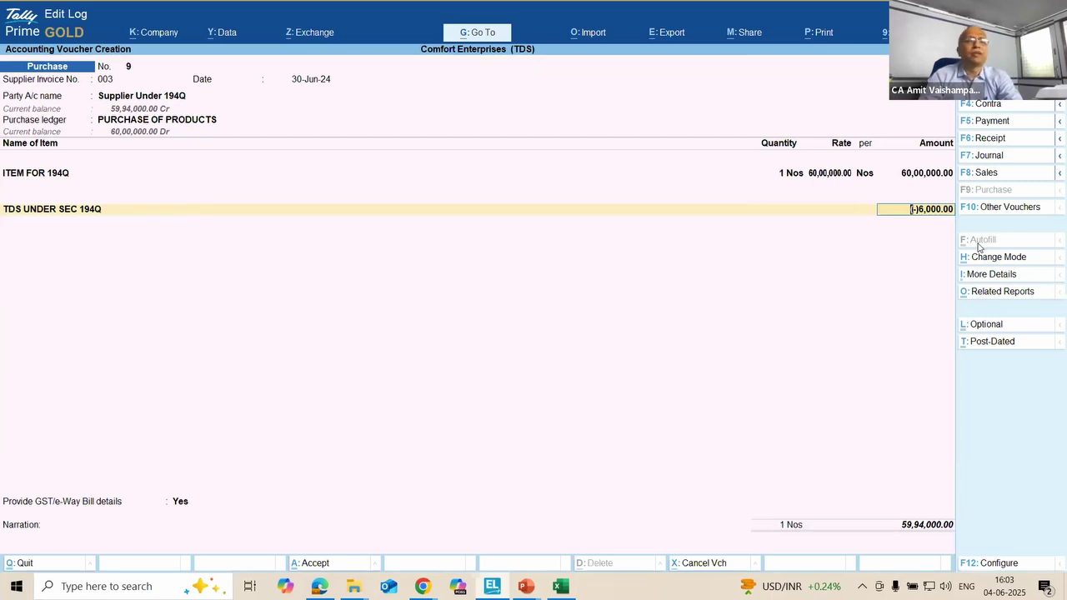
pyautogui.press('Escape')
pyautogui.press('y')
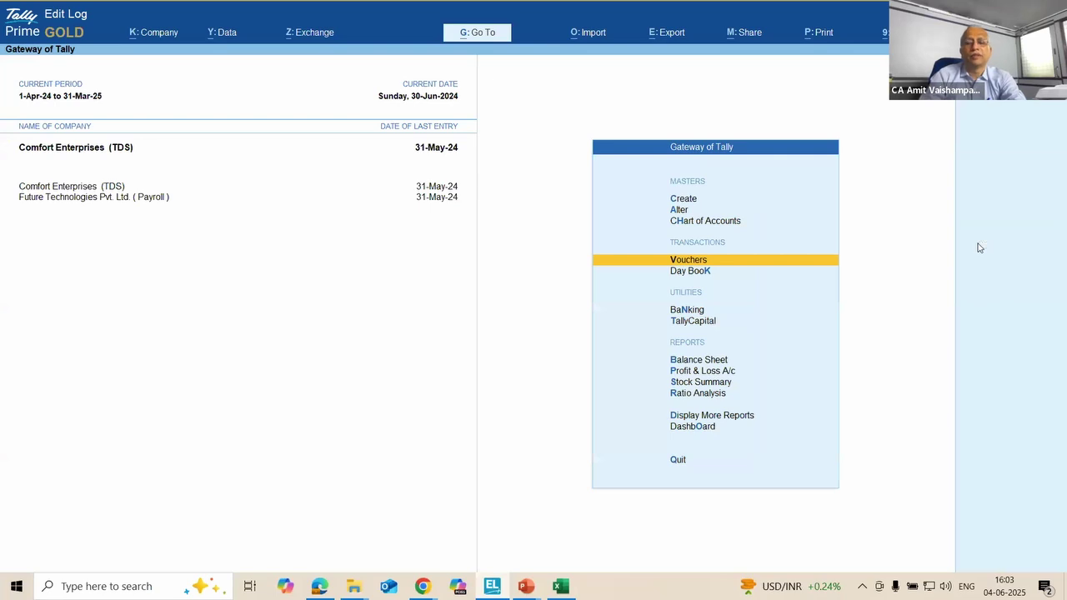
# Step: From the TDS nature of payments masters, open "Payment of certain sum for purchase of goods" for alteration
pyautogui.press('Up')
pyautogui.press('Up')
pyautogui.press('Up')
pyautogui.press('Down')
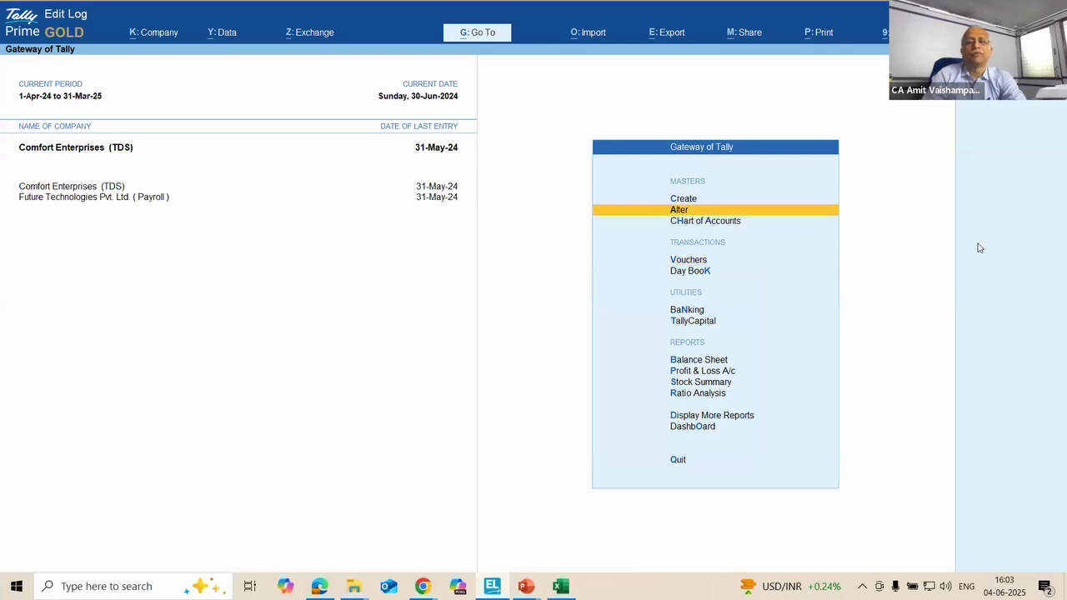
pyautogui.press('Return')
pyautogui.press('Down')
pyautogui.press('Down')
pyautogui.press('Down')
pyautogui.press('Down')
pyautogui.press('Down')
pyautogui.press('Down')
pyautogui.press('Down')
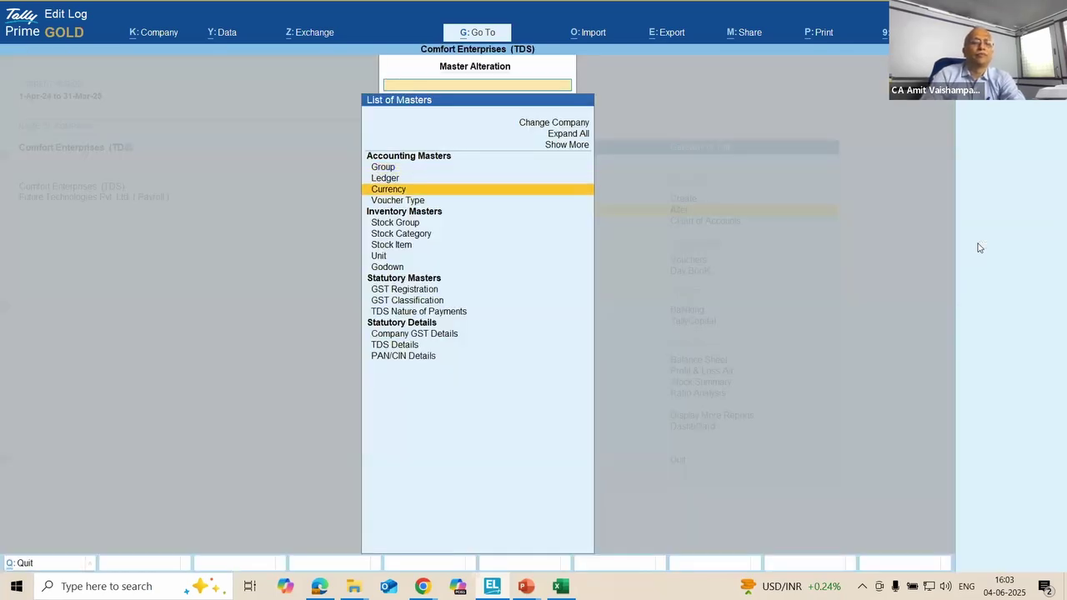
pyautogui.press('Down')
pyautogui.press('Down')
pyautogui.press('Down')
pyautogui.press('Down')
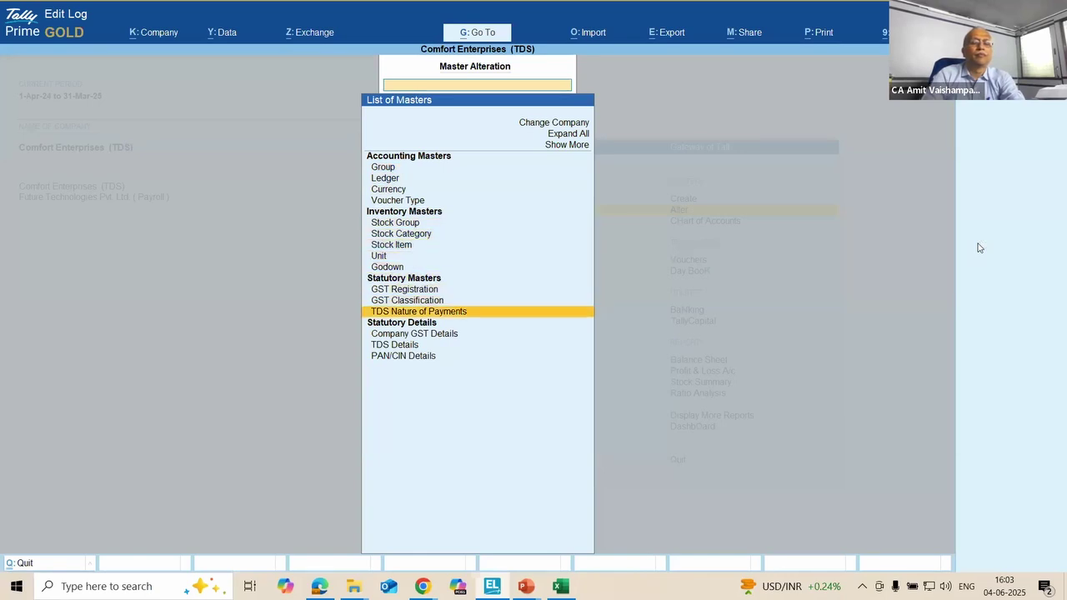
pyautogui.press('Return')
pyautogui.press('Down')
pyautogui.press('Down')
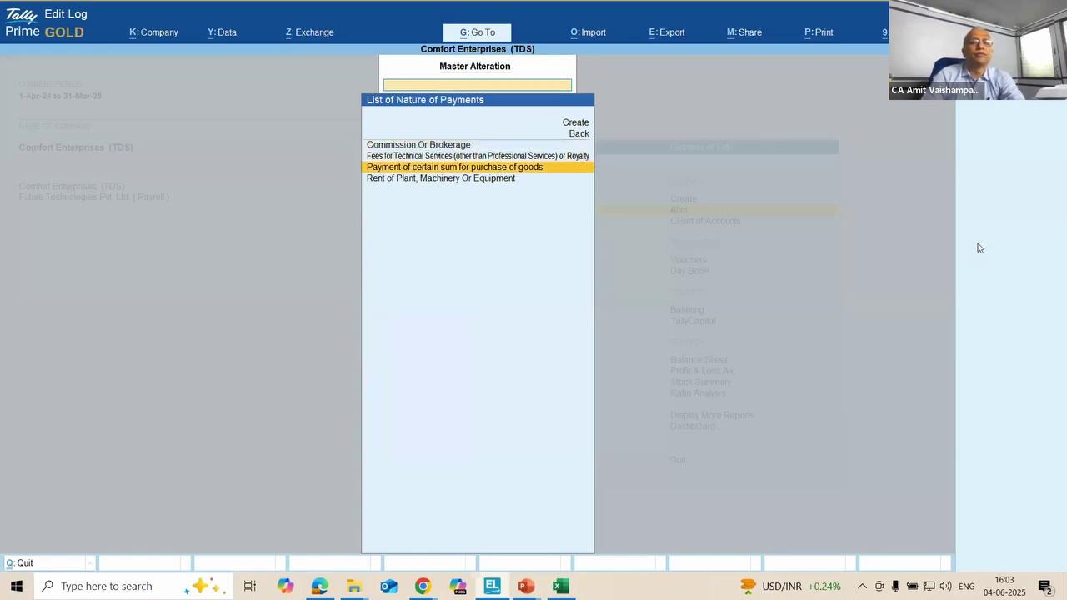
pyautogui.press('Return')
# Step: Step through the section 194Q fields down to the individuals/HUF rate and open the TDS details history
pyautogui.press('Return')
pyautogui.press('Return')
pyautogui.press('Return')
pyautogui.press('Return')
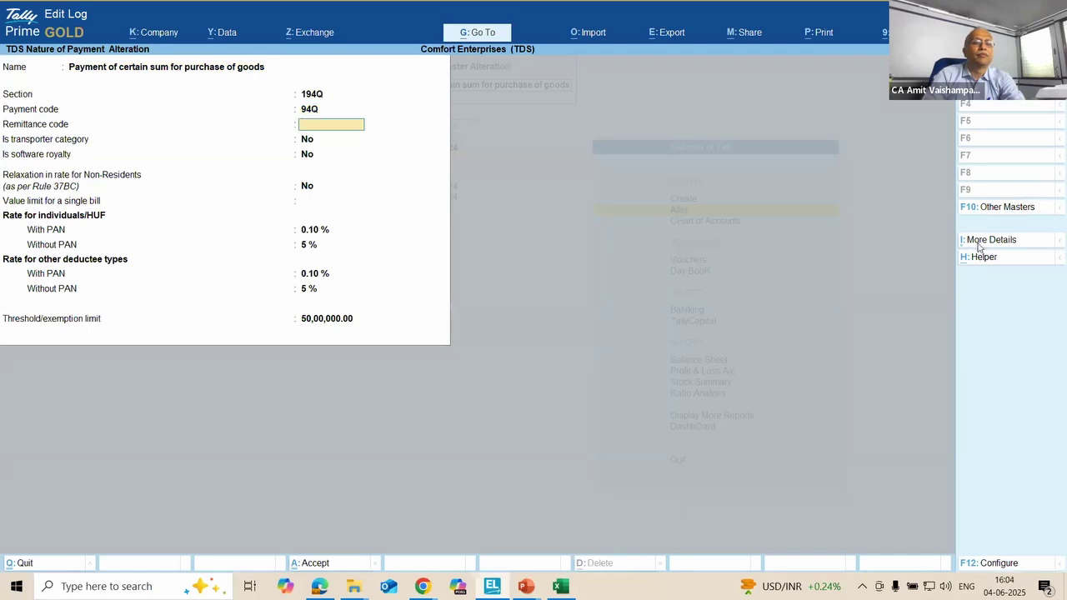
pyautogui.press('Return')
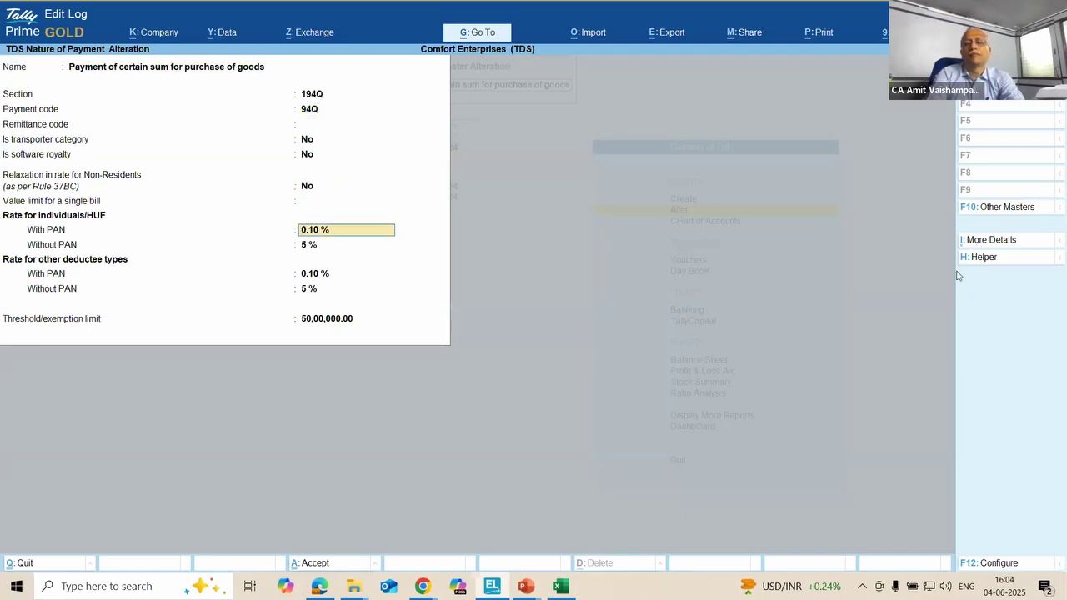
pyautogui.click(1002, 243)
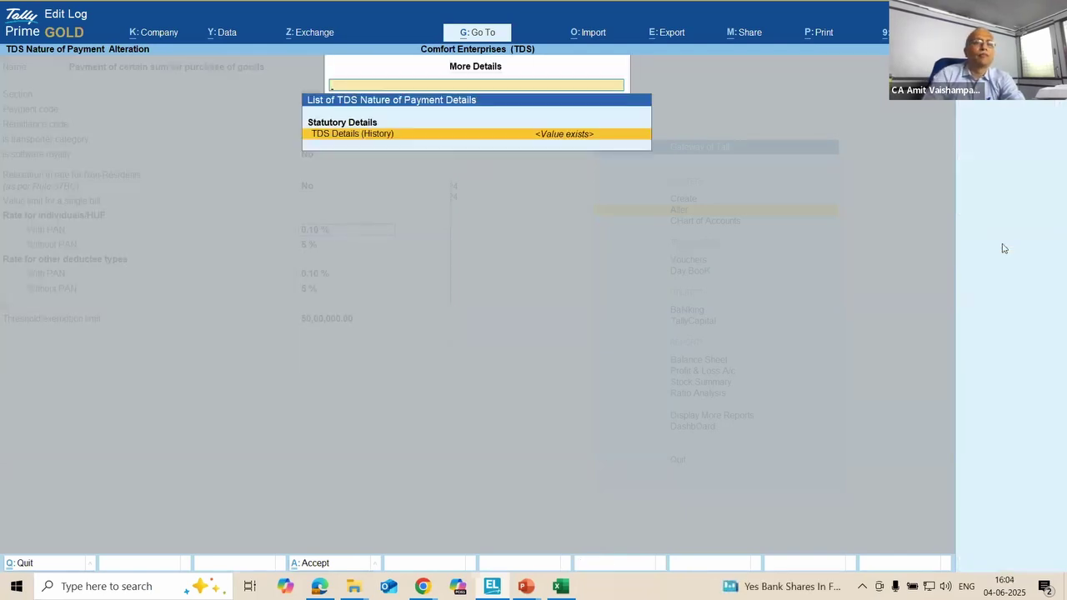
pyautogui.press('Return')
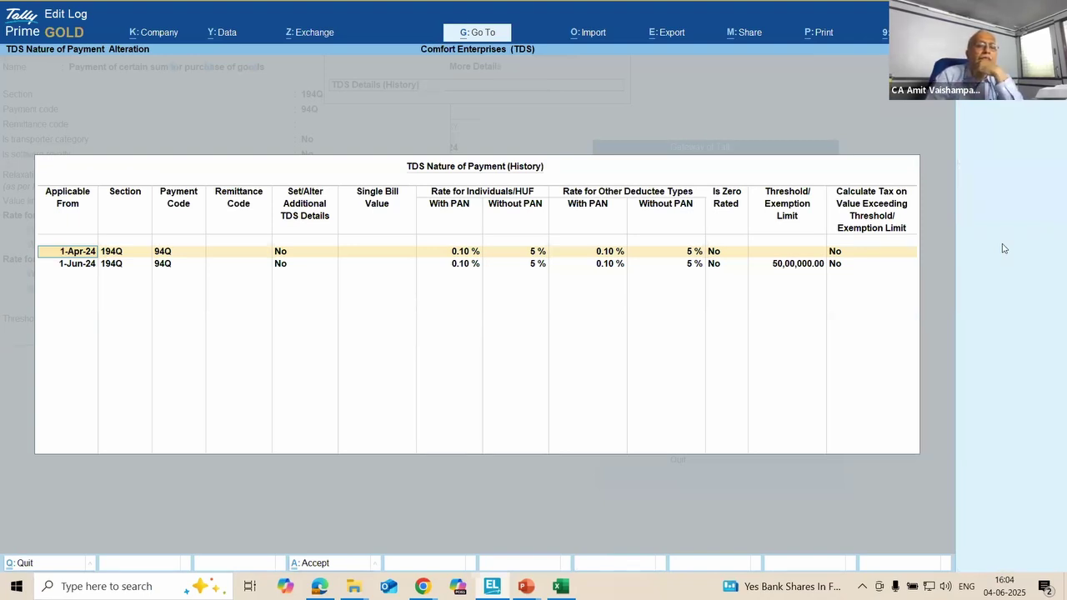
# Step: Examine the 1-Apr-24 and 1-Jun-24 rows of the TDS nature of payment history, from section to exemption limit
pyautogui.press('Return')
pyautogui.press('Return')
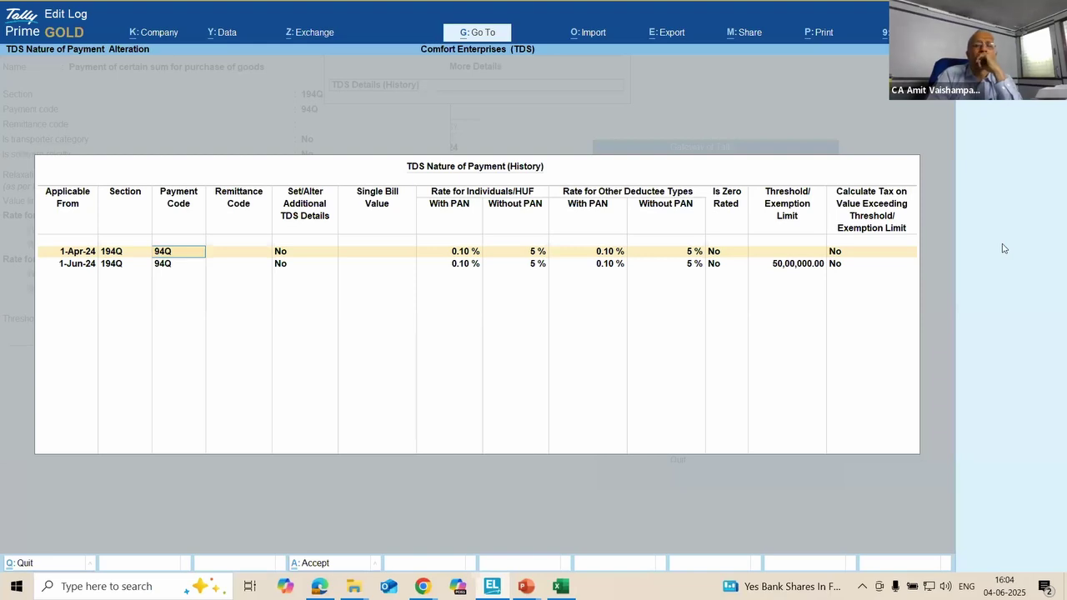
pyautogui.press('Return')
pyautogui.press('Return')
pyautogui.press('Return')
pyautogui.press('Return')
pyautogui.press('Return')
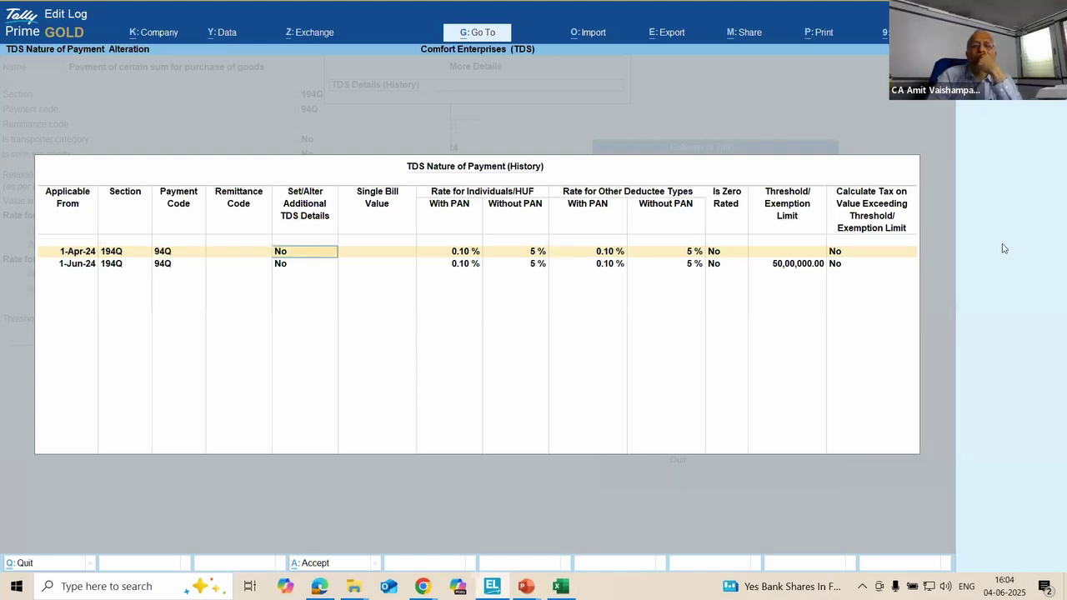
pyautogui.press('Return')
pyautogui.press('Return')
pyautogui.press('Return')
pyautogui.press('Return')
pyautogui.press('Return')
pyautogui.press('Return')
pyautogui.press('Return')
pyautogui.press('Return')
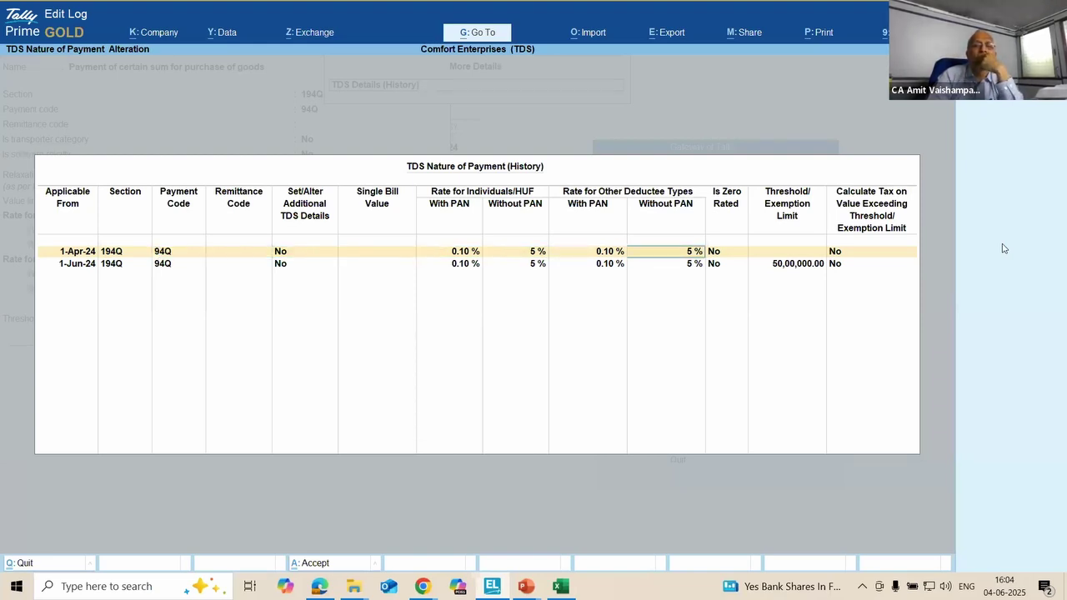
pyautogui.press('Return')
pyautogui.press('Return')
pyautogui.press('Return')
pyautogui.press('Return')
pyautogui.press('Return')
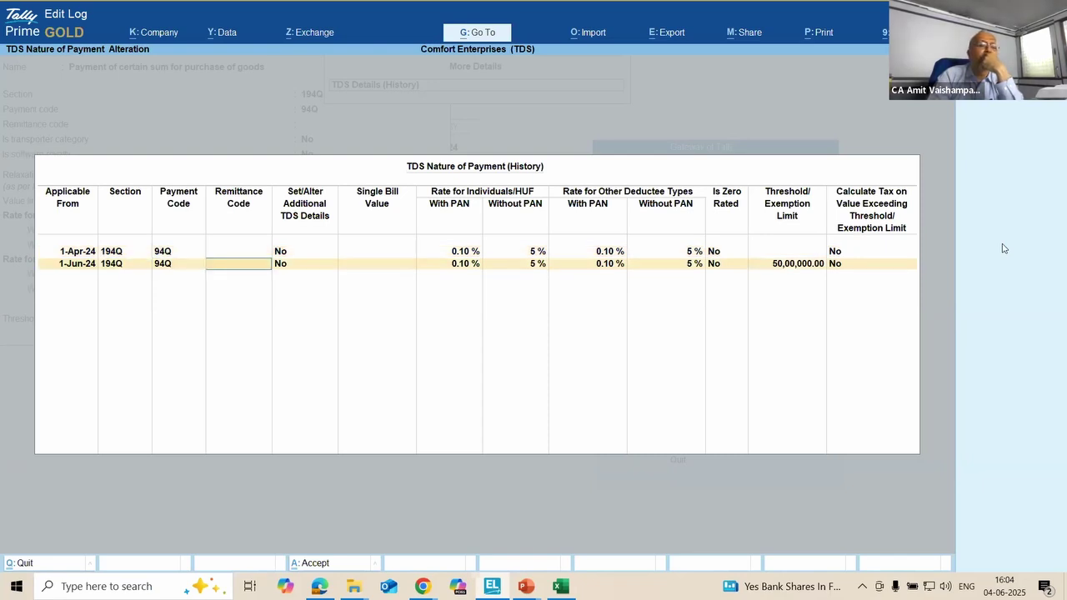
pyautogui.press('Return')
pyautogui.press('Return')
pyautogui.press('Return')
pyautogui.press('Return')
pyautogui.press('Return')
pyautogui.press('Return')
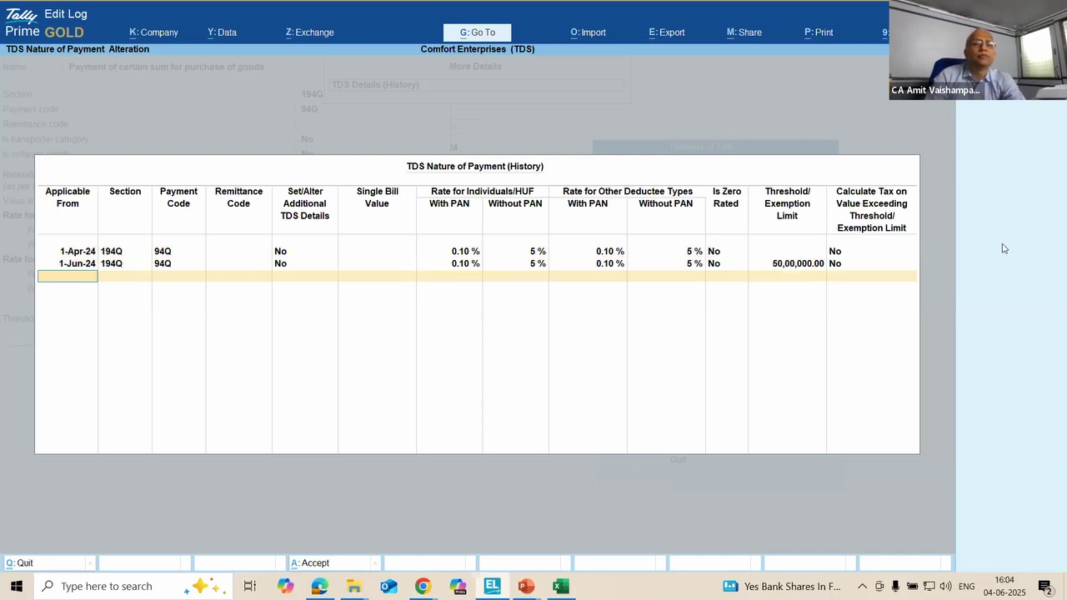
# Step: Close the TDS history, accept the section 194Q nature of payment and return to the Gateway of Tally
pyautogui.press('Return')
pyautogui.press('Return')
pyautogui.press('Return')
pyautogui.press('Return')
pyautogui.press('Return')
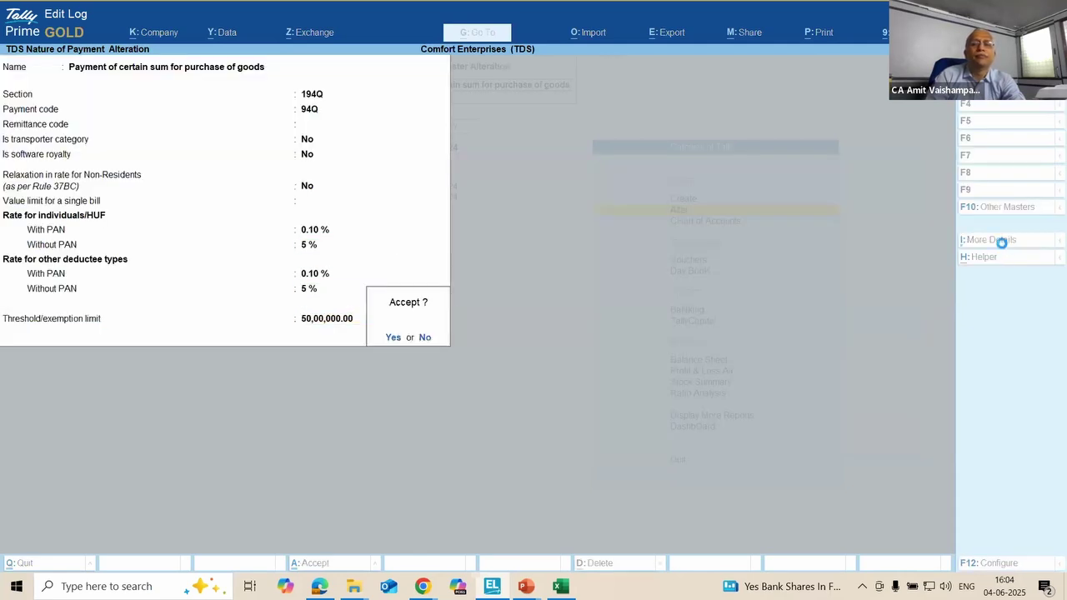
pyautogui.press('Return')
pyautogui.press('Escape')
pyautogui.press('Escape')
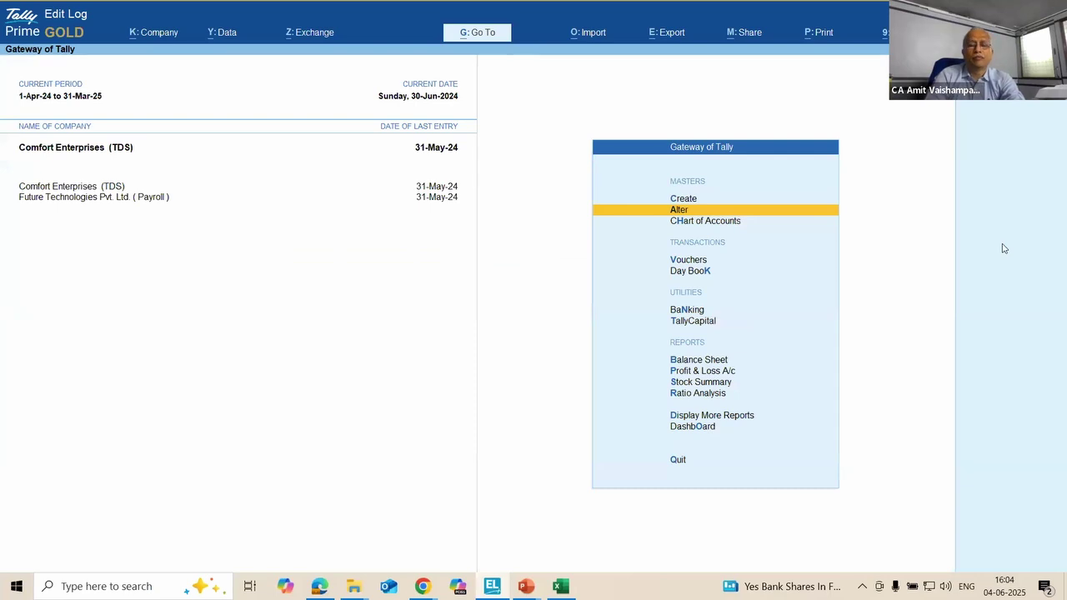
# Step: Start another purchase voucher from the Gateway of Tally
pyautogui.press('Down')
pyautogui.press('Down')
pyautogui.press('Return')
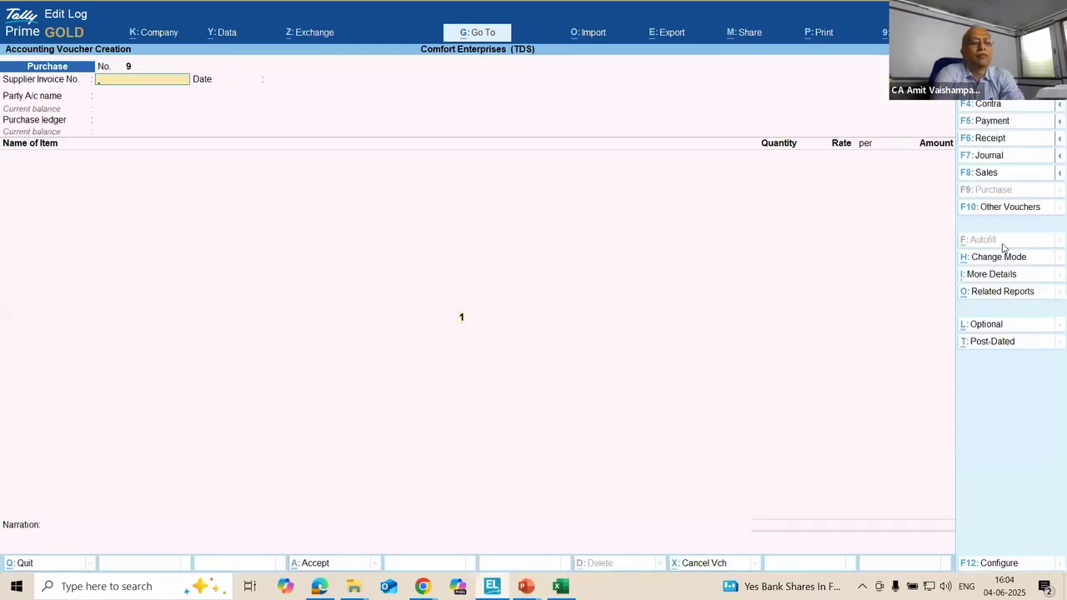
# Step: Confirm the purchase voucher date and enter supplier invoice number 003 dated 1-Jul-24
pyautogui.press('F2')
pyautogui.press('Return')
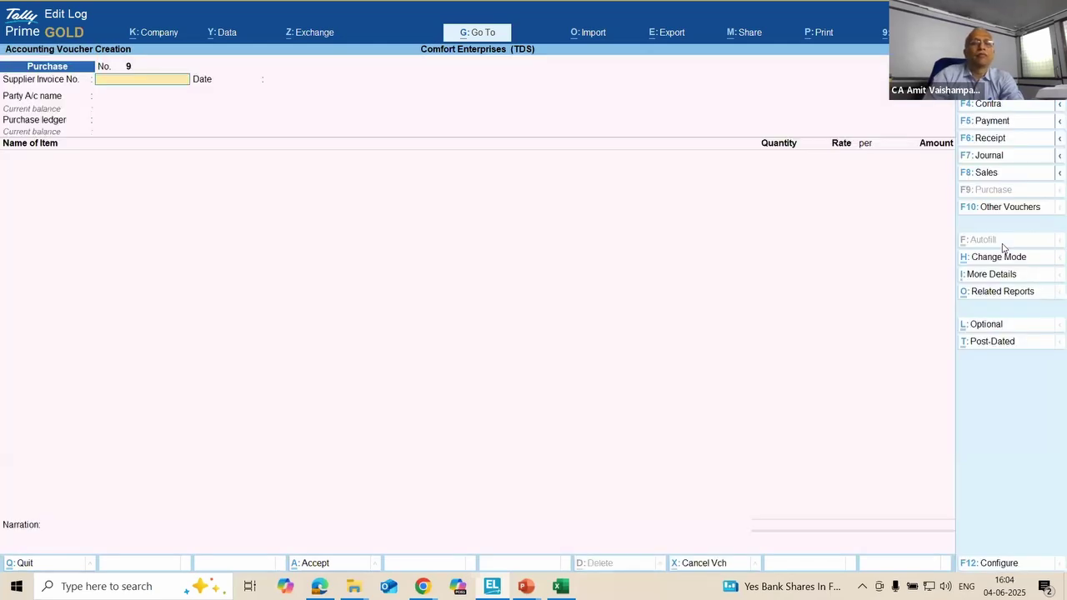
pyautogui.press('BackSpace')
pyautogui.write('003')
pyautogui.press('Return')
pyautogui.press('Return')
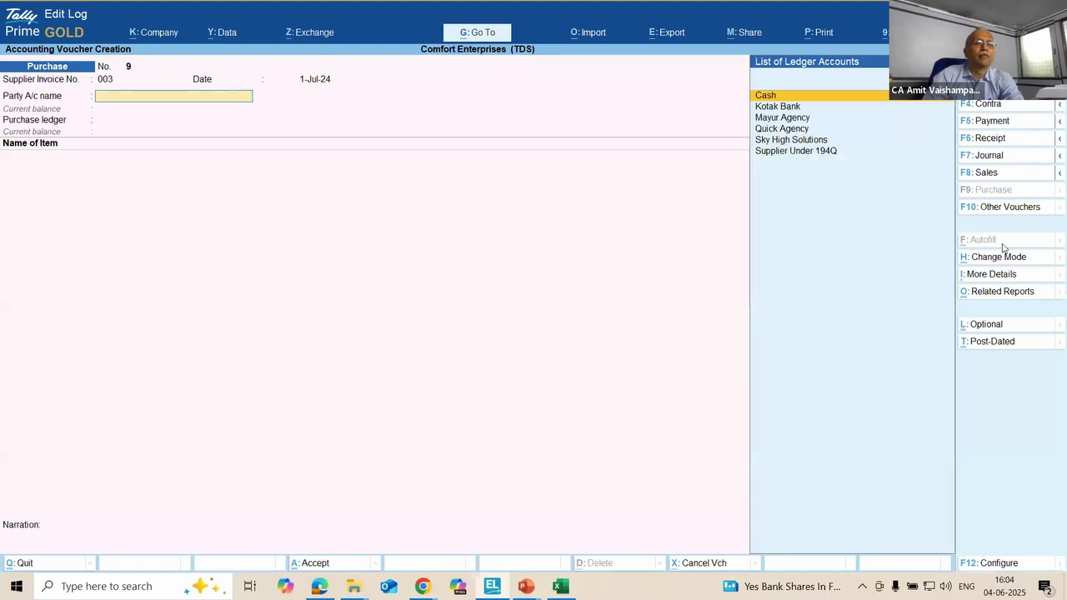
# Step: Choose Supplier Under 194Q as the party account and leave the receipt details blank
pyautogui.press('Down')
pyautogui.press('Down')
pyautogui.press('Down')
pyautogui.press('Down')
pyautogui.press('Down')
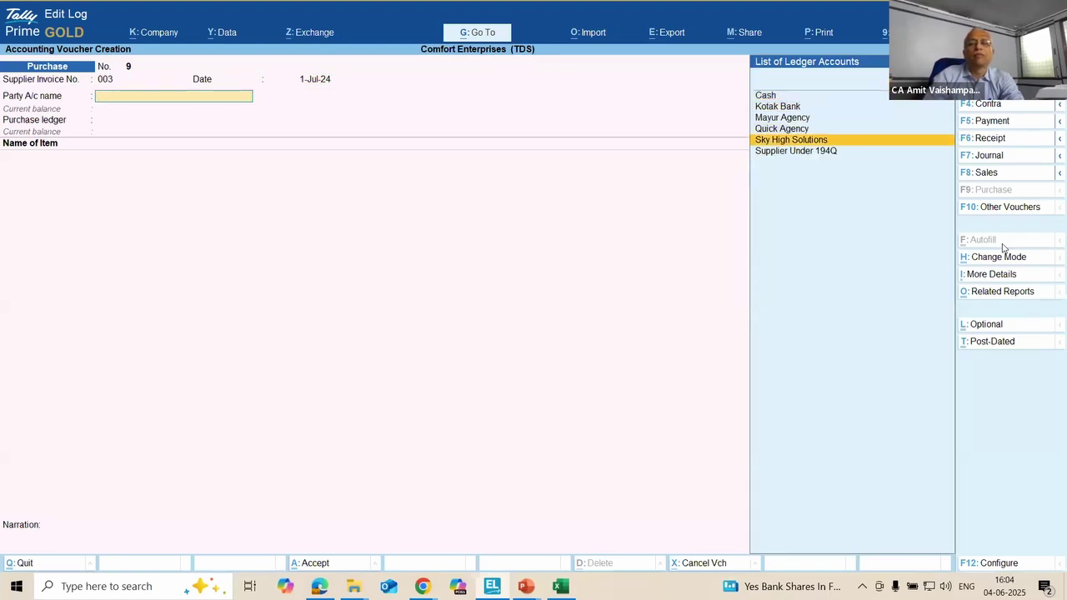
pyautogui.press('Return')
pyautogui.press('Return')
pyautogui.press('Return')
pyautogui.press('Return')
pyautogui.press('Return')
pyautogui.press('Return')
pyautogui.press('Return')
pyautogui.press('Return')
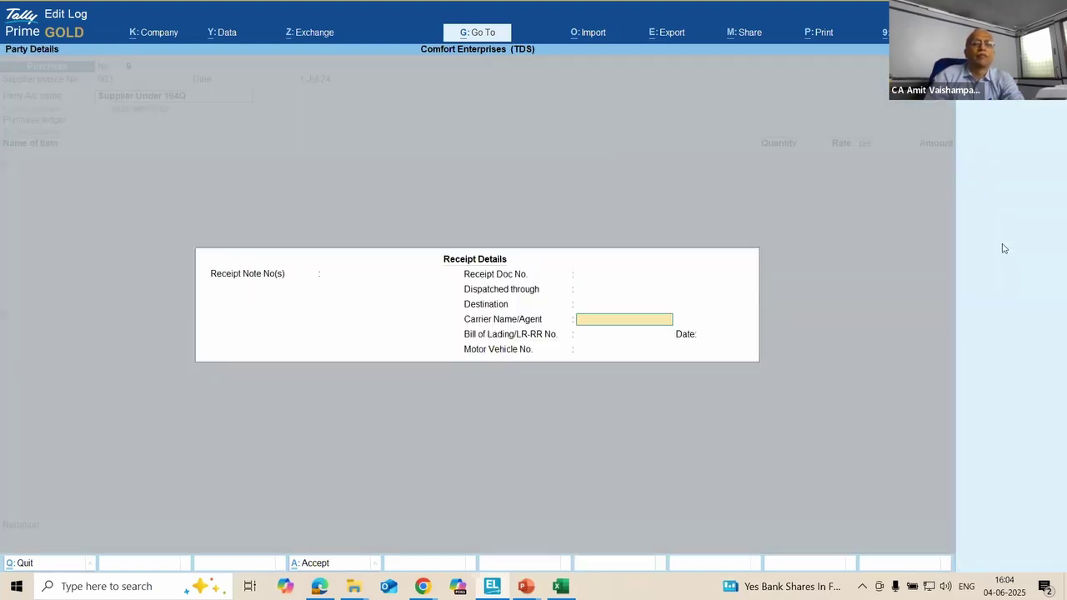
pyautogui.press('Return')
pyautogui.press('Return')
pyautogui.press('Return')
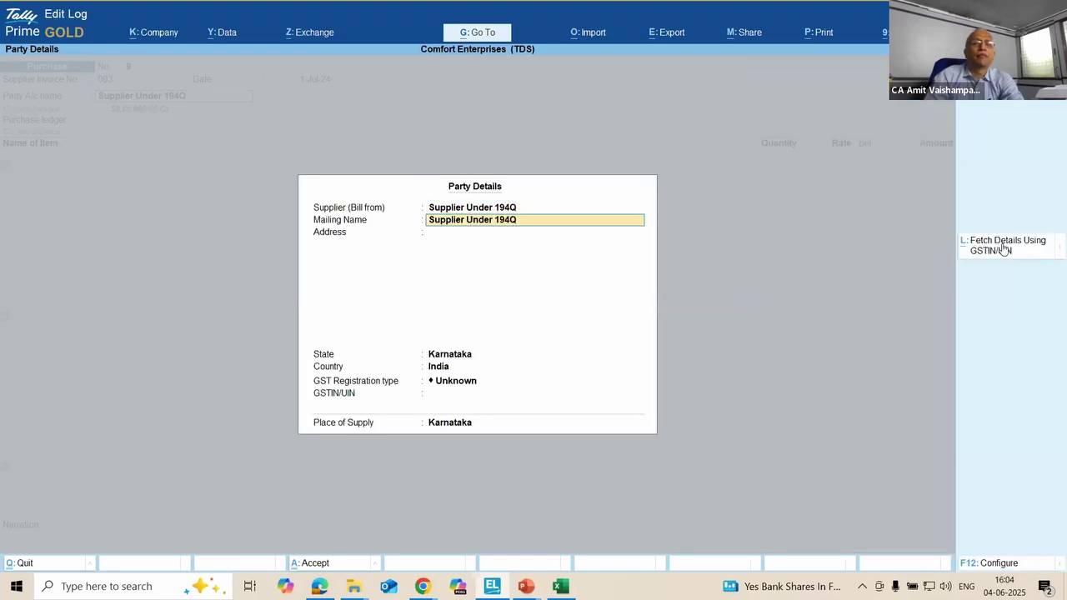
# Step: Accept the supplier's party details and select PURCHASE OF PRODUCTS as the purchase ledger
pyautogui.press('Return')
pyautogui.press('Return')
pyautogui.press('Return')
pyautogui.press('Return')
pyautogui.press('Return')
pyautogui.press('Return')
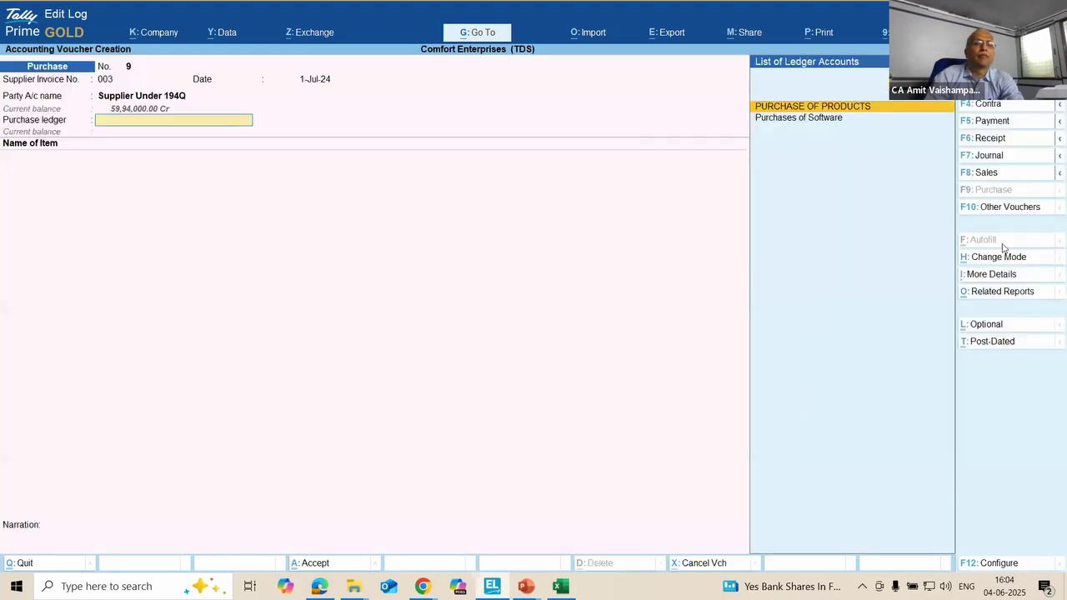
pyautogui.press('Return')
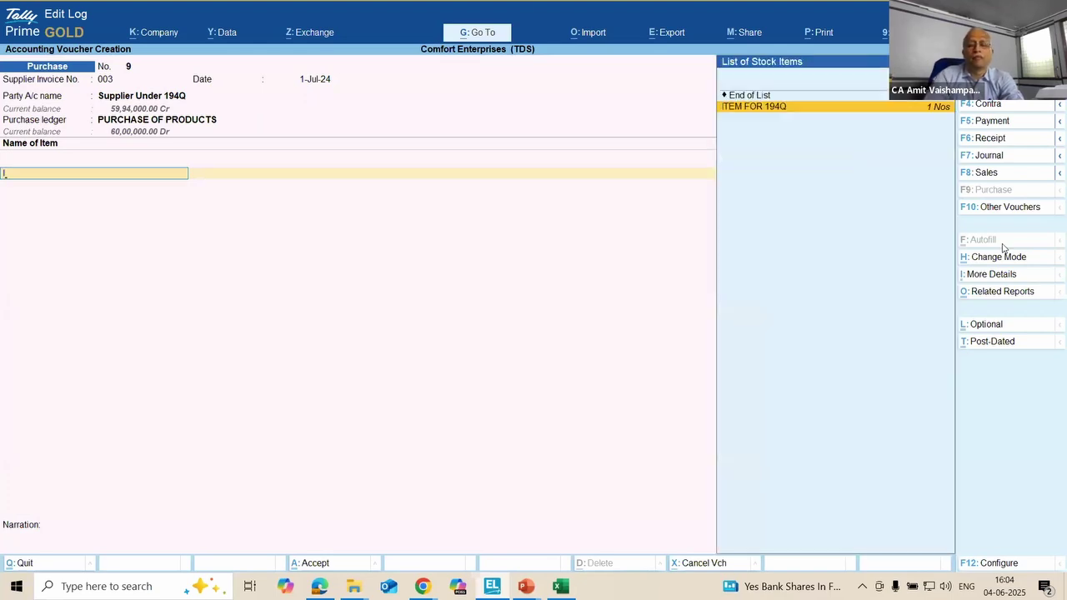
# Step: Add ITEM FOR 194Q with a quantity of 1 Nos at a rate of 60,00,000.00 and end the item list
pyautogui.press('Return')
pyautogui.write('1 Nos')
pyautogui.press('Return')
pyautogui.press('Return')
pyautogui.press('Return')
pyautogui.press('Return')
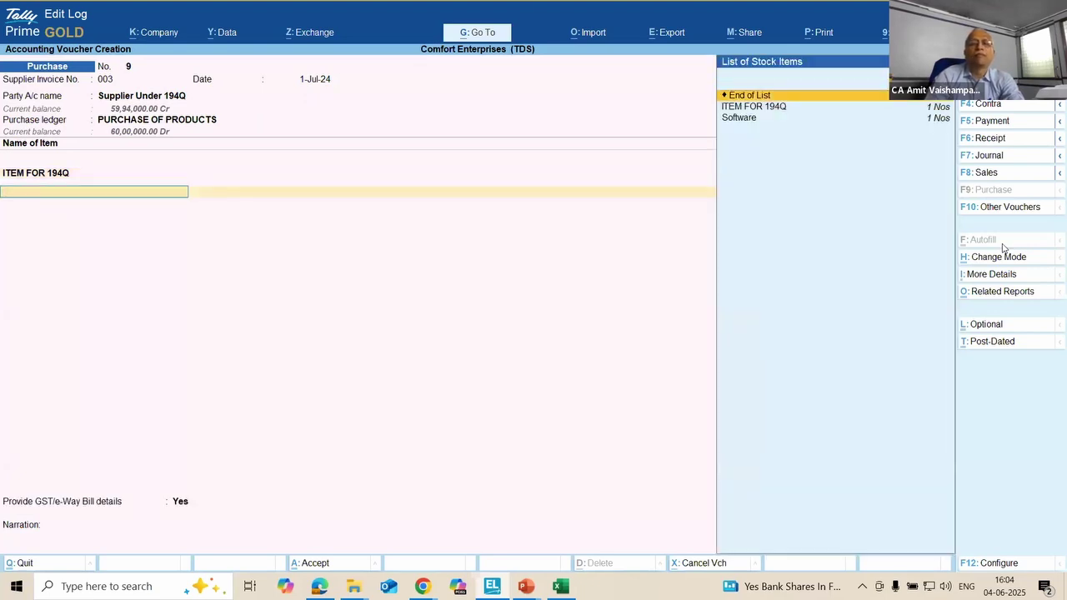
pyautogui.press('Return')
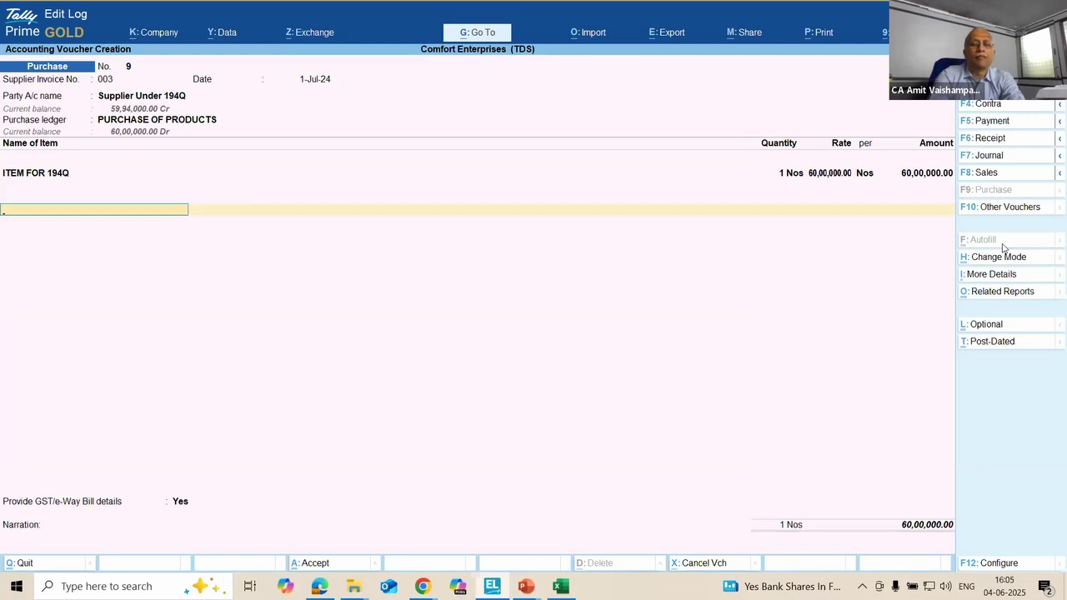
# Step: Add the TDS UNDER SEC 194Q ledger to the purchase voucher with its automatically calculated deduction
pyautogui.press('space')
pyautogui.press('Down')
pyautogui.press('Down')
pyautogui.press('Down')
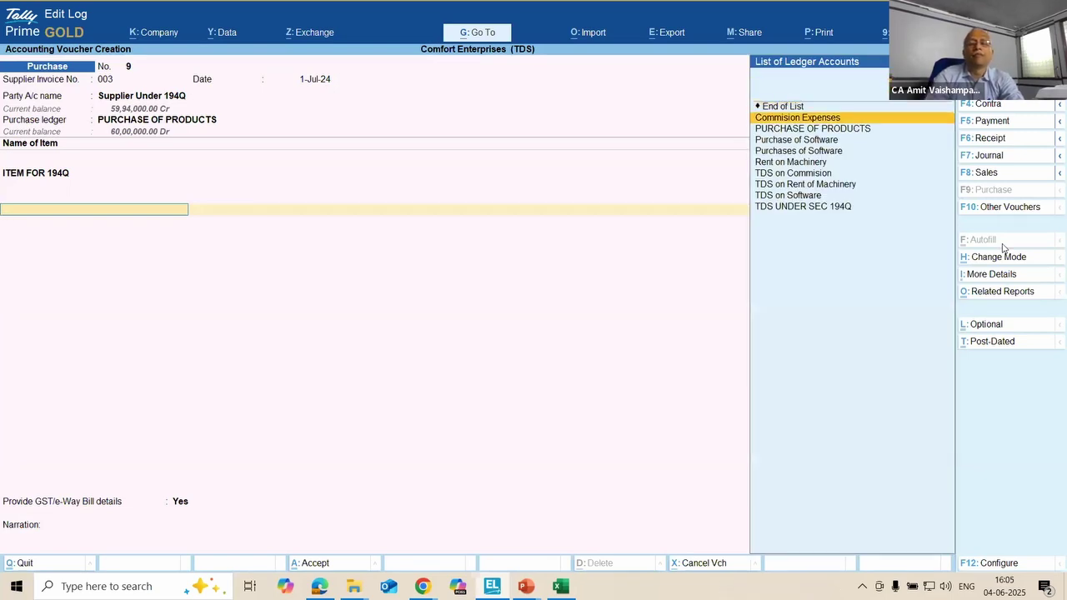
pyautogui.press('Down')
pyautogui.press('Down')
pyautogui.press('Down')
pyautogui.press('Down')
pyautogui.press('Down')
pyautogui.press('Down')
pyautogui.press('Down')
pyautogui.press('Down')
pyautogui.press('Return')
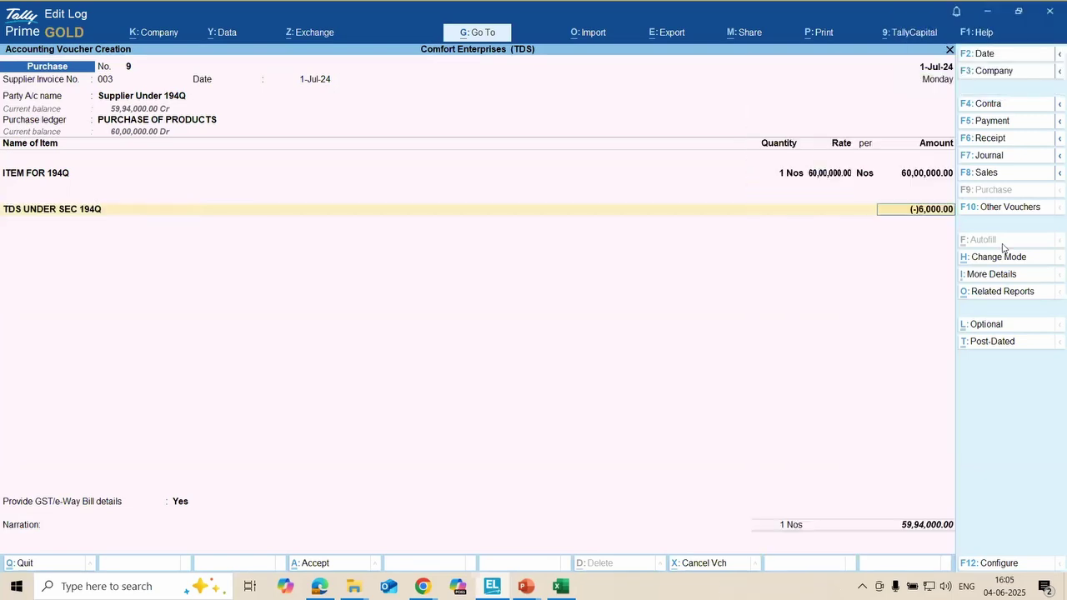
# Step: Clear the TDS amount and abandon the purchase voucher without saving it
pyautogui.press('BackSpace')
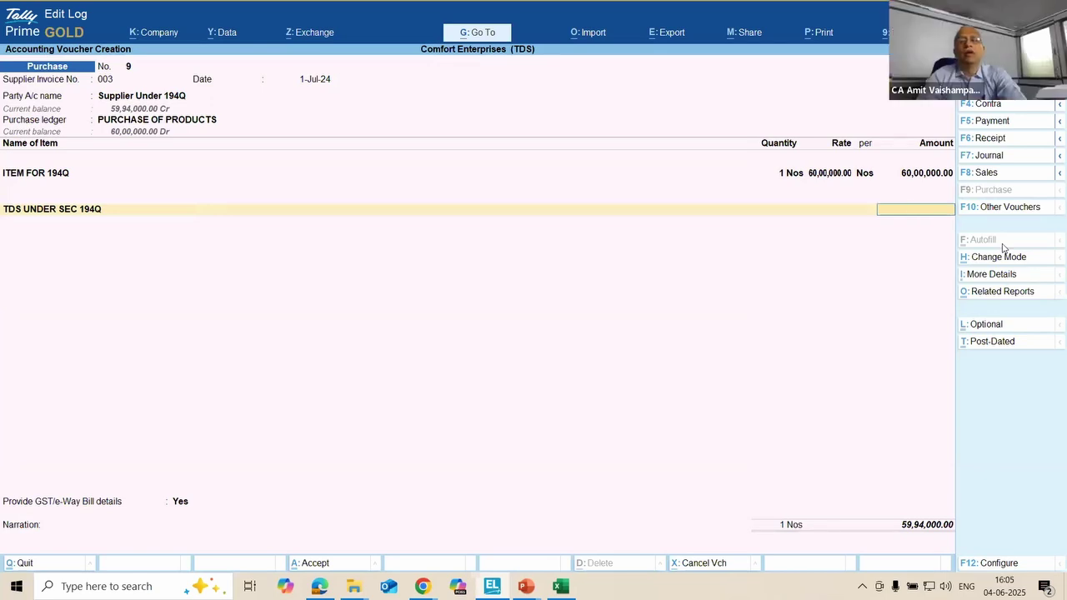
pyautogui.press('Escape')
pyautogui.press('y')
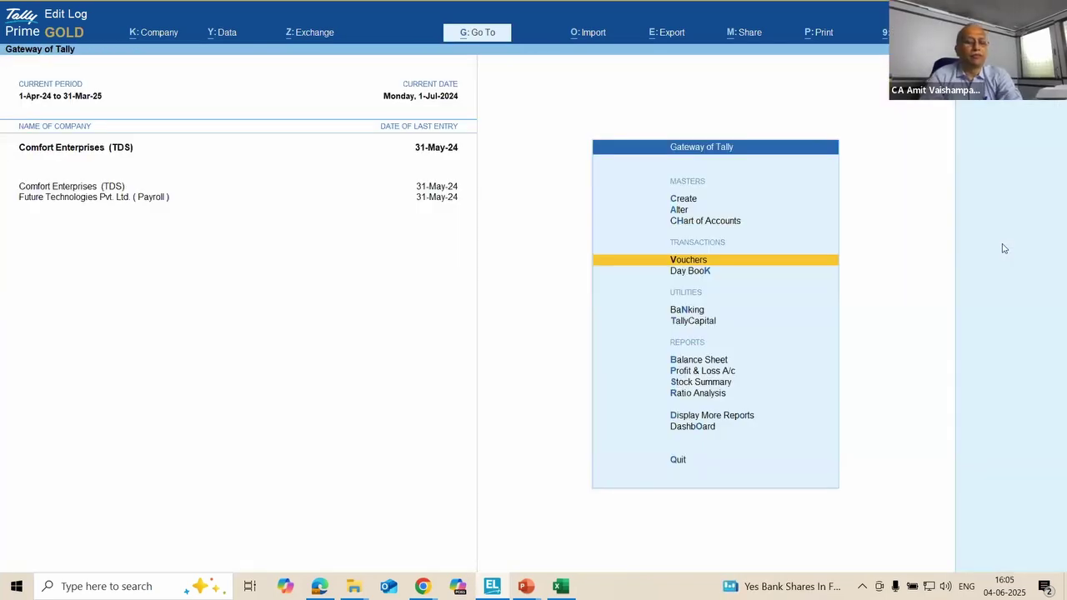
# Step: Switch to the Zoom meeting and read through the open attendee questions in Q&A
pyautogui.hotkey('alt', 'Tab')
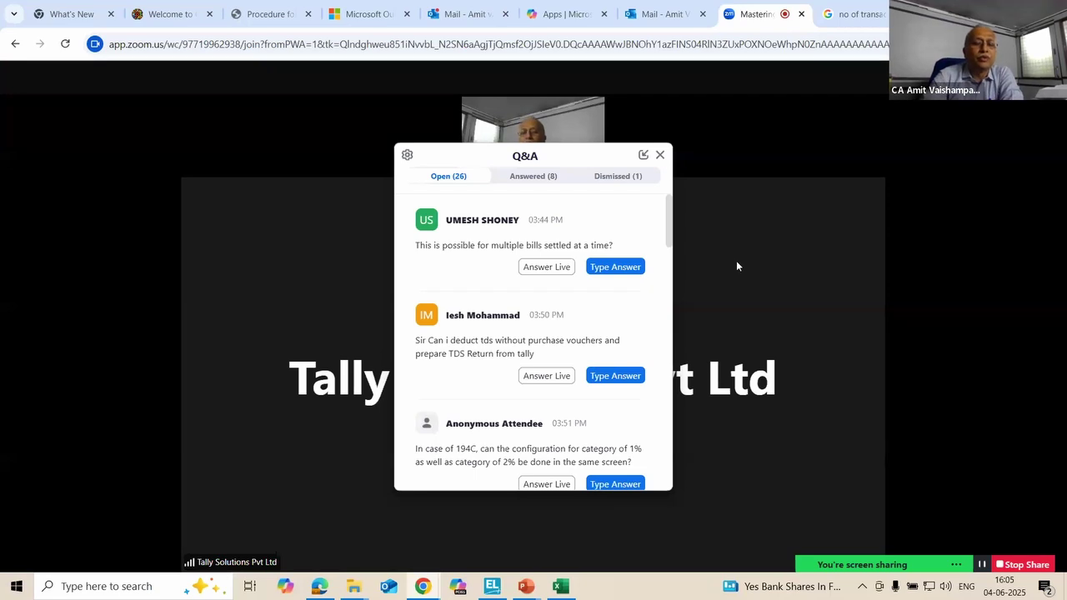
pyautogui.moveTo(736, 265)
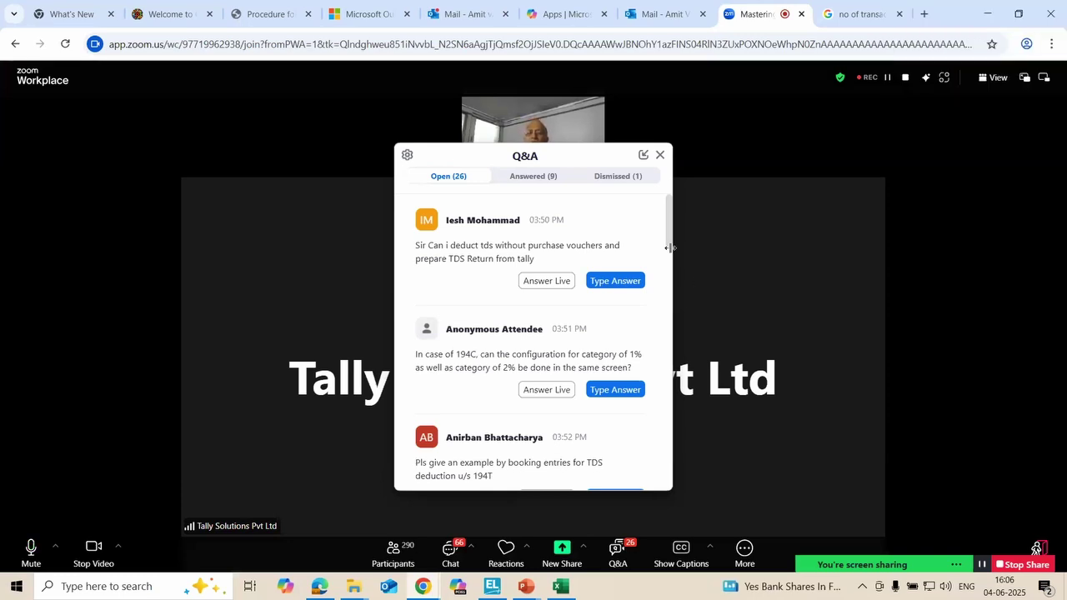
pyautogui.moveTo(667, 225); pyautogui.dragTo(667, 237)
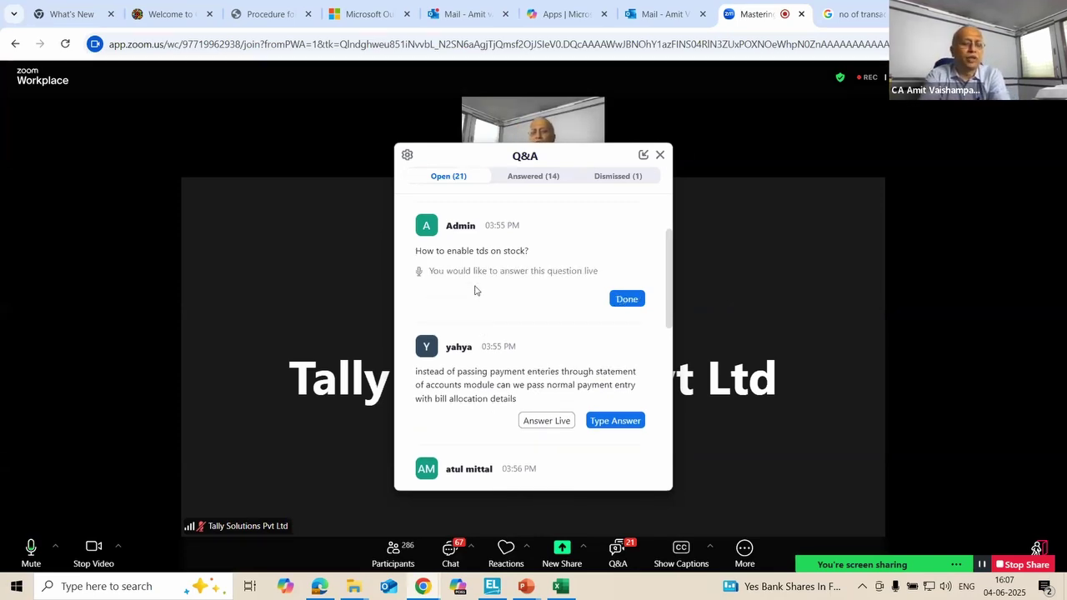
# Step: Switch back to TallyPrime and open the Software stock item for alteration
pyautogui.hotkey('alt', 'Tab')
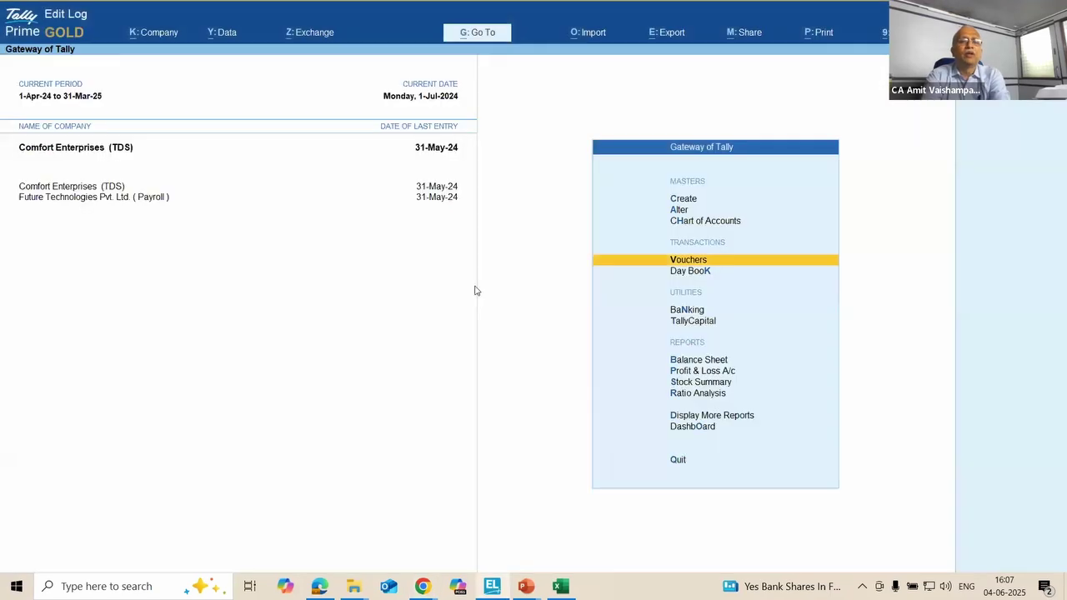
pyautogui.press('Up')
pyautogui.press('Up')
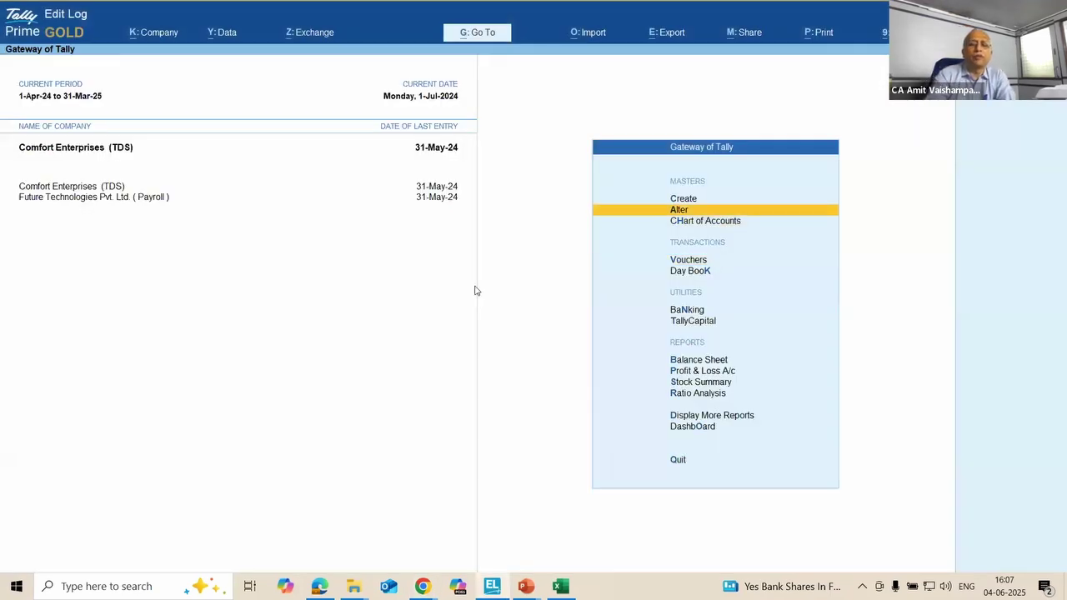
pyautogui.press('Return')
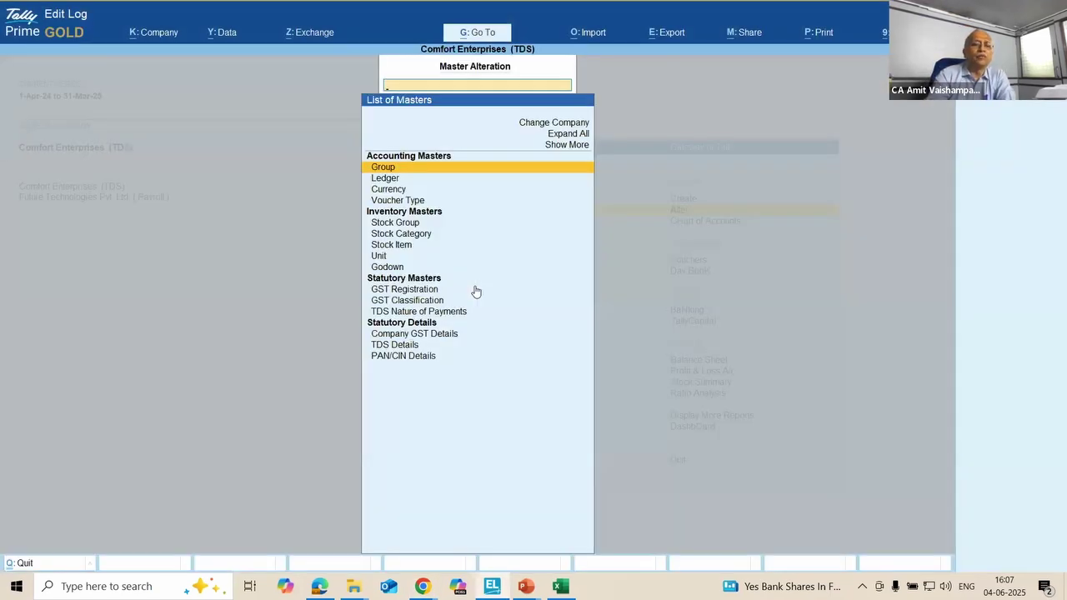
pyautogui.press('Down')
pyautogui.press('Down')
pyautogui.press('Down')
pyautogui.press('Down')
pyautogui.press('Down')
pyautogui.press('Down')
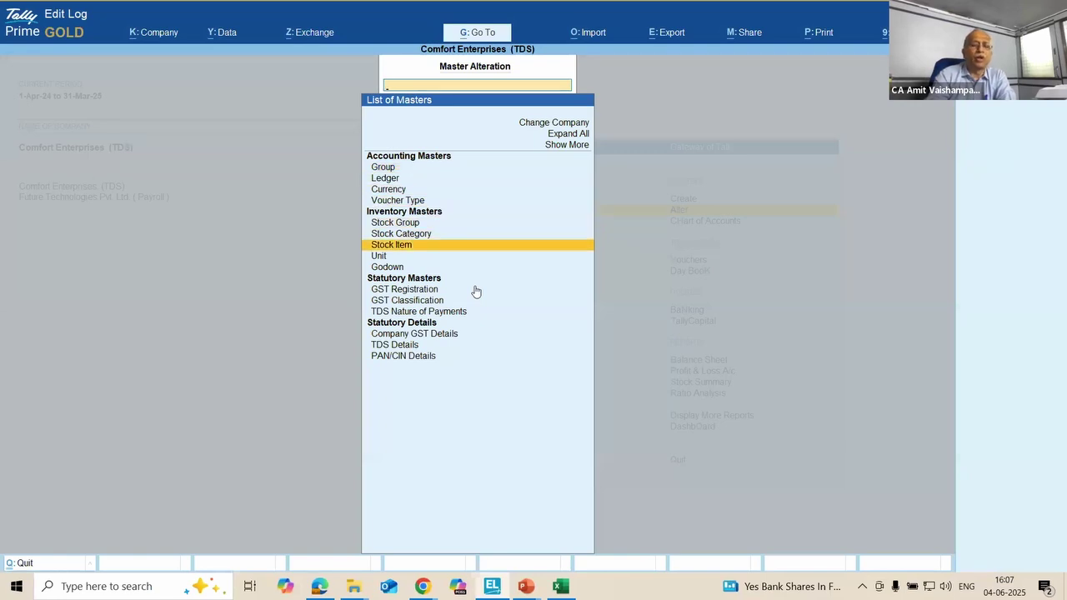
pyautogui.press('Return')
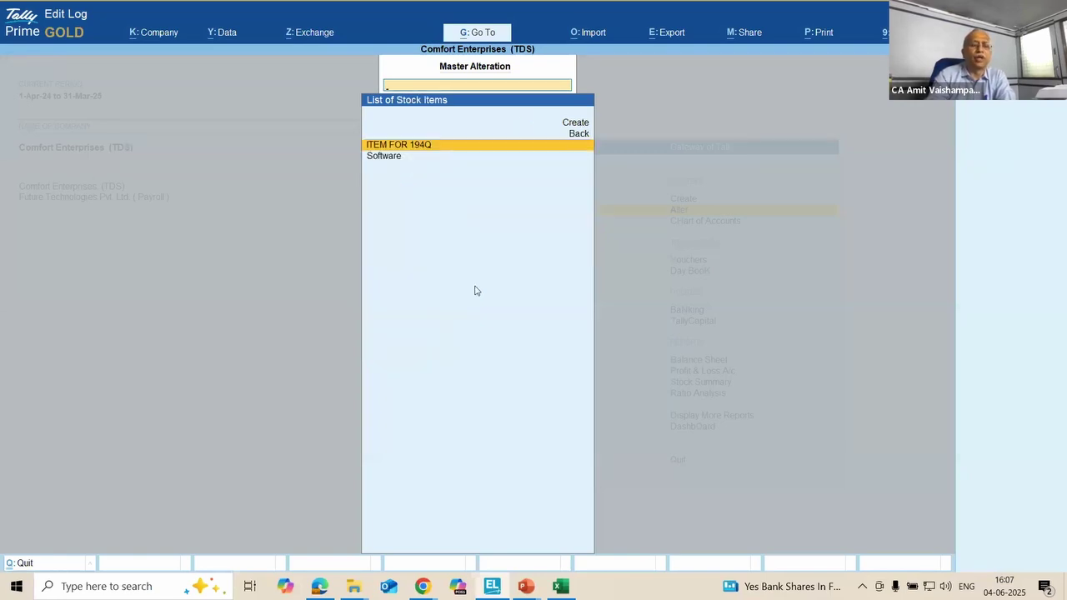
pyautogui.press('Down')
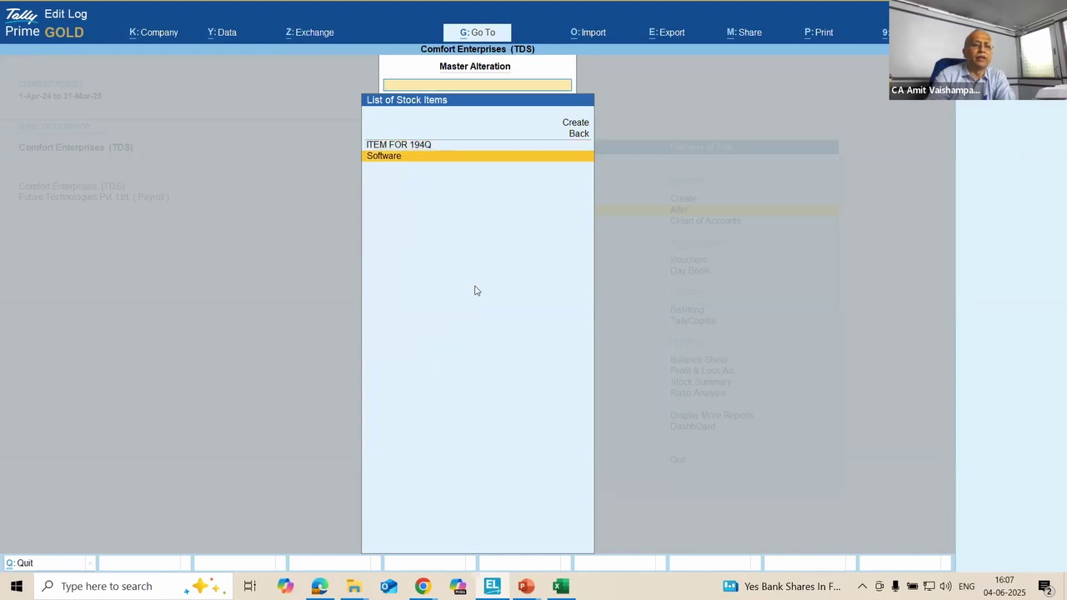
pyautogui.press('Return')
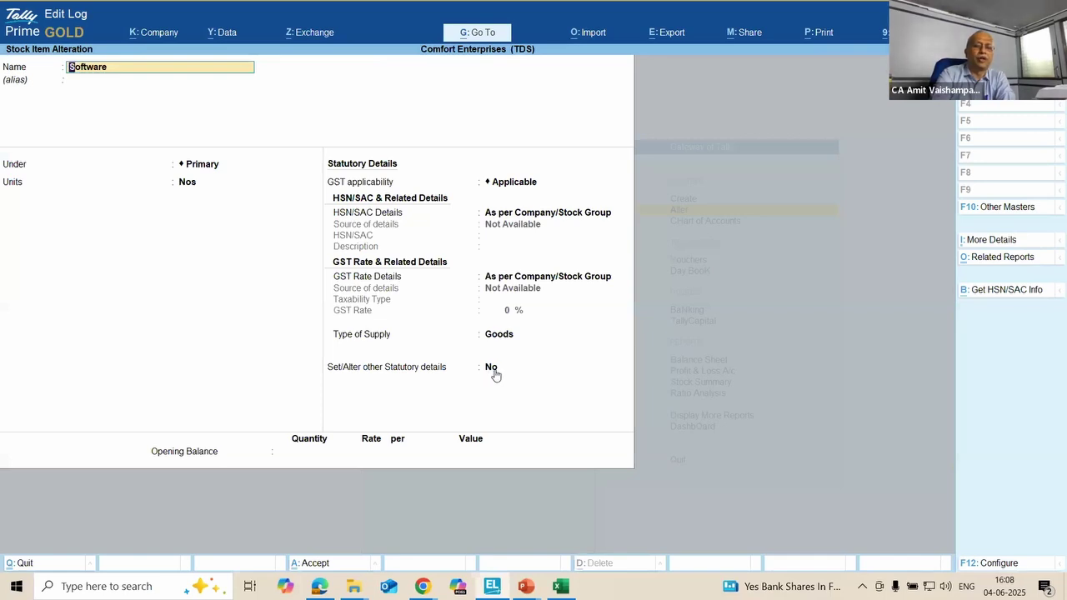
# Step: Check that Set TDS Details is enabled in the stock item configuration, then set Set/Alter other Statutory details to Yes
pyautogui.click(1009, 564)
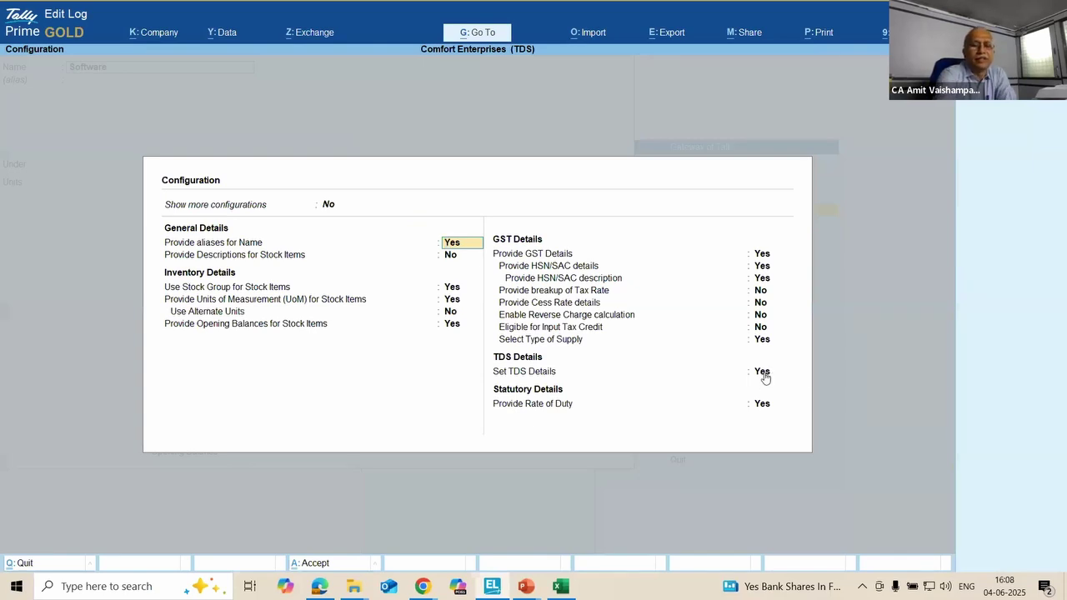
pyautogui.hotkey('ctrl', 'a')
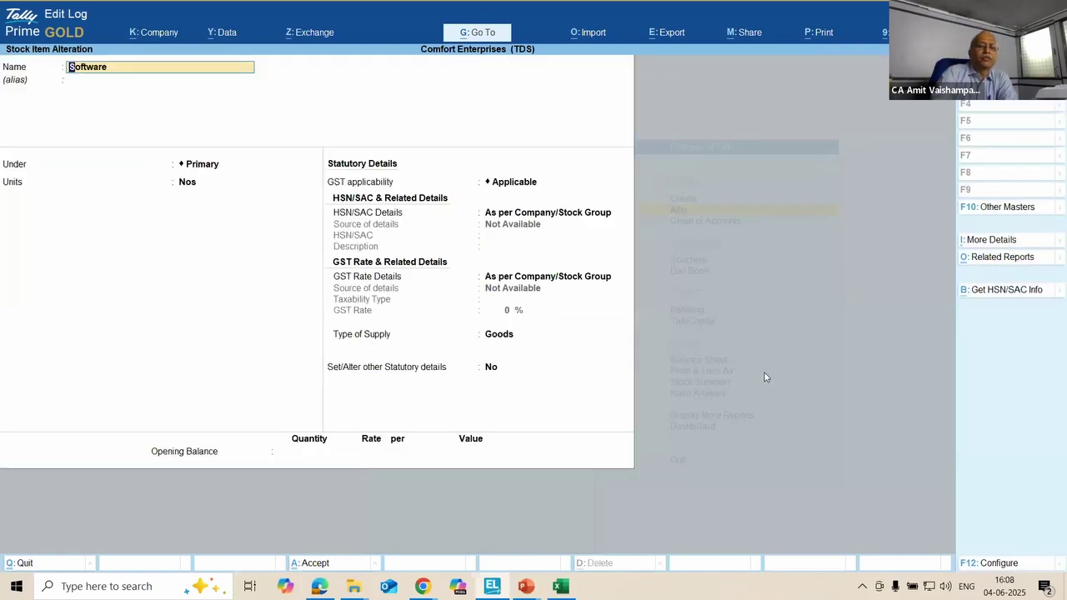
pyautogui.click(499, 369)
pyautogui.write('Y')
pyautogui.press('Return')
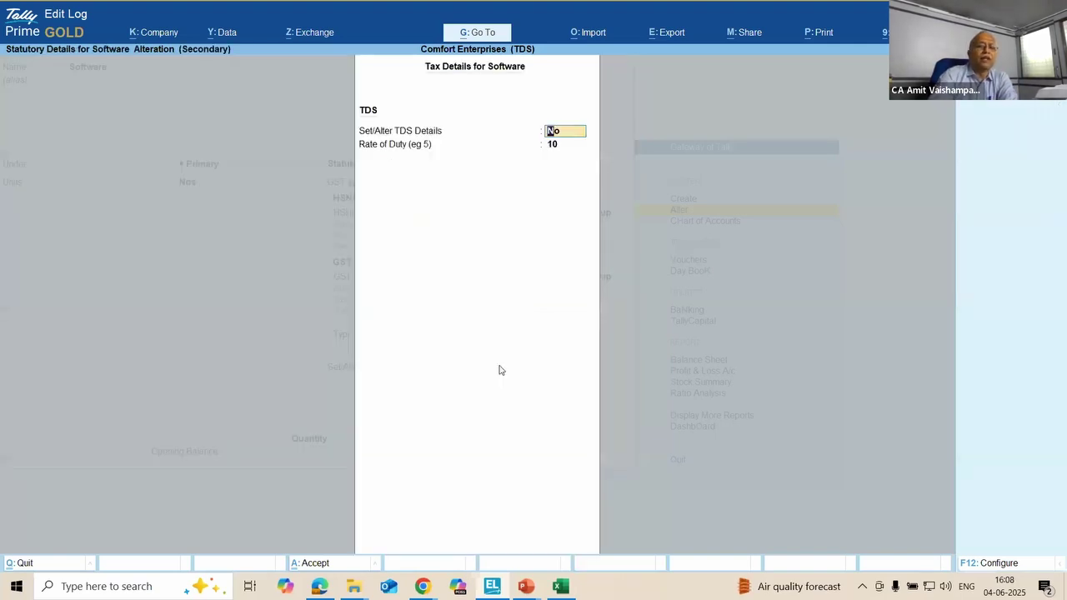
# Step: Set Set/Alter TDS Details to Yes with Fees for Technical Services (other than Professional Services) or Royalty as the nature of payment
pyautogui.write('Y')
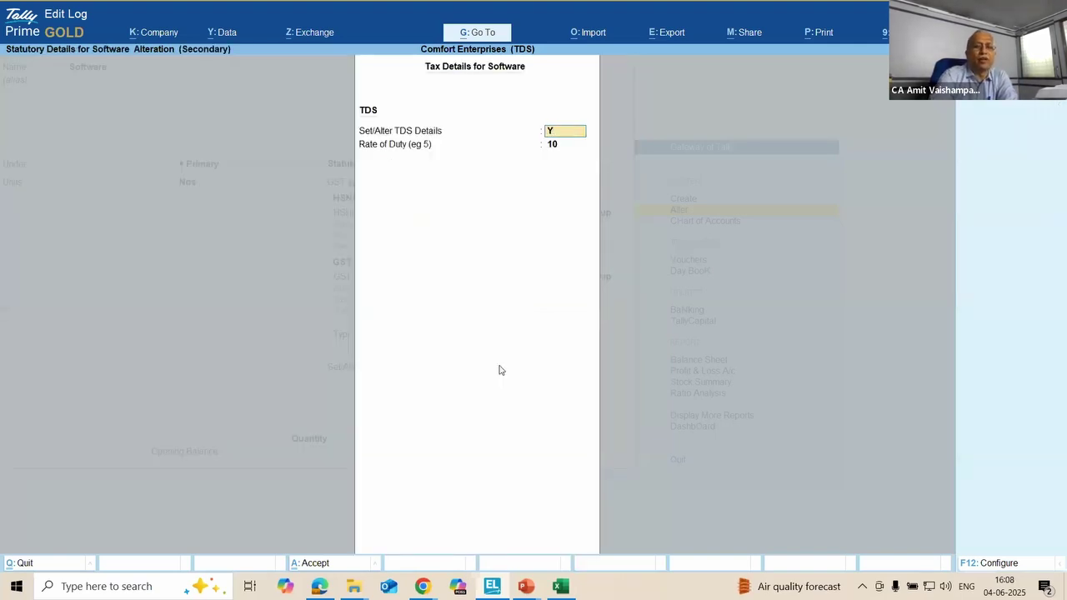
pyautogui.press('Return')
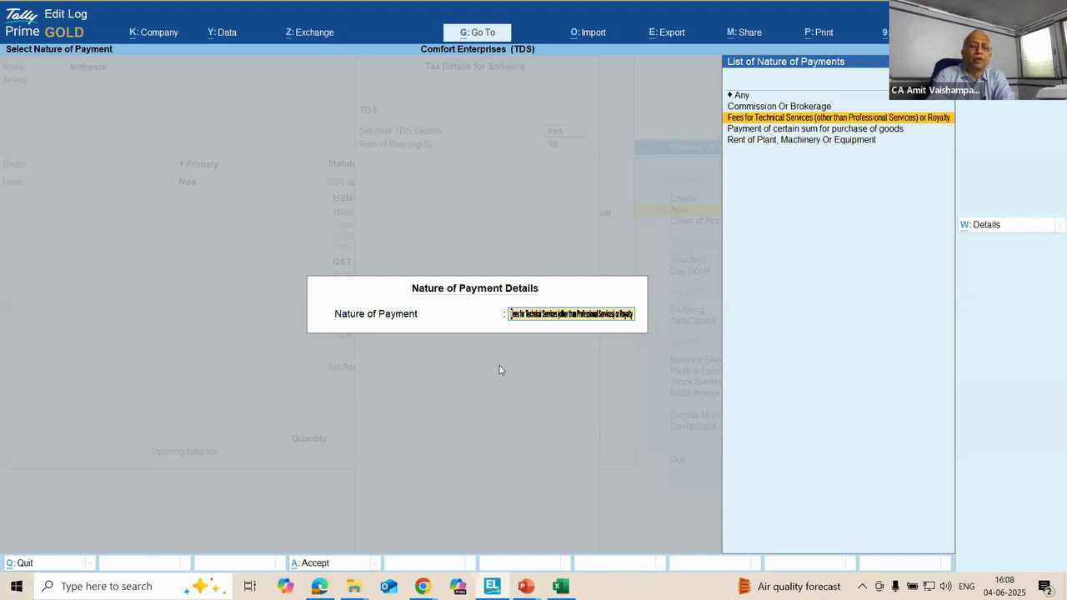
pyautogui.press('Return')
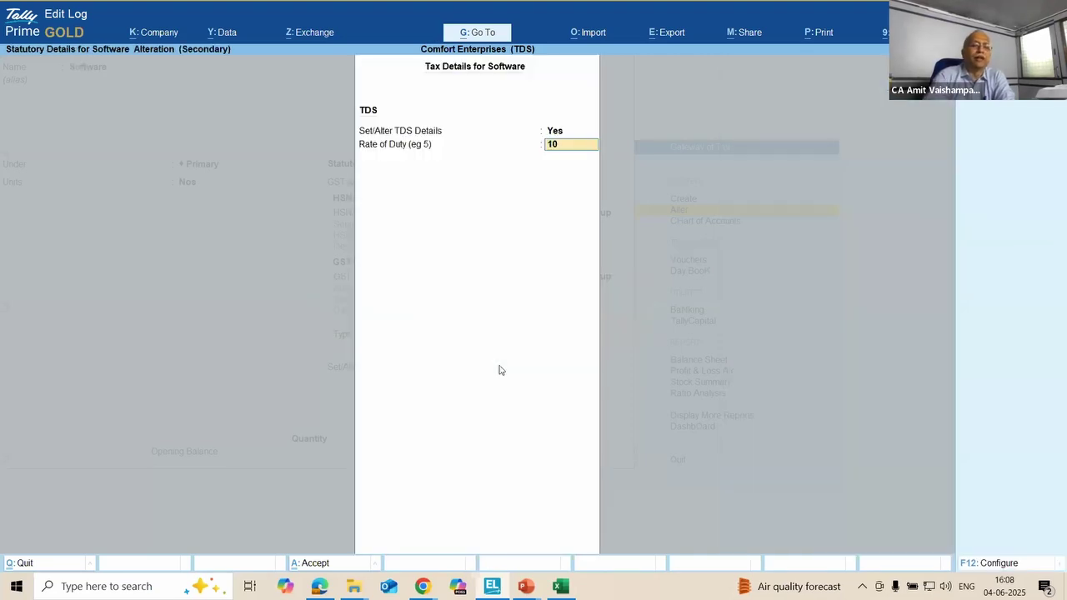
# Step: Discard the changes to the Software stock item and return to the Gateway of Tally
pyautogui.press('Escape')
pyautogui.press('Escape')
pyautogui.press('y')
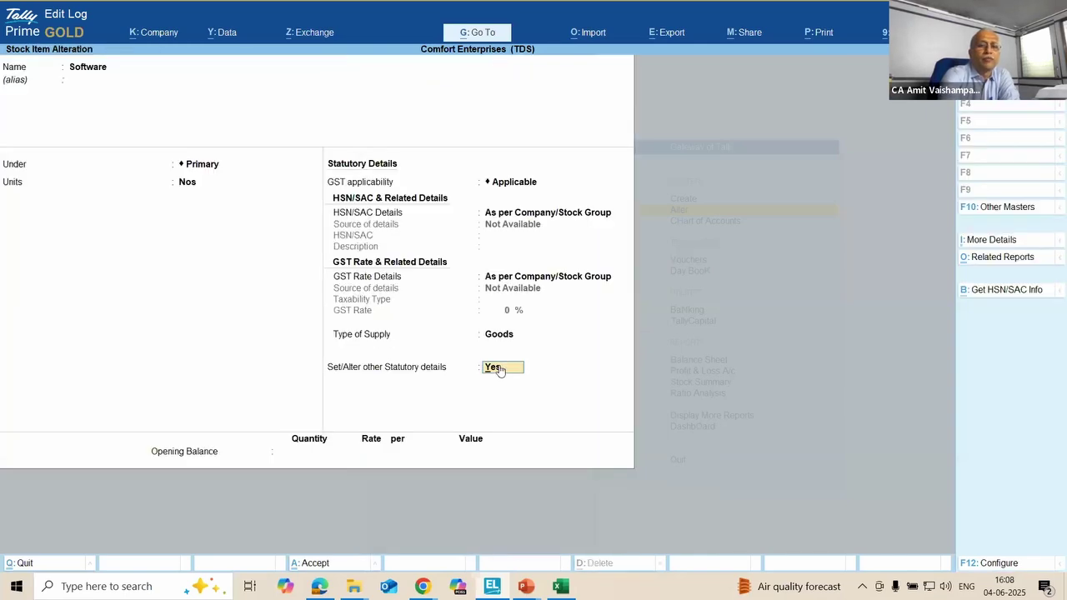
pyautogui.press('Escape')
pyautogui.press('y')
pyautogui.press('Escape')
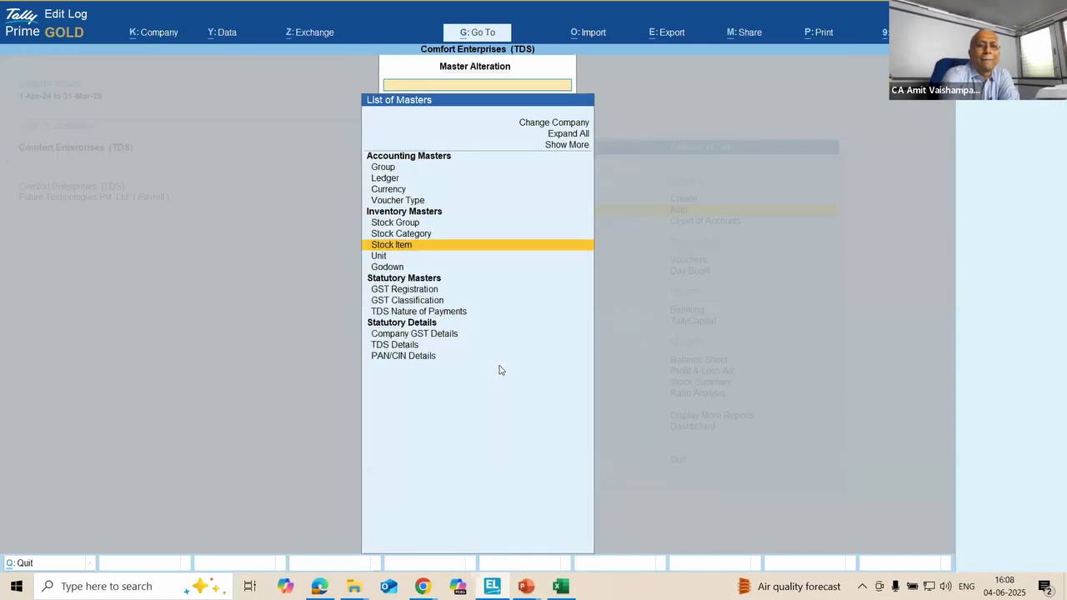
pyautogui.press('Escape')
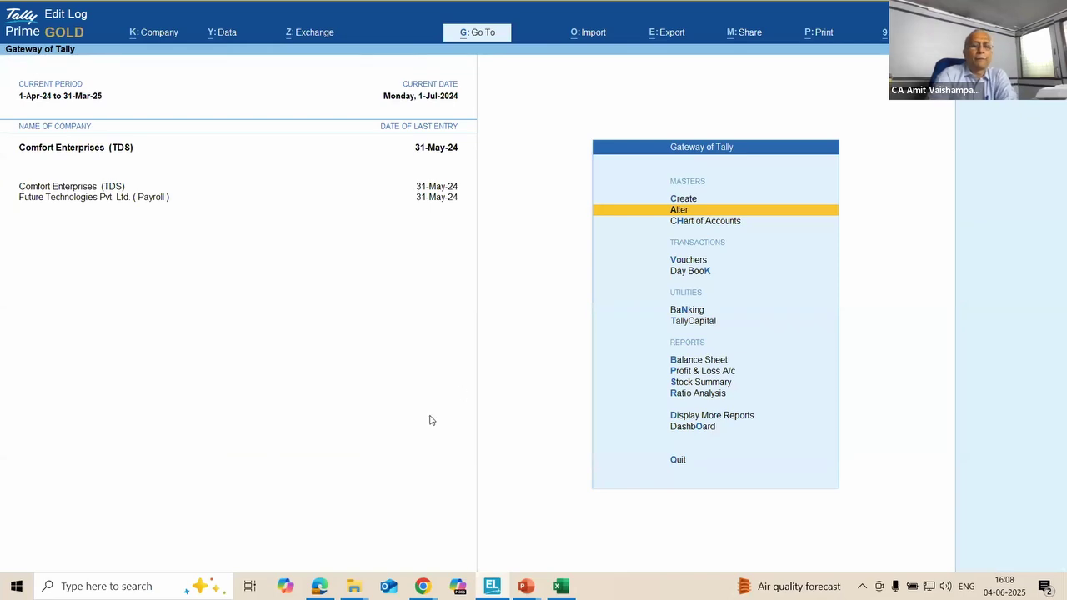
# Step: Return to the Zoom meeting in Chrome and read the next open Q&A questions
pyautogui.click(422, 587)
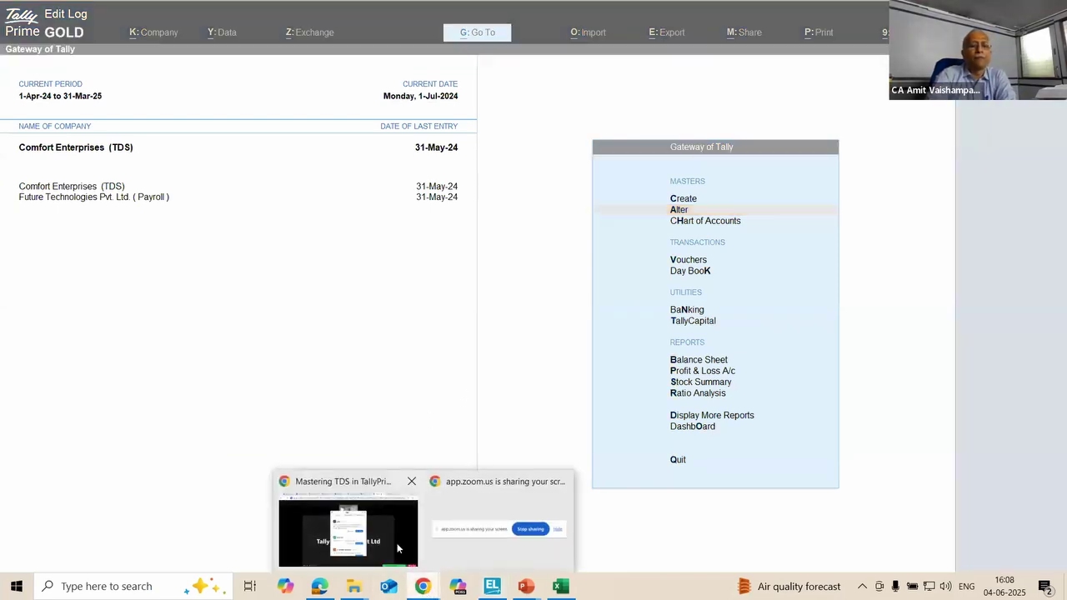
pyautogui.click(397, 543)
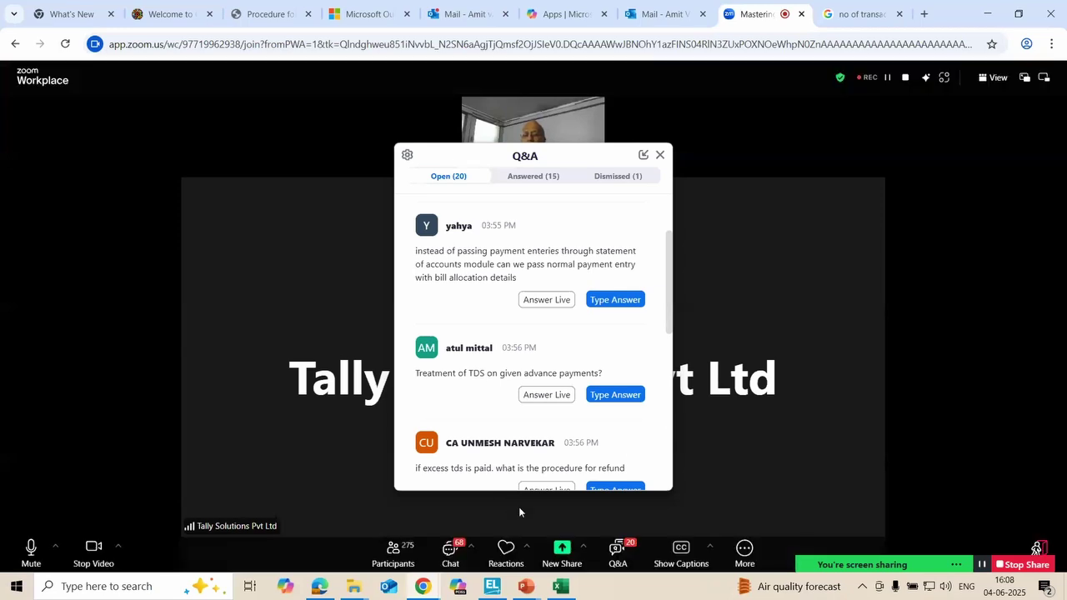
pyautogui.moveTo(492, 589)
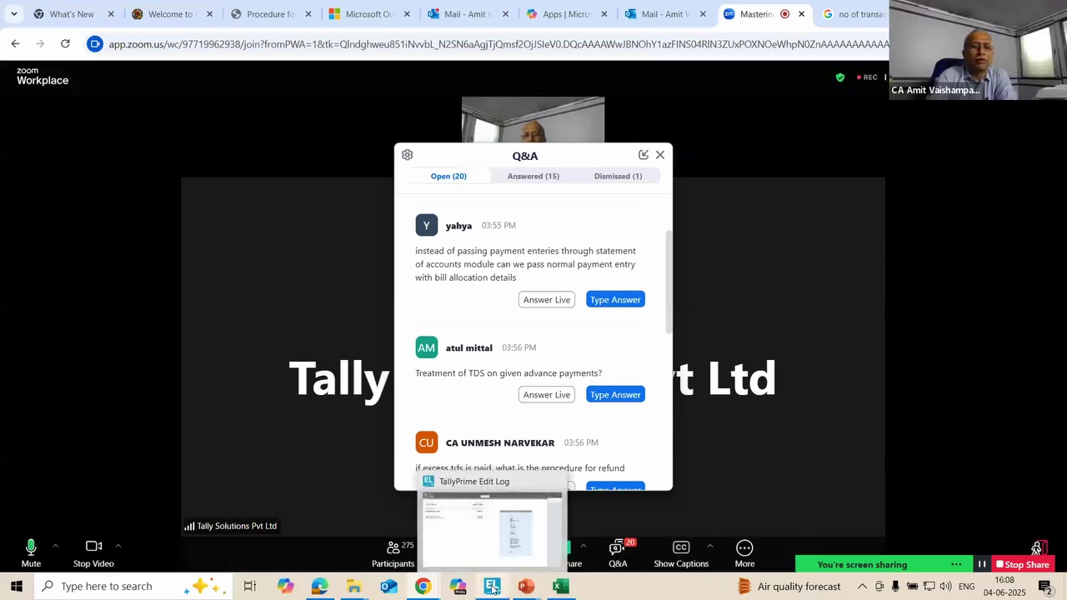
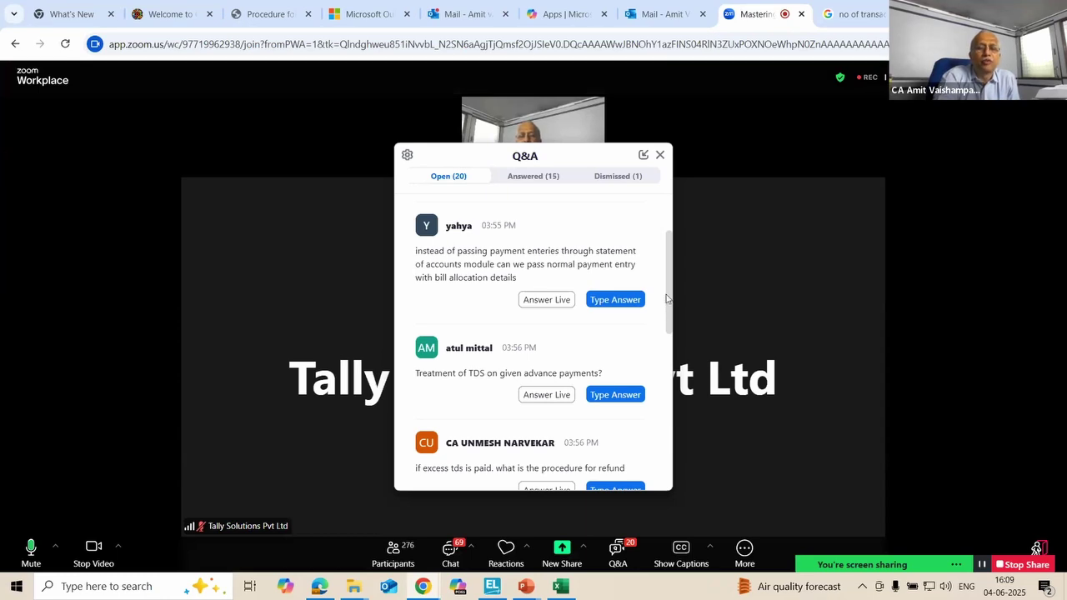
# Step: Read the open Q&A questions and mark the one on TDS treatment of advance payments as done
pyautogui.scroll(-2, 667, 308)
pyautogui.scroll(-1, 667, 312)
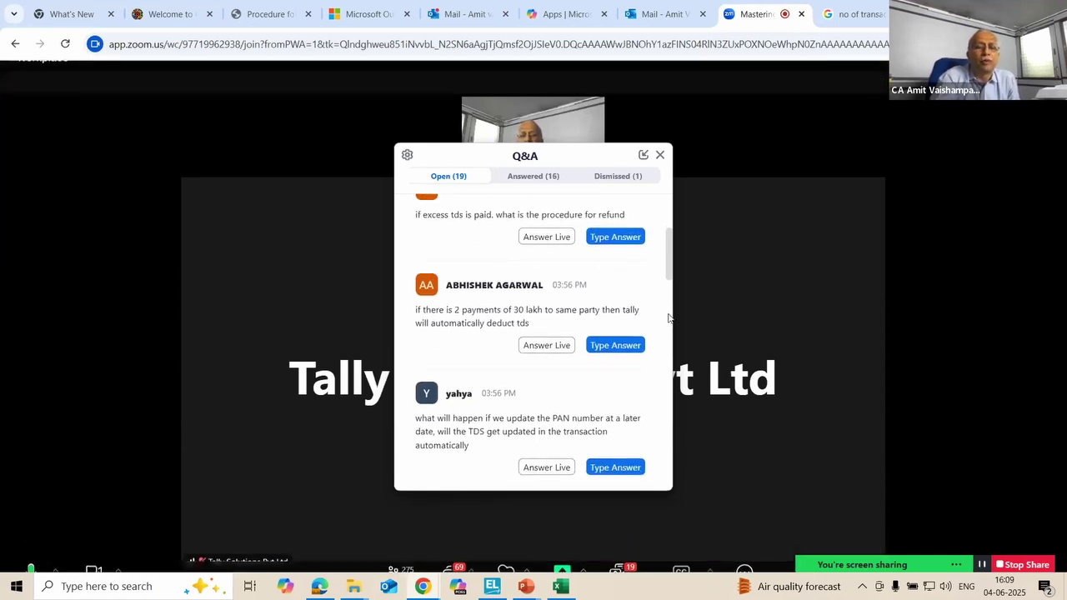
pyautogui.scroll(4, 668, 316)
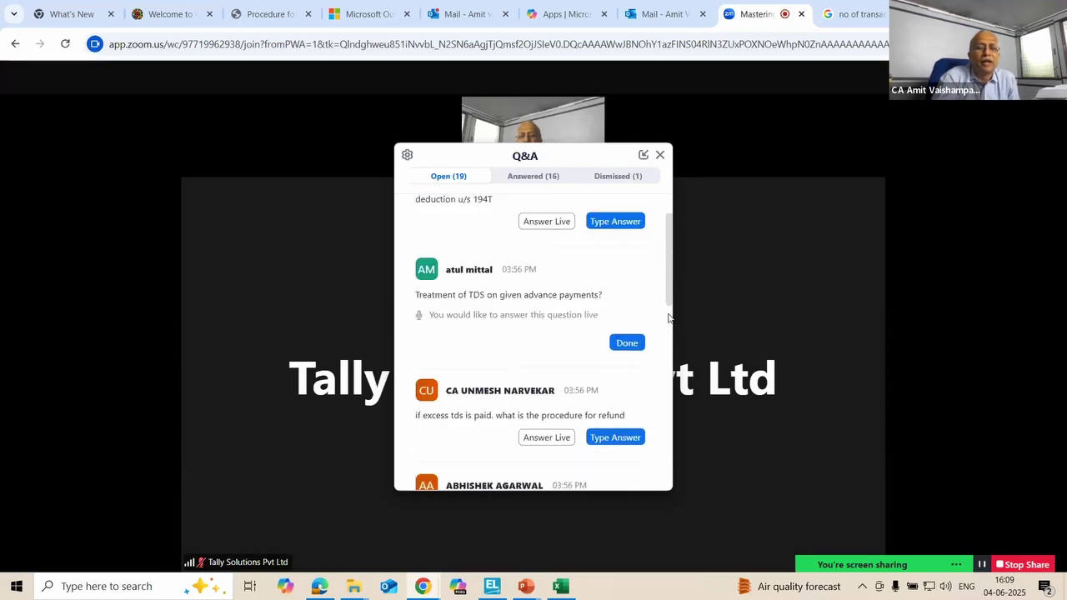
pyautogui.click(627, 343)
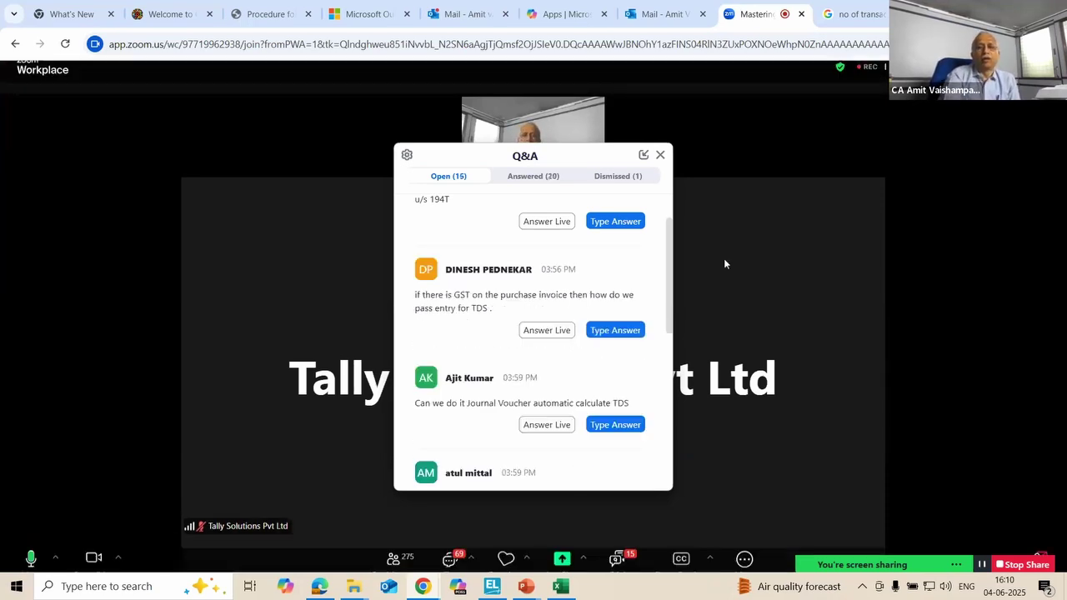
# Step: Switch to TallyPrime and open Display More Reports from the Gateway of Tally
pyautogui.click(492, 586)
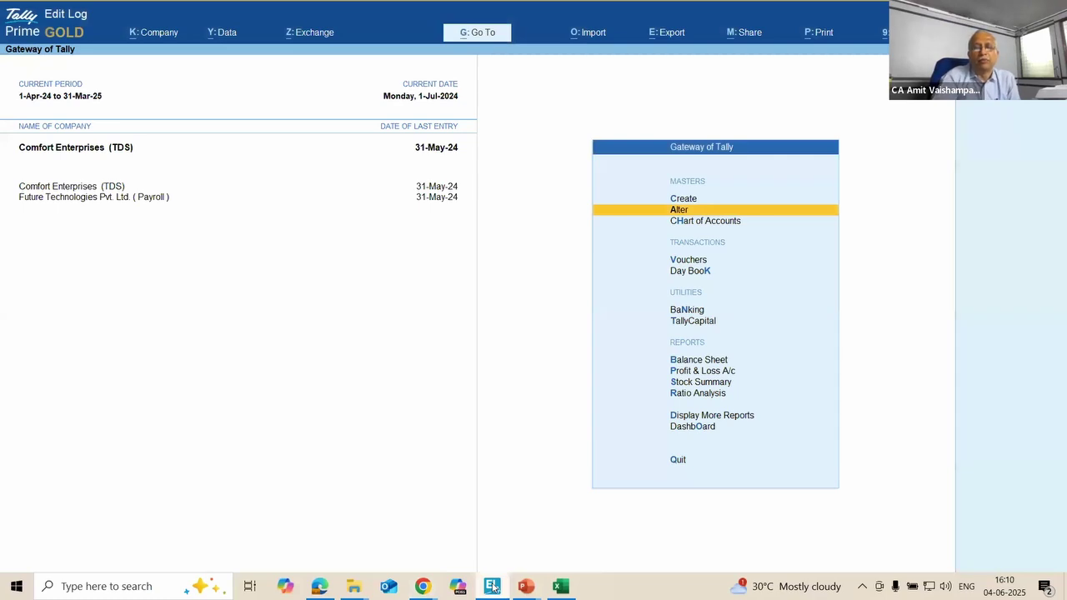
pyautogui.press('Down')
pyautogui.press('Down')
pyautogui.press('Down')
pyautogui.press('Down')
pyautogui.press('Down')
pyautogui.press('Down')
pyautogui.press('Down')
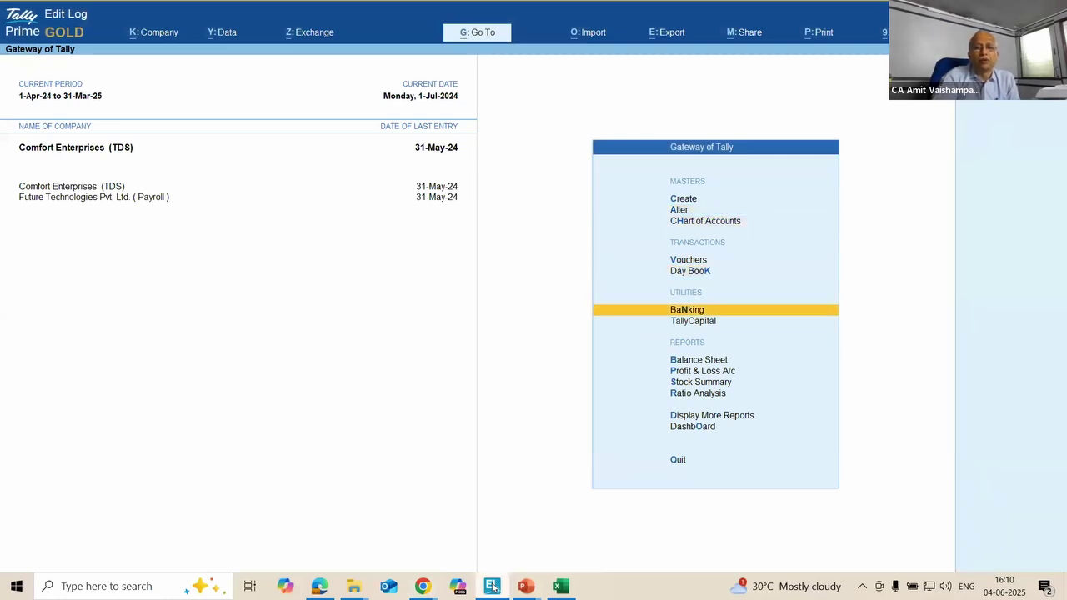
pyautogui.press('Down')
pyautogui.press('Down')
pyautogui.press('Down')
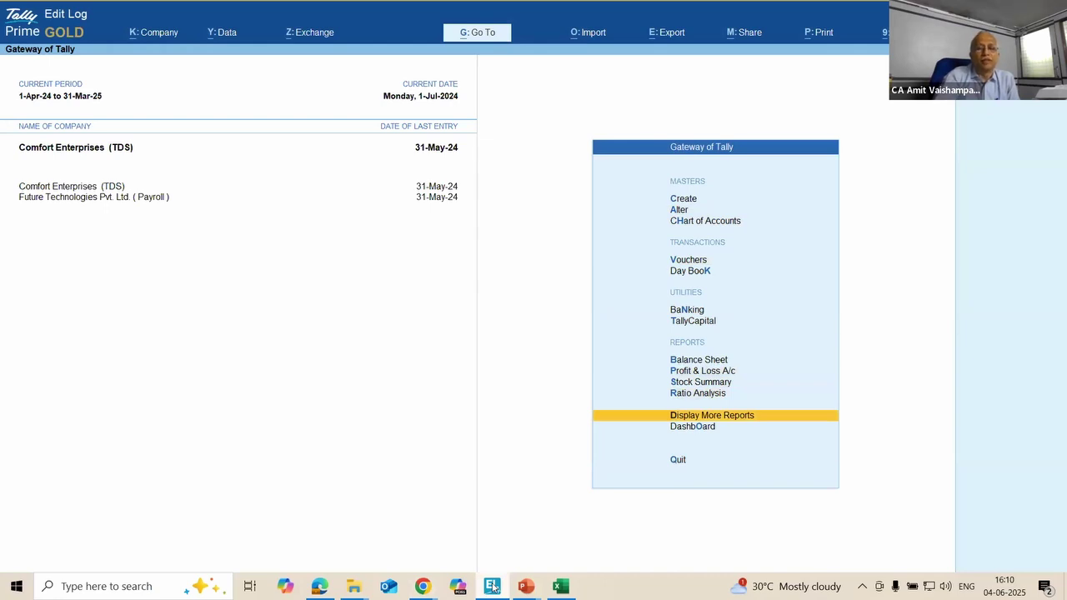
pyautogui.press('Return')
# Step: Open Form 26Q from the TDS reports under Statutory Reports
pyautogui.press('Down')
pyautogui.press('Down')
pyautogui.press('Down')
pyautogui.press('Down')
pyautogui.press('Down')
pyautogui.press('Down')
pyautogui.press('Down')
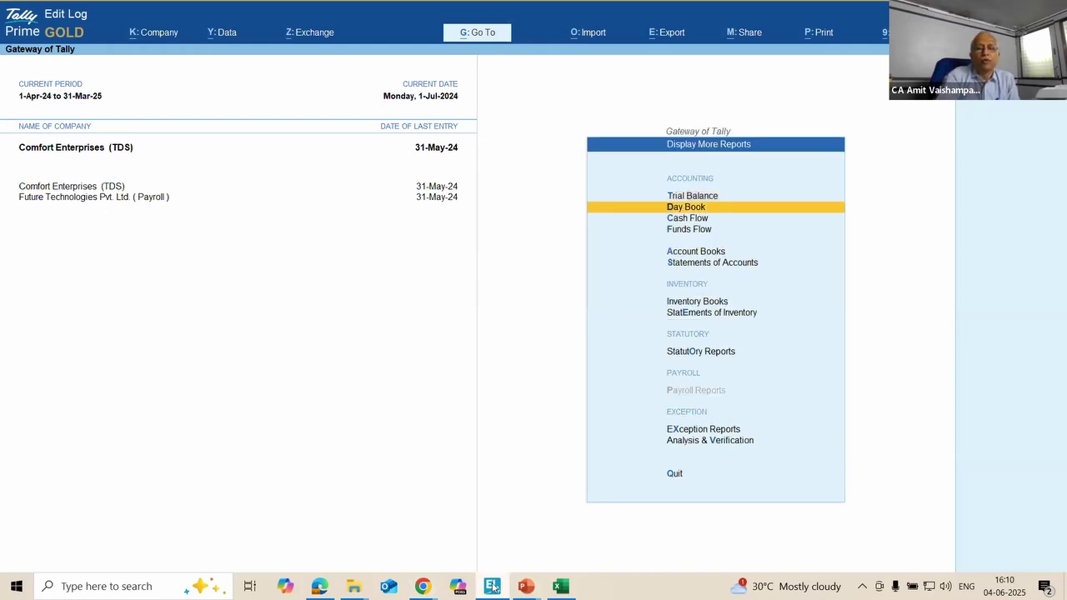
pyautogui.press('Down')
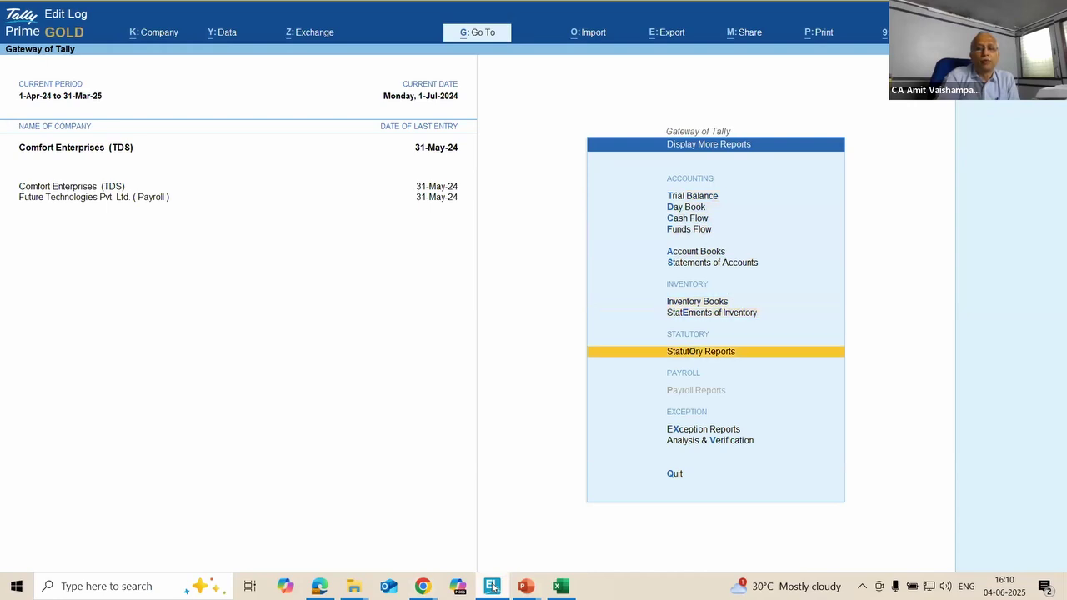
pyautogui.press('Return')
pyautogui.press('Down')
pyautogui.press('Return')
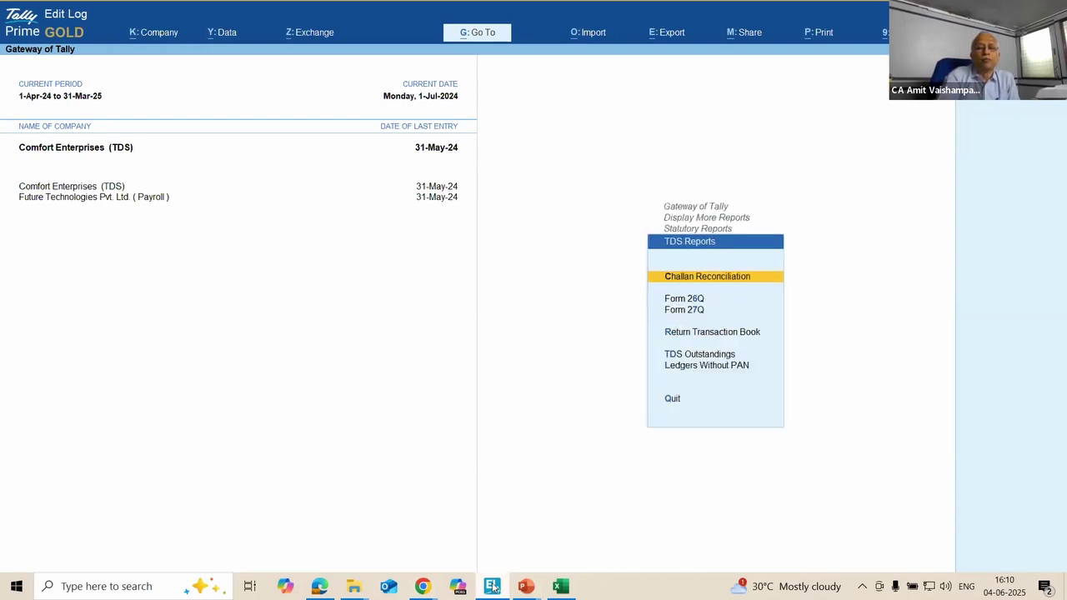
pyautogui.press('Down')
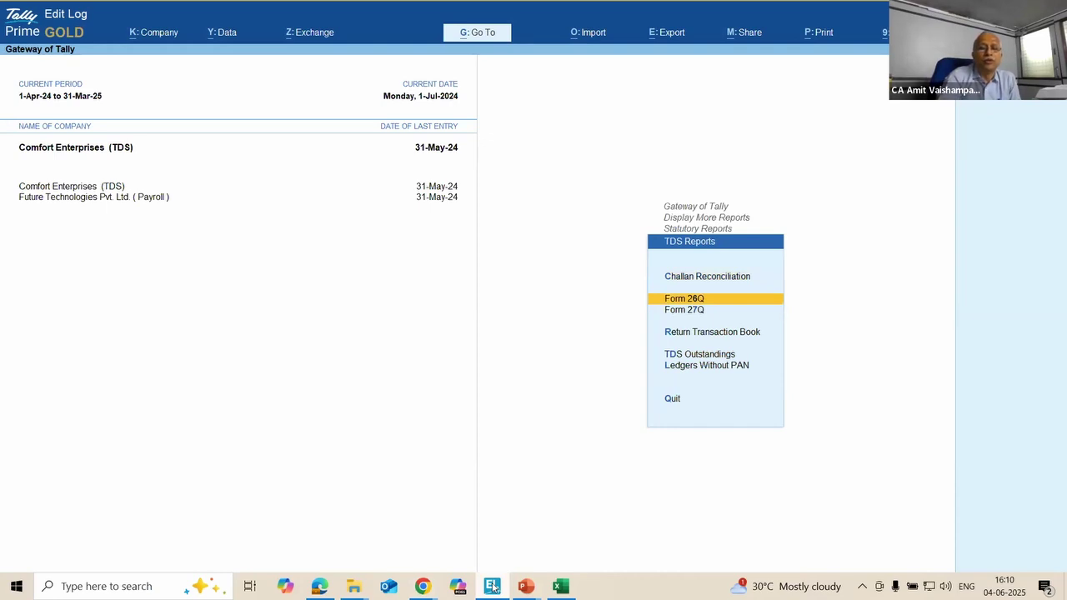
pyautogui.press('Return')
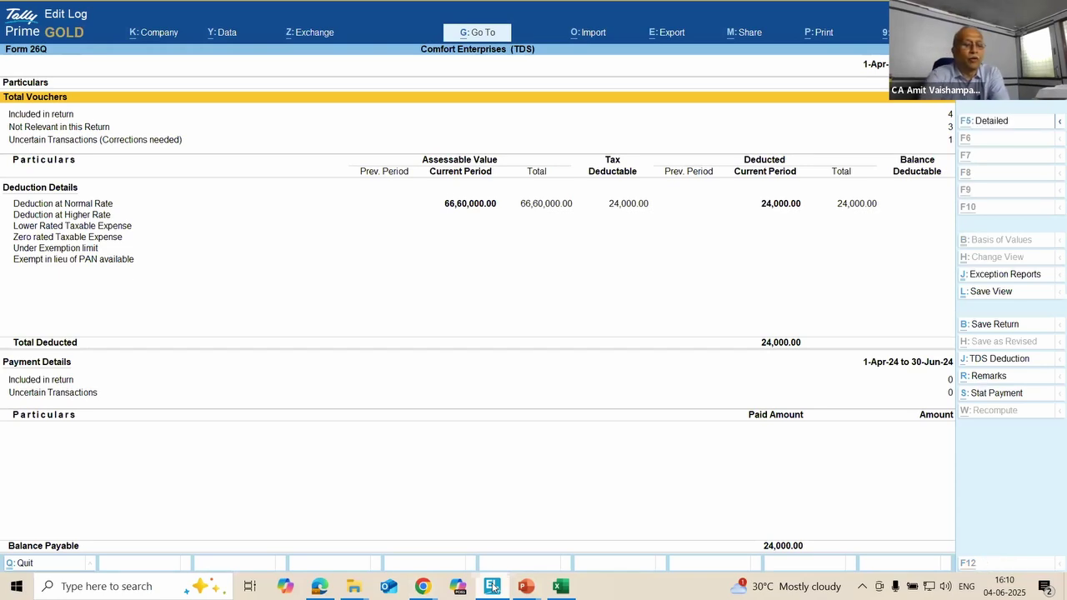
# Step: Set the Form 26Q period to 1-Apr-24 to 31-May-24
pyautogui.press('F2')
pyautogui.press('Return')
pyautogui.write('30-4-2024')
pyautogui.press('Return')
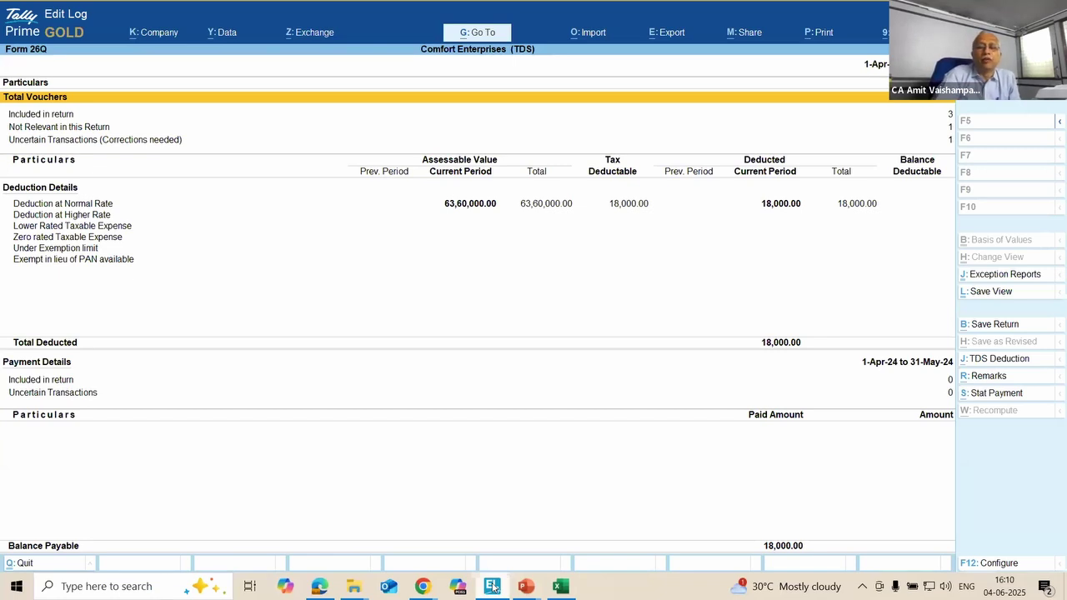
# Step: Open the uncertain transactions of Form 26Q and go into the PAN not available for party exception
pyautogui.press('Down')
pyautogui.press('Down')
pyautogui.press('Down')
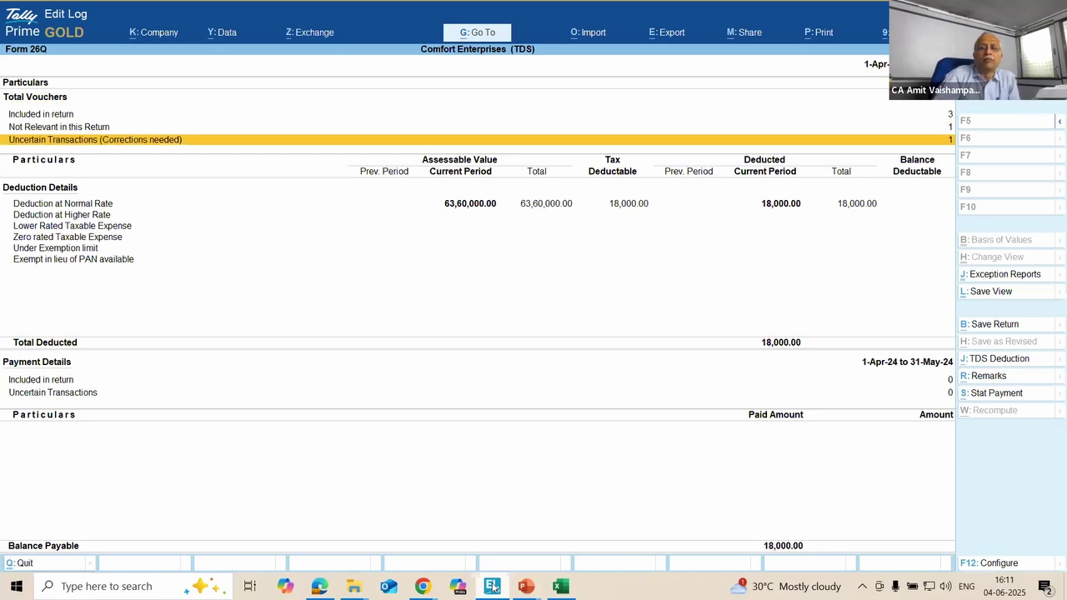
pyautogui.press('Up')
pyautogui.press('Down')
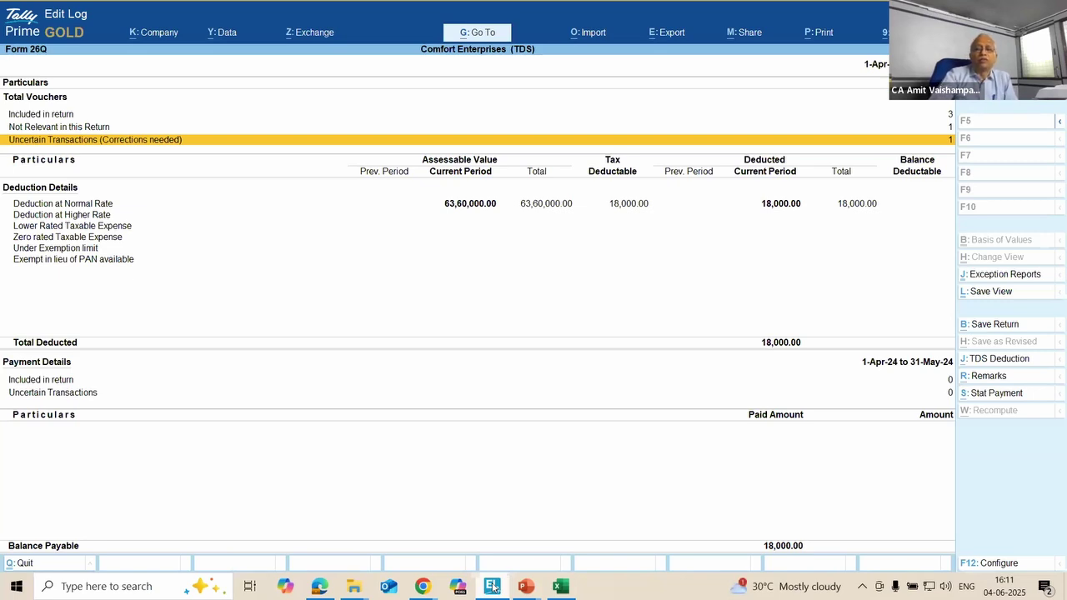
pyautogui.press('Return')
pyautogui.press('Down')
pyautogui.press('Down')
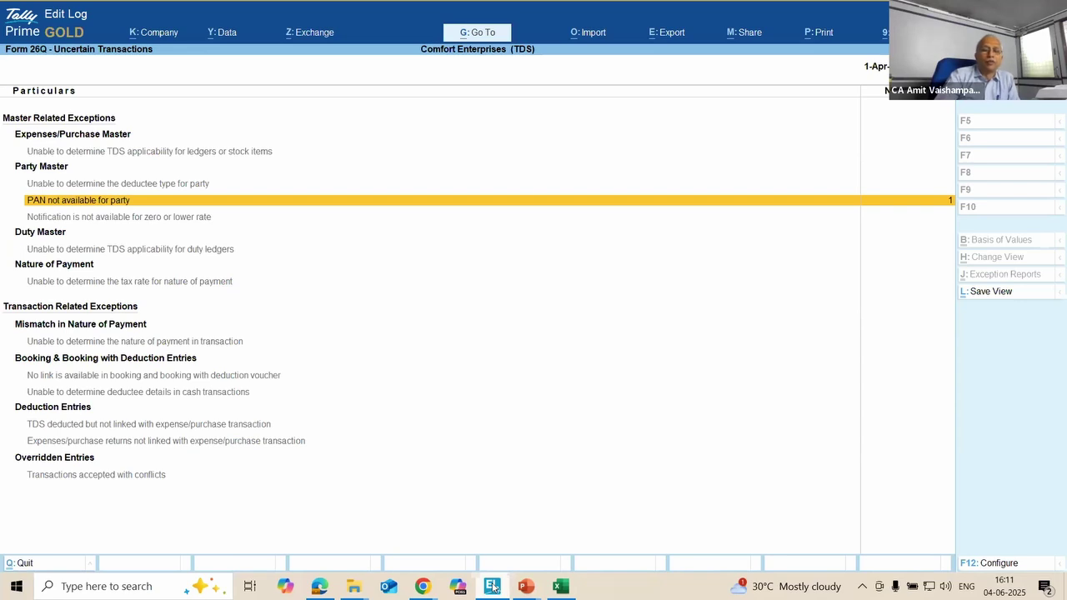
pyautogui.press('Return')
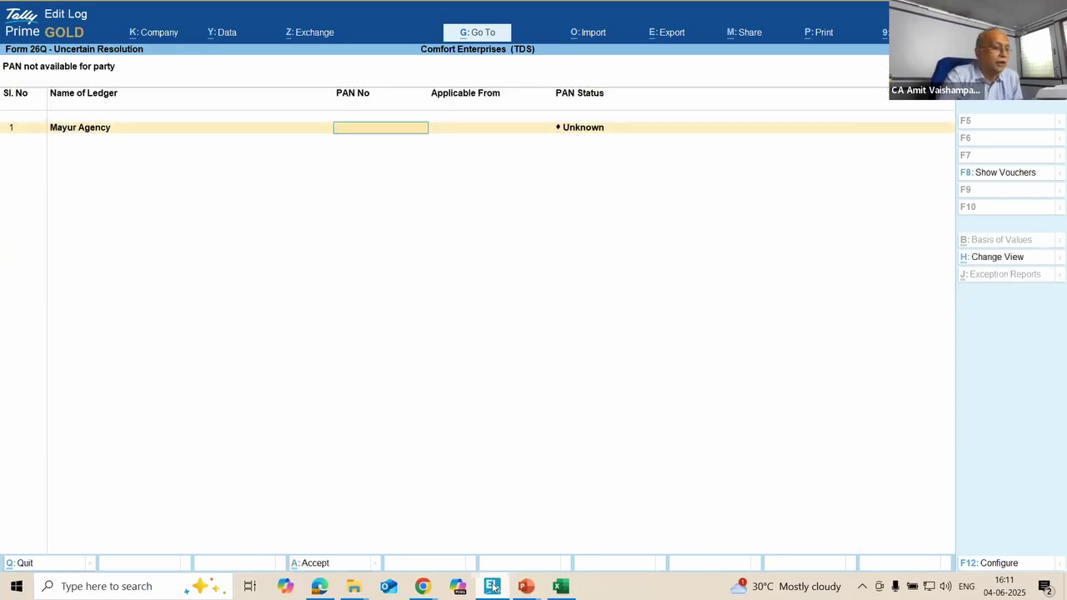
# Step: Enter the PAN for Mayur Agency, applicable from 1-Apr-24, and accept the resolution
pyautogui.write('ABF')
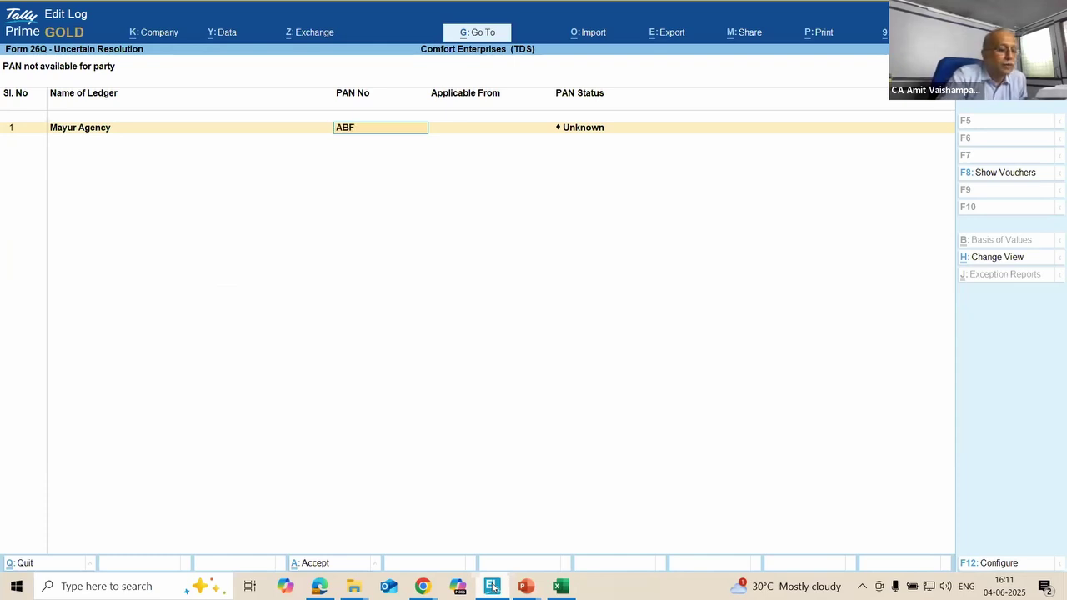
pyautogui.write('FP1234')
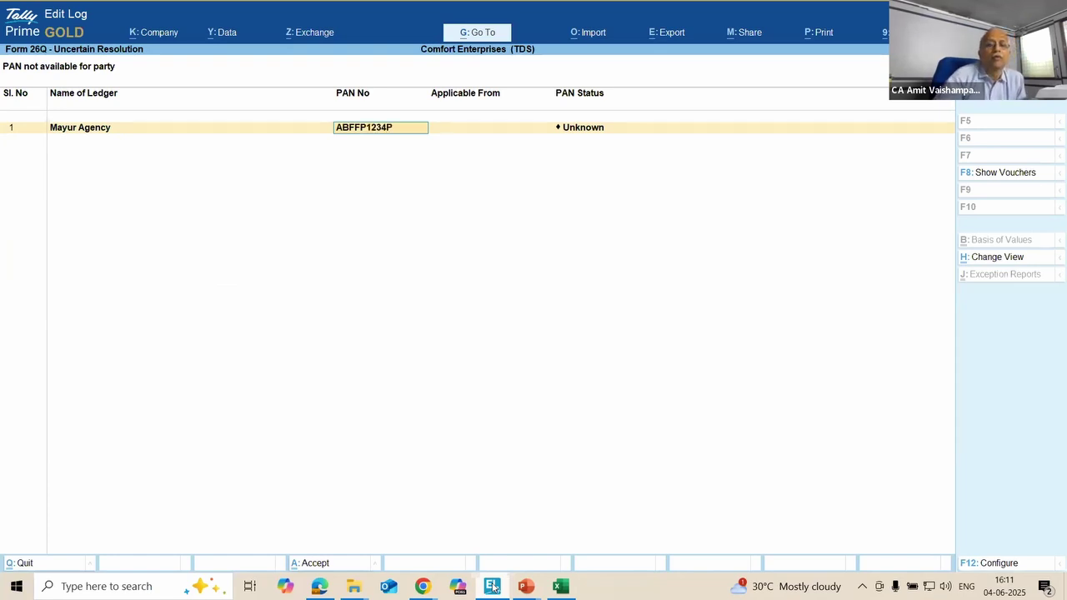
pyautogui.write('P')
pyautogui.press('Return')
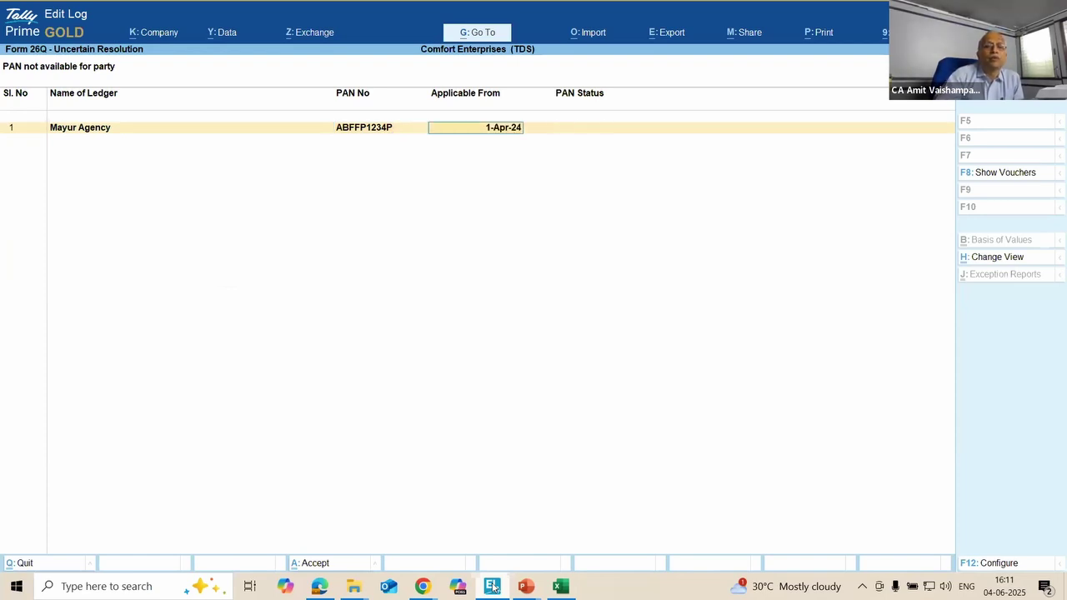
pyautogui.press('Return')
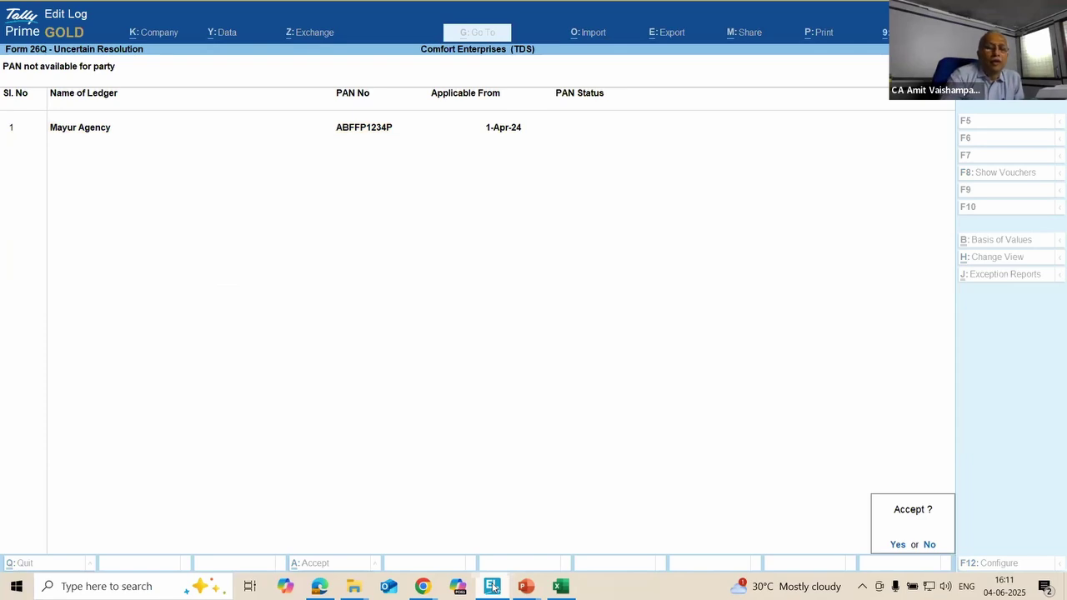
pyautogui.press('y')
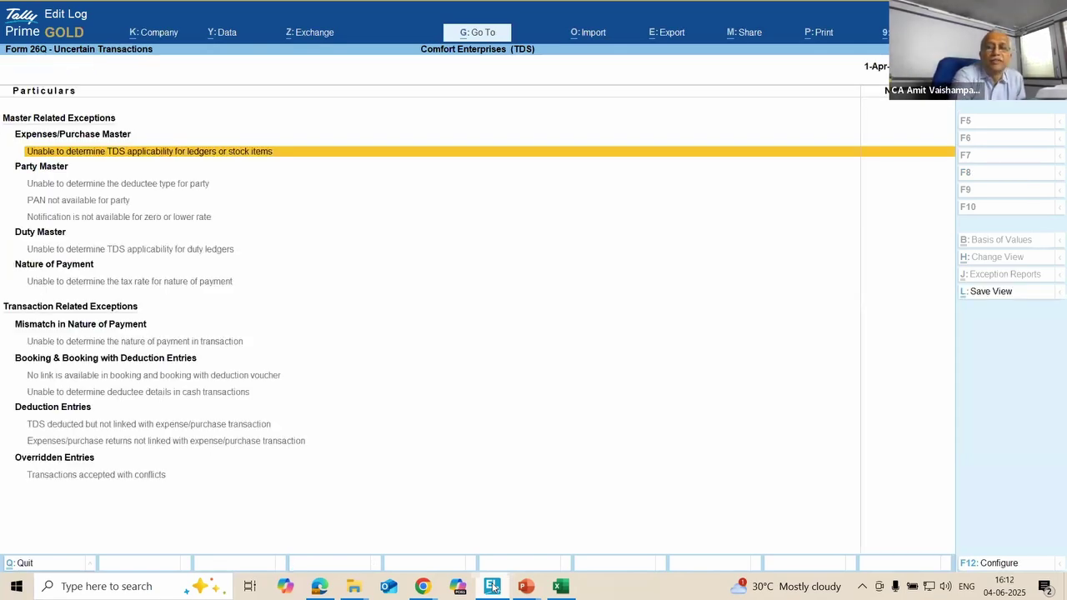
# Step: Return to the Form 26Q summary and open the details of Deduction at Normal Rate
pyautogui.press('Escape')
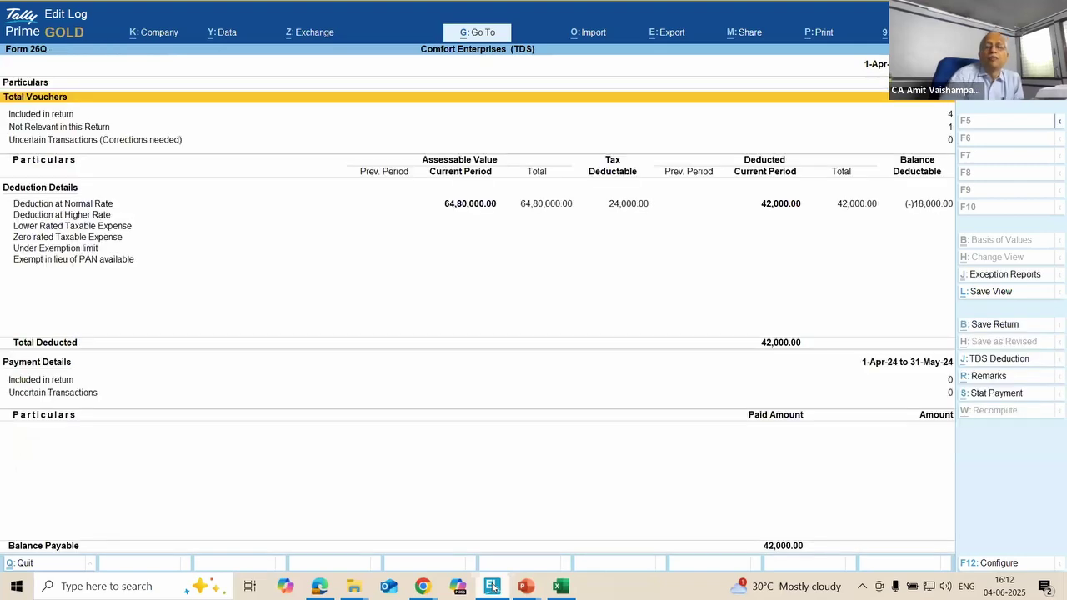
pyautogui.press('Down')
pyautogui.press('Down')
pyautogui.press('Down')
pyautogui.press('Down')
pyautogui.press('Down')
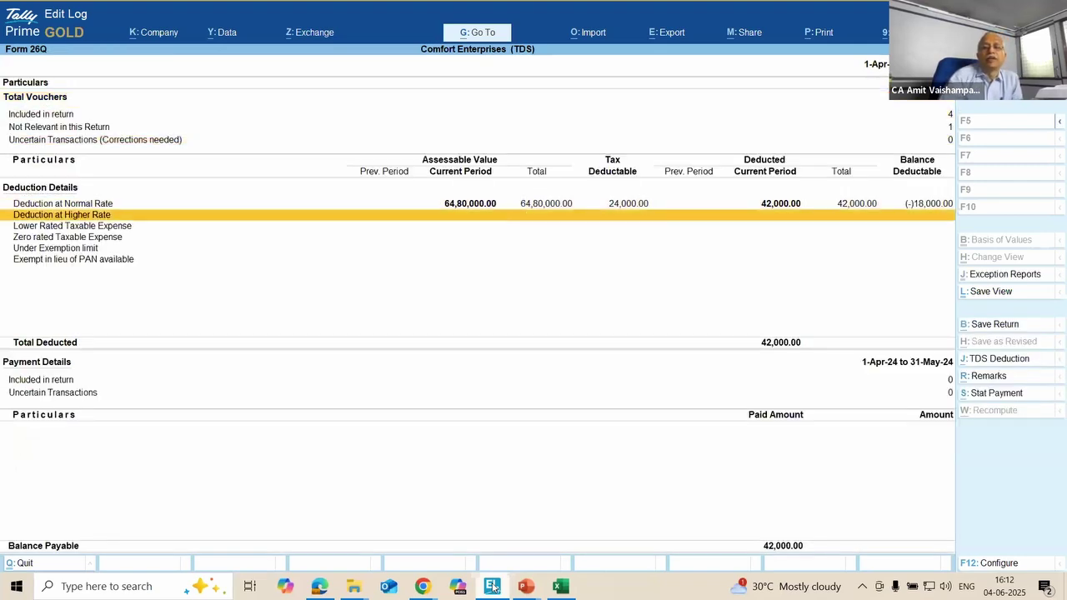
pyautogui.press('Up')
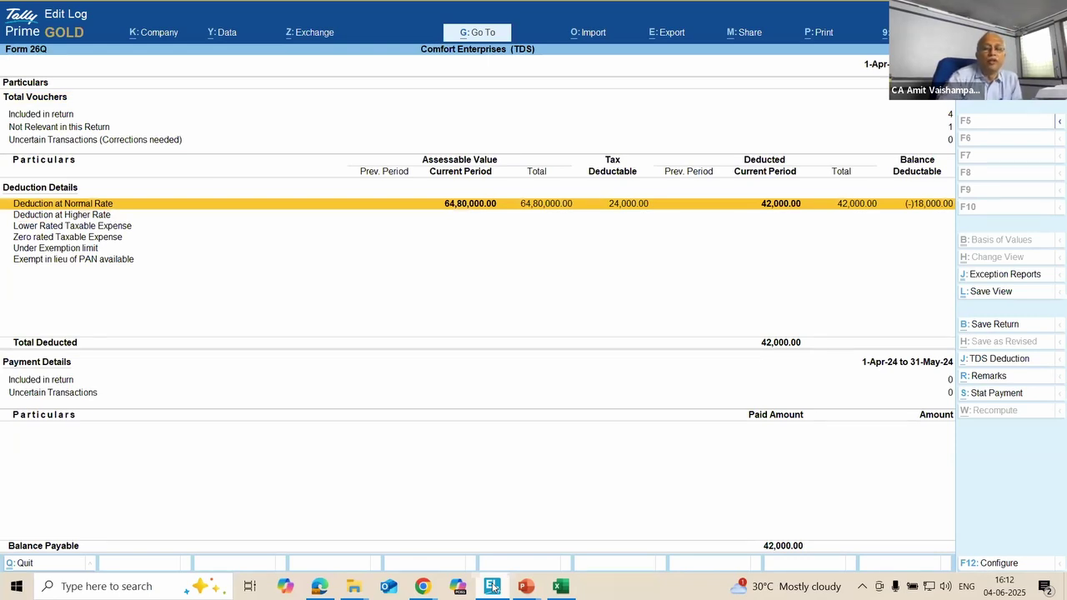
pyautogui.press('Return')
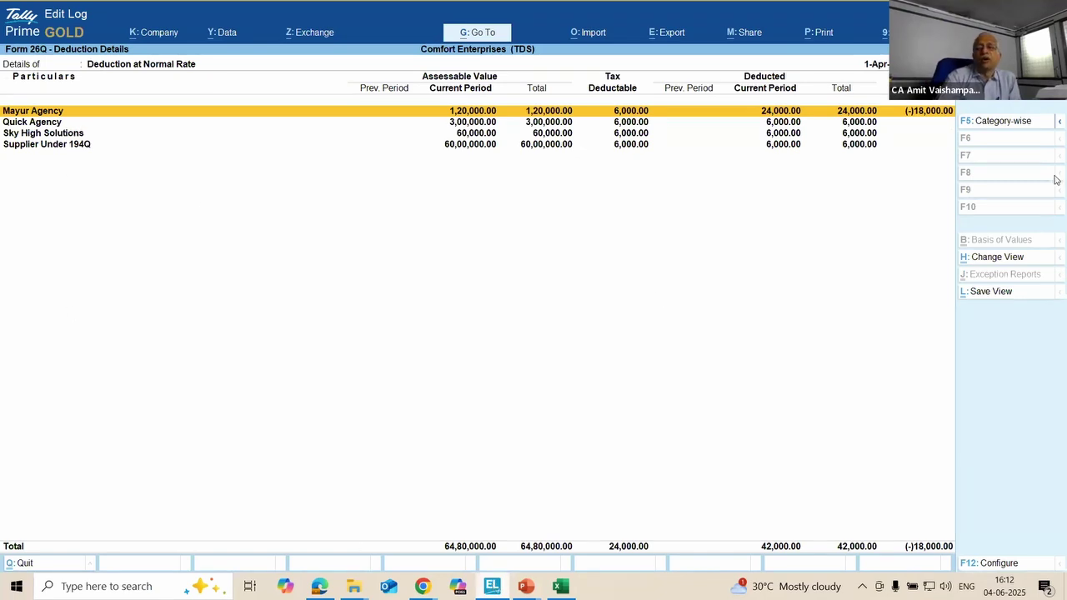
# Step: Compare the category-wise and party-wise views of the normal rate deductions, ending on the category-wise view
pyautogui.click(1004, 121)
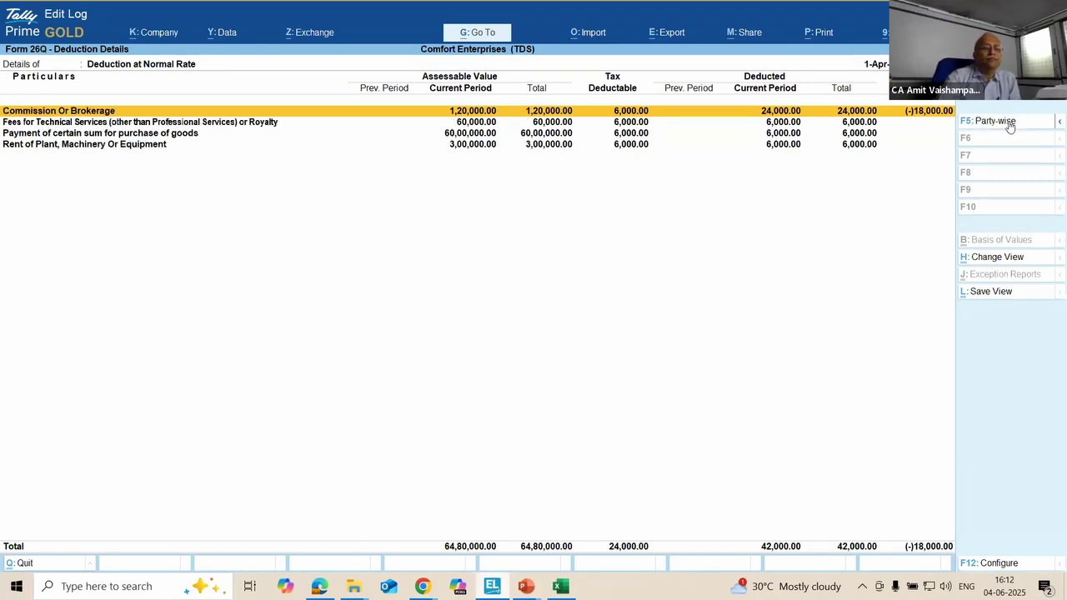
pyautogui.click(1004, 122)
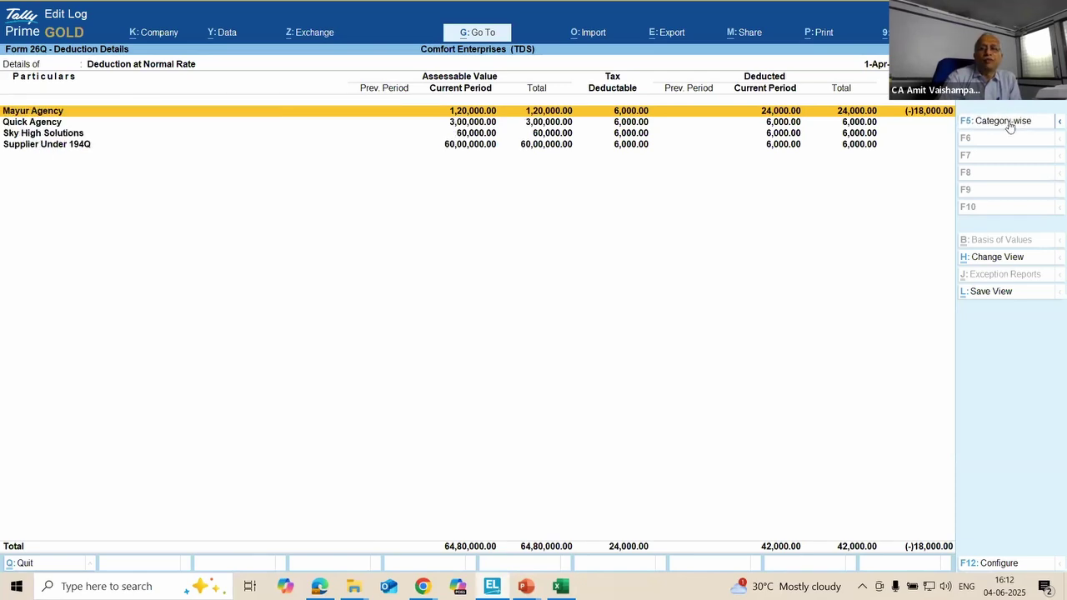
pyautogui.click(1005, 122)
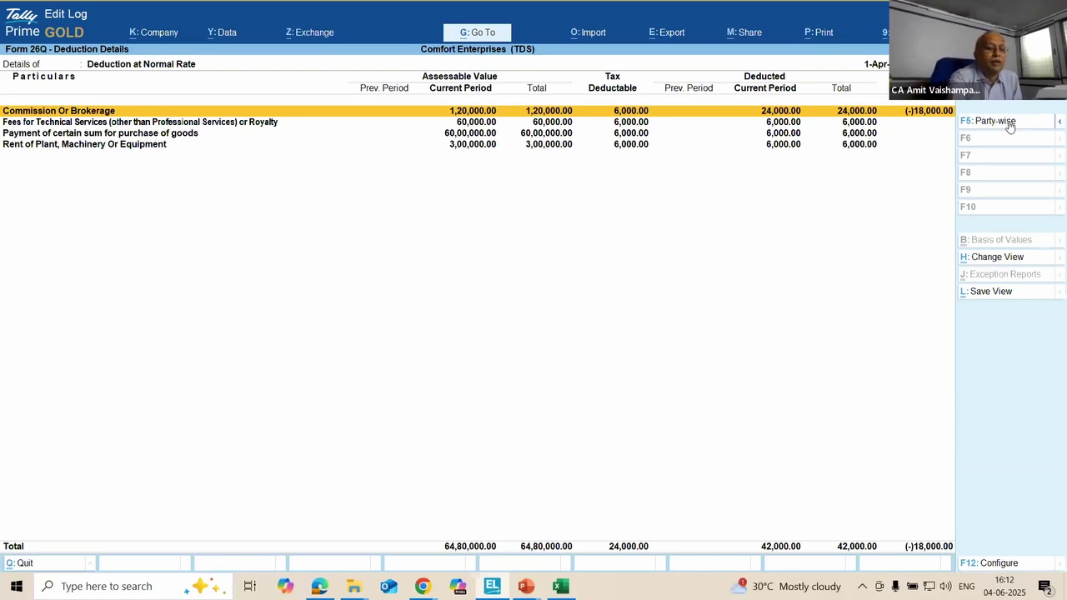
# Step: Leave Form 26Q and the statutory reports and return to the Gateway of Tally
pyautogui.press('Escape')
pyautogui.press('Escape')
pyautogui.press('Escape')
pyautogui.press('Escape')
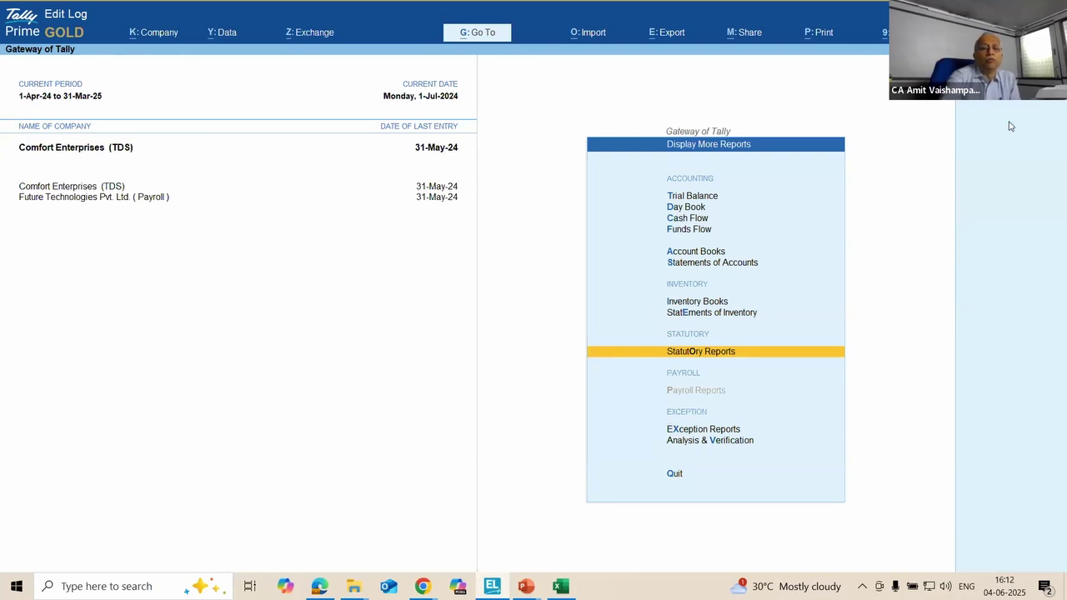
pyautogui.press('Escape')
# Step: Return from the additional reports to the Gateway of Tally and open the Day Book
pyautogui.press('Up')
pyautogui.press('Up')
pyautogui.press('Up')
pyautogui.press('Up')
pyautogui.press('Up')
pyautogui.press('Up')
pyautogui.press('Up')
pyautogui.press('Up')
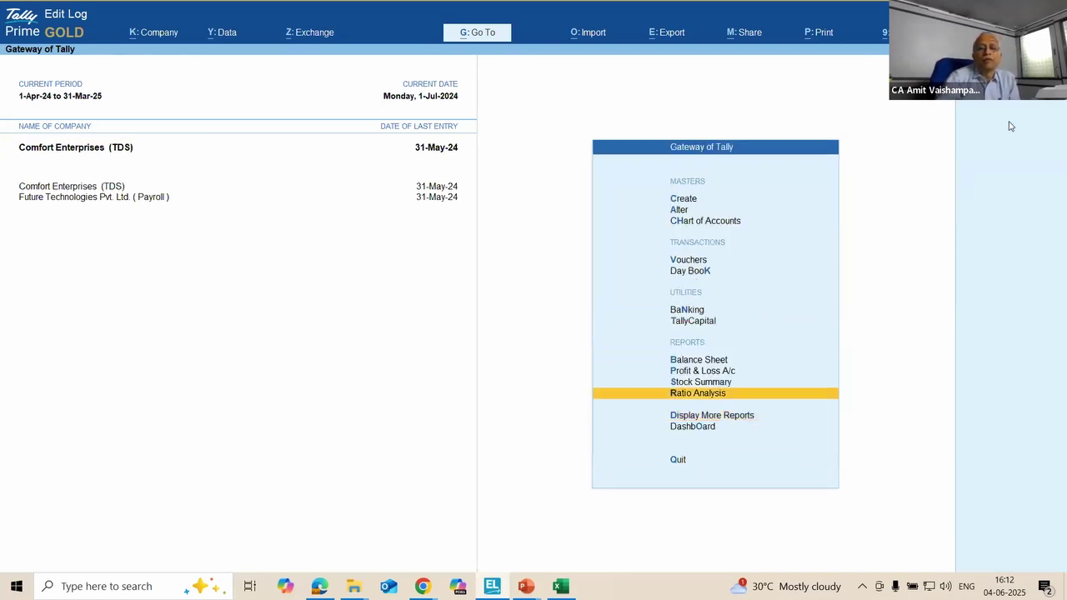
pyautogui.press('Down')
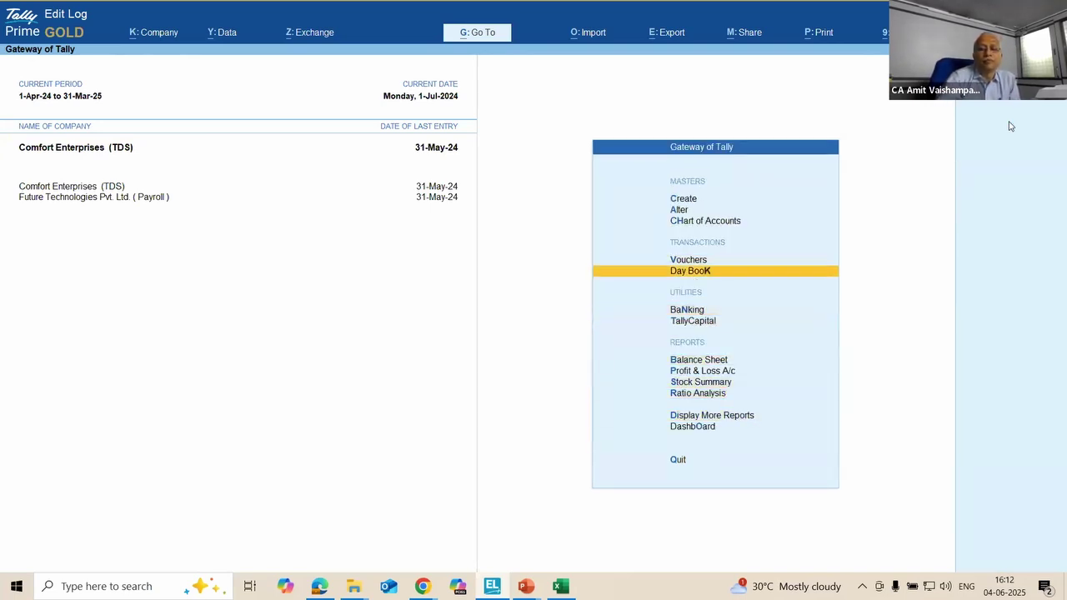
pyautogui.press('Return')
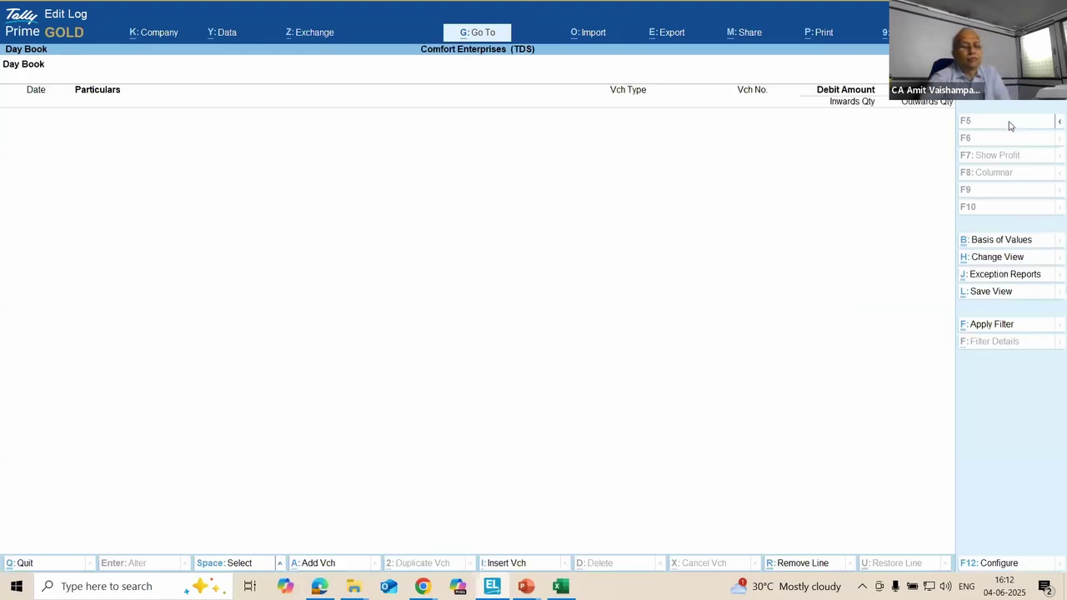
# Step: Set the Day Book period from 1-4-2024 to 30-4-24
pyautogui.hotkey('alt', 'F2')
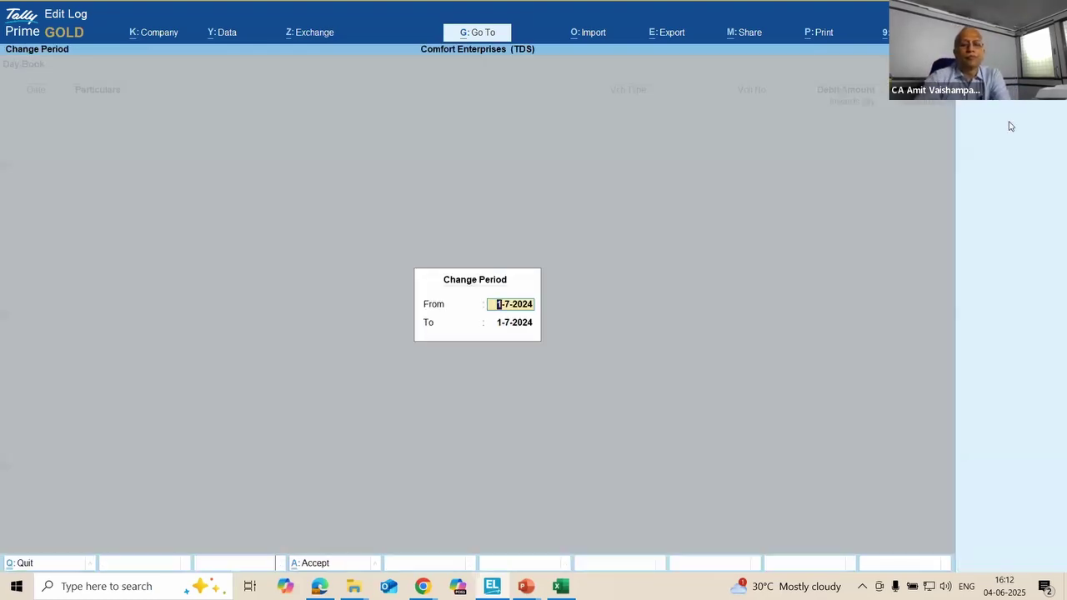
pyautogui.write('1-4-24')
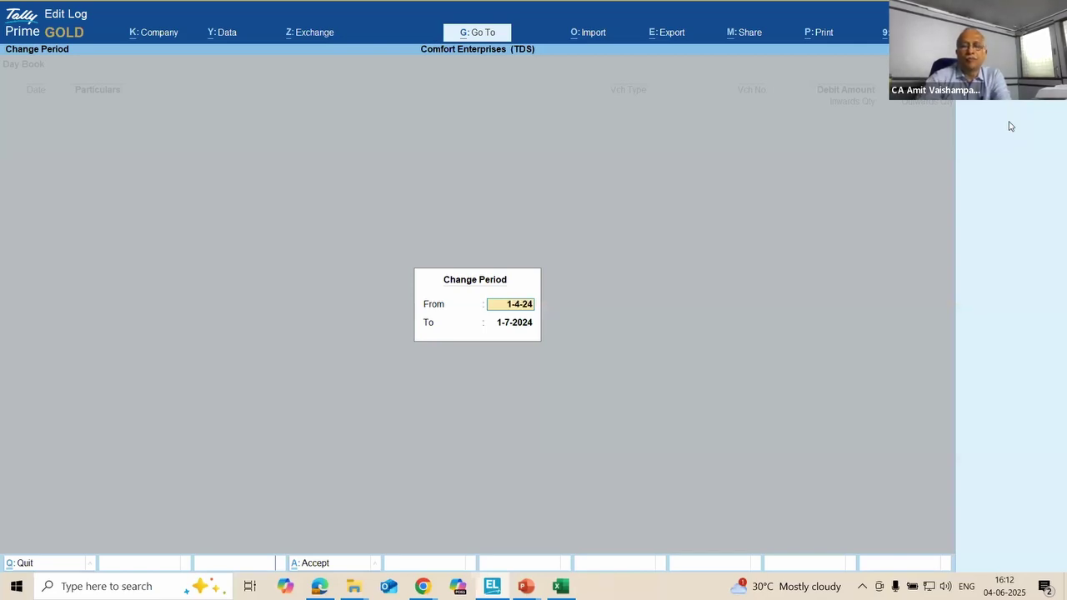
pyautogui.press('Return')
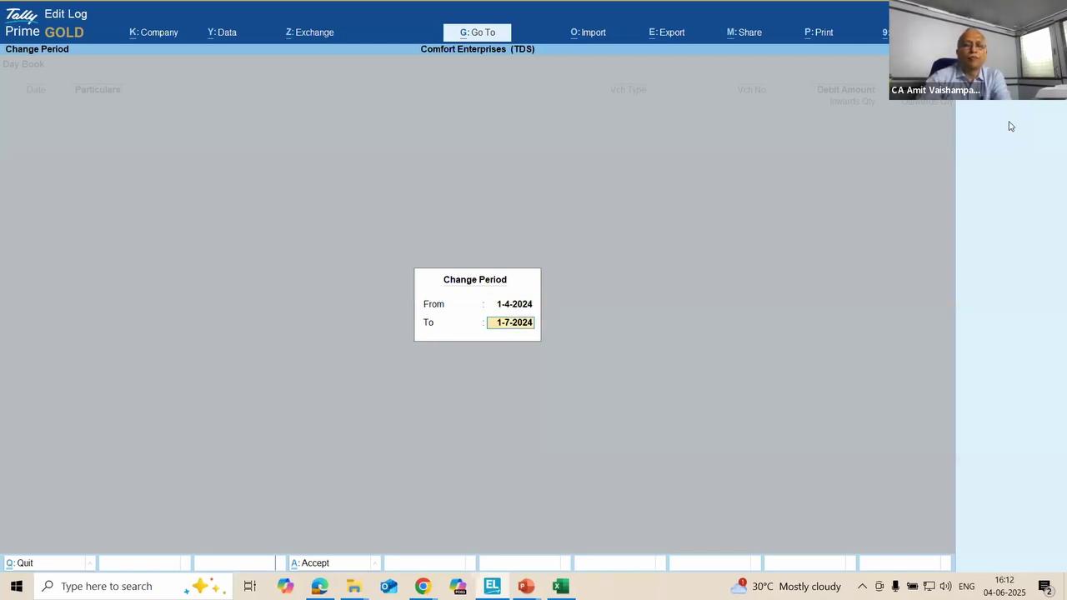
pyautogui.write('30-4-24')
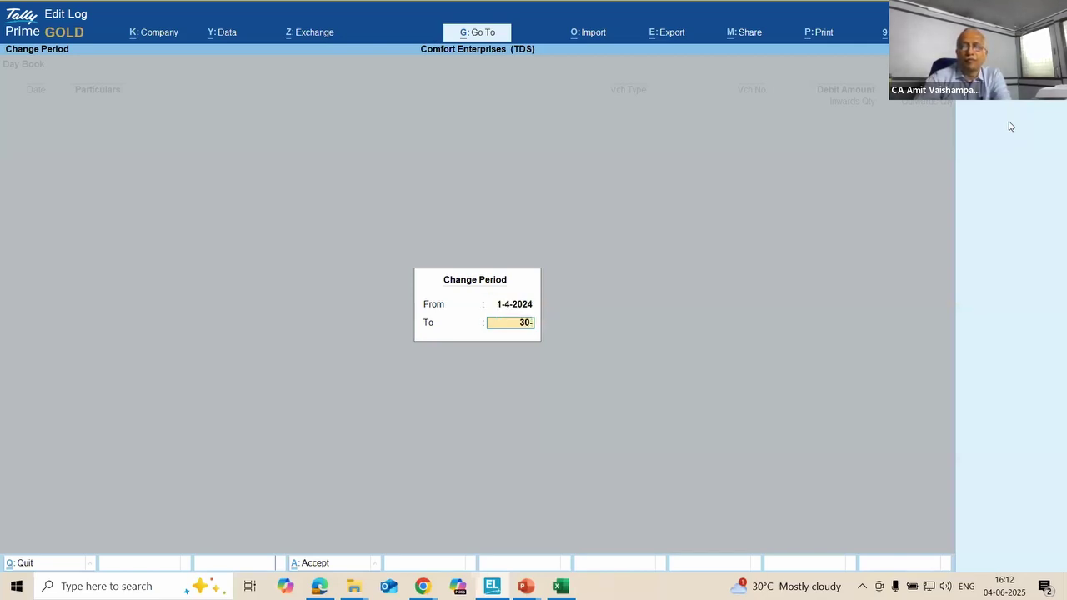
pyautogui.press('Return')
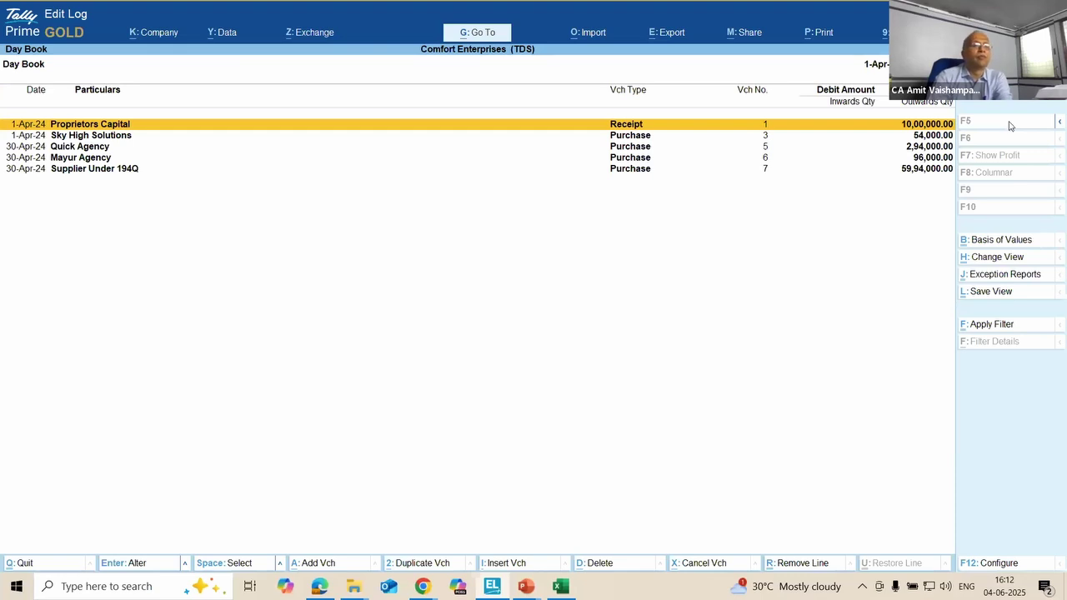
# Step: Open the Mayur Agency purchase voucher dated 30-Apr-24 for alteration
pyautogui.press('Down')
pyautogui.press('Down')
pyautogui.press('Down')
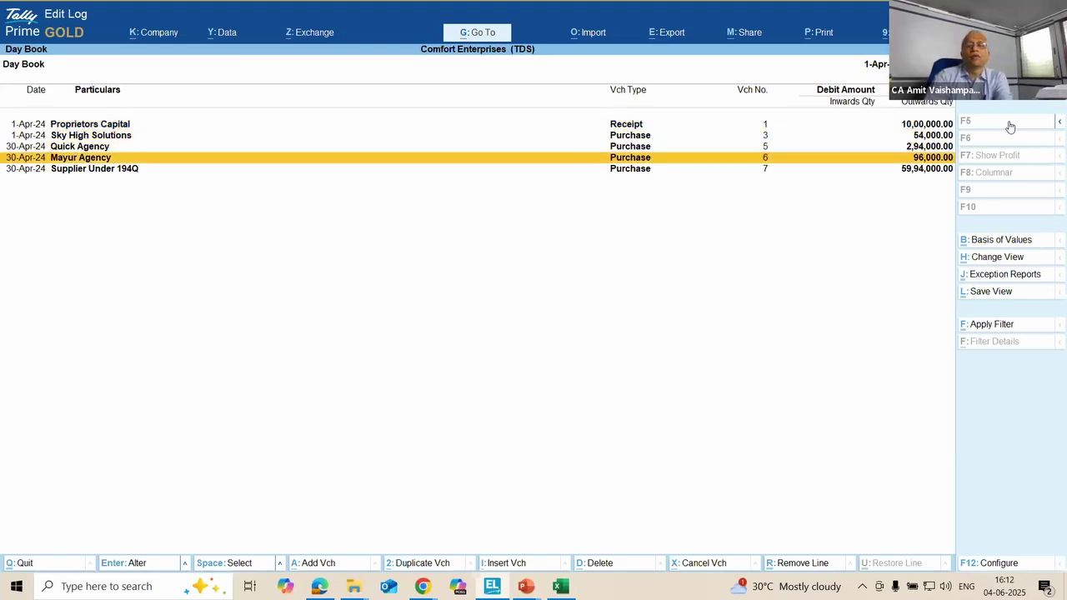
pyautogui.press('Return')
pyautogui.press('Return')
pyautogui.press('Return')
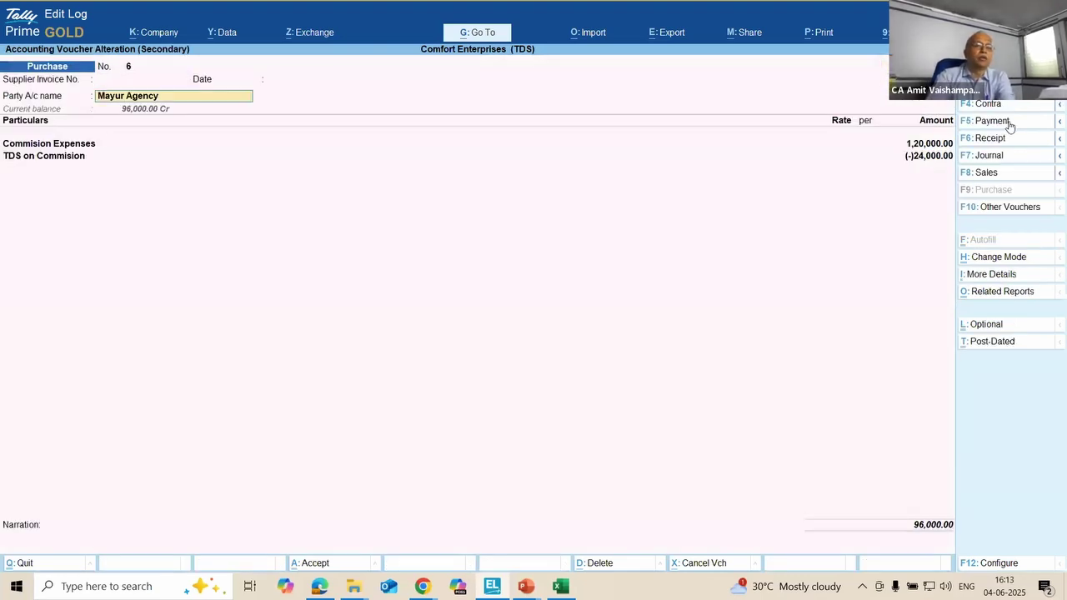
# Step: Check the PAN in the Mayur Agency ledger from within the voucher, then leave the ledger without saving
pyautogui.press('ctrl')
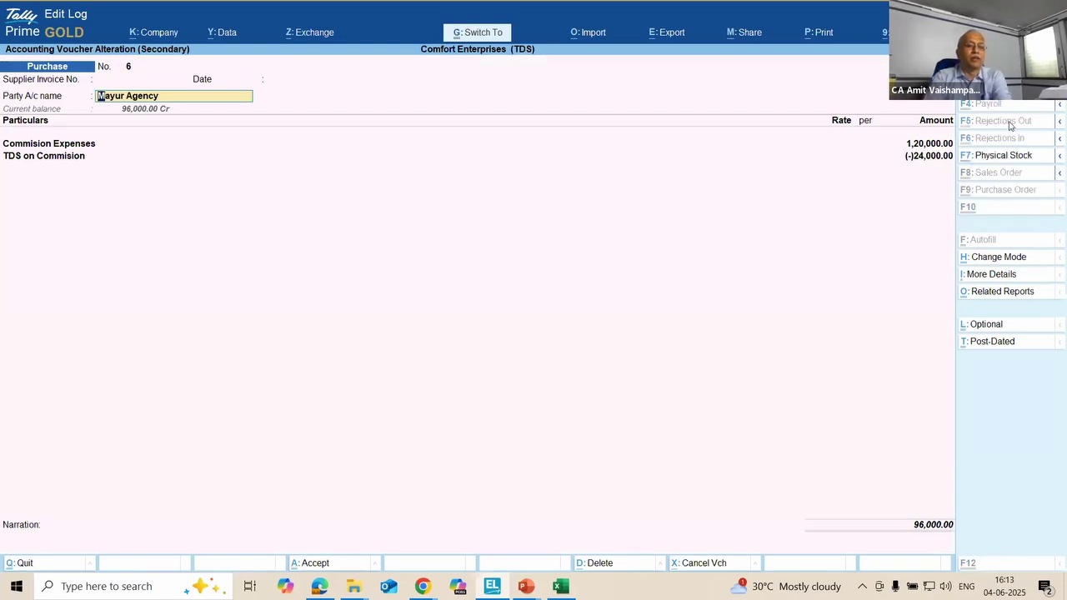
pyautogui.hotkey('ctrl', 'Return')
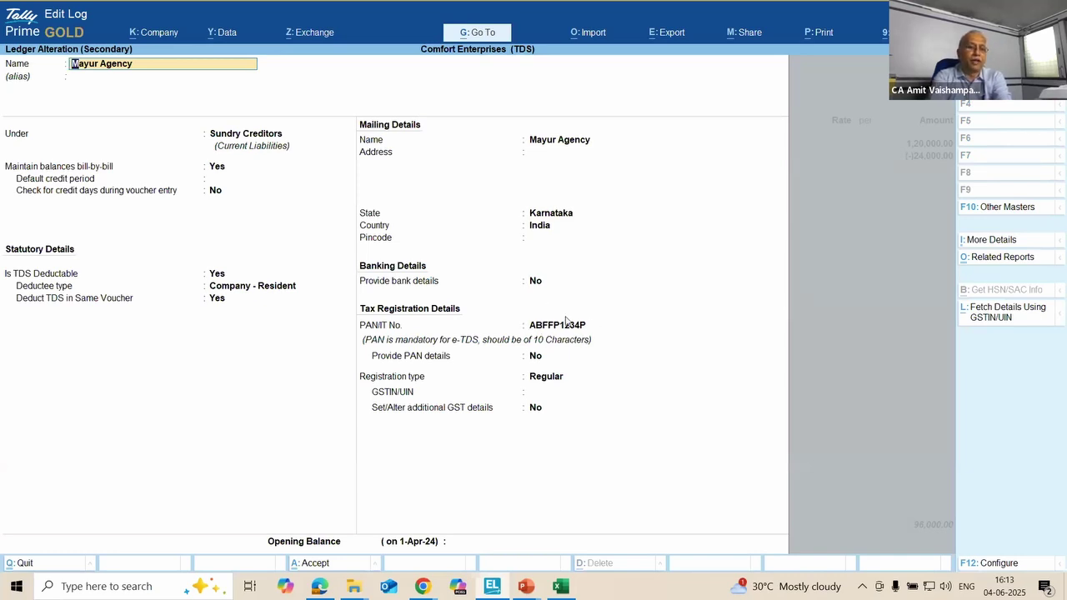
pyautogui.press('BackSpace')
pyautogui.press('Escape')
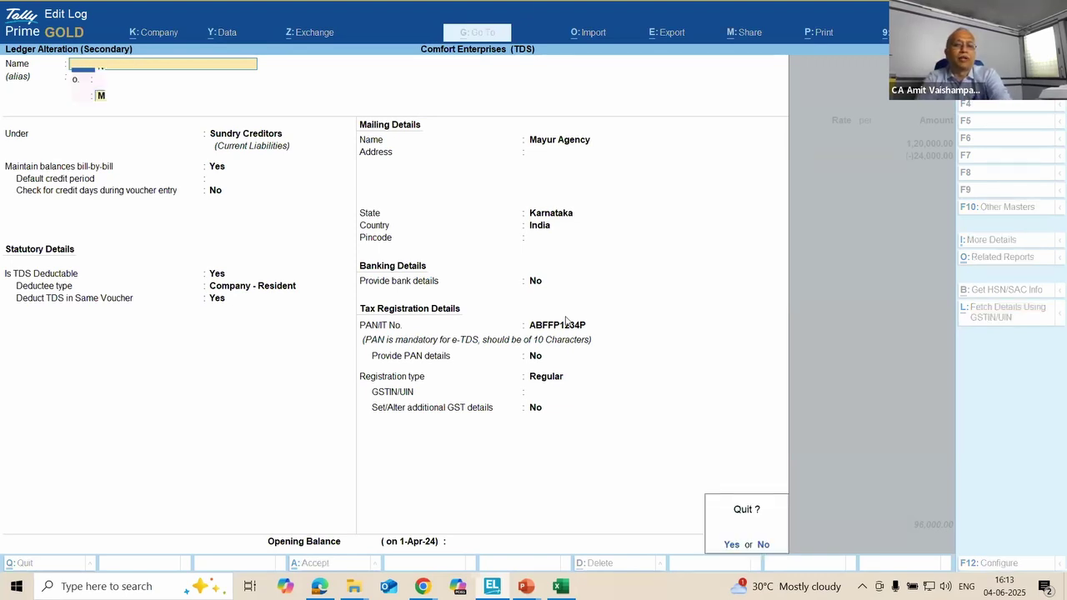
pyautogui.press('y')
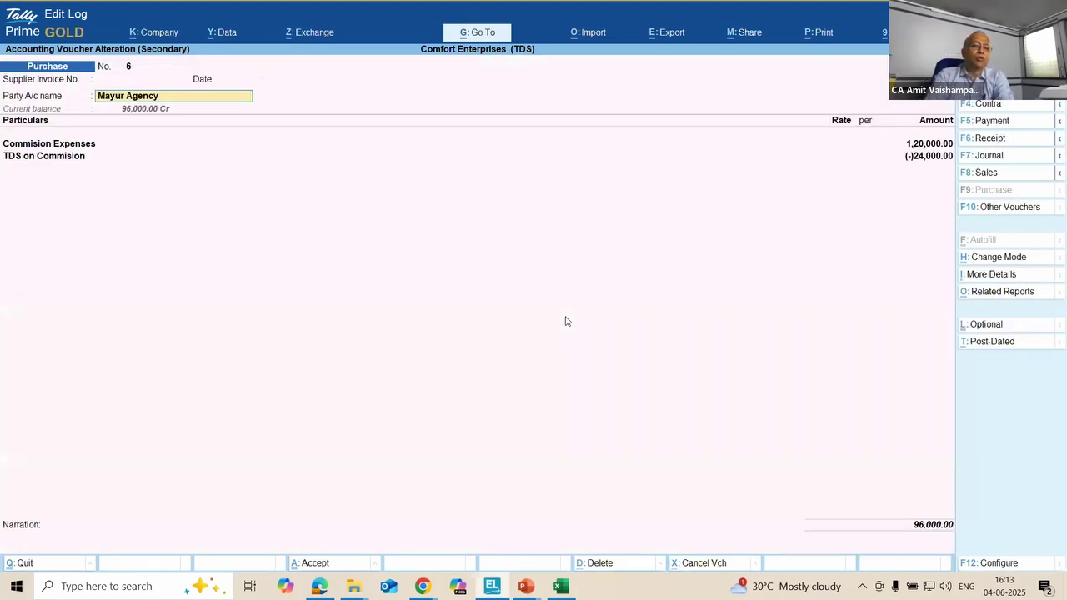
# Step: Keep the party details and commission expense as entered and set the TDS on Commission amount to -6000
pyautogui.press('Return')
pyautogui.press('Return')
pyautogui.press('Return')
pyautogui.press('Return')
pyautogui.press('Return')
pyautogui.press('Return')
pyautogui.press('Return')
pyautogui.press('Return')
pyautogui.press('Return')
pyautogui.press('Return')
pyautogui.press('Return')
pyautogui.press('Return')
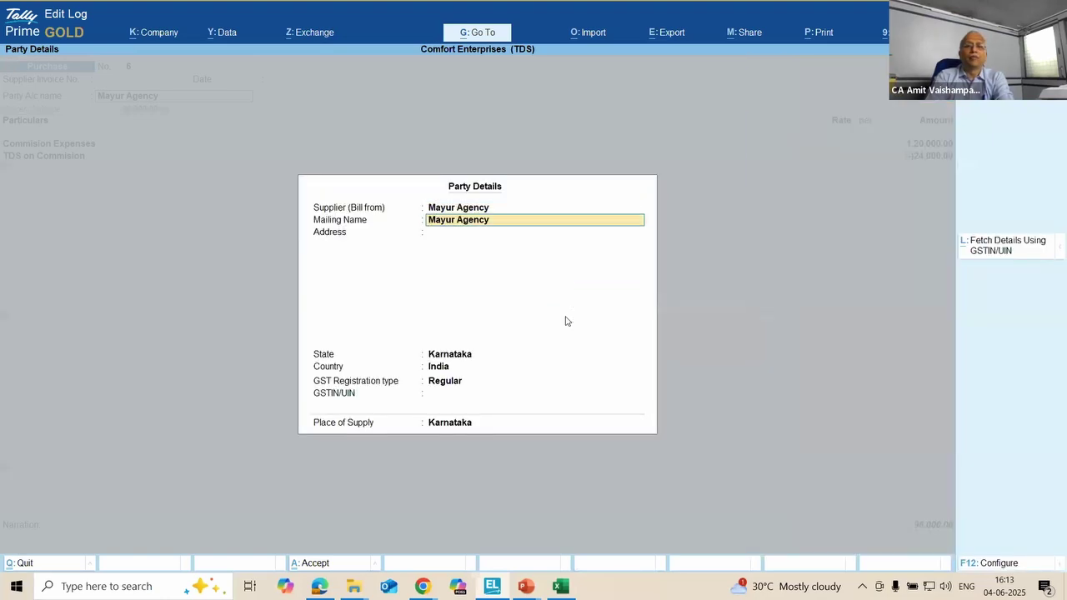
pyautogui.press('Return')
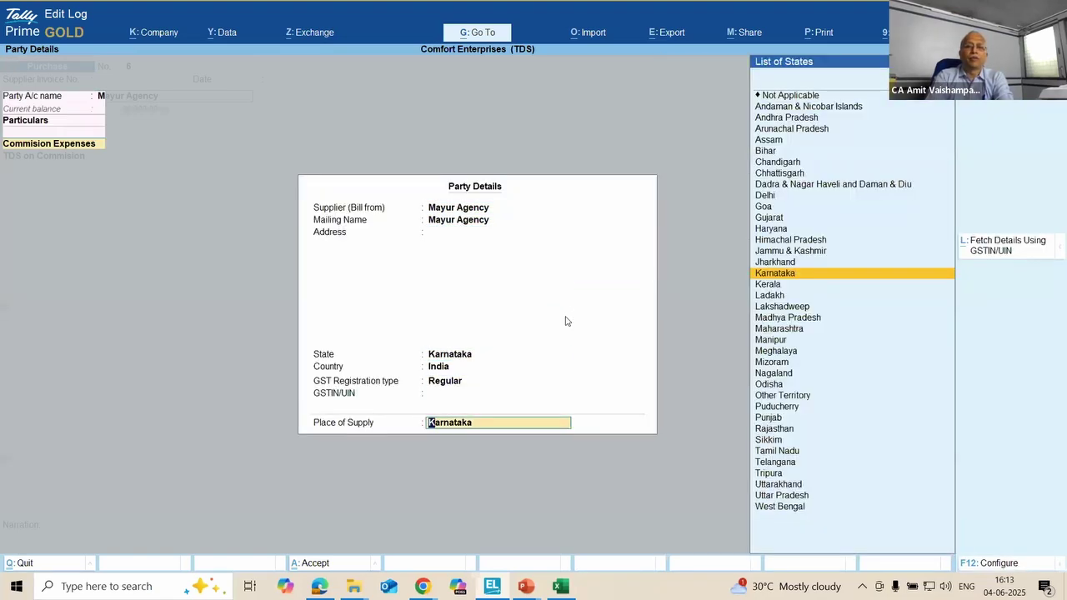
pyautogui.press('Return')
pyautogui.press('Return')
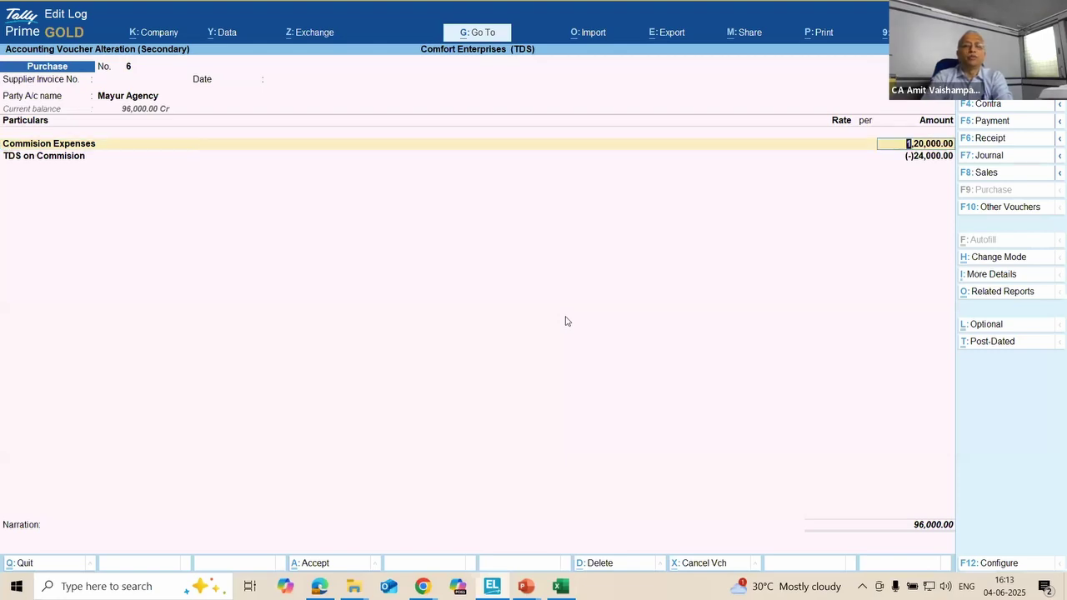
pyautogui.press('Return')
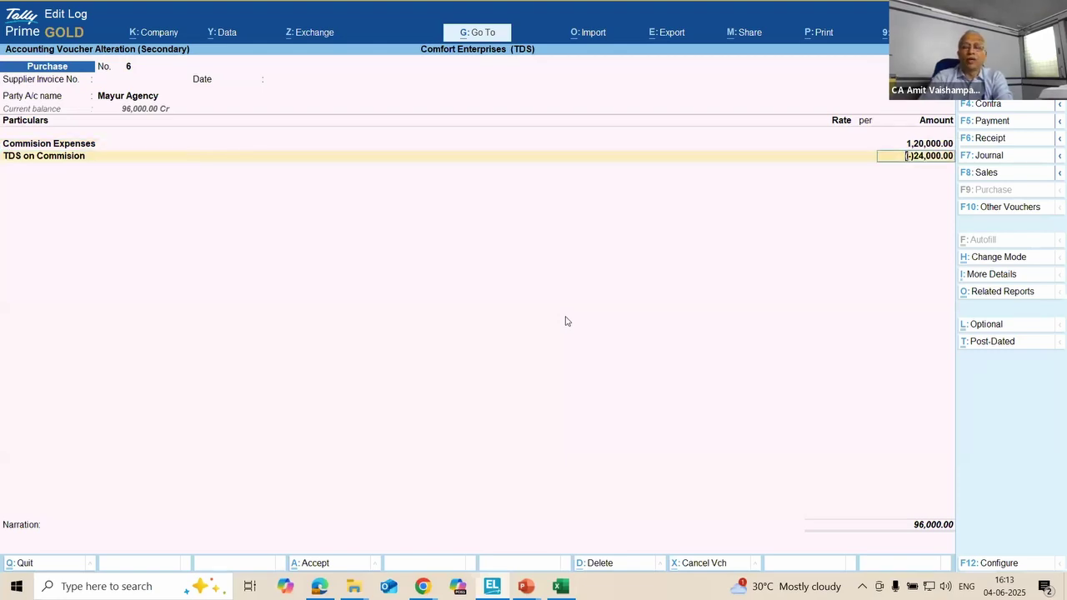
pyautogui.write('-6')
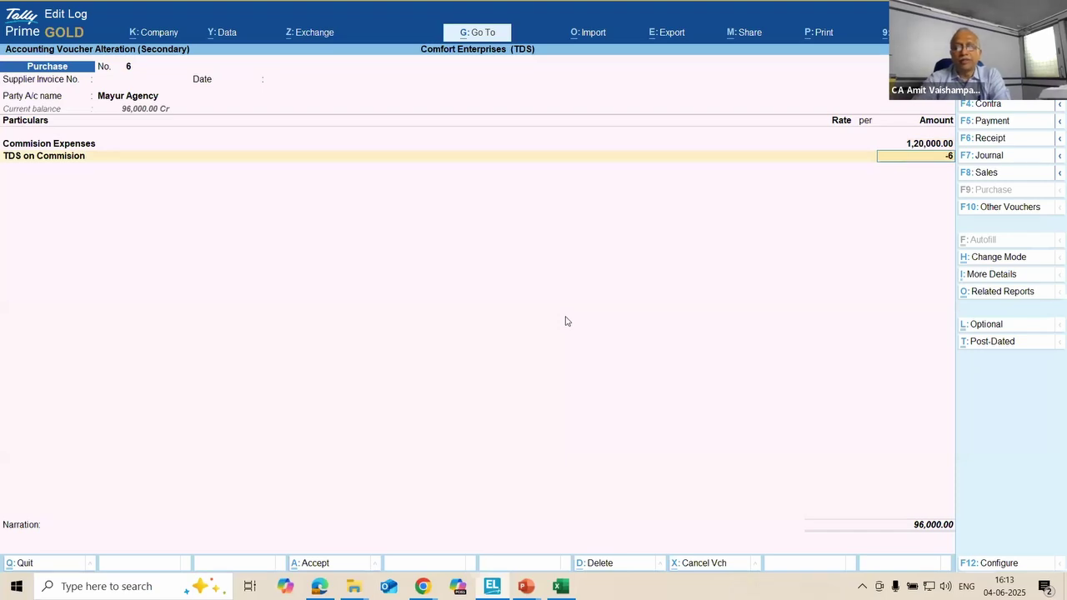
pyautogui.write('00000.00')
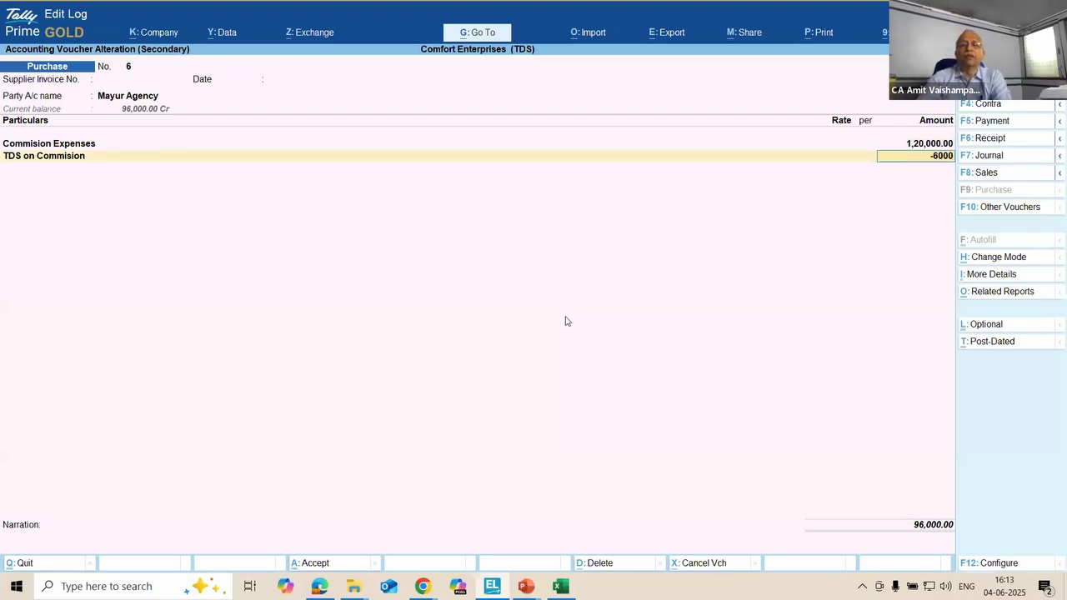
pyautogui.press('Return')
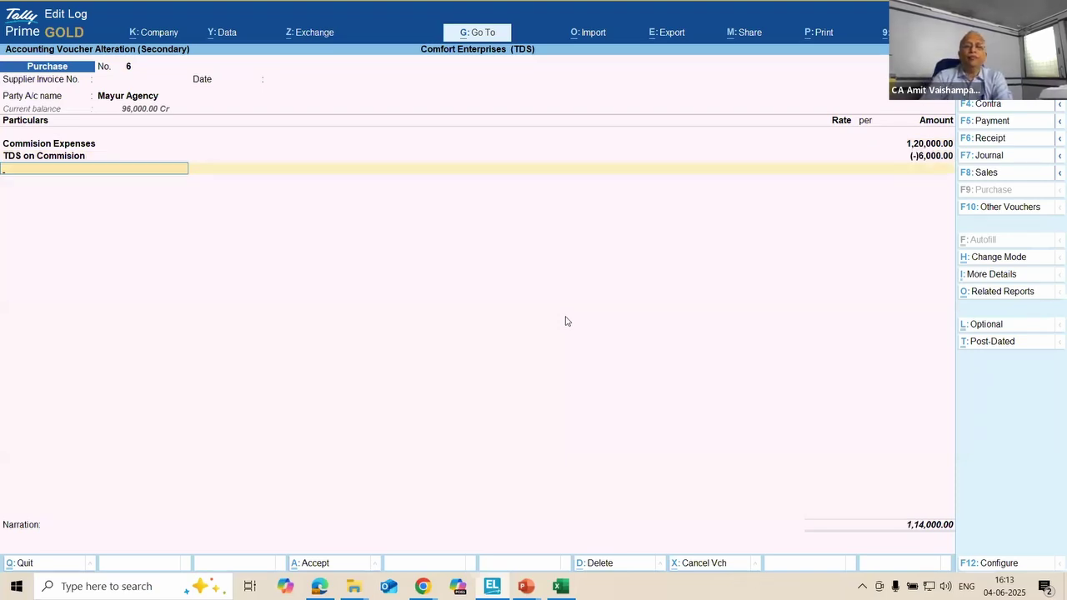
# Step: Accept the bill-wise details for Mayur Agency with both New Ref entries and save the altered purchase voucher
pyautogui.press('Return')
pyautogui.press('Return')
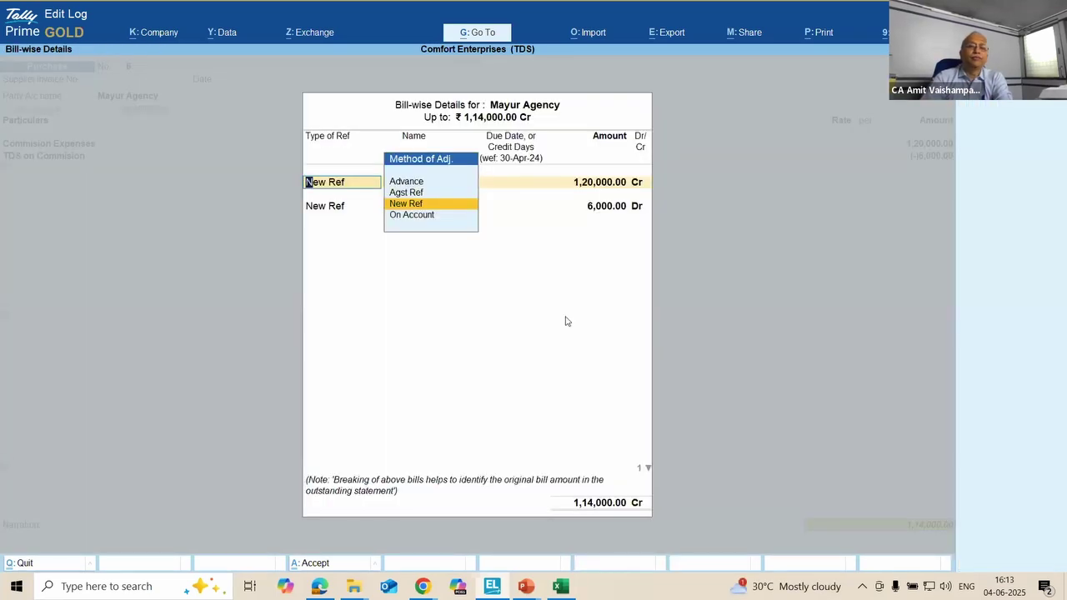
pyautogui.press('Return')
pyautogui.press('Return')
pyautogui.press('Return')
pyautogui.press('Return')
pyautogui.press('Return')
pyautogui.press('Return')
pyautogui.press('Return')
pyautogui.press('Return')
pyautogui.press('Return')
pyautogui.press('Return')
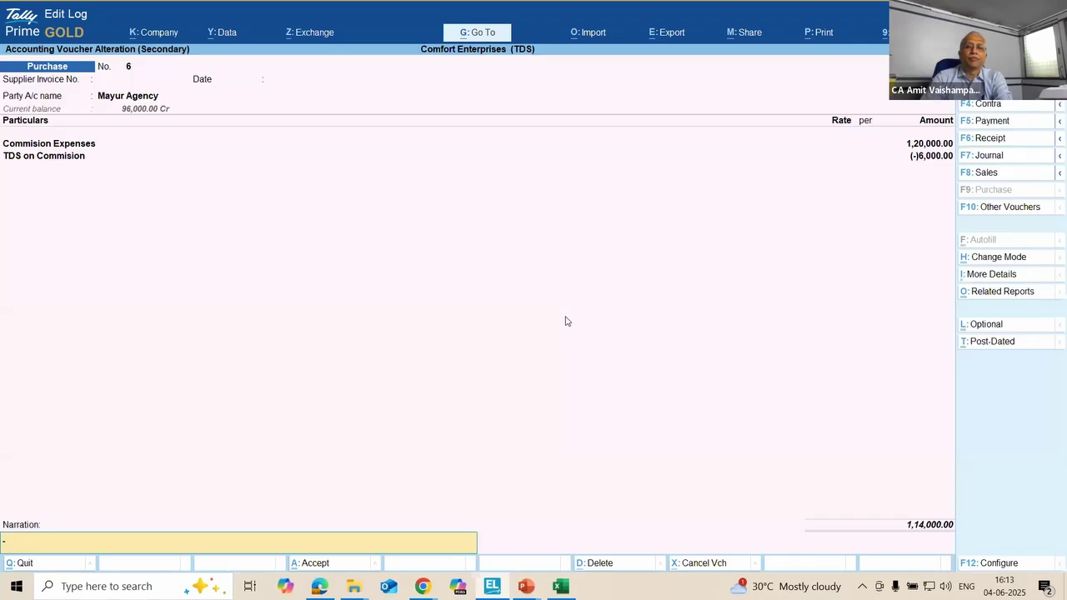
pyautogui.press('Return')
pyautogui.press('Return')
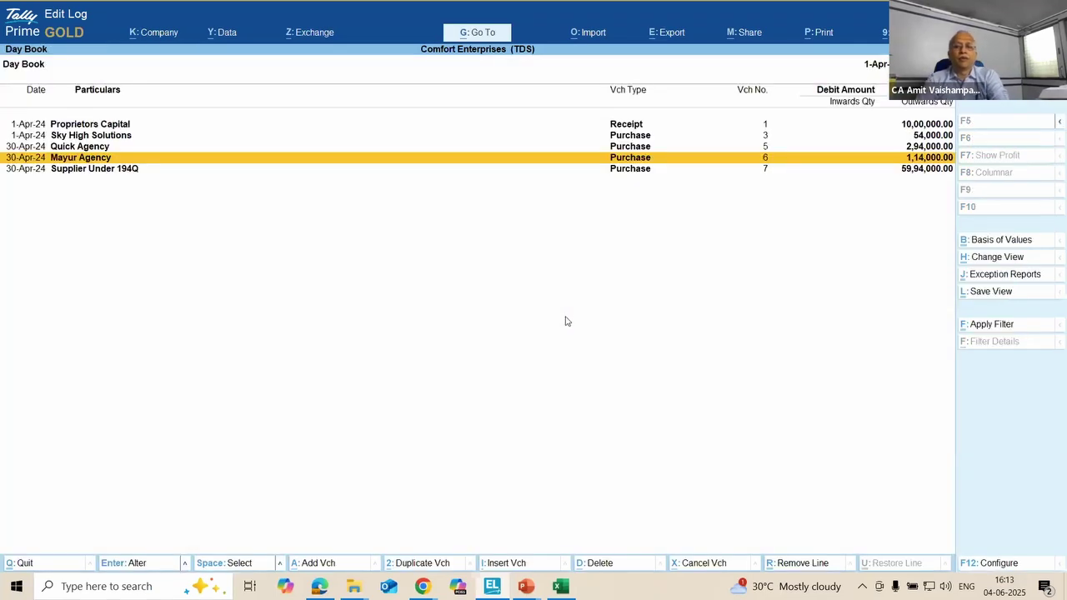
# Step: Leave the Day Book and open Form 26Q from the statutory TDS reports
pyautogui.press('Escape')
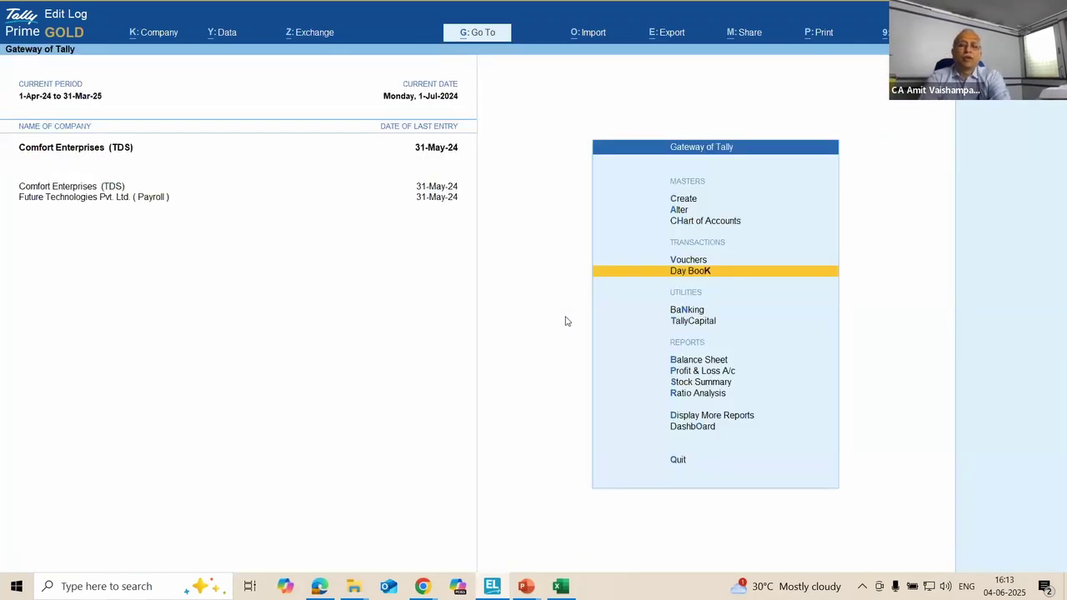
pyautogui.press('Down')
pyautogui.press('Down')
pyautogui.press('Down')
pyautogui.press('Down')
pyautogui.press('Down')
pyautogui.press('Down')
pyautogui.press('Down')
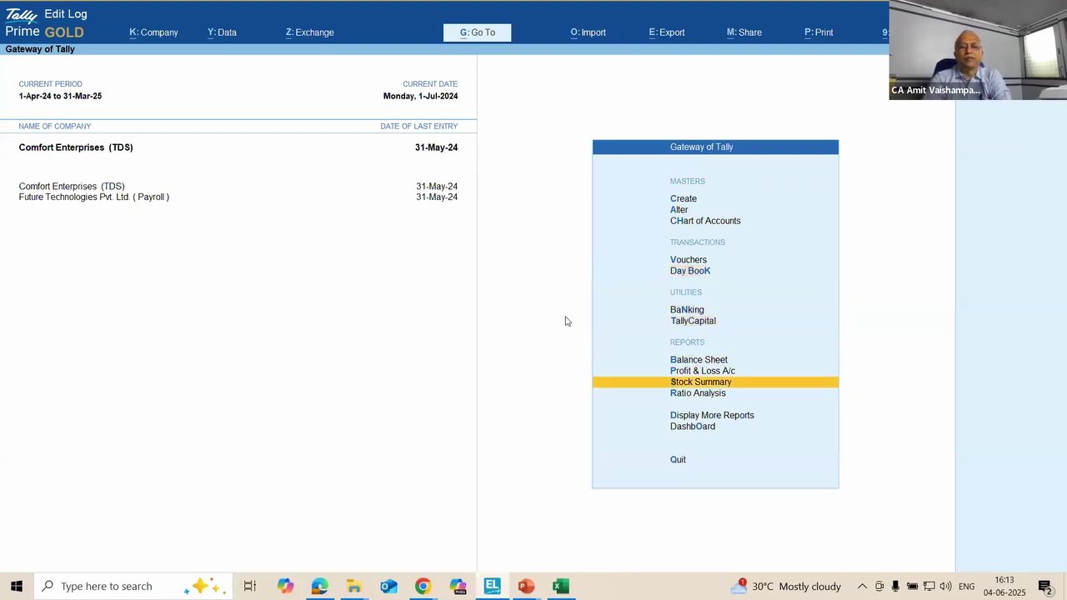
pyautogui.press('Return')
pyautogui.press('Down')
pyautogui.press('Down')
pyautogui.press('Down')
pyautogui.press('Down')
pyautogui.press('Down')
pyautogui.press('Down')
pyautogui.press('Down')
pyautogui.press('Down')
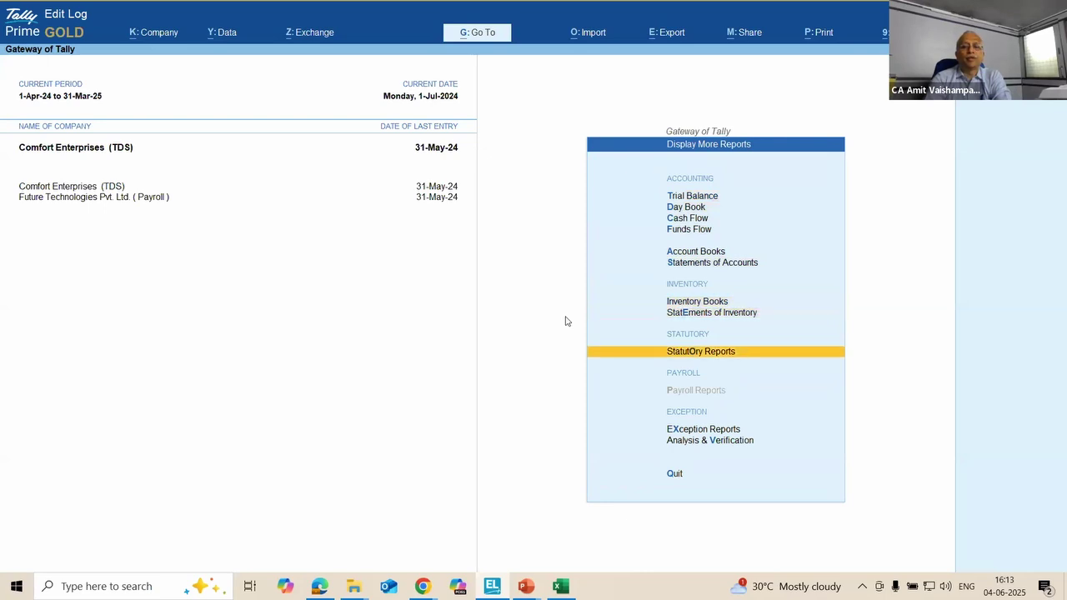
pyautogui.press('Return')
pyautogui.press('Down')
pyautogui.press('Return')
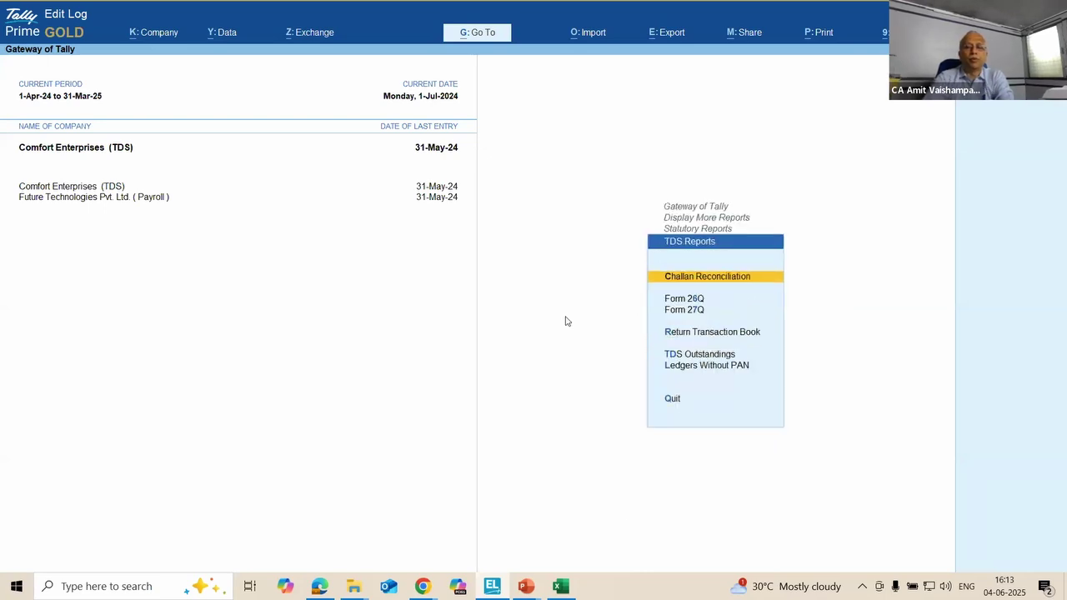
pyautogui.press('Down')
pyautogui.press('Return')
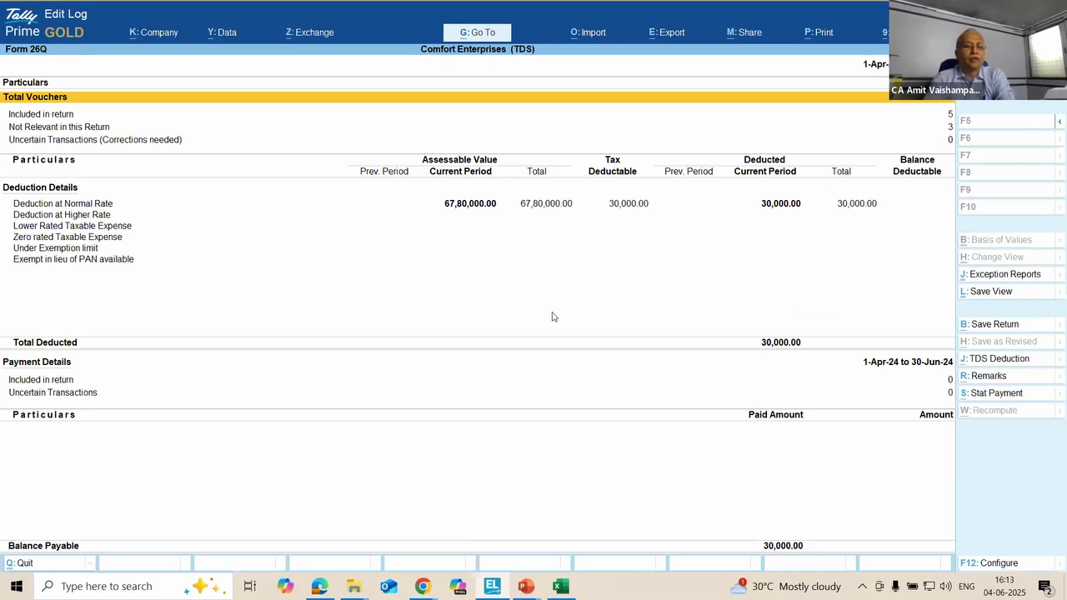
# Step: Change the Form 26Q period to end on 31-May-24, keeping the start at 1-Apr-24
pyautogui.press('F2')
pyautogui.press('Return')
pyautogui.write('30-5-24')
pyautogui.press('Return')
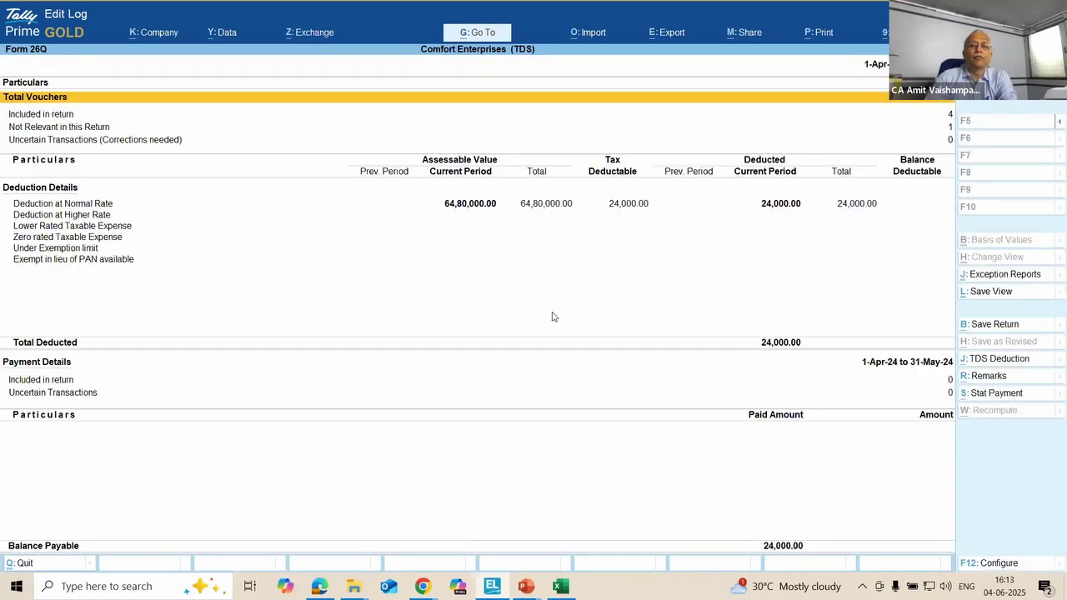
# Step: Review the Deduction at Normal Rate details party-wise and category-wise, and return to the Form 26Q summary
pyautogui.press('Down')
pyautogui.press('Down')
pyautogui.press('Down')
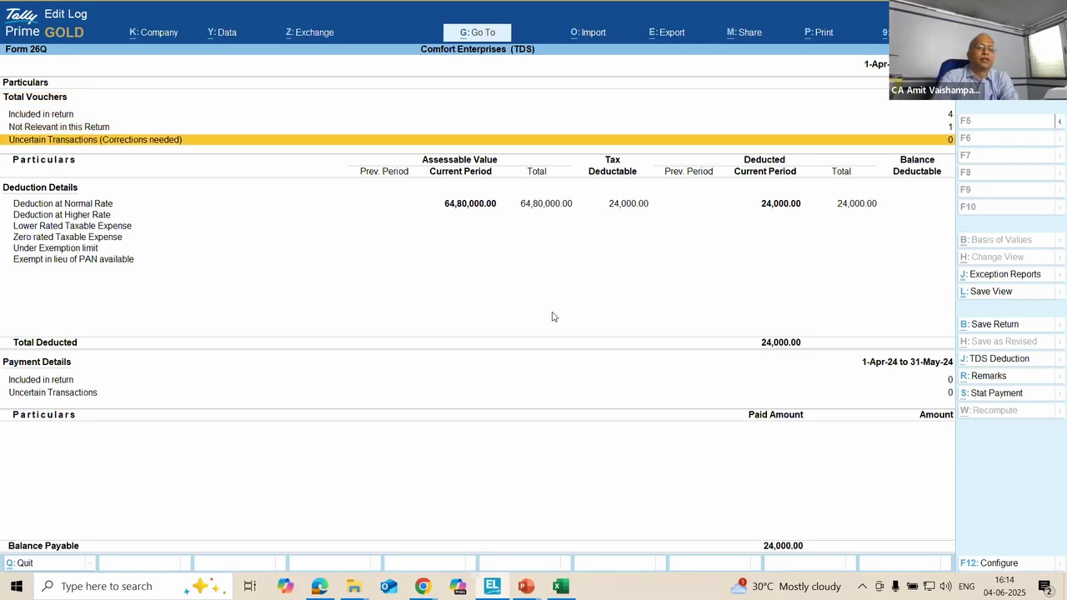
pyautogui.press('Down')
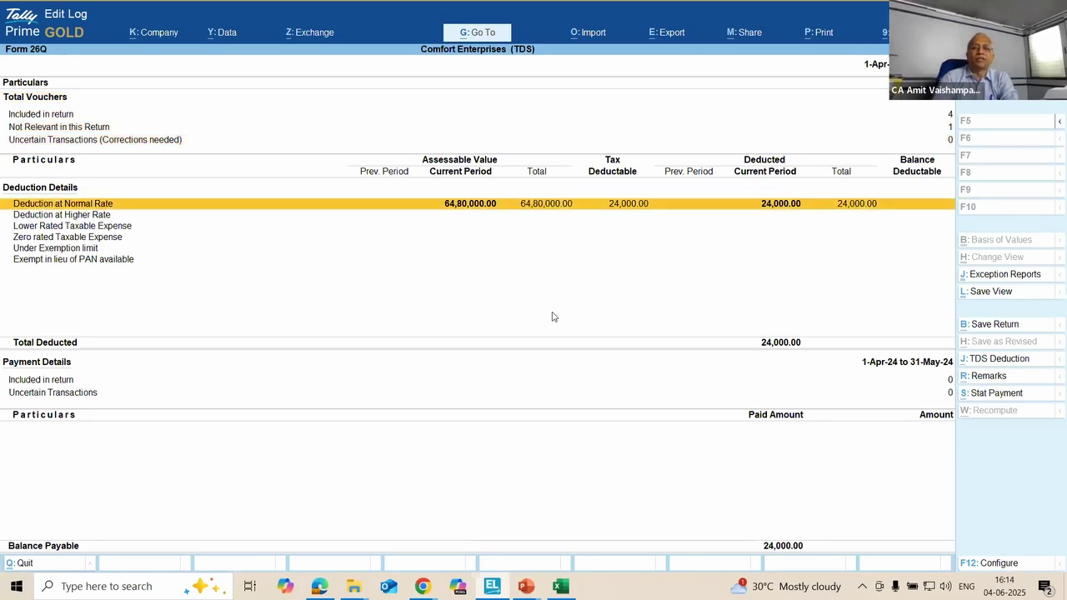
pyautogui.press('Return')
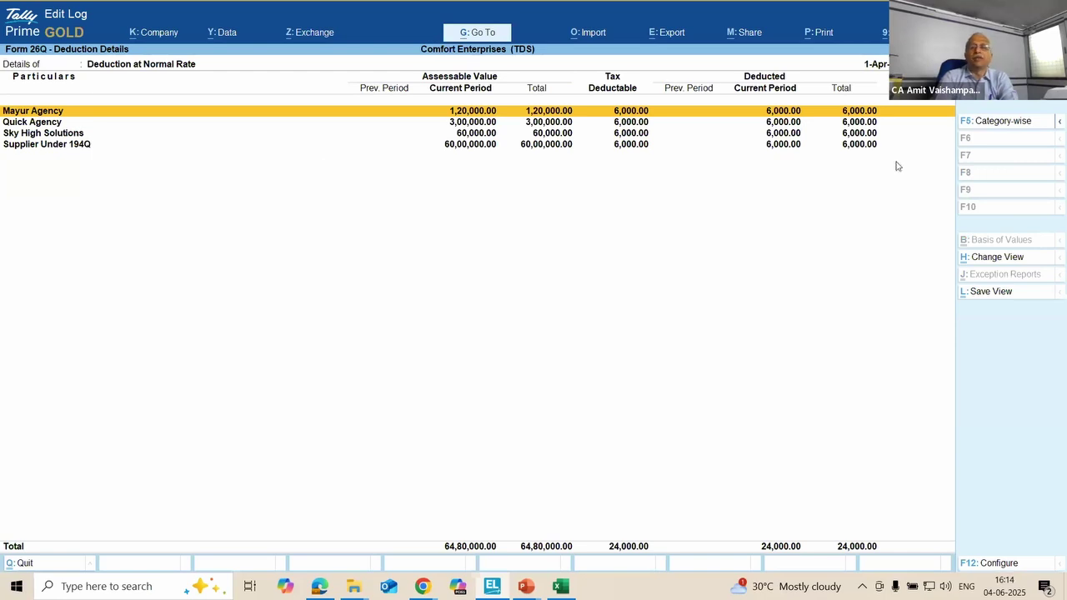
pyautogui.click(1004, 122)
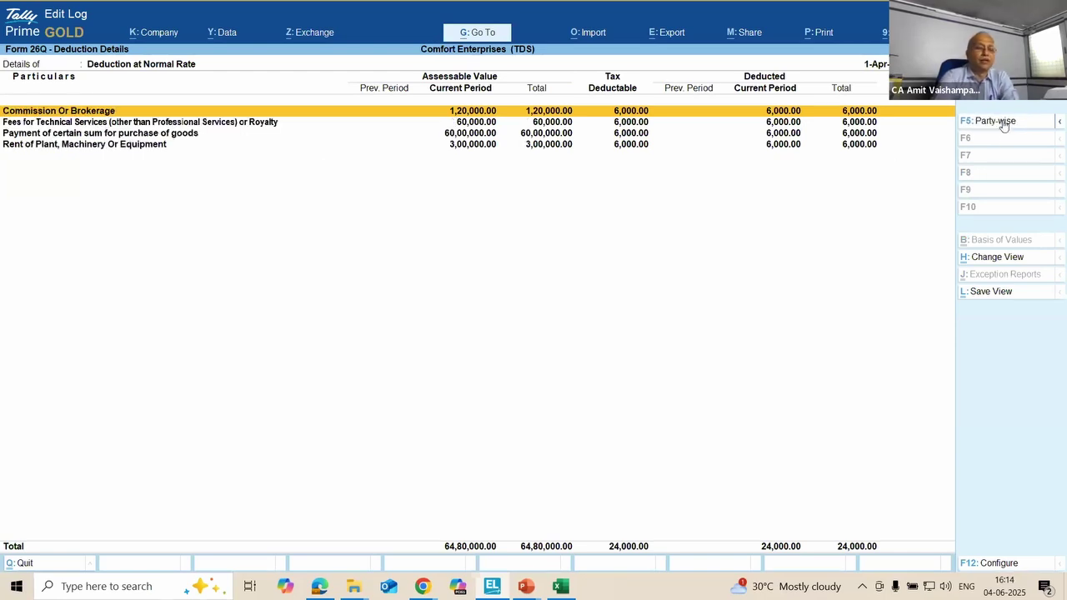
pyautogui.press('Escape')
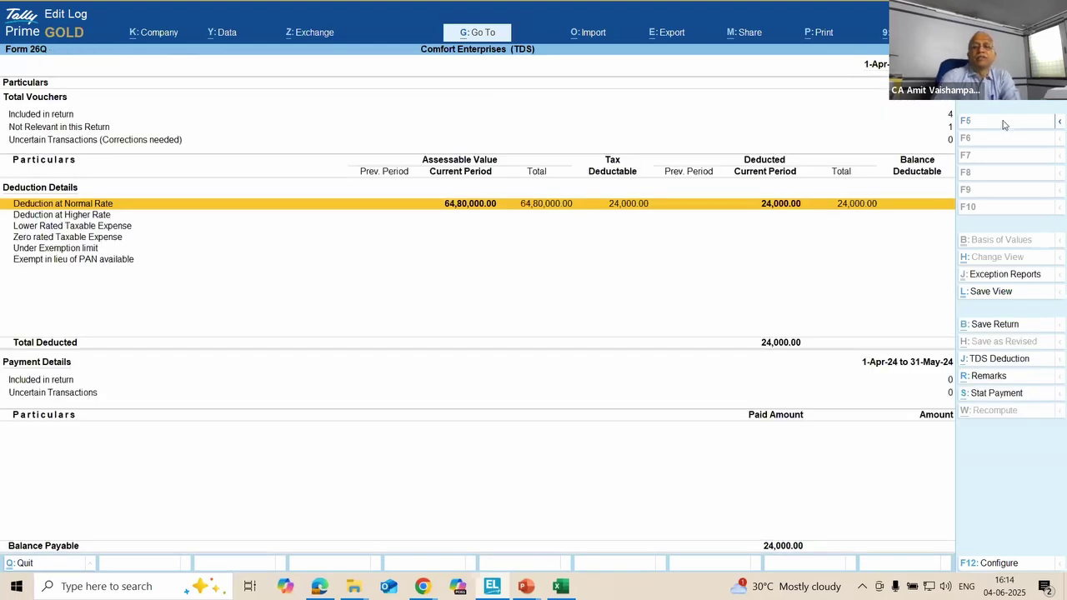
# Step: Start a TDS statutory payment from Form 26Q for the period 1-Apr-24 to 30-Apr-24
pyautogui.click(995, 394)
pyautogui.press('Down')
pyautogui.press('Return')
pyautogui.write('1-4-')
pyautogui.write('2024')
pyautogui.press('Return')
pyautogui.write('30')
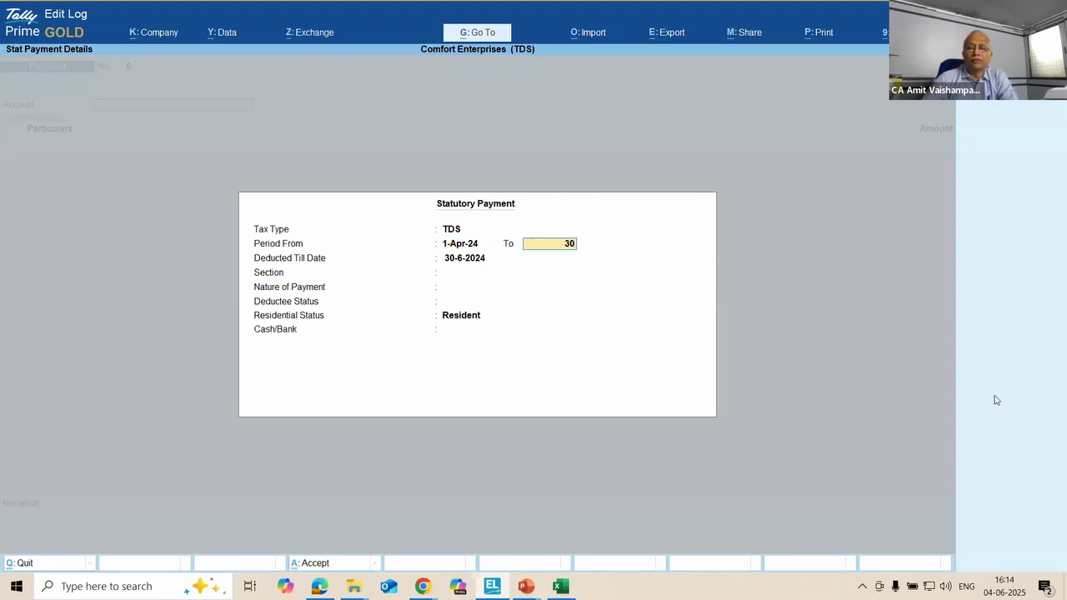
pyautogui.write('-24')
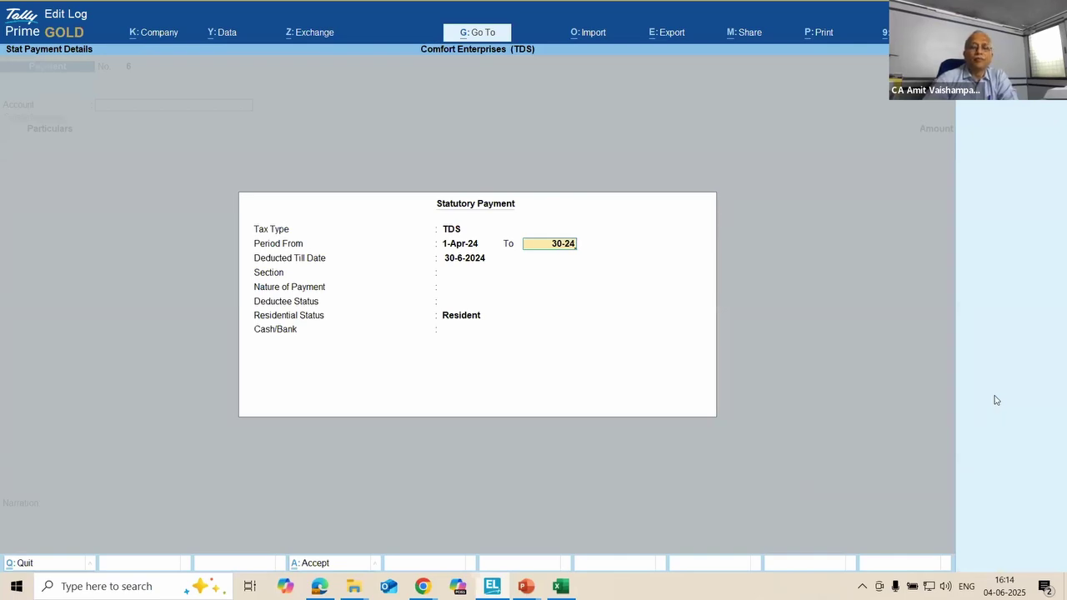
pyautogui.press('BackSpace')
pyautogui.press('BackSpace')
pyautogui.write('4-24')
pyautogui.press('Return')
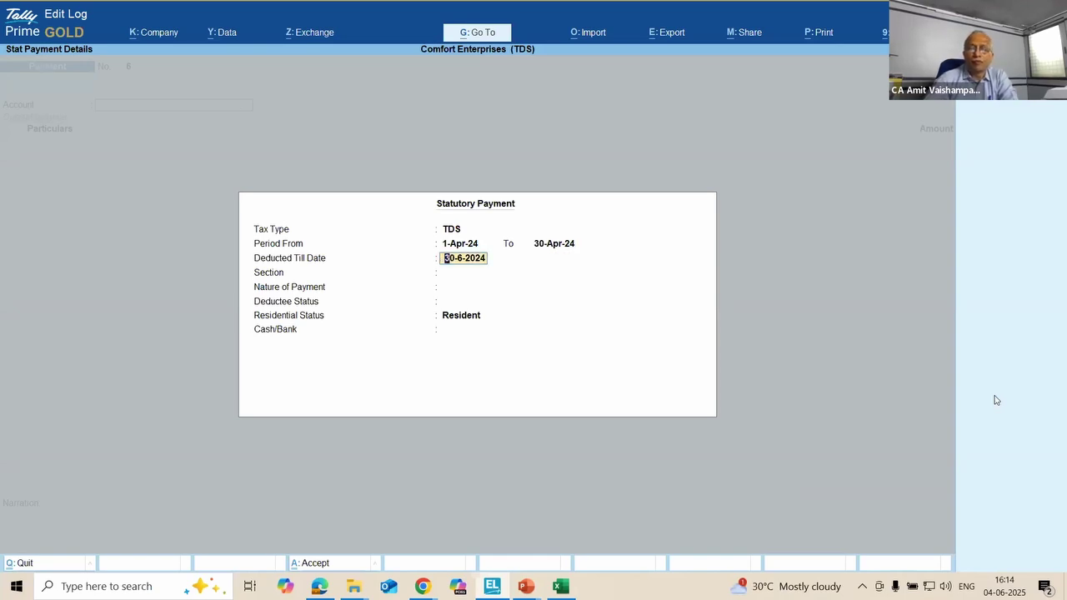
# Step: Set Deducted Till Date to 30-4-2024, choose All Items for section, nature of payment and deductee status, and pay from Kotak Bank
pyautogui.write('30-4-24')
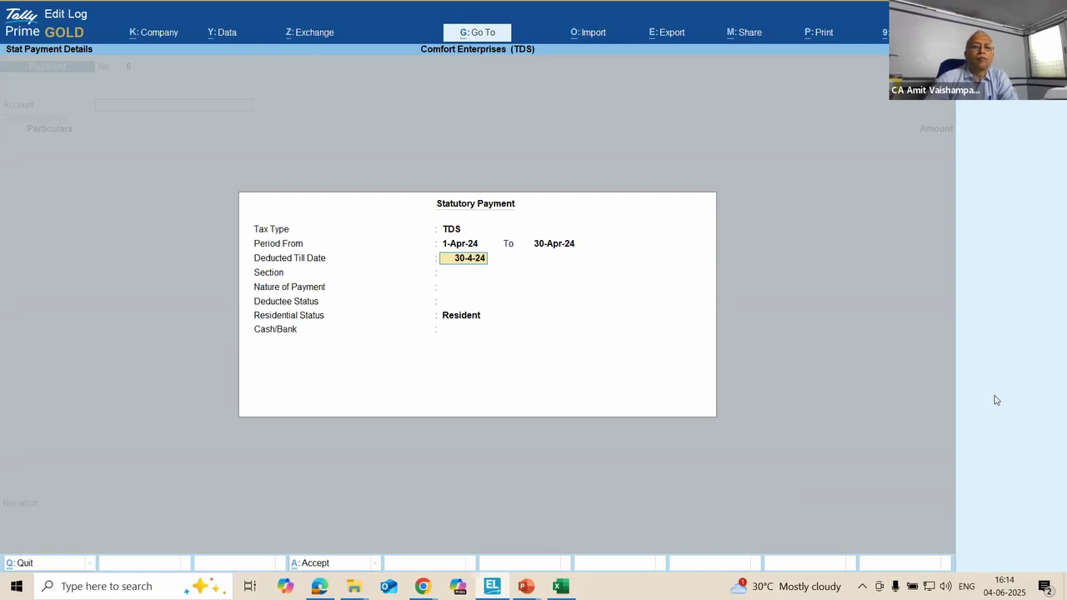
pyautogui.press('Return')
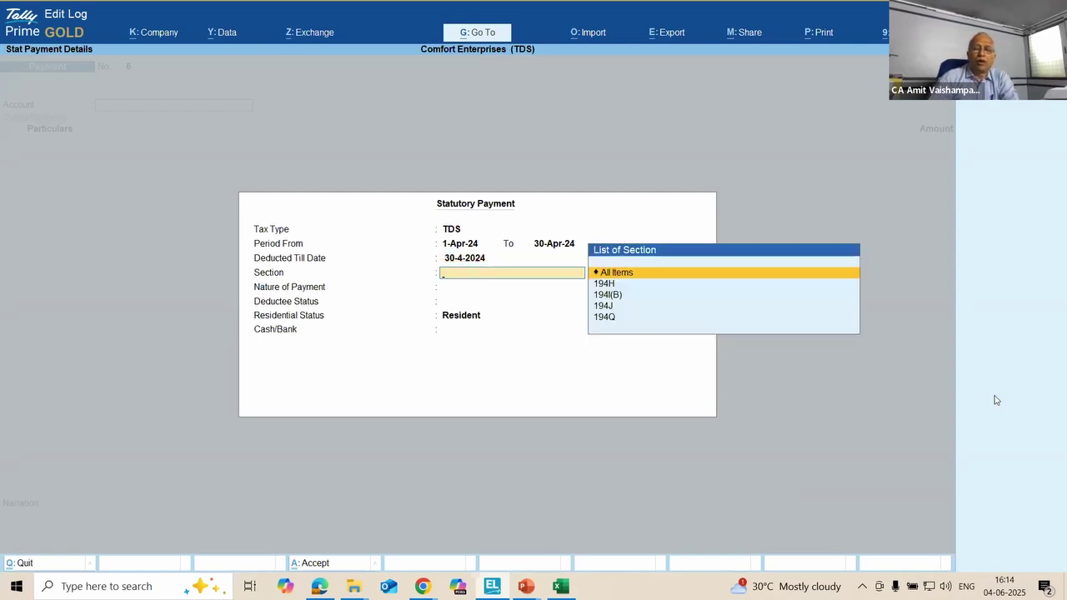
pyautogui.press('Return')
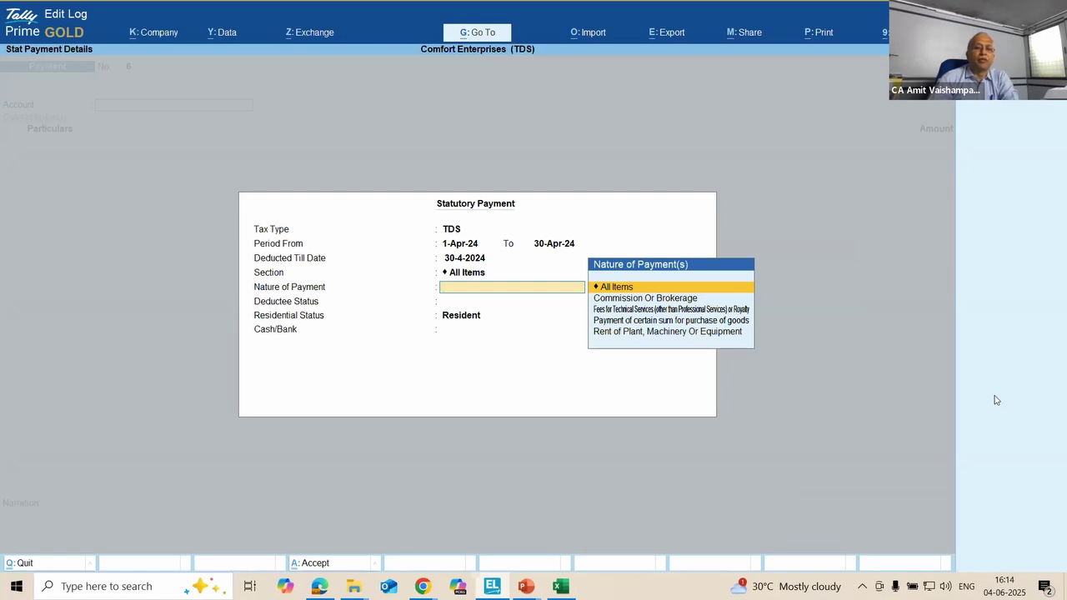
pyautogui.press('Return')
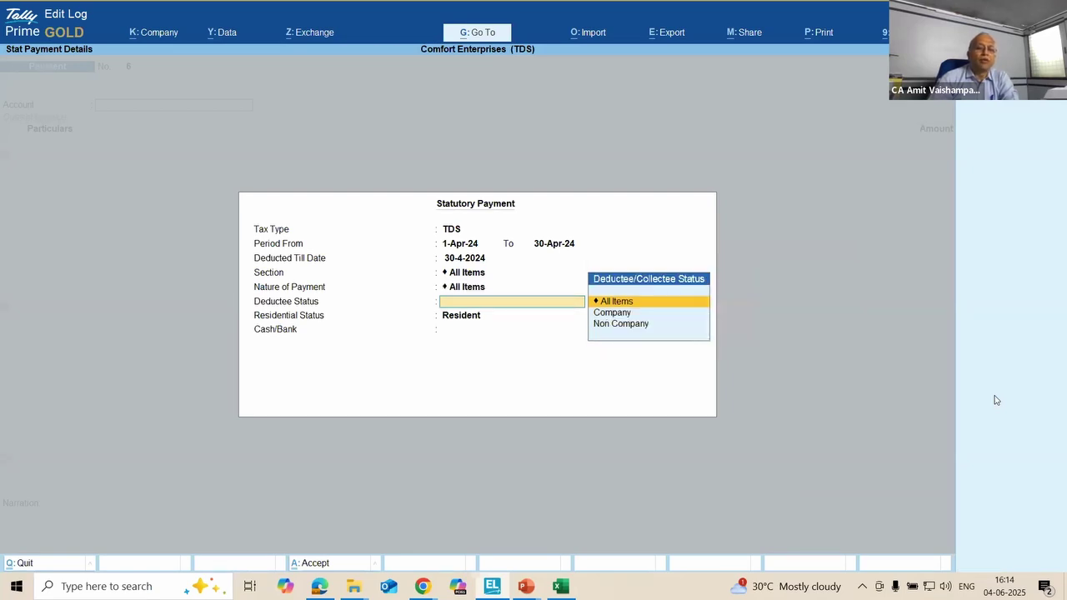
pyautogui.press('Return')
pyautogui.press('Down')
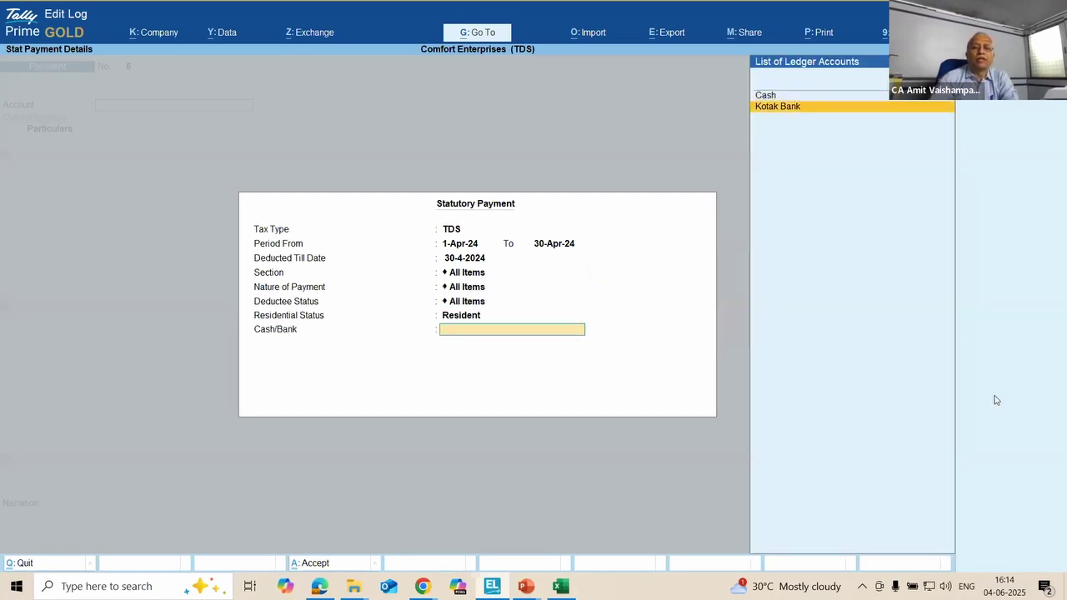
pyautogui.press('Return')
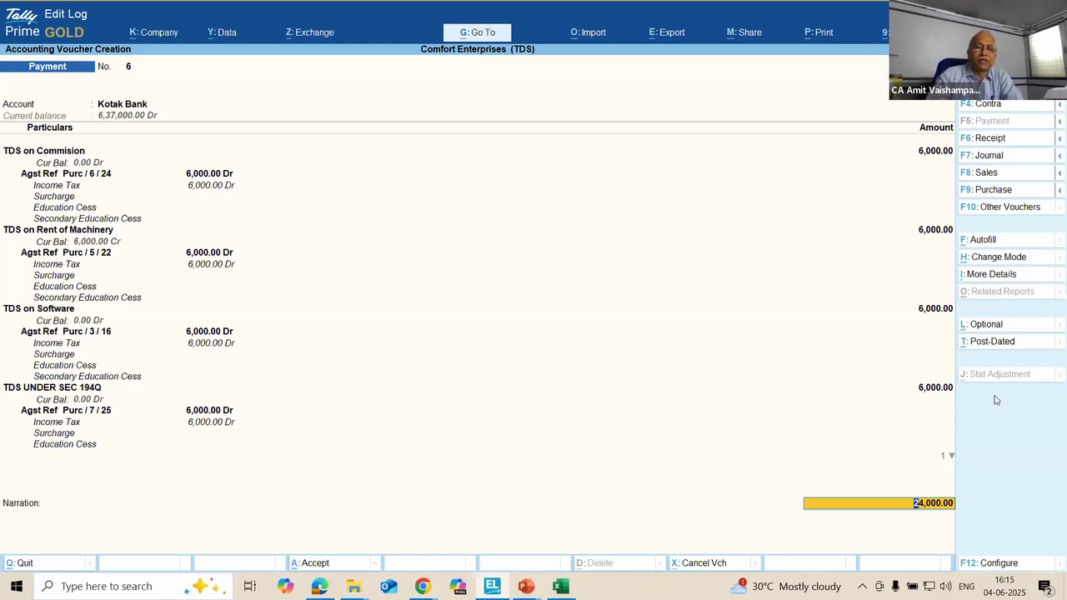
# Step: Go through the filled payment lines and allocate the Kotak Bank payment to a cheque with instrument number 1234
pyautogui.press('Return')
pyautogui.press('Return')
pyautogui.press('Return')
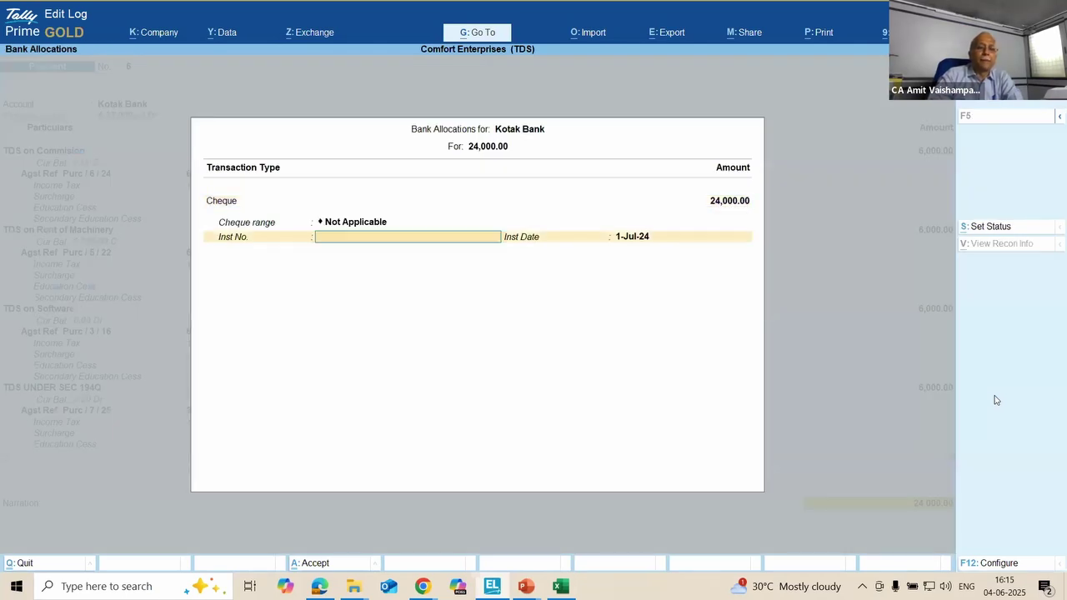
pyautogui.write('1234')
pyautogui.press('Return')
pyautogui.press('Return')
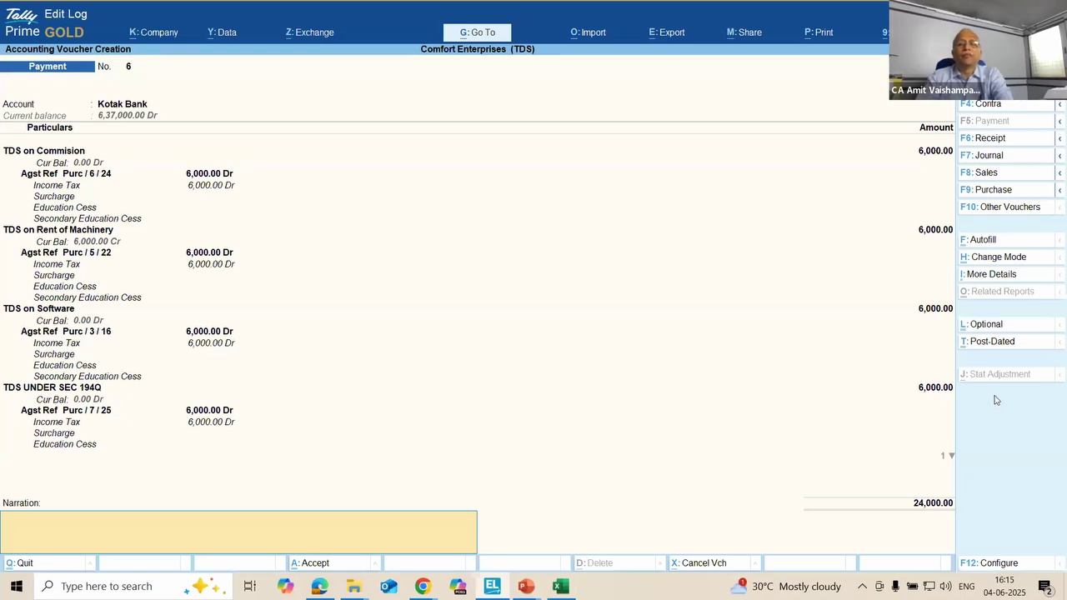
# Step: Change the payment voucher's date to 1-May-24
pyautogui.press('Up')
pyautogui.press('Up')
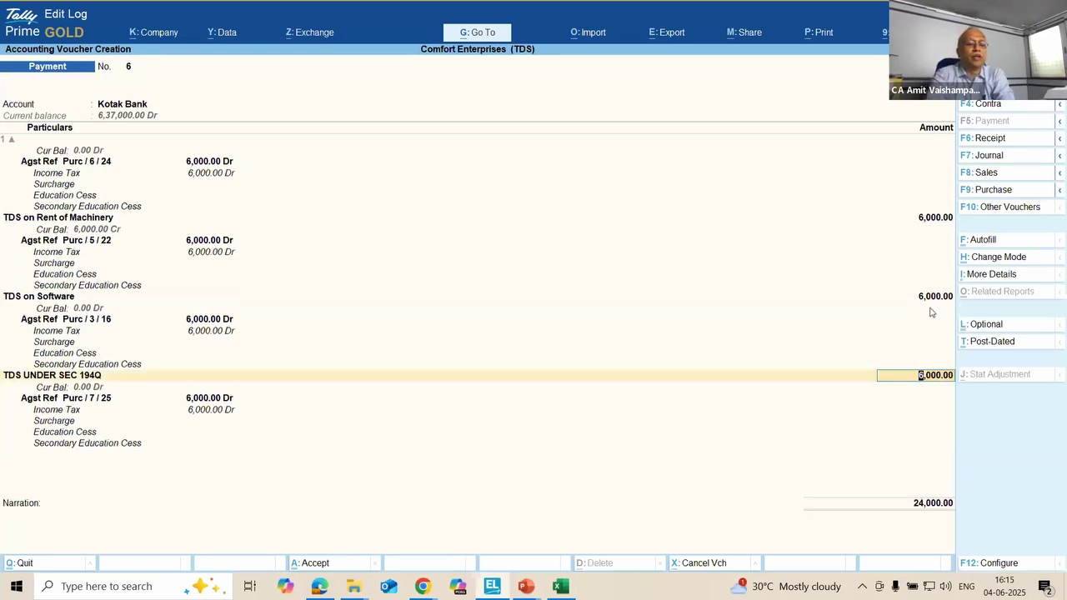
pyautogui.press('F2')
pyautogui.write('1-5-')
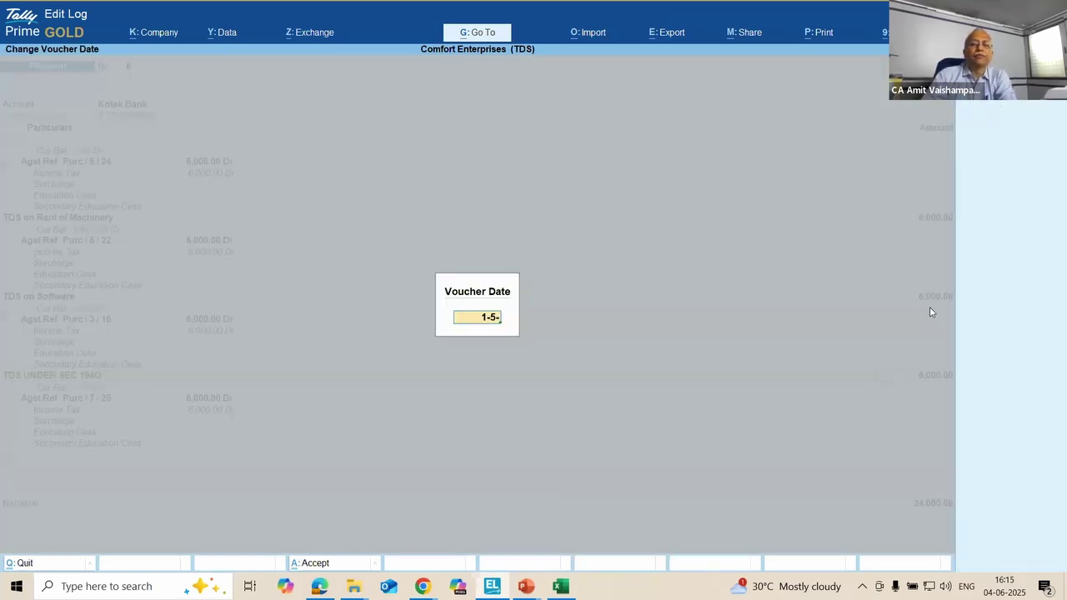
pyautogui.press('Return')
# Step: Set the cheque's instrument date to 1-May-24 in the bank allocations and save the payment voucher
pyautogui.press('Return')
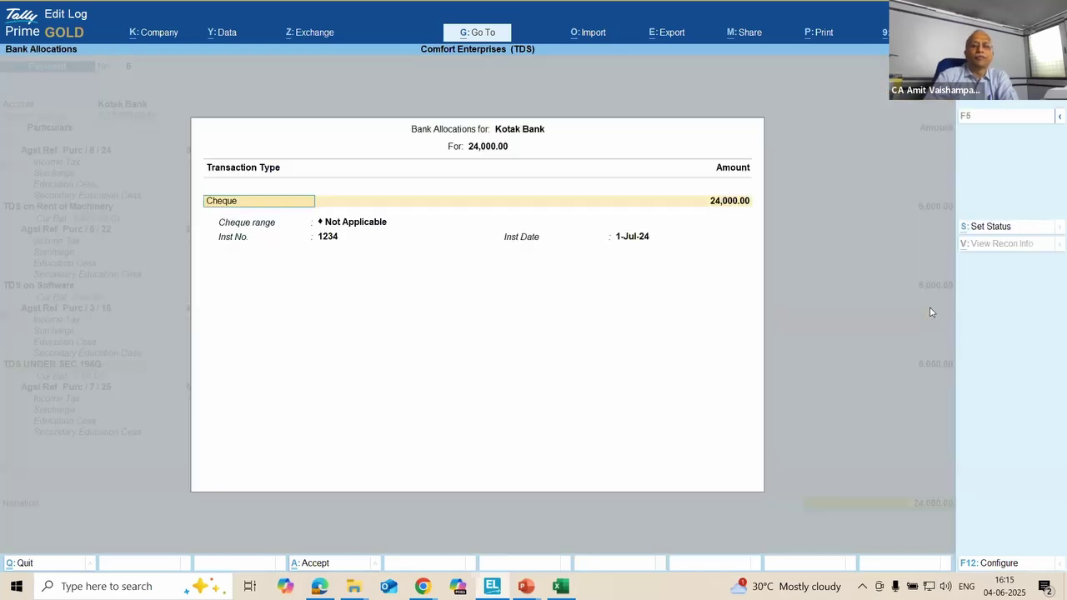
pyautogui.press('Return')
pyautogui.press('Return')
pyautogui.write('1-5-')
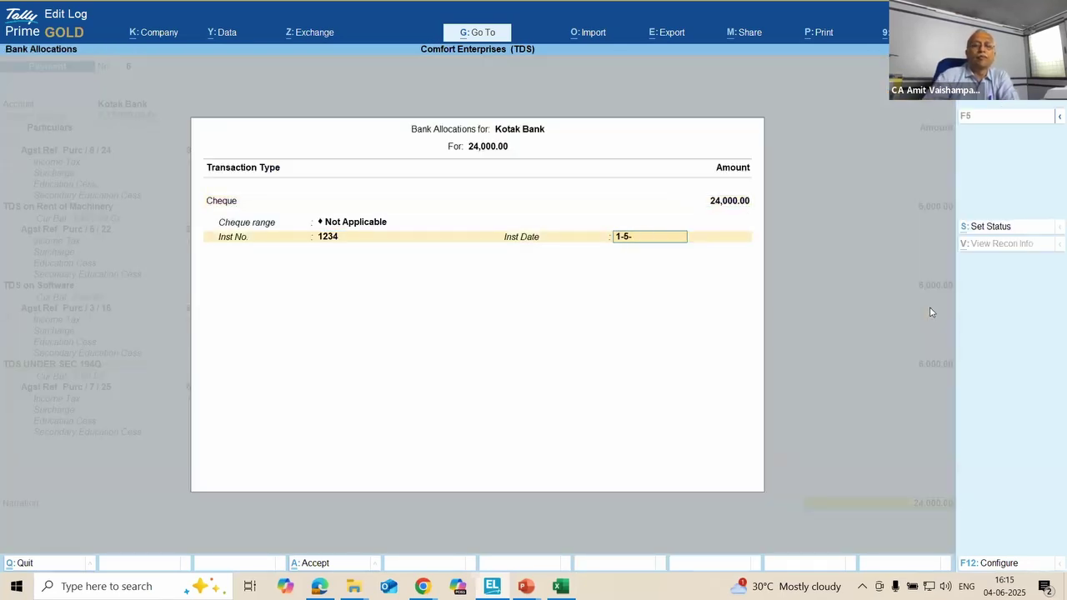
pyautogui.press('Return')
pyautogui.press('Return')
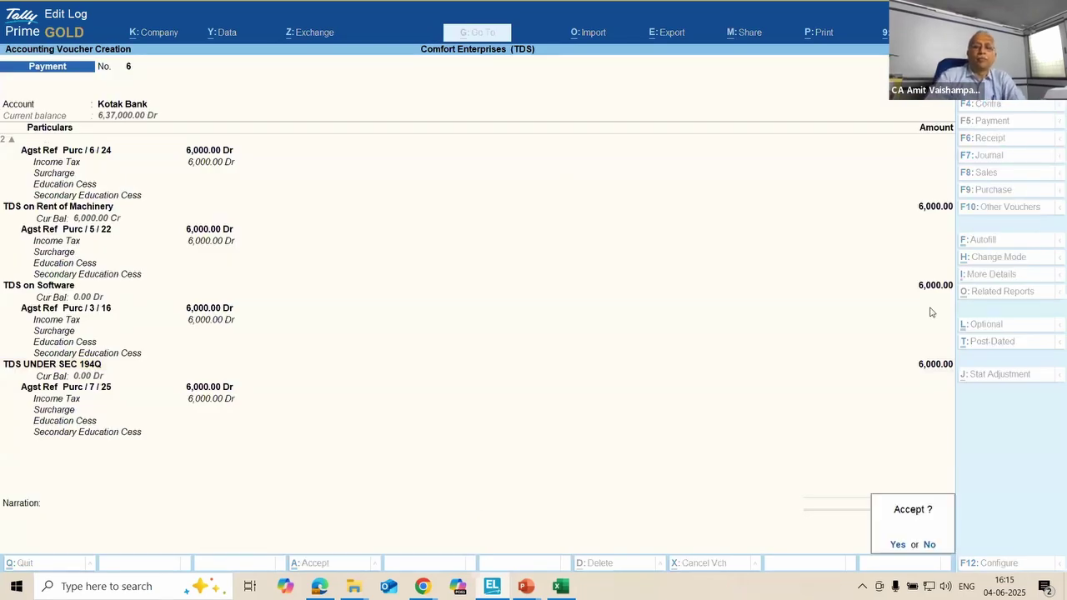
pyautogui.press('Return')
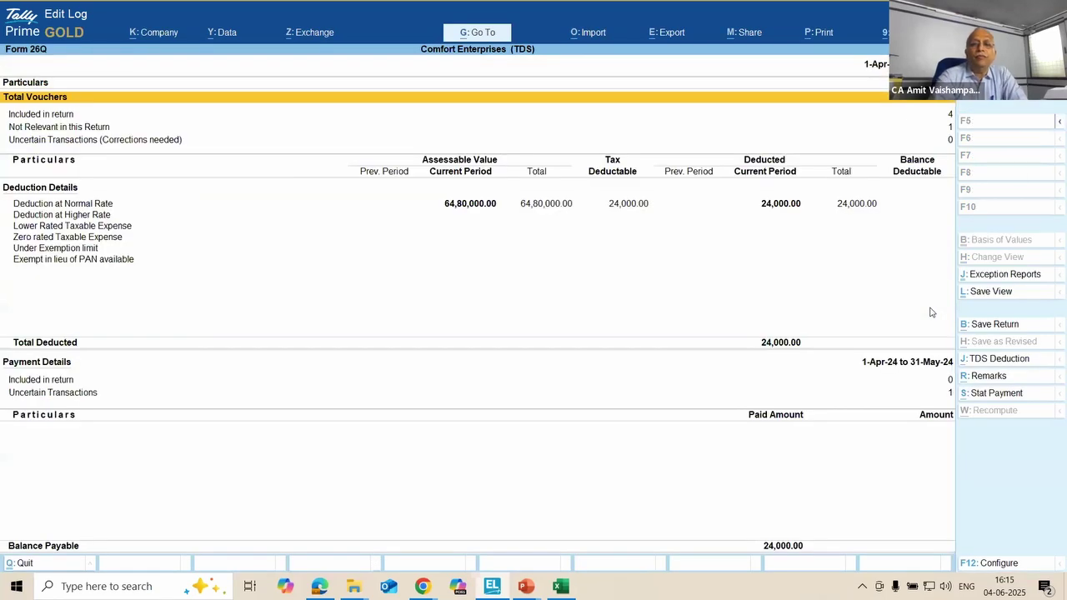
# Step: Open the Uncertain Transactions under Payment Details in Form 26Q
pyautogui.press('Down')
pyautogui.press('Down')
pyautogui.press('Down')
pyautogui.press('Down')
pyautogui.press('Down')
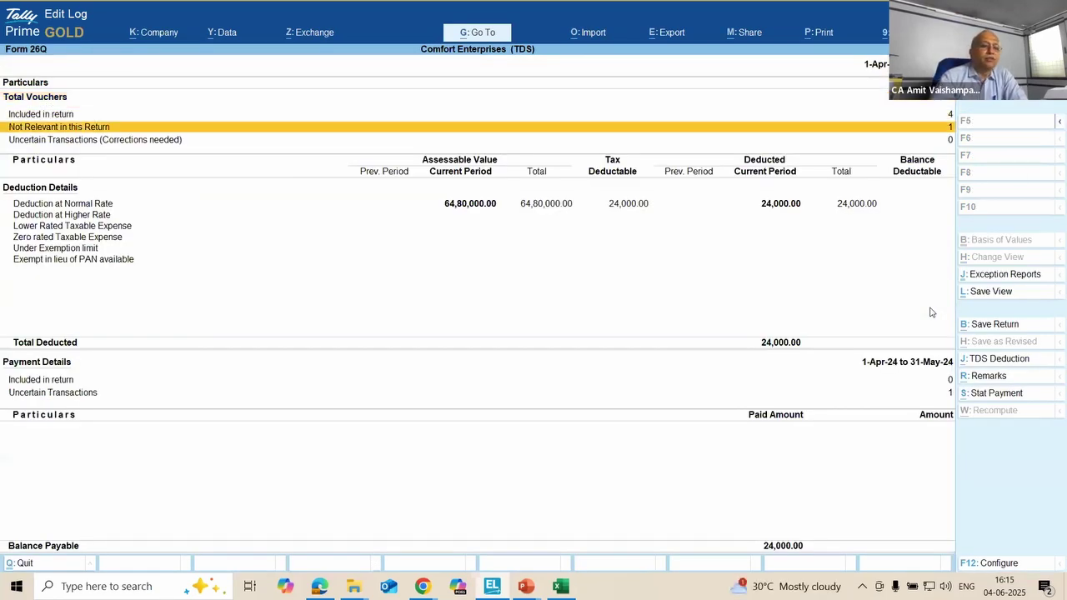
pyautogui.press('Down')
pyautogui.press('Down')
pyautogui.press('Down')
pyautogui.press('Down')
pyautogui.press('Down')
pyautogui.press('Down')
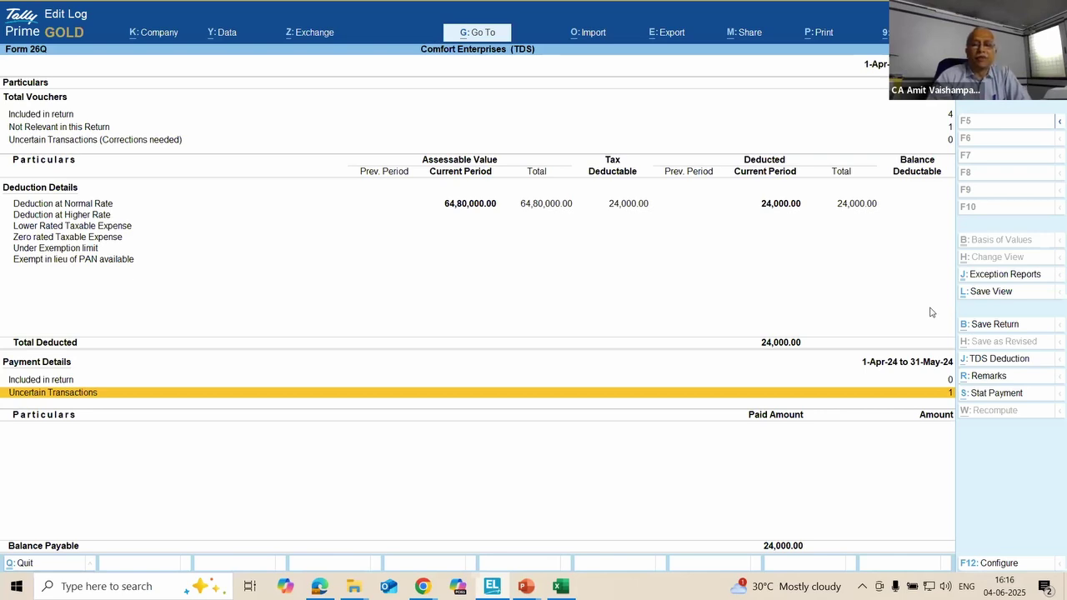
pyautogui.press('Return')
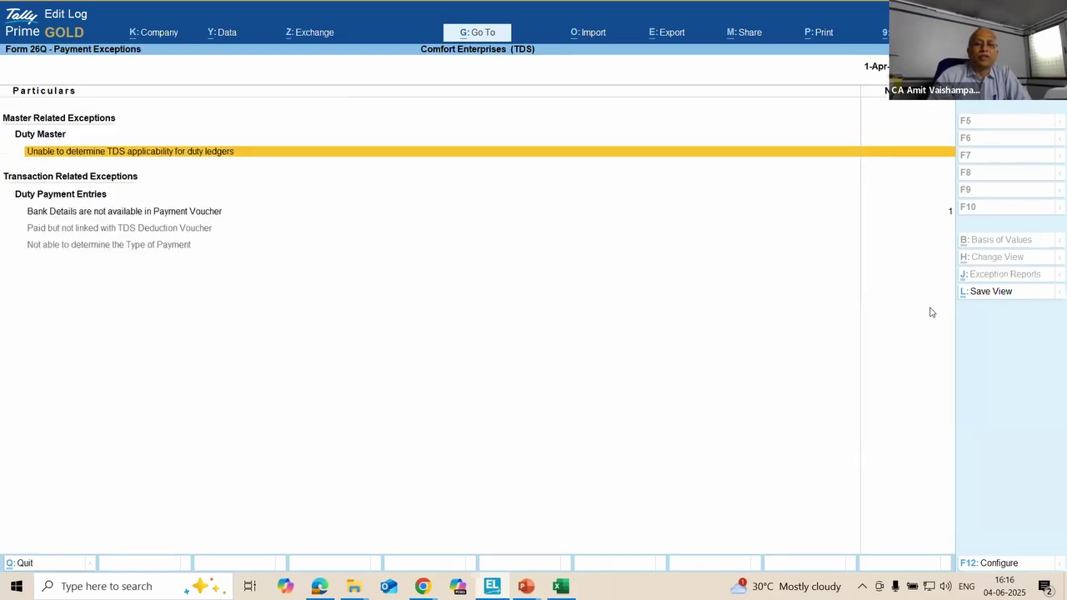
# Step: Open the exception "Bank Details are not available in Payment Voucher" for resolution
pyautogui.press('Down')
pyautogui.press('Down')
pyautogui.press('Up')
pyautogui.press('Return')
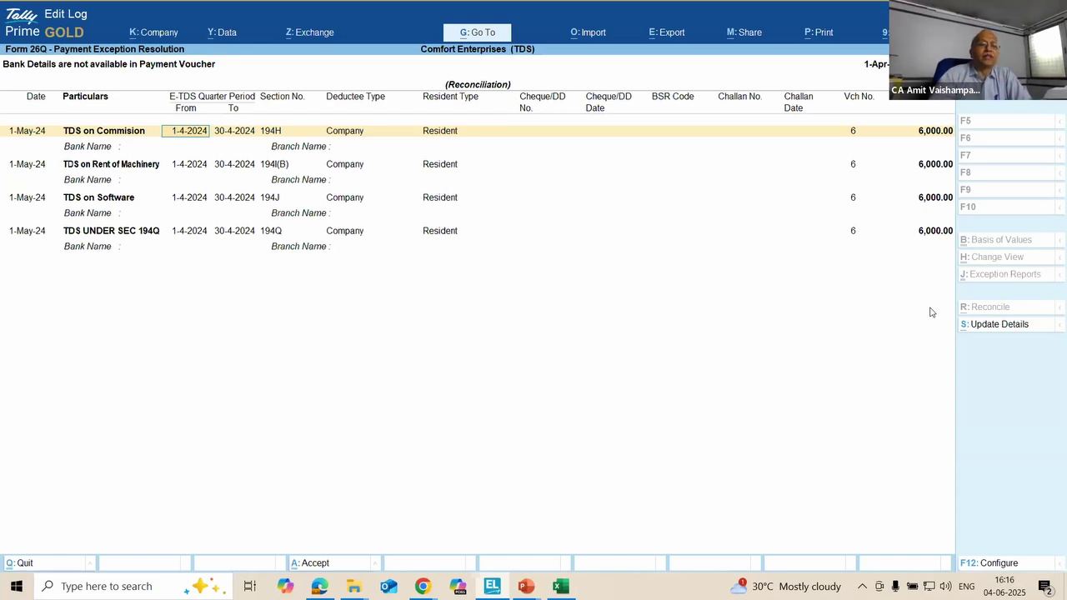
# Step: Enter cheque number 123 and cheque date 1-5-2024 for the TDS on Commision payment, keeping its period
pyautogui.press('Return')
pyautogui.press('Return')
pyautogui.press('Return')
pyautogui.press('Return')
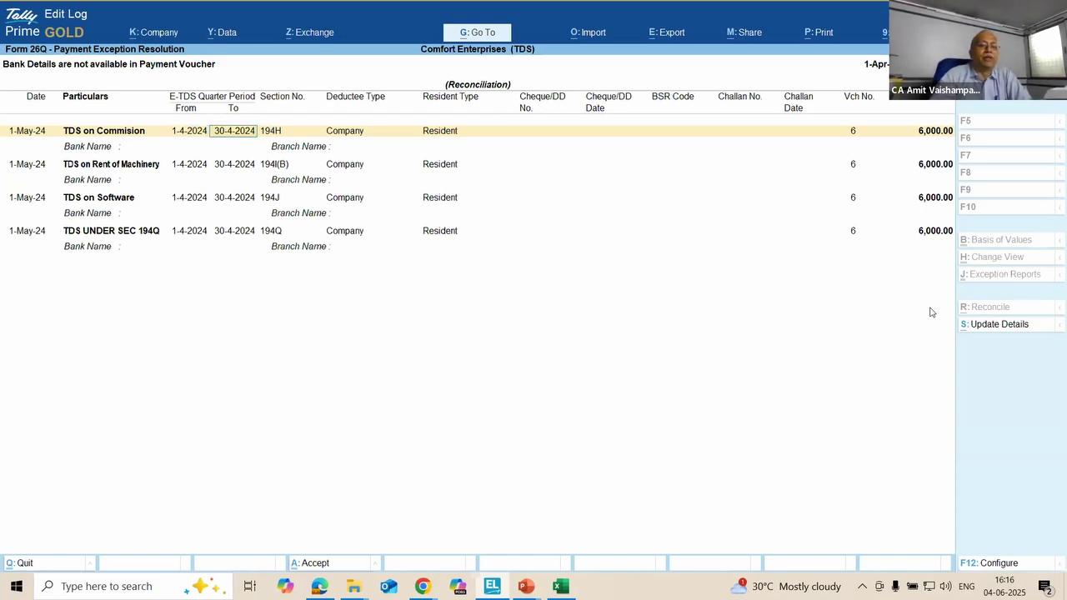
pyautogui.press('Return')
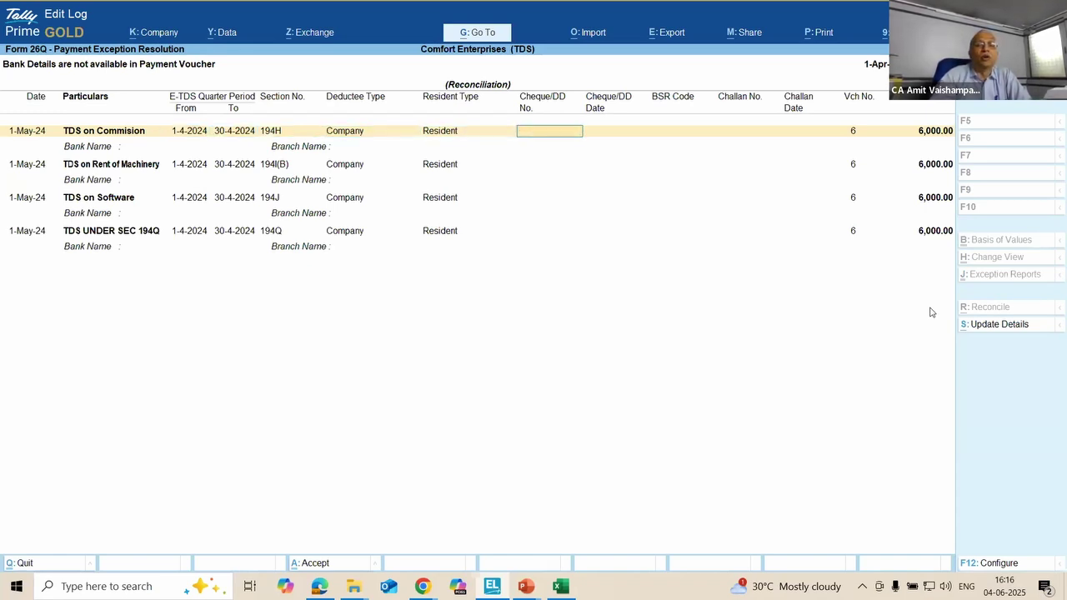
pyautogui.write('123')
pyautogui.press('Return')
pyautogui.write('1-5')
pyautogui.press('Return')
# Step: Enter BSR code 1234567, challan number 1 and challan date 1-5-2024 for the TDS on Commision payment
pyautogui.write('123456')
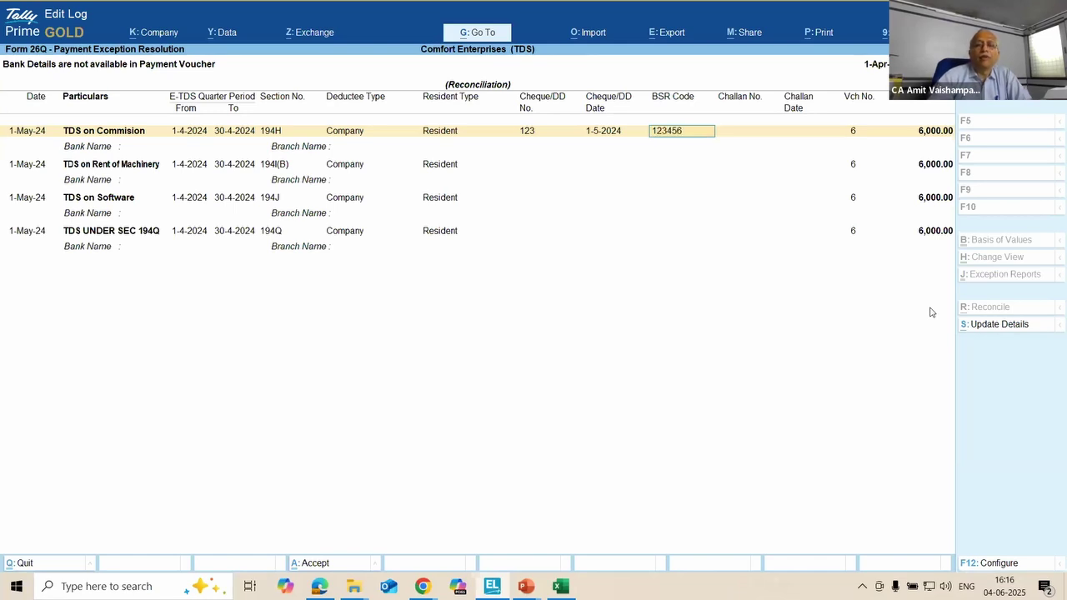
pyautogui.press('Return')
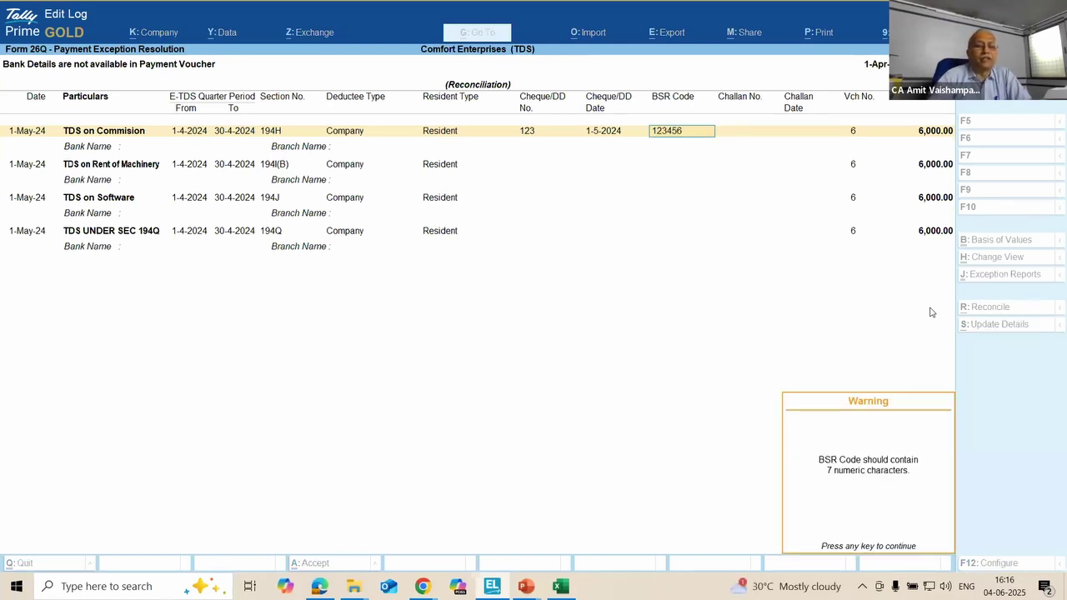
pyautogui.press('Return')
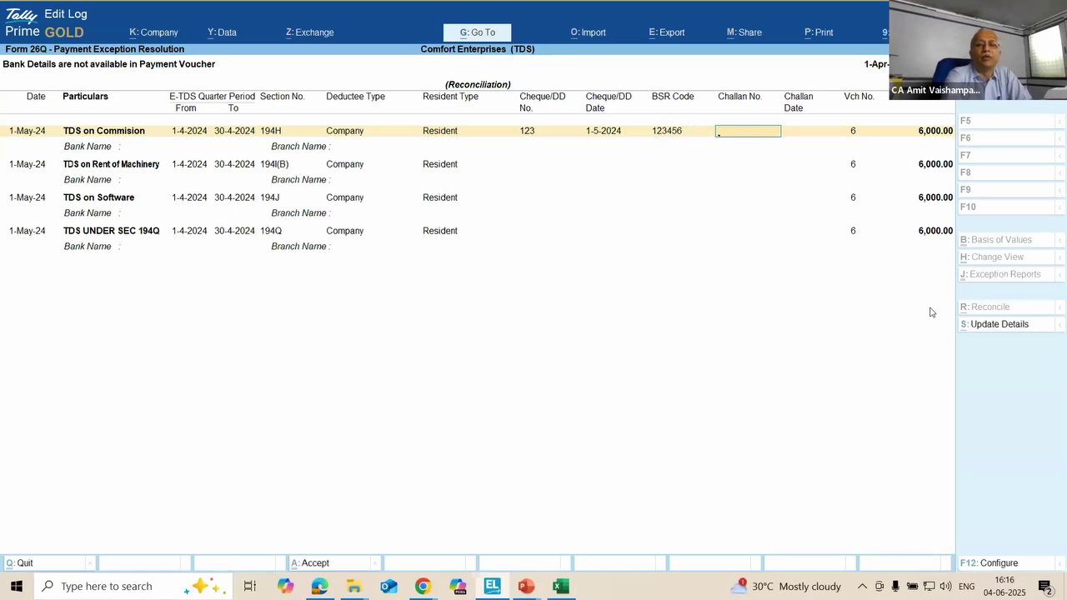
pyautogui.press('BackSpace')
pyautogui.write('1234567')
pyautogui.press('Return')
pyautogui.press('Return')
pyautogui.write('1-5')
pyautogui.press('Return')
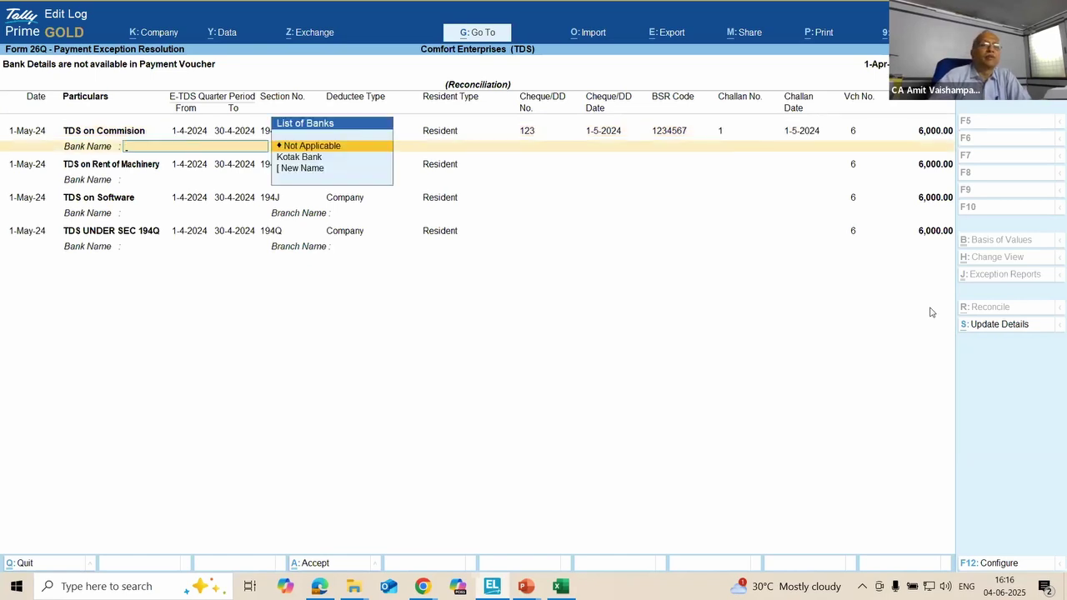
# Step: Set the TDS on Commision payment's bank to Kotak Bank and its branch name to MAHIM
pyautogui.press('Return')
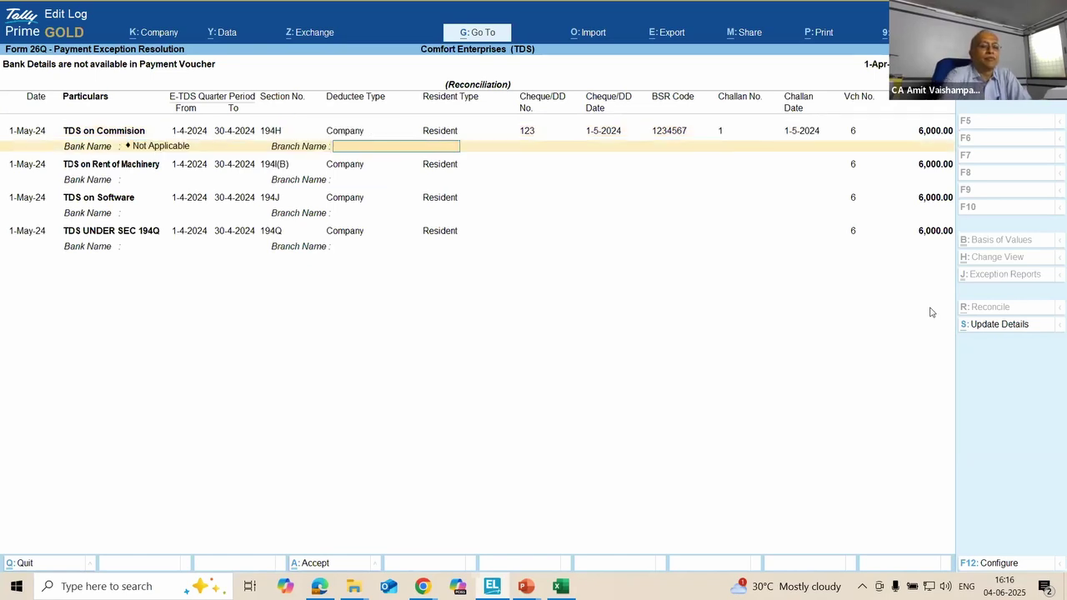
pyautogui.press('BackSpace')
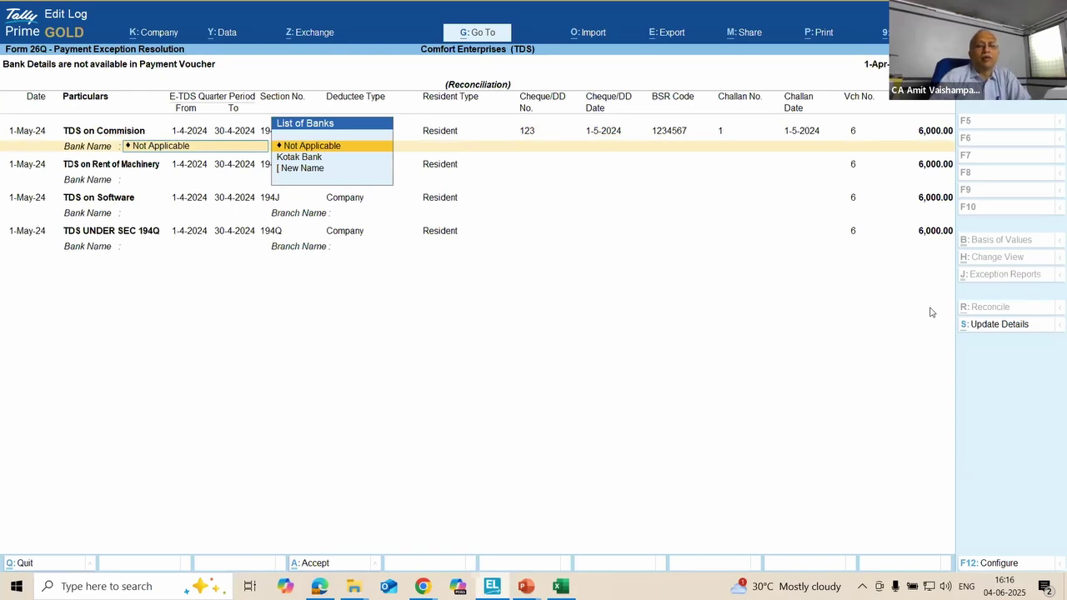
pyautogui.press('Down')
pyautogui.press('Return')
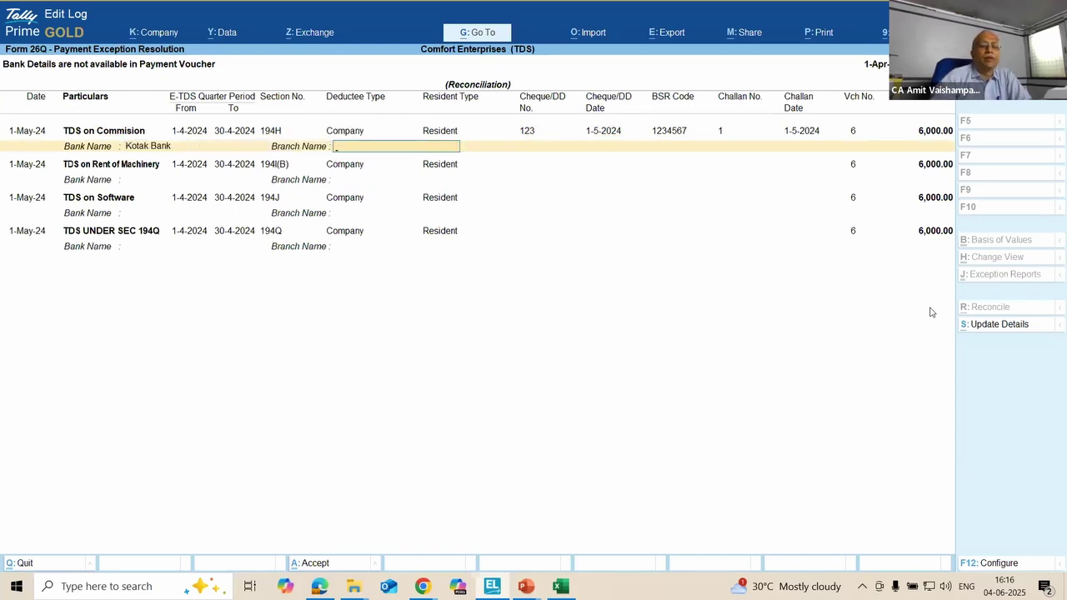
pyautogui.write('M')
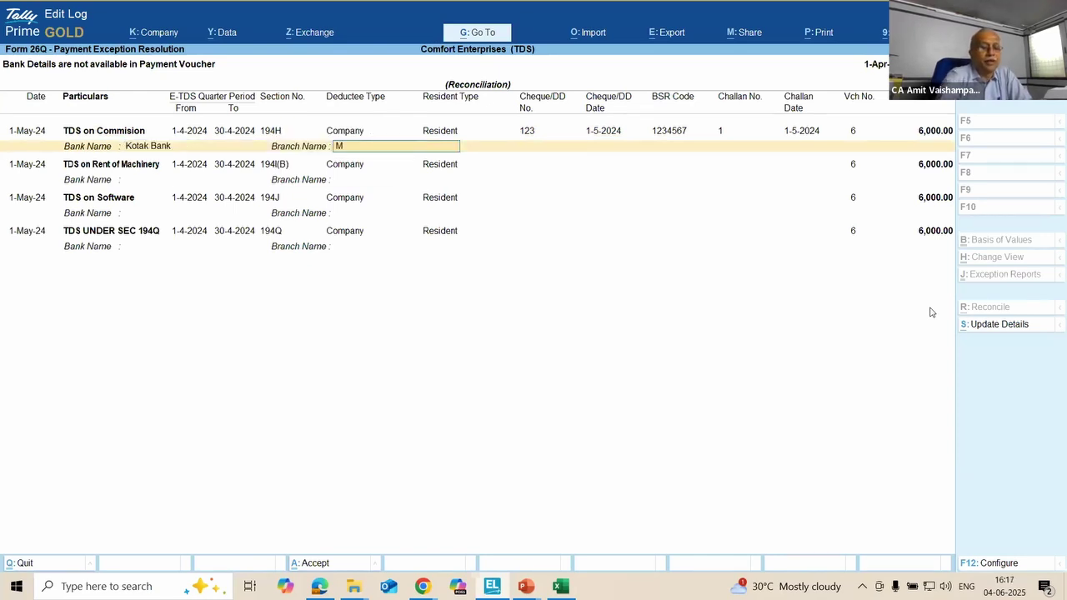
pyautogui.write('AHIM')
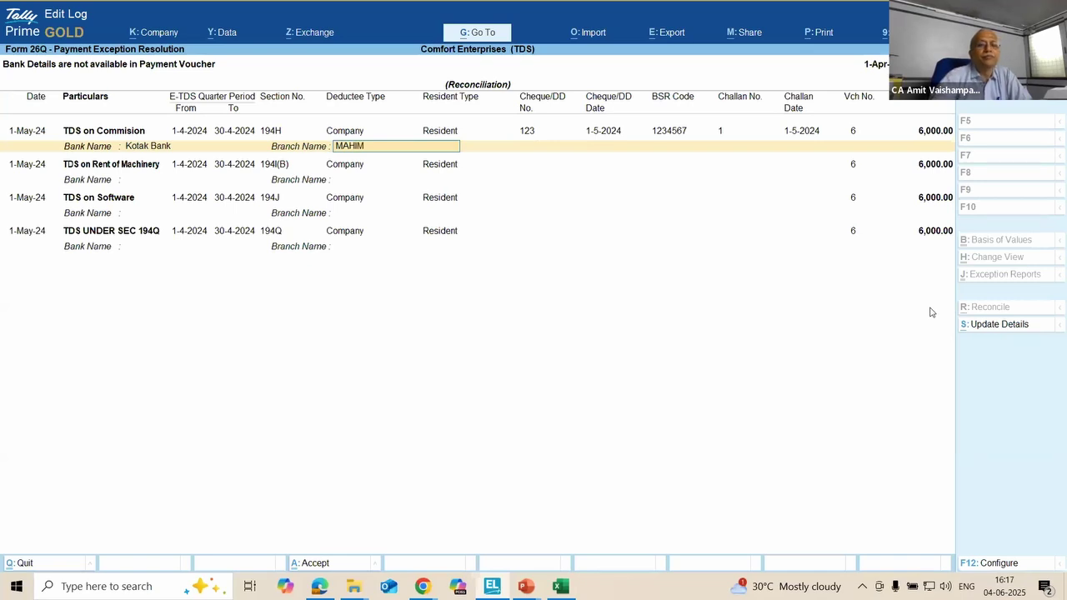
pyautogui.press('Return')
# Step: Enter cheque number 123 and cheque date 1-5-2024 for the TDS on Rent of Machinery payment, keeping its period
pyautogui.press('Return')
pyautogui.press('Return')
pyautogui.press('Return')
pyautogui.press('Return')
pyautogui.press('Return')
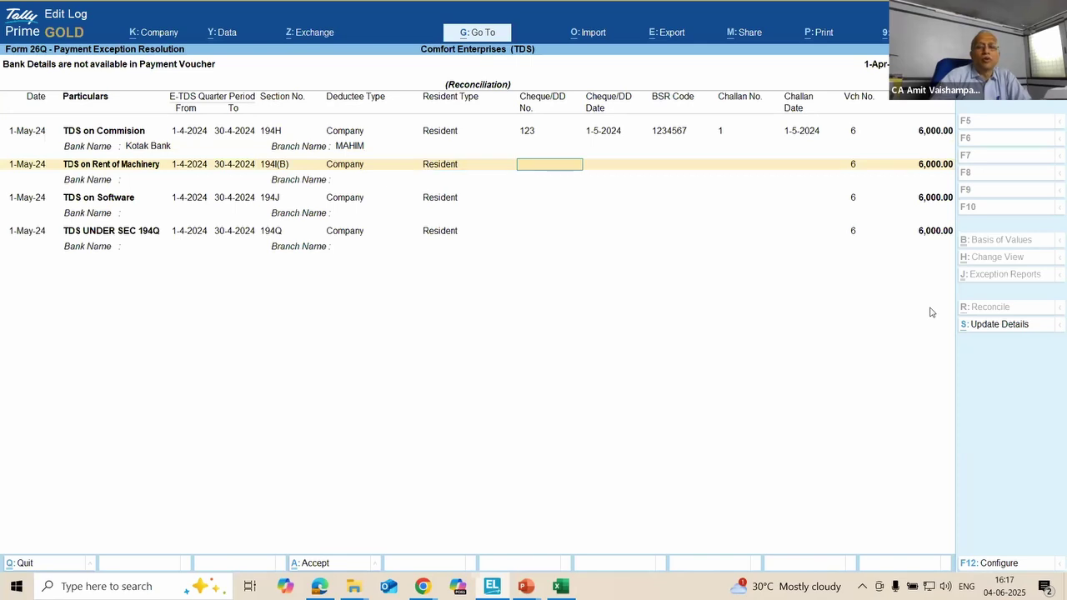
pyautogui.write('123')
pyautogui.press('Return')
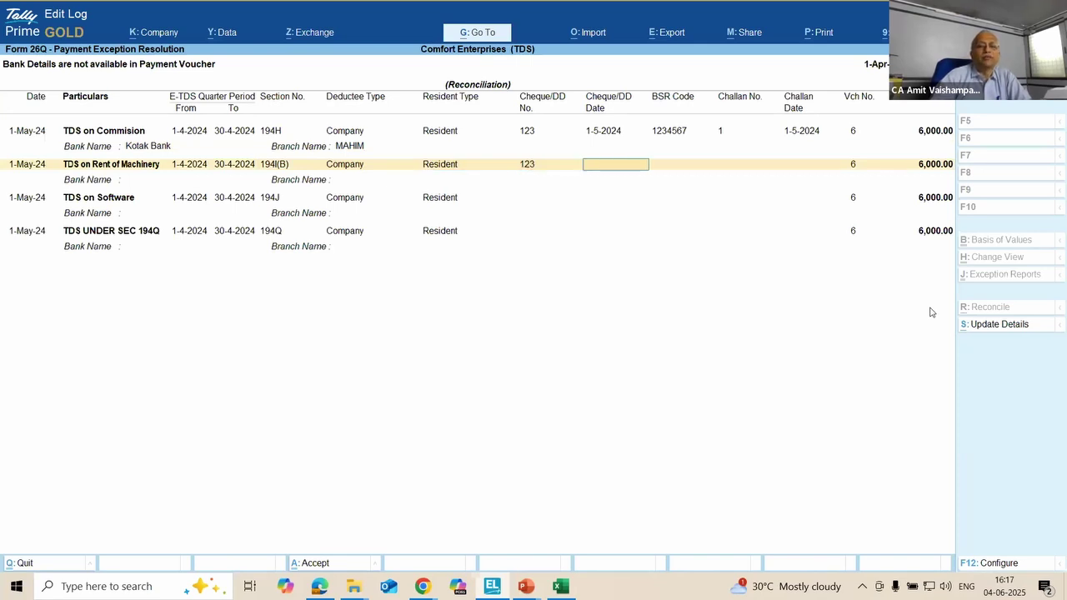
pyautogui.write('1-5')
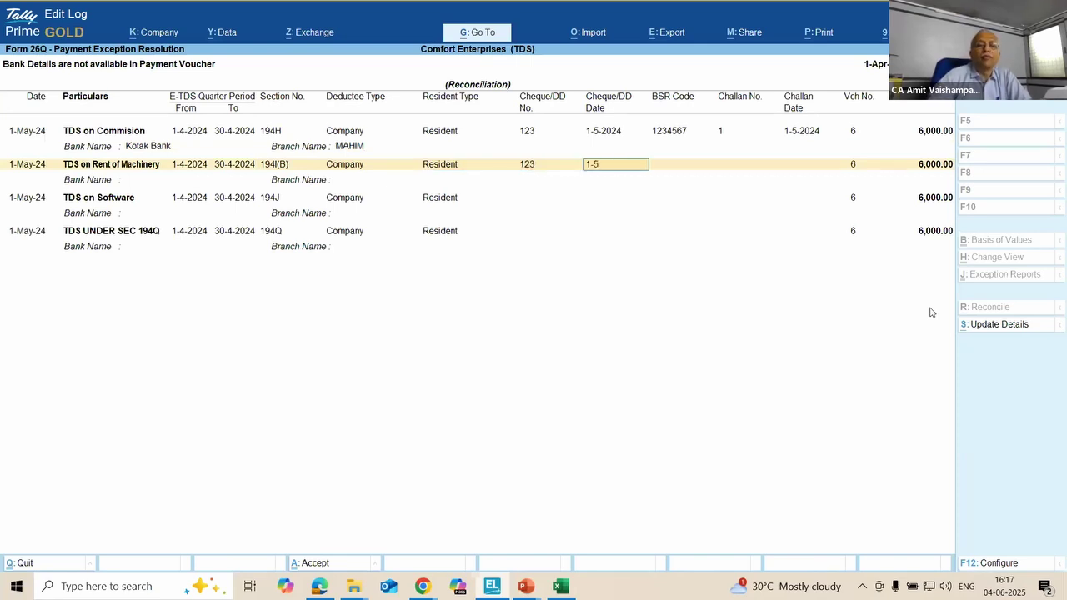
pyautogui.press('Return')
# Step: Enter BSR code 1234567, challan number 1 and challan date 1-5-2024 for the TDS on Rent of Machinery payment
pyautogui.write('1234567')
pyautogui.press('Return')
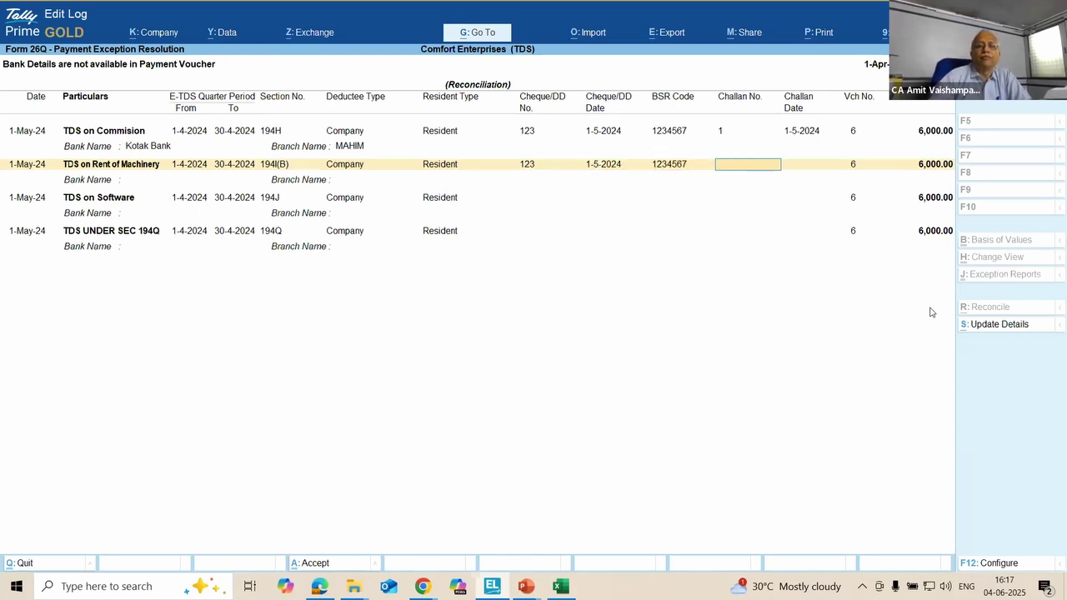
pyautogui.press('Return')
pyautogui.write('1-5')
pyautogui.press('Return')
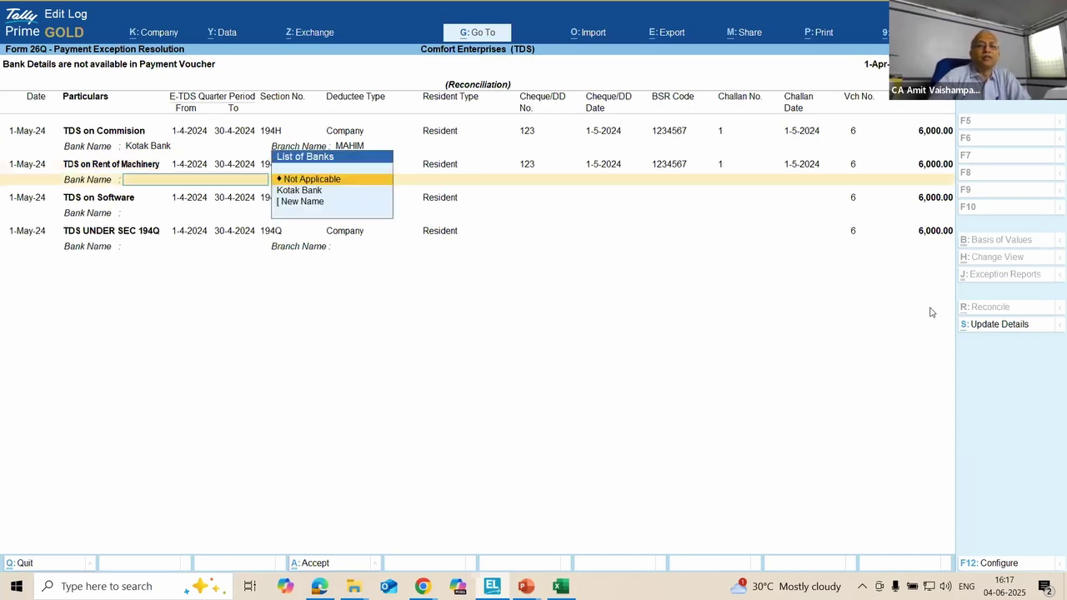
# Step: Set the TDS on Rent of Machinery payment's bank to Kotak Bank and its branch name to MAHIM
pyautogui.press('Down')
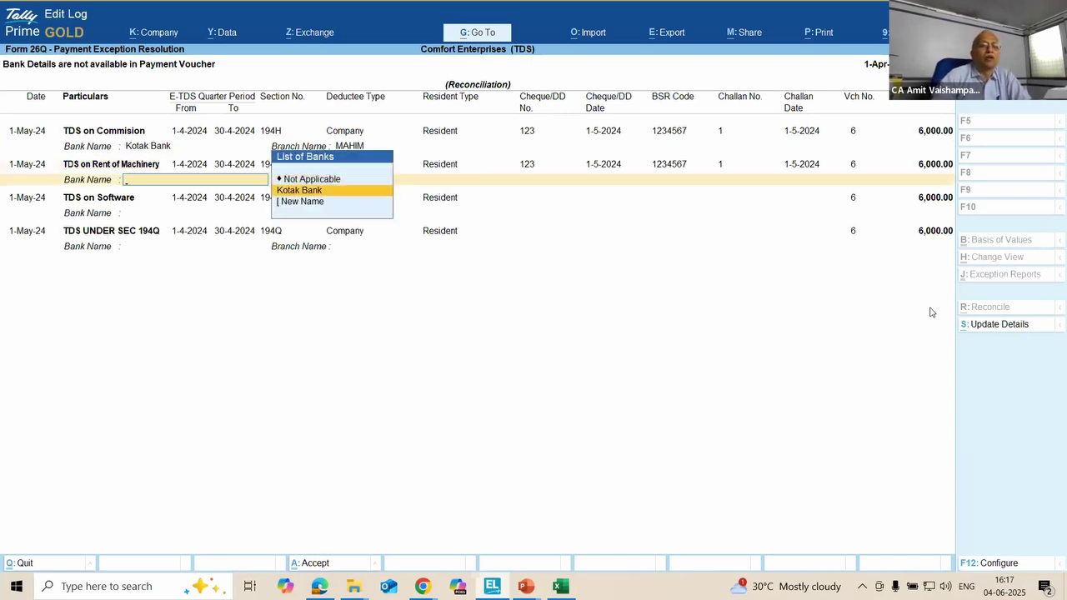
pyautogui.press('Return')
pyautogui.write('MA')
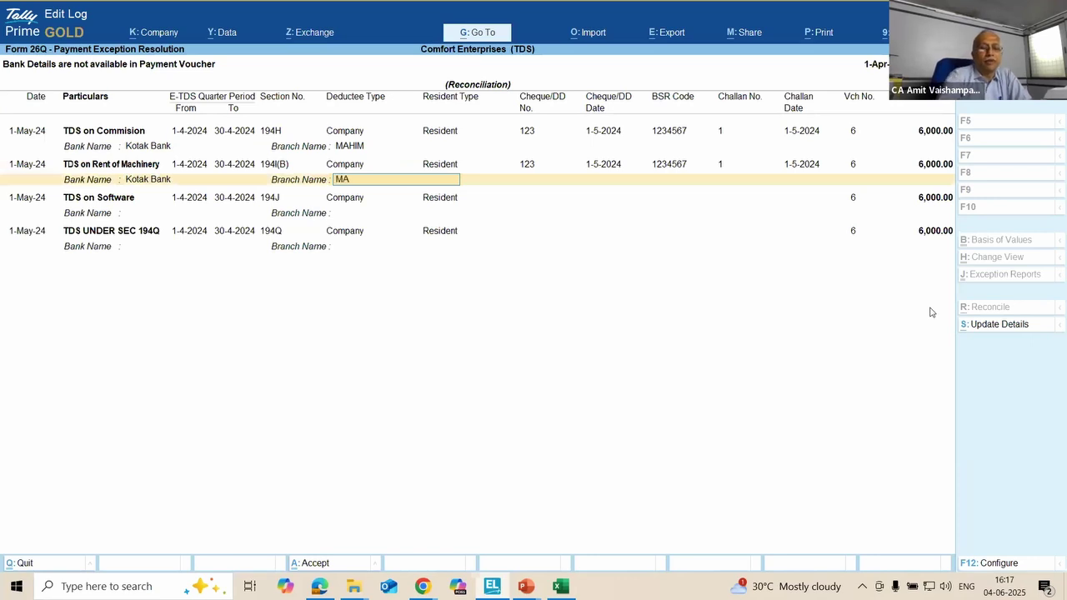
pyautogui.write('HIM')
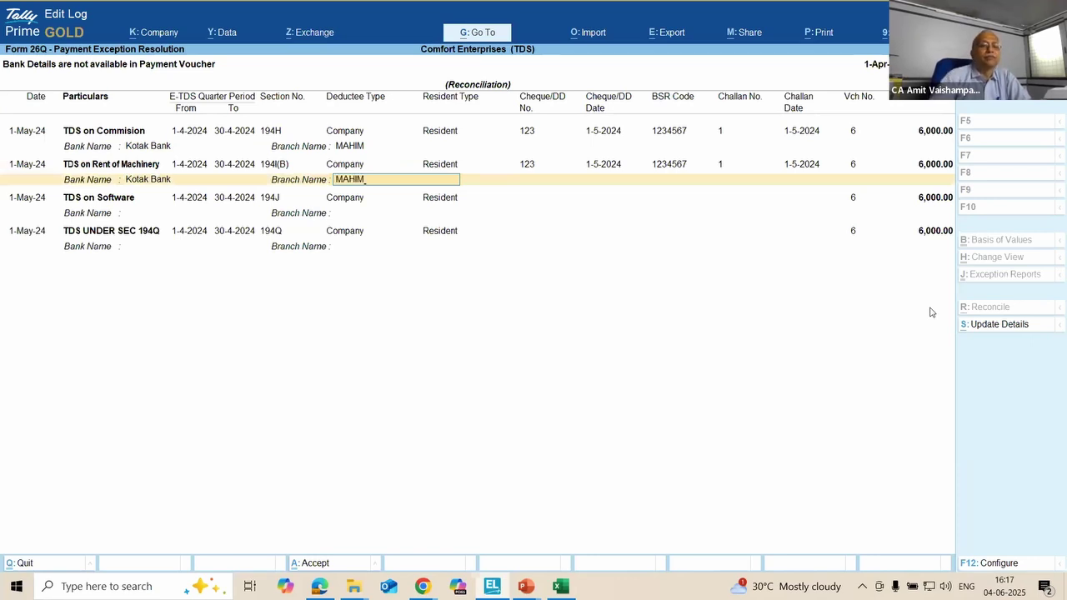
pyautogui.press('Return')
# Step: Enter cheque number 123 and cheque date 1-5-2024 for the TDS on Software payment, keeping its period
pyautogui.press('Return')
pyautogui.press('Return')
pyautogui.press('Return')
pyautogui.press('Return')
pyautogui.write('123')
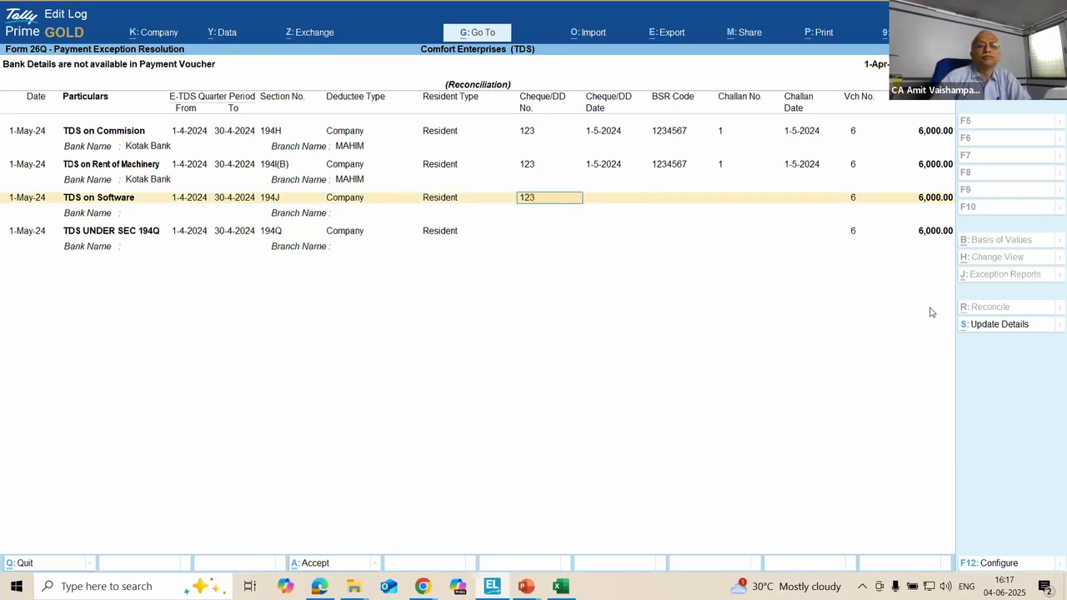
pyautogui.press('Return')
pyautogui.write('1-5-')
pyautogui.press('Return')
# Step: Enter BSR code 1234567, challan number 1 and challan date 1-5-2024 for the TDS on Software payment
pyautogui.write('1234567')
pyautogui.press('Return')
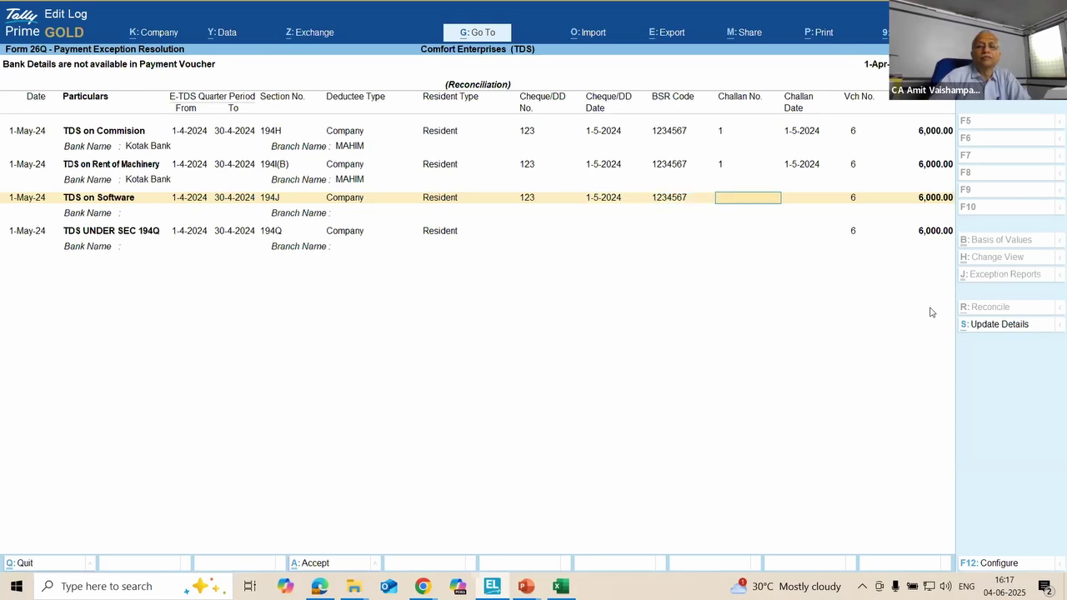
pyautogui.write('1')
pyautogui.press('Return')
pyautogui.write('1-5')
pyautogui.press('Return')
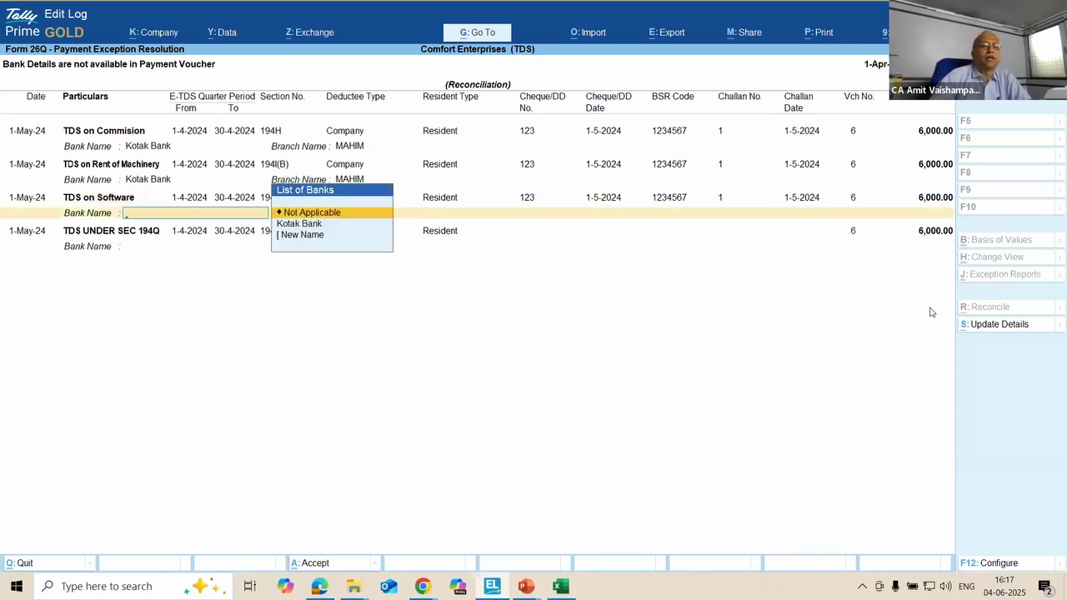
# Step: Set the TDS on Software payment's bank to Kotak Bank and its branch name to MAHIM
pyautogui.press('Down')
pyautogui.press('Return')
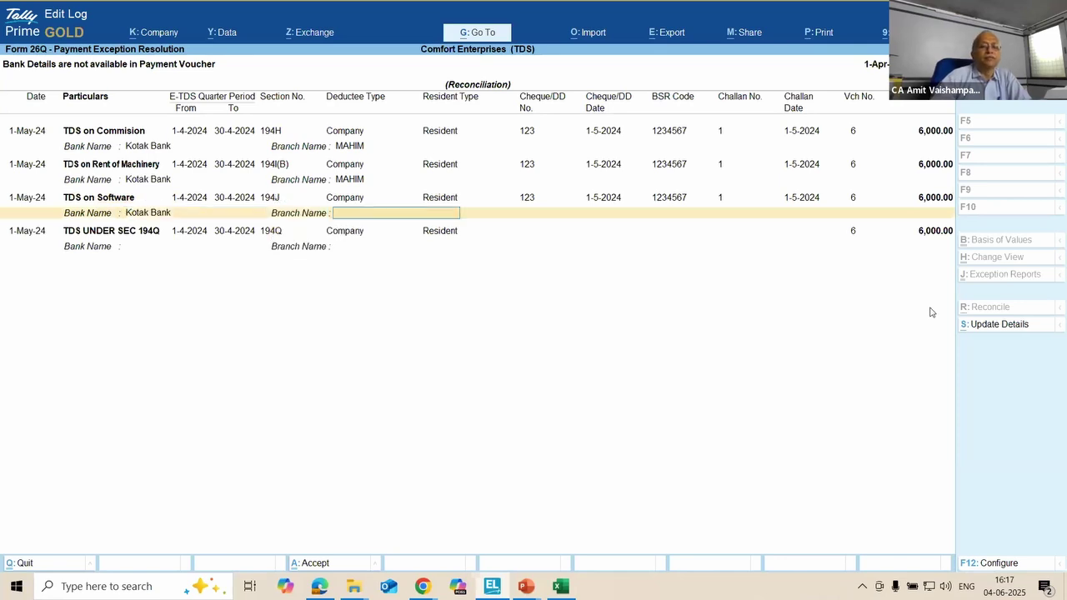
pyautogui.write('MA')
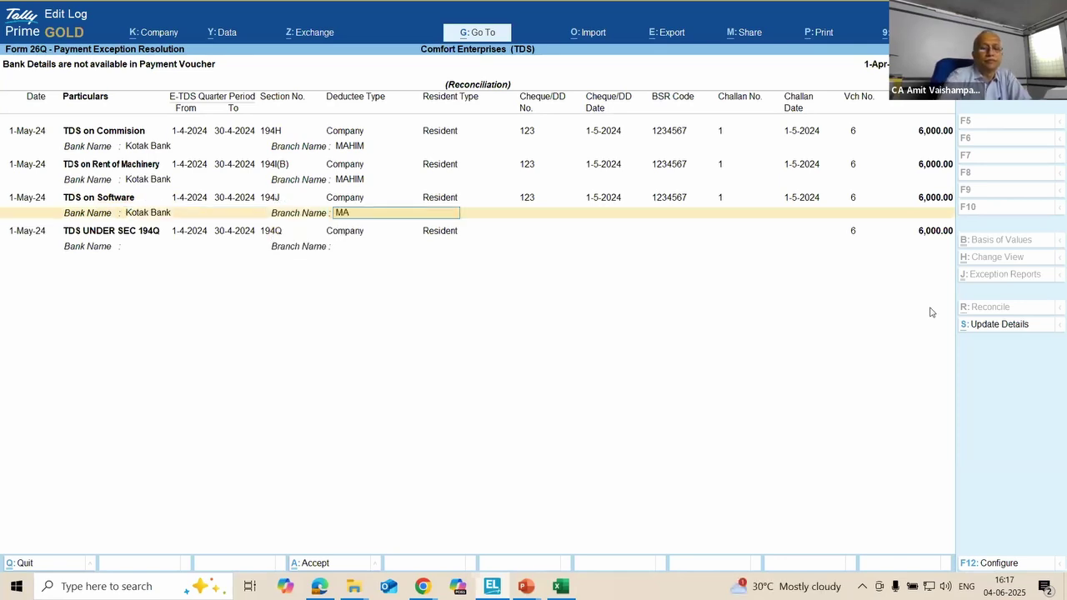
pyautogui.write('HIM')
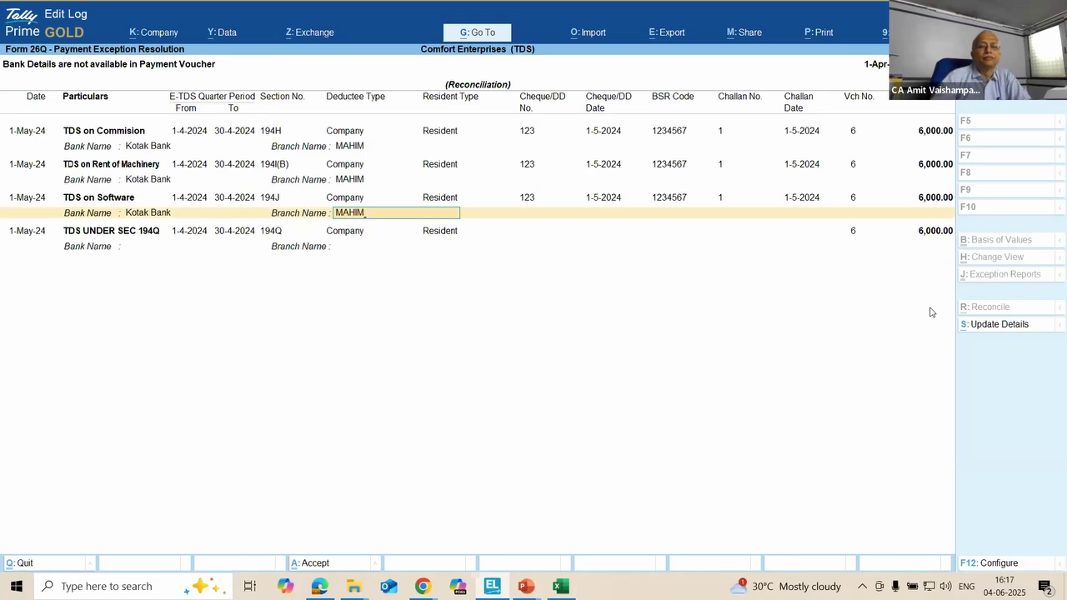
pyautogui.press('Return')
# Step: Enter cheque number 123 and cheque date 1-5-2024 for the TDS UNDER SEC 194Q payment, keeping its period
pyautogui.press('Return')
pyautogui.press('Return')
pyautogui.press('Return')
pyautogui.press('Return')
pyautogui.press('Return')
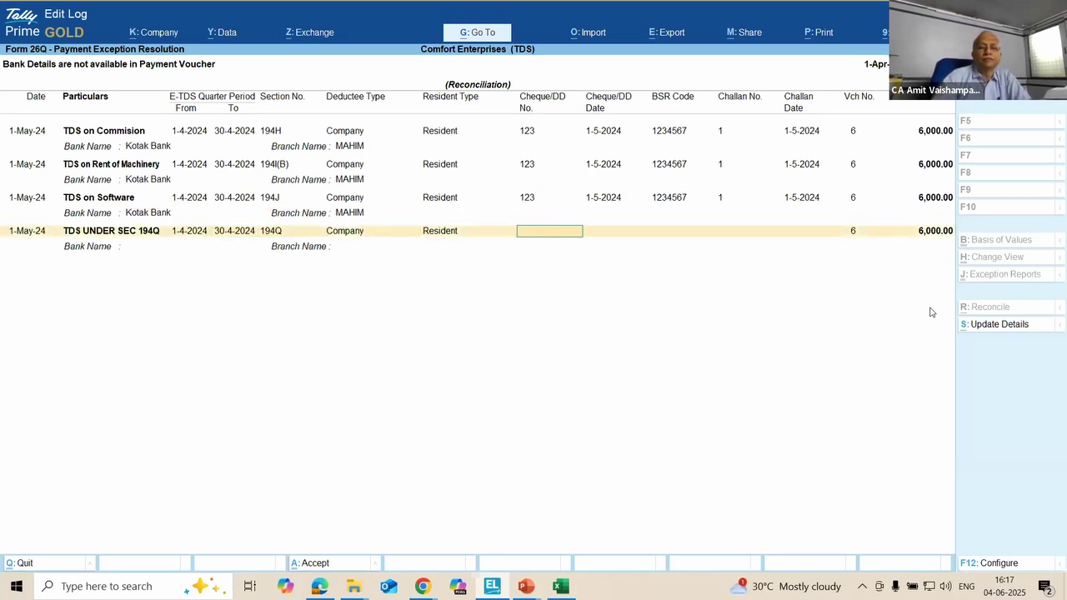
pyautogui.write('123')
pyautogui.press('Return')
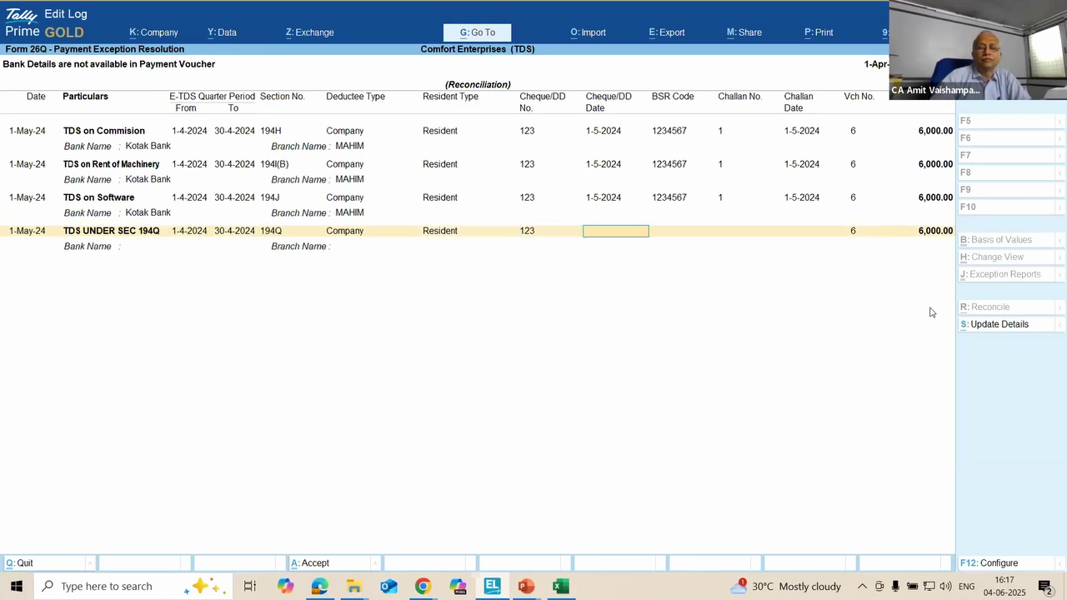
pyautogui.write('1-5')
pyautogui.press('Return')
# Step: Enter BSR code 1234567, challan number 1 and challan date 1-5-2024 for the TDS UNDER SEC 194Q payment
pyautogui.write('1234567')
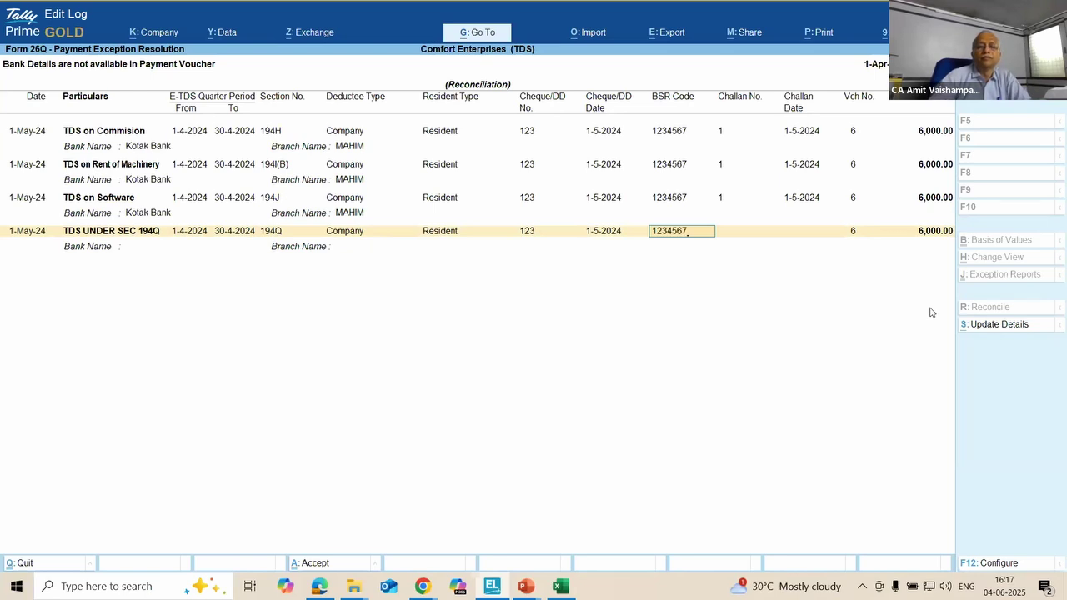
pyautogui.press('Return')
pyautogui.press('Return')
pyautogui.write('1-5')
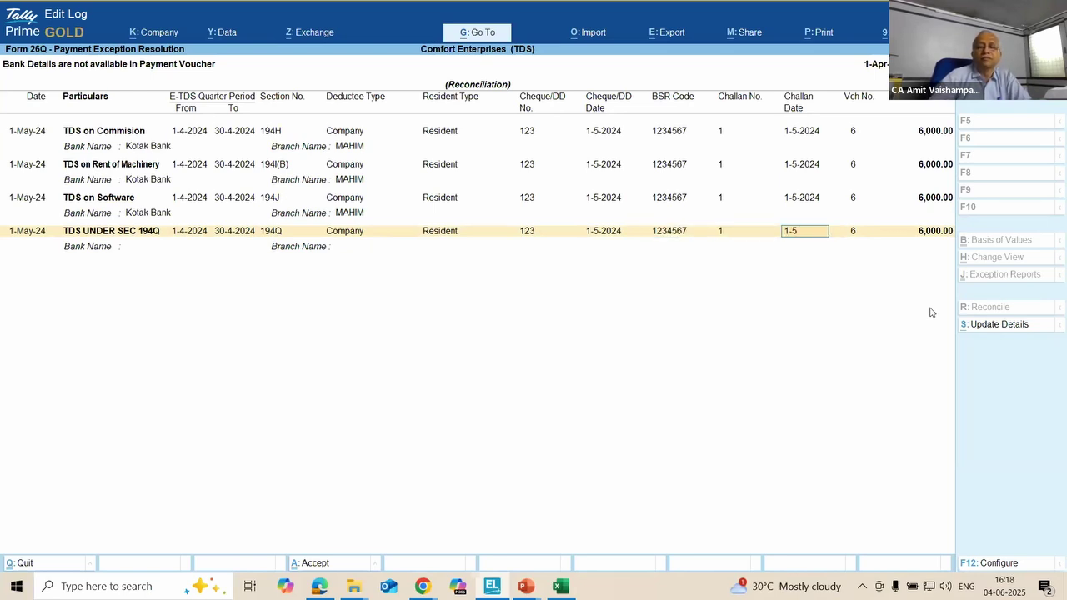
pyautogui.press('Return')
# Step: Set the TDS UNDER SEC 194Q payment's bank to Kotak Bank and branch to MAHIM, and accept the exception resolution
pyautogui.press('Down')
pyautogui.press('Return')
pyautogui.write('M')
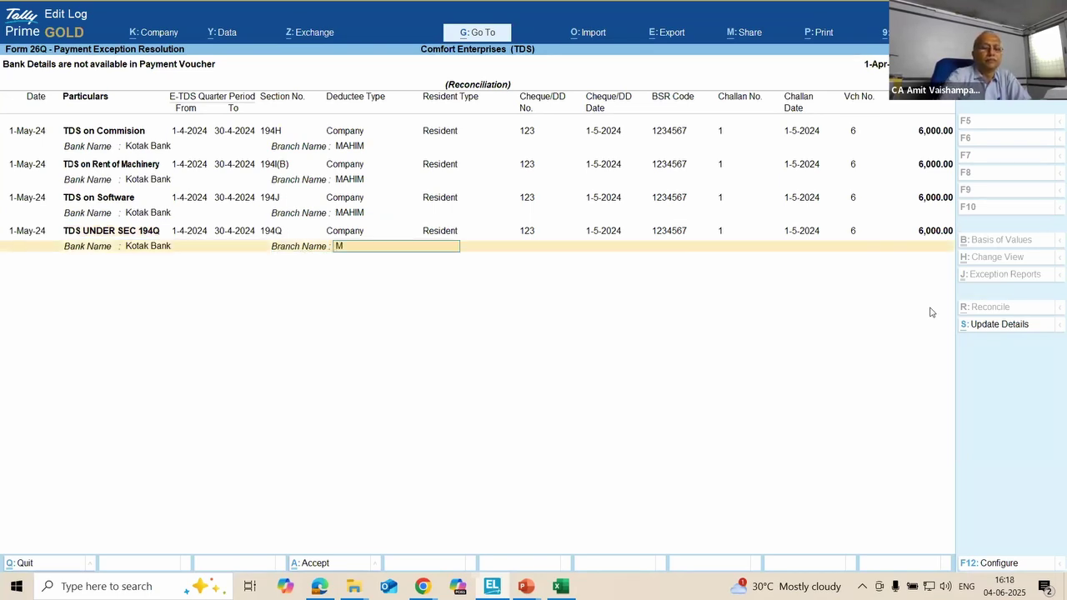
pyautogui.write('AHIM')
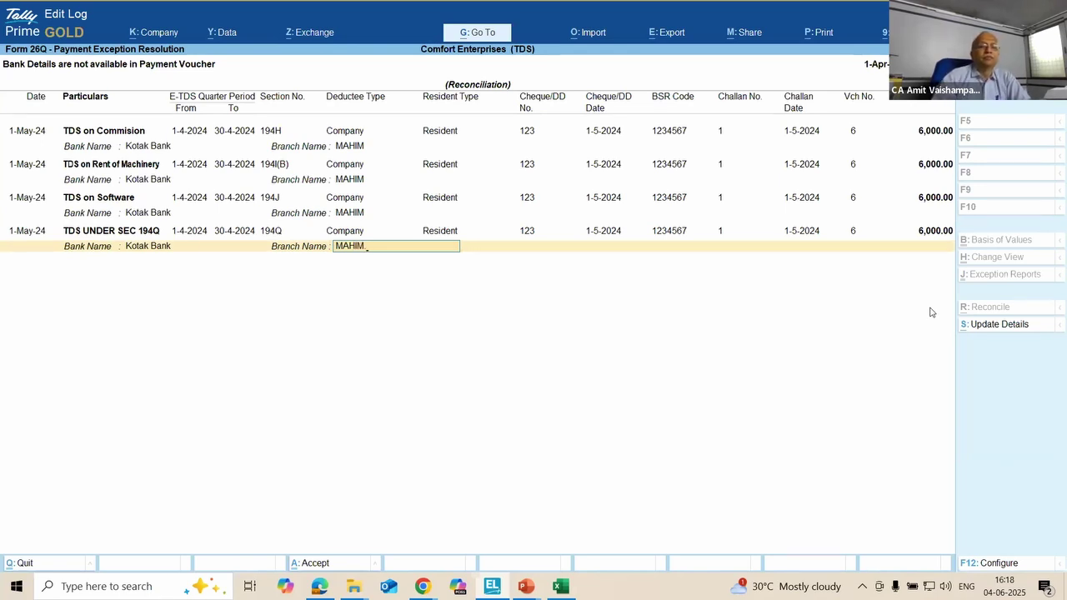
pyautogui.press('Return')
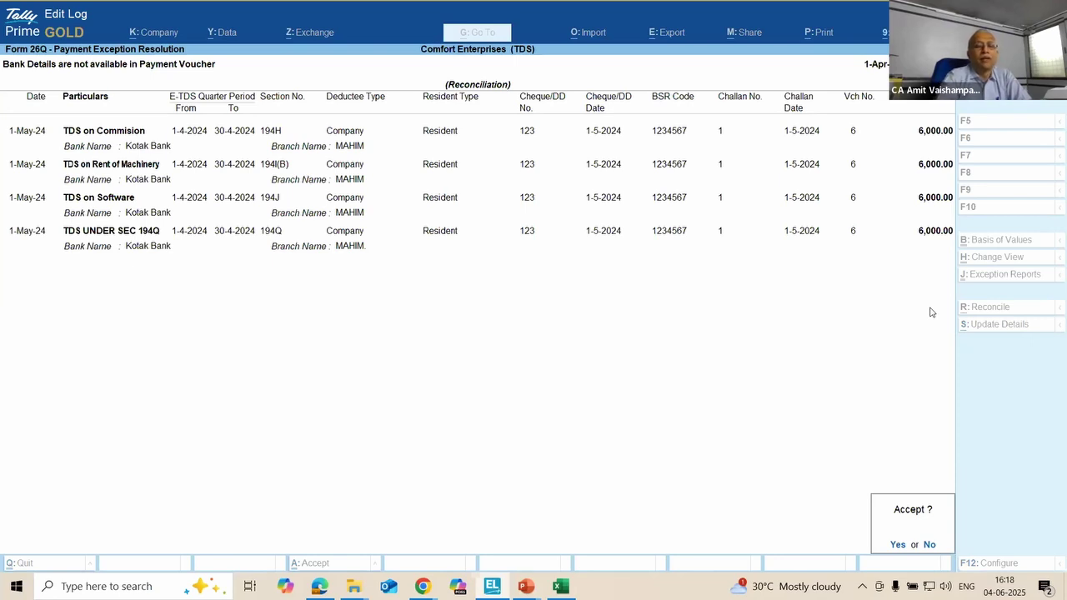
pyautogui.press('Return')
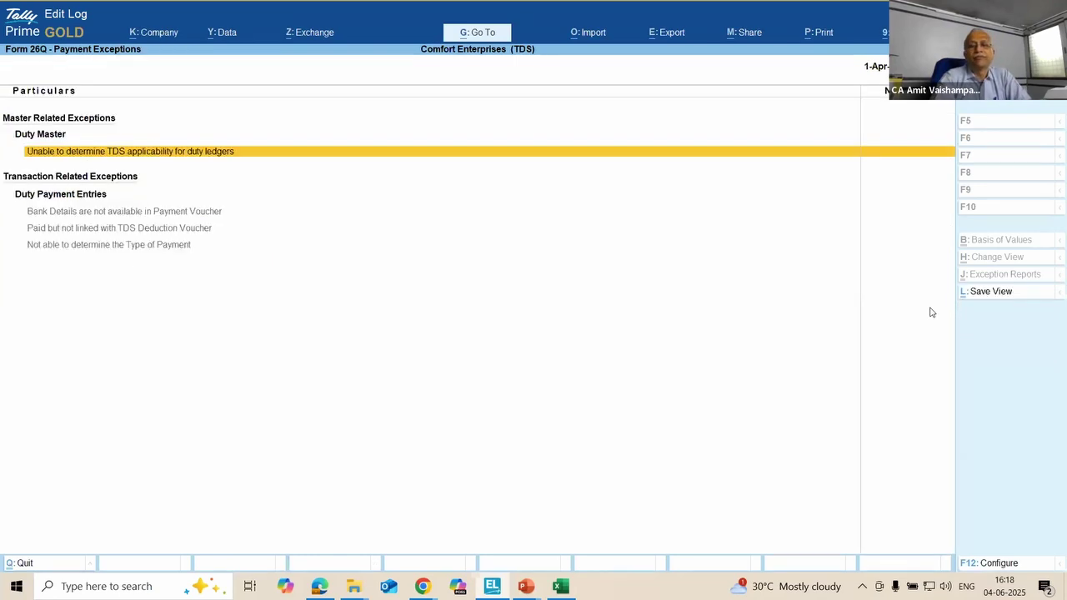
# Step: Leave the payment exceptions and reopen Form 26Q from the TDS reports
pyautogui.press('Escape')
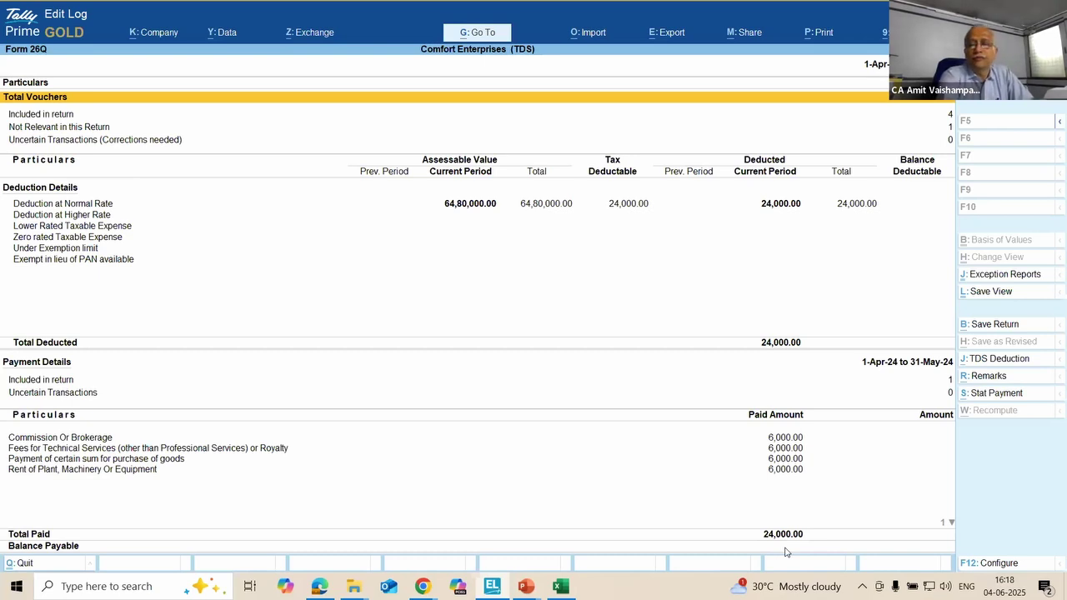
pyautogui.press('Escape')
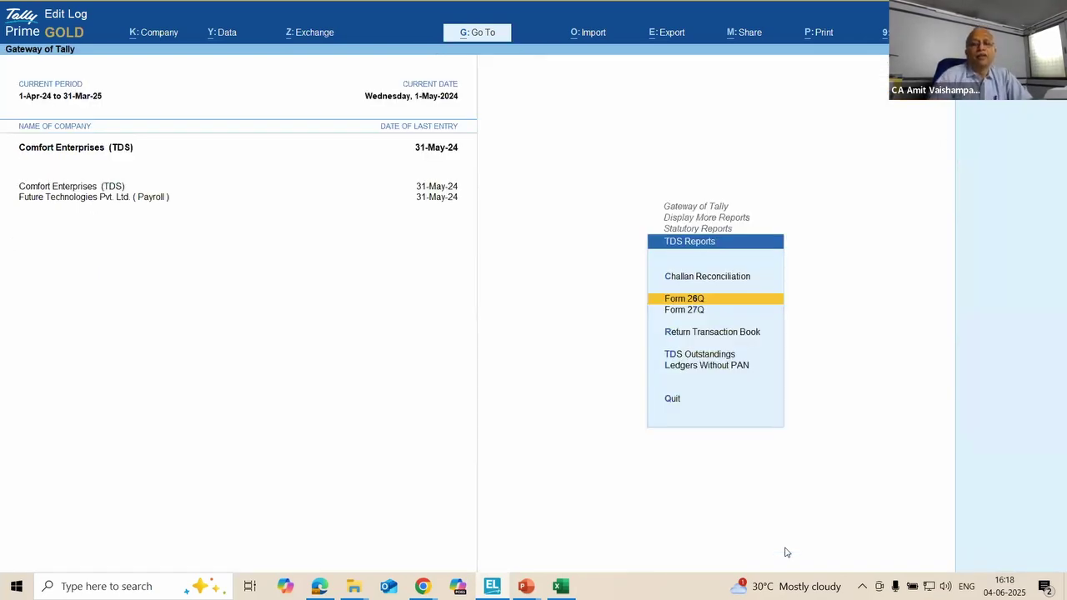
pyautogui.press('Return')
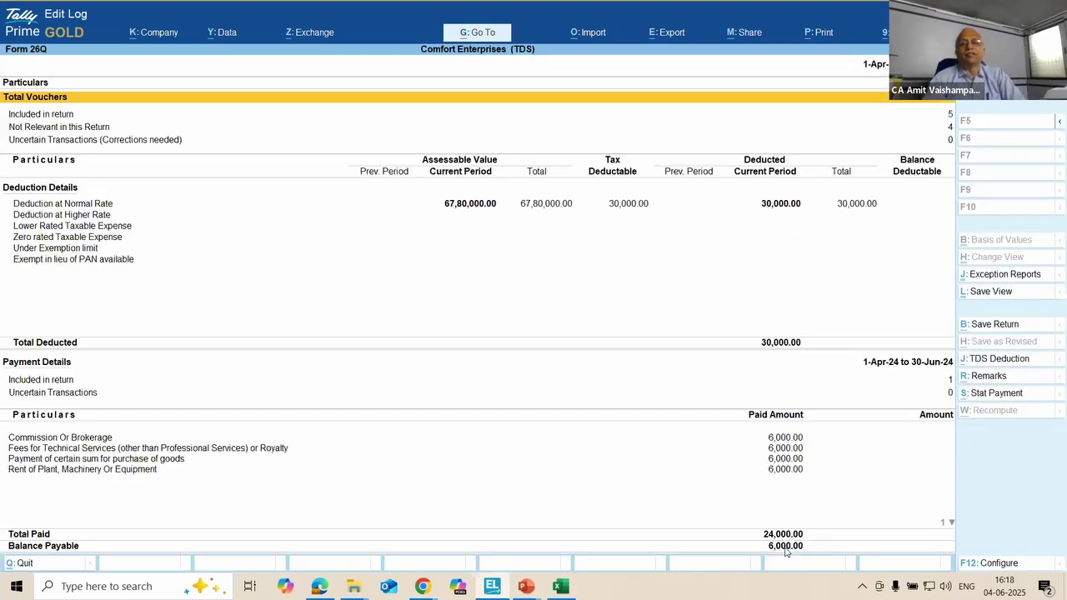
# Step: Set the Form 26Q report period from 1-4-2024 to 30-6-2024
pyautogui.press('F2')
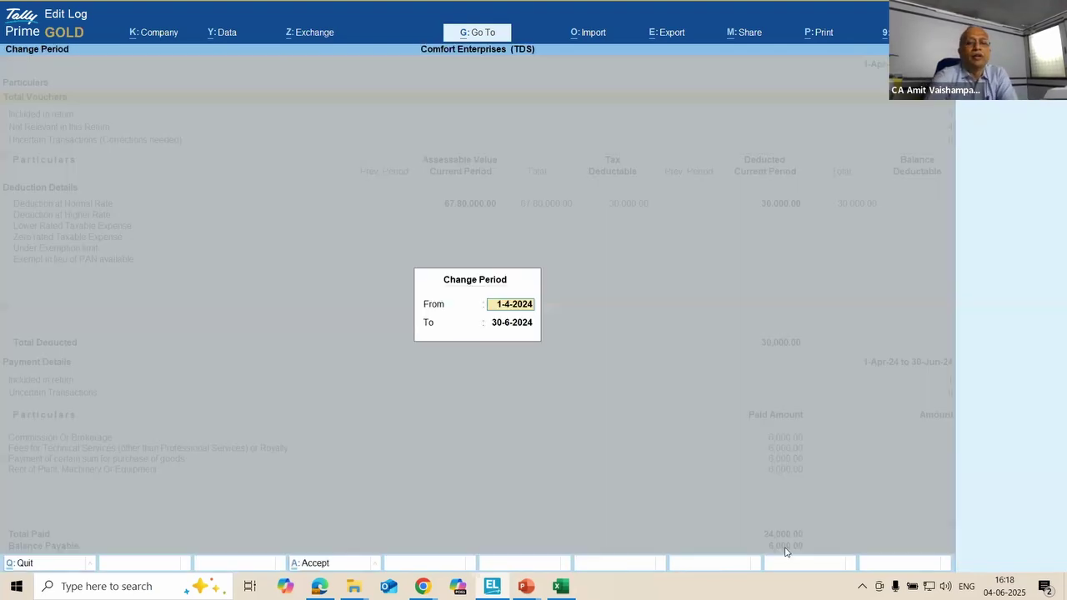
pyautogui.press('Return')
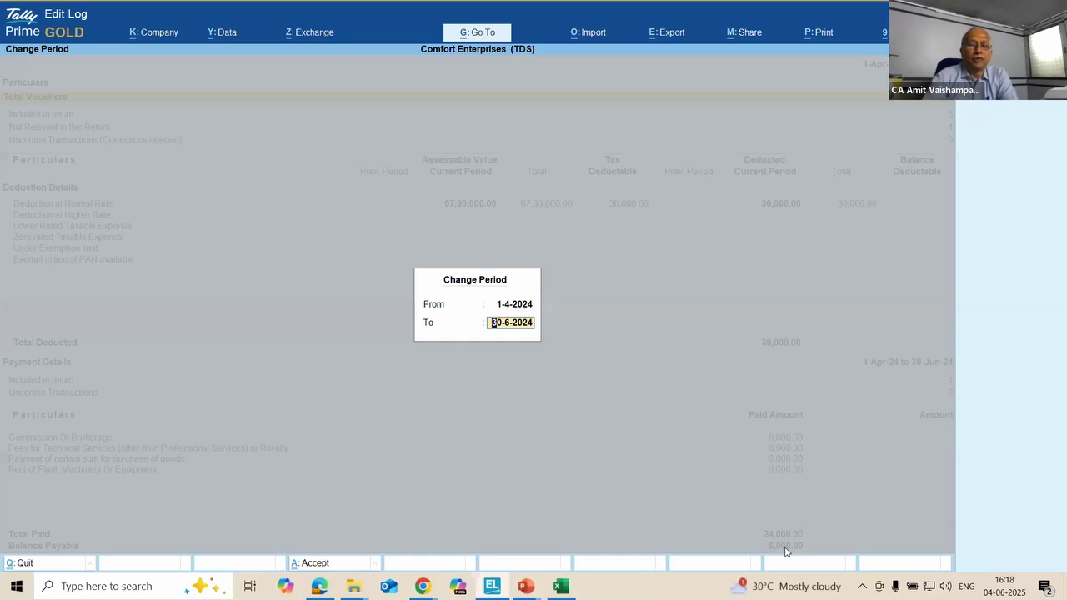
pyautogui.press('BackSpace')
pyautogui.write('30')
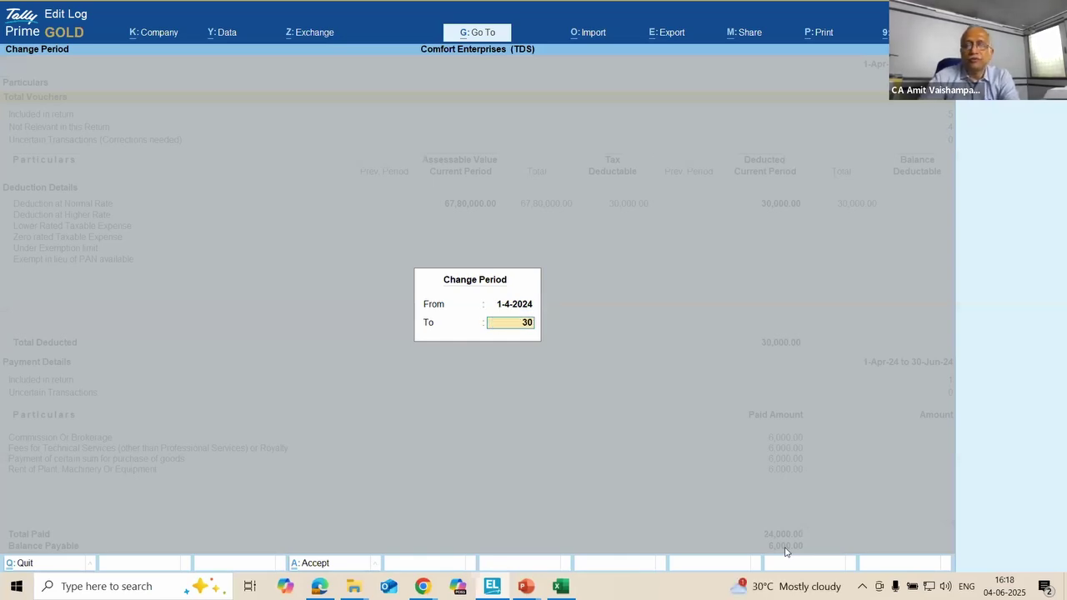
pyautogui.write('-6')
pyautogui.press('Return')
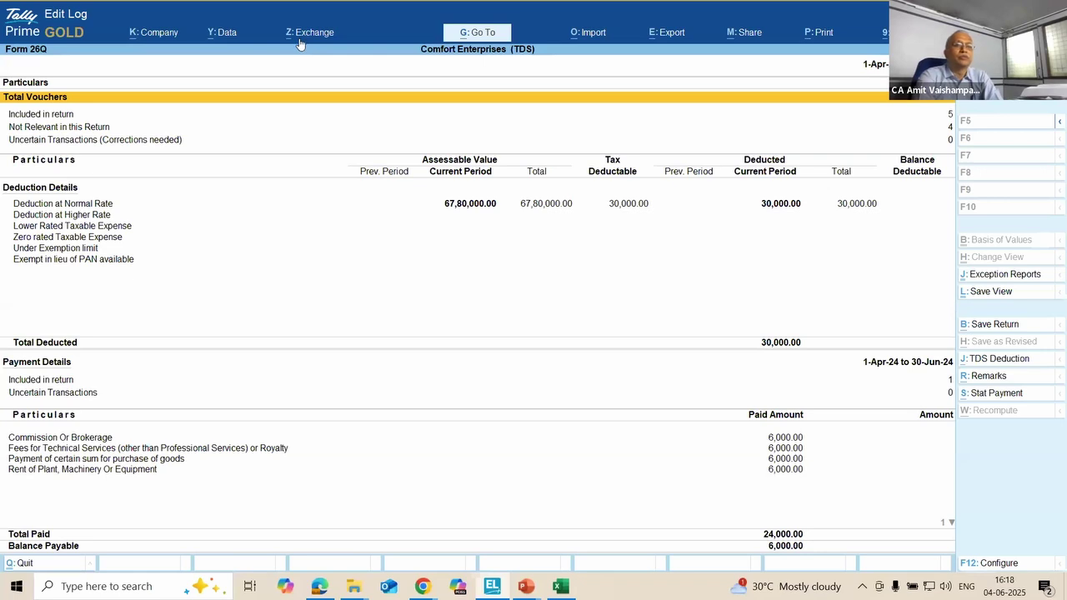
# Step: Check the export options for Form 26Q and go through its deduction and payment details
pyautogui.click(672, 38)
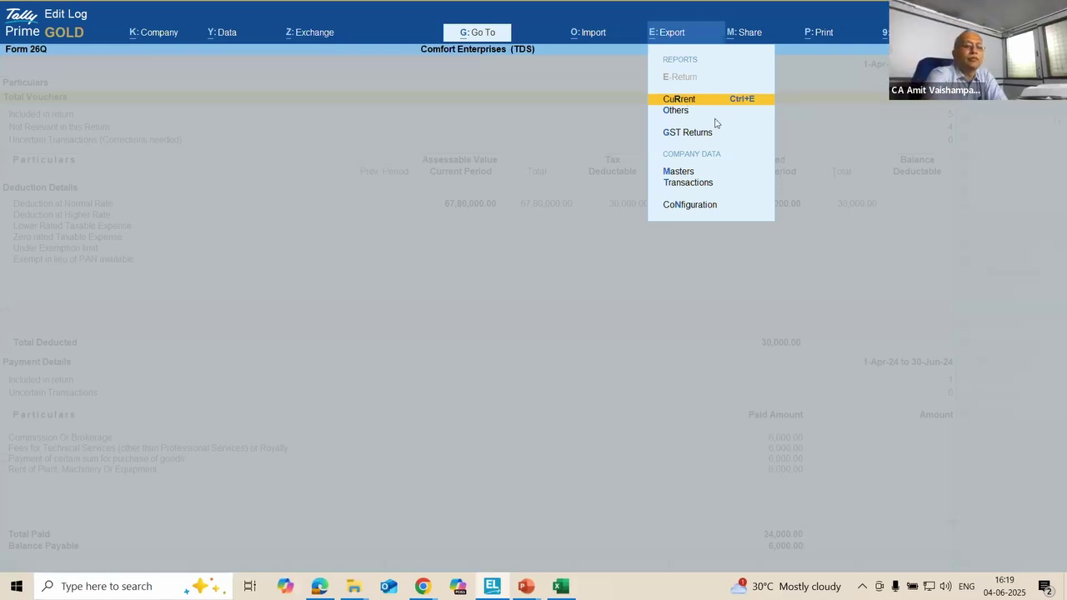
pyautogui.press('Escape')
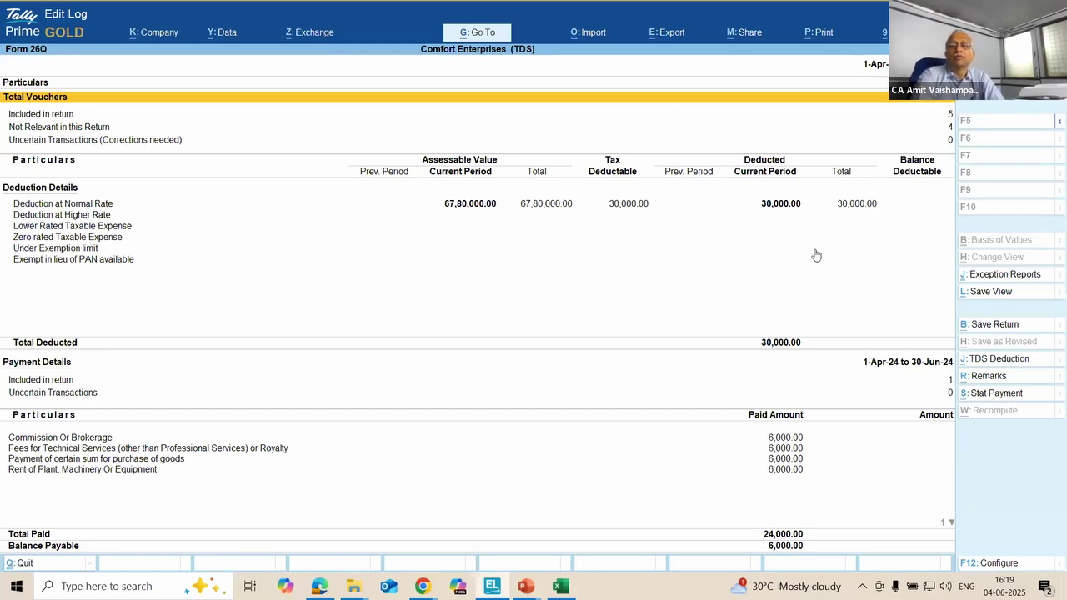
pyautogui.press('Down')
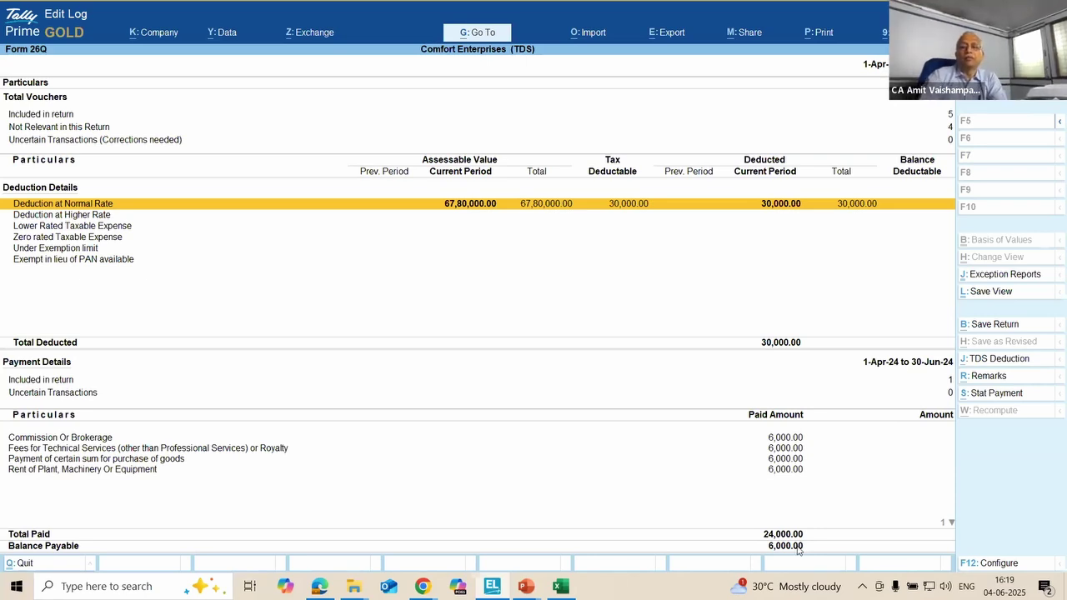
pyautogui.press('Down')
pyautogui.press('Down')
pyautogui.press('Down')
pyautogui.press('Down')
pyautogui.press('Down')
pyautogui.press('Down')
pyautogui.press('Down')
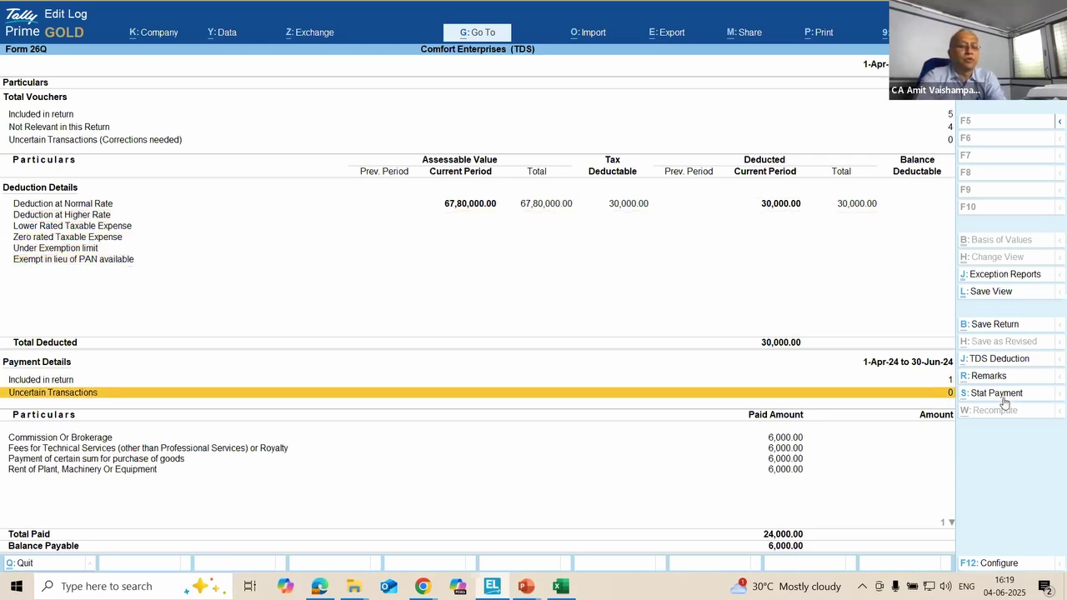
# Step: Set the Form 26Q report period from 1-4-2024 to 30-4-2024
pyautogui.hotkey('alt', 'F2')
pyautogui.press('Return')
pyautogui.write('30-4')
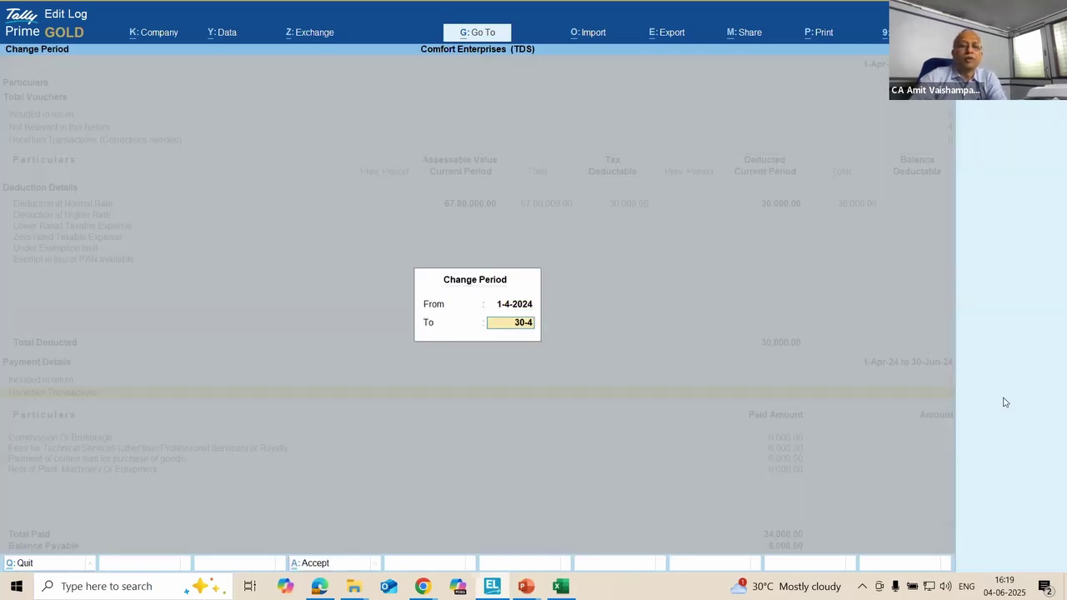
pyautogui.press('Return')
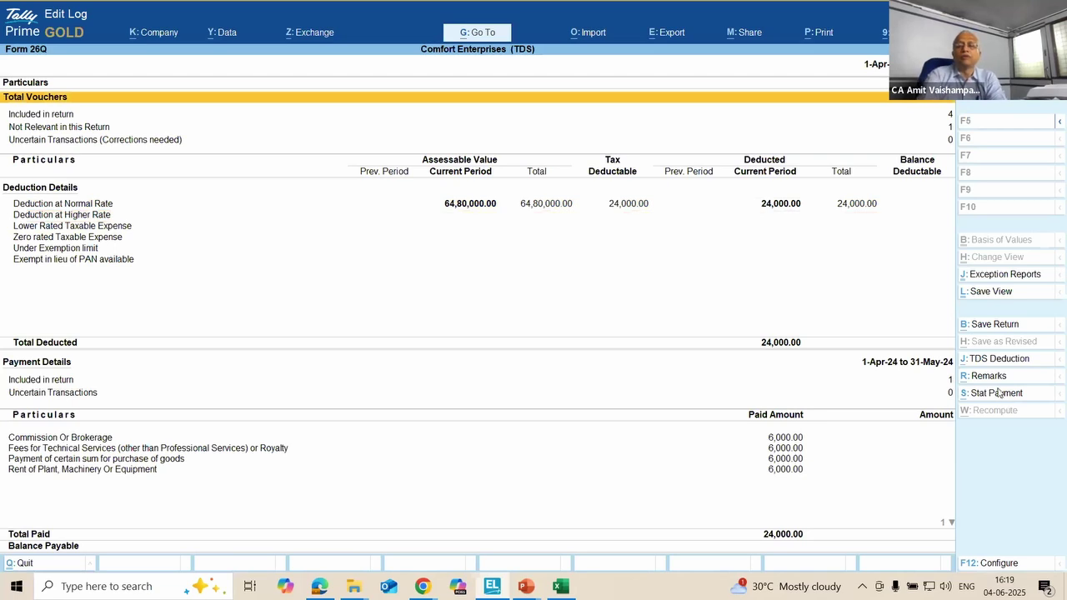
# Step: Check the export options for Form 26Q and extend the report period to 30-6
pyautogui.click(674, 34)
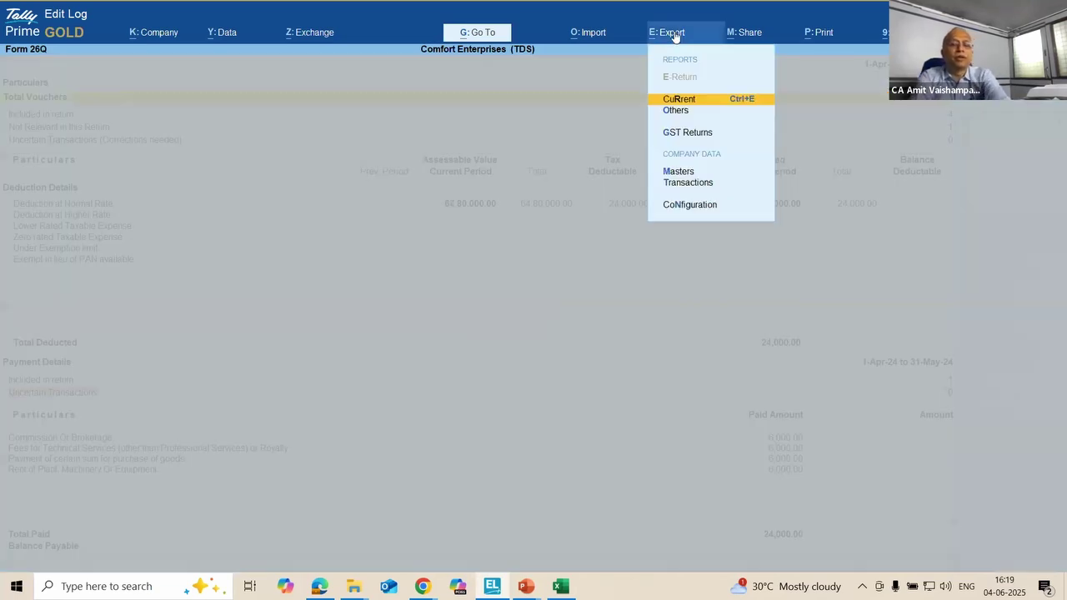
pyautogui.click(674, 35)
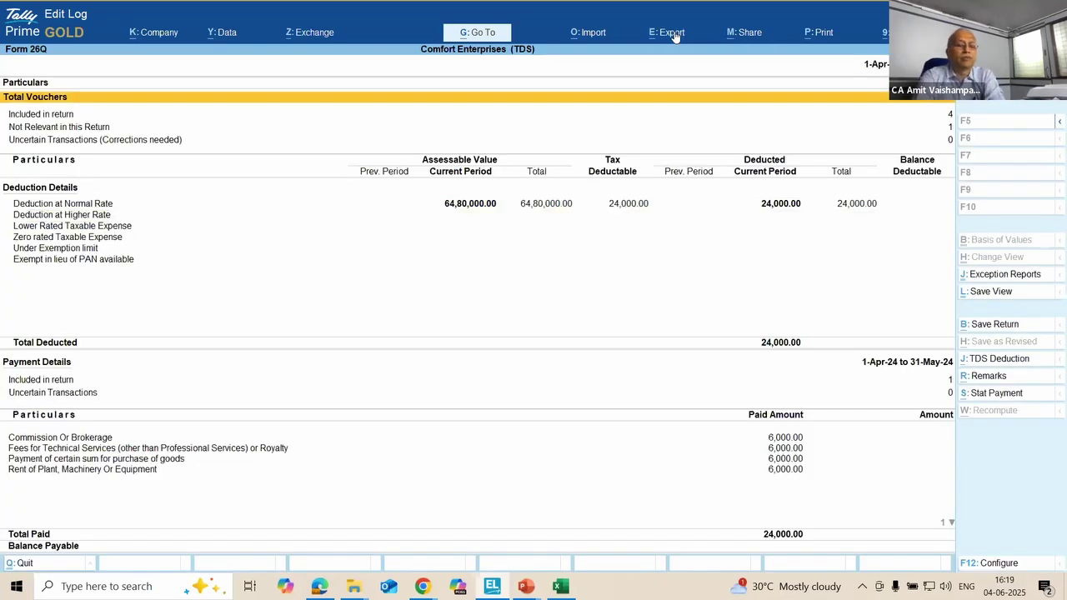
pyautogui.press('F2')
pyautogui.press('Return')
pyautogui.write('30-6')
pyautogui.press('Return')
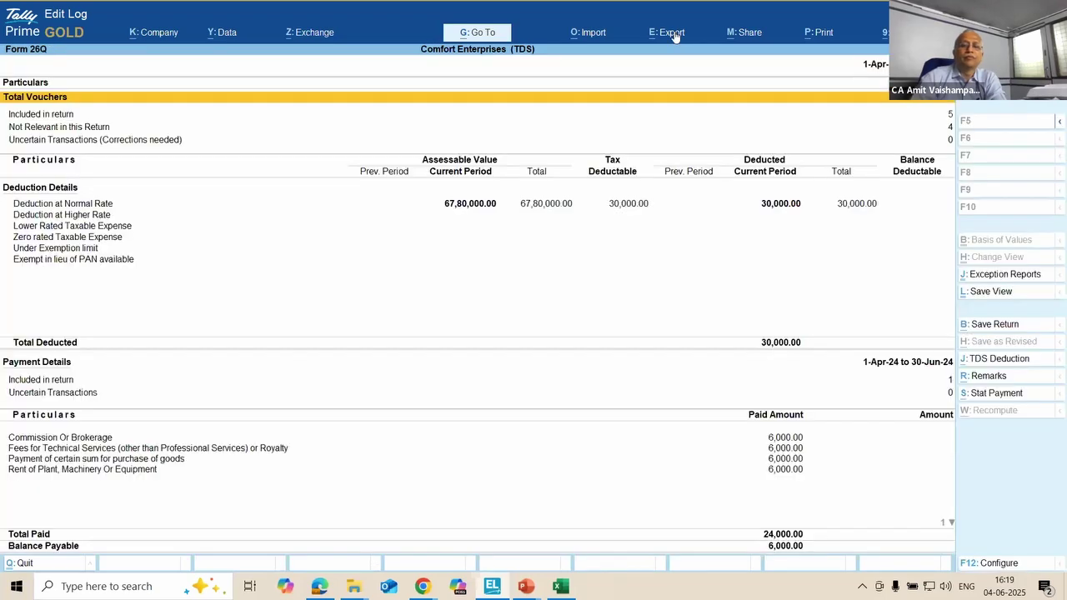
# Step: Start a statutory payment from Form 26Q with tax type TDS and a period ending 30-6
pyautogui.click(992, 394)
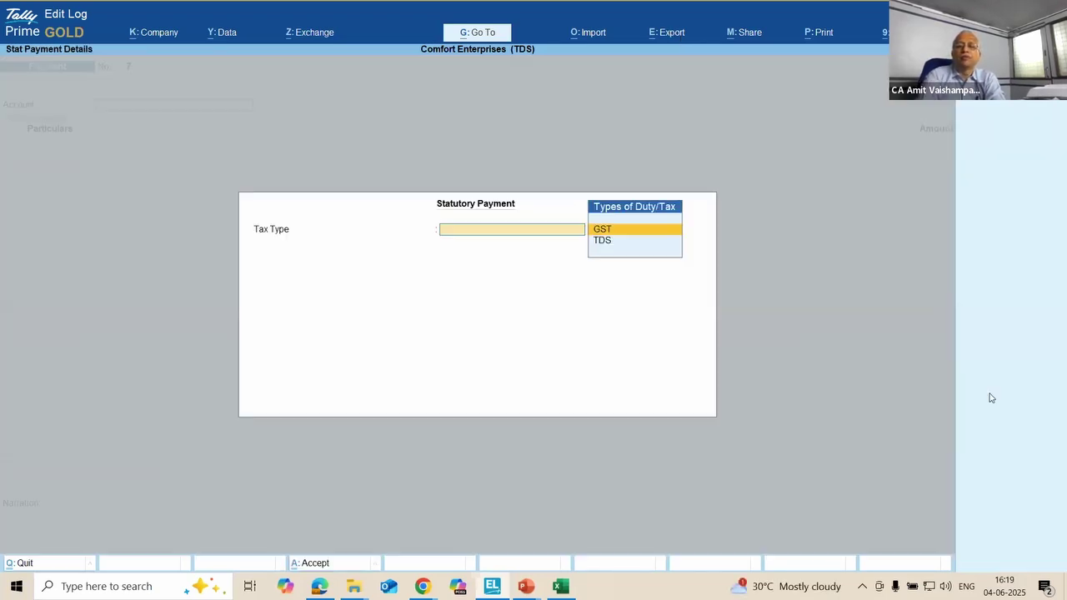
pyautogui.press('Down')
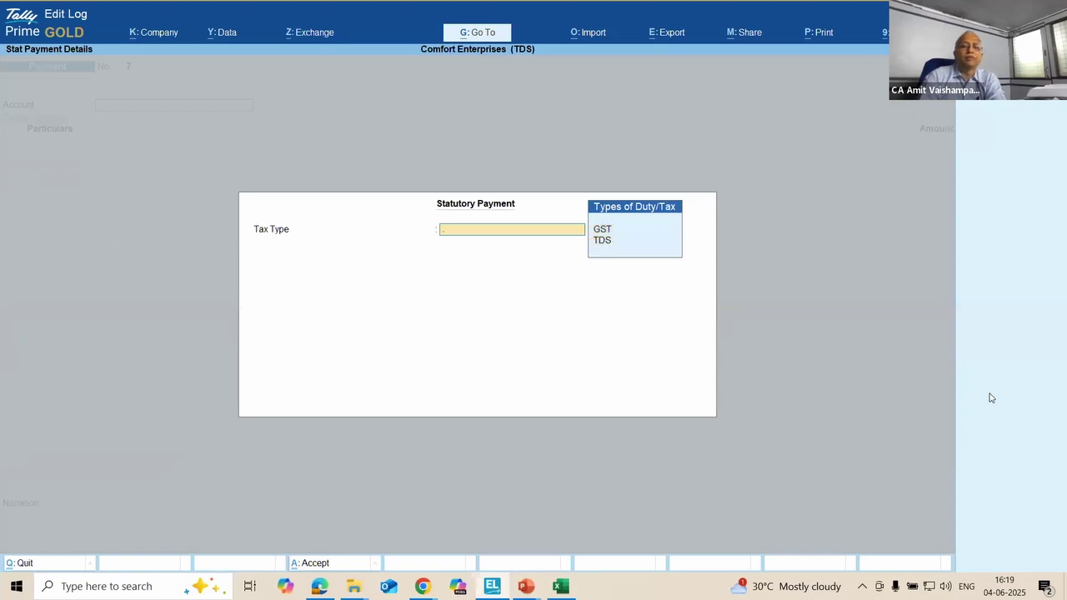
pyautogui.press('Up')
pyautogui.press('Down')
pyautogui.press('Return')
pyautogui.press('Return')
pyautogui.press('BackSpace')
pyautogui.write('30-6')
pyautogui.press('Return')
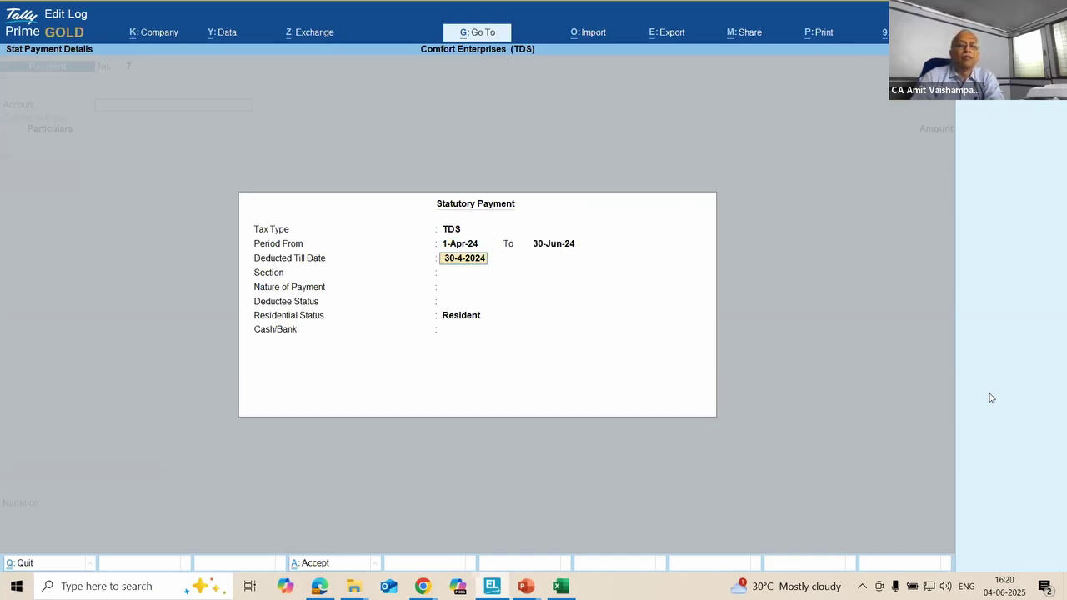
# Step: Try 30-6-2024 and 1-7-2024 as the statutory payment's deducted-till date, and abandon the payment voucher
pyautogui.write('30-6')
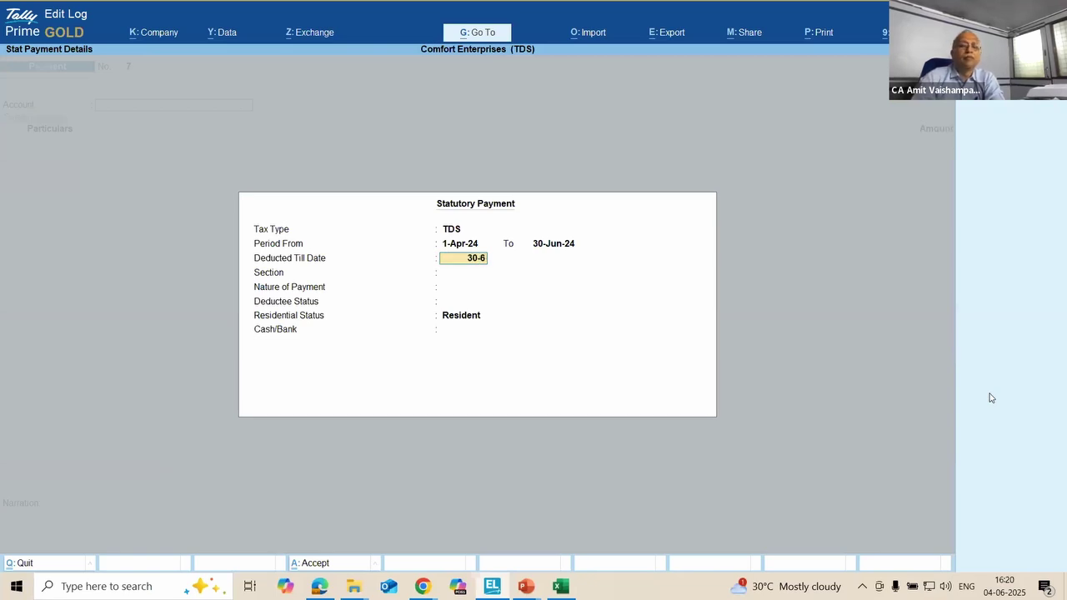
pyautogui.press('Return')
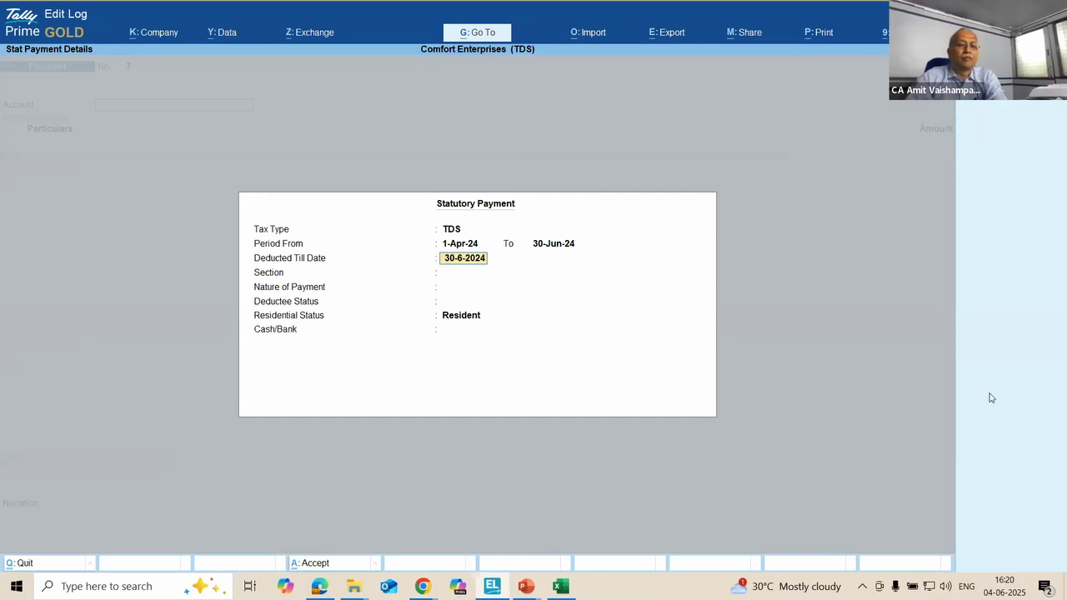
pyautogui.write('1-')
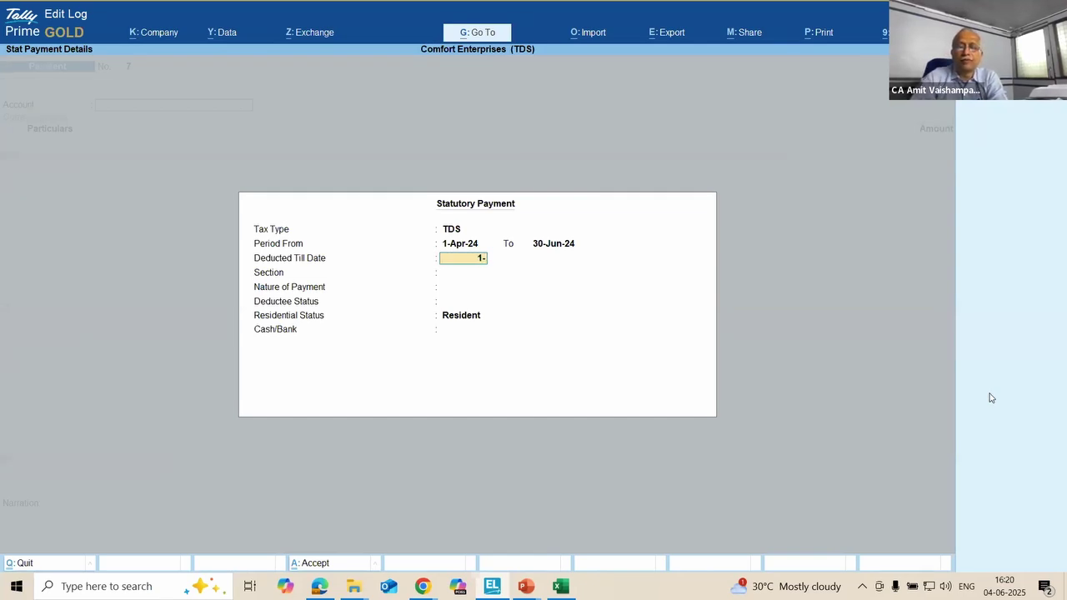
pyautogui.write('7')
pyautogui.press('Return')
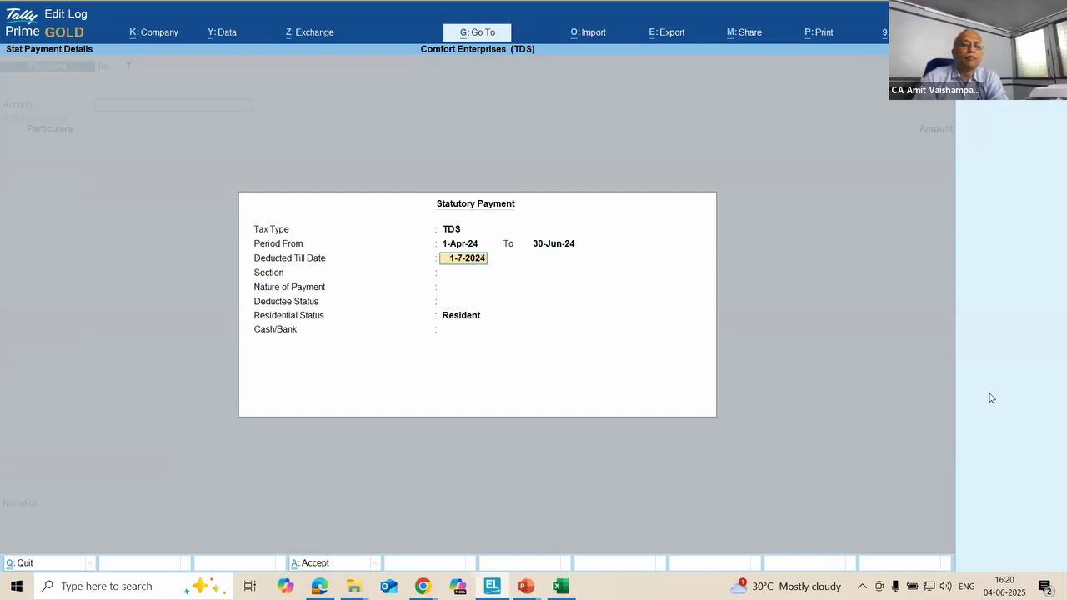
pyautogui.press('BackSpace')
pyautogui.press('Return')
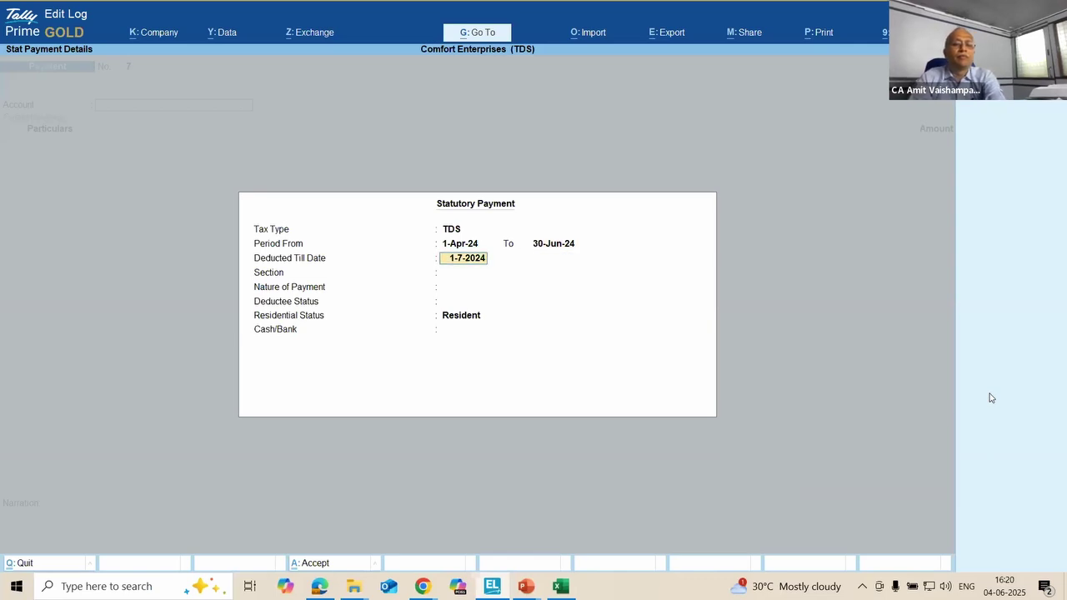
pyautogui.press('Escape')
pyautogui.press('Escape')
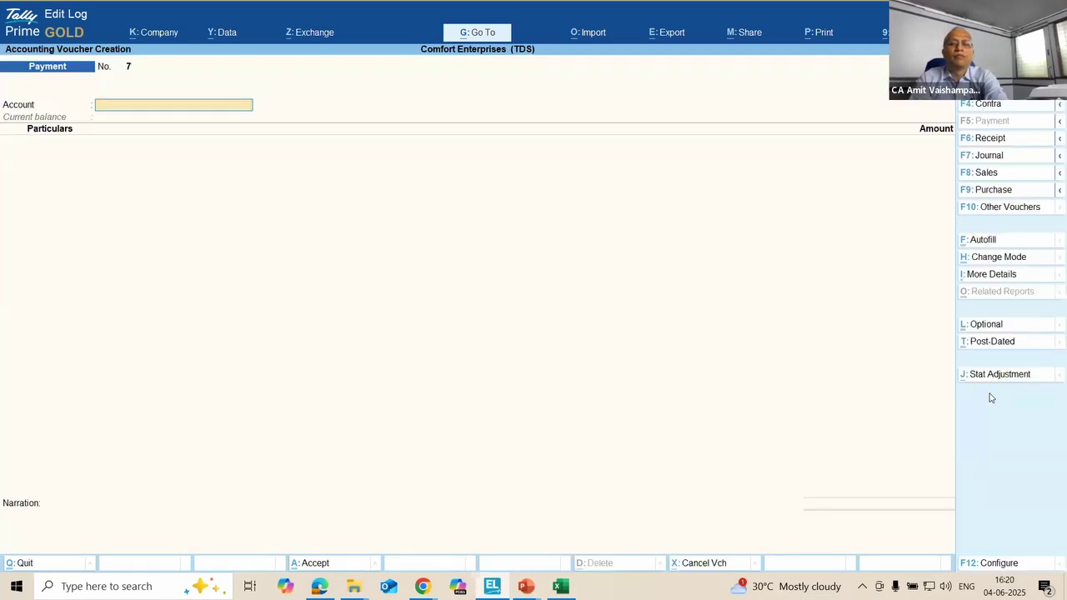
pyautogui.press('Escape')
pyautogui.press('Return')
# Step: Try the TDS statutory payment again for 1-Apr-24 to 30-Apr-24, deducted till 30-4-2024, and return to Form 26Q
pyautogui.click(990, 395)
pyautogui.press('Down')
pyautogui.press('Return')
pyautogui.press('Return')
pyautogui.press('Return')
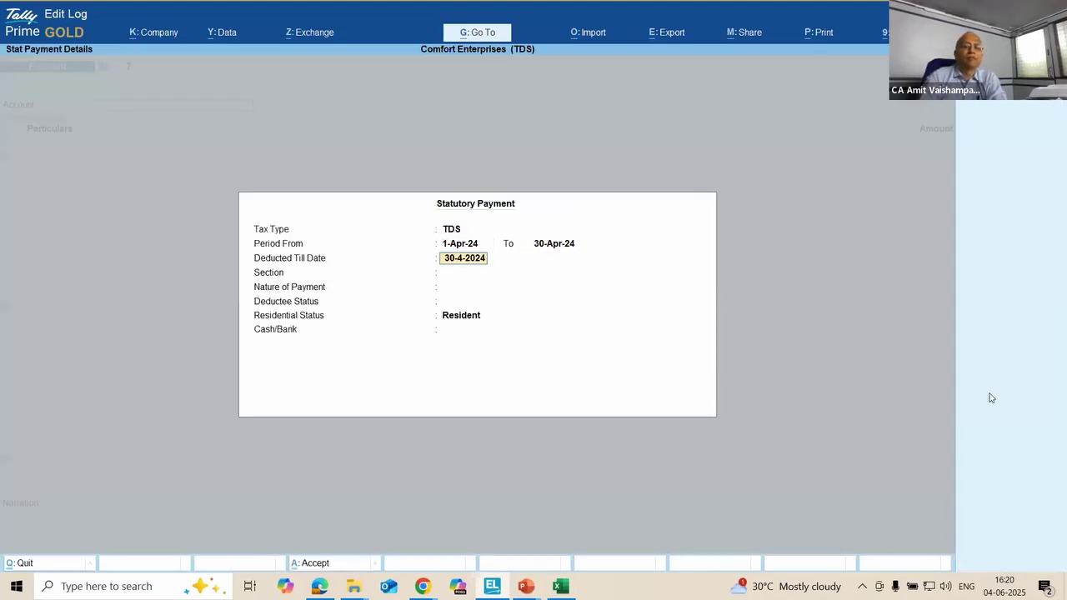
pyautogui.press('Return')
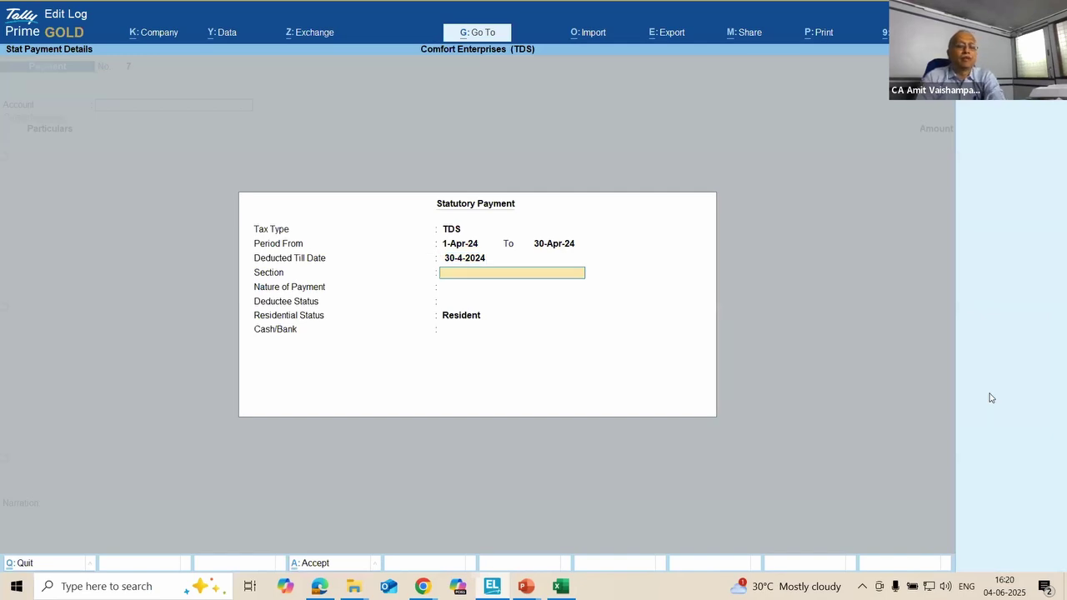
pyautogui.press('Escape')
pyautogui.press('Escape')
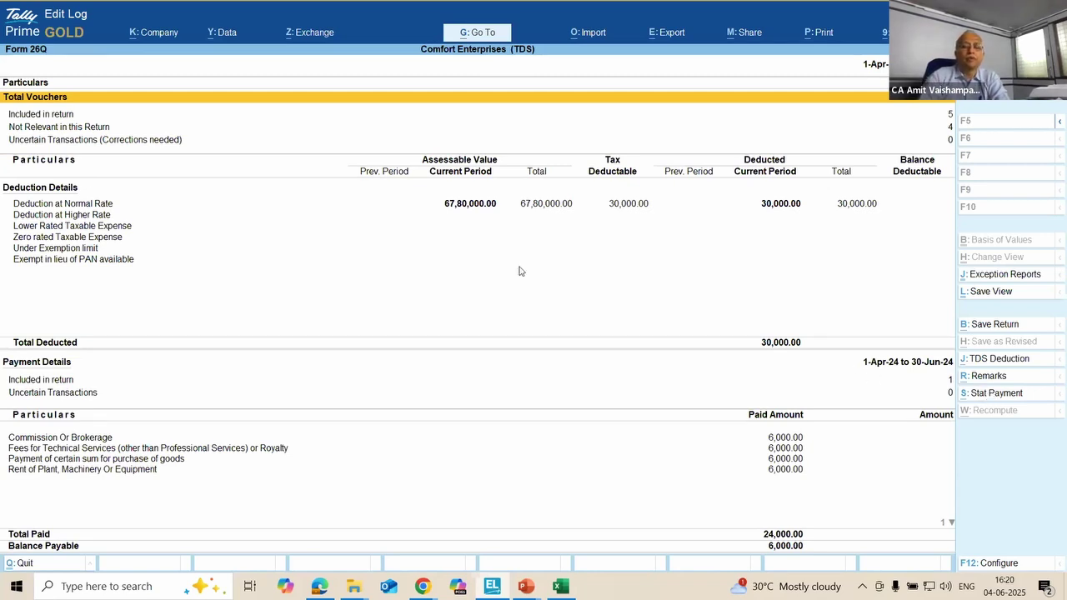
# Step: Examine the party-wise deductions at normal rate in Form 26Q, including the nature of payment for Supplier Under 194Q
pyautogui.press('Down')
pyautogui.press('Down')
pyautogui.press('Down')
pyautogui.press('Down')
pyautogui.press('Down')
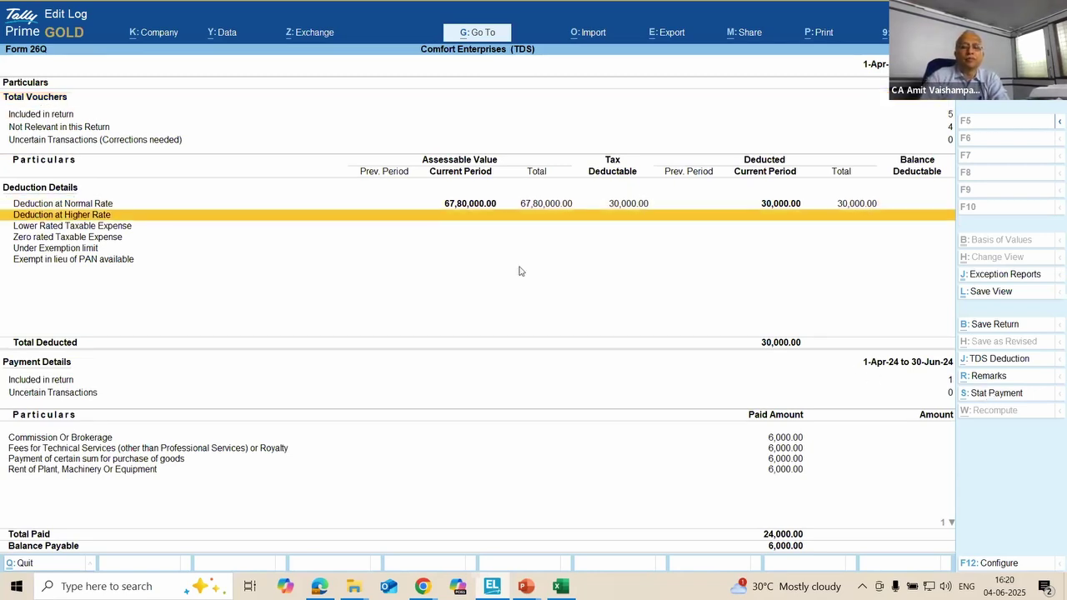
pyautogui.press('Up')
pyautogui.press('Return')
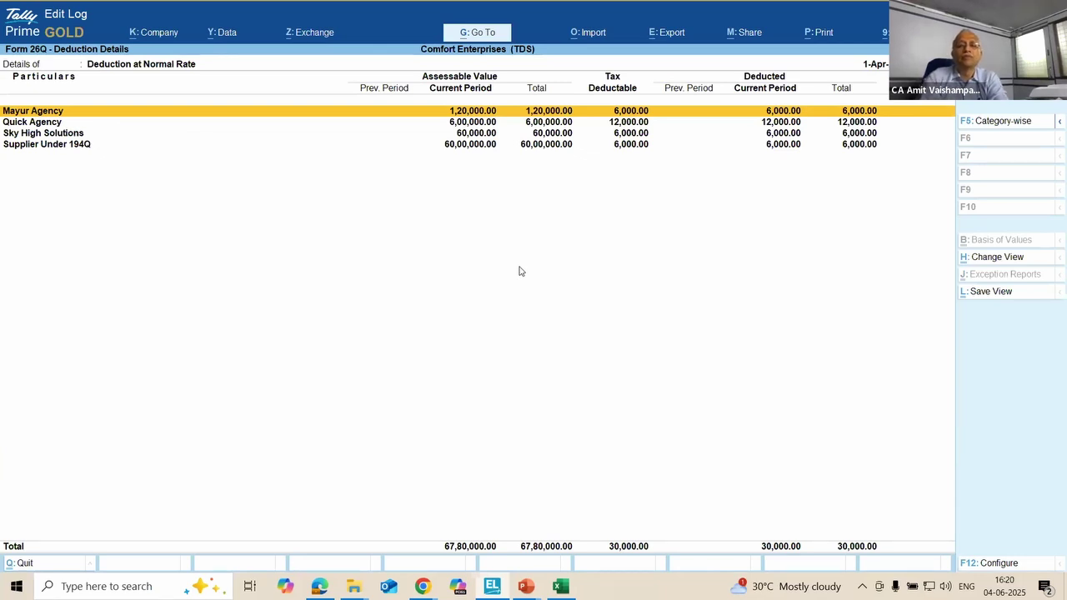
pyautogui.press('Down')
pyautogui.press('Down')
pyautogui.press('Down')
pyautogui.press('Return')
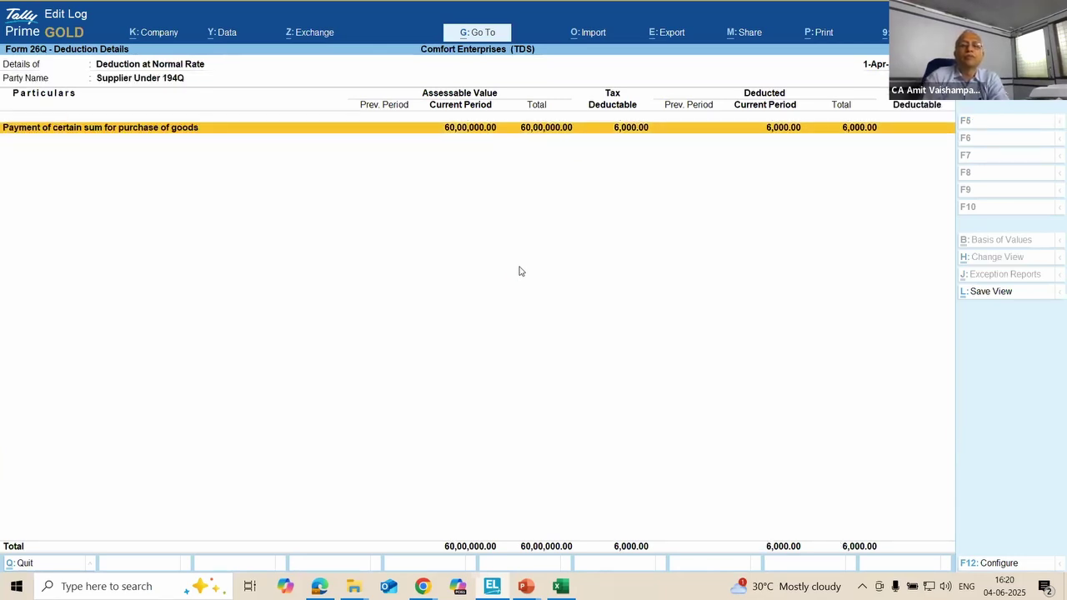
pyautogui.press('Escape')
pyautogui.press('Escape')
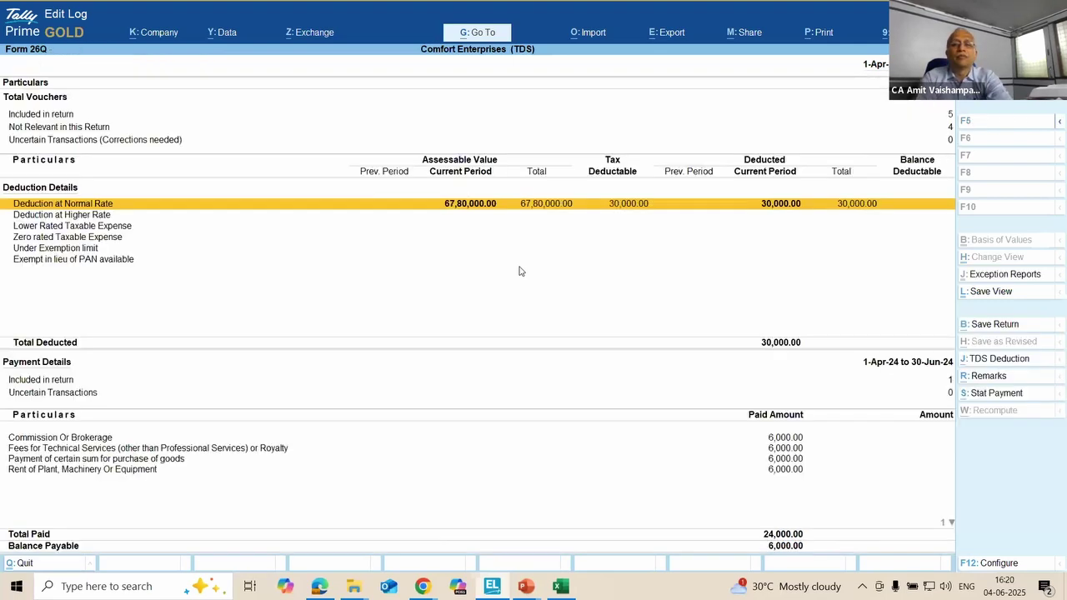
# Step: Leave Form 26Q and open the Day Book with blank From and To dates to list the whole period's vouchers
pyautogui.press('Escape')
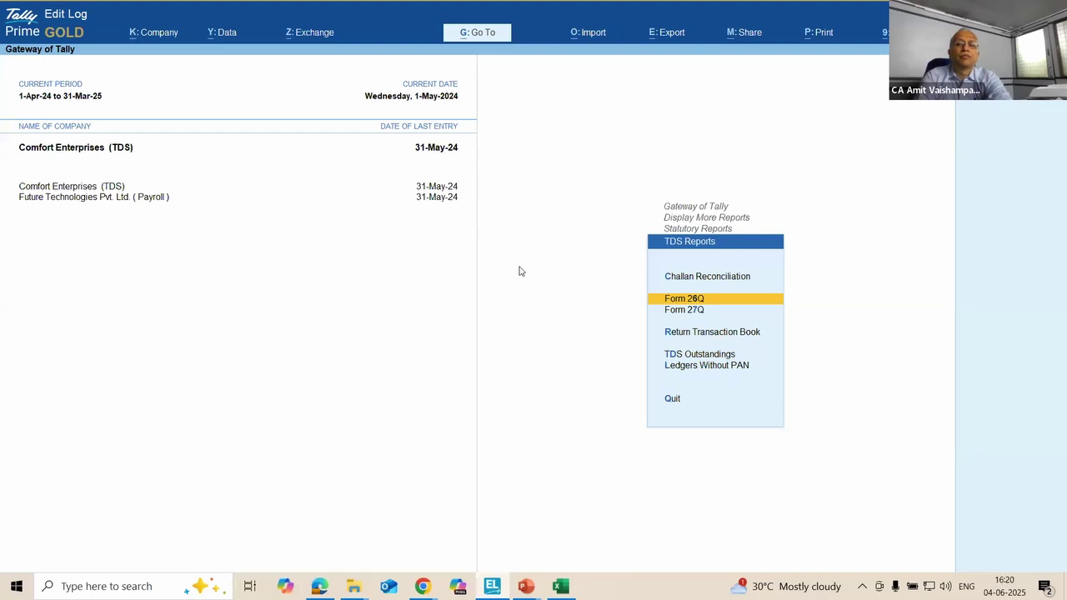
pyautogui.press('Escape')
pyautogui.press('Escape')
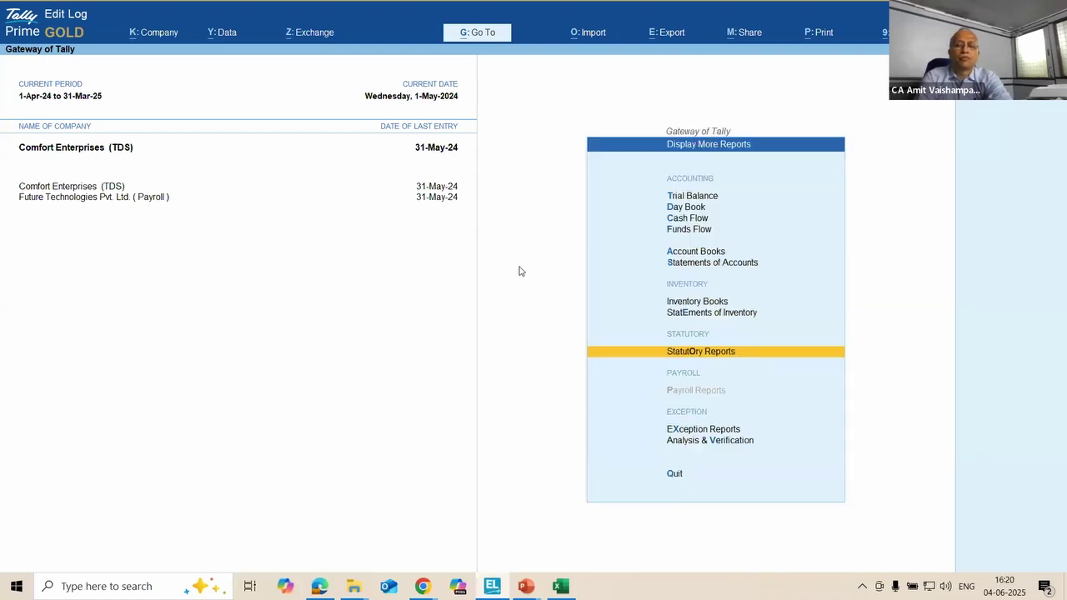
pyautogui.press('Up')
pyautogui.press('Up')
pyautogui.press('Up')
pyautogui.press('Up')
pyautogui.press('Up')
pyautogui.press('Up')
pyautogui.press('Up')
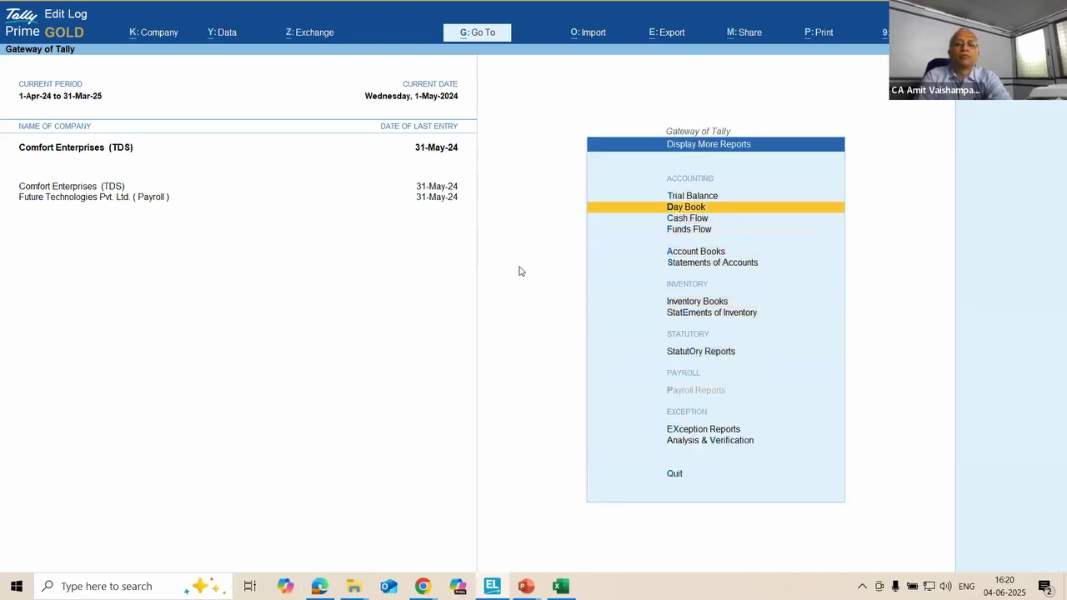
pyautogui.press('Return')
pyautogui.hotkey('alt', 'F2')
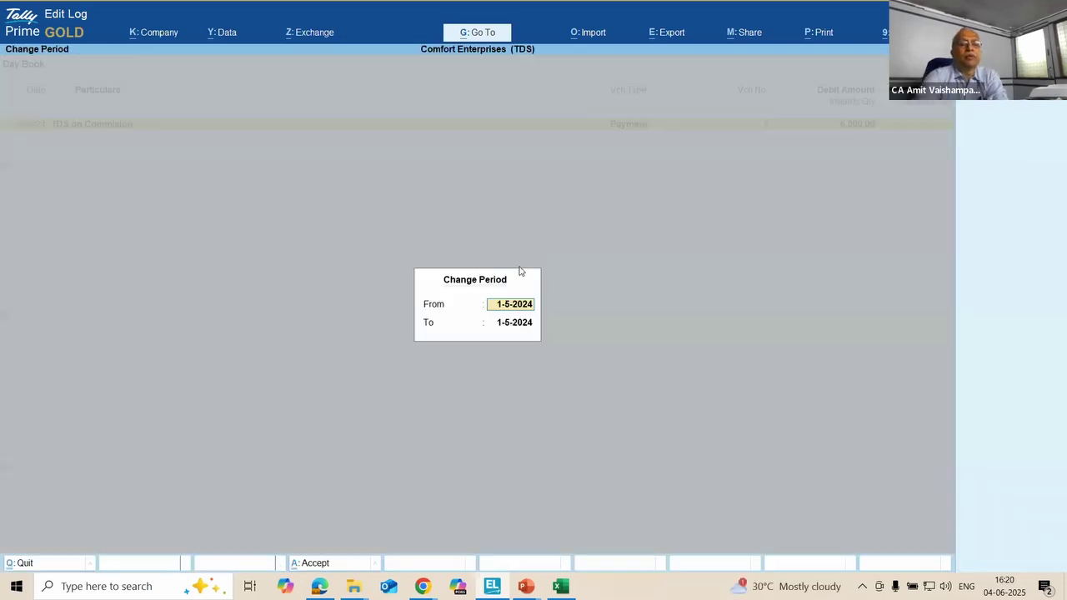
pyautogui.press('space')
pyautogui.press('Return')
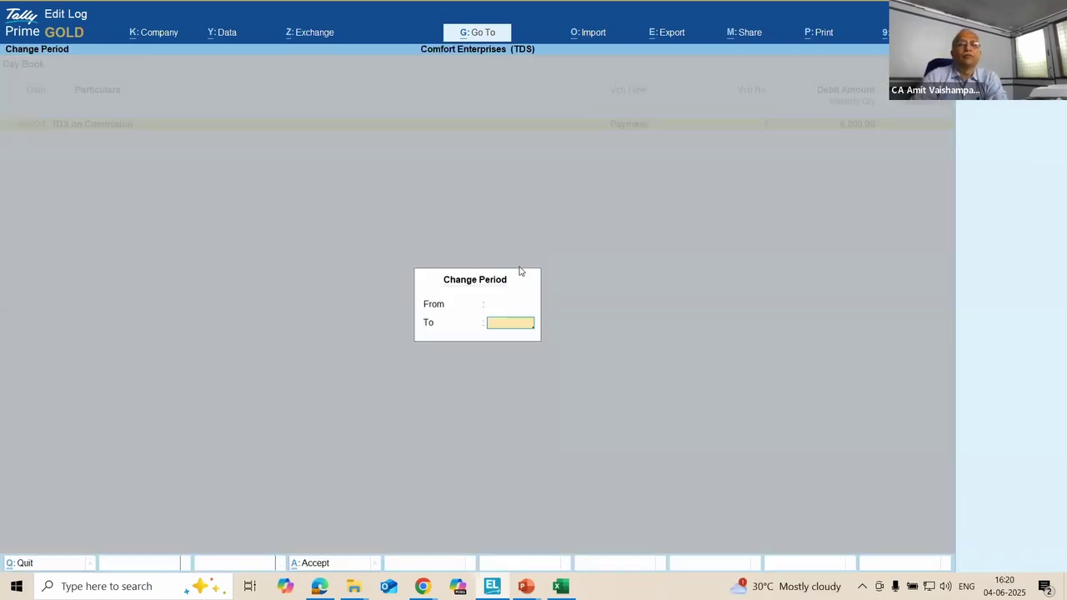
pyautogui.press('Return')
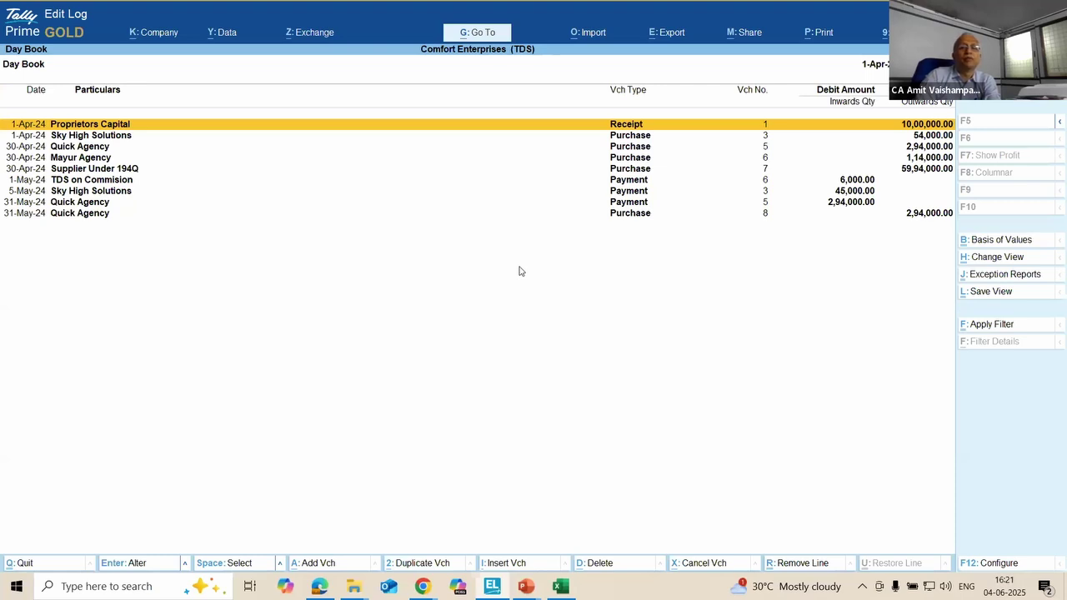
# Step: Open the Quick Agency purchase voucher dated 31-May-24 from the Day Book for alteration
pyautogui.press('Down')
pyautogui.press('Down')
pyautogui.press('Down')
pyautogui.press('Down')
pyautogui.press('Down')
pyautogui.press('Down')
pyautogui.press('Down')
pyautogui.press('Down')
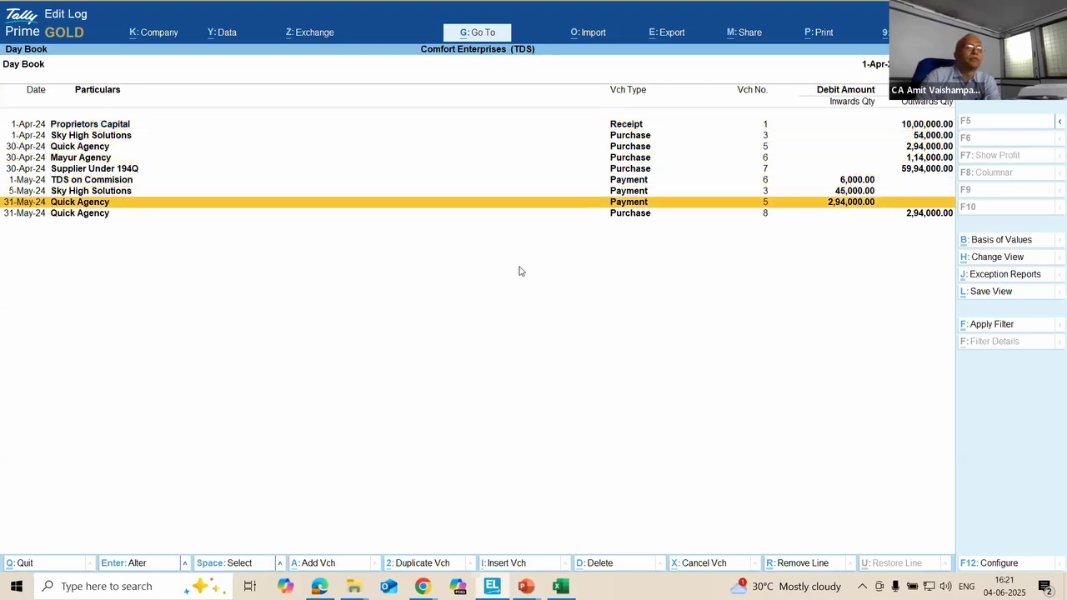
pyautogui.press('Return')
pyautogui.press('ctrl')
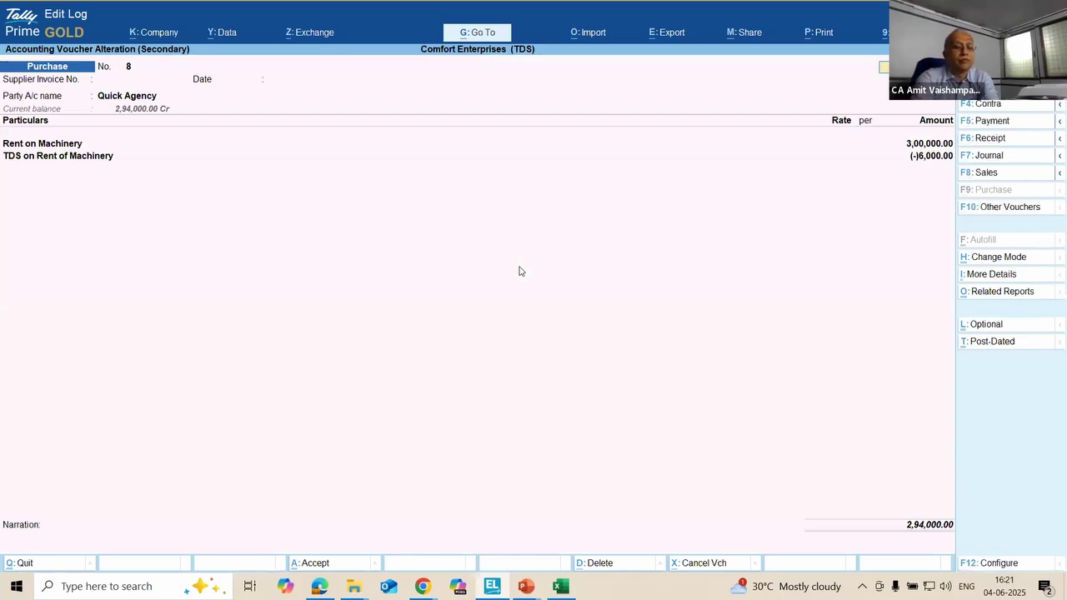
pyautogui.press('super')
pyautogui.click(550, 268)
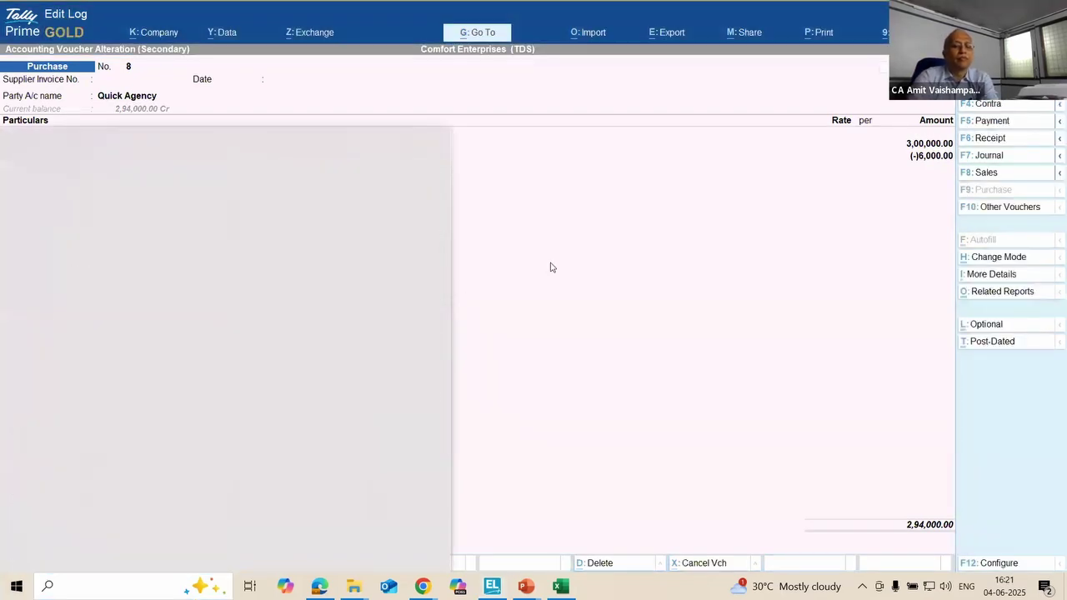
pyautogui.hotkey('alt', 's')
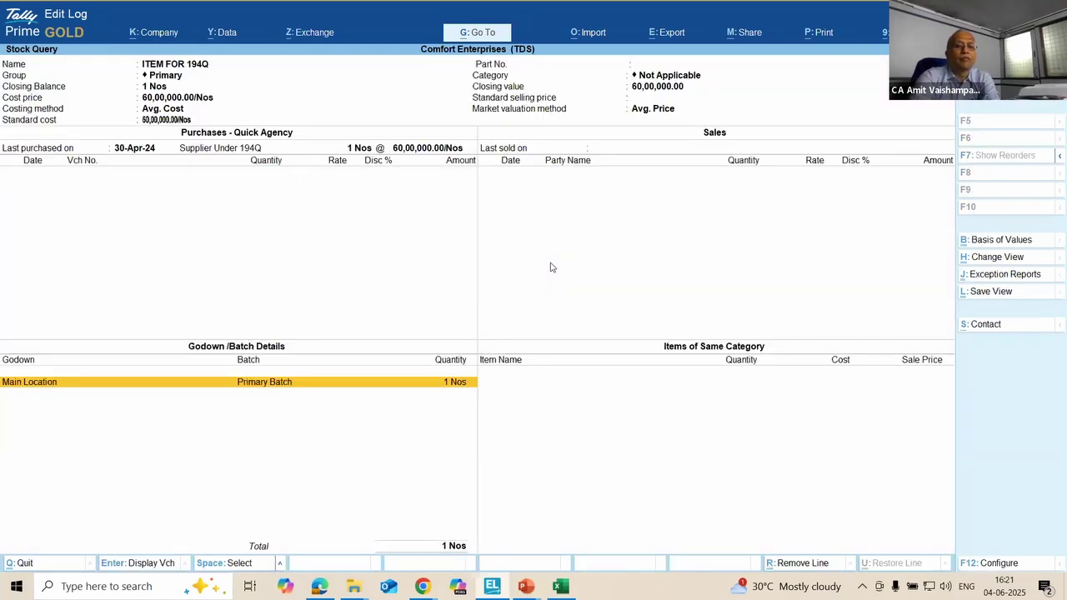
pyautogui.press('Escape')
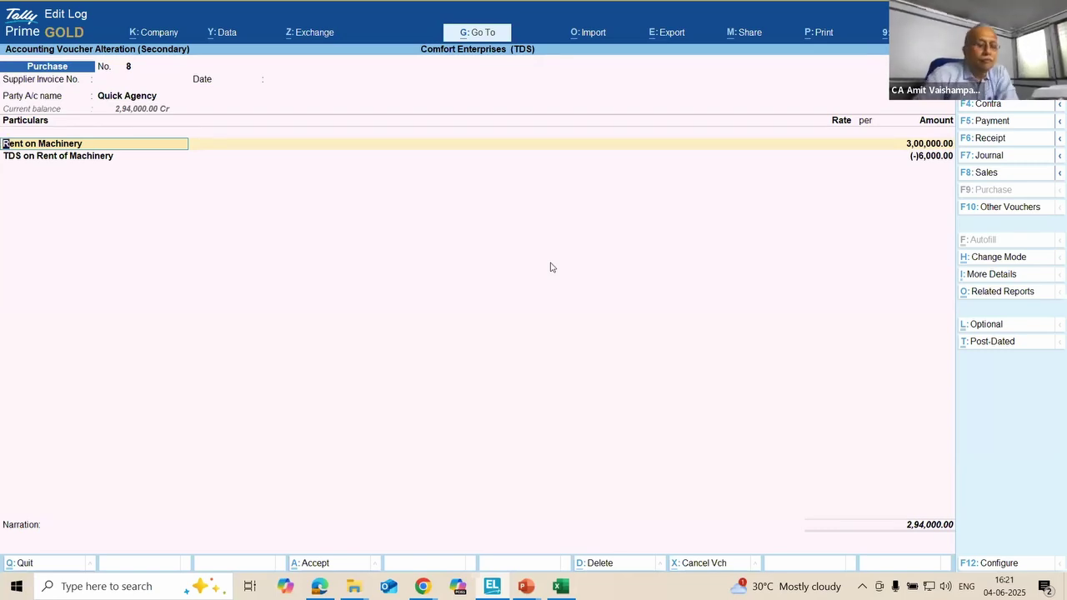
# Step: Delete the open Quick Agency purchase voucher for rent on machinery and confirm the deletion
pyautogui.press('alt')
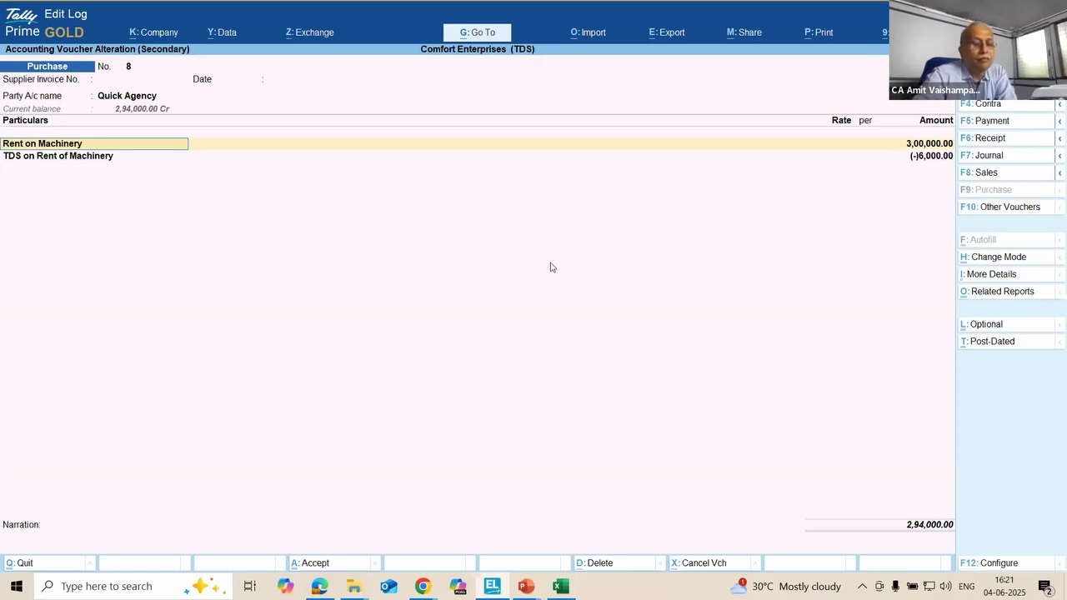
pyautogui.press('alt')
pyautogui.hotkey('alt', 'd')
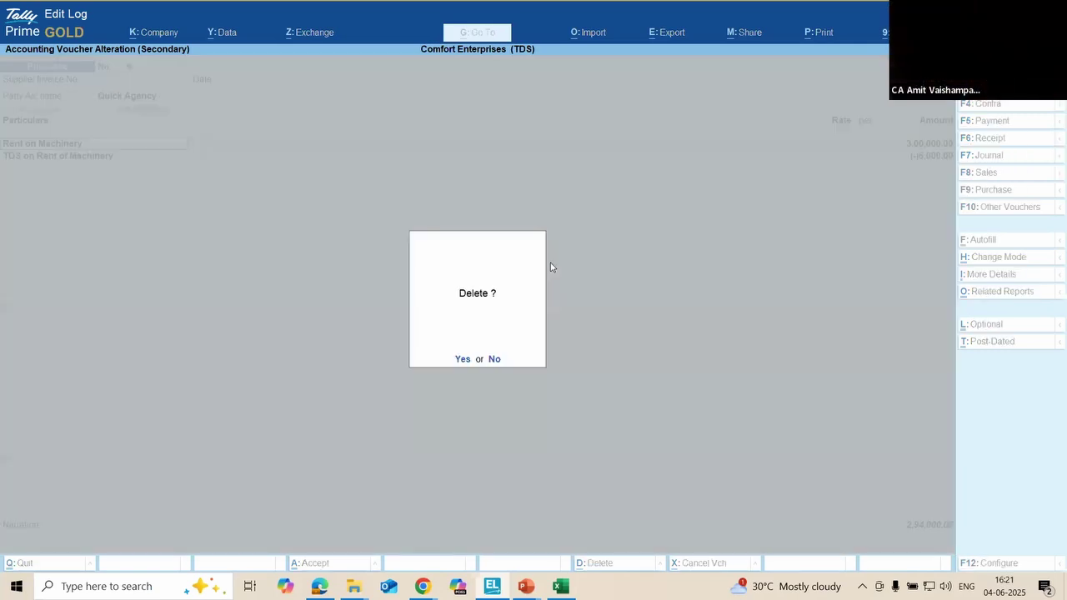
pyautogui.press('y')
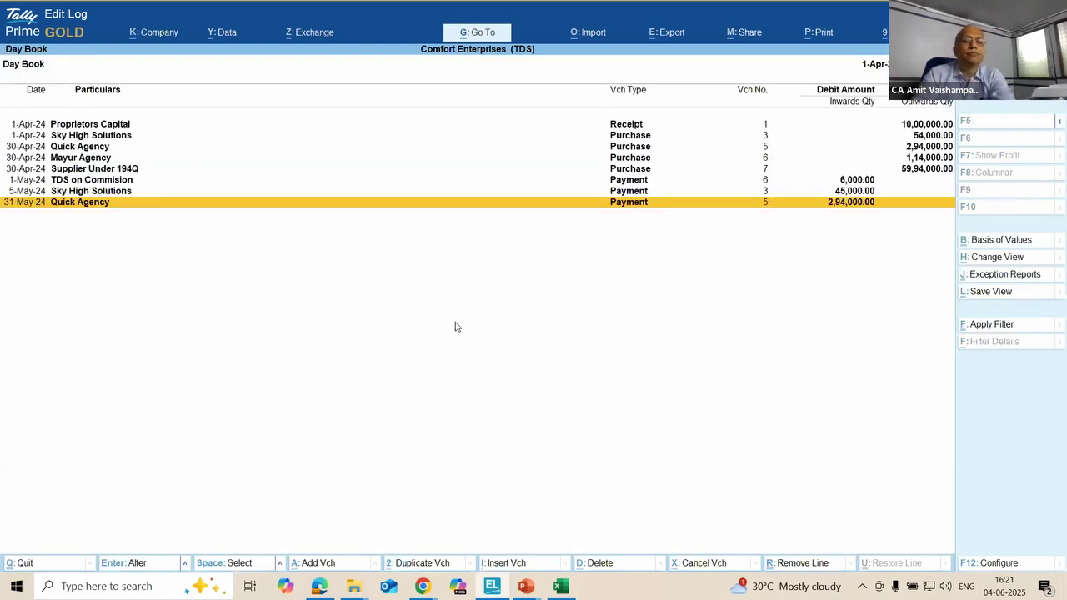
# Step: Leave the Day Book and open Form 26Q from the TDS statutory reports
pyautogui.press('Escape')
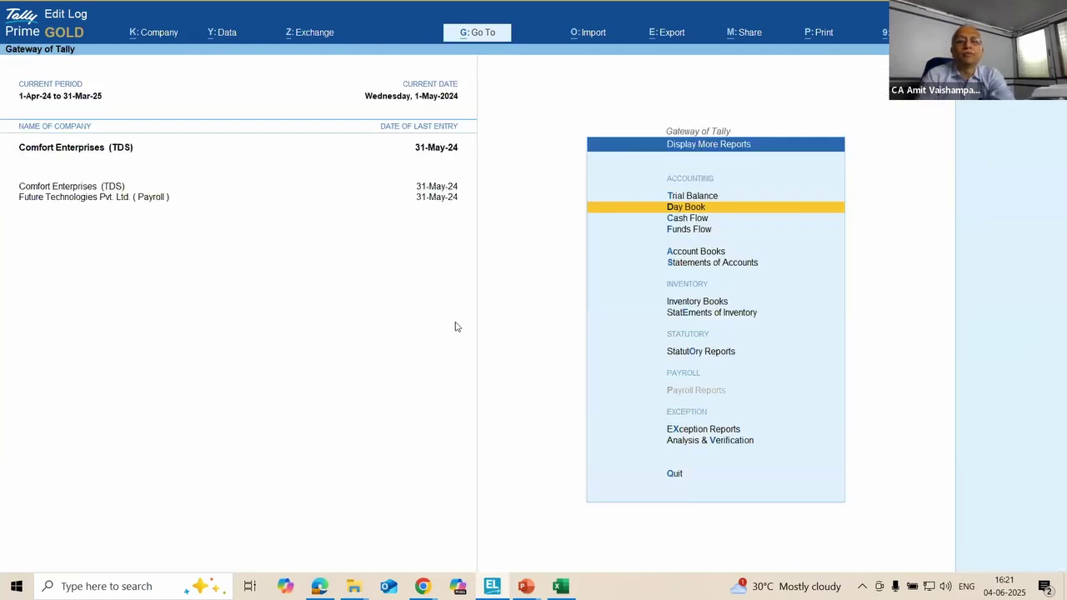
pyautogui.press('Escape')
pyautogui.press('Return')
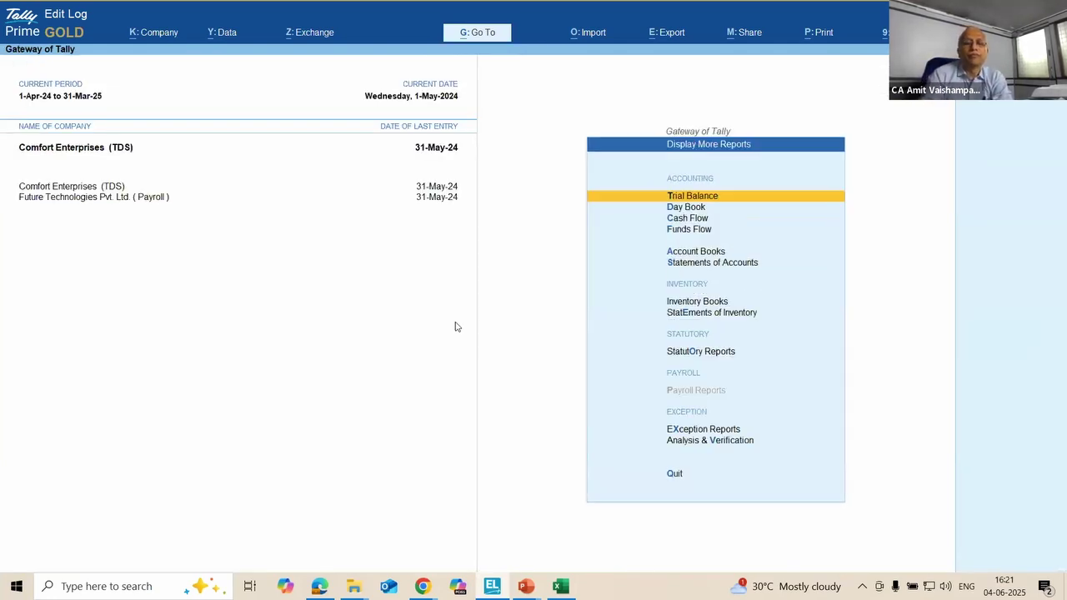
pyautogui.press('Down')
pyautogui.press('Down')
pyautogui.press('Down')
pyautogui.press('Down')
pyautogui.press('Down')
pyautogui.press('Down')
pyautogui.press('Down')
pyautogui.press('Down')
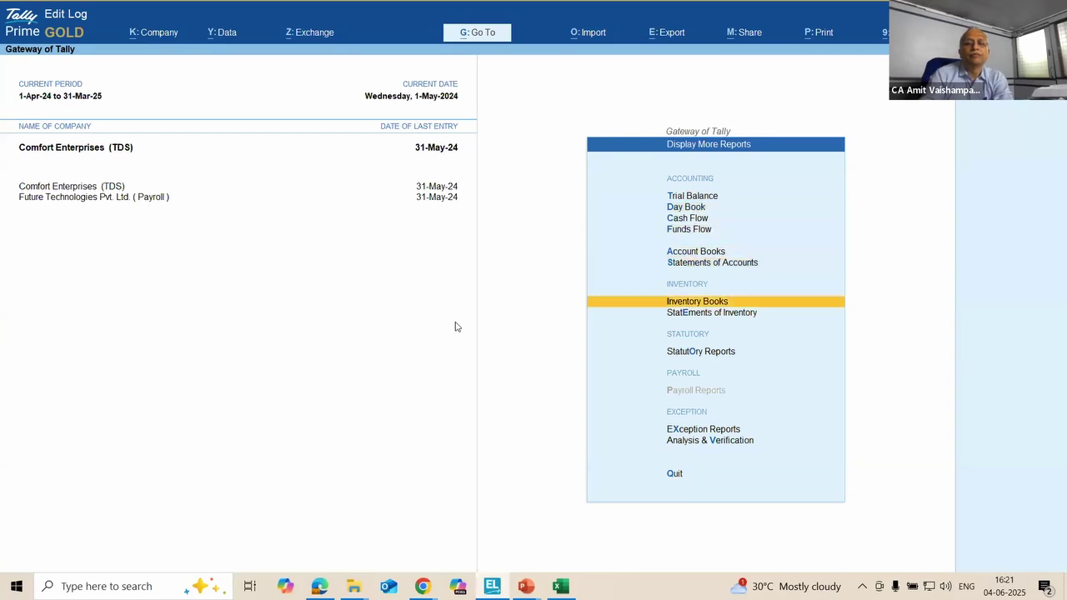
pyautogui.press('Return')
pyautogui.press('Down')
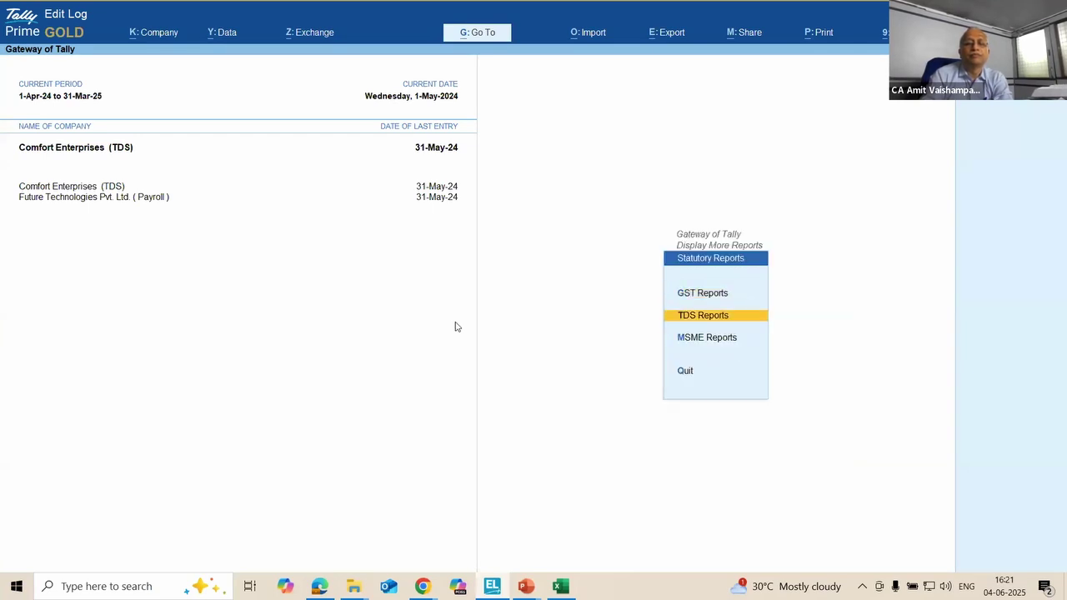
pyautogui.press('Return')
pyautogui.press('Down')
pyautogui.press('Return')
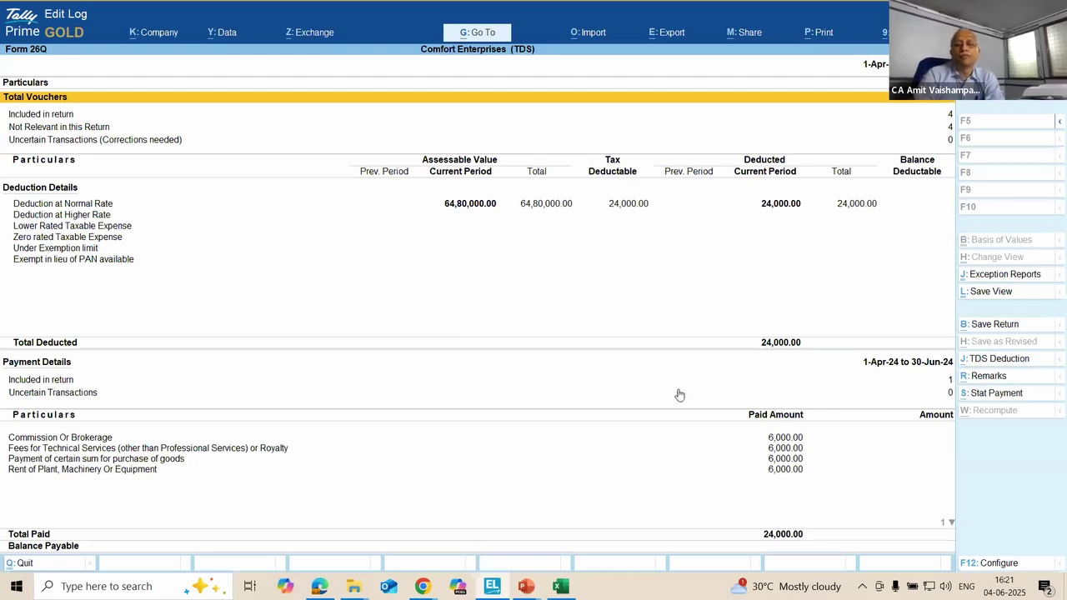
# Step: Check the export options for Form 26Q and review its voucher, deduction and payment rows down to Rent of Plant, Machinery Or Equipment
pyautogui.click(668, 34)
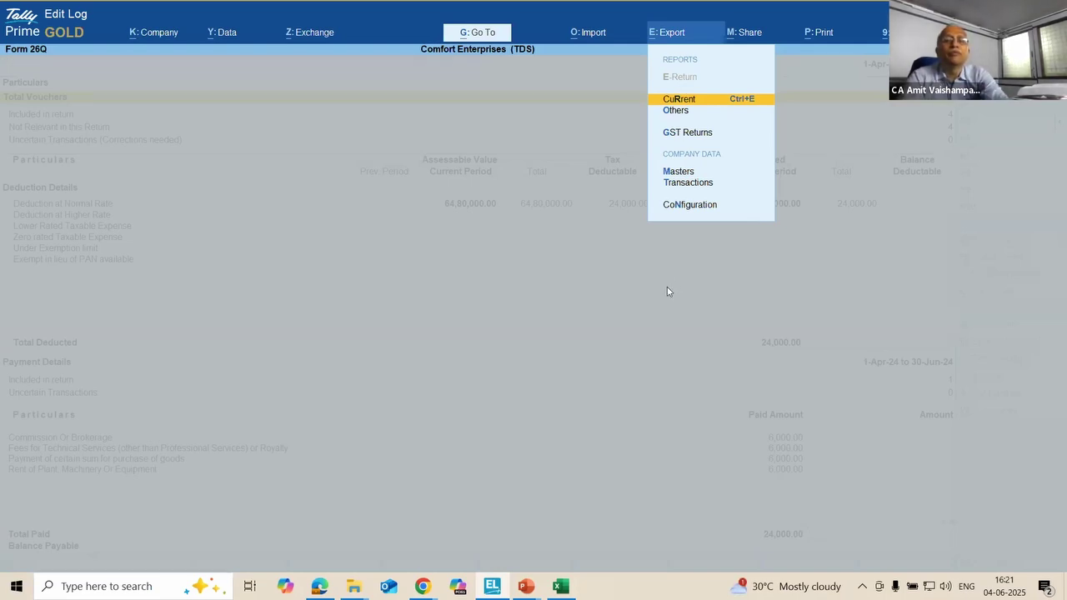
pyautogui.press('Escape')
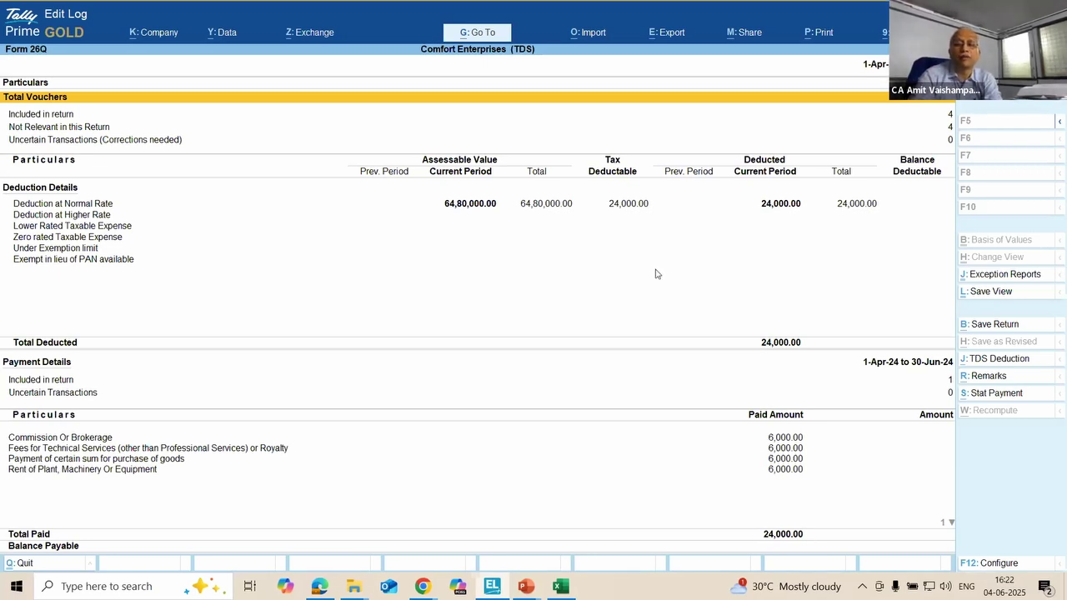
pyautogui.press('Down')
pyautogui.press('Down')
pyautogui.press('Down')
pyautogui.press('Down')
pyautogui.press('Down')
pyautogui.press('Down')
pyautogui.press('Down')
pyautogui.press('Down')
pyautogui.press('Down')
pyautogui.press('Down')
pyautogui.press('Down')
pyautogui.press('Down')
pyautogui.press('Down')
pyautogui.press('Down')
pyautogui.press('Down')
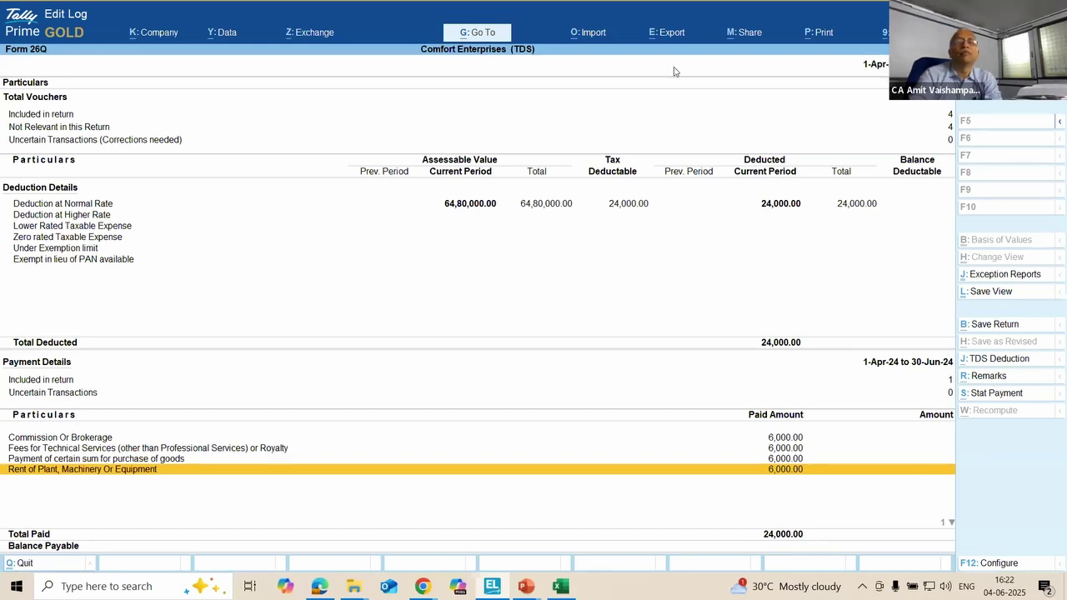
# Step: Open the export options for Form 26Q and check whether E-Return is available
pyautogui.click(669, 34)
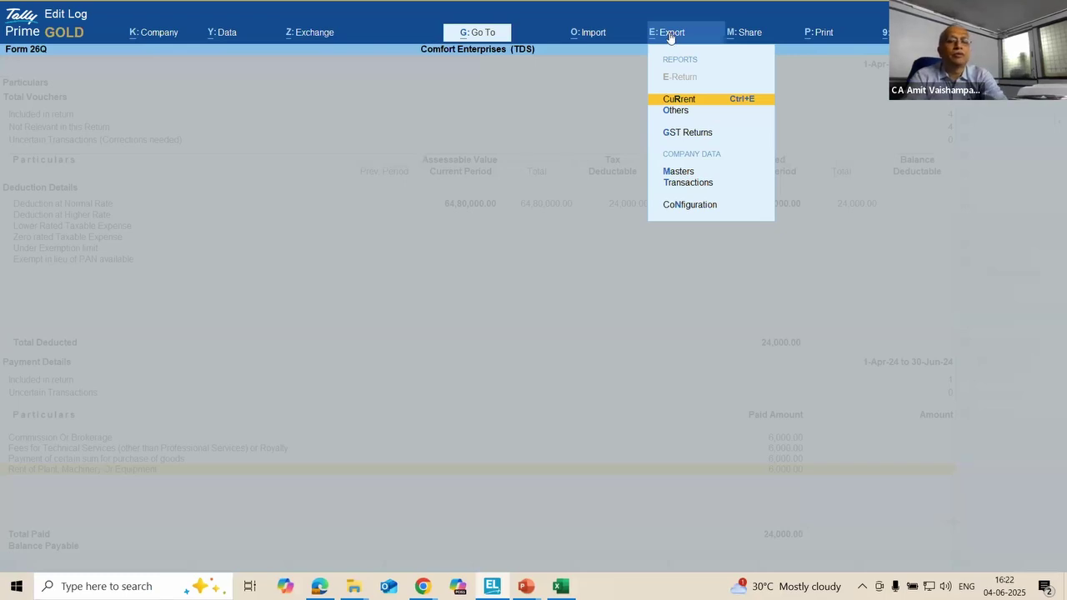
pyautogui.click(670, 34)
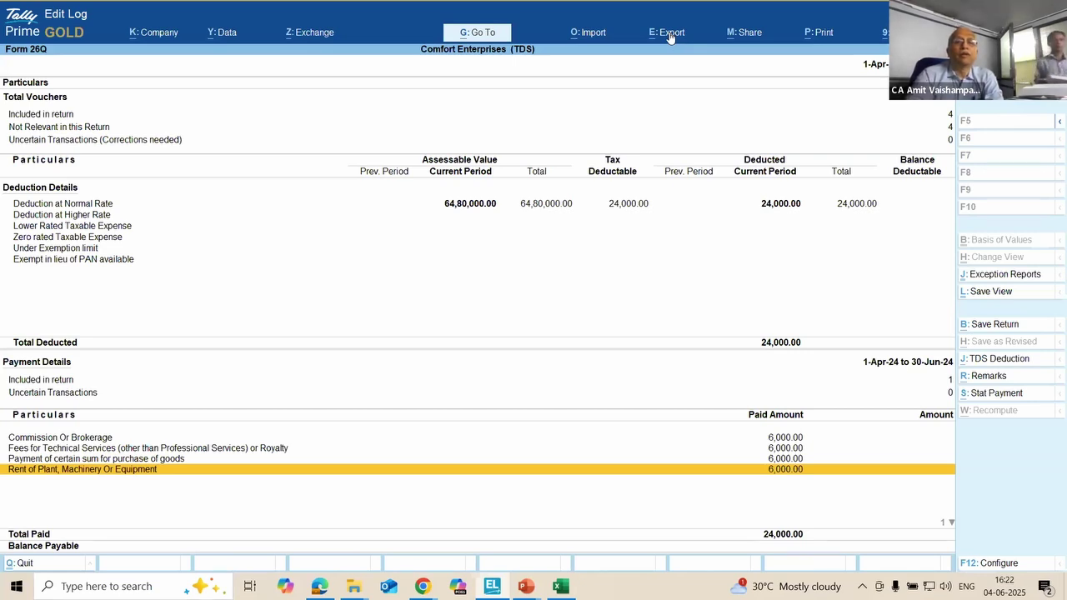
pyautogui.click(669, 34)
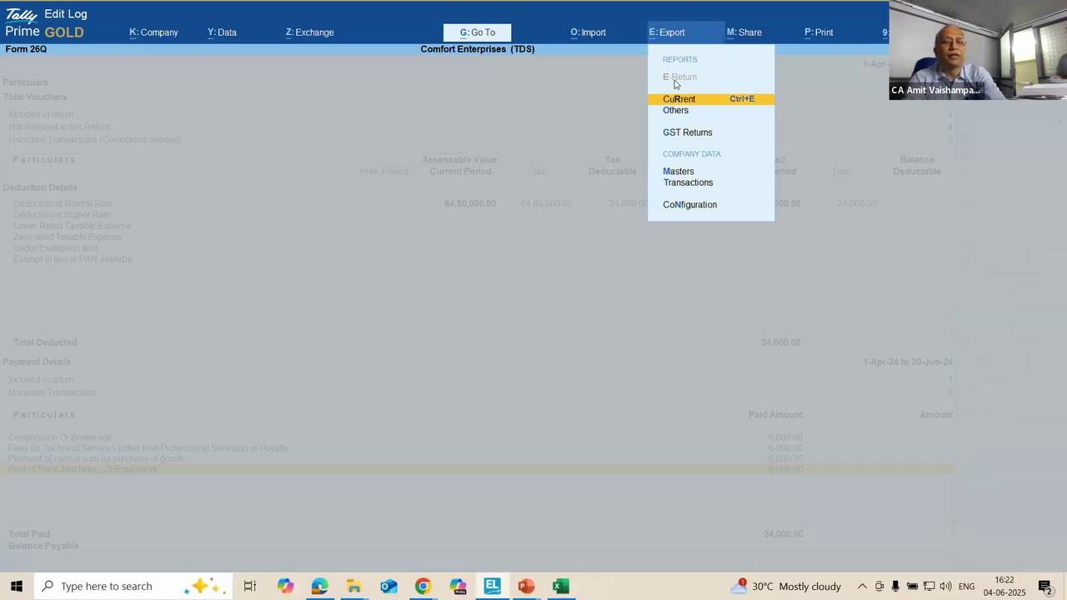
# Step: Switch to Chrome and show the Protean page with the e-TDS/TCS FVU downloads
pyautogui.hotkey('alt', 'Tab')
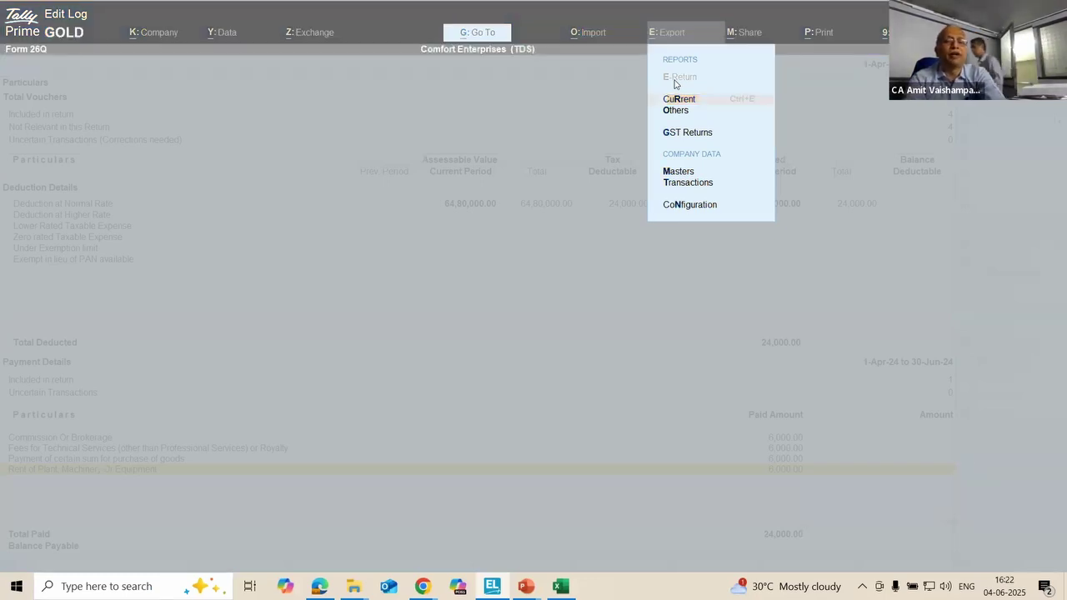
pyautogui.hotkey('alt', 'Tab')
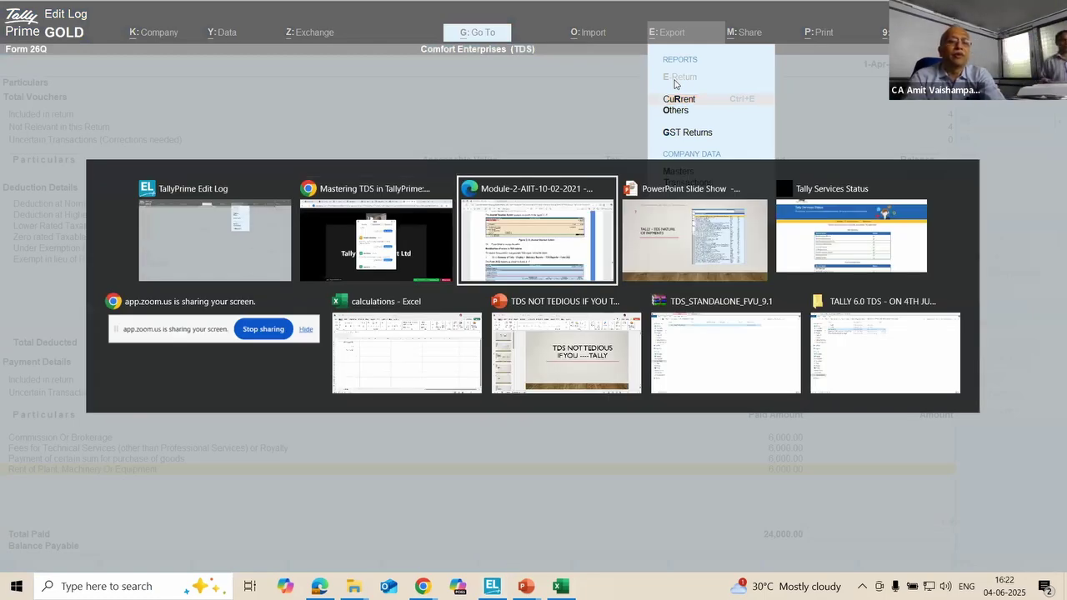
pyautogui.press('Escape')
pyautogui.hotkey('alt', 'Tab')
pyautogui.hotkey('alt', 'Tab')
pyautogui.hotkey('alt', 'Tab')
pyautogui.hotkey('alt', 'Tab')
pyautogui.hotkey('alt', 'Tab')
pyautogui.hotkey('alt', 'Tab')
pyautogui.hotkey('alt', 'Tab')
pyautogui.hotkey('alt', 'Tab')
pyautogui.hotkey('alt', 'Tab')
pyautogui.hotkey('alt', 'Tab')
pyautogui.hotkey('alt', 'Tab')
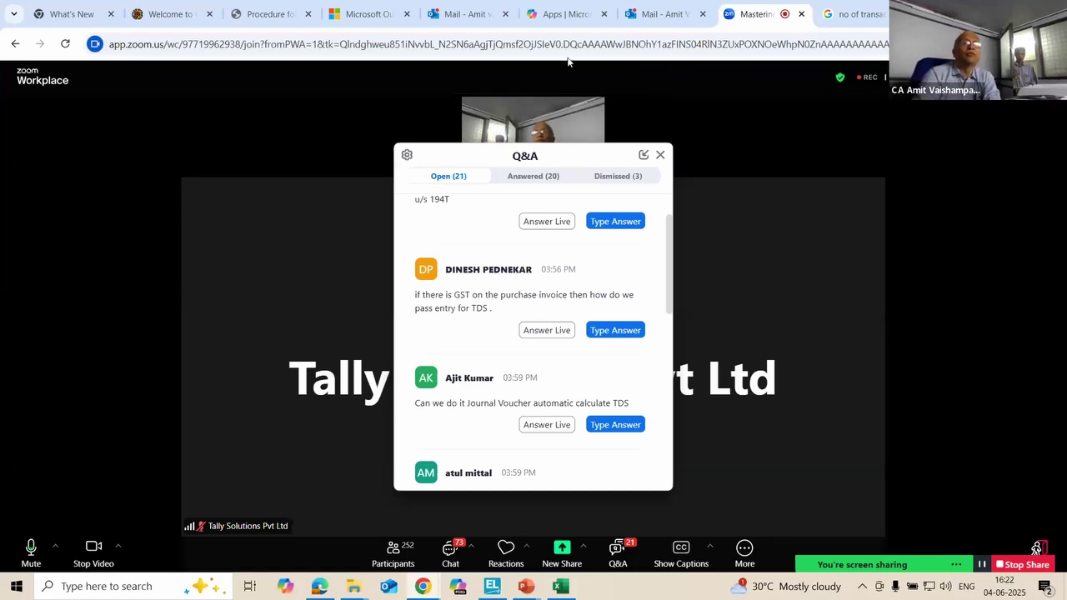
pyautogui.click(284, 16)
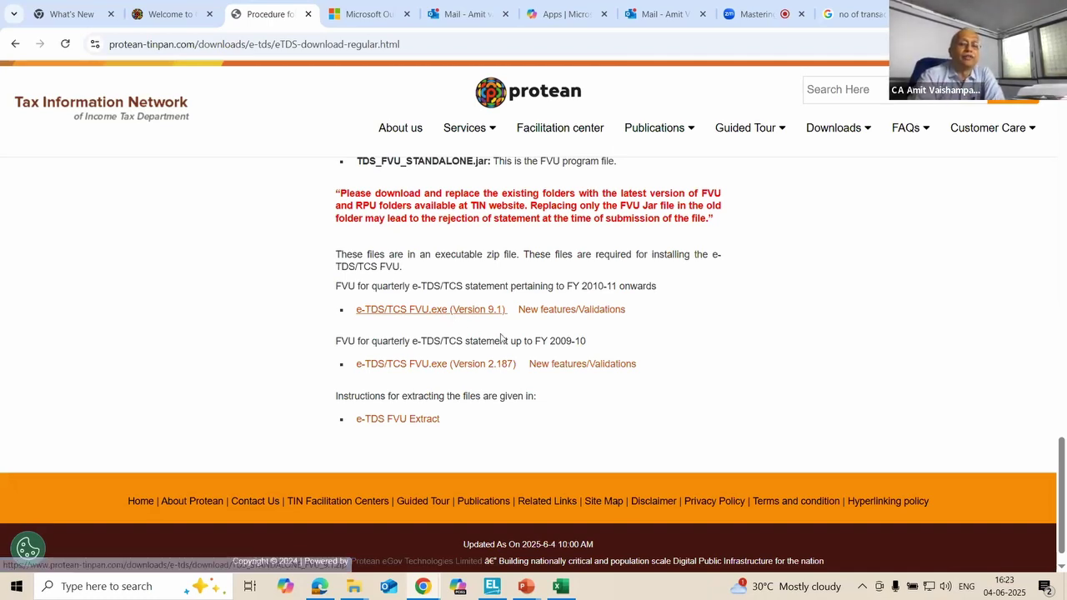
# Step: Switch to the Module-2 PDF in Edge and read how Form 26Q exceptions and excess TDS deductions are resolved
pyautogui.hotkey('alt', 'Tab')
pyautogui.press('Tab')
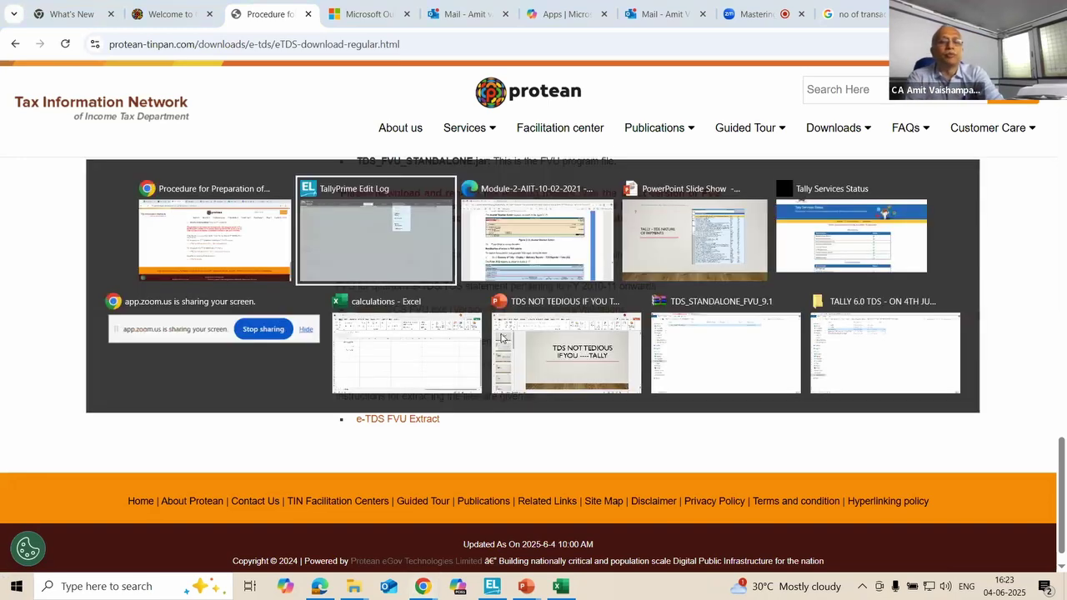
pyautogui.scroll(-5, 502, 338)
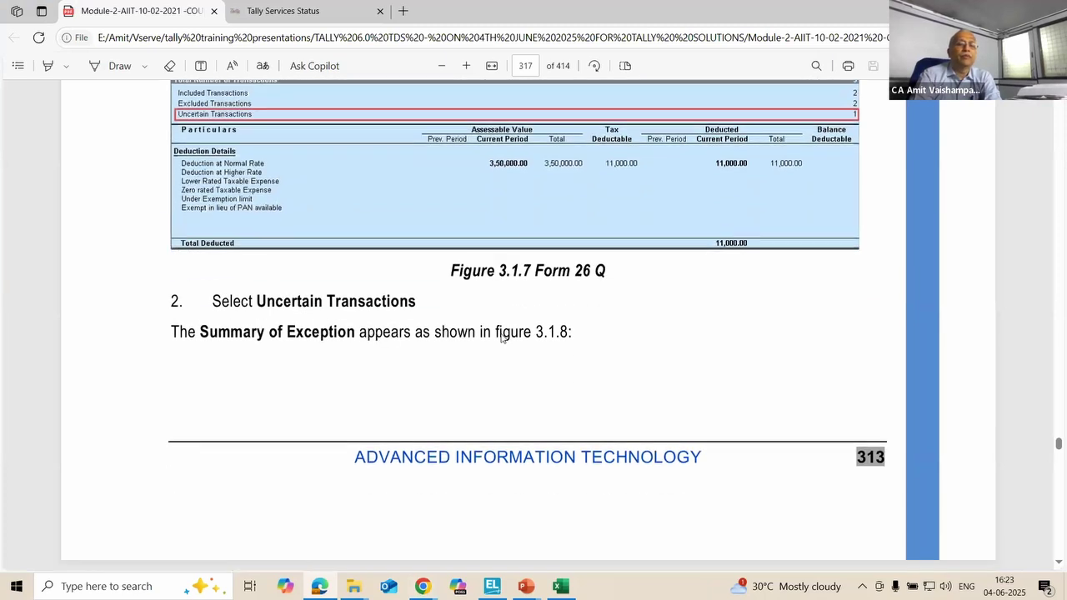
pyautogui.scroll(-5, 502, 338)
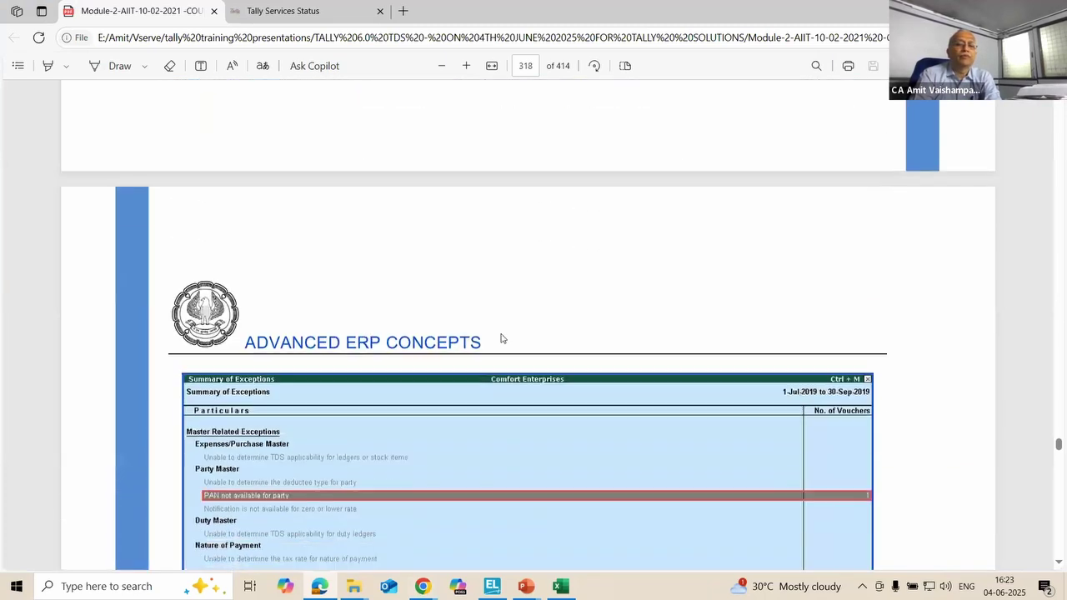
pyautogui.scroll(-5, 502, 338)
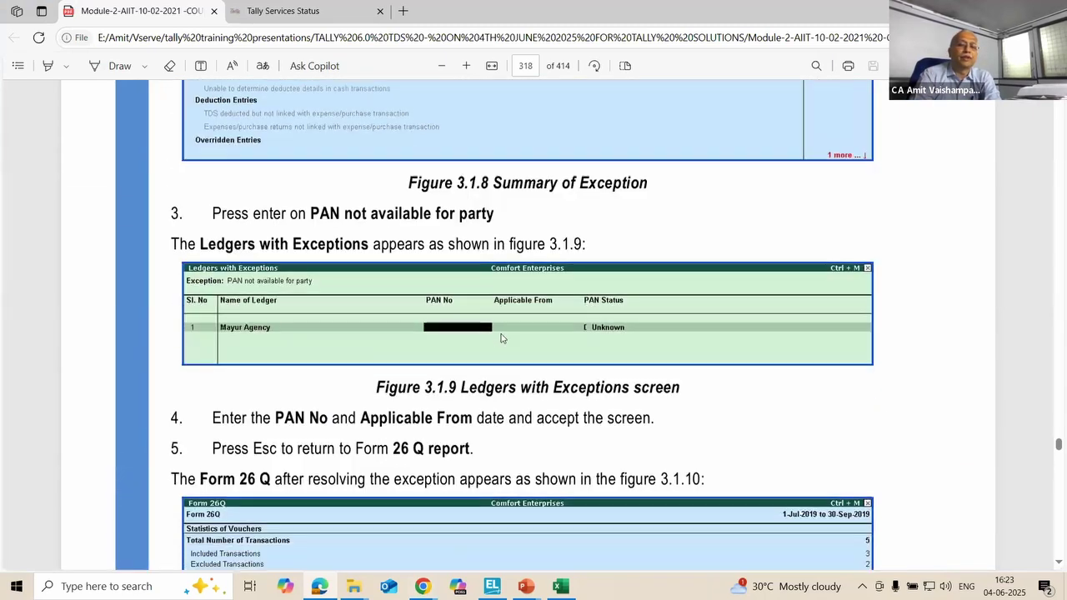
pyautogui.scroll(-5, 502, 338)
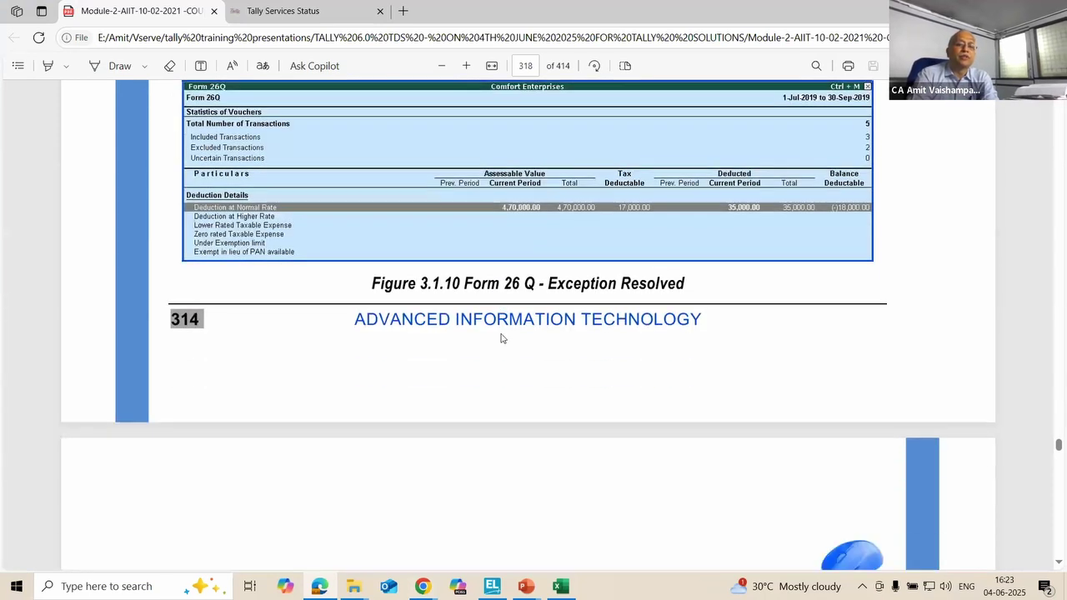
pyautogui.scroll(-4, 502, 337)
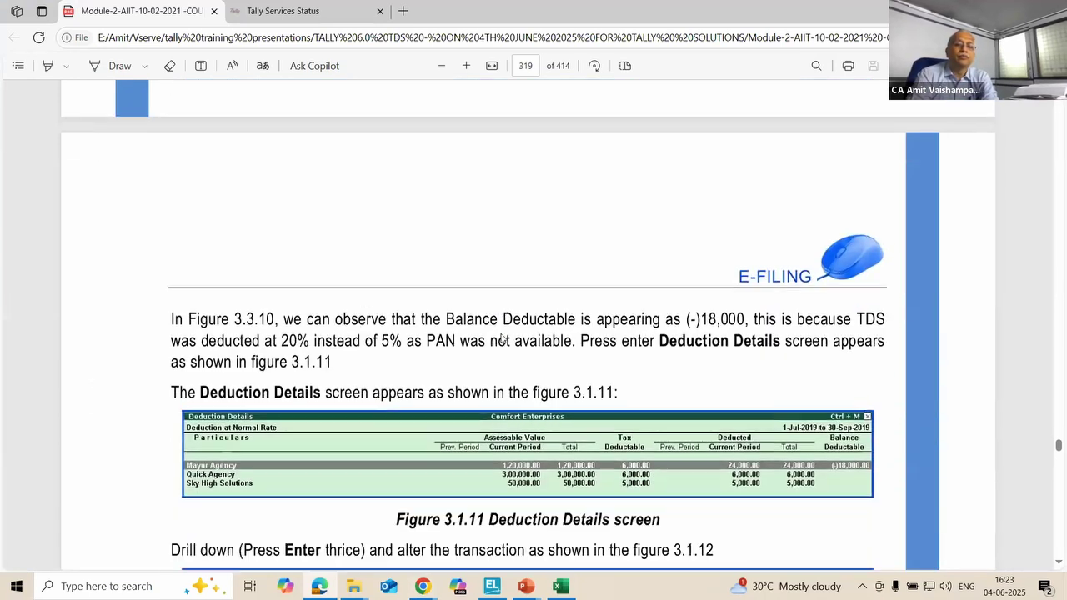
pyautogui.scroll(-4, 502, 338)
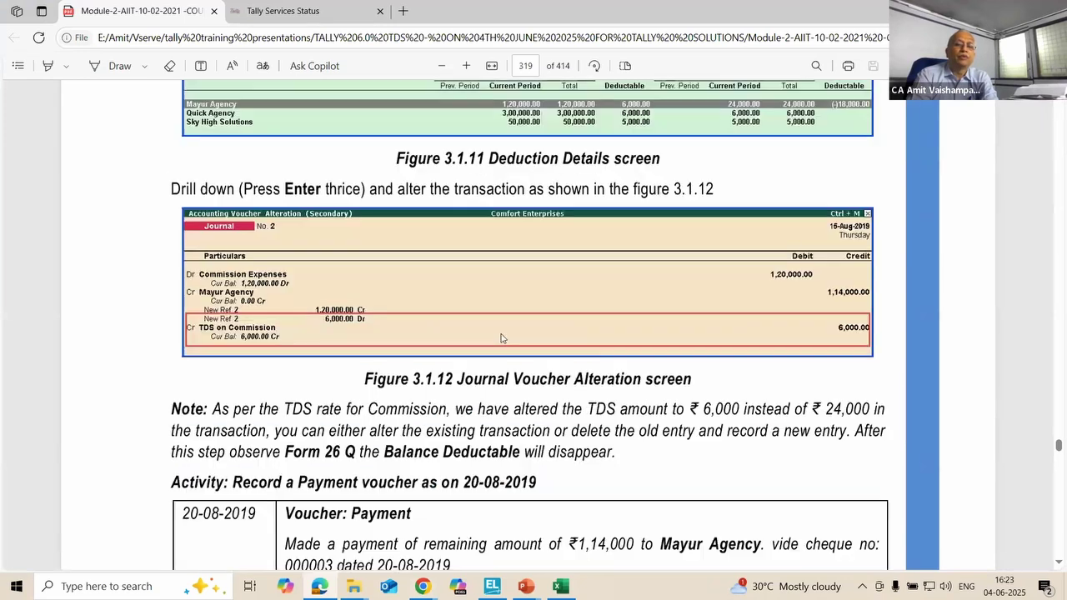
pyautogui.scroll(-5, 502, 338)
# Step: Read Illustration 4 in the PDF on recording the TDS payment to the government from Form 26Q
pyautogui.scroll(-5, 501, 337)
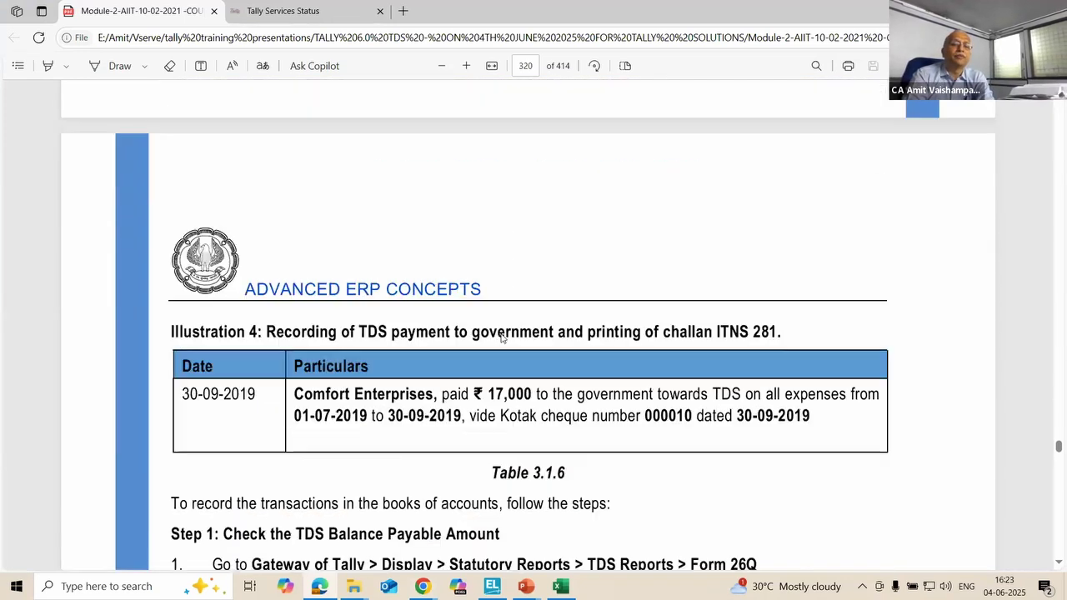
pyautogui.scroll(-7, 502, 338)
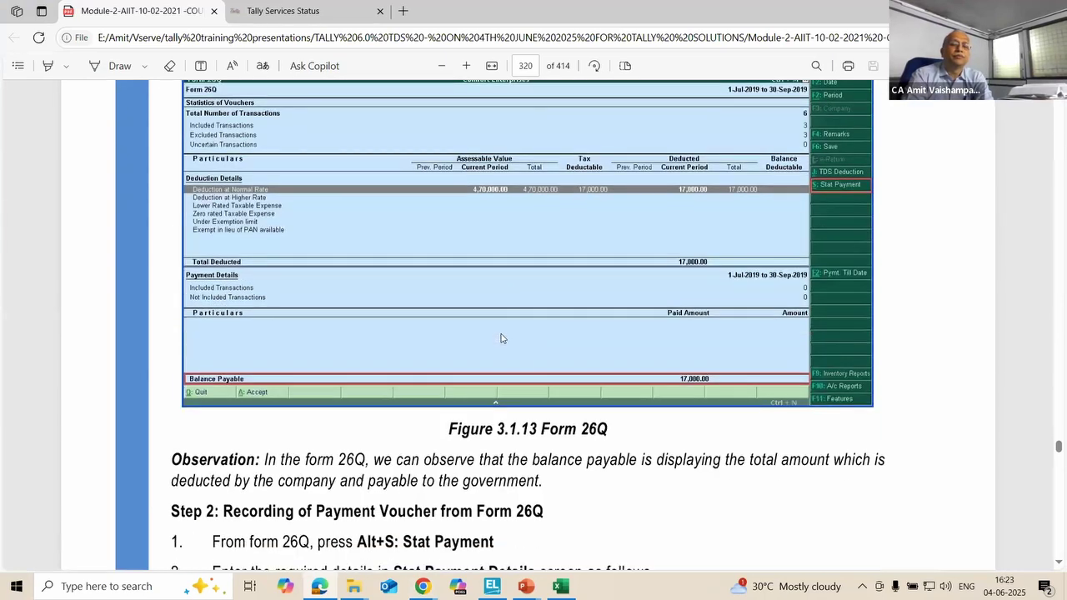
pyautogui.scroll(-3, 502, 337)
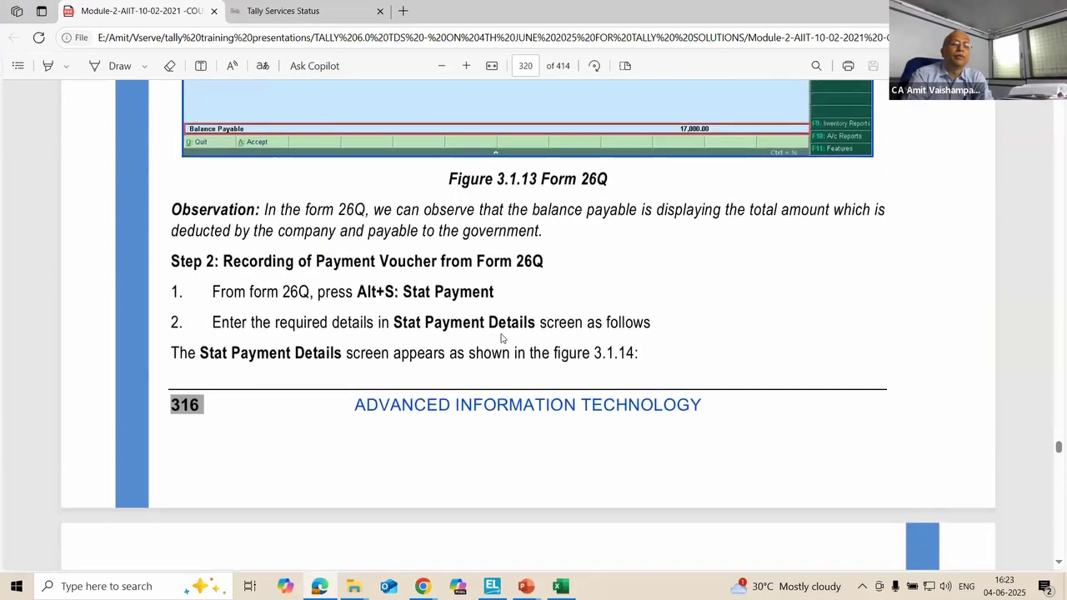
pyautogui.scroll(-2, 502, 337)
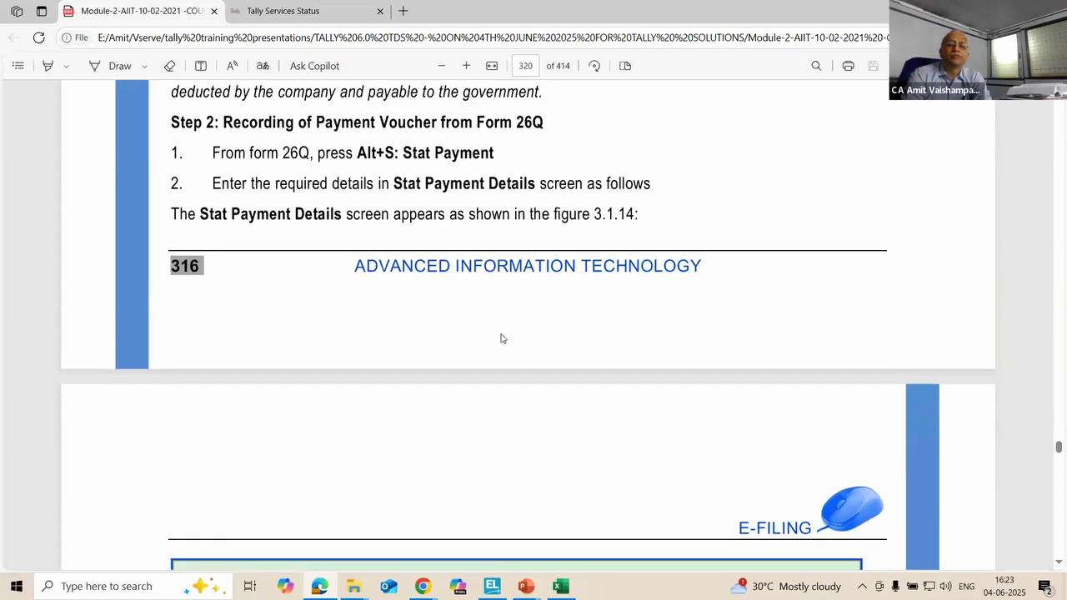
pyautogui.scroll(-4, 502, 338)
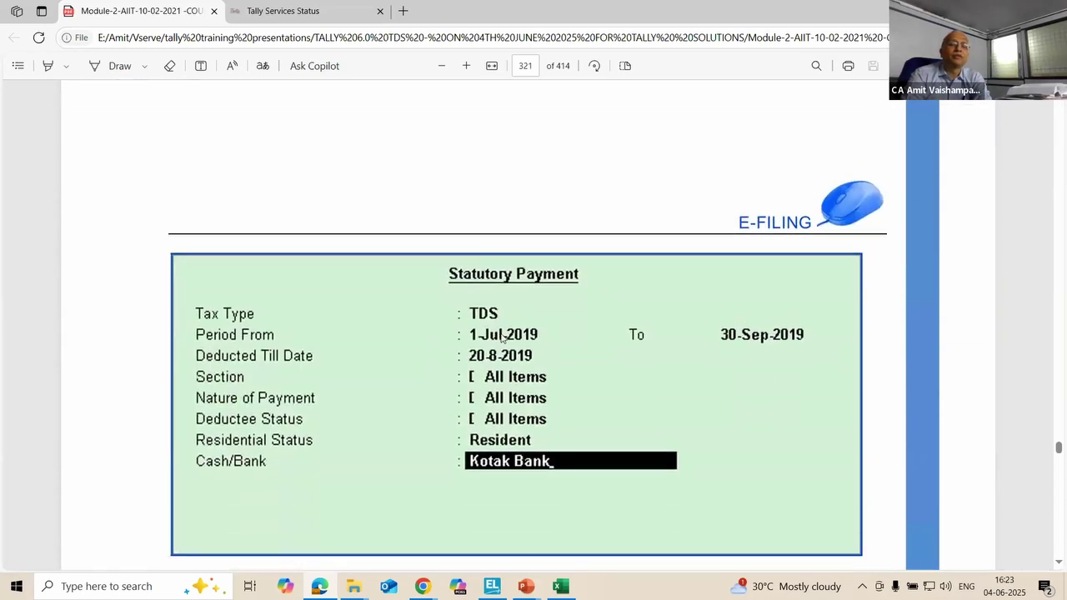
pyautogui.scroll(-2, 502, 338)
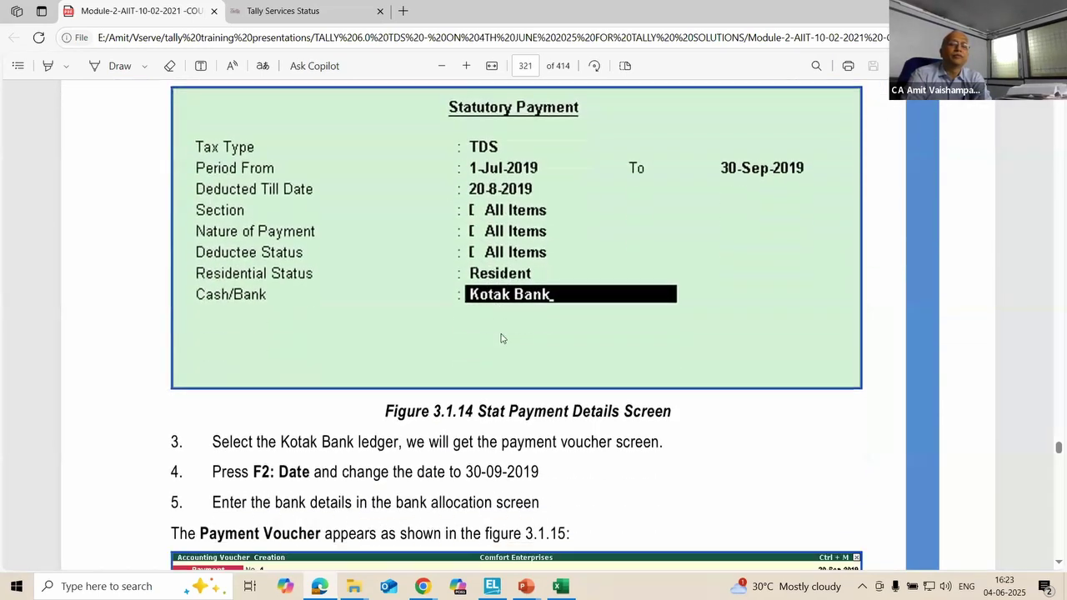
pyautogui.scroll(-6, 502, 337)
pyautogui.scroll(-3, 502, 337)
pyautogui.scroll(-4, 501, 337)
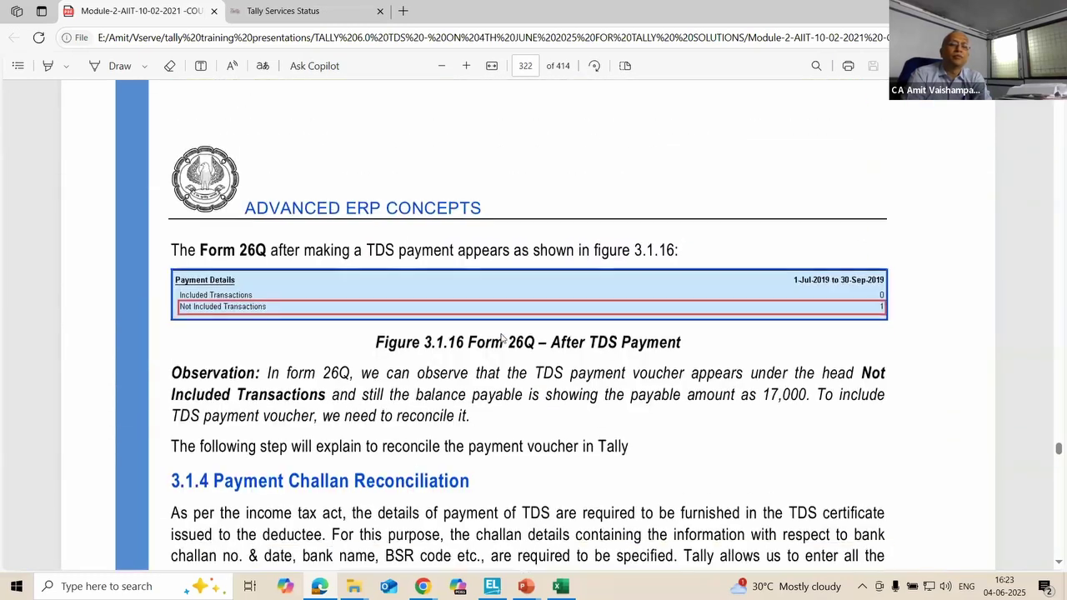
# Step: Read section 3.1.4 on payment challan reconciliation in the PDF, through to the ITNS 281 challan printing activity
pyautogui.scroll(-1, 501, 338)
pyautogui.scroll(-2, 501, 338)
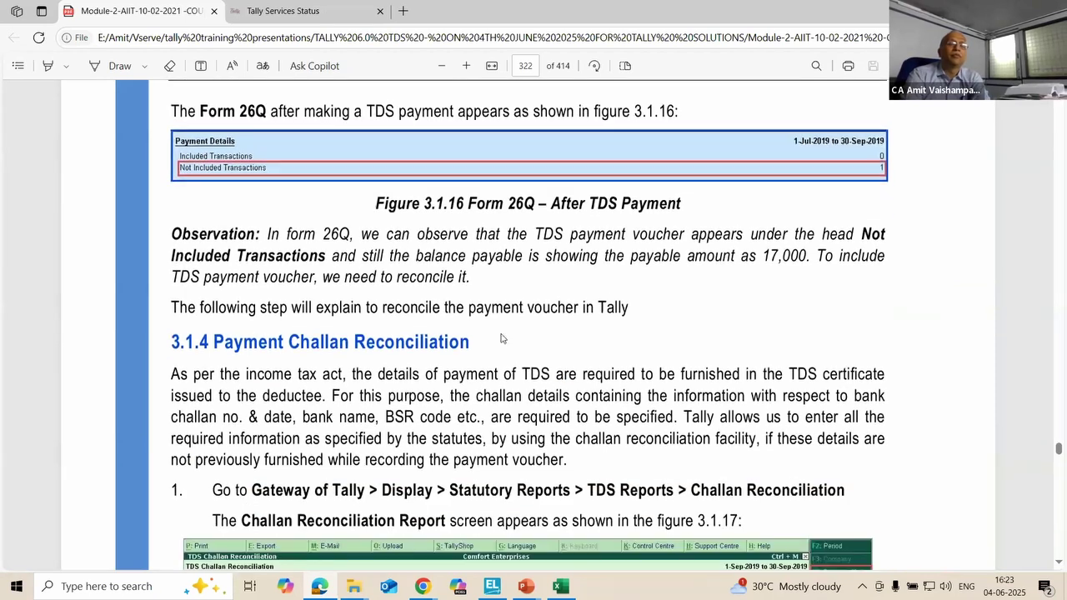
pyautogui.scroll(-7, 502, 339)
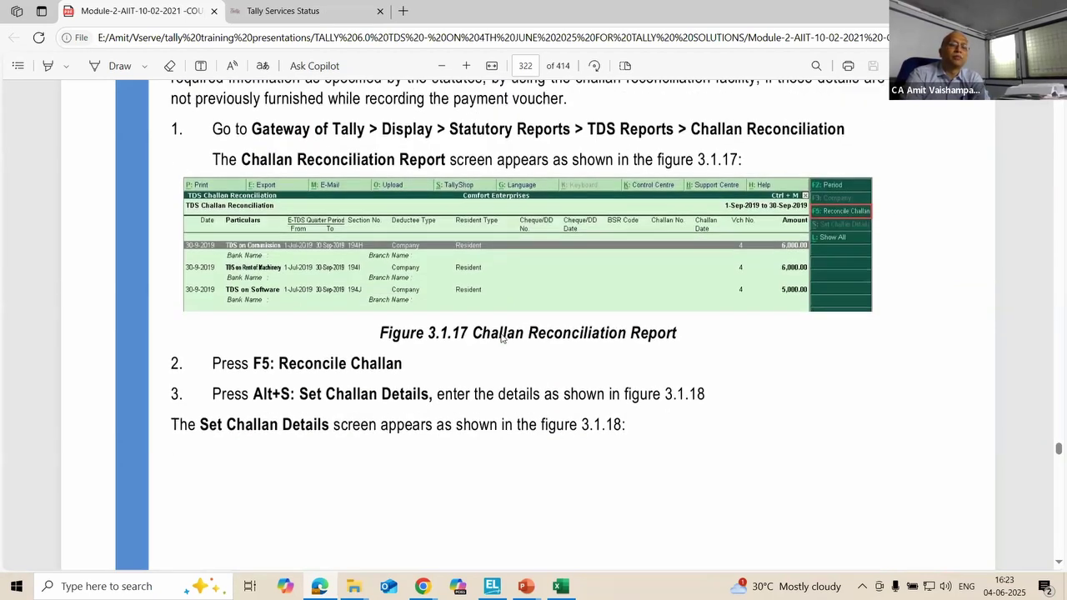
pyautogui.scroll(-6, 501, 338)
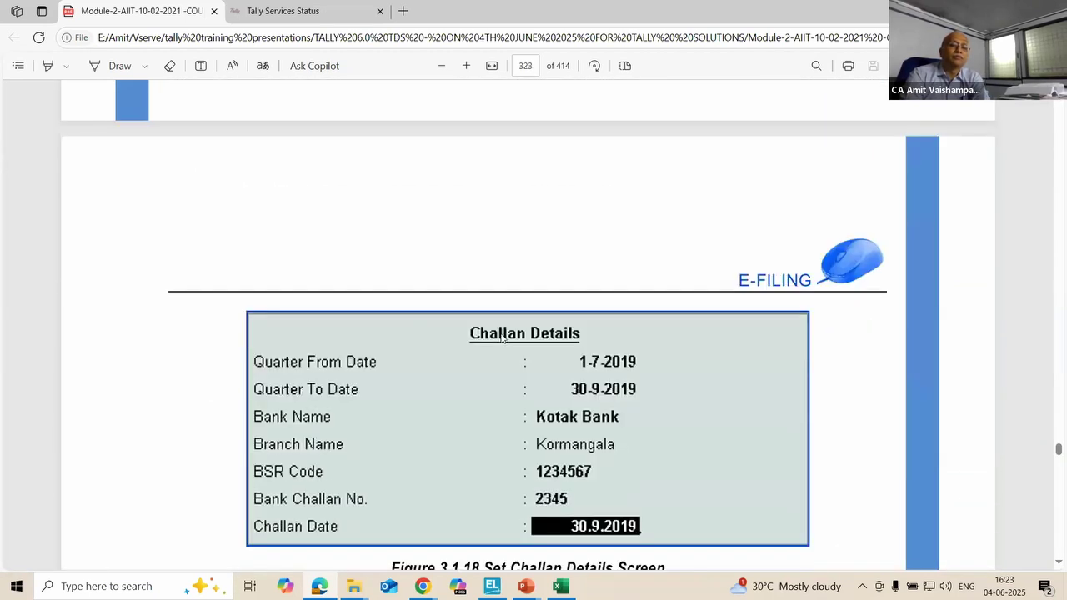
pyautogui.scroll(-7, 501, 337)
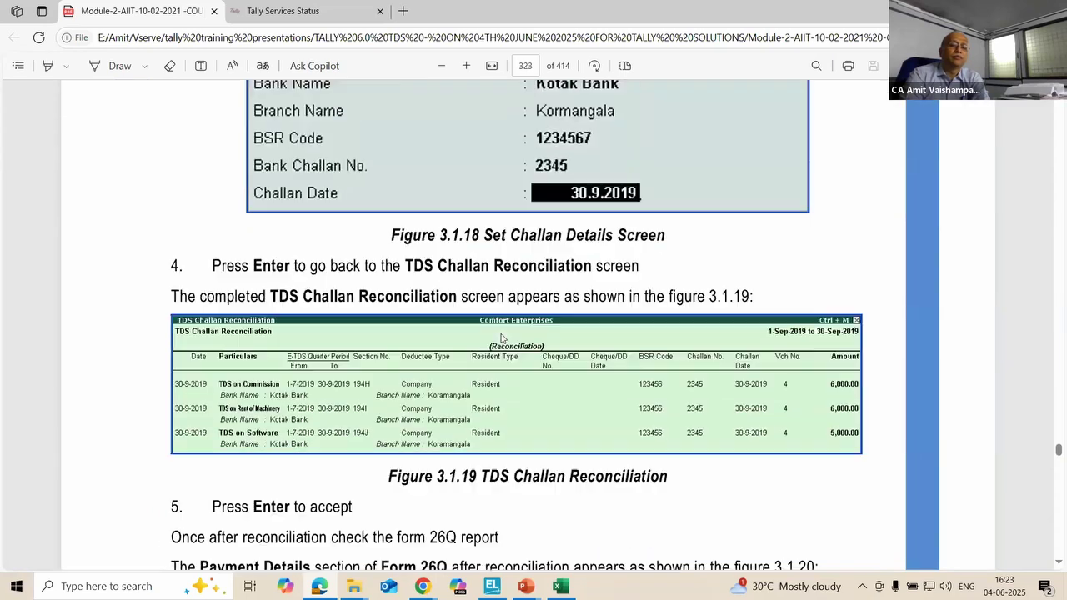
pyautogui.scroll(-3, 501, 337)
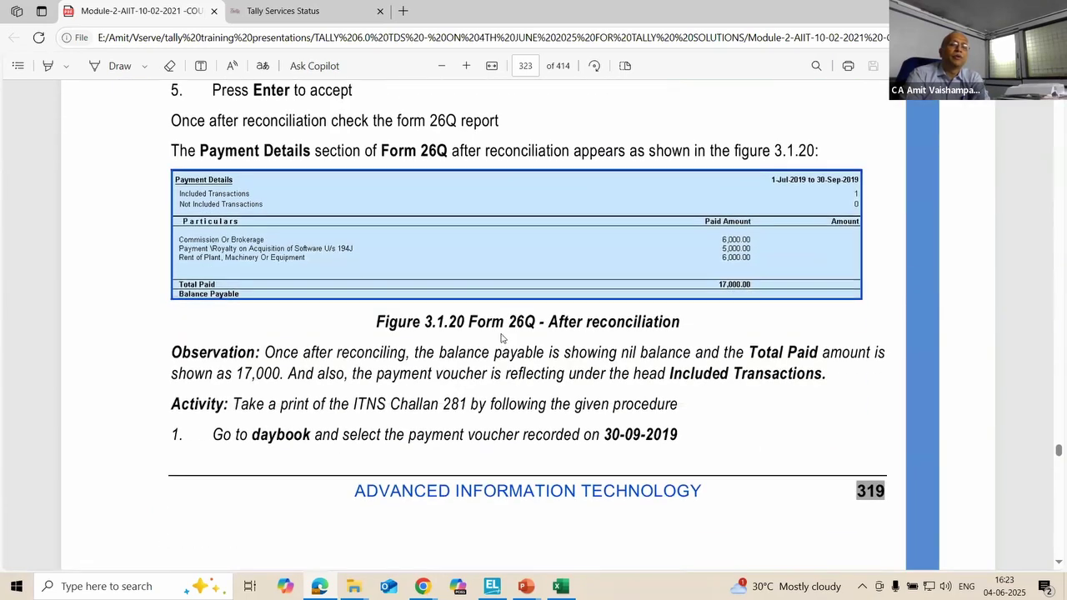
pyautogui.scroll(-4, 502, 338)
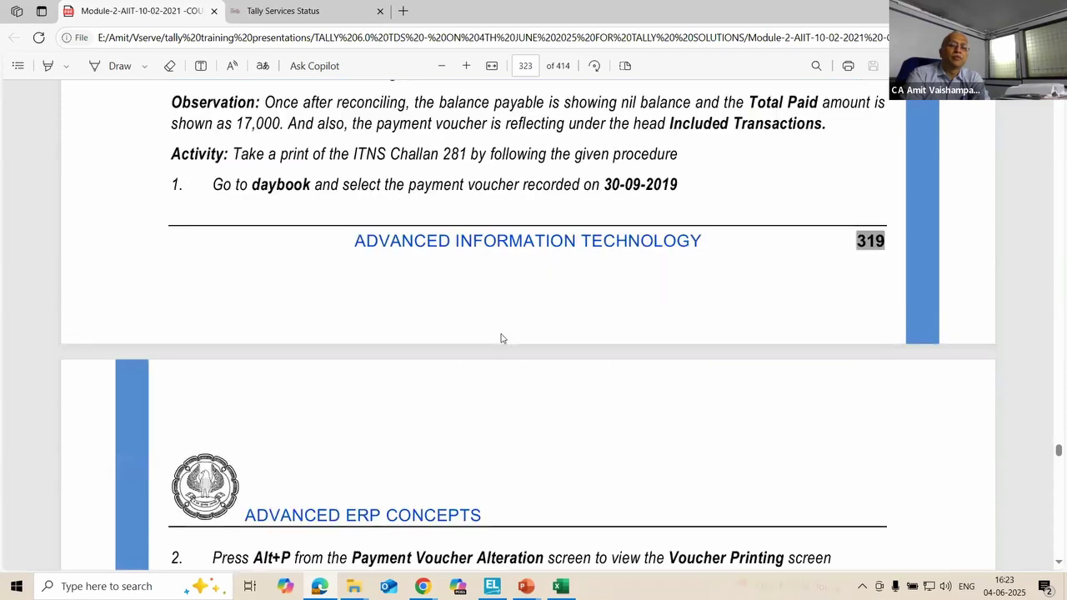
# Step: Read section 3.1.5 E-Return in the PDF on resolving Form 26Q exceptions, saving the return and the Return Transaction Book
pyautogui.scroll(-2, 501, 338)
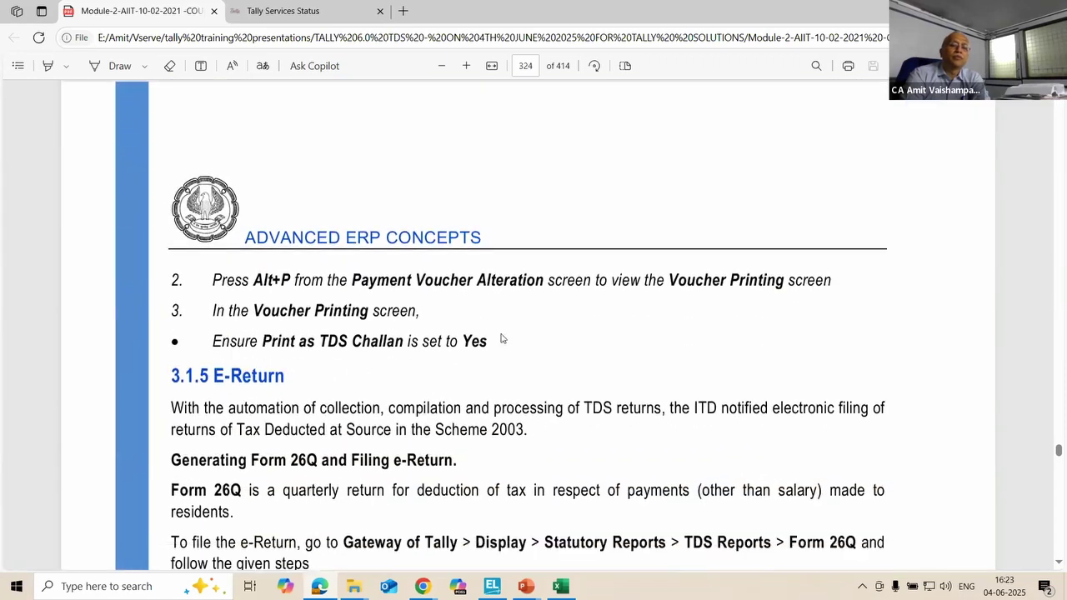
pyautogui.scroll(-2, 501, 338)
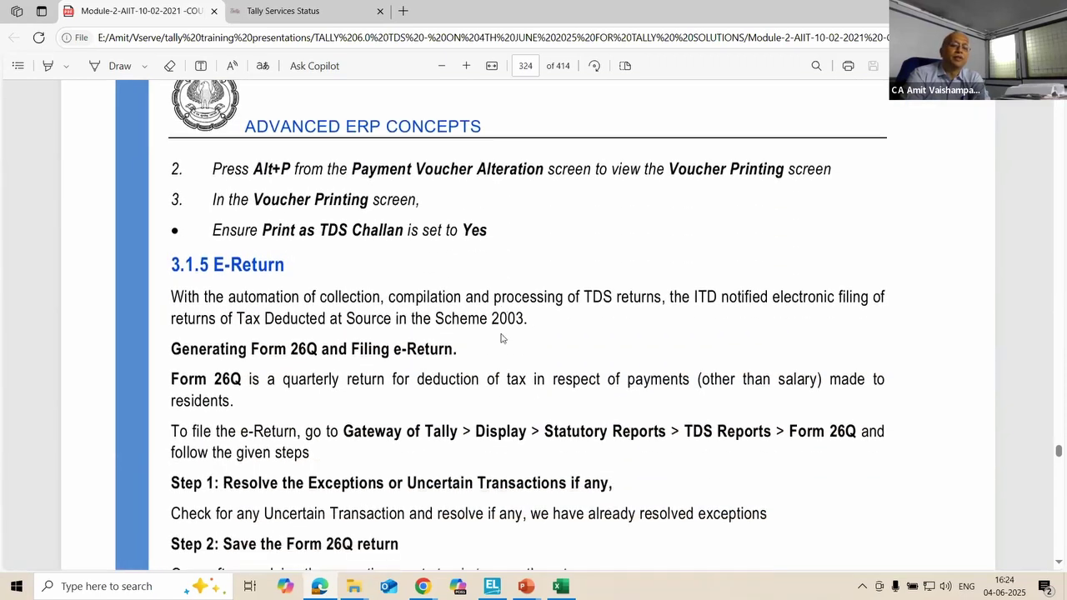
pyautogui.scroll(-2, 501, 337)
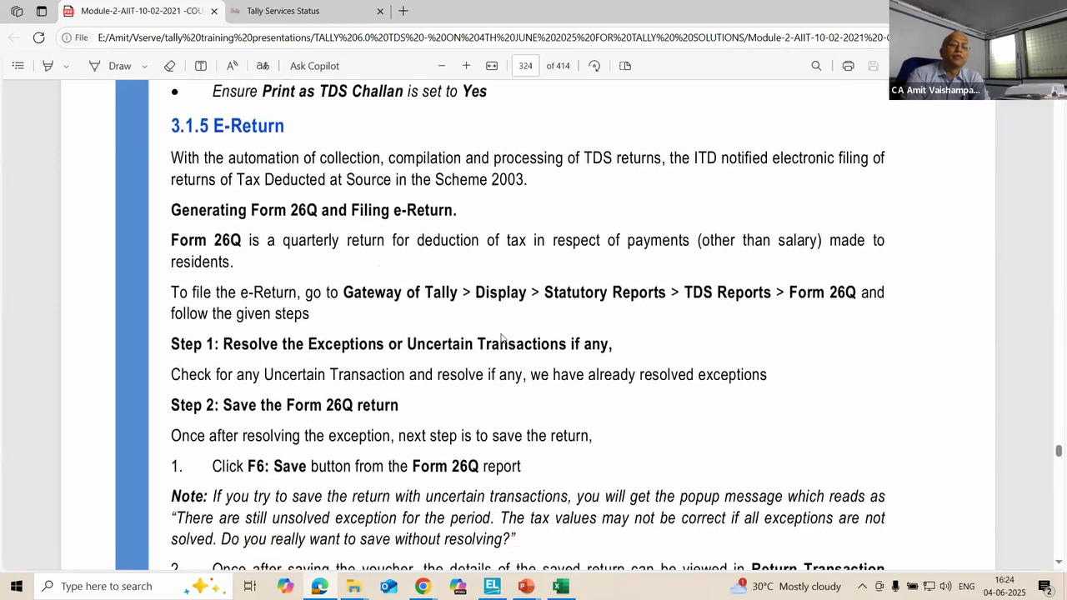
pyautogui.scroll(-3, 502, 337)
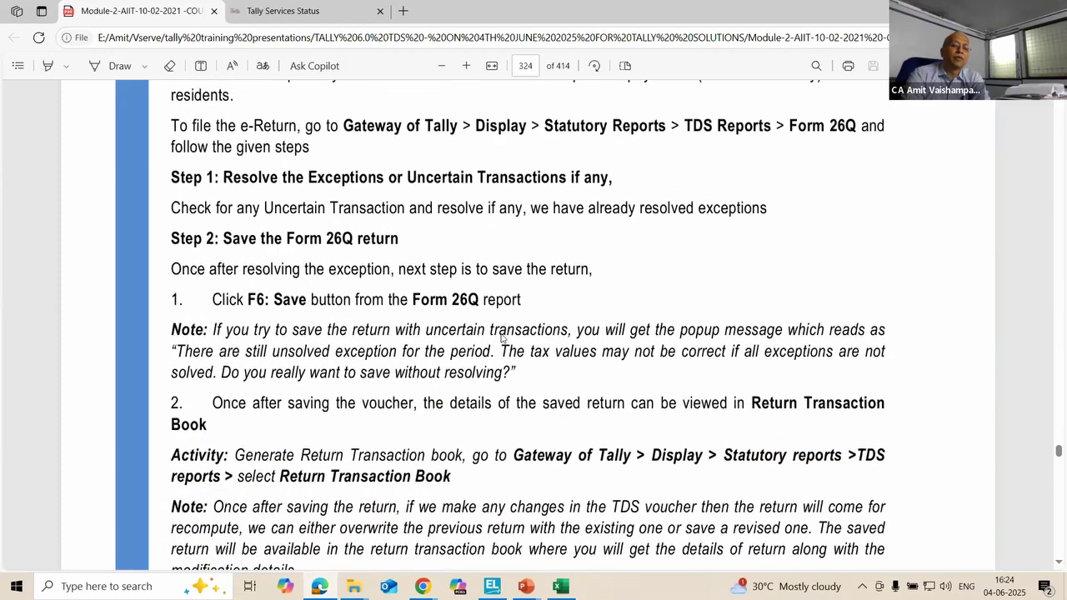
pyautogui.scroll(-2, 501, 337)
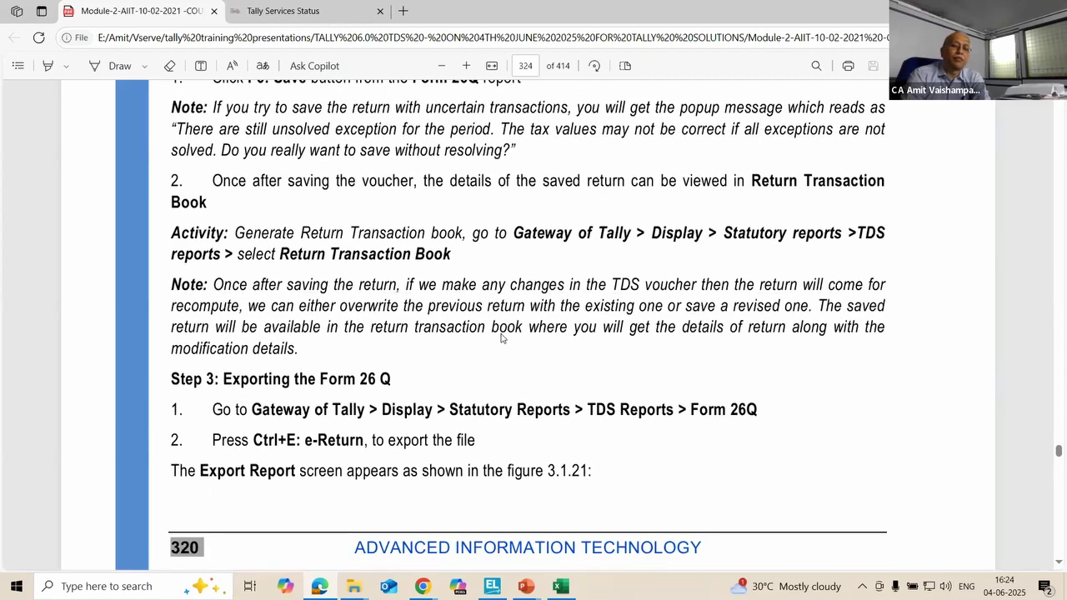
pyautogui.scroll(-2, 501, 338)
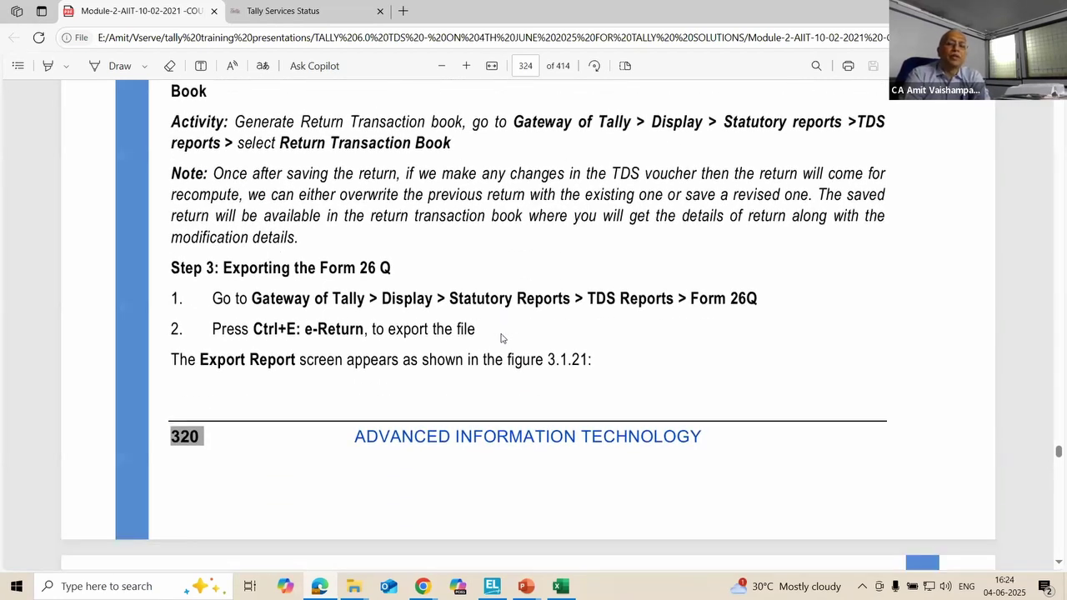
pyautogui.scroll(-2, 501, 338)
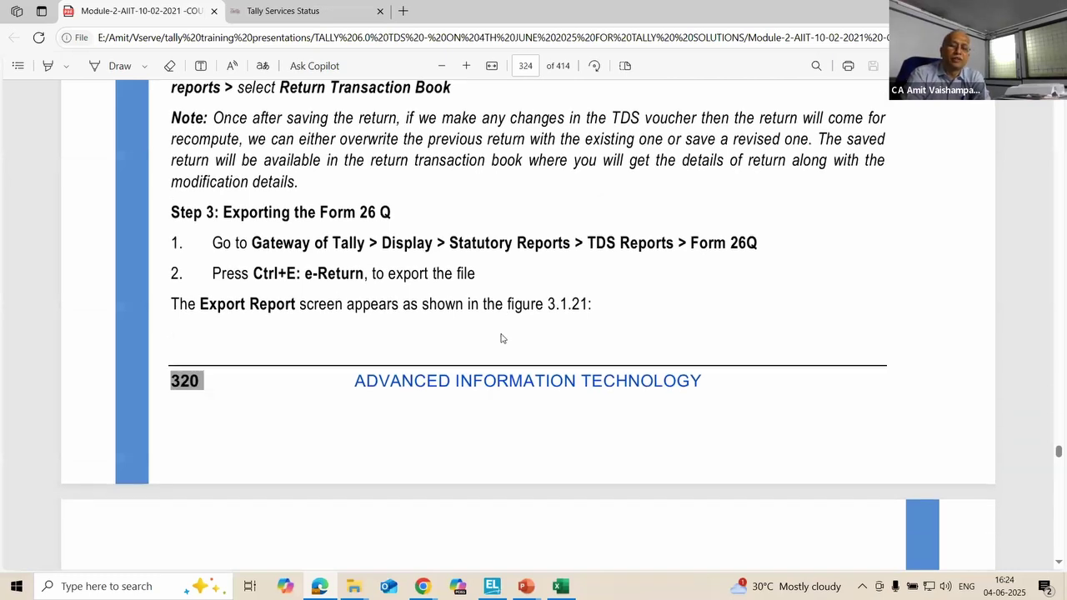
# Step: Read the Form 26Q export procedure in the PDF, covering the eTDS export settings in figure 3.1.21 and the exported file in figure 3.1.22
pyautogui.scroll(-4, 502, 338)
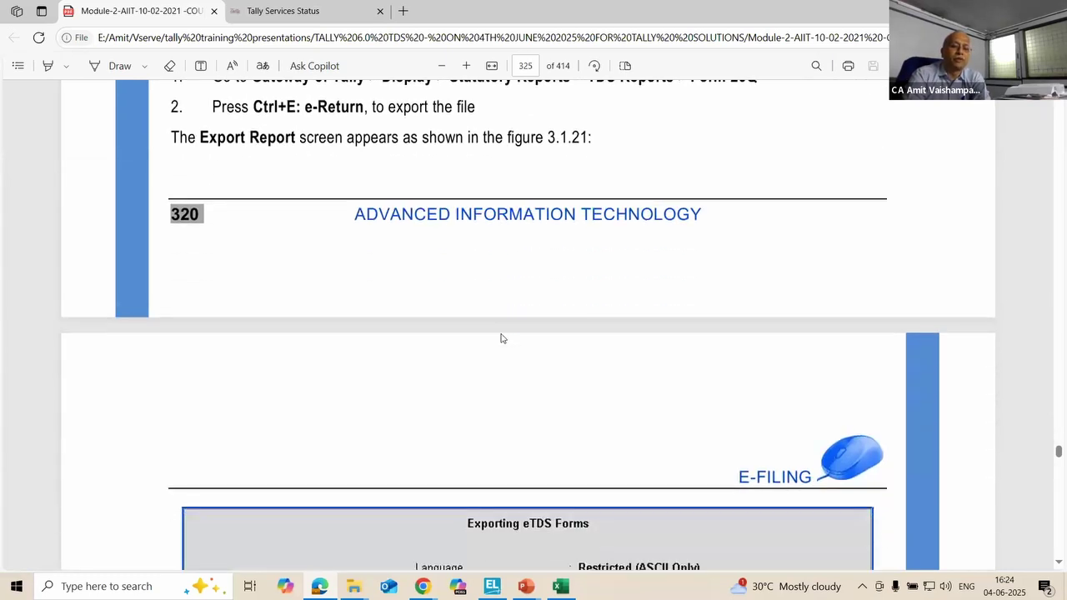
pyautogui.scroll(-2, 501, 337)
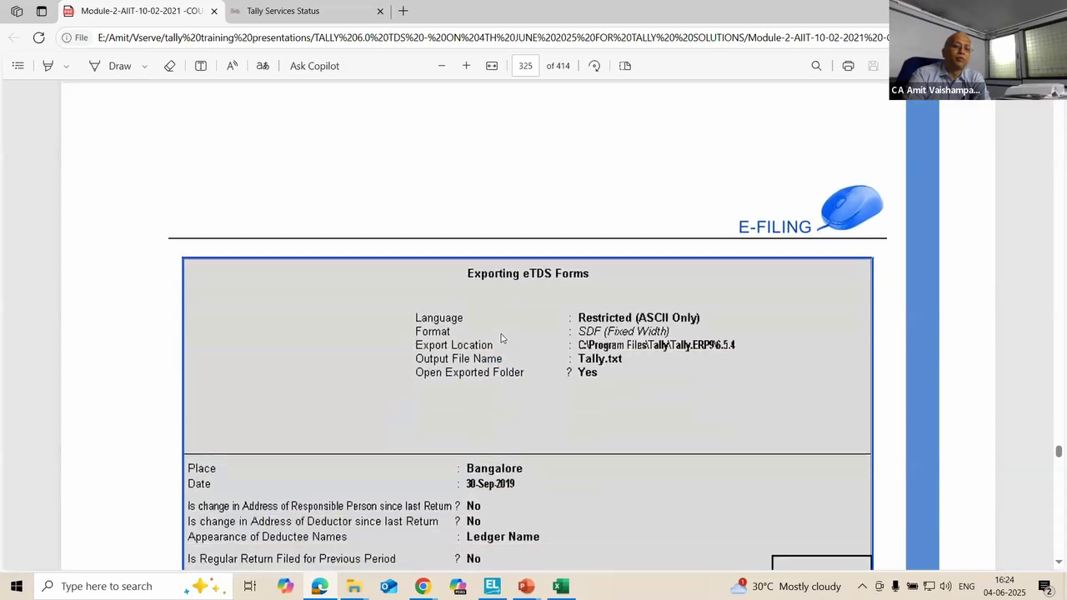
pyautogui.scroll(-1, 501, 338)
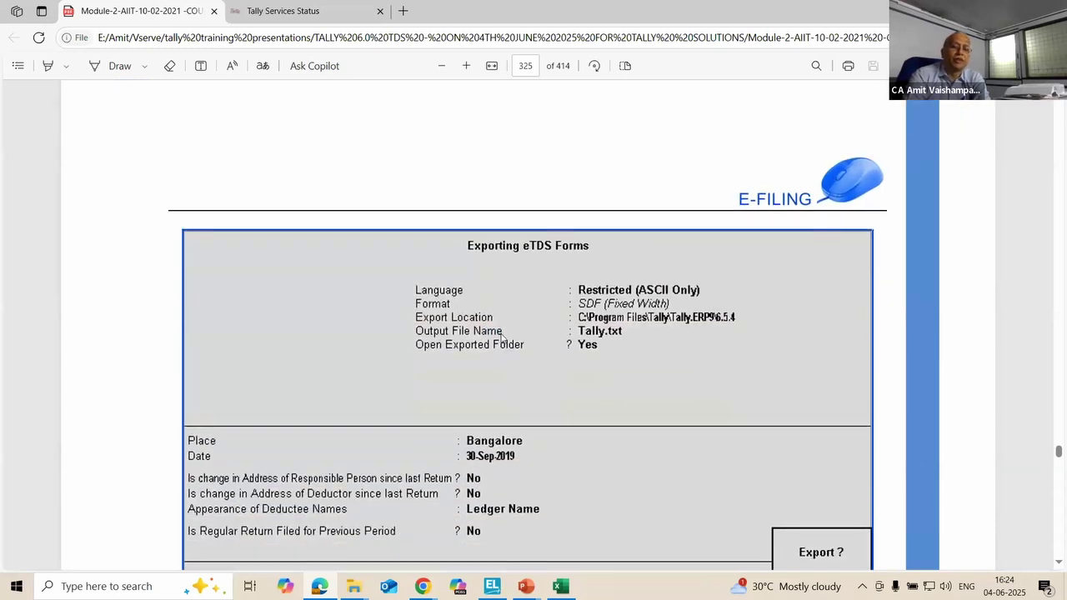
pyautogui.scroll(-1, 501, 338)
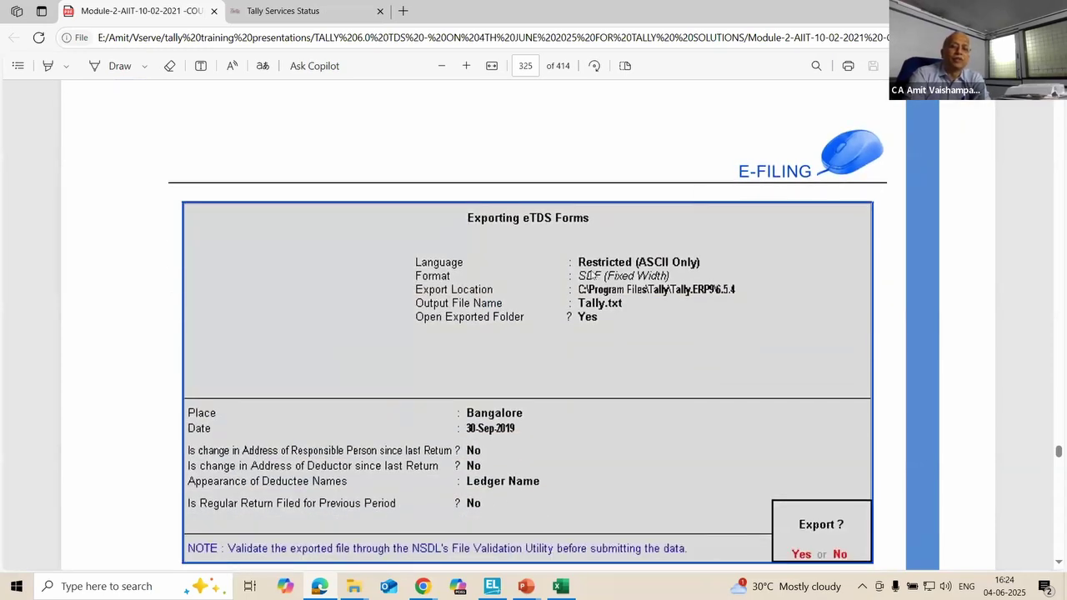
pyautogui.scroll(-5, 597, 271)
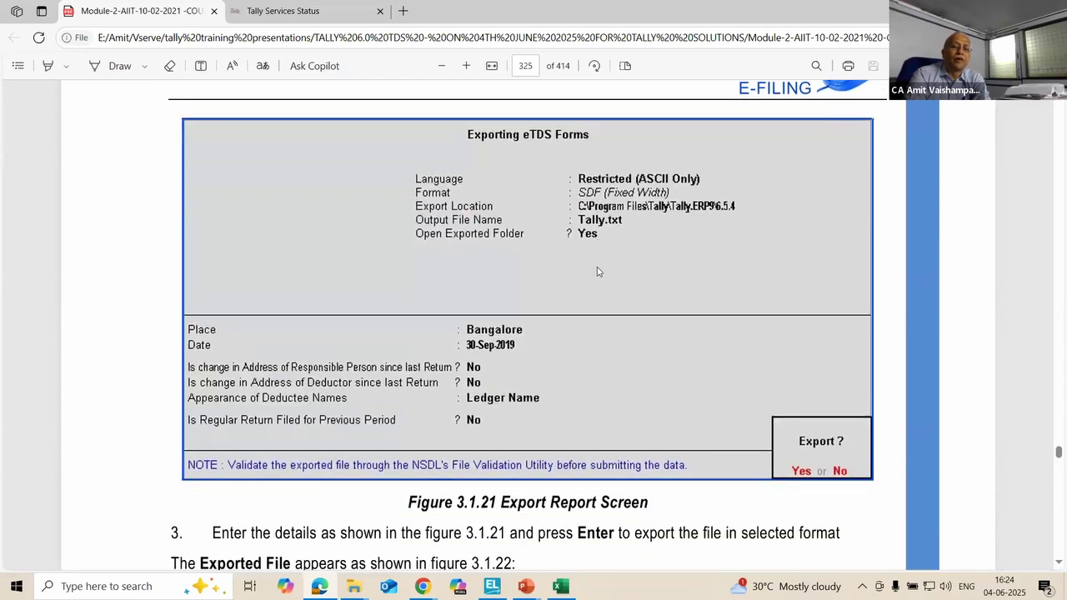
pyautogui.scroll(-7, 597, 271)
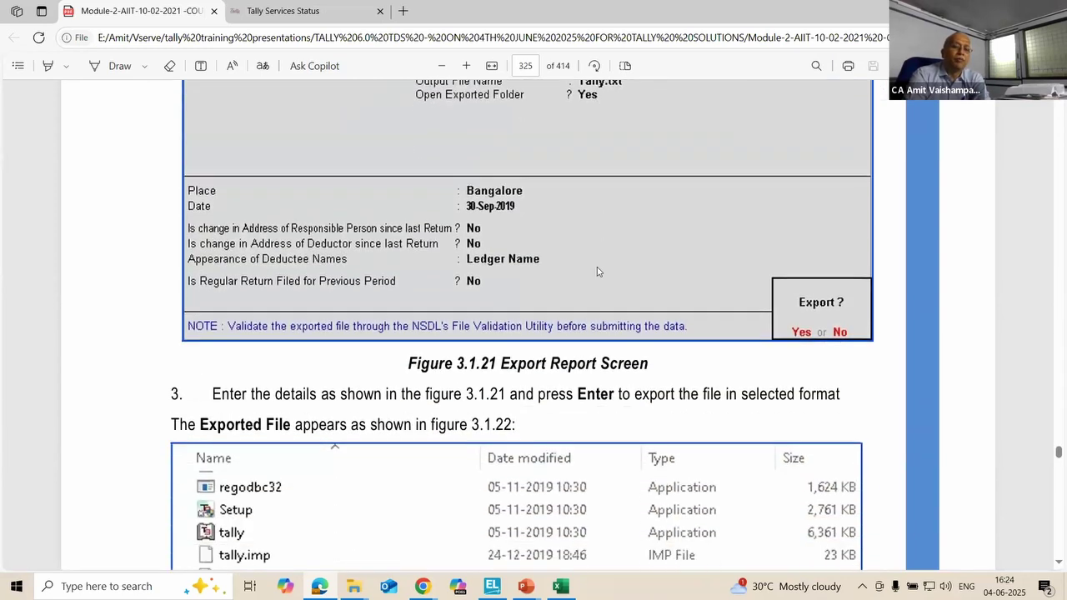
pyautogui.scroll(-1, 597, 271)
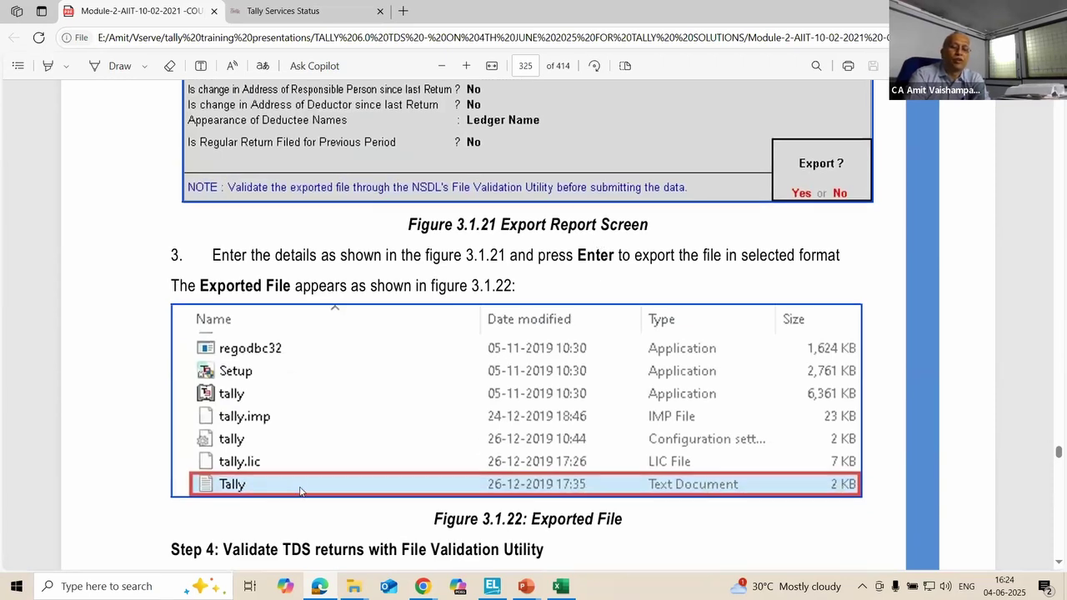
# Step: Read Step 4 on validating TDS returns with the File Validation Utility, and switch to Chrome's Protean page with the FVU downloads
pyautogui.scroll(-7, 300, 492)
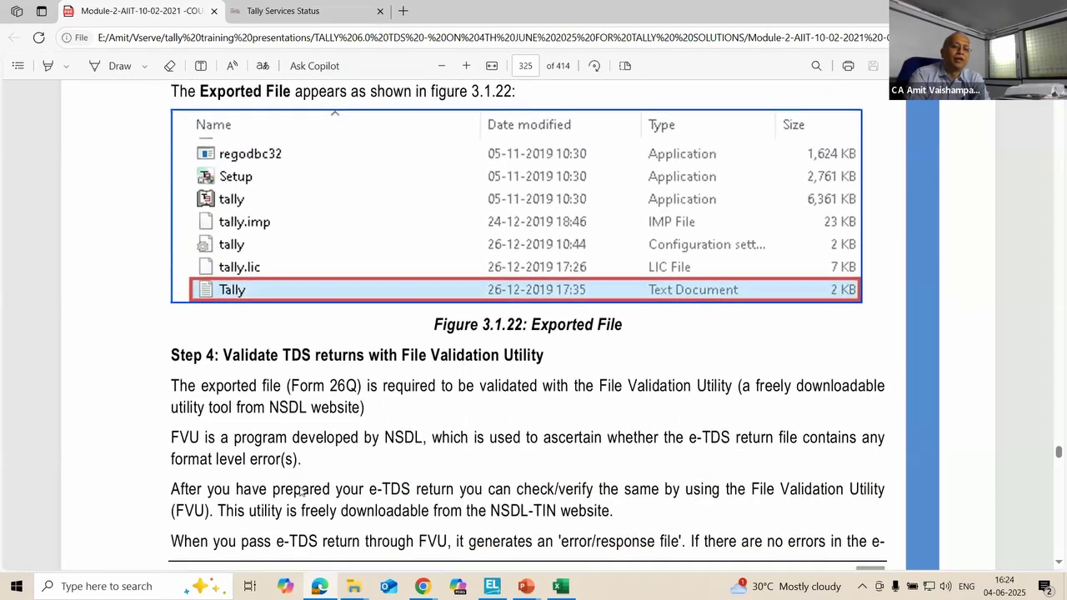
pyautogui.scroll(-2, 301, 492)
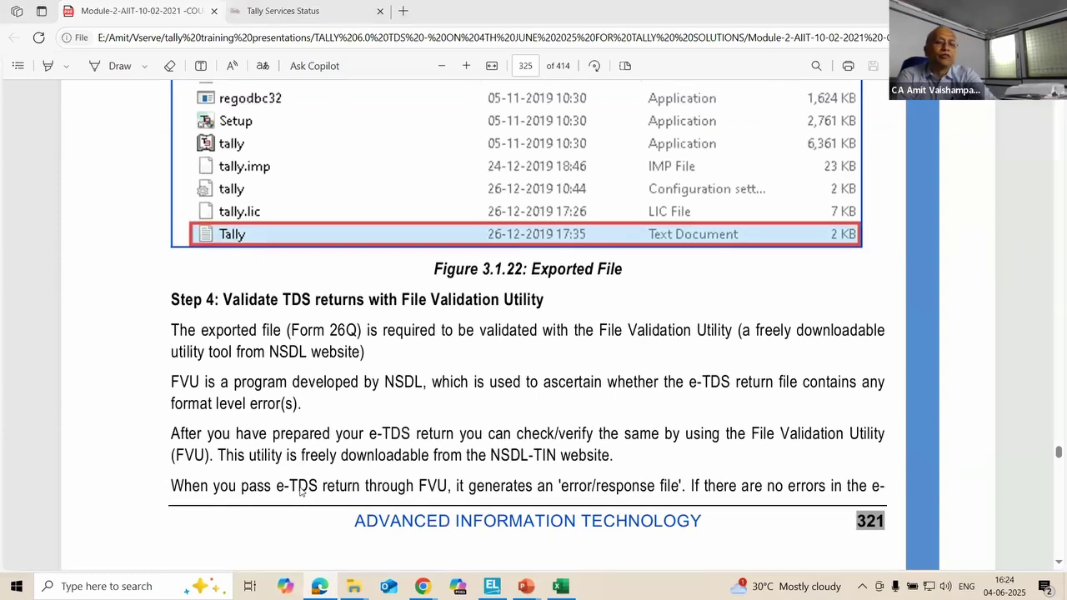
pyautogui.hotkey('alt', 'Tab')
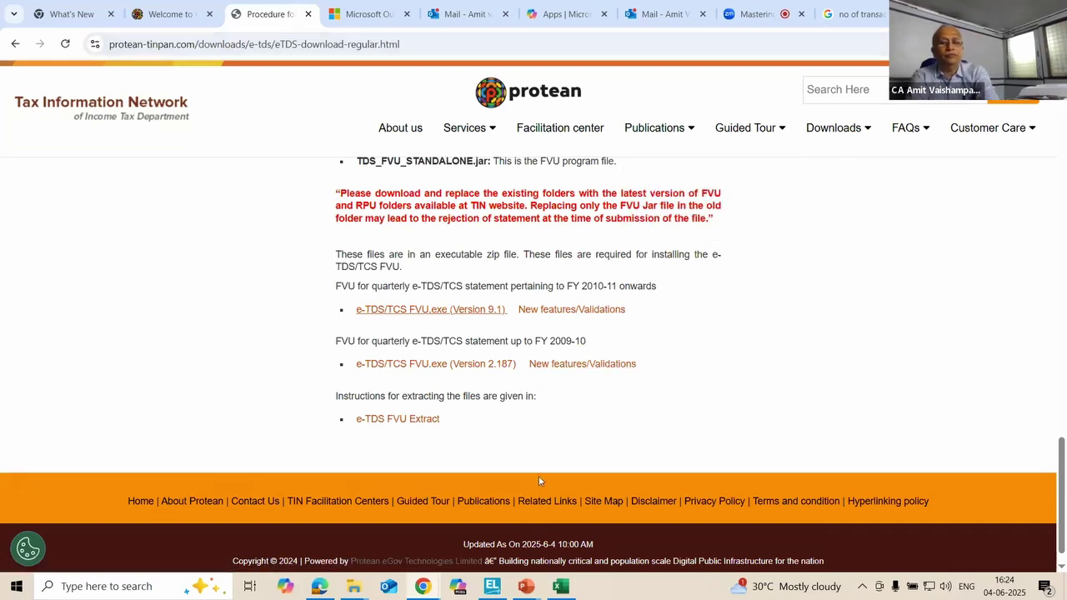
# Step: Switch to the PowerPoint slide show and go through the slides from TDS Nature of Payments to the closing contact slide
pyautogui.hotkey('alt', 'Tab')
pyautogui.hotkey('alt', 'Tab')
pyautogui.hotkey('alt', 'Tab')
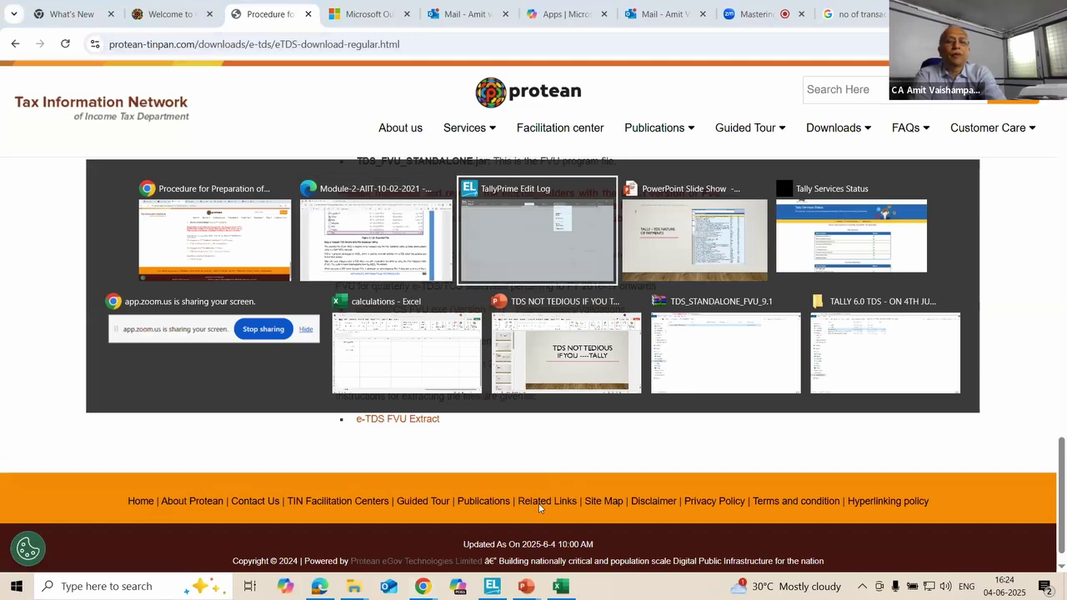
pyautogui.press('Right')
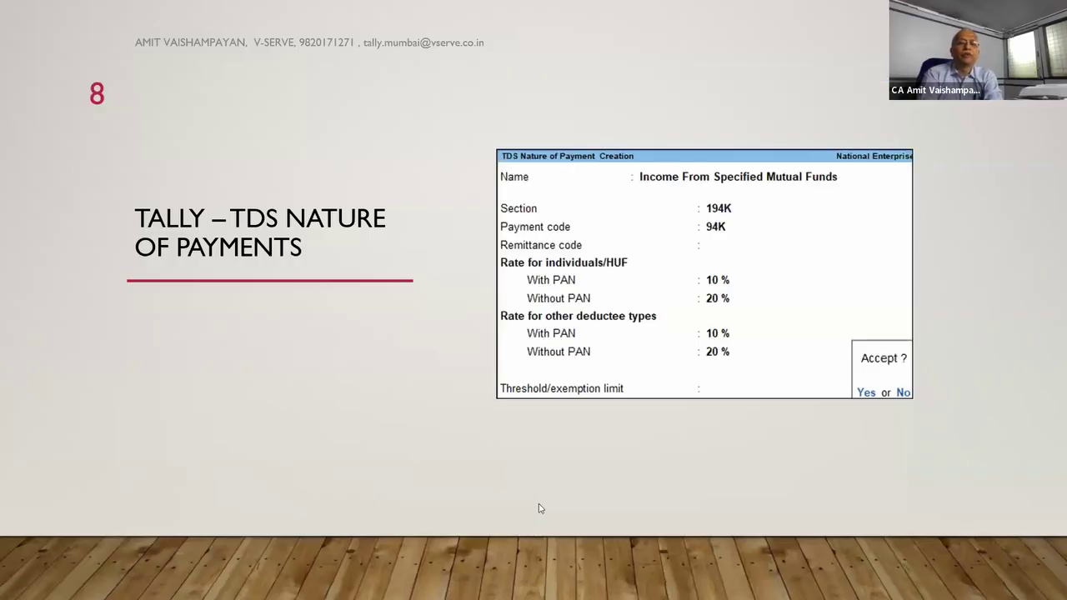
pyautogui.press('Right')
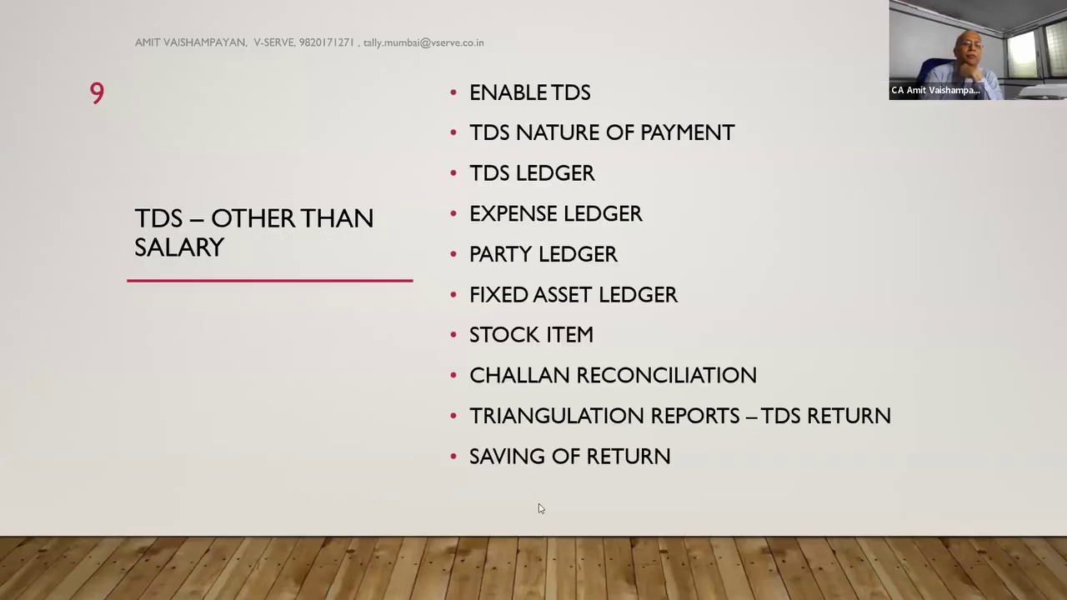
pyautogui.press('Right')
pyautogui.press('Right')
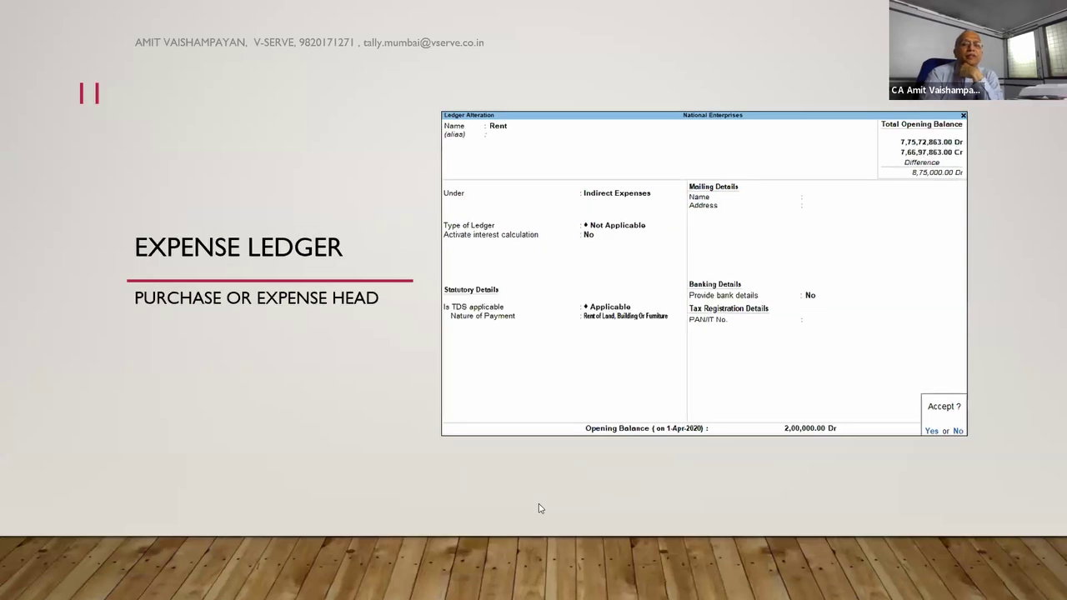
pyautogui.press('Right')
pyautogui.press('Right')
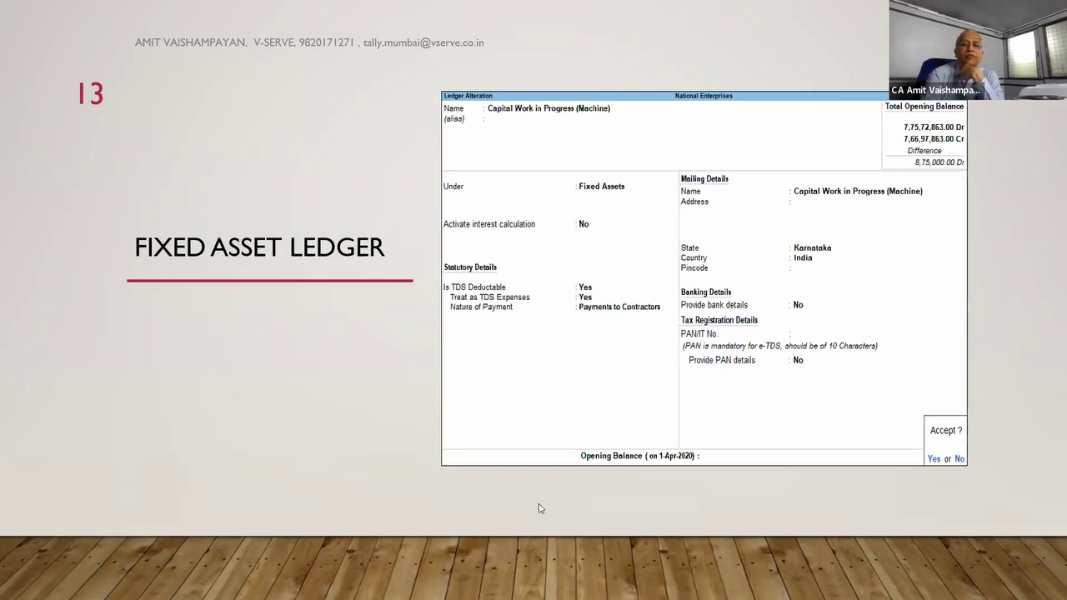
pyautogui.press('Right')
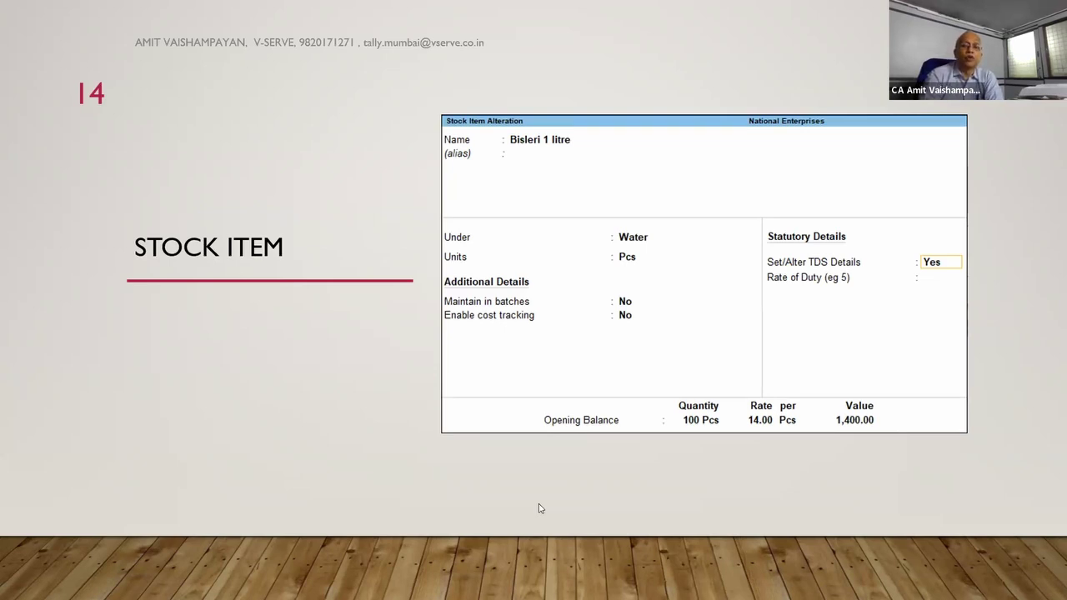
pyautogui.press('Right')
pyautogui.press('Right')
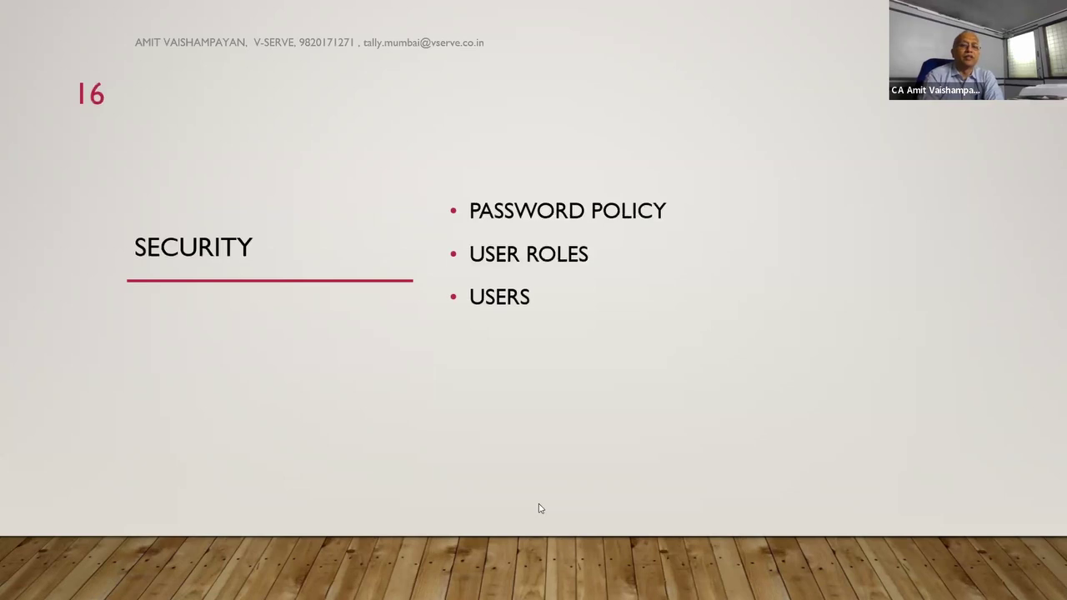
pyautogui.press('Right')
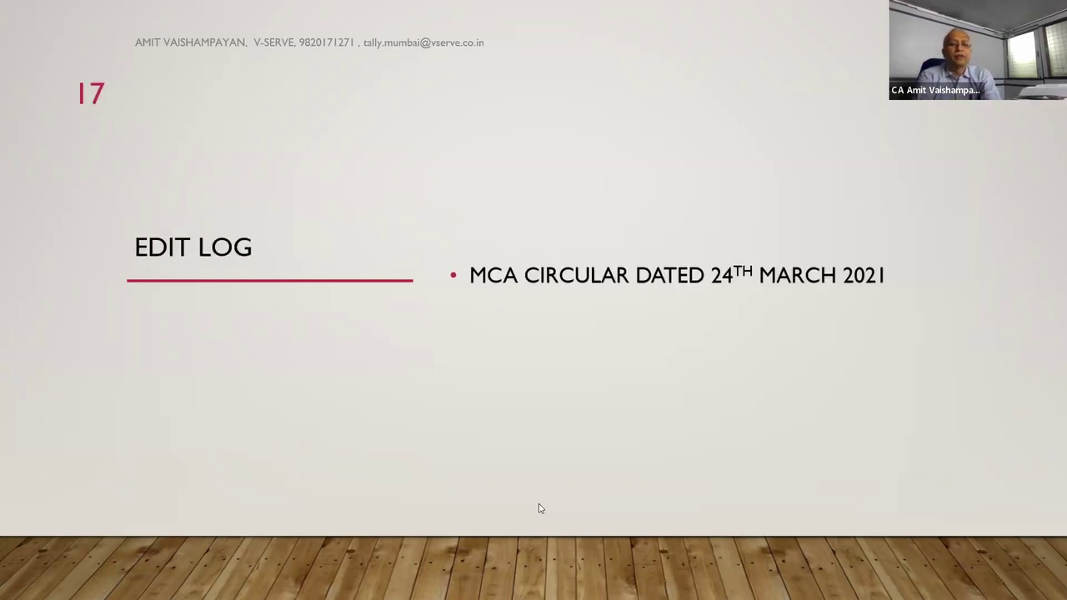
pyautogui.press('Right')
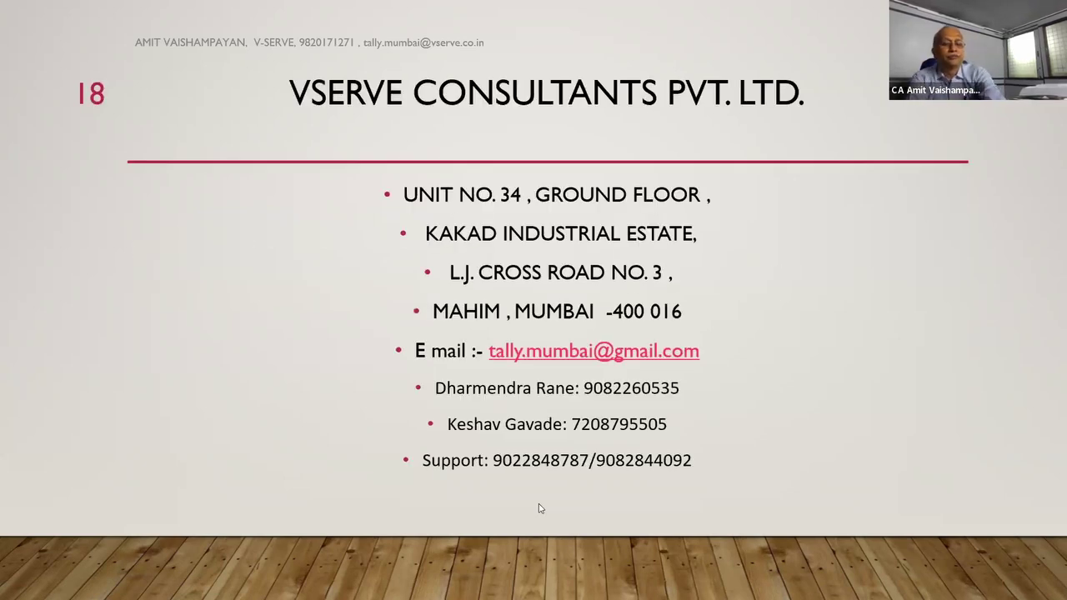
# Step: End the PowerPoint slide show from the closing contact slide
pyautogui.hotkey('alt', 'Tab')
pyautogui.hotkey('alt', 'Tab')
pyautogui.hotkey('alt', 'Tab')
pyautogui.hotkey('alt', 'Tab')
pyautogui.press('Escape')
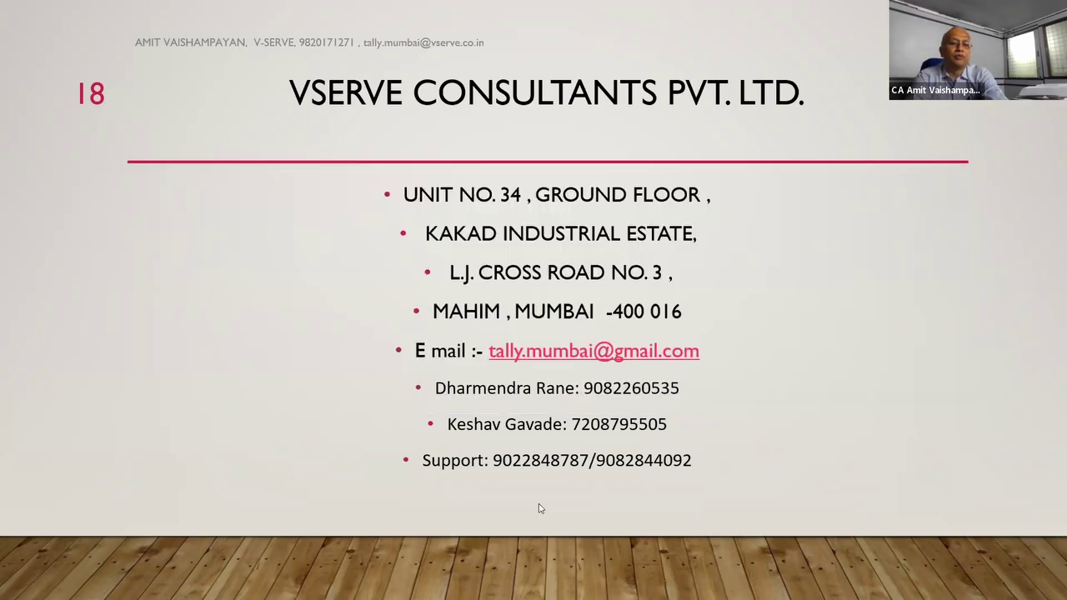
pyautogui.press('Escape')
# Step: Switch to Chrome and show the Zoom meeting tab to take up the attendees' Q&A
pyautogui.click(425, 575)
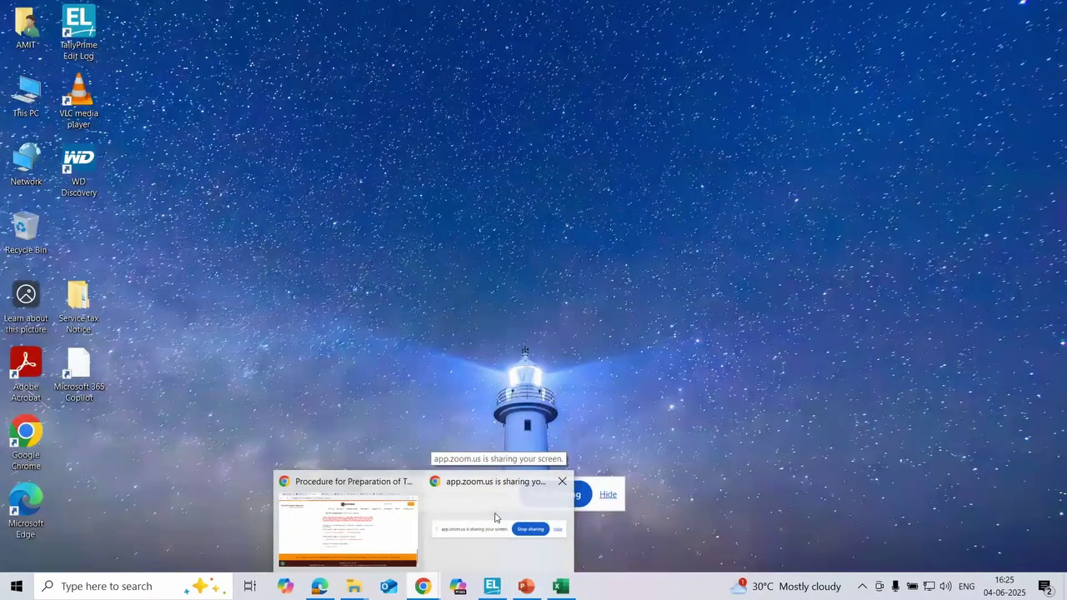
pyautogui.click(492, 517)
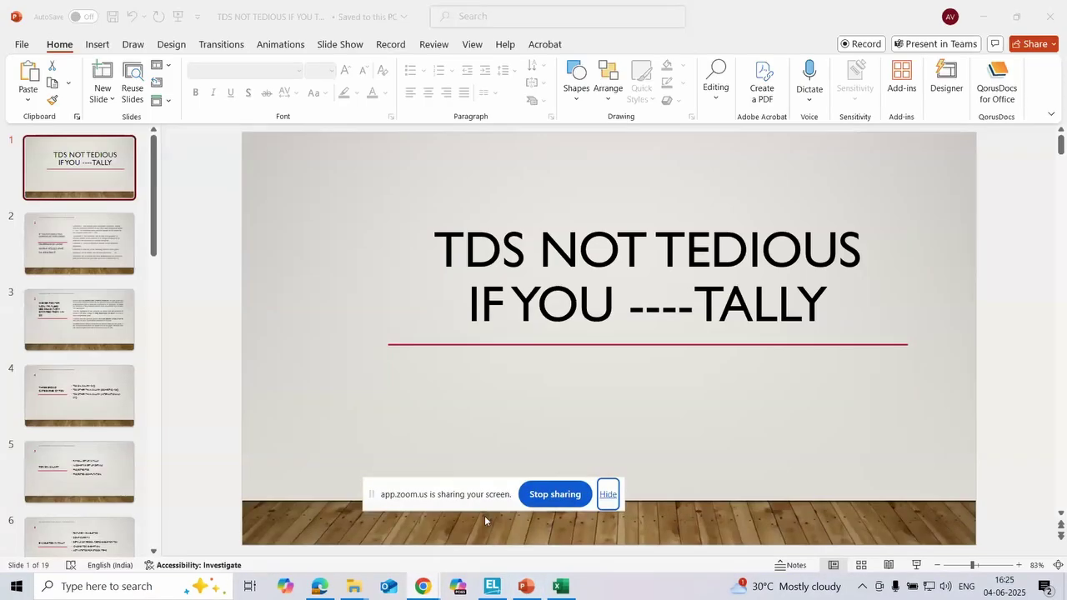
pyautogui.moveTo(424, 586)
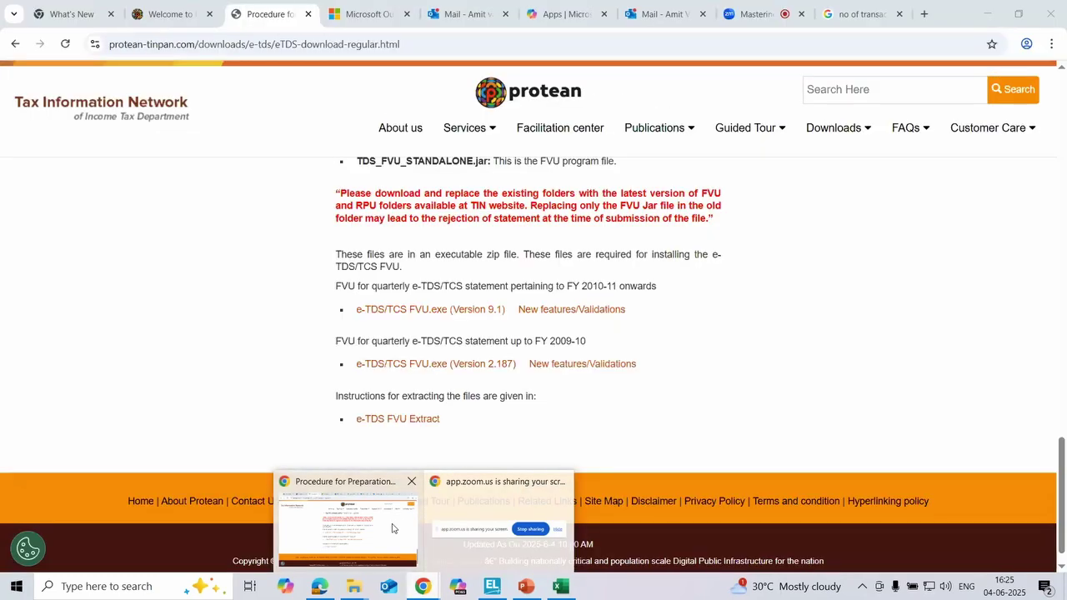
pyautogui.click(392, 524)
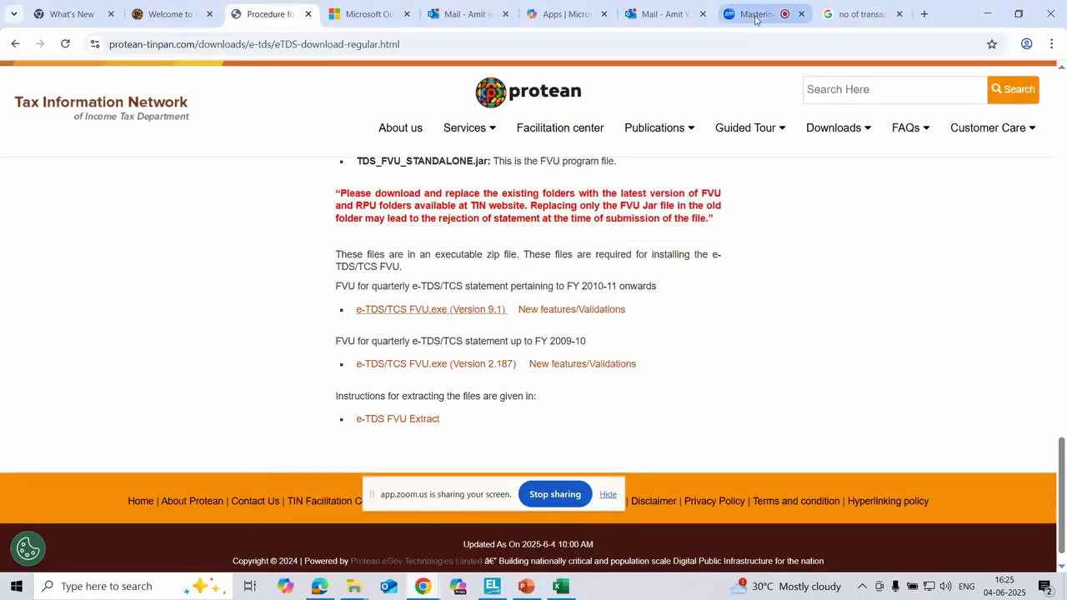
pyautogui.click(755, 15)
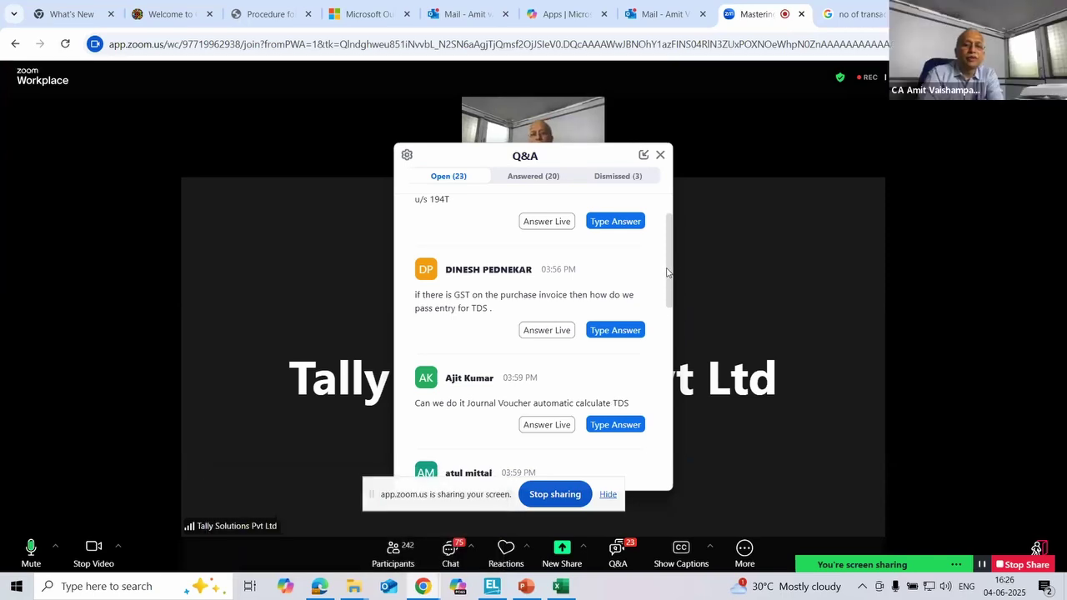
# Step: Read the open attendee questions on TDS in the Zoom Q&A, and switch to TallyPrime's Form 26Q report
pyautogui.scroll(-2, 667, 273)
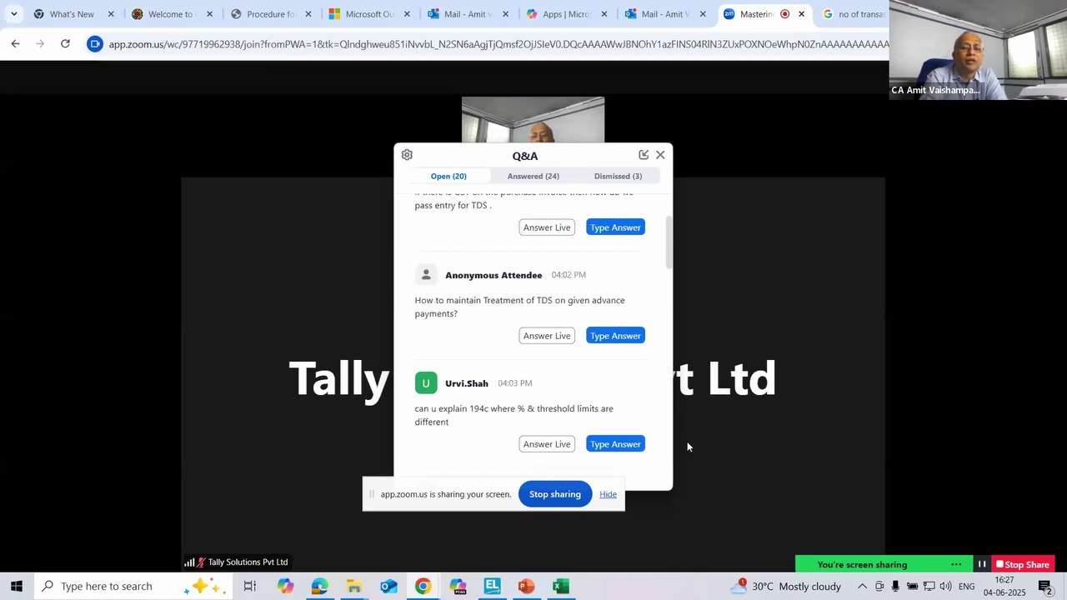
pyautogui.moveTo(642, 382)
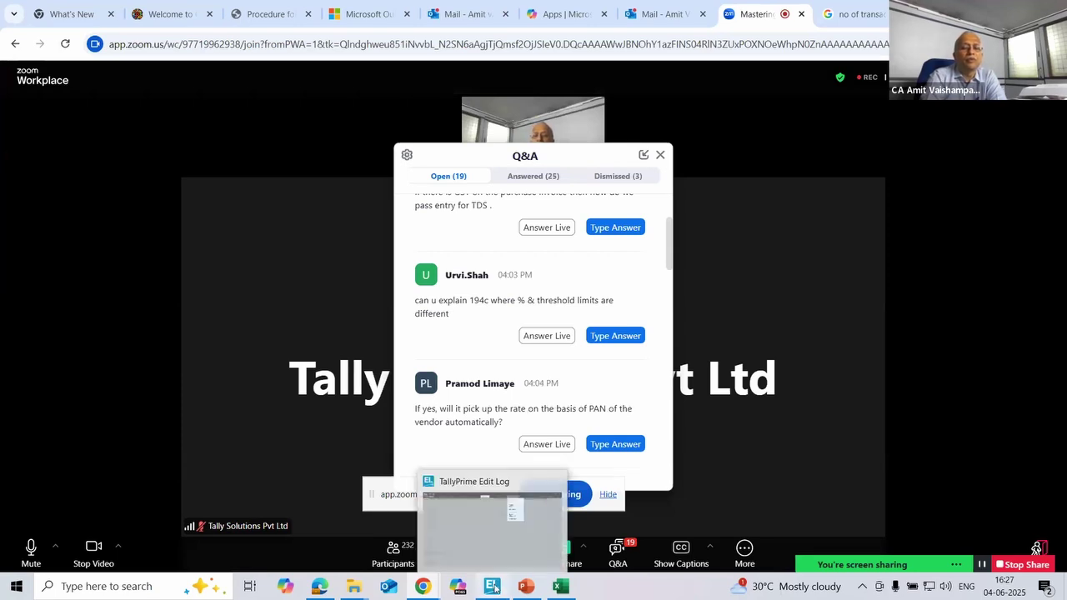
pyautogui.click(503, 525)
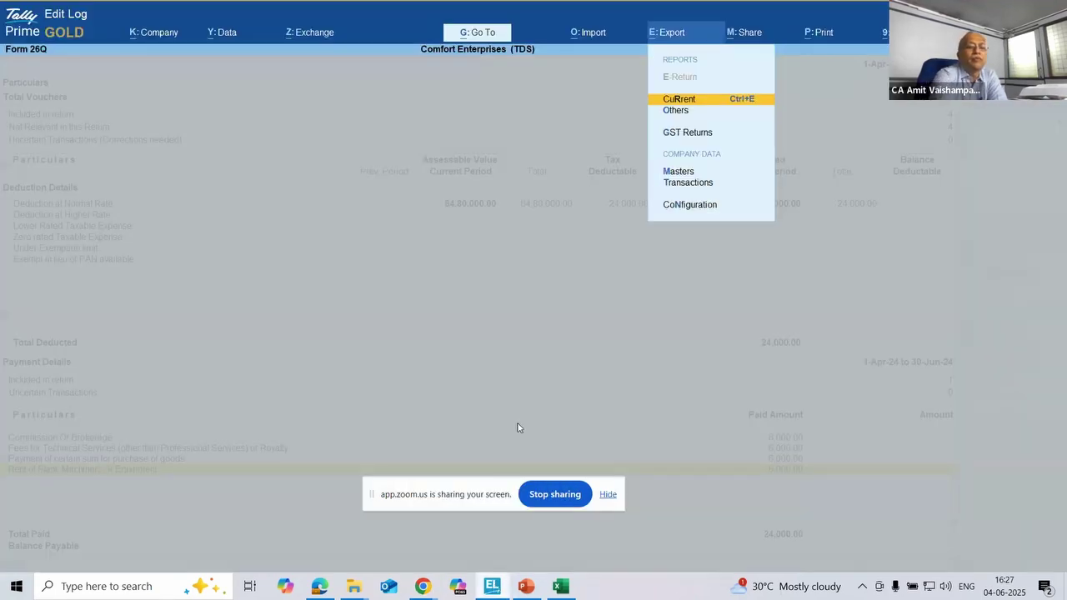
# Step: Close the Form 26Q export options and the TDS reports, returning to the Gateway of Tally
pyautogui.press('Escape')
pyautogui.press('Escape')
pyautogui.press('Escape')
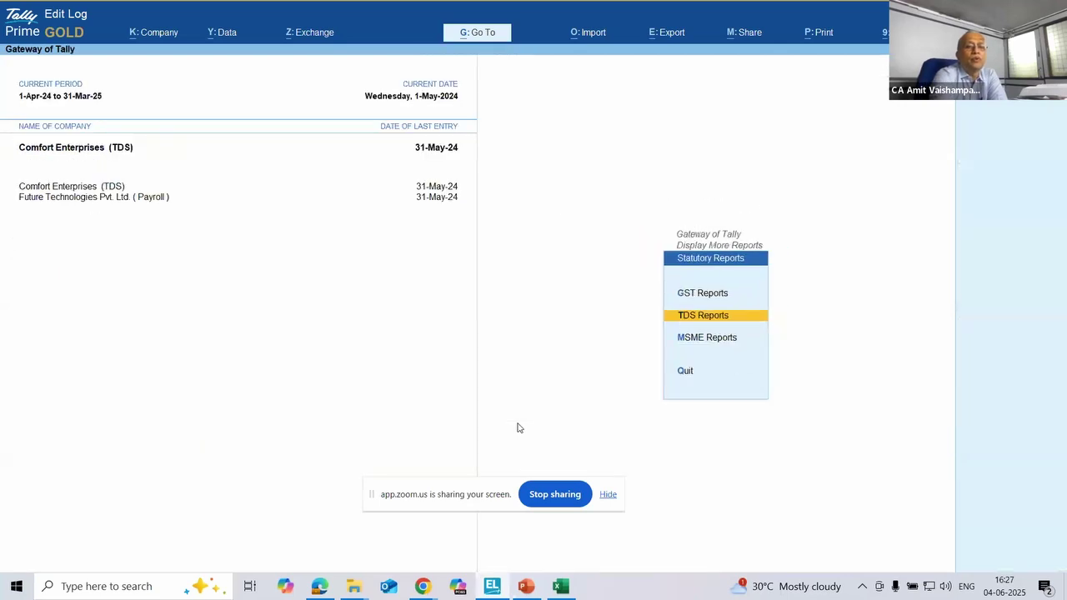
pyautogui.press('Escape')
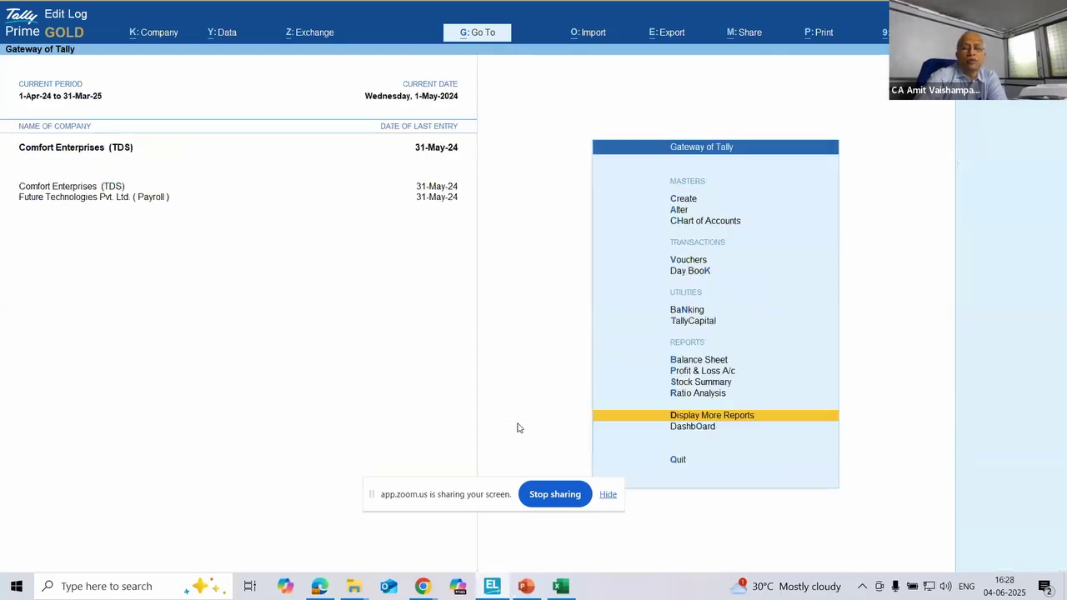
# Step: Start creating a TDS Nature of Payments master from the Gateway of Tally
pyautogui.press('Up')
pyautogui.press('Up')
pyautogui.press('Up')
pyautogui.press('Up')
pyautogui.press('Up')
pyautogui.press('Up')
pyautogui.press('Up')
pyautogui.press('Up')
pyautogui.press('Up')
pyautogui.press('Up')
pyautogui.press('Up')
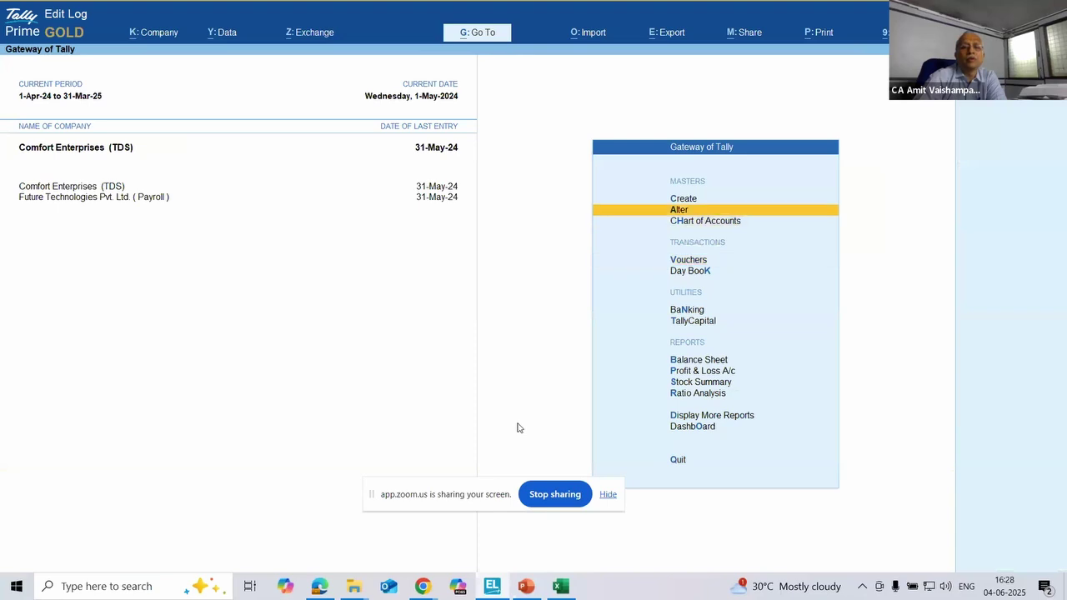
pyautogui.press('Return')
pyautogui.press('Down')
pyautogui.press('Down')
pyautogui.press('Down')
pyautogui.press('Down')
pyautogui.press('Down')
pyautogui.press('Down')
pyautogui.press('Down')
pyautogui.press('Down')
pyautogui.press('Down')
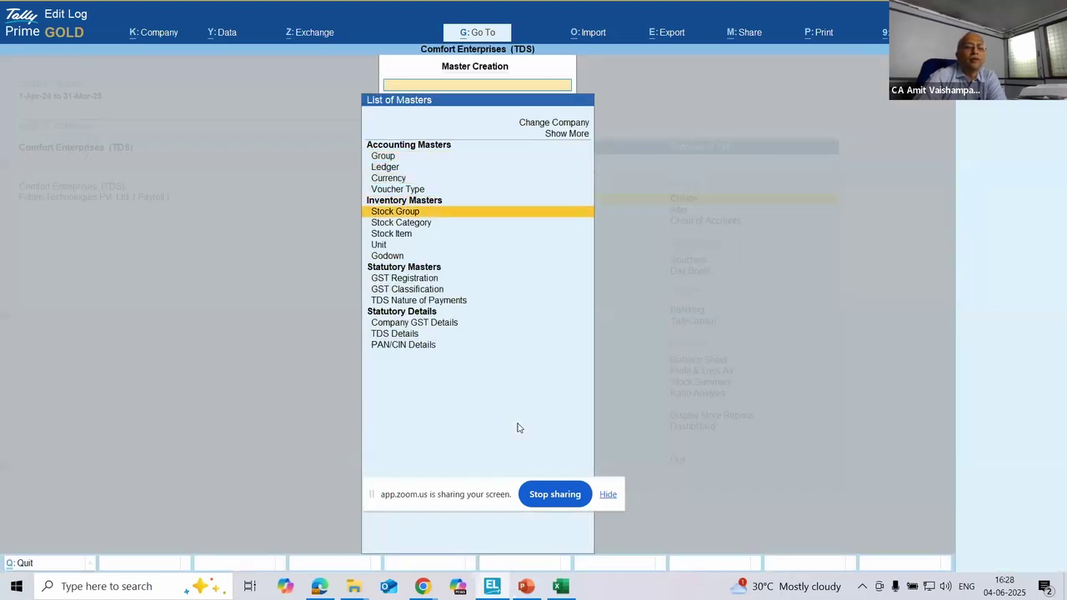
pyautogui.press('Down')
pyautogui.press('Down')
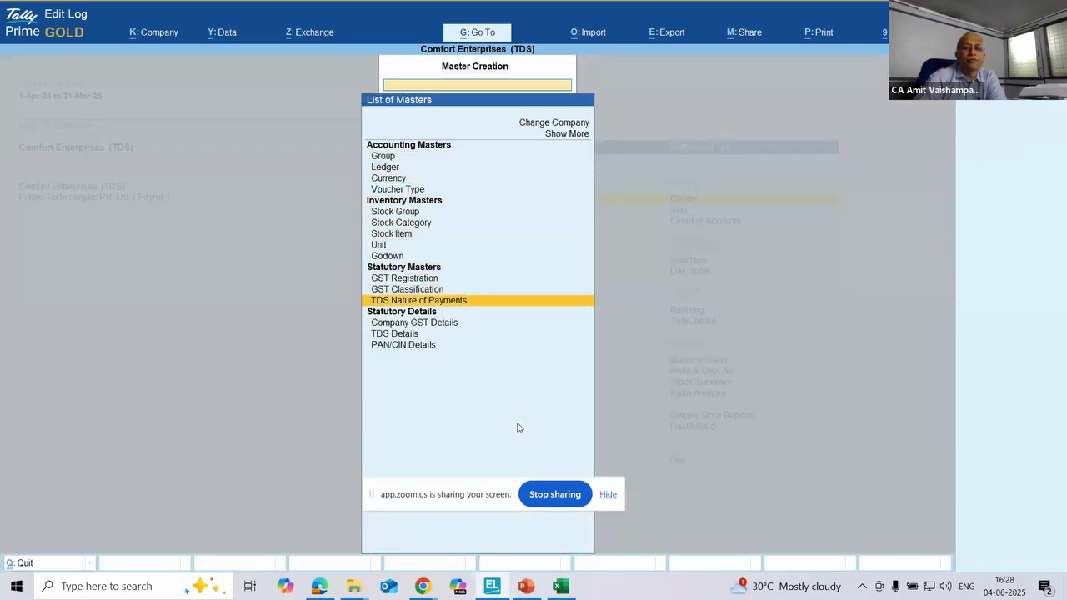
pyautogui.press('Return')
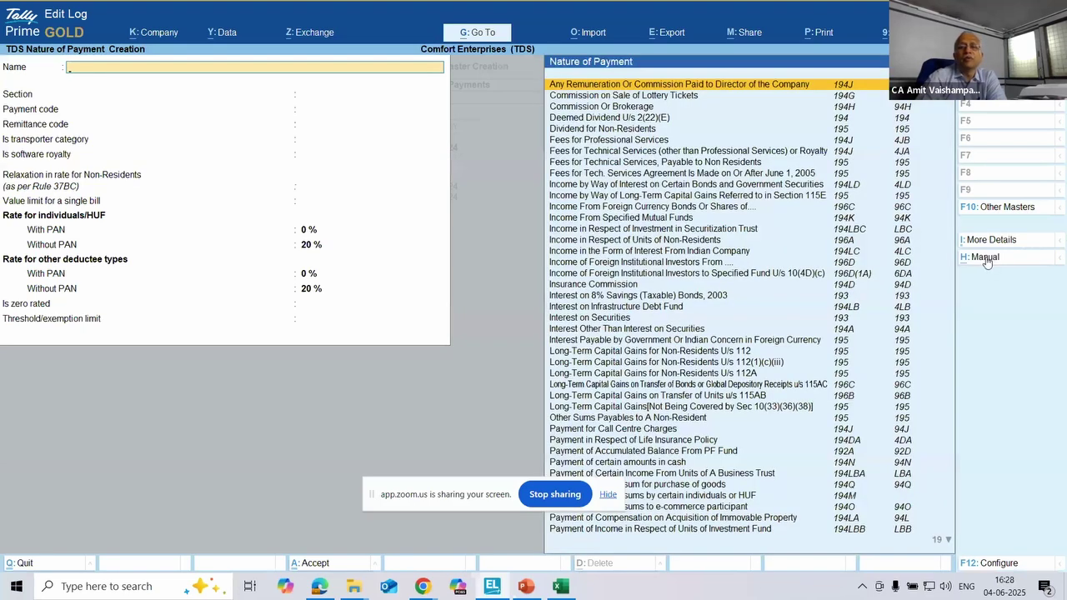
# Step: Look through the upper entries of the Nature of Payment list and move the screen-sharing bar off the list
pyautogui.press('Down')
pyautogui.press('Down')
pyautogui.press('Down')
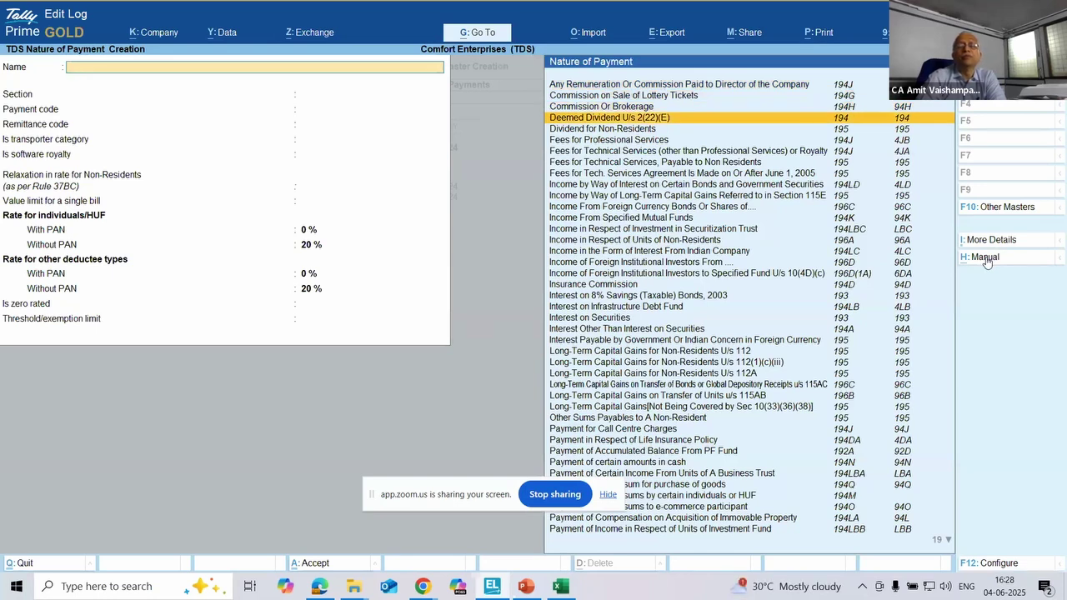
pyautogui.press('Down')
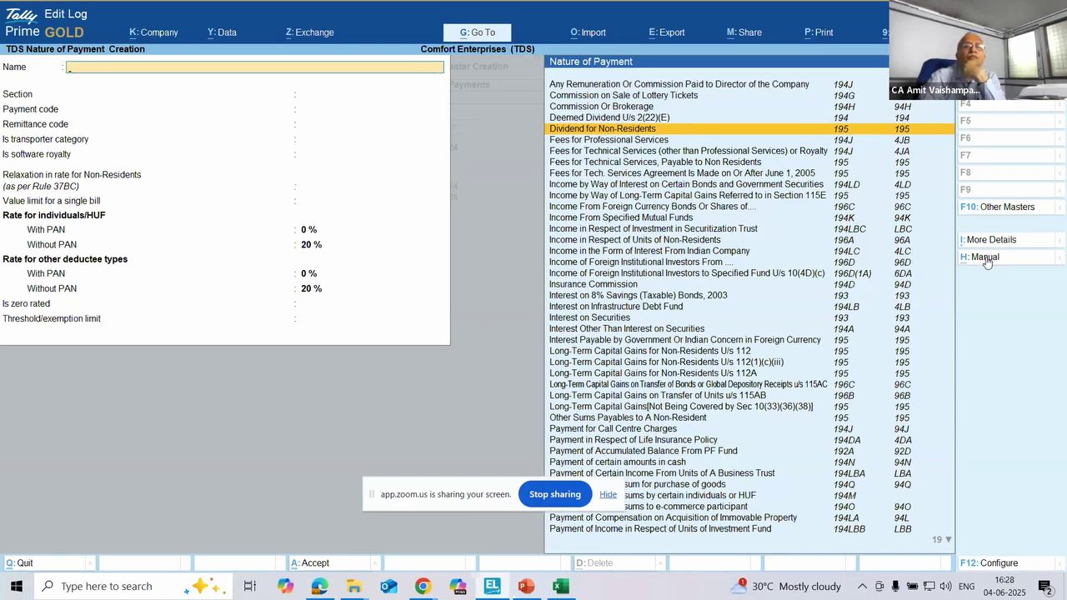
pyautogui.press('Up')
pyautogui.press('Down')
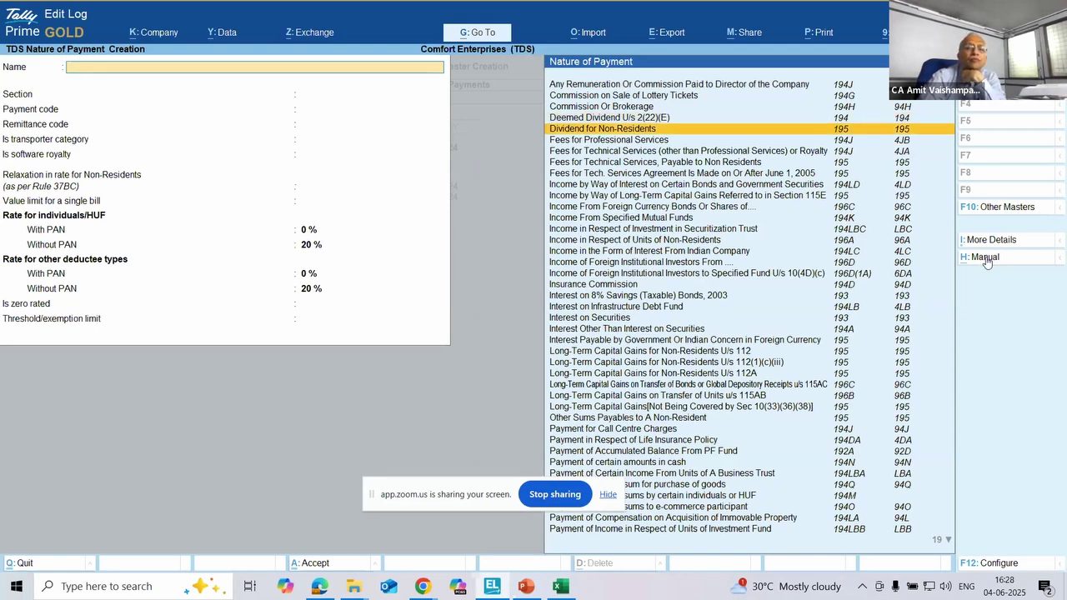
pyautogui.press('Down')
pyautogui.press('Down')
pyautogui.press('Down')
pyautogui.press('Down')
pyautogui.press('Down')
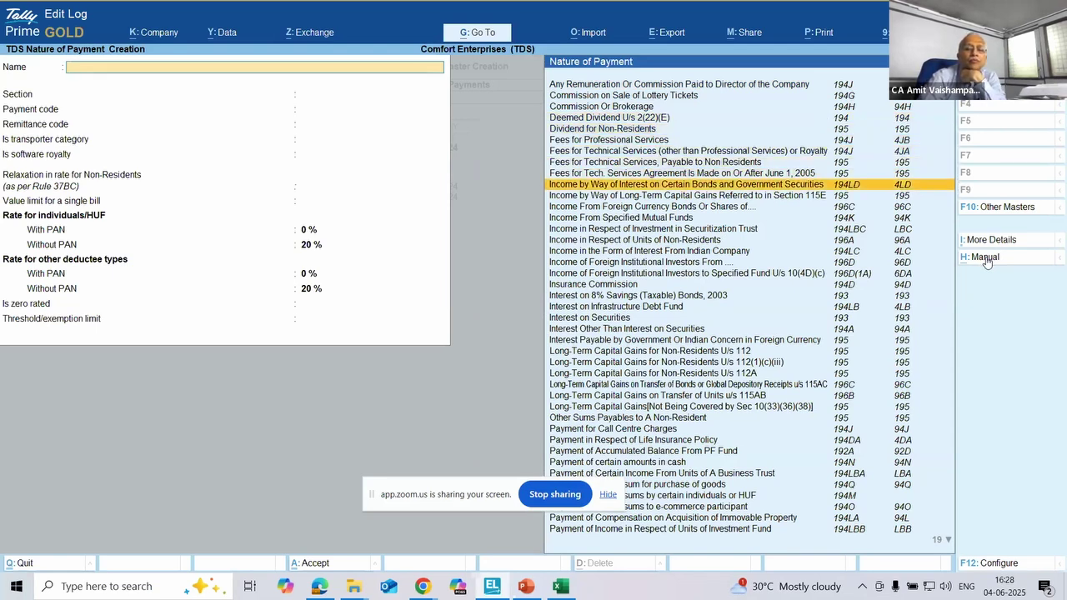
pyautogui.press('Down')
pyautogui.press('Down')
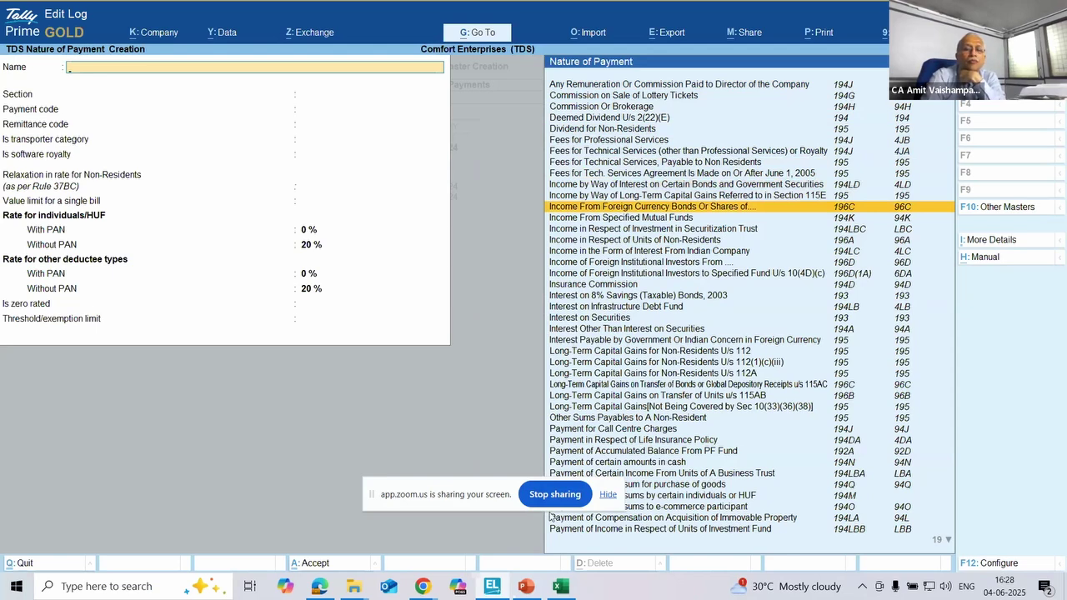
pyautogui.moveTo(510, 489); pyautogui.dragTo(320, 506)
pyautogui.moveTo(767, 586)
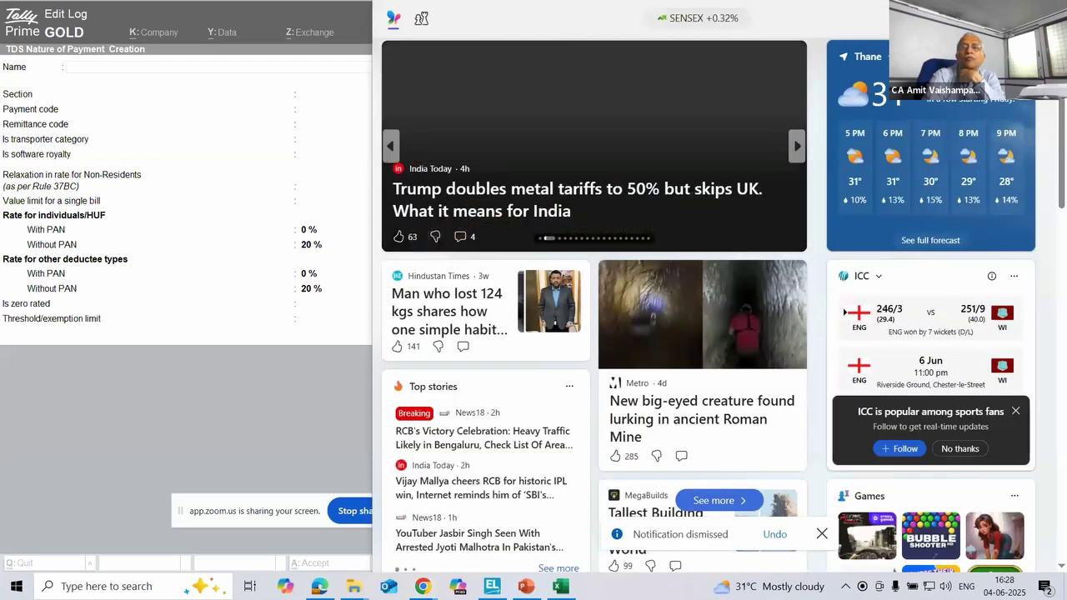
pyautogui.click(394, 18)
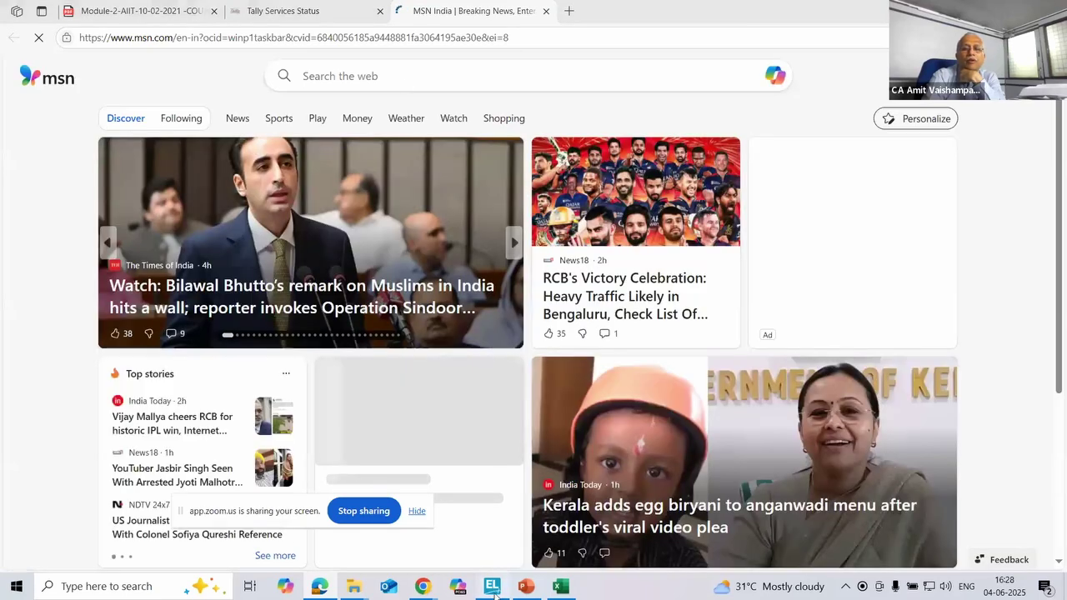
pyautogui.click(493, 588)
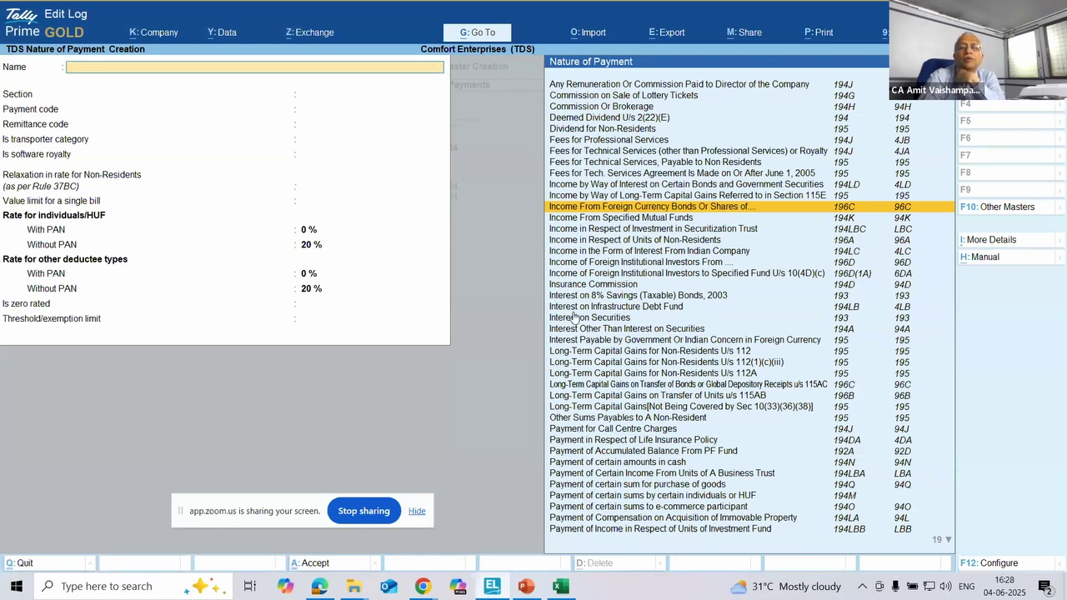
# Step: Pick Payments to Contractors from the Nature of Payment list and accept section 194C
pyautogui.press('Down')
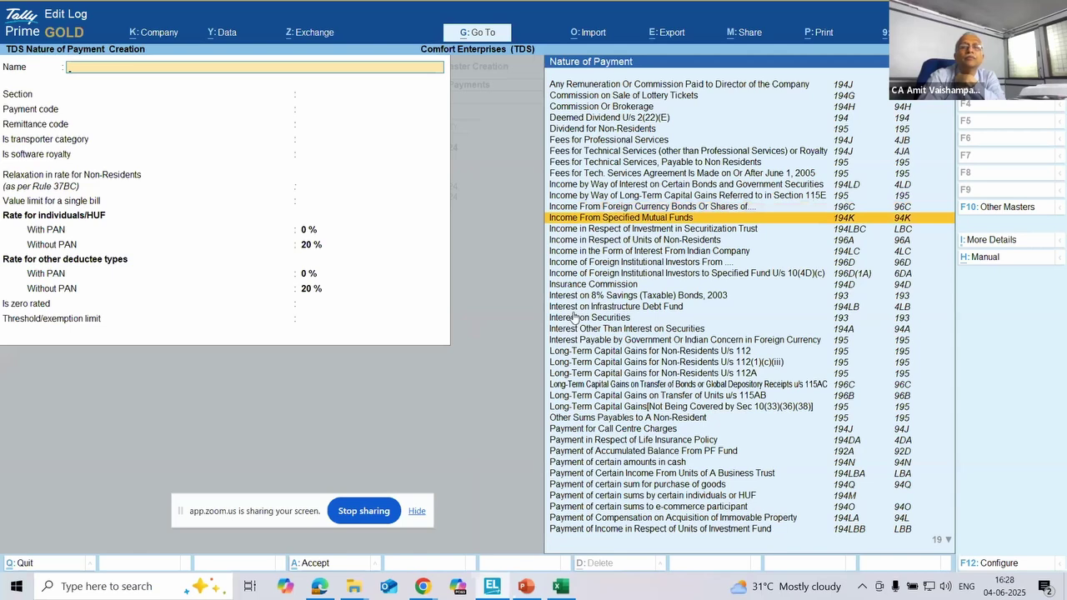
pyautogui.press('Down')
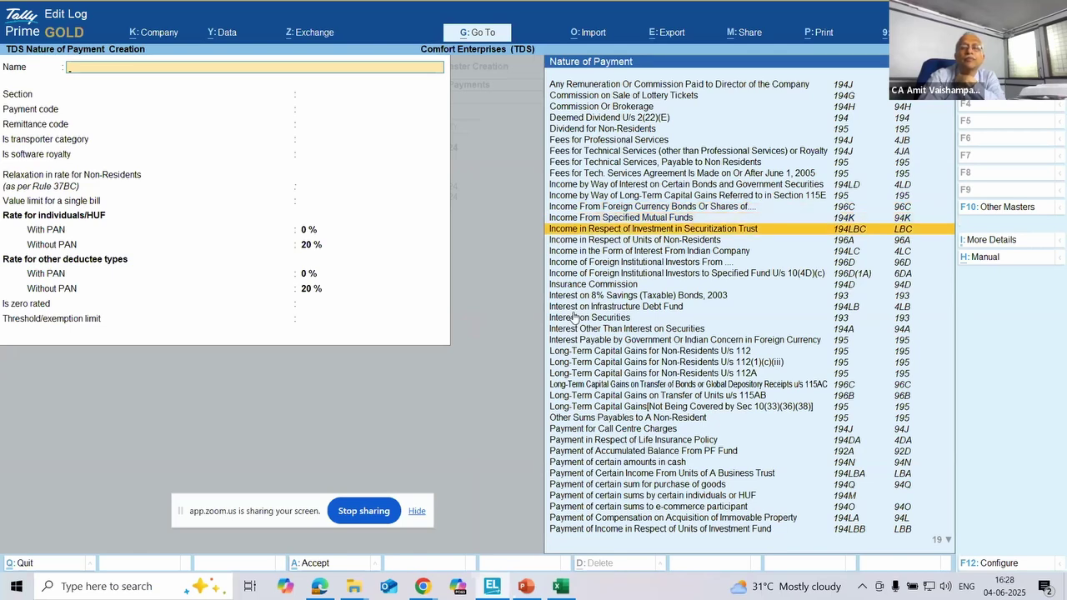
pyautogui.press('Down')
pyautogui.press('Down')
pyautogui.press('Down')
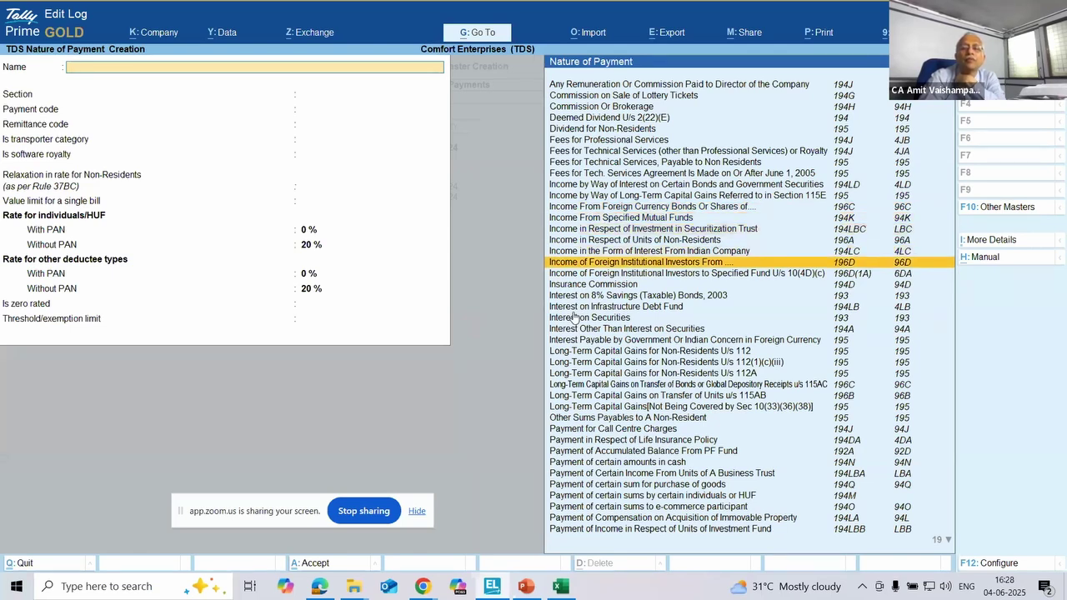
pyautogui.press('Up')
pyautogui.press('Down')
pyautogui.press('Down')
pyautogui.press('Down')
pyautogui.press('Down')
pyautogui.press('Down')
pyautogui.press('Down')
pyautogui.press('Down')
pyautogui.press('Down')
pyautogui.press('Down')
pyautogui.press('Down')
pyautogui.press('Down')
pyautogui.press('Down')
pyautogui.press('Down')
pyautogui.press('Down')
pyautogui.press('Down')
pyautogui.press('Down')
pyautogui.press('Down')
pyautogui.press('Down')
pyautogui.press('Down')
pyautogui.press('Down')
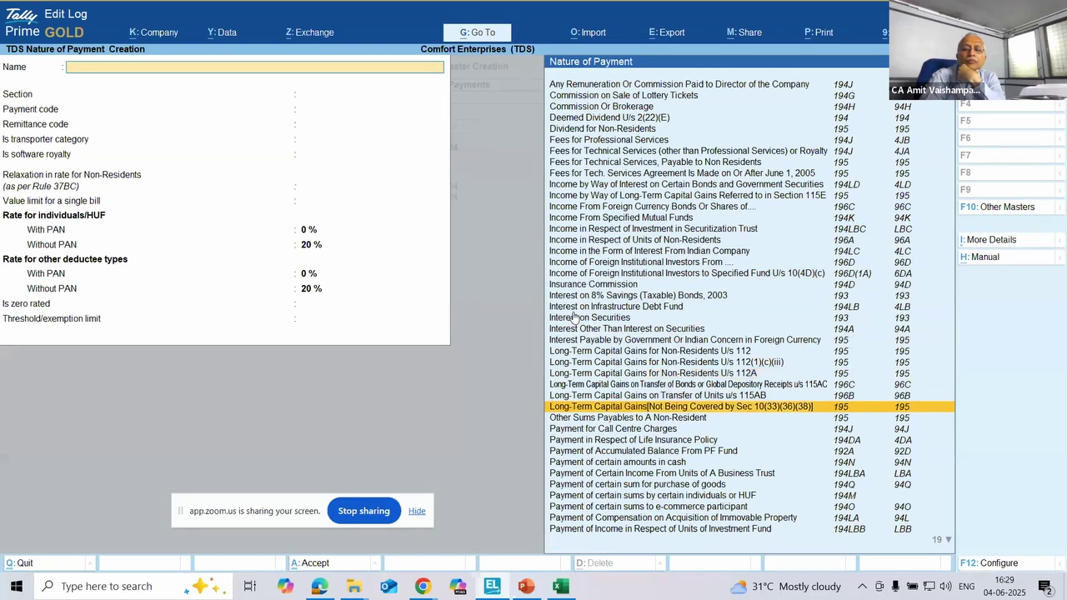
pyautogui.press('Down')
pyautogui.press('Down')
pyautogui.press('Down')
pyautogui.press('Down')
pyautogui.press('Down')
pyautogui.press('Down')
pyautogui.press('Down')
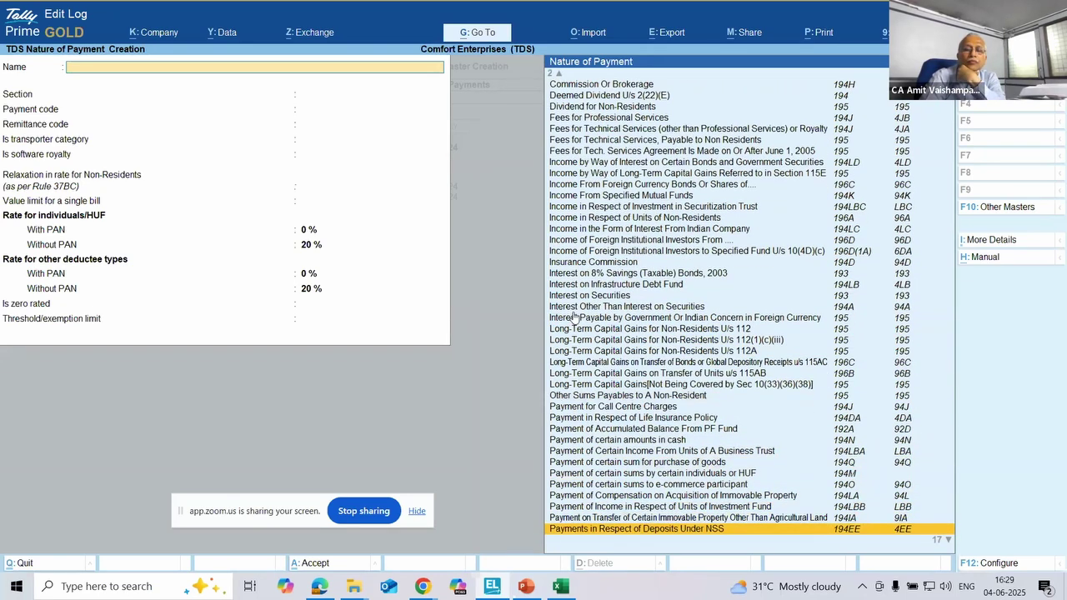
pyautogui.press('Down')
pyautogui.press('Down')
pyautogui.press('Down')
pyautogui.press('Down')
pyautogui.press('Up')
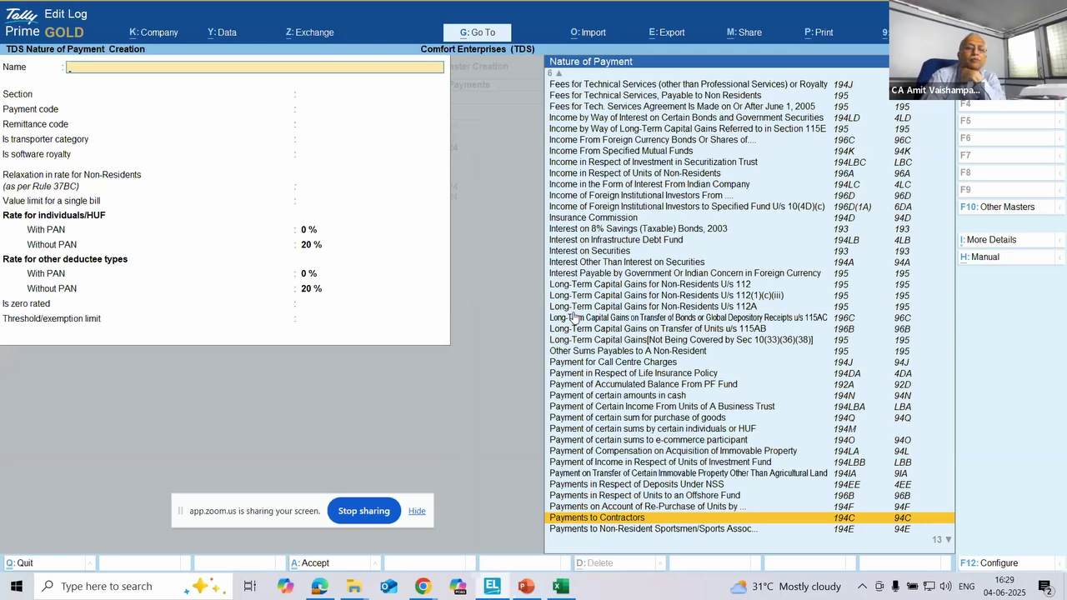
pyautogui.press('Return')
pyautogui.press('Return')
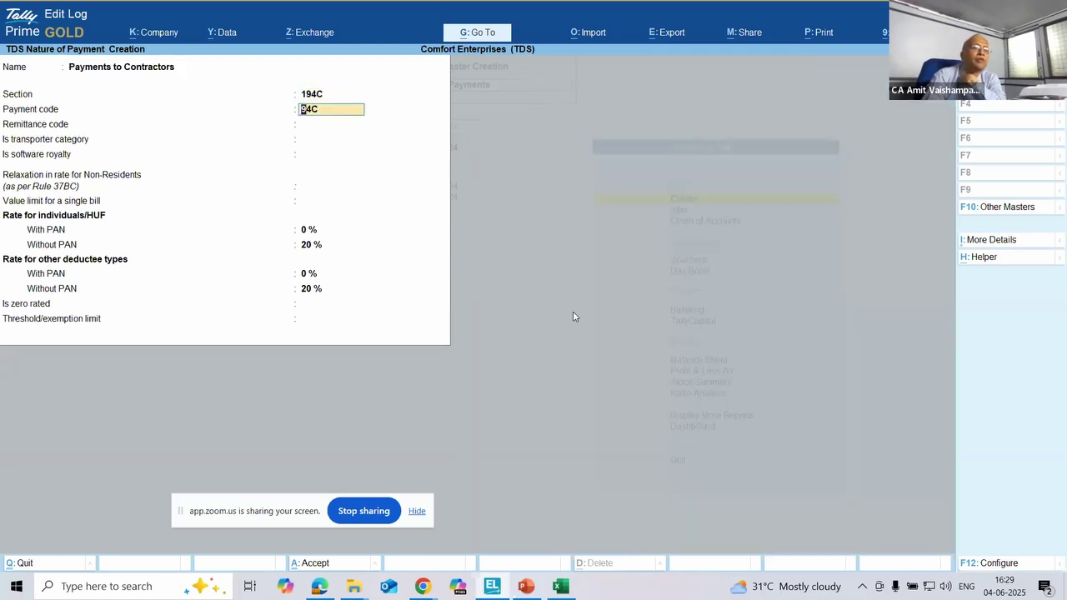
# Step: Accept payment code 94C and extend the nature of payment's name to "Payments to Contractors MORE THAN 1CR"
pyautogui.press('Return')
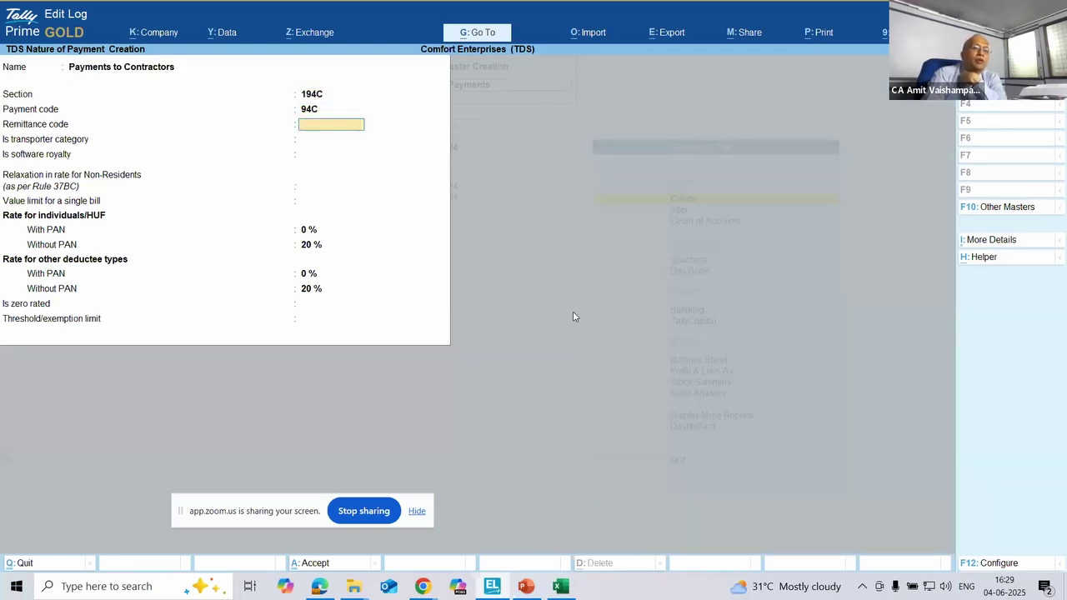
pyautogui.press('Up')
pyautogui.press('Up')
pyautogui.press('Up')
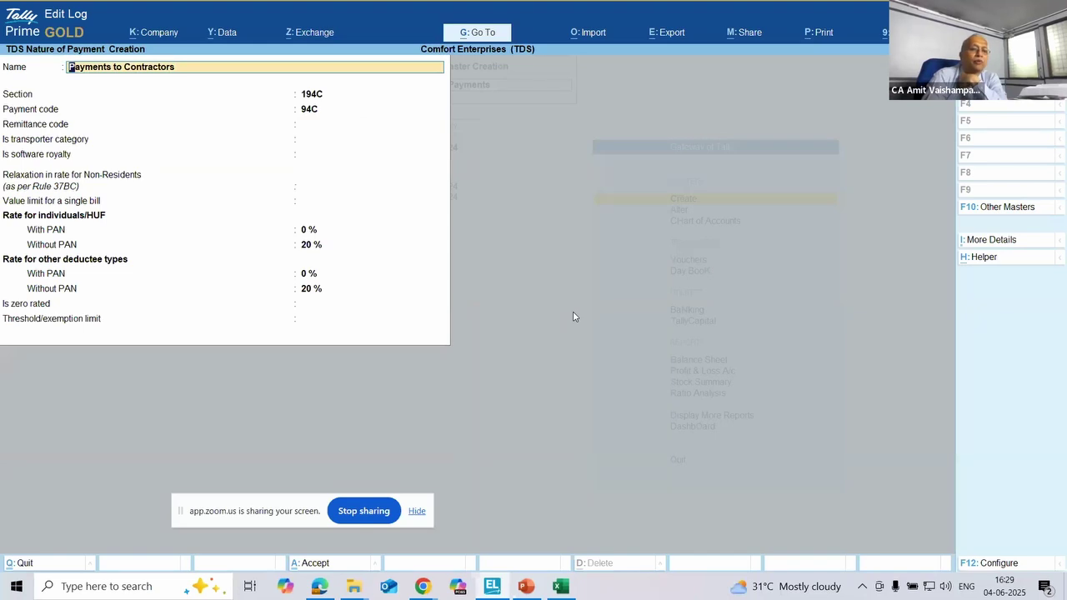
pyautogui.press('Return')
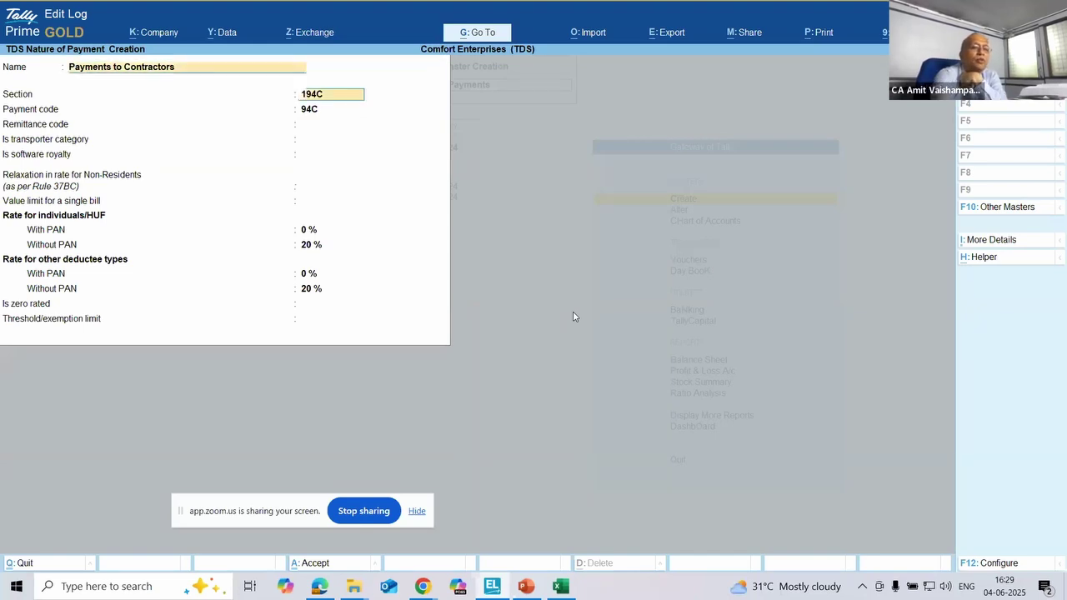
pyautogui.hotkey('shift', 'Tab')
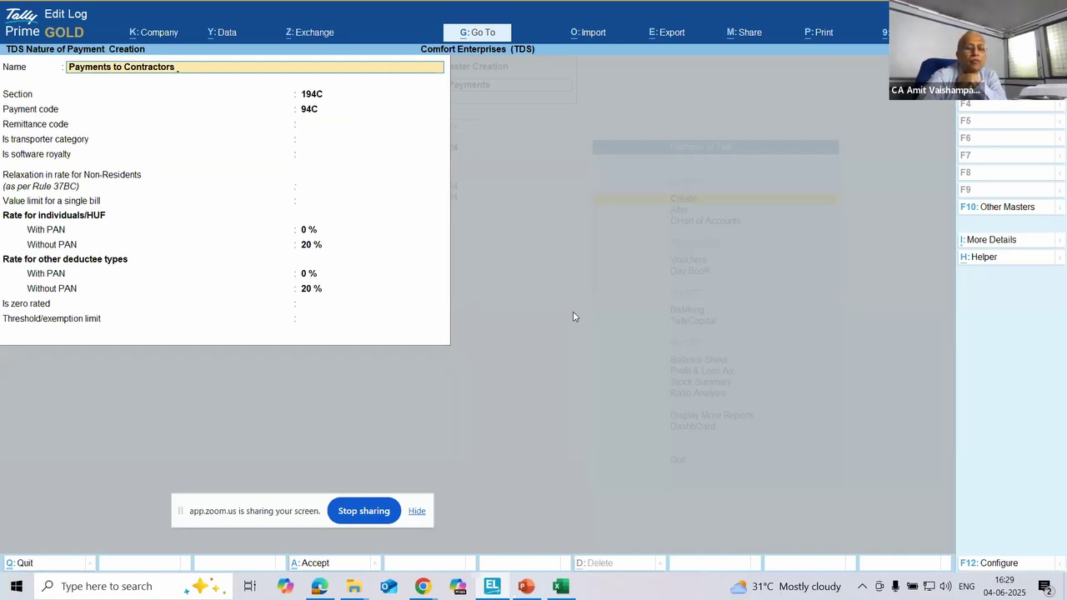
pyautogui.write('MORE THAN 1CR')
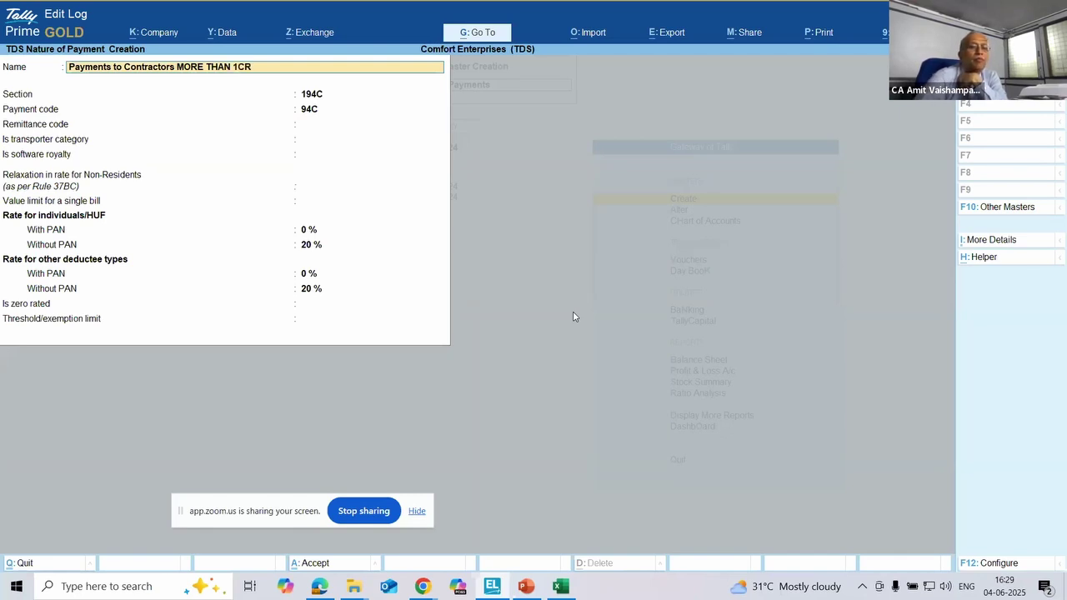
# Step: Set the with-PAN rate to 2% for individuals/HUF and other deductee types, keeping the remaining defaults up to the threshold limit
pyautogui.press('Return')
pyautogui.press('Return')
pyautogui.press('Return')
pyautogui.press('Return')
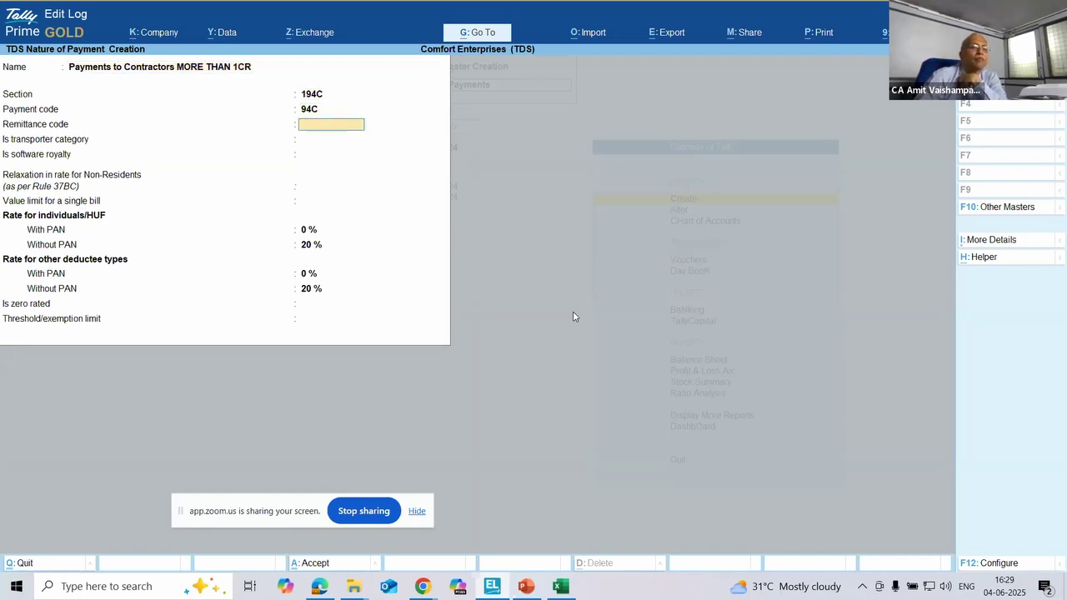
pyautogui.press('Return')
pyautogui.press('Return')
pyautogui.press('Return')
pyautogui.press('Return')
pyautogui.write('2')
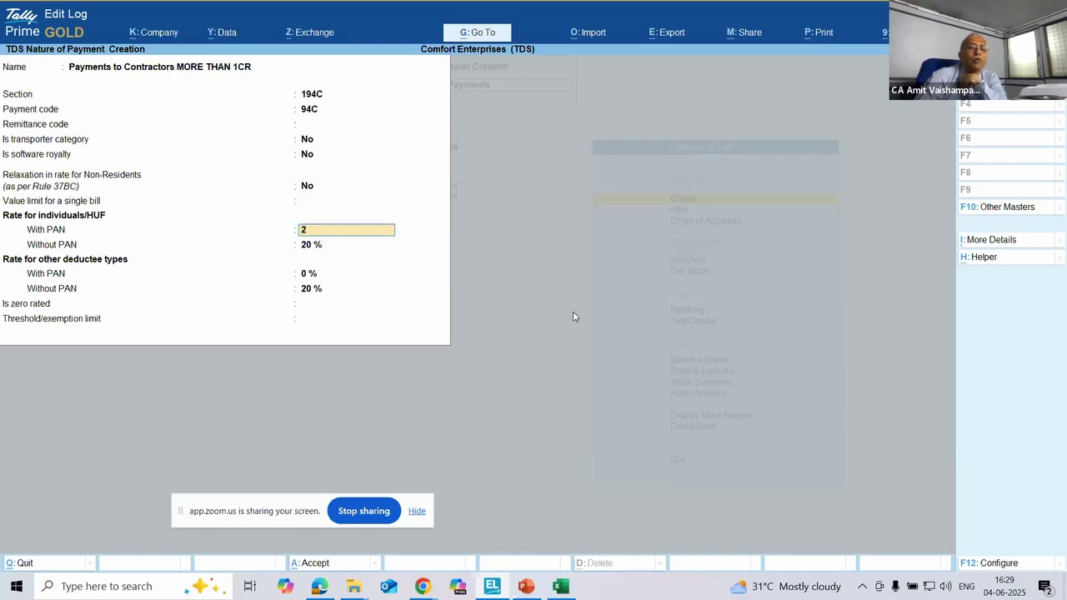
pyautogui.press('Return')
pyautogui.press('Return')
pyautogui.press('Return')
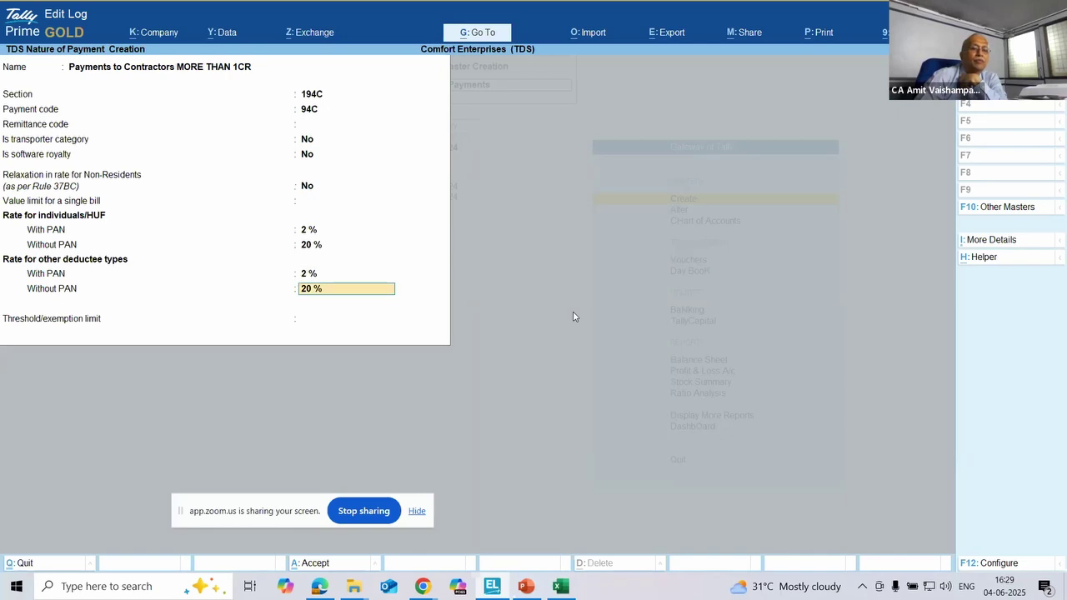
pyautogui.press('Return')
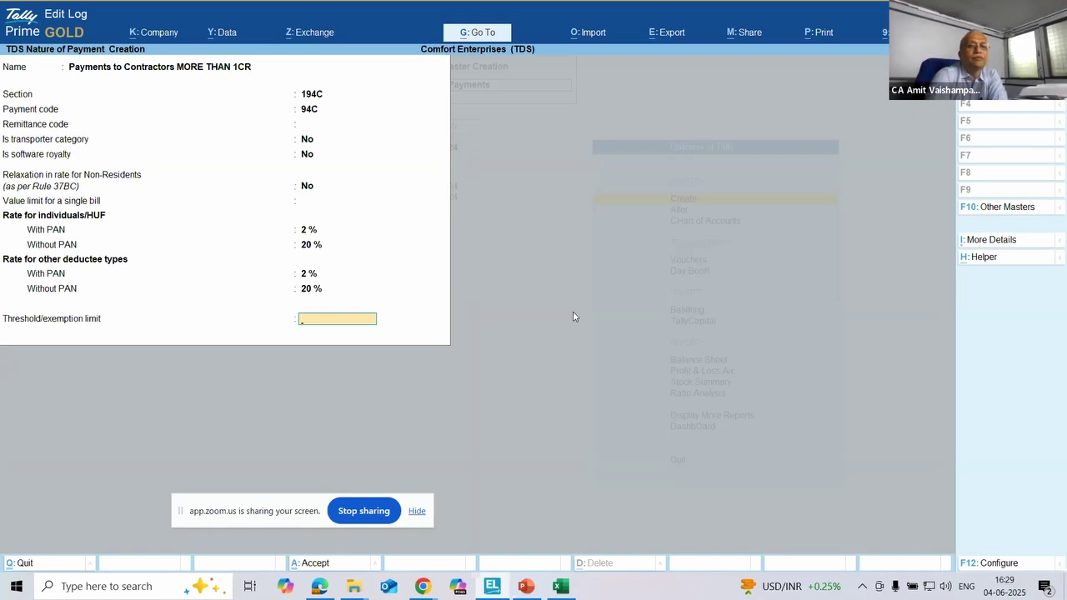
# Step: Switch to the Zoom meeting in Chrome and read the open attendee questions in the Q&A
pyautogui.hotkey('alt', 'Tab')
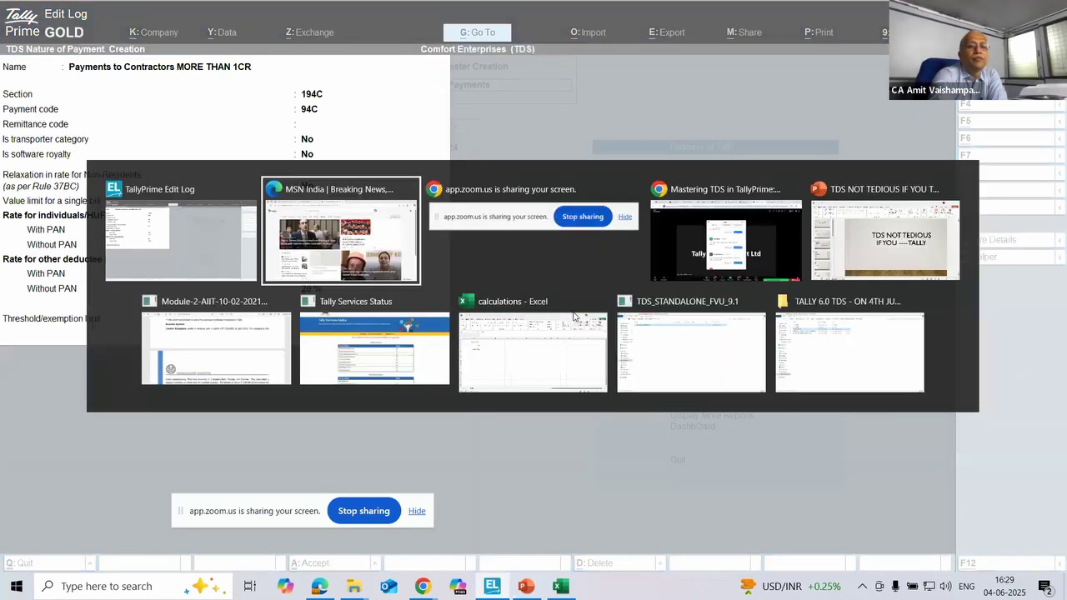
pyautogui.hotkey('alt', 'Tab')
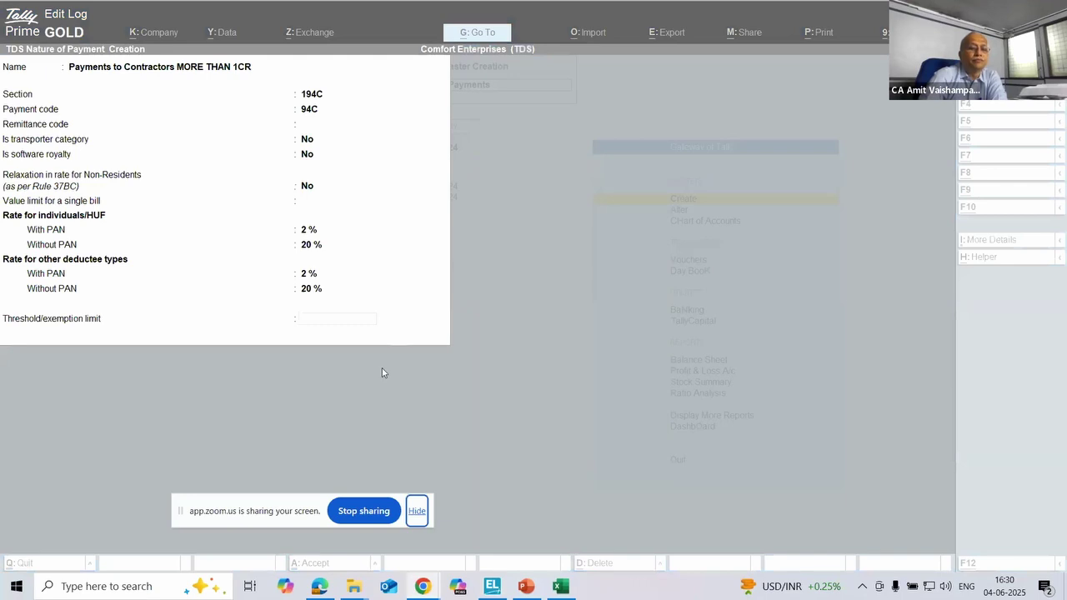
pyautogui.hotkey('alt', 'Tab')
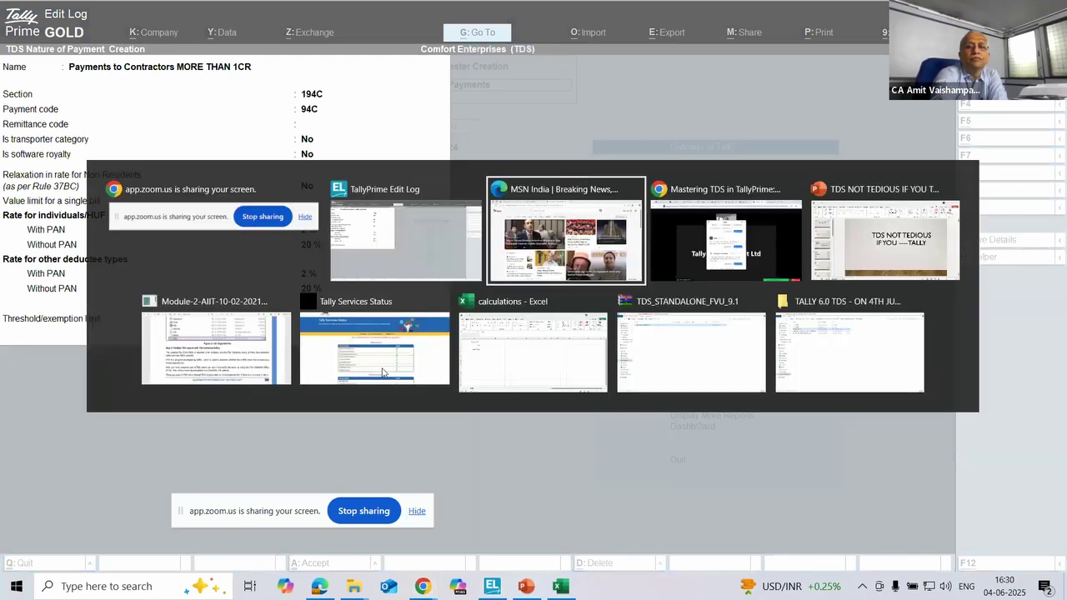
pyautogui.hotkey('alt', 'Tab')
pyautogui.scroll(-3, 431, 396)
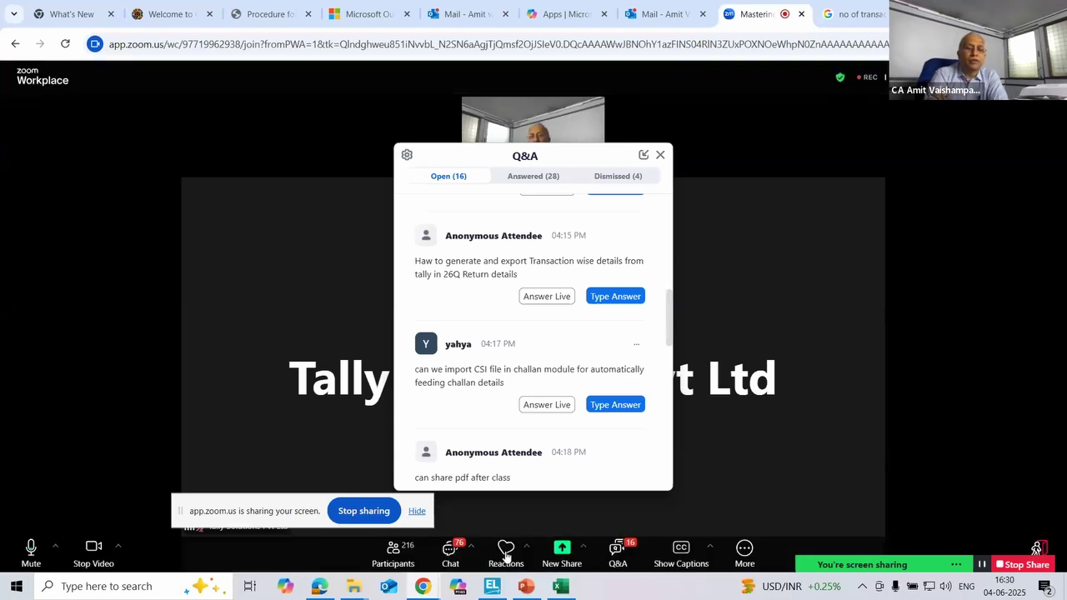
# Step: Switch back to TallyPrime and discard the unsaved Payments to Contractors MORE THAN 1CR nature of payment
pyautogui.click(492, 587)
pyautogui.press('Escape')
pyautogui.press('y')
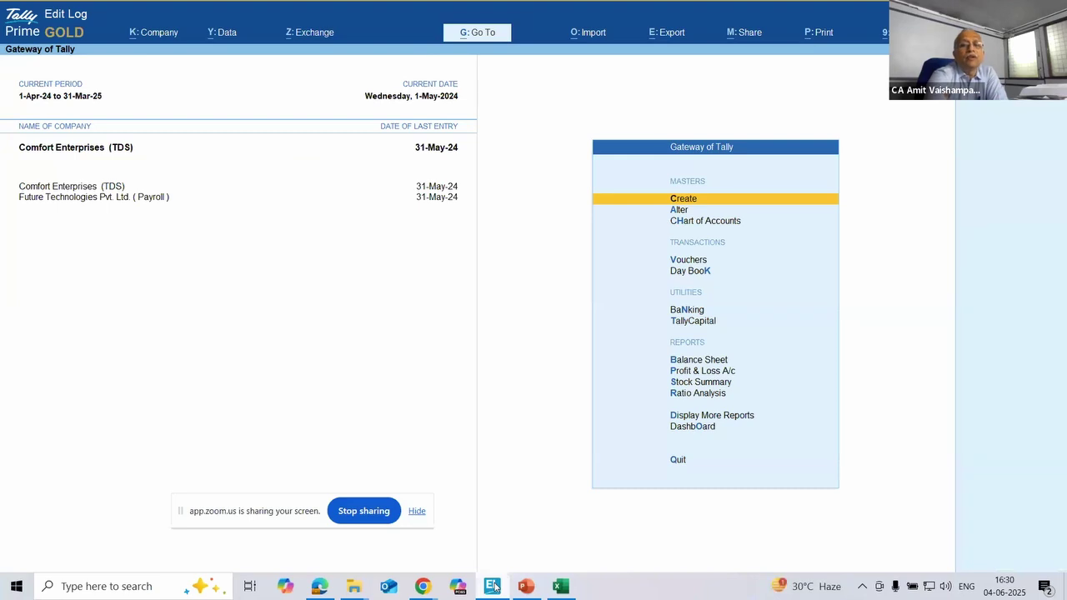
# Step: Open the Form 26Q report from the TDS reports among the statutory reports
pyautogui.press('Down')
pyautogui.press('Down')
pyautogui.press('Down')
pyautogui.press('Down')
pyautogui.press('Down')
pyautogui.press('Down')
pyautogui.press('Down')
pyautogui.press('Down')
pyautogui.press('Down')
pyautogui.press('Down')
pyautogui.press('Down')
pyautogui.press('Return')
pyautogui.press('Down')
pyautogui.press('Down')
pyautogui.press('Down')
pyautogui.press('Down')
pyautogui.press('Down')
pyautogui.press('Down')
pyautogui.press('Down')
pyautogui.press('Down')
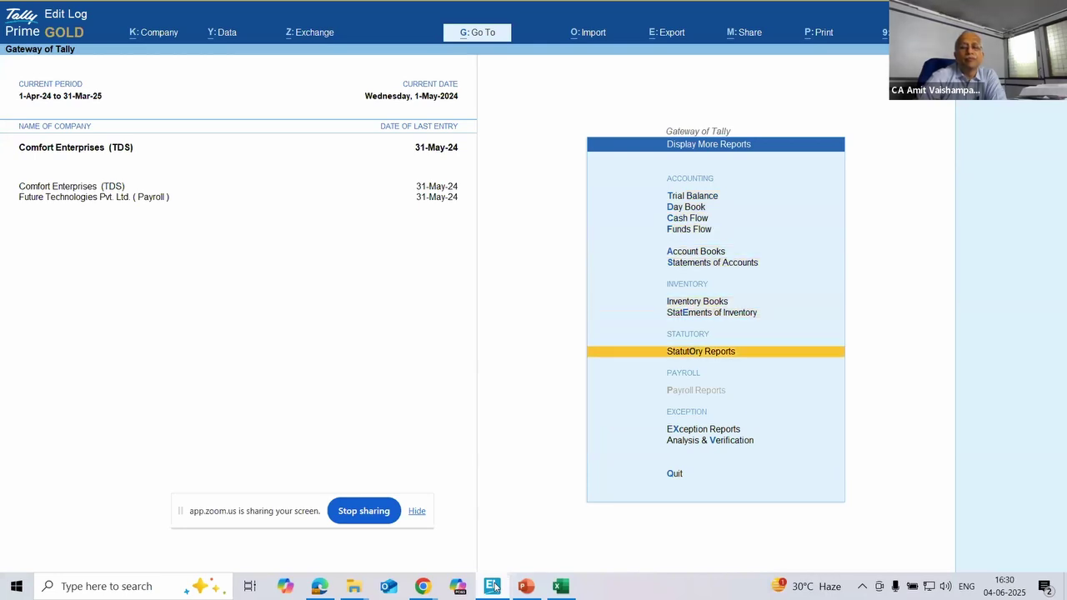
pyautogui.press('Return')
pyautogui.press('Down')
pyautogui.press('Return')
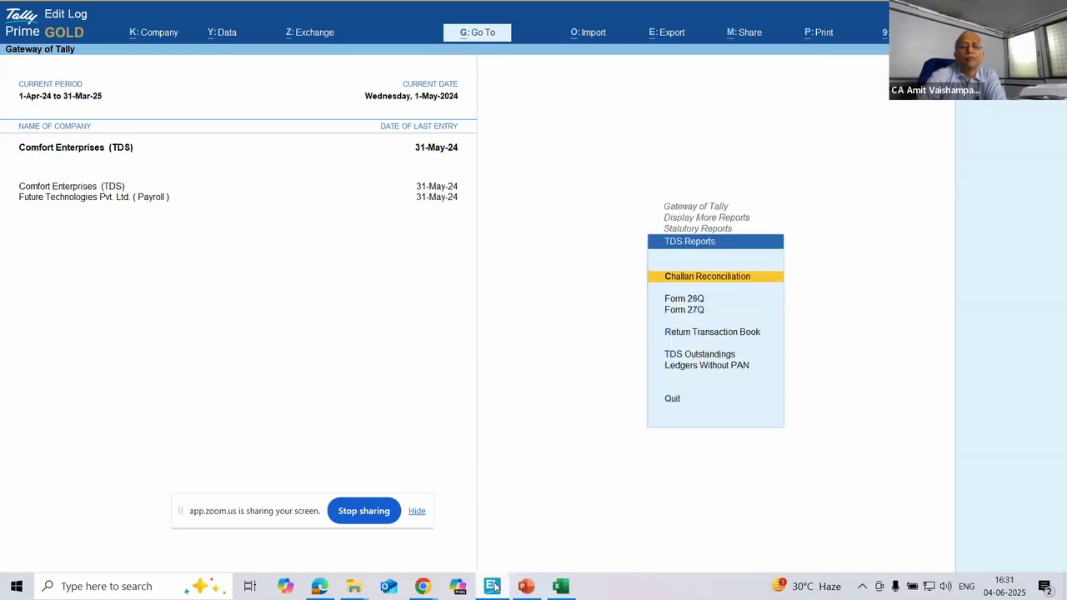
pyautogui.press('Down')
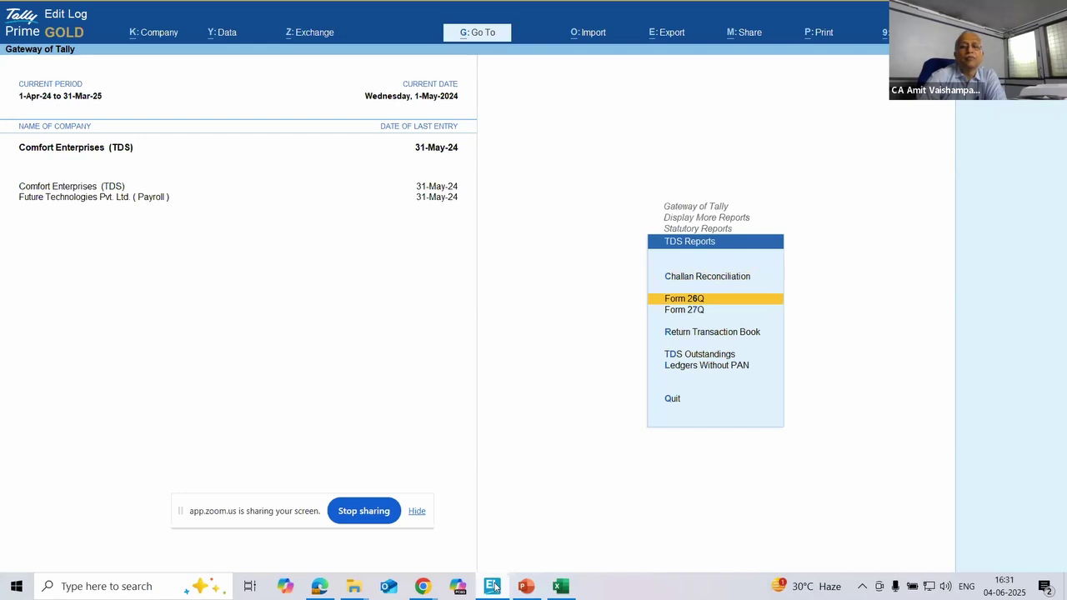
pyautogui.press('Return')
# Step: Drill down from Deduction at Normal Rate in Form 26Q to the party-wise deduction details
pyautogui.press('Down')
pyautogui.press('Down')
pyautogui.press('Down')
pyautogui.press('Down')
pyautogui.press('Down')
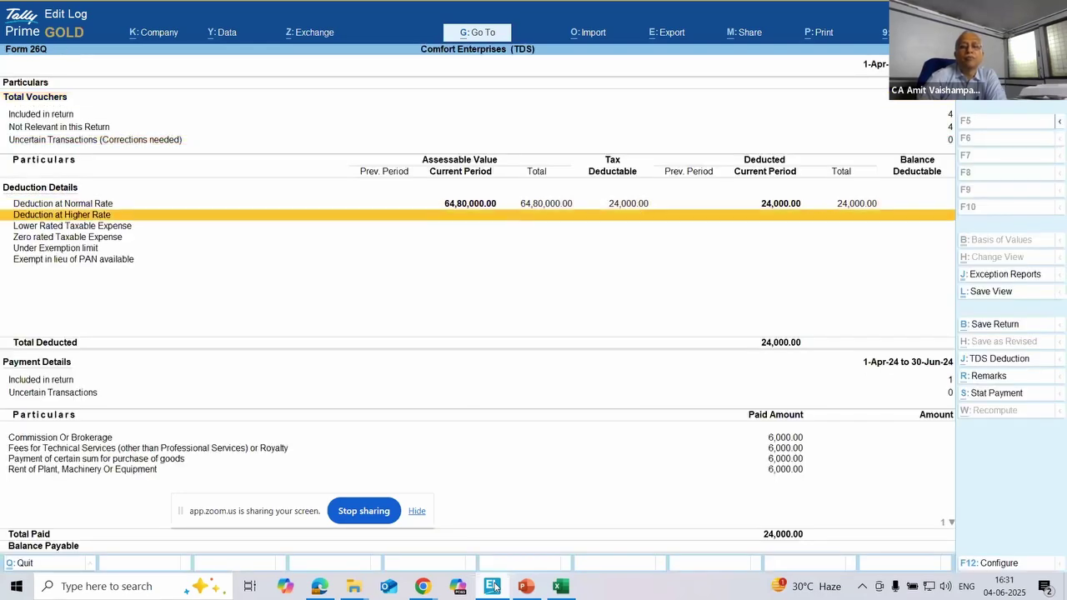
pyautogui.press('Up')
pyautogui.press('Return')
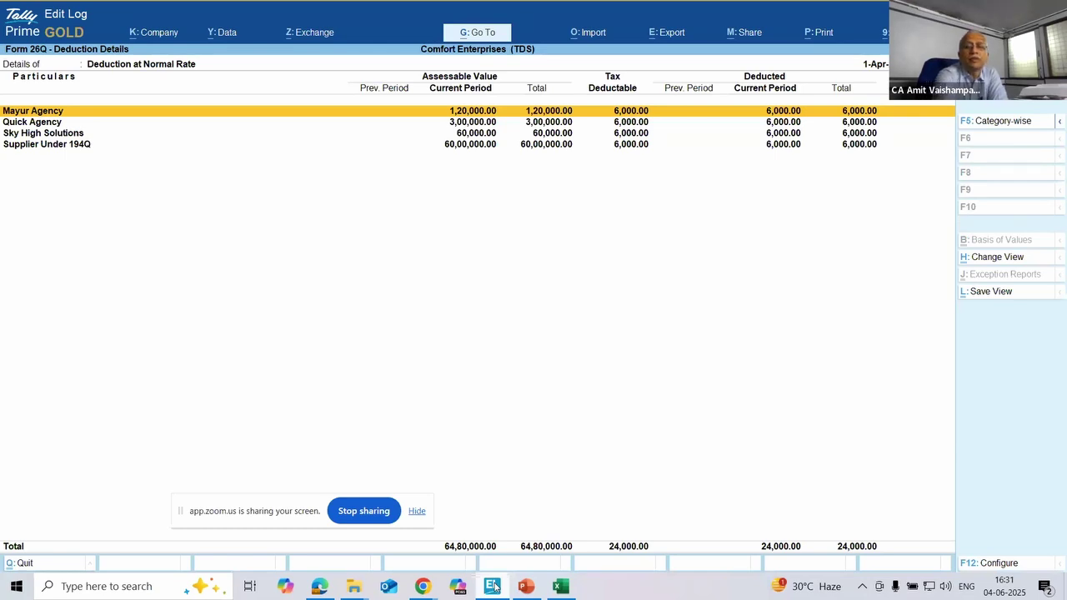
pyautogui.press('Escape')
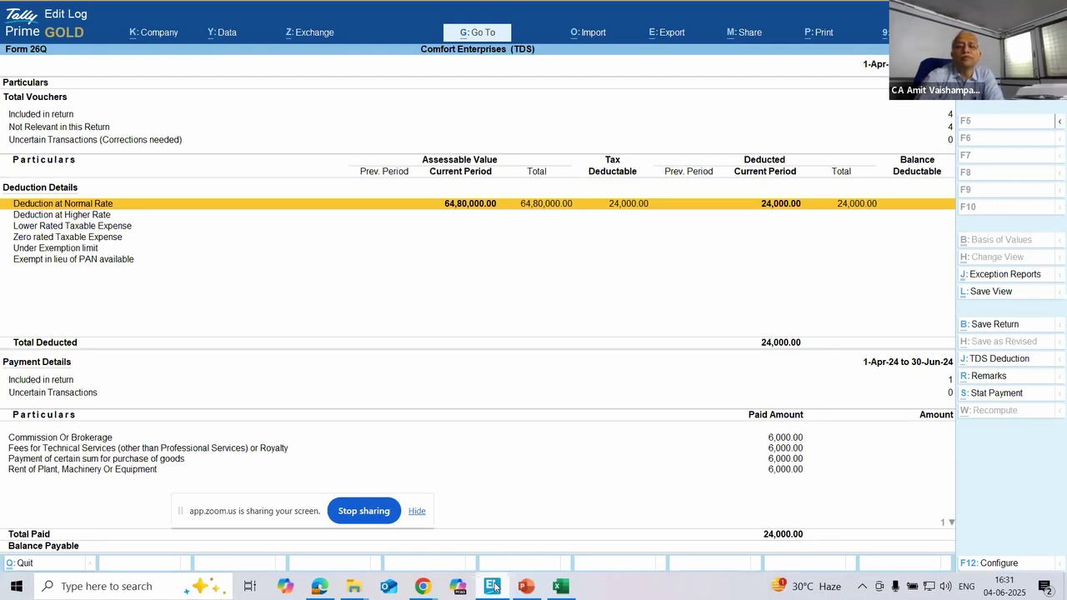
pyautogui.press('Return')
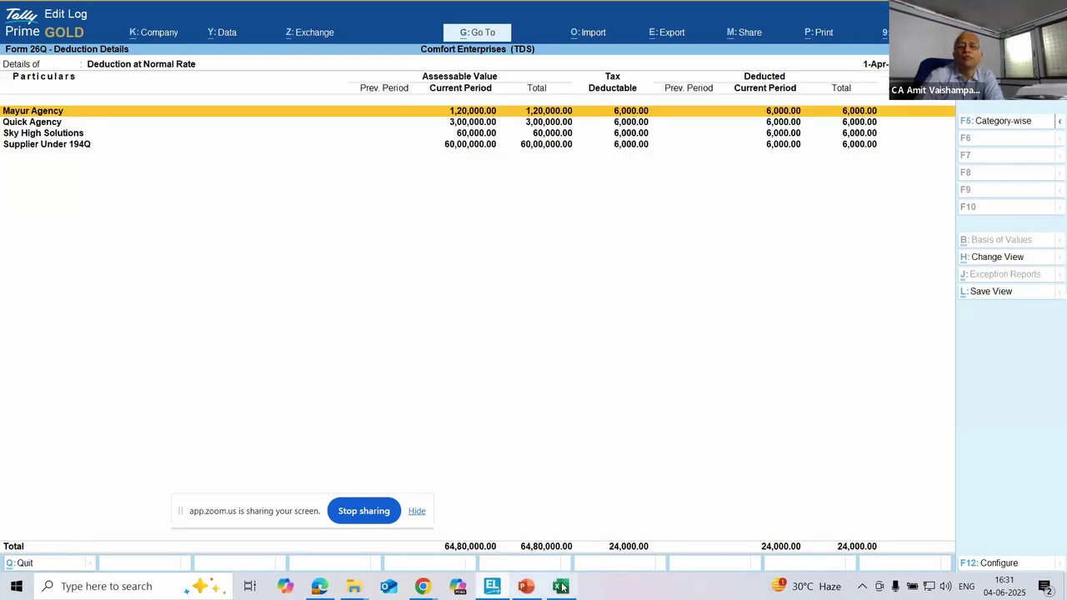
# Step: Configure the deduction details report to show PAN numbers, use the Detailed format and enable stripe view
pyautogui.moveTo(562, 588)
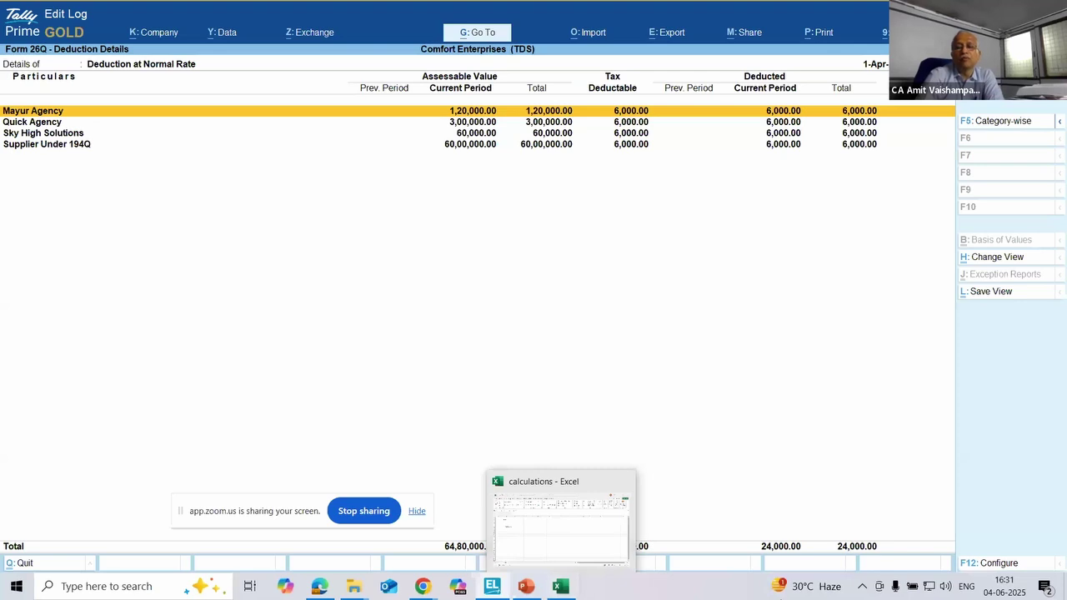
pyautogui.click(997, 563)
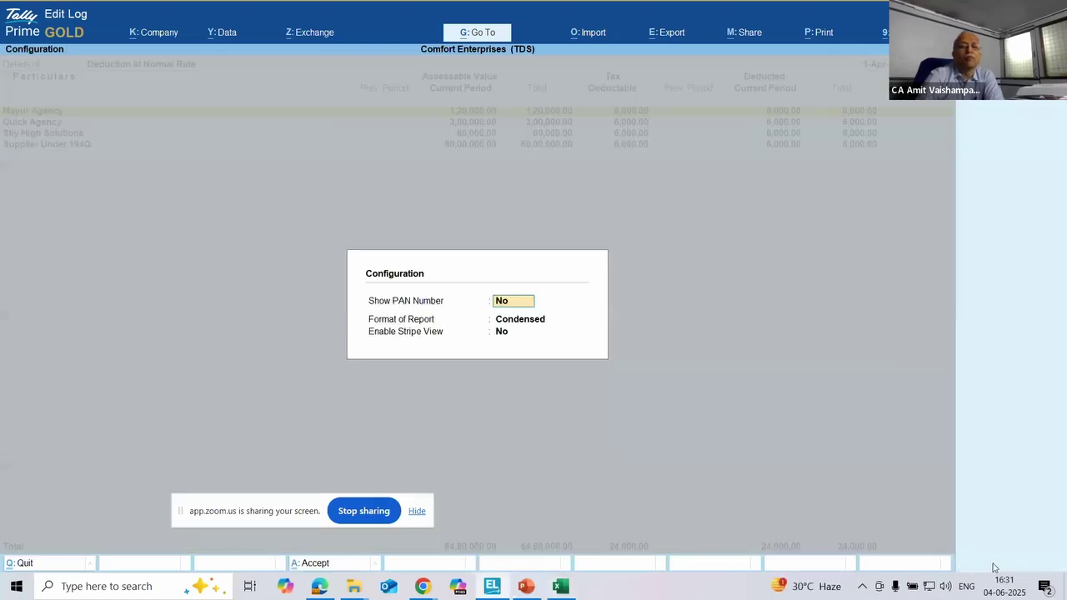
pyautogui.write('Y')
pyautogui.press('Return')
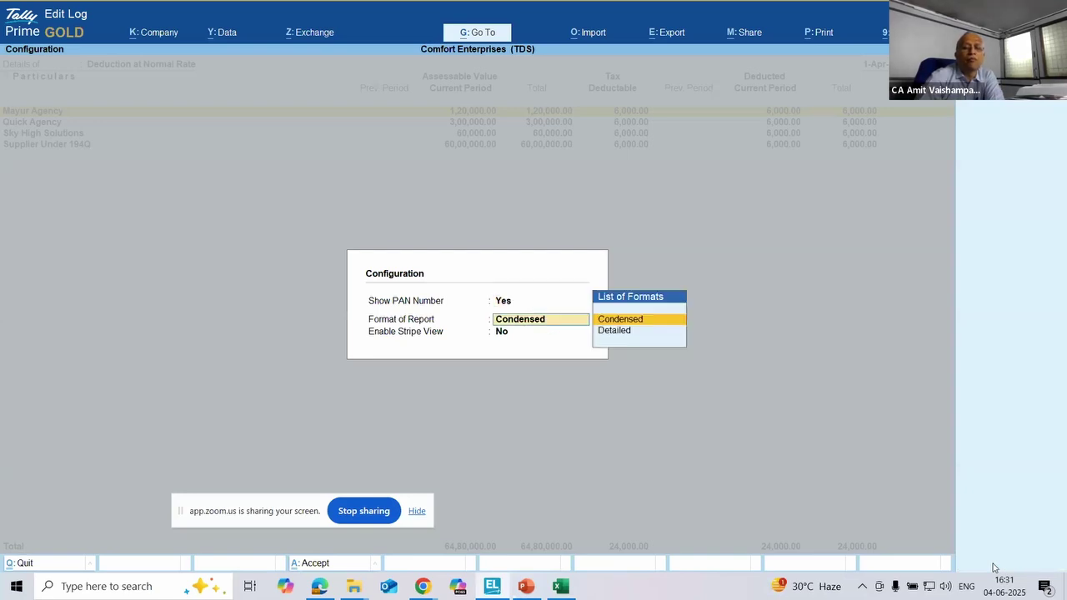
pyautogui.press('Down')
pyautogui.press('Return')
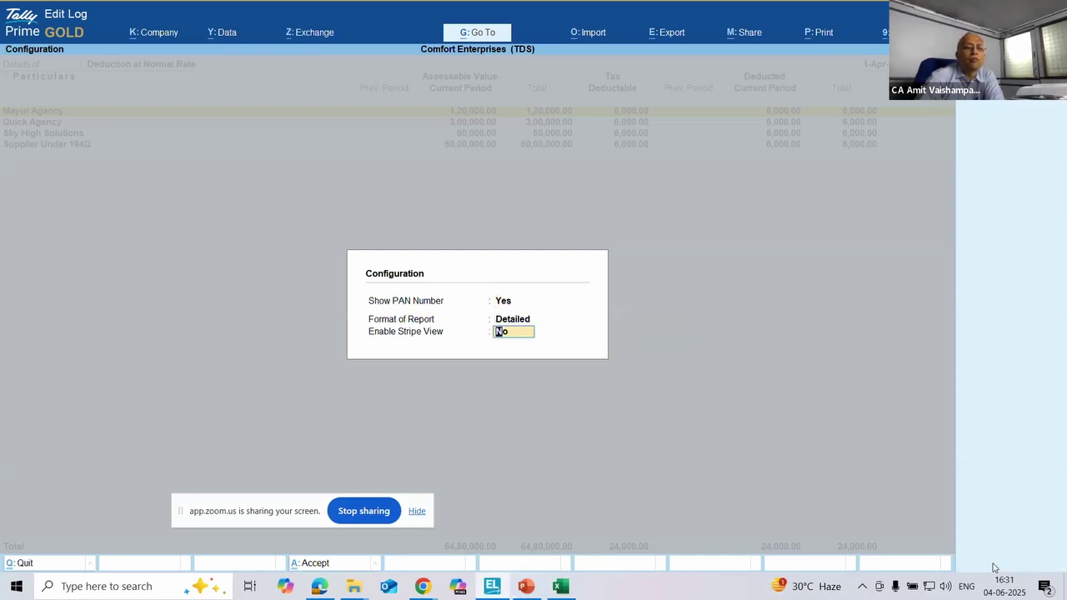
pyautogui.write('Y')
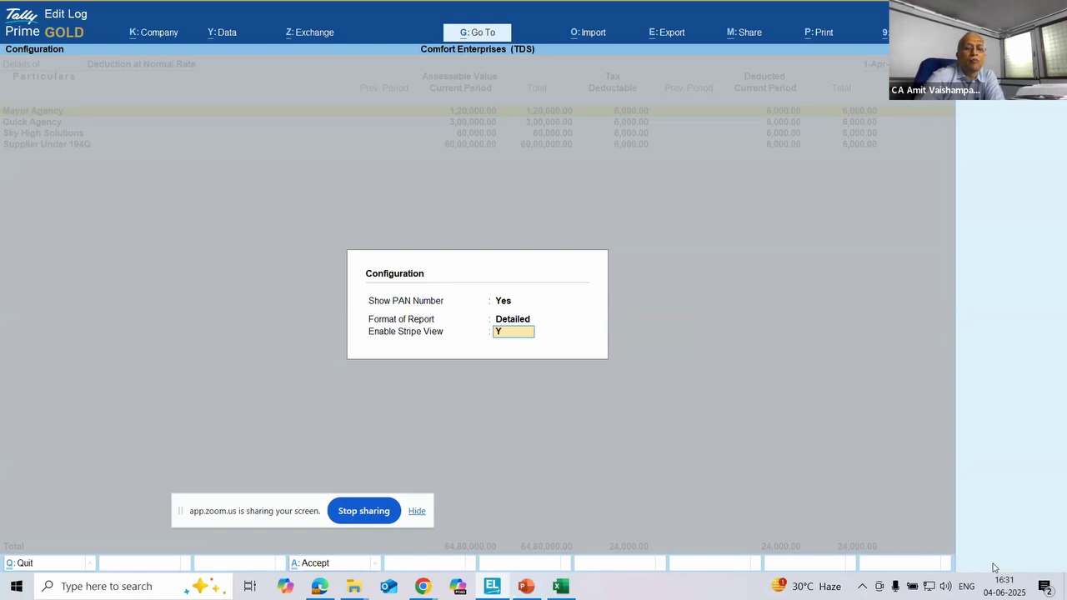
pyautogui.press('Return')
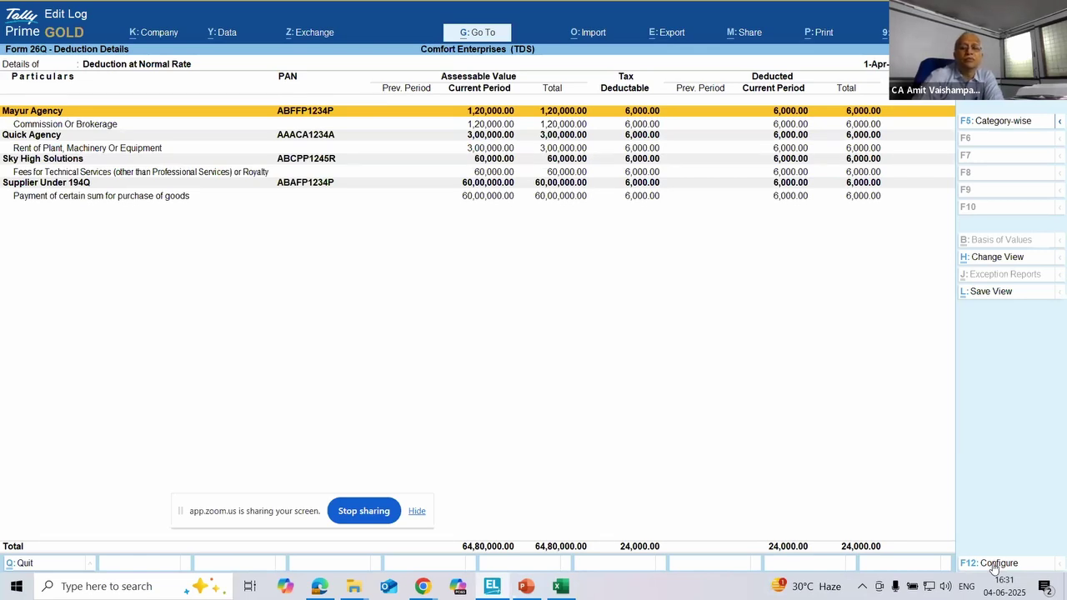
# Step: View the export settings for the current deduction details report, and return to the TDS reports list without exporting
pyautogui.press('F5')
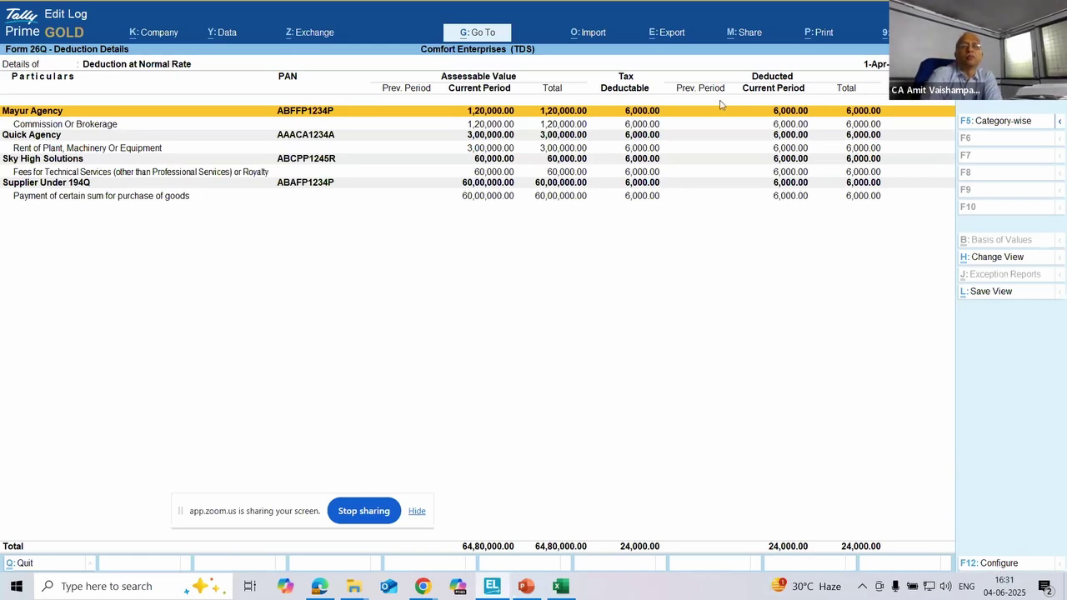
pyautogui.click(669, 33)
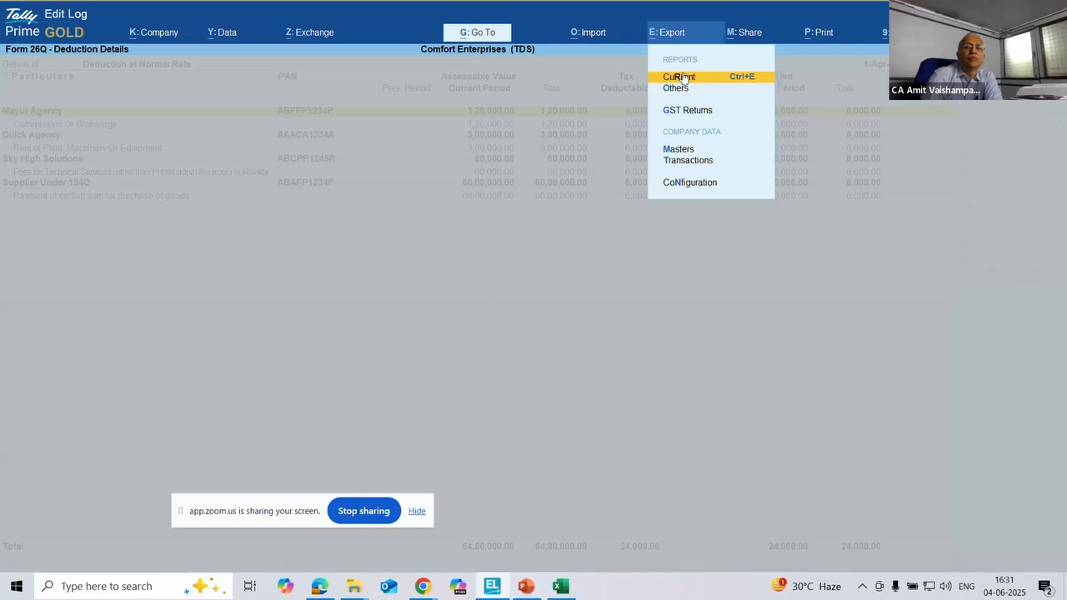
pyautogui.click(682, 77)
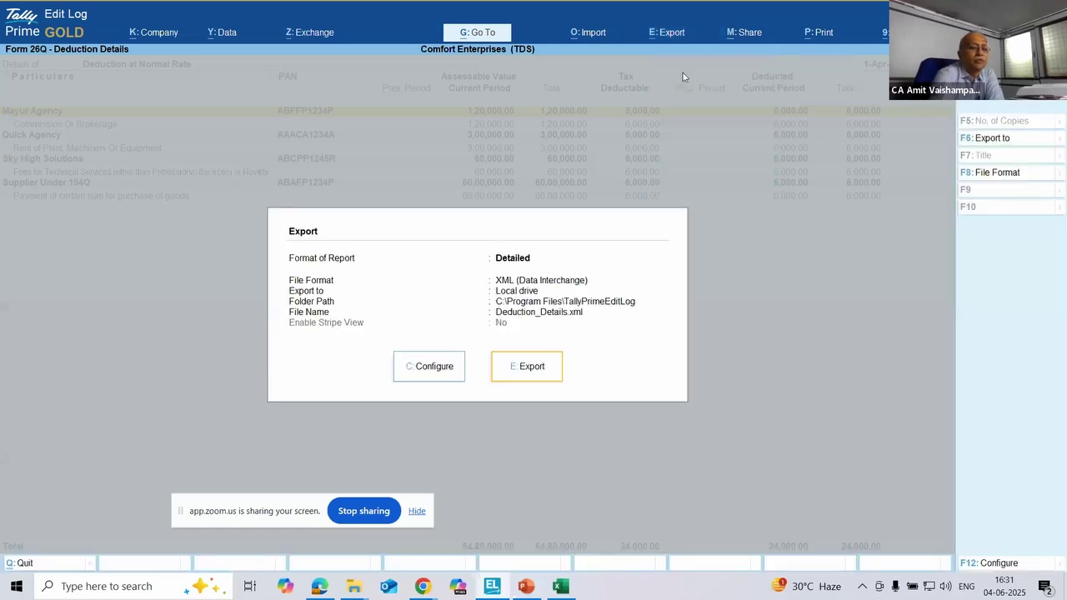
pyautogui.press('Escape')
pyautogui.press('Escape')
pyautogui.press('Escape')
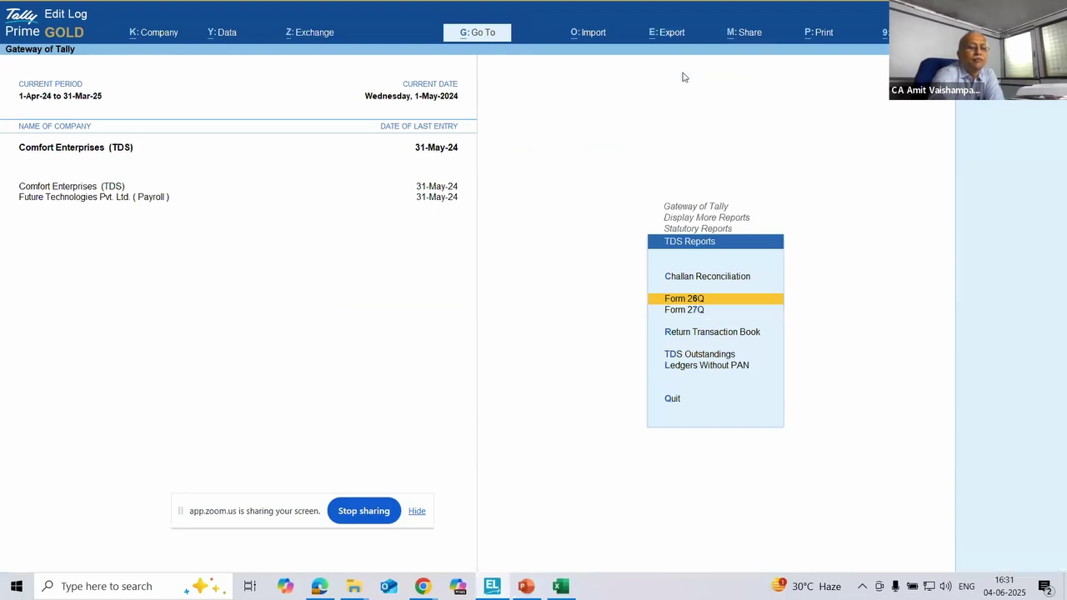
# Step: Switch to the Zoom meeting in Chrome and read the open Q&A questions and the webinar chat
pyautogui.hotkey('alt', 'Tab')
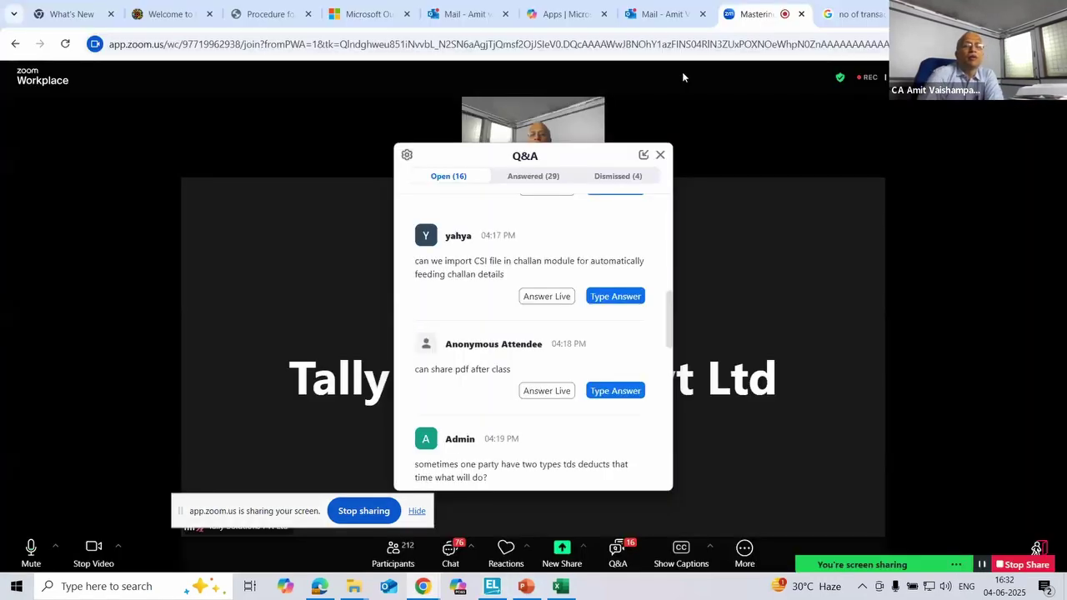
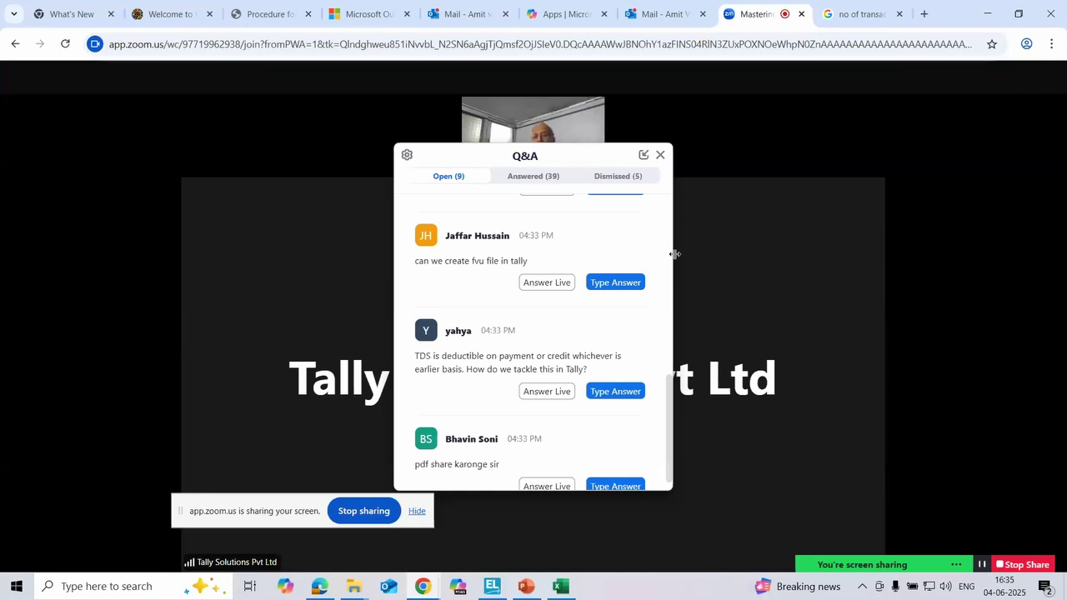
pyautogui.moveTo(475, 427)
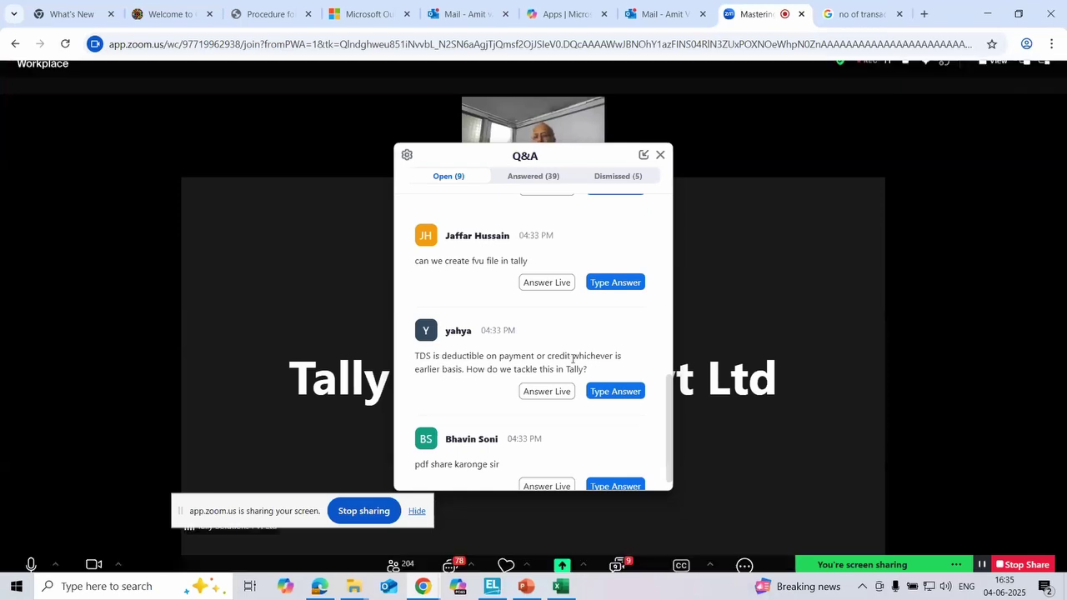
pyautogui.click(450, 551)
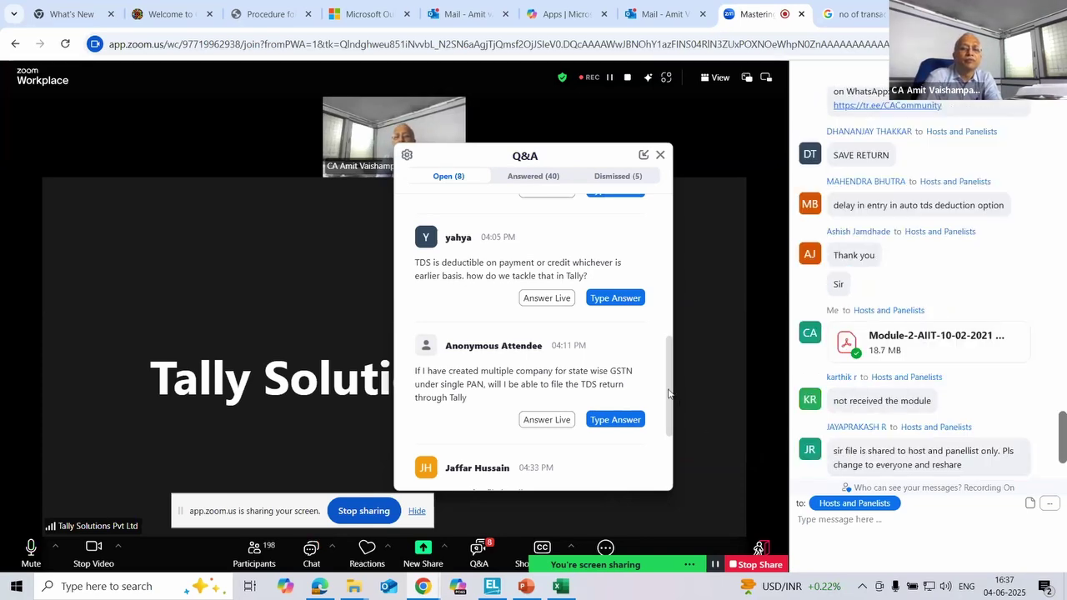
pyautogui.moveTo(669, 399); pyautogui.dragTo(671, 423)
pyautogui.scroll(-2, 671, 424)
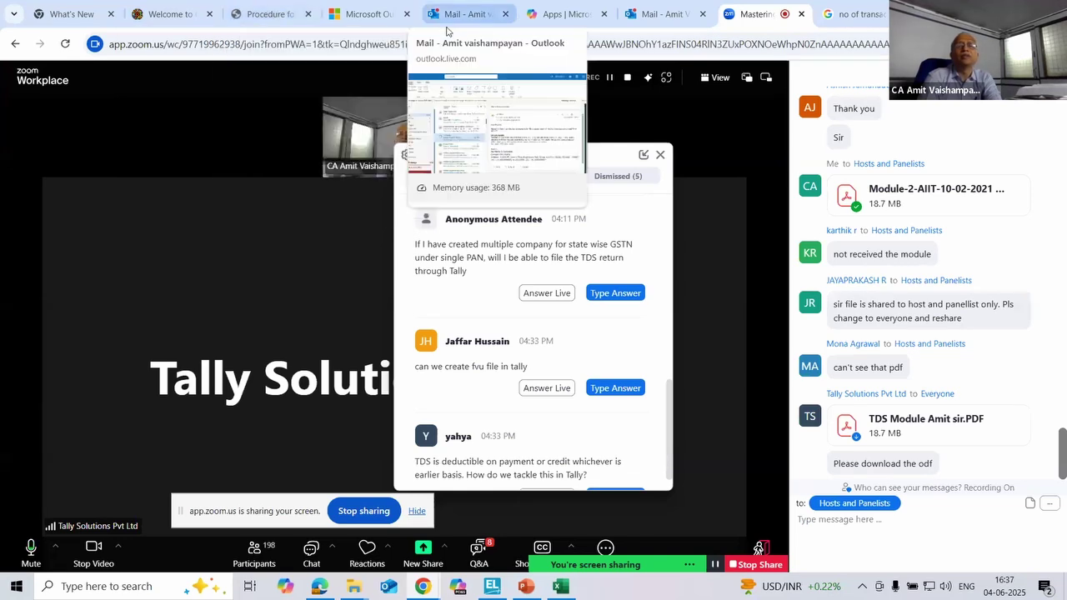
# Step: Show the e-TDS/TCS FVU downloads on the Protean page, and return to the first open questions in the Zoom Q&A
pyautogui.click(290, 21)
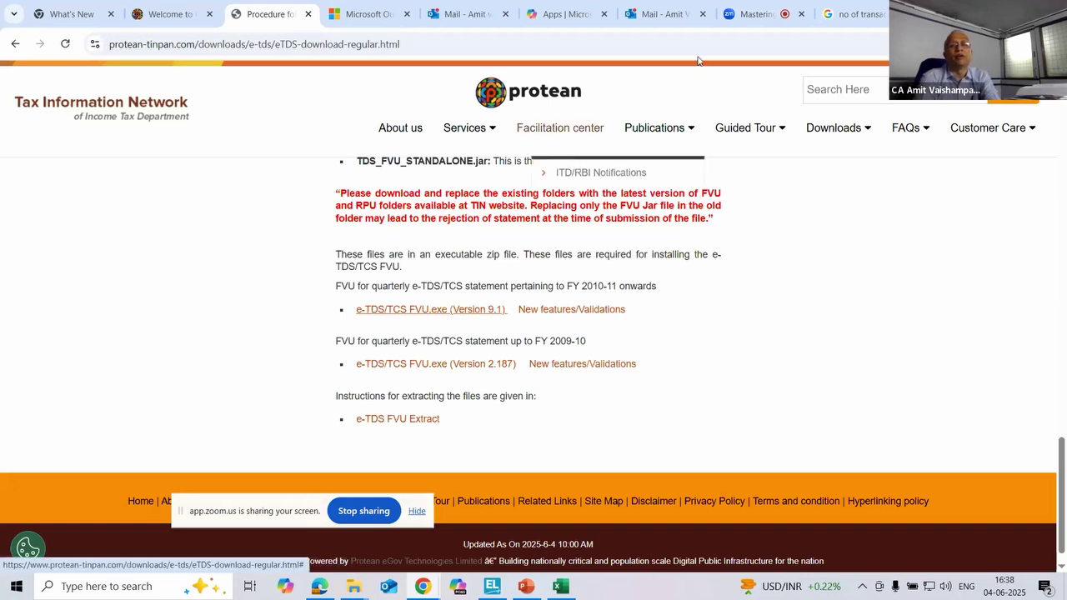
pyautogui.click(749, 15)
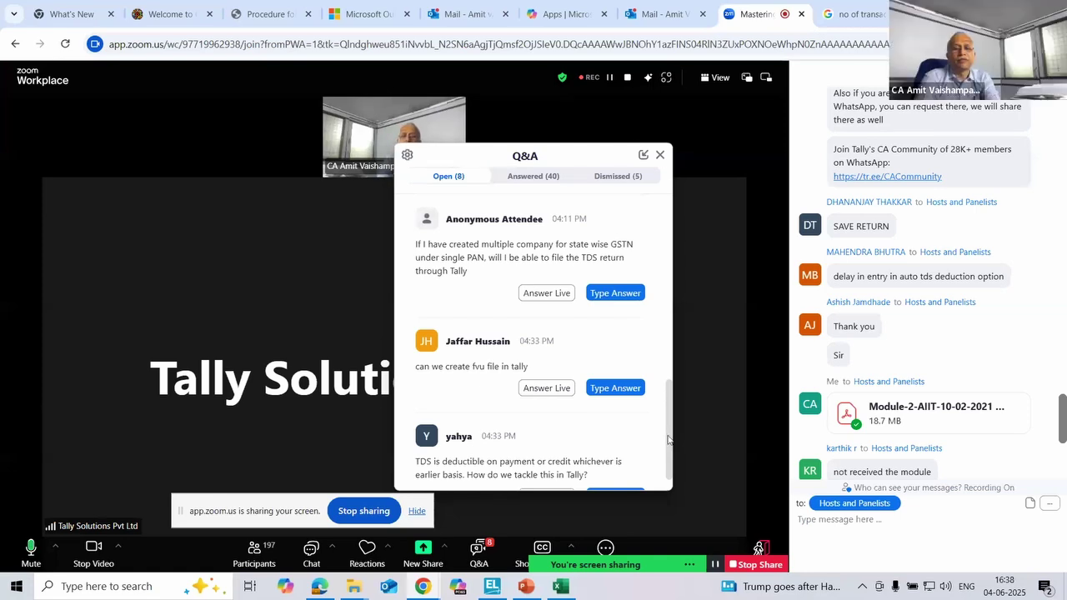
pyautogui.moveTo(667, 414); pyautogui.dragTo(669, 196)
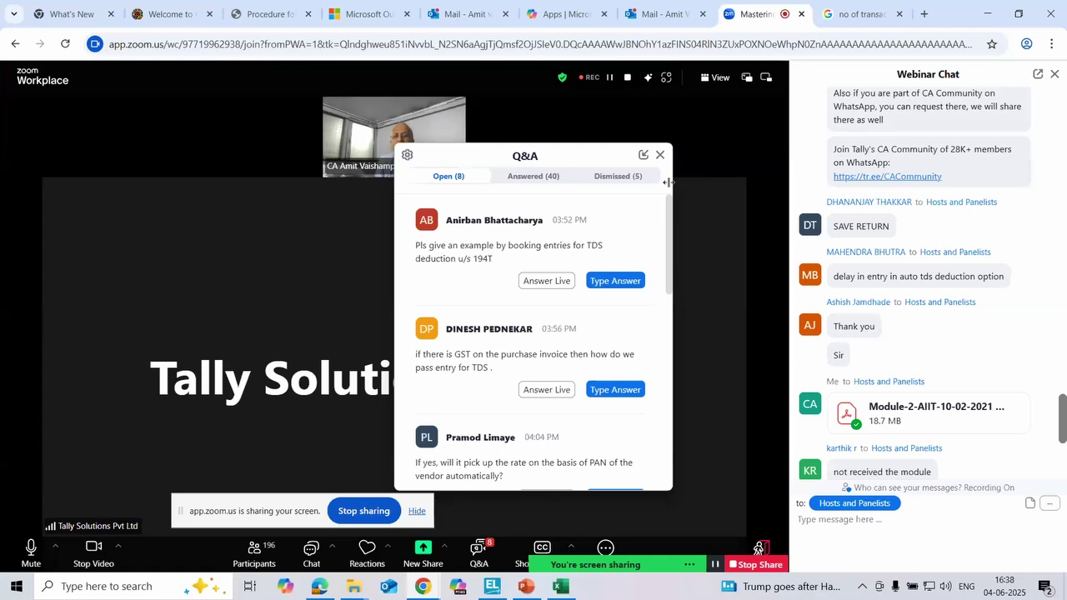
# Step: Switch to TallyPrime, open Form 26Q and save the return
pyautogui.click(492, 588)
pyautogui.press('Return')
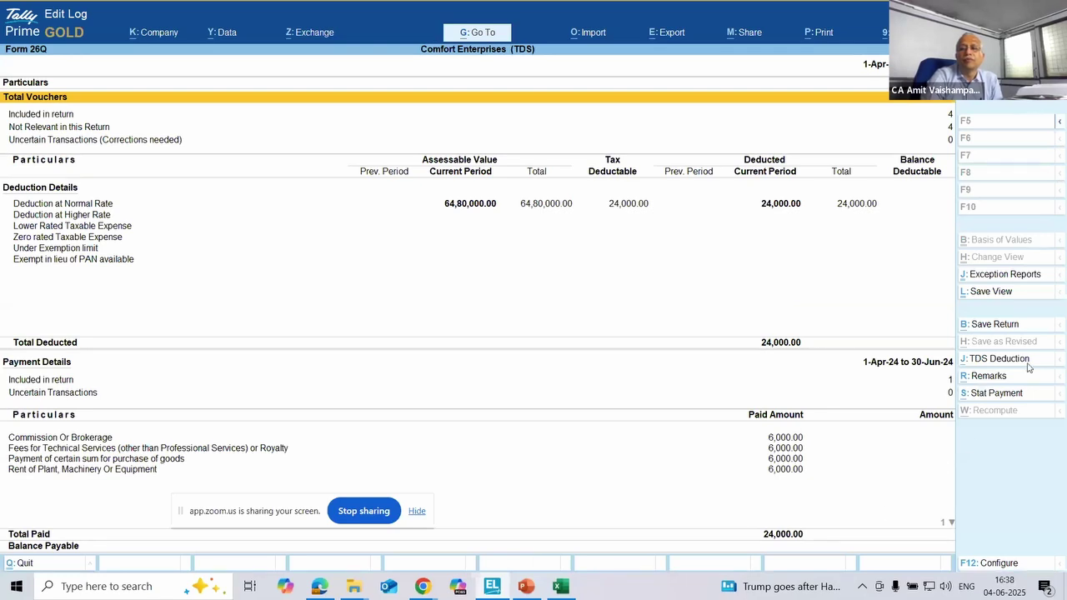
pyautogui.click(994, 324)
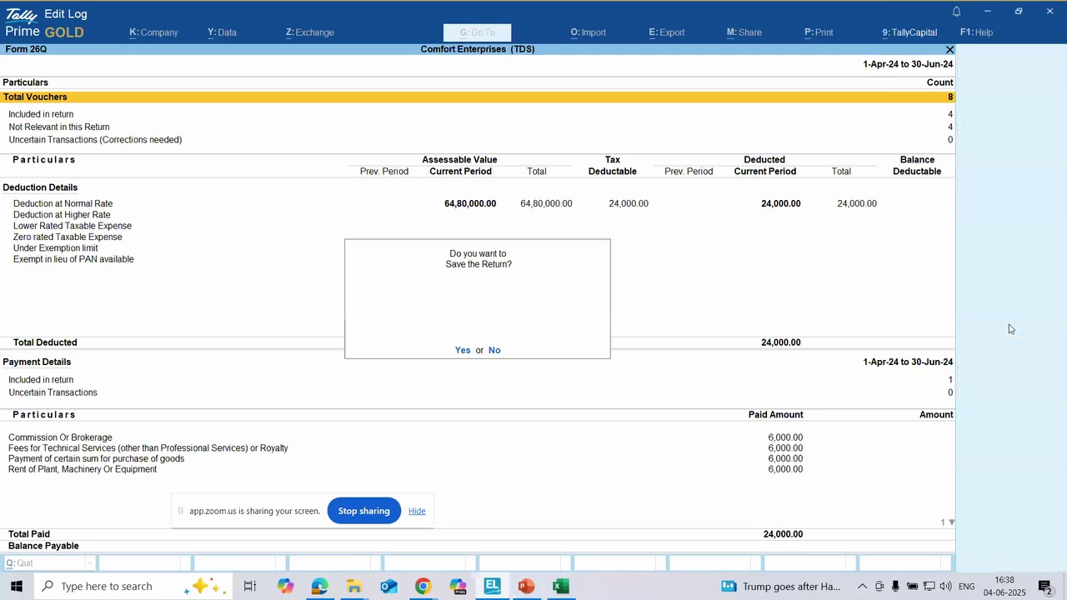
pyautogui.press('y')
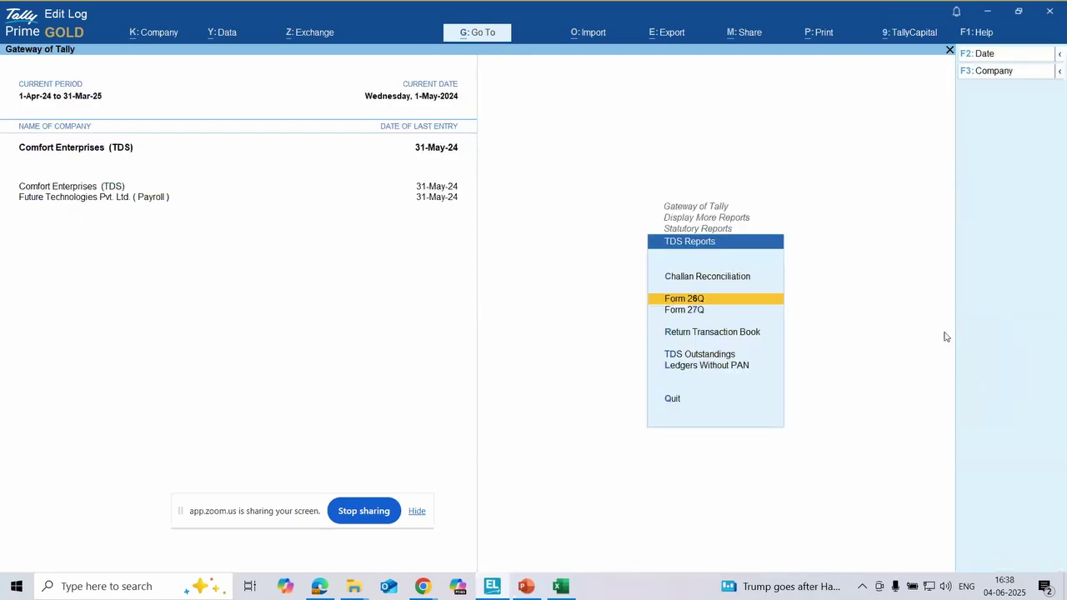
# Step: Open the Form 26Q report from the TDS reports list
pyautogui.click(672, 32)
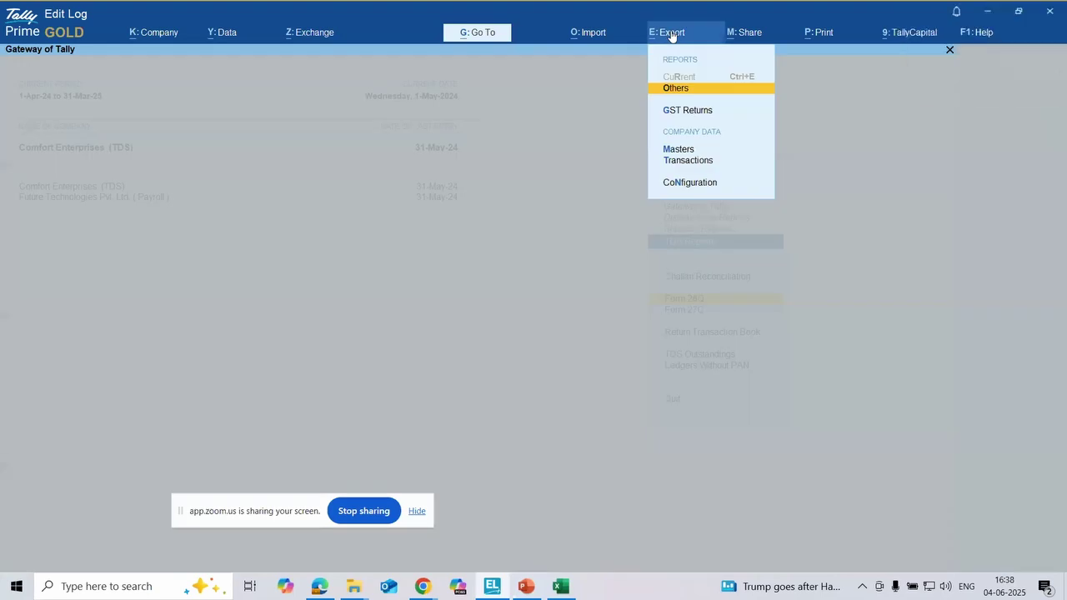
pyautogui.click(671, 34)
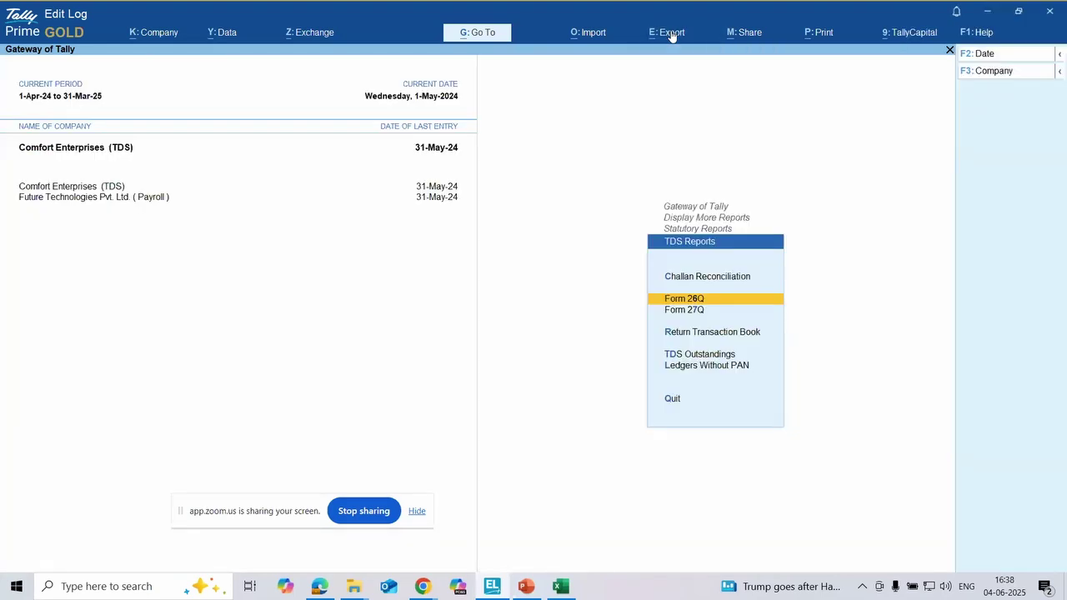
pyautogui.press('Return')
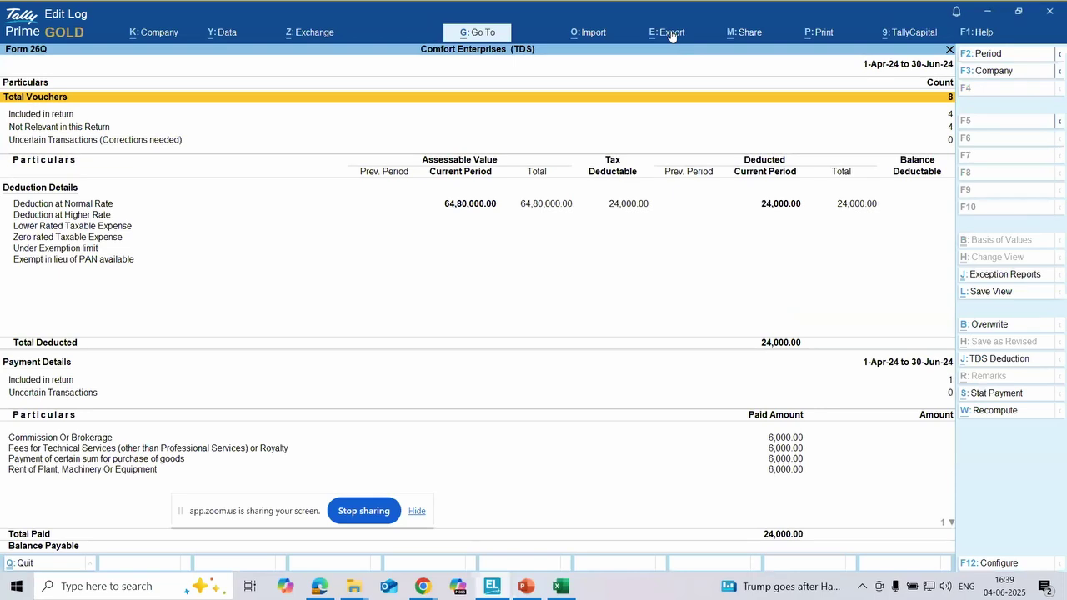
# Step: Set up the Form 26Q e-return export to Tally.txt in C:\Program Files\TallyPrimeEditLog, with regular return filed for the previous period set to No
pyautogui.click(672, 34)
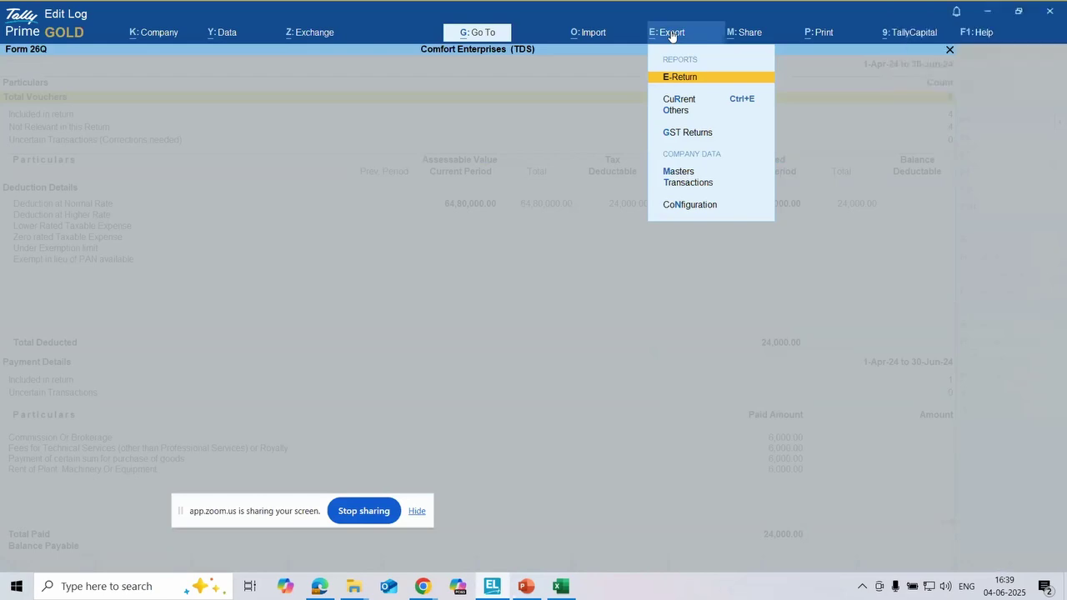
pyautogui.press('Return')
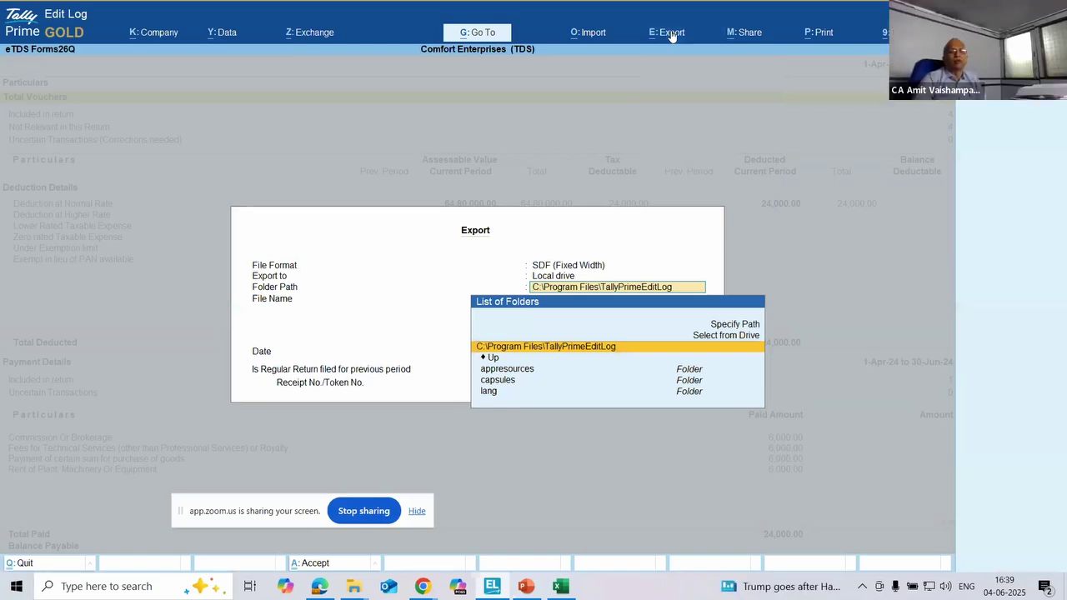
pyautogui.press('Return')
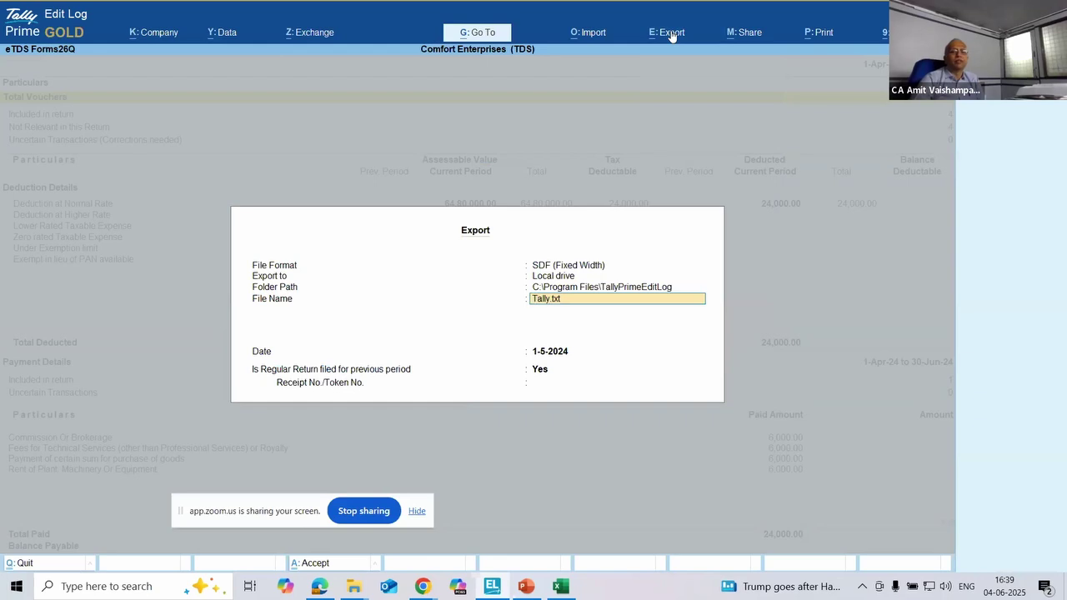
pyautogui.press('Return')
pyautogui.press('Return')
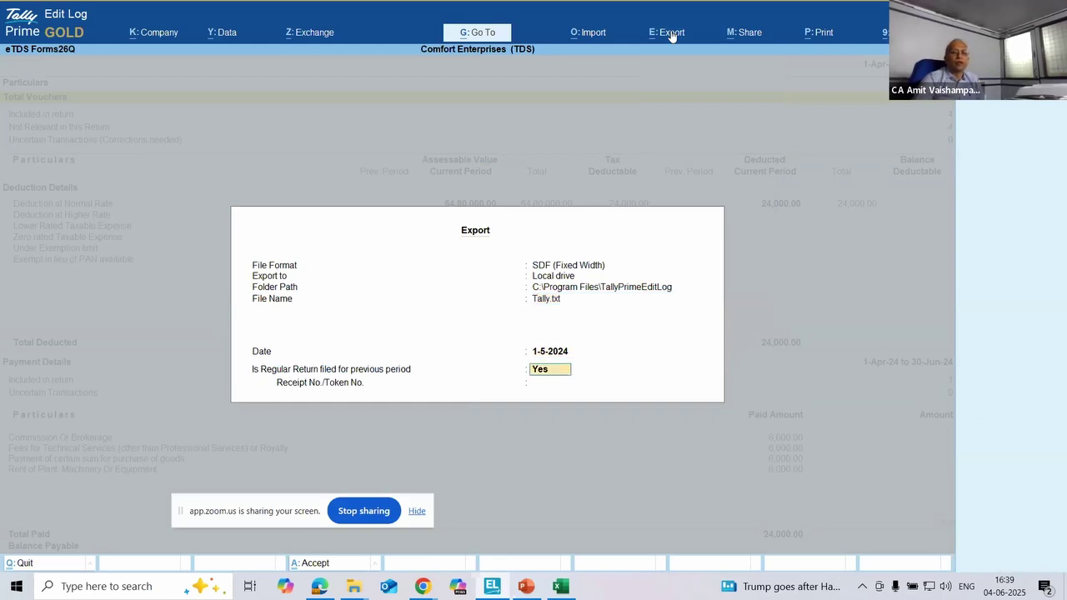
pyautogui.press('Return')
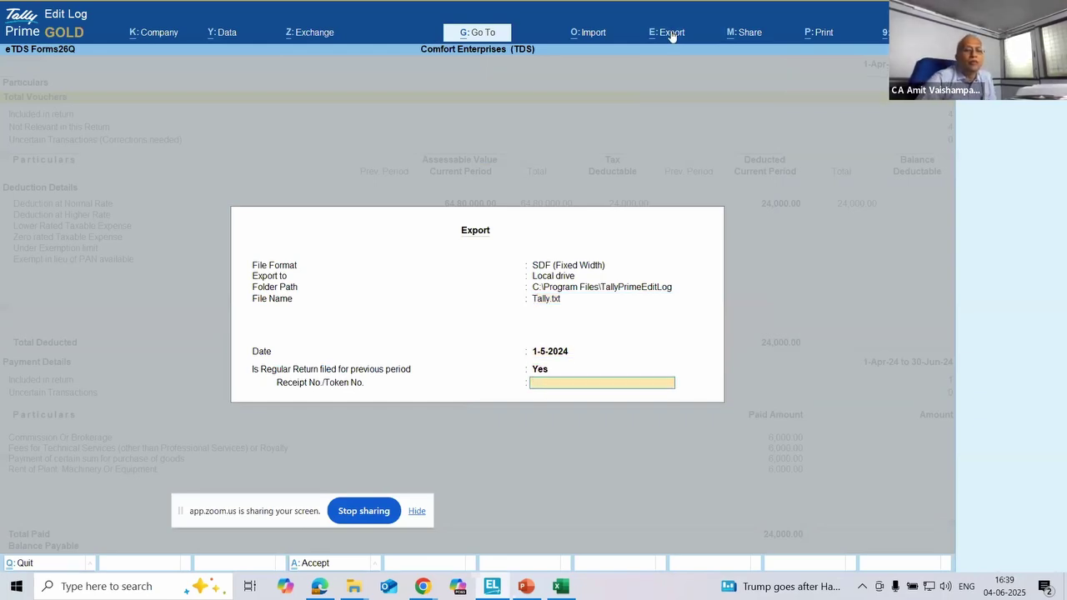
pyautogui.write('N')
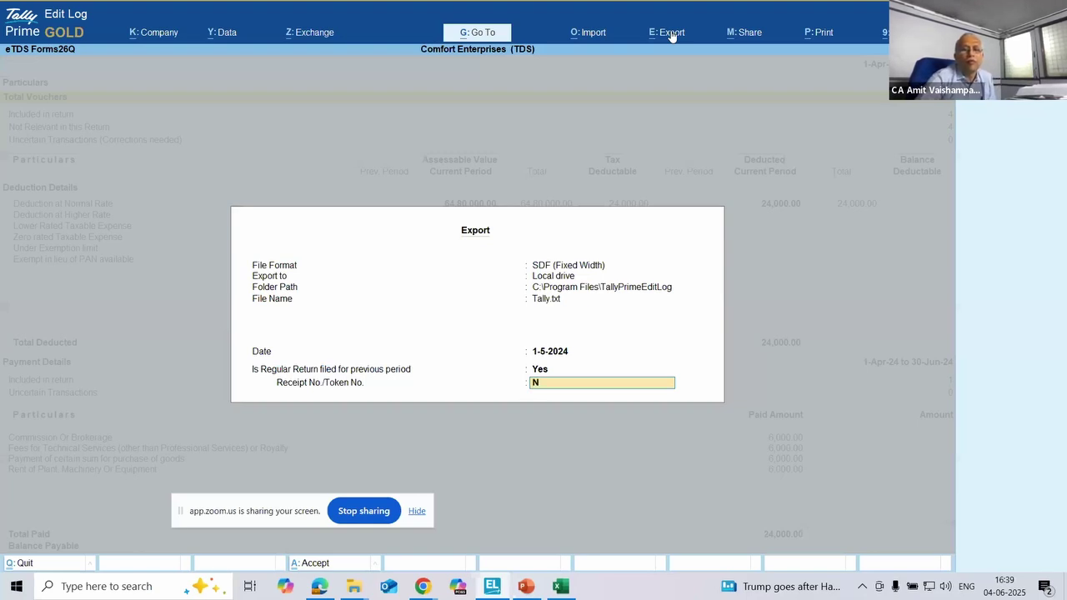
pyautogui.hotkey('shift', 'Tab')
pyautogui.write('N')
pyautogui.press('Return')
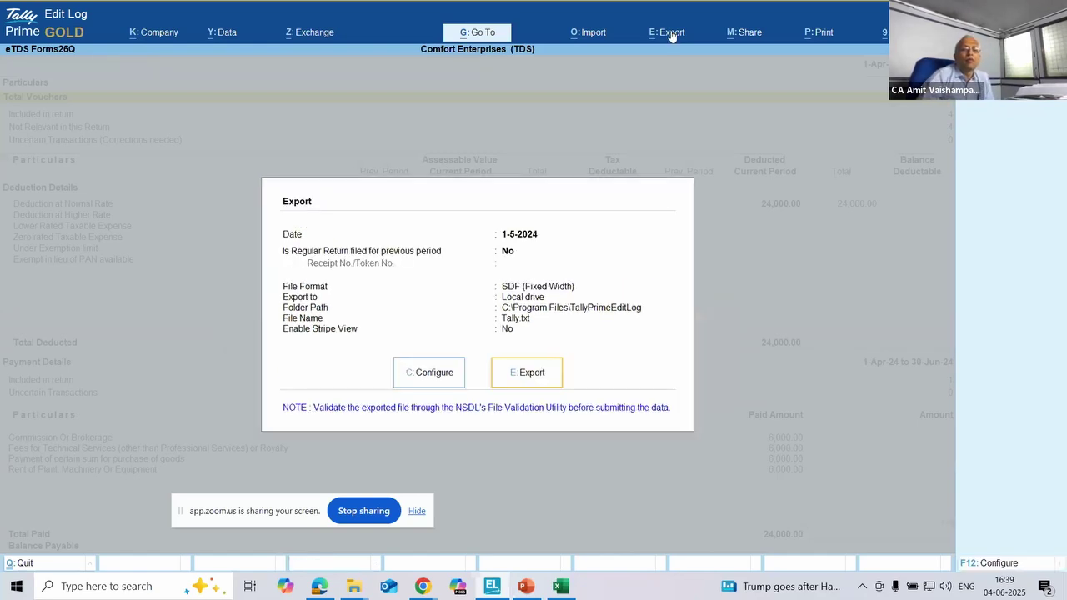
# Step: Export the e-return, select the exported Tally text file in the TallyPrimeEditLog folder, and close the folder window
pyautogui.click(525, 371)
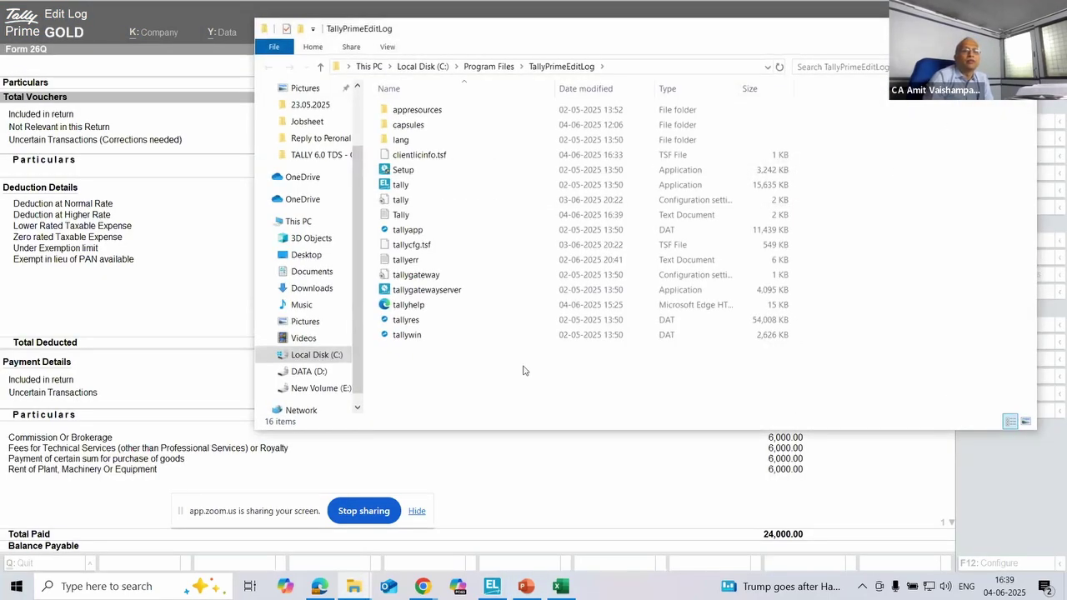
pyautogui.click(414, 219)
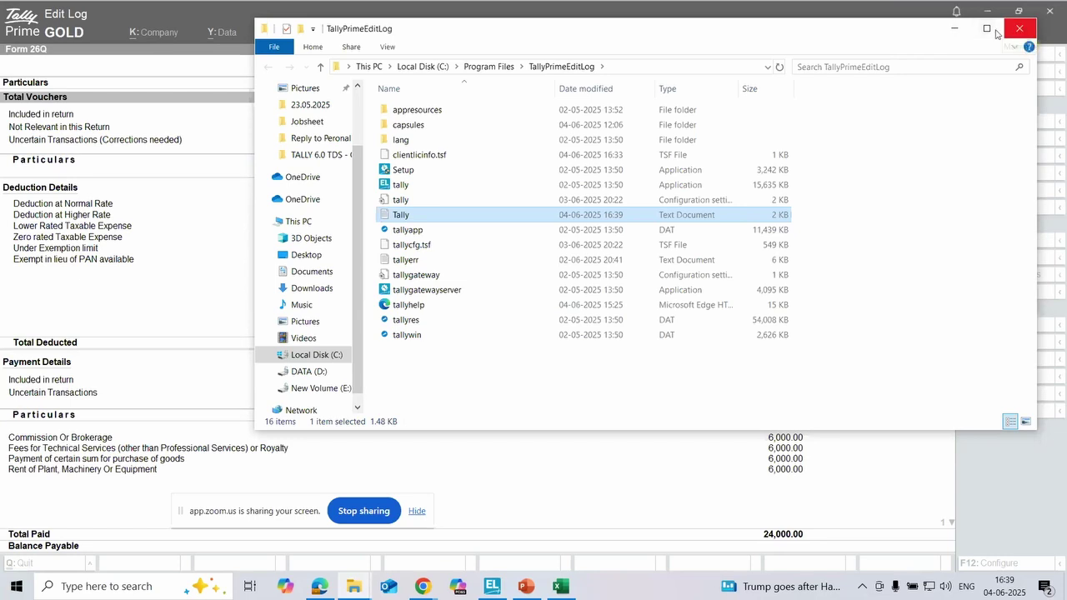
pyautogui.hotkey('alt', 'Tab')
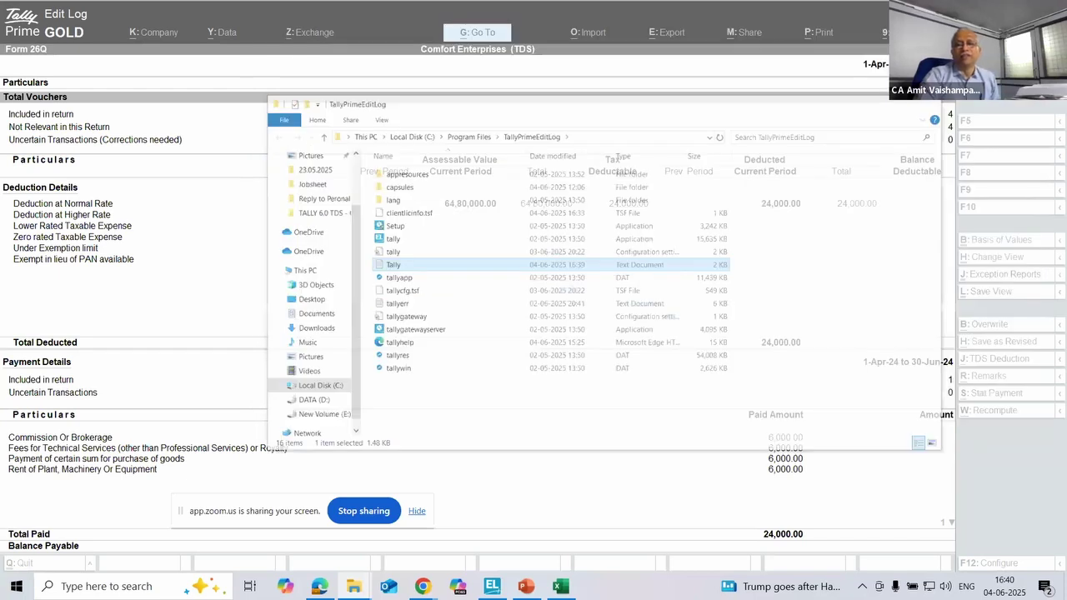